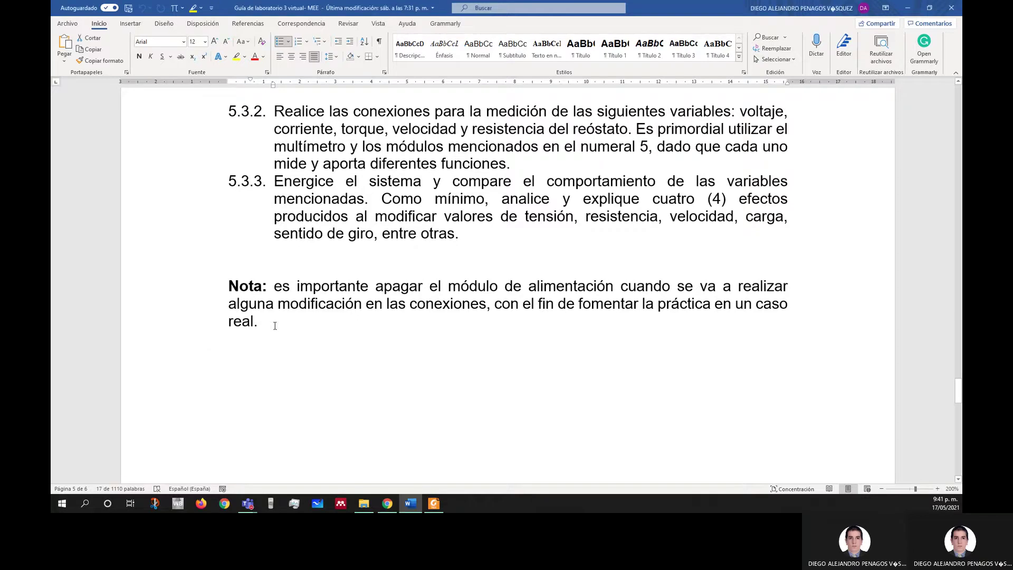
left_click_drag(271, 324, 222, 282)
left_click(176, 322)
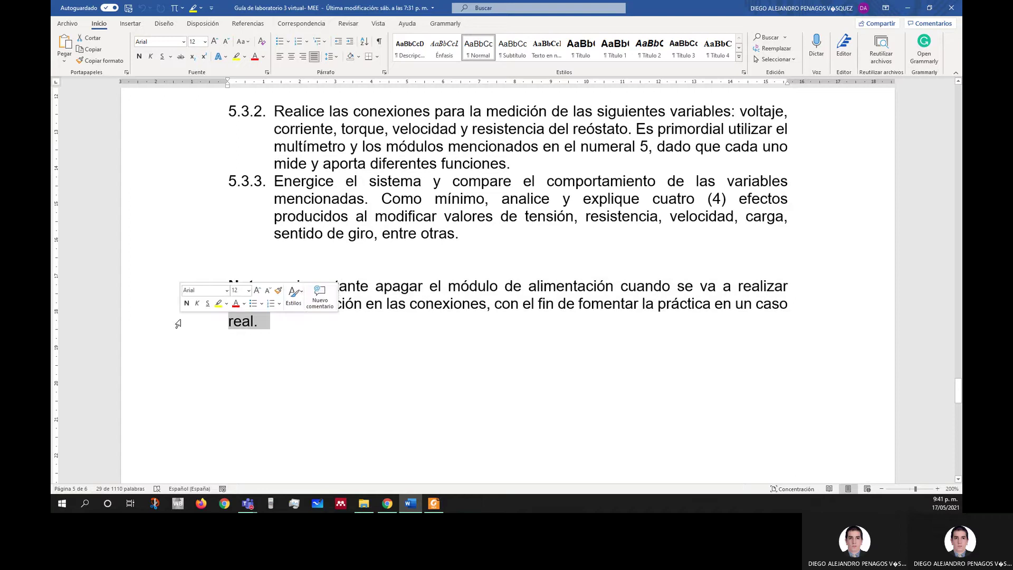
left_click(296, 245)
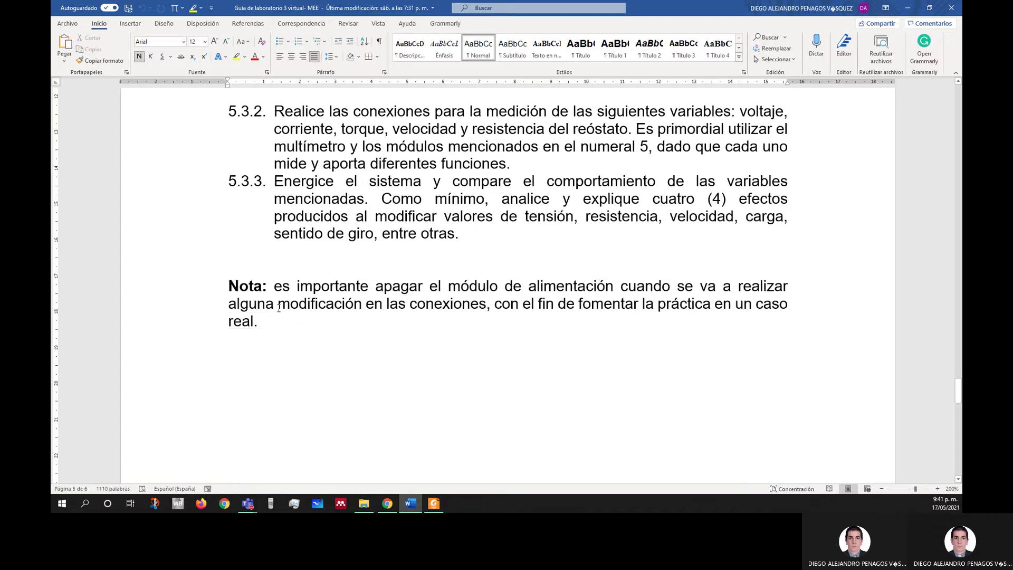
Open the screen-recording link from item 6.1.5 in Chrome, maximize the browser window, and close the empty new tab
scroll(281, 300, "down", 10)
scroll(280, 313, "down", 3)
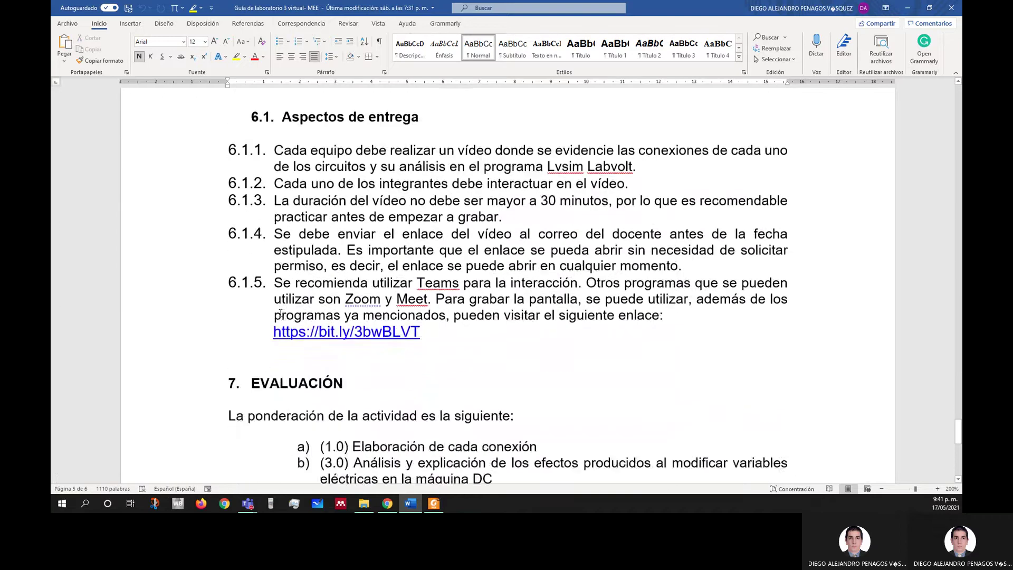
scroll(280, 314, "up", 1)
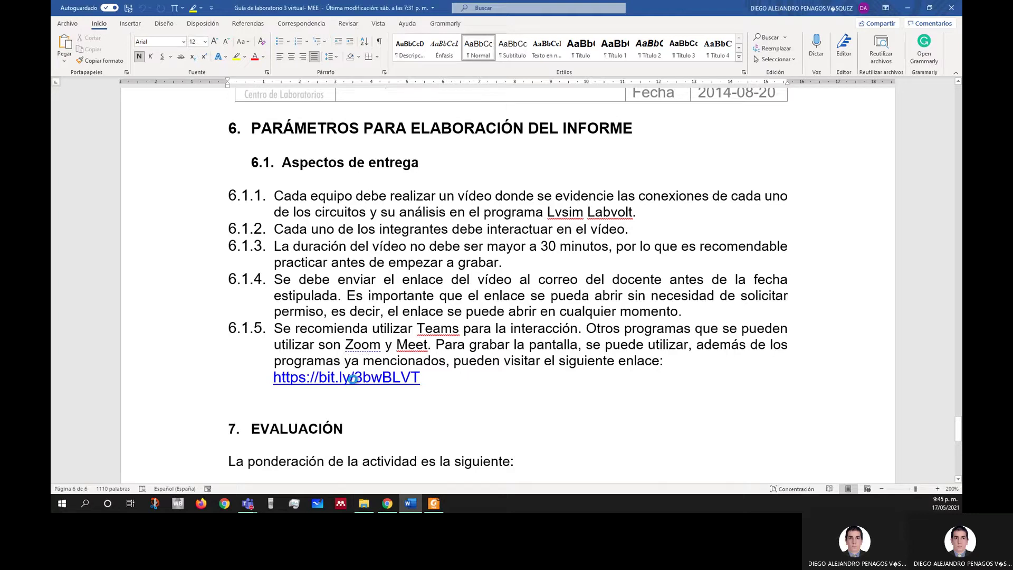
left_click(354, 378, "ctrl")
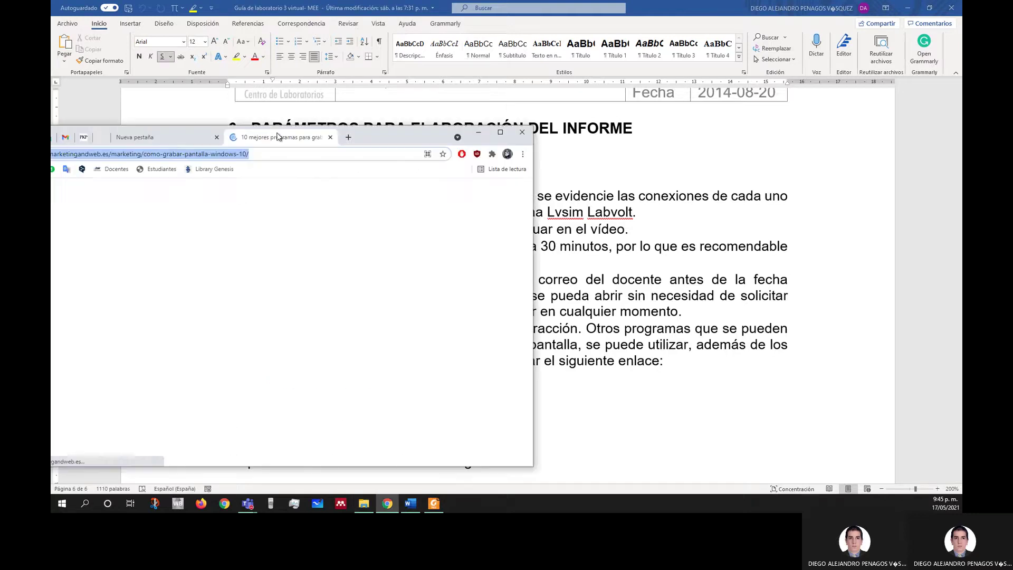
double_click(541, 118)
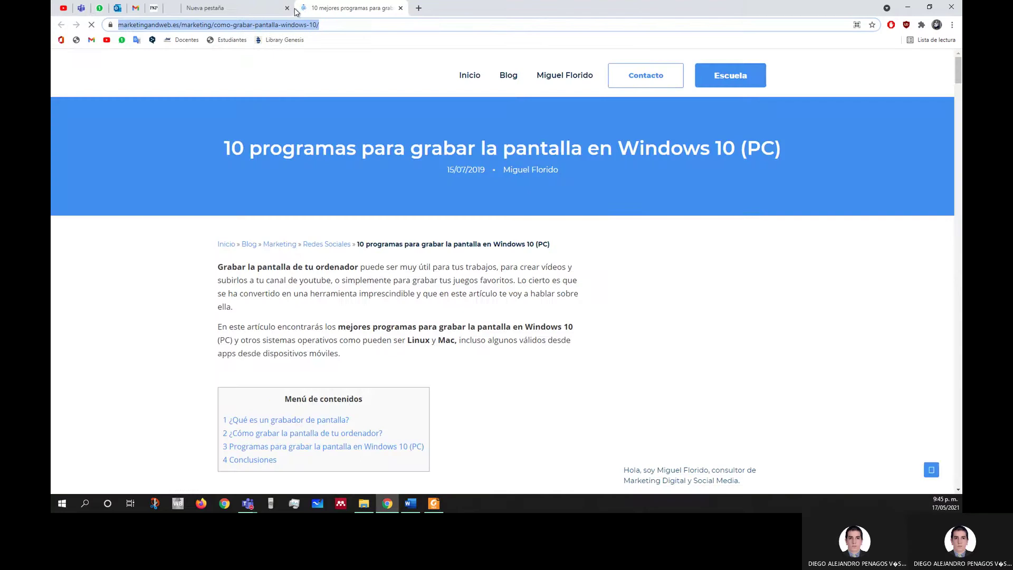
left_click(266, 7)
left_click(135, 280)
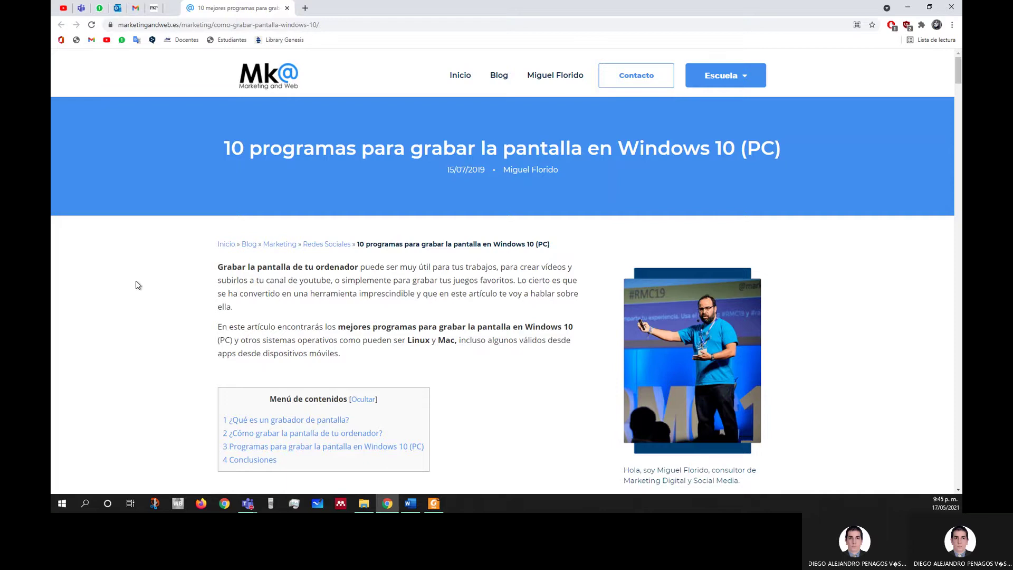
Examine the article's list of screen-recording programs for Windows 10 through to its conclusions, and return to its beginning
scroll(135, 284, "down", 7)
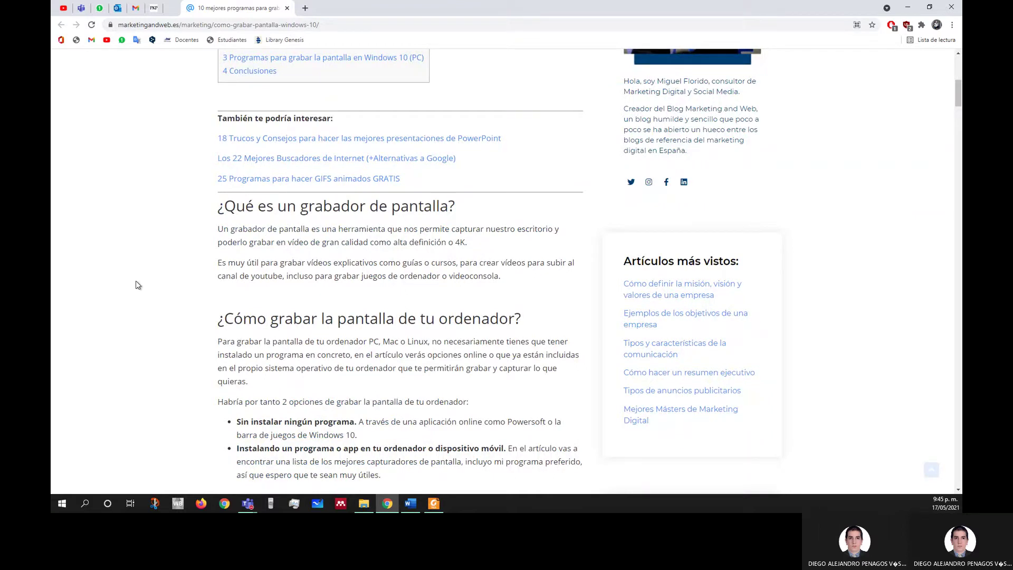
scroll(135, 284, "down", 7)
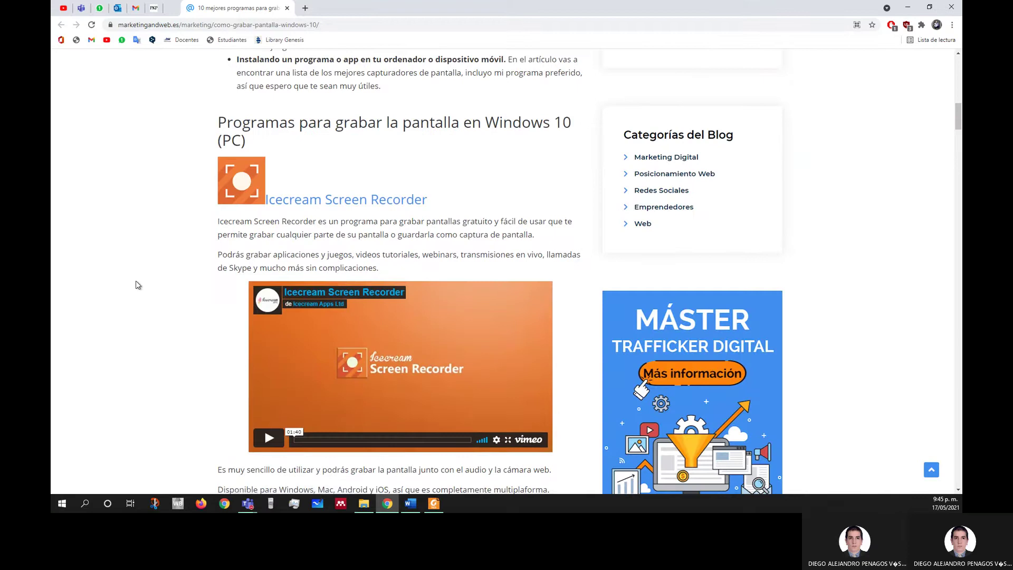
scroll(136, 284, "down", 1)
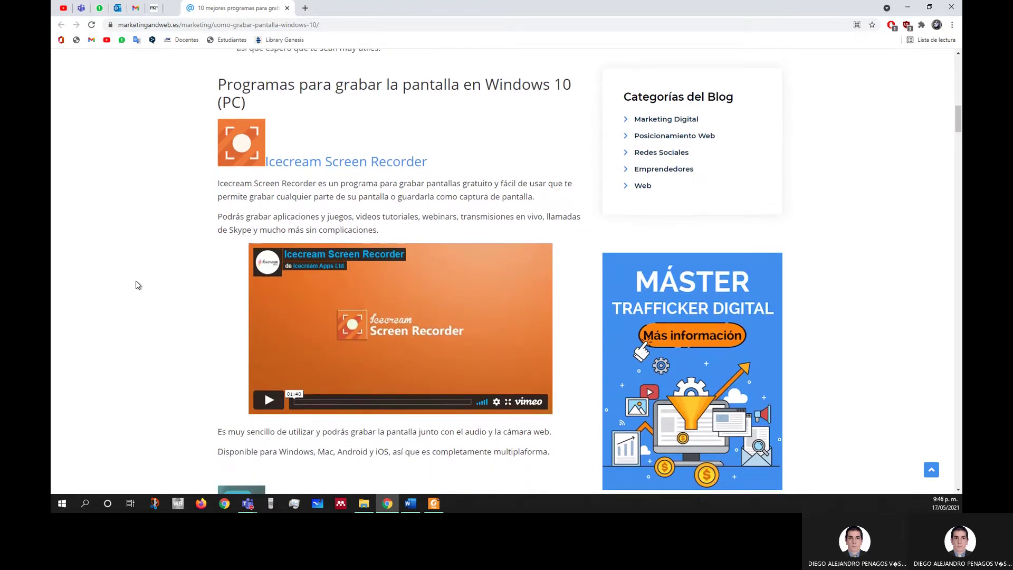
scroll(135, 285, "down", 6)
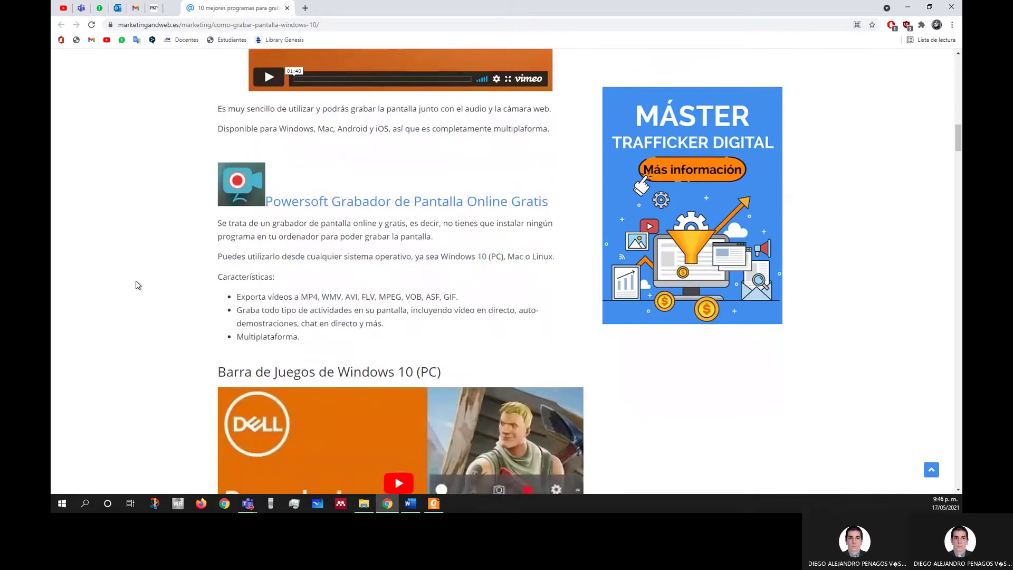
scroll(135, 285, "down", 11)
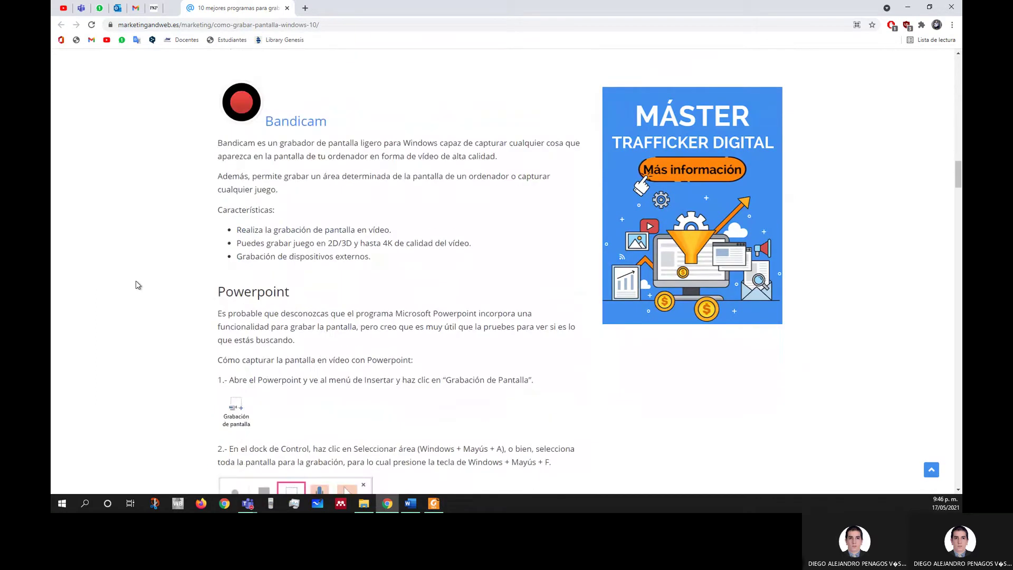
scroll(135, 285, "down", 1)
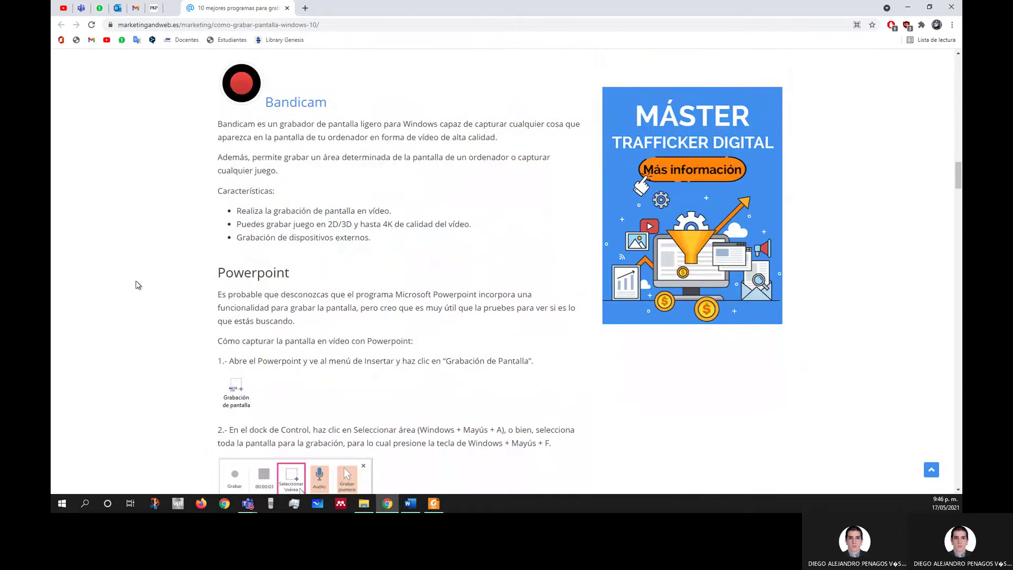
scroll(135, 285, "down", 4)
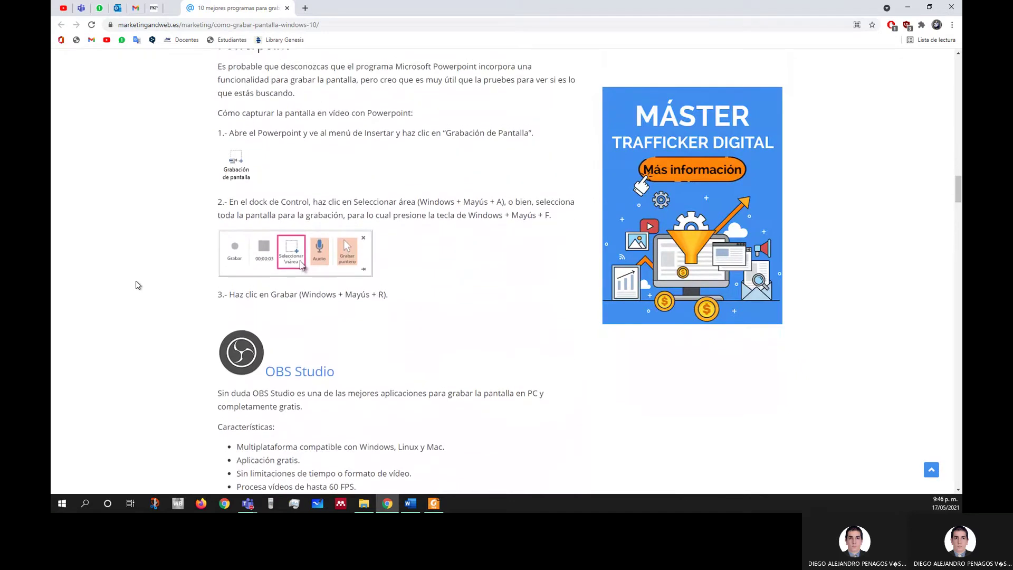
scroll(136, 285, "up", 1)
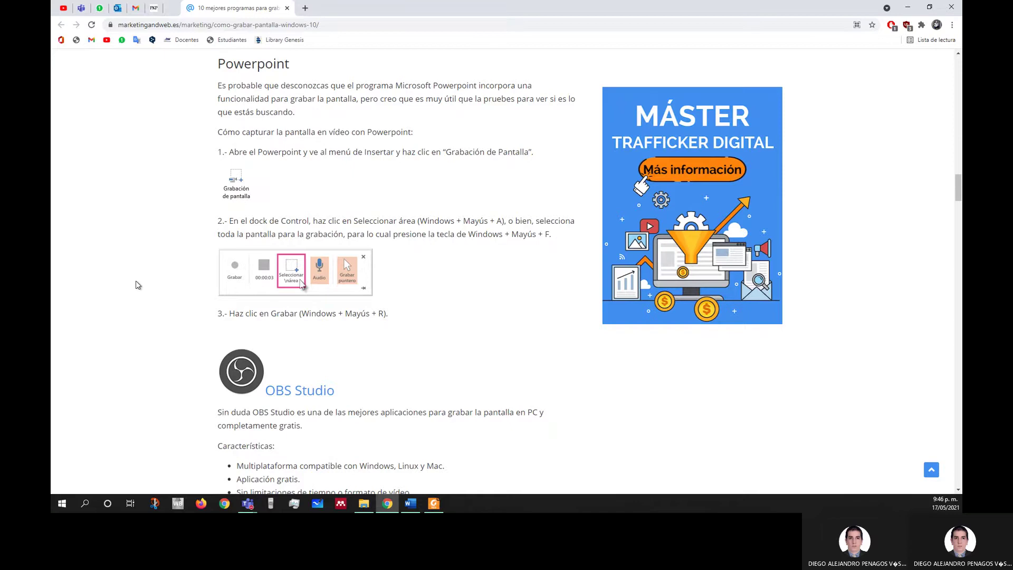
scroll(135, 285, "down", 3)
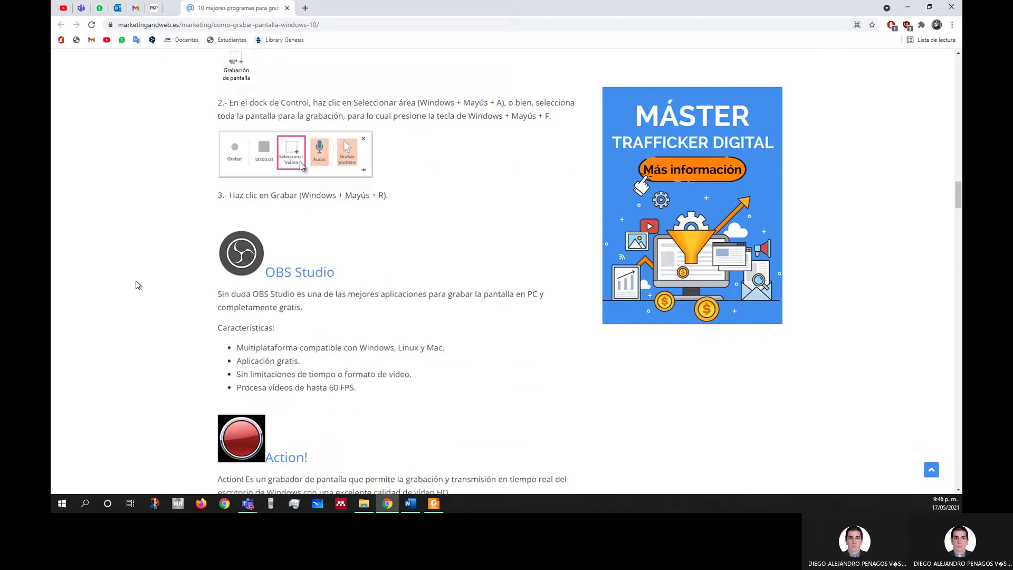
scroll(135, 285, "down", 6)
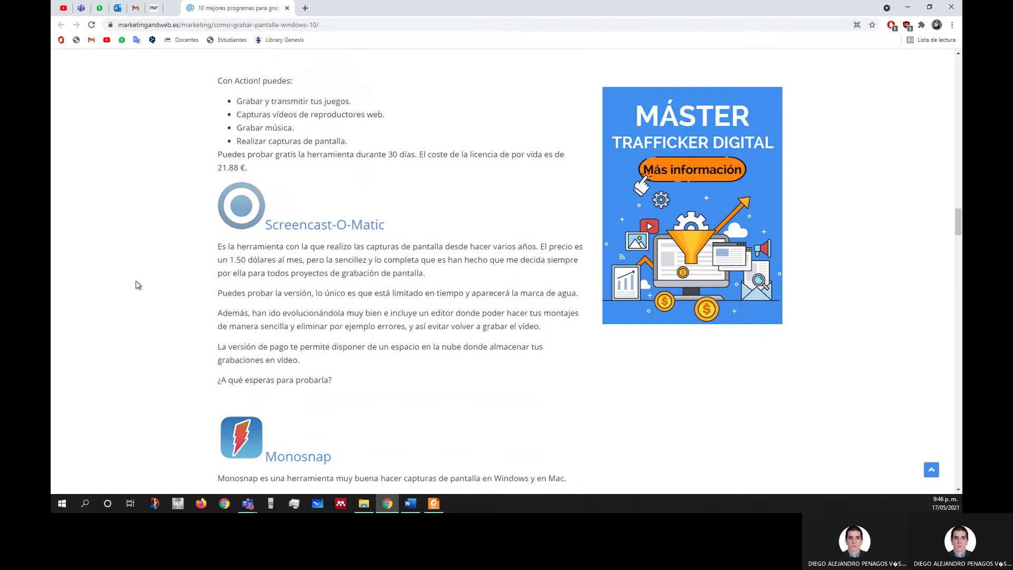
scroll(198, 205, "down", 1)
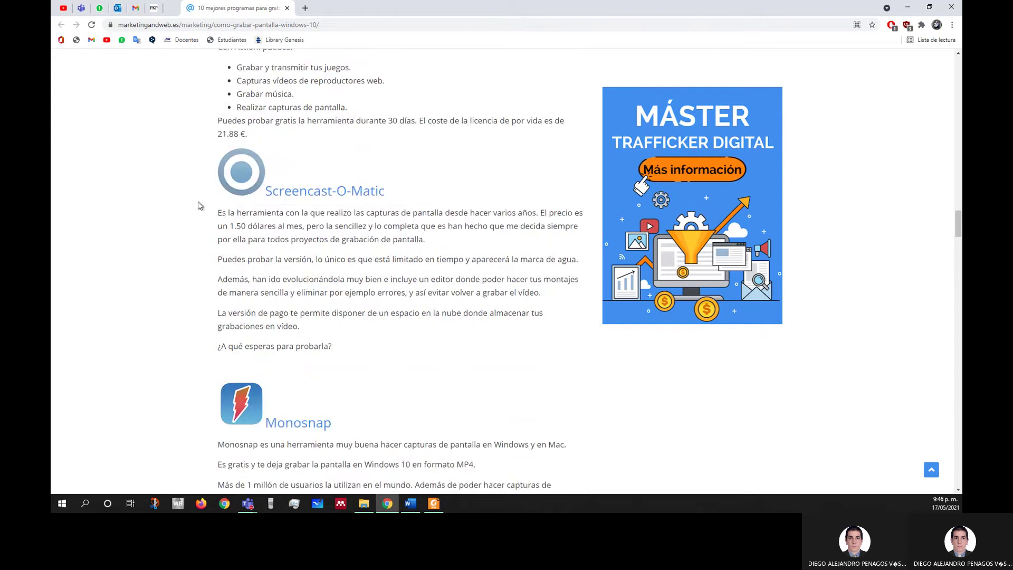
scroll(170, 271, "down", 3)
scroll(166, 258, "down", 3)
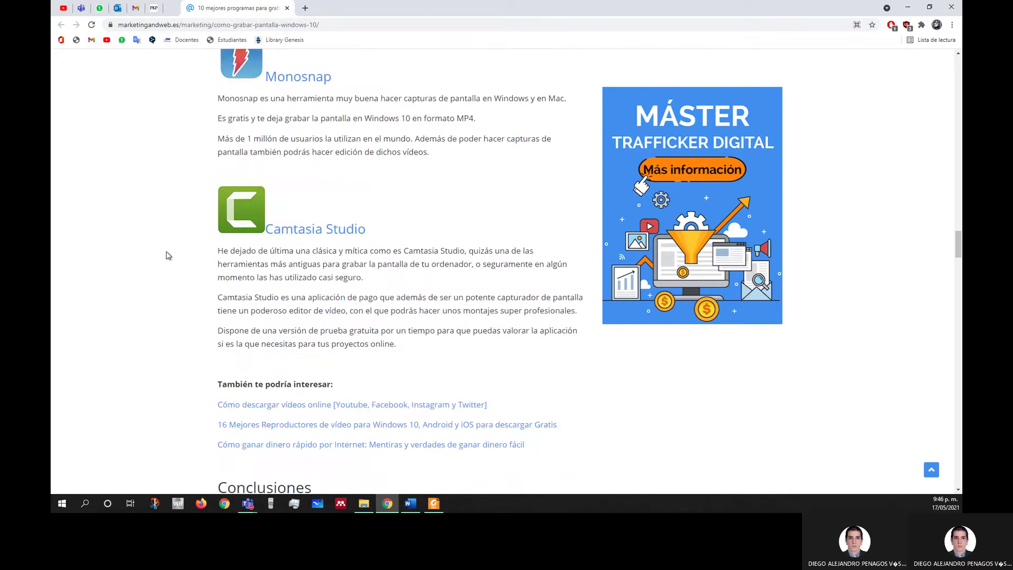
scroll(166, 253, "down", 2)
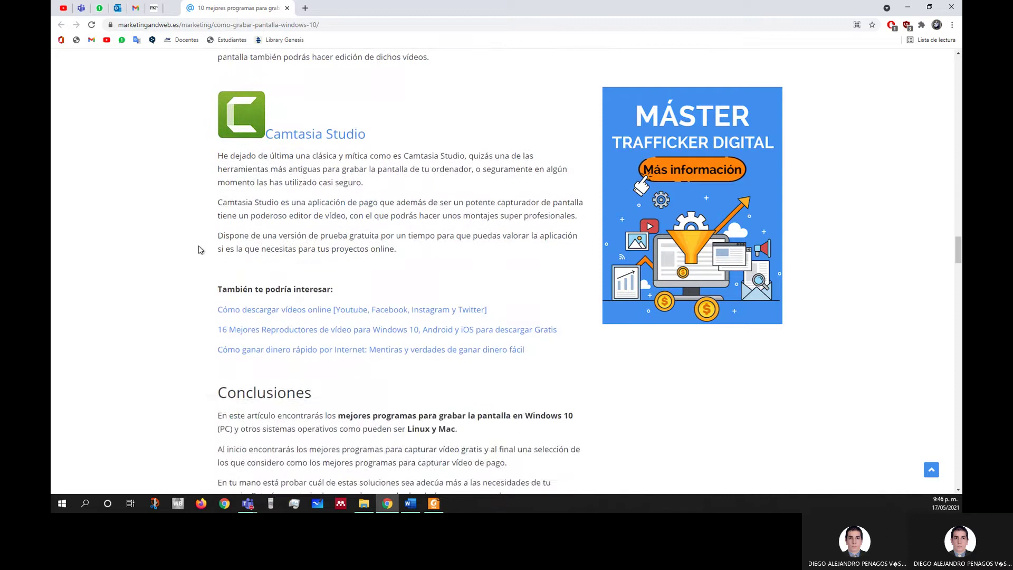
scroll(199, 249, "up", 2)
scroll(199, 250, "down", 3)
scroll(199, 249, "down", 3)
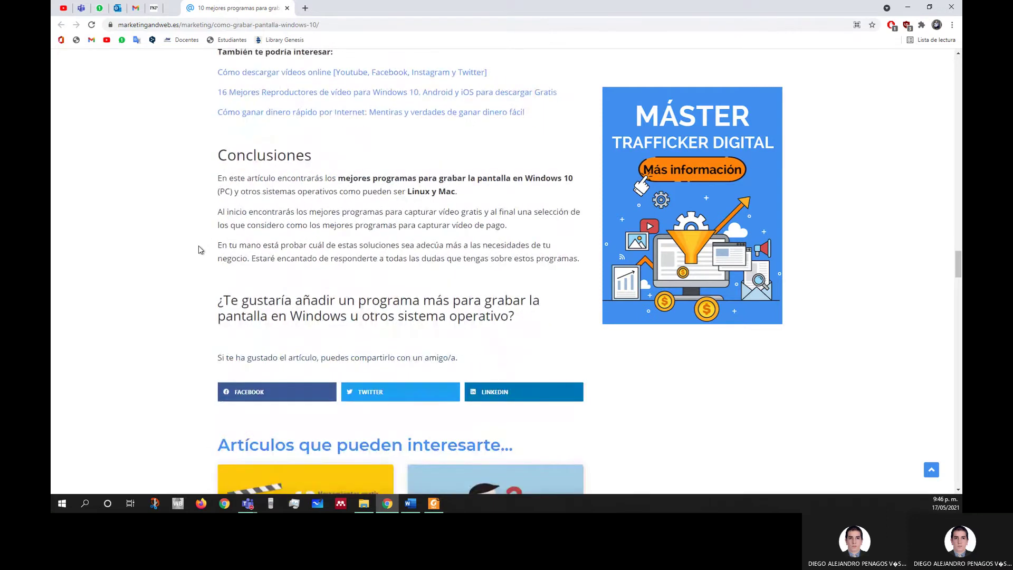
scroll(199, 249, "down", 3)
scroll(203, 246, "up", 15)
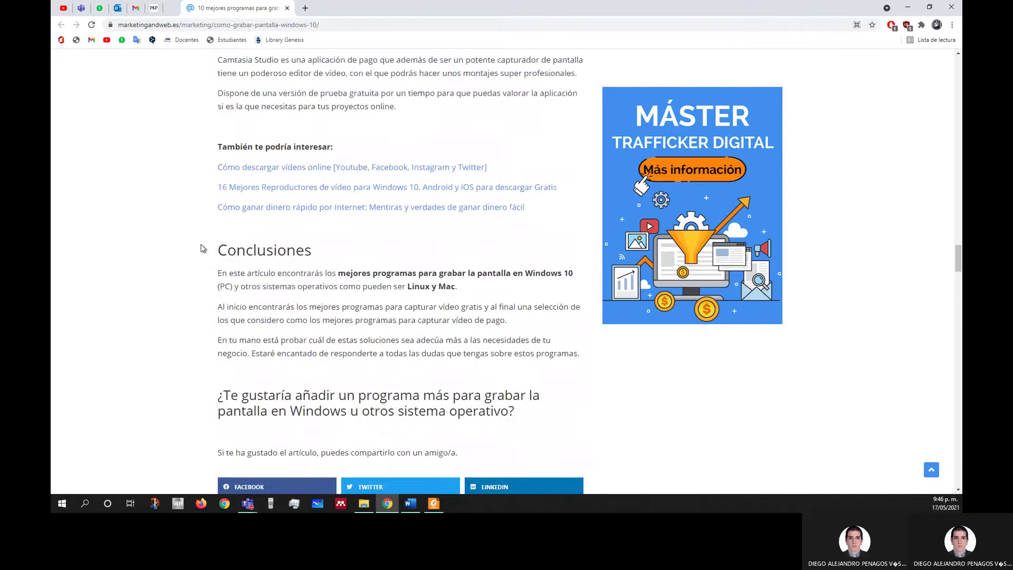
scroll(205, 243, "up", 20)
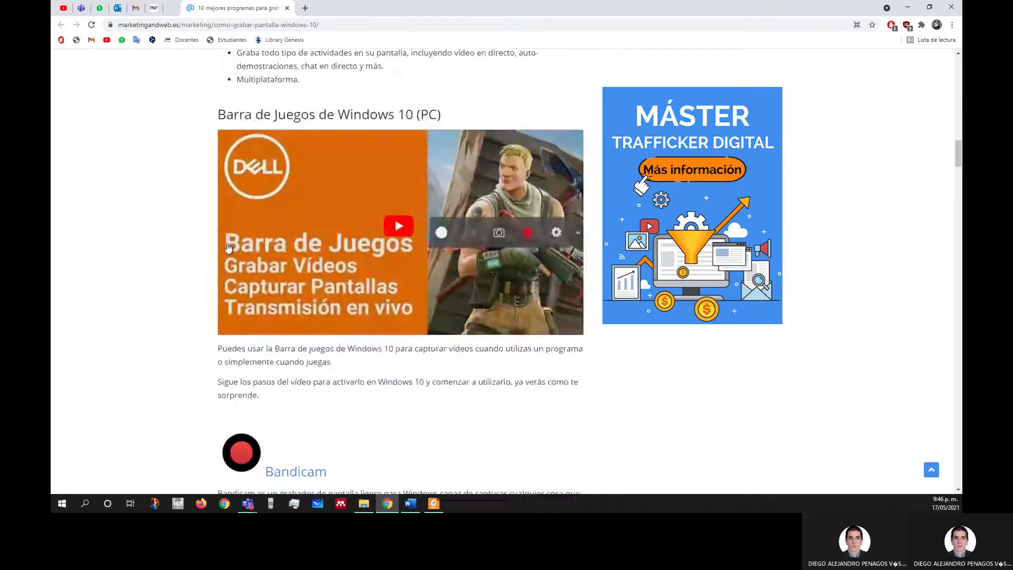
scroll(231, 239, "up", 1)
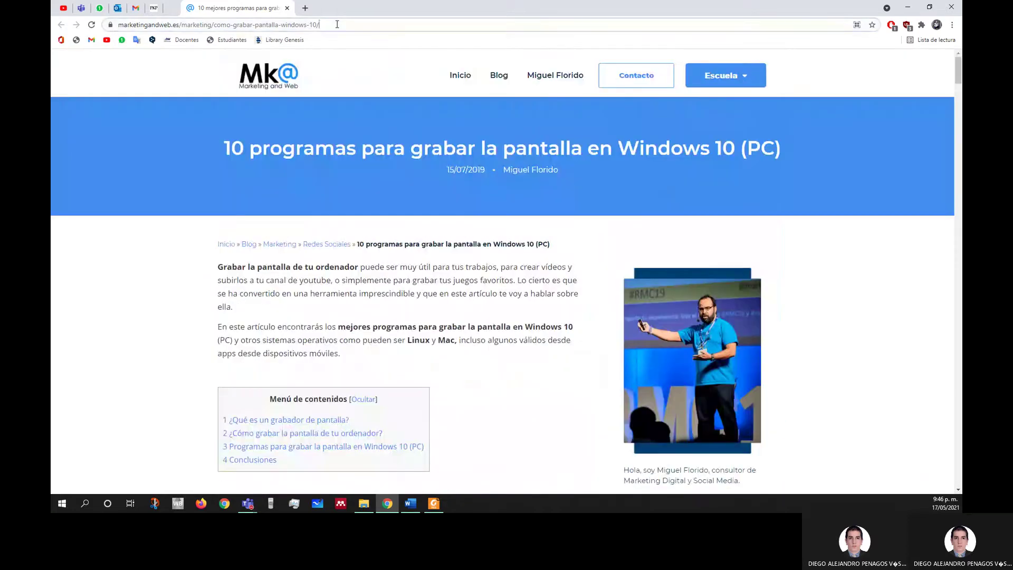
Search the web for "screen recorder"
left_click(337, 24)
type("screen")
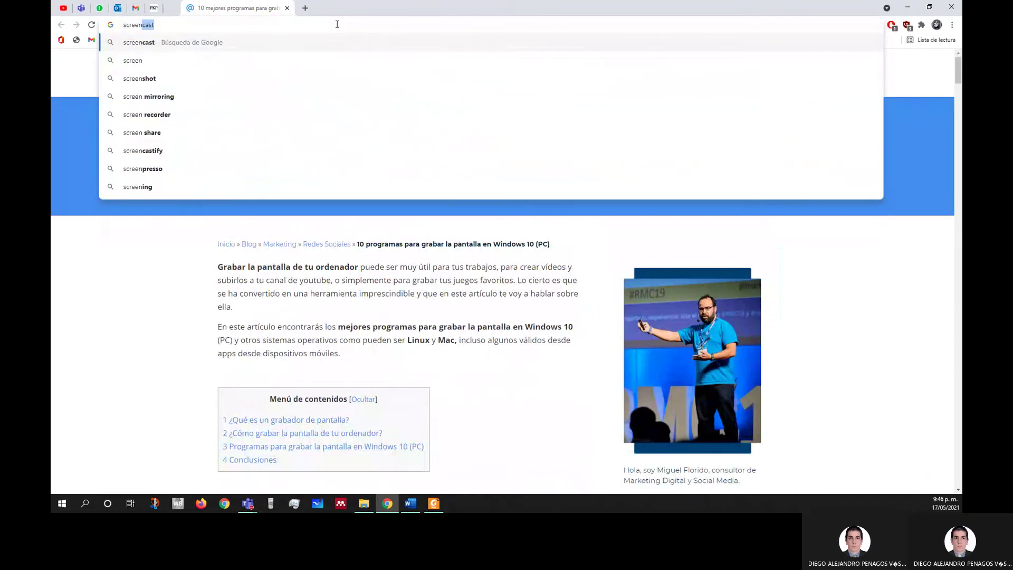
key("Down")
key("Down")
key("Down")
key("Down")
key("Return")
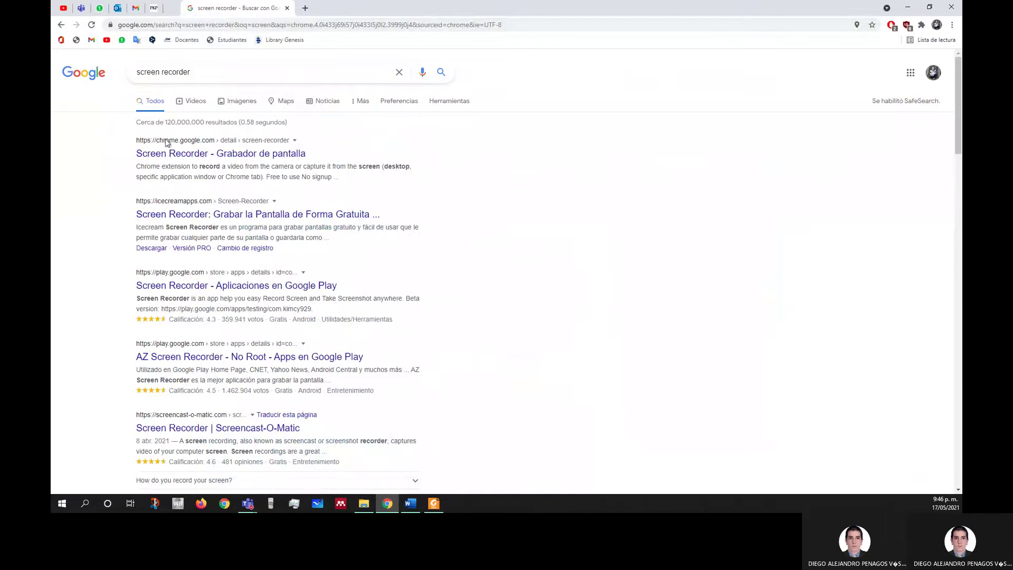
View the Screen Recorder - Grabador de pantalla extension page and the image results filtered by "pro", and return to all search results
left_click(205, 155)
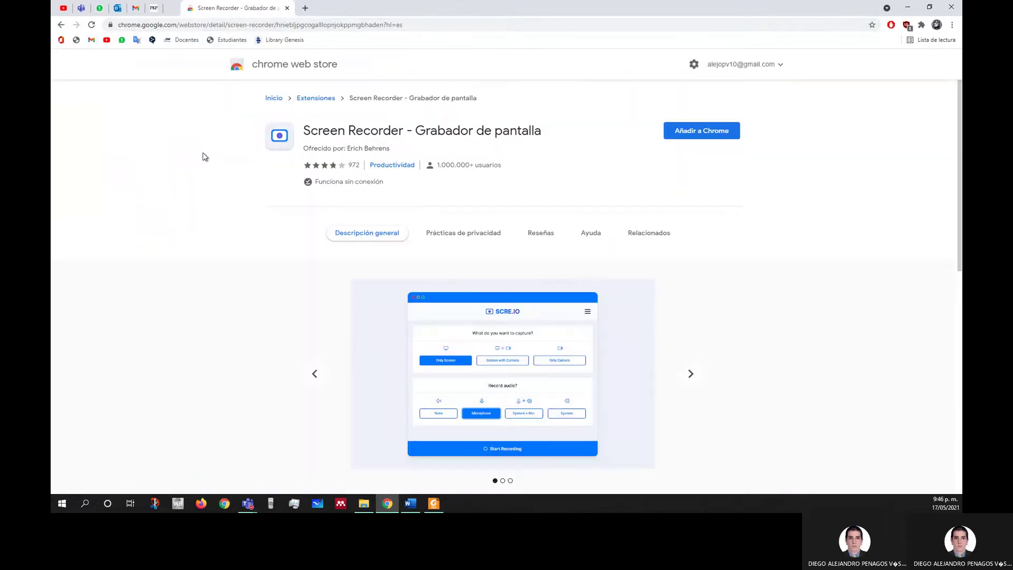
left_click(62, 26)
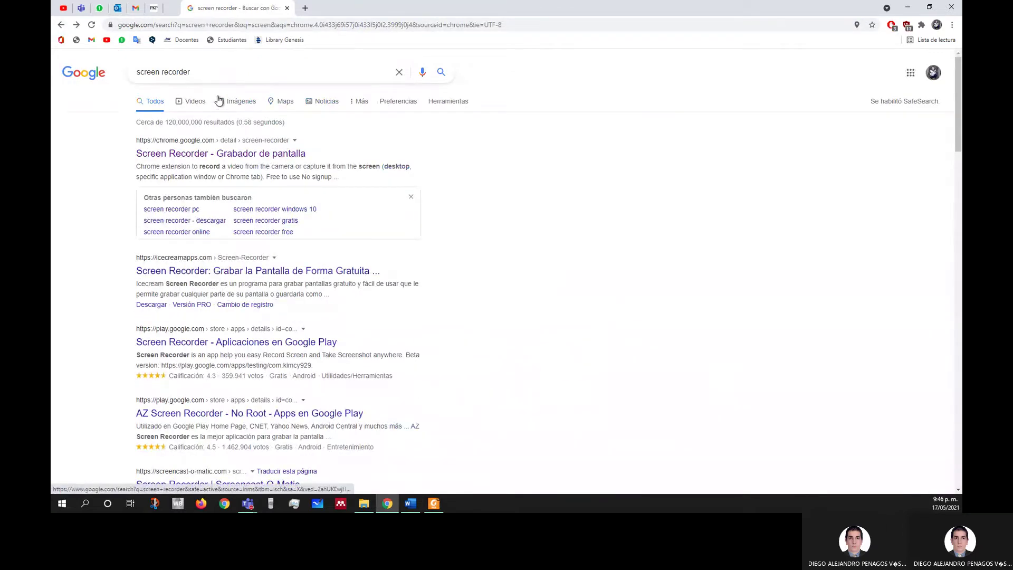
left_click(249, 101)
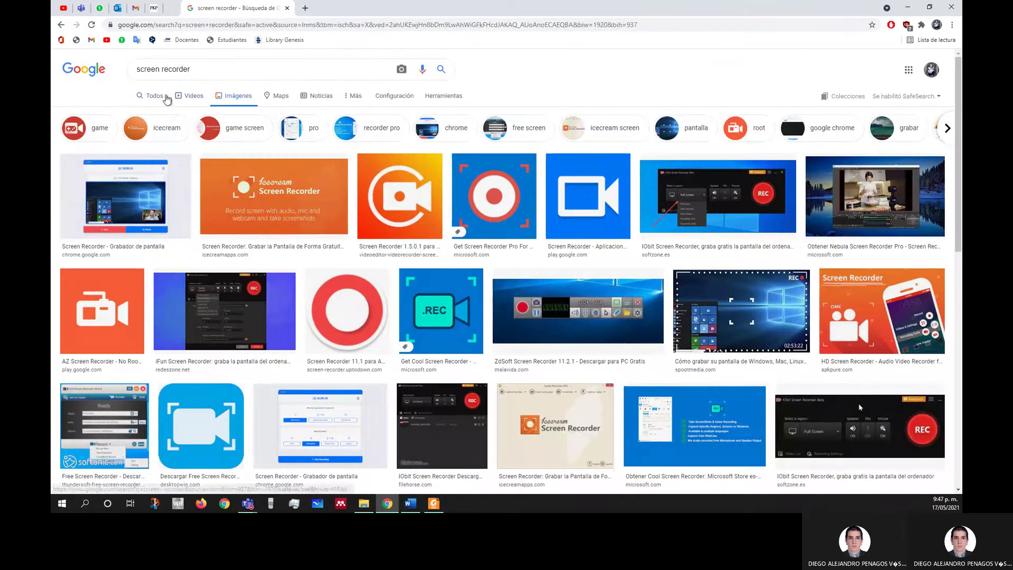
left_click(292, 132)
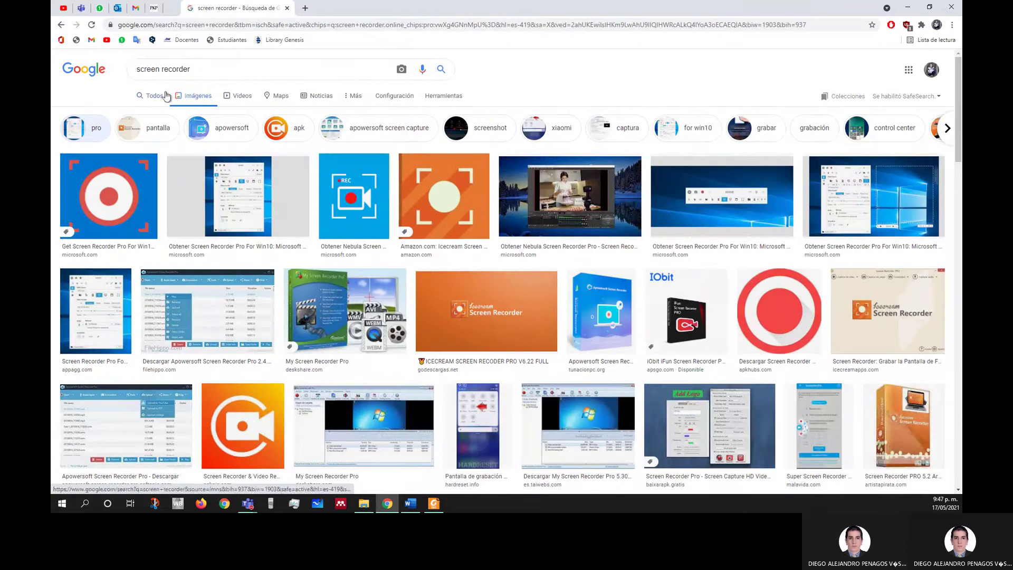
left_click(156, 96)
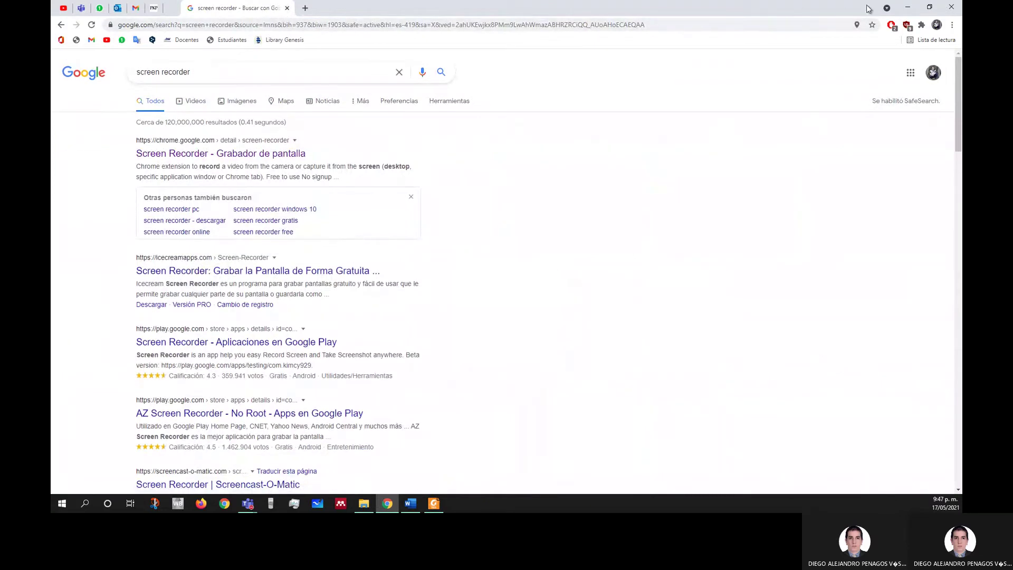
Return to the lab guide in Word and try to remove an empty line above the section 7 EVALUACIÓN heading
left_click(907, 7)
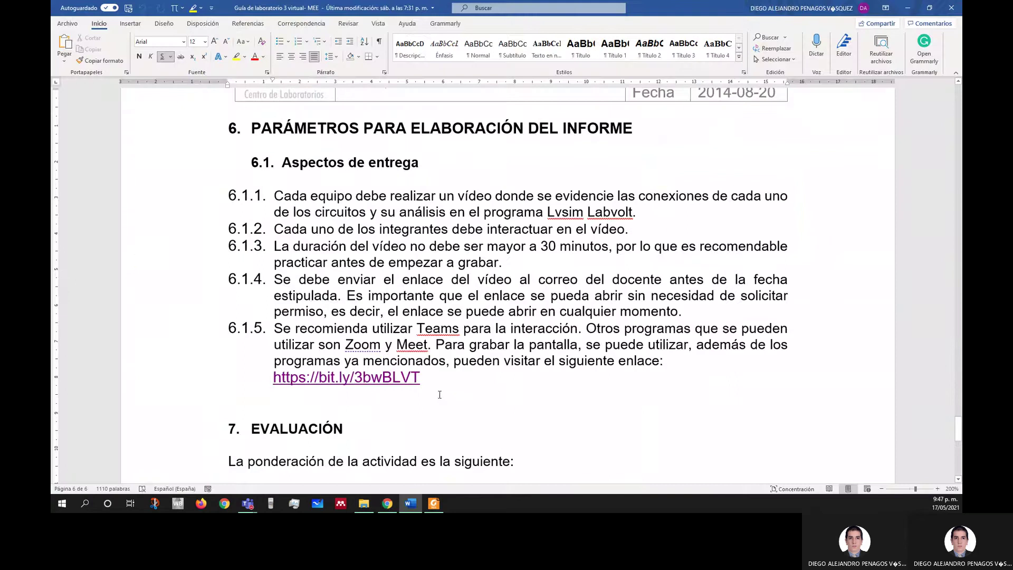
left_click_drag(439, 394, 274, 194)
scroll(531, 302, "down", 2)
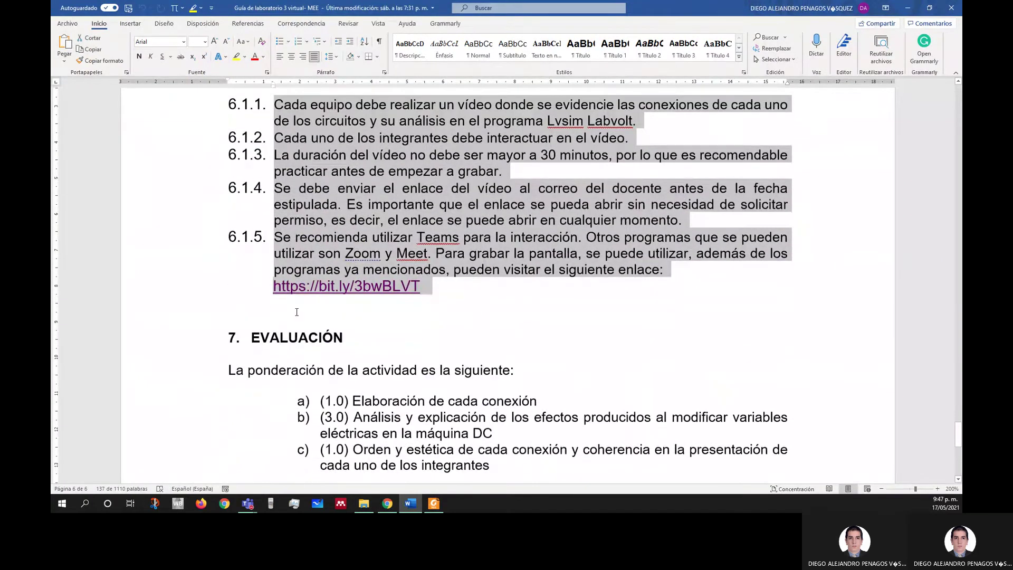
left_click(296, 312)
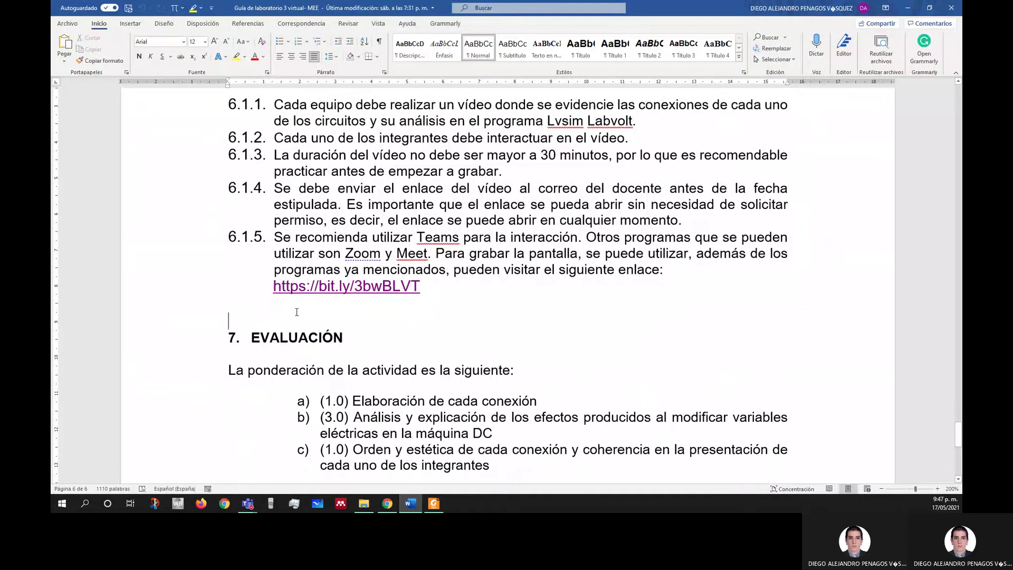
key("BackSpace")
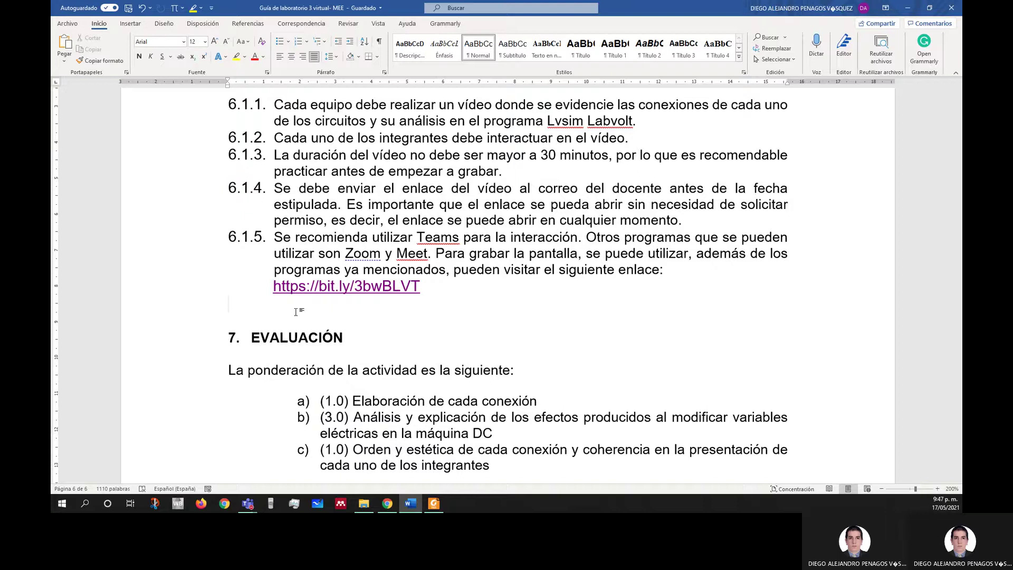
Examine the grading criteria under 7 EVALUACIÓN and highlight the references under 8 BIBLIOGRAFÍA
scroll(298, 313, "down", 3)
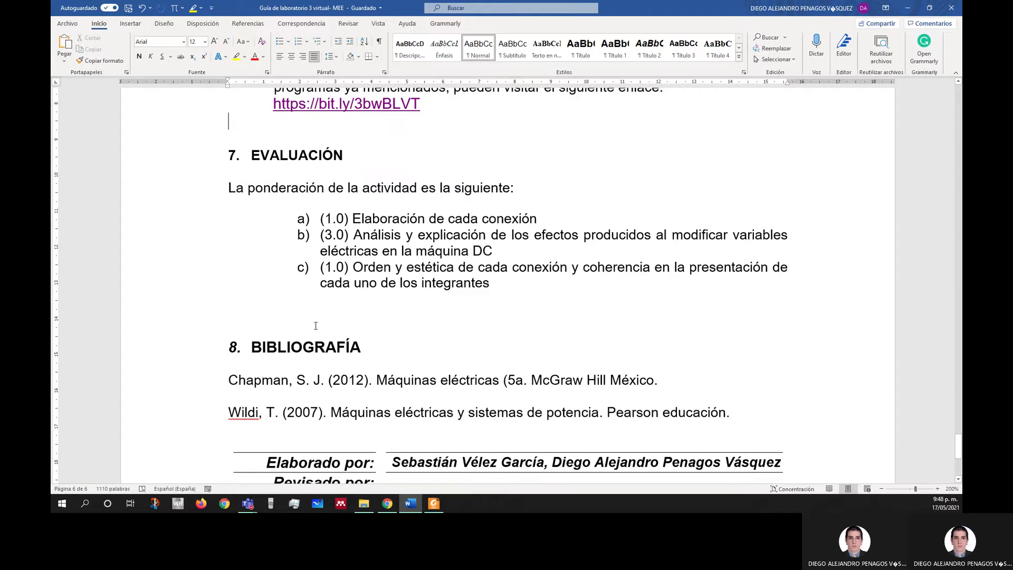
scroll(315, 328, "down", 3)
left_click_drag(251, 211, 736, 276)
Return to 6.1 Aspectos de entrega, highlight item 6.1.3 on the video's duration, and reread the delivery requirements
scroll(474, 257, "up", 3)
scroll(474, 257, "up", 8)
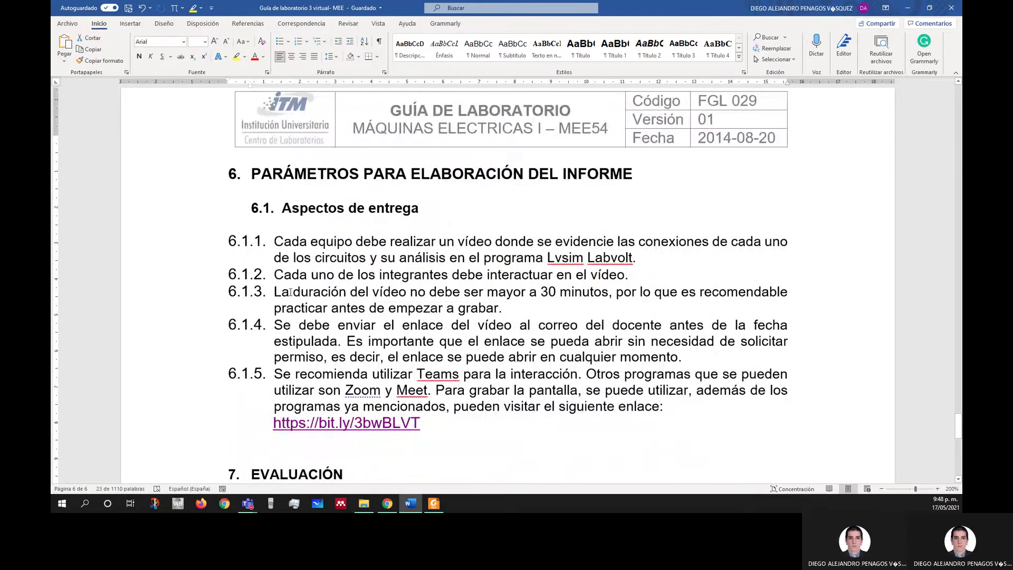
triple_click(290, 292)
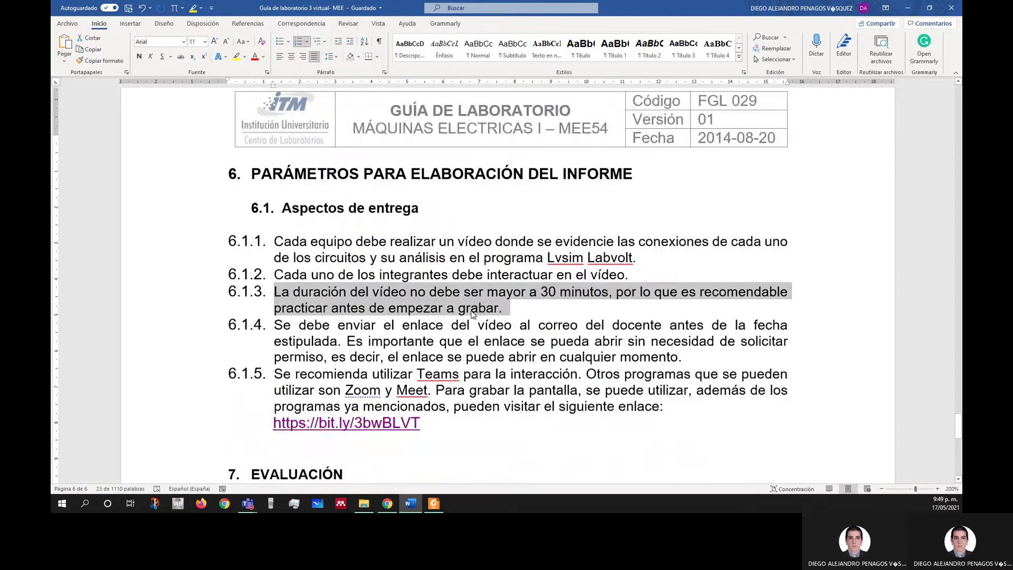
left_click(431, 312)
scroll(409, 289, "up", 2)
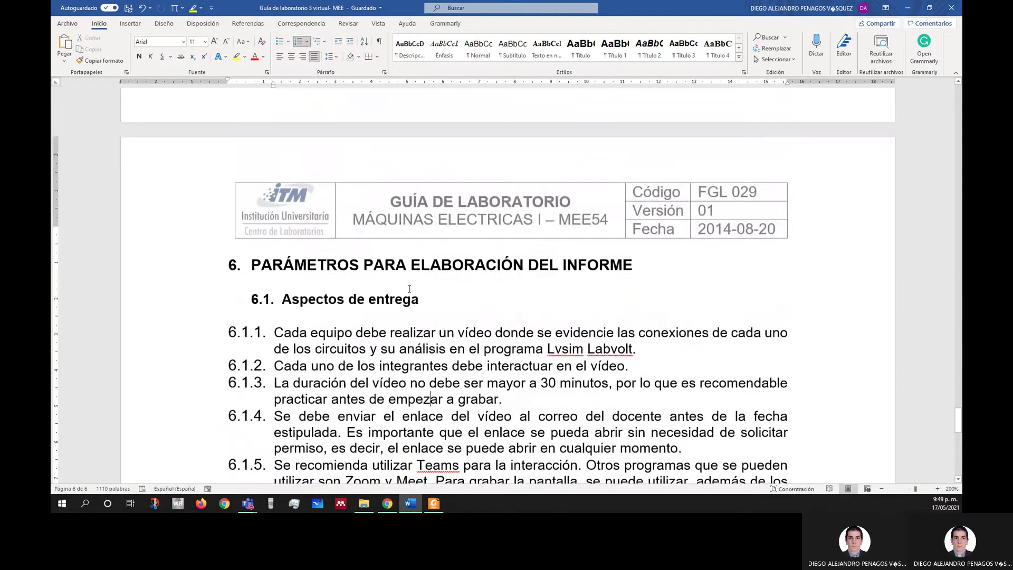
scroll(409, 289, "down", 1)
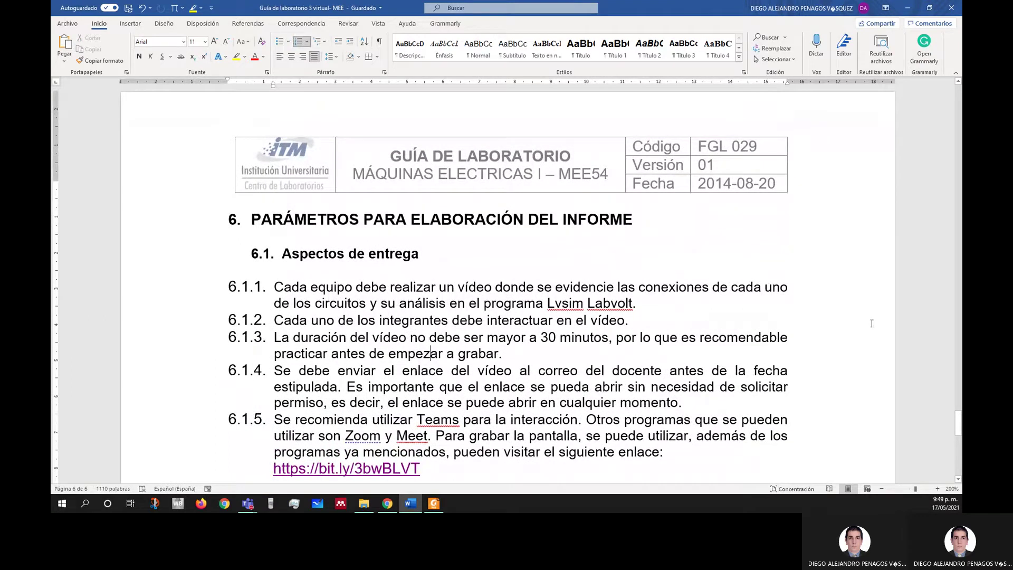
left_click(958, 479)
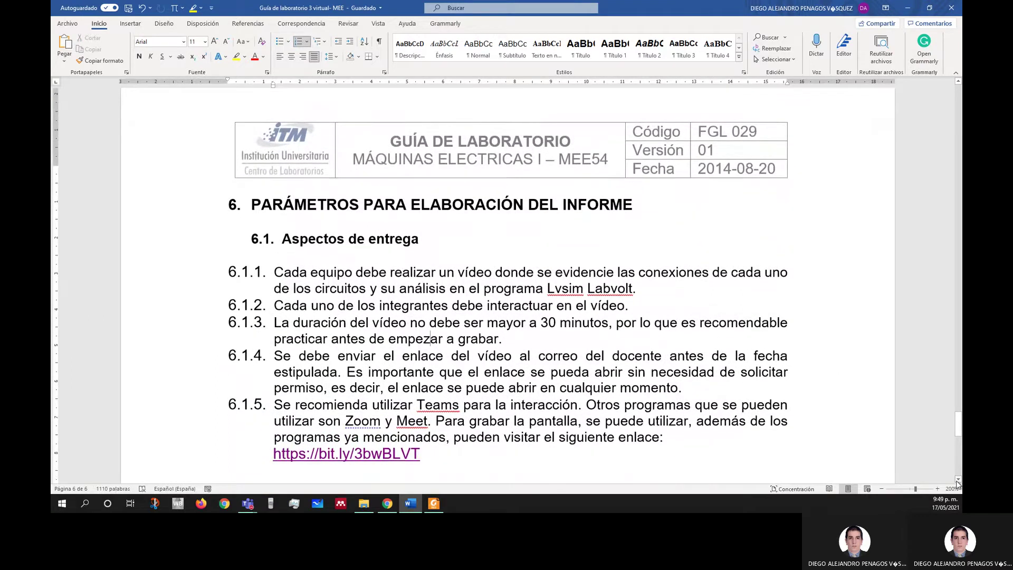
scroll(723, 351, "down", 2)
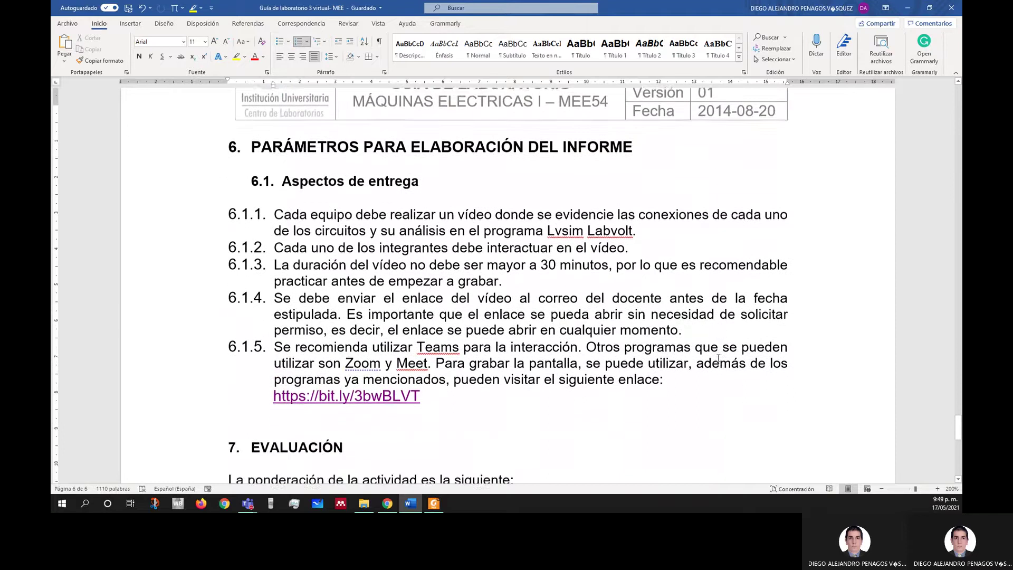
scroll(723, 351, "up", 2)
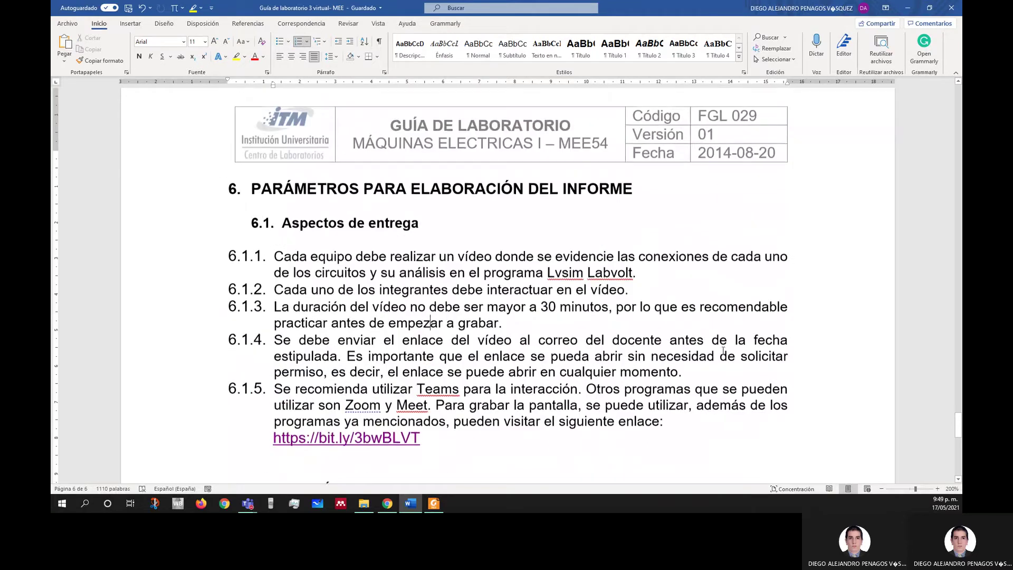
left_click(958, 82)
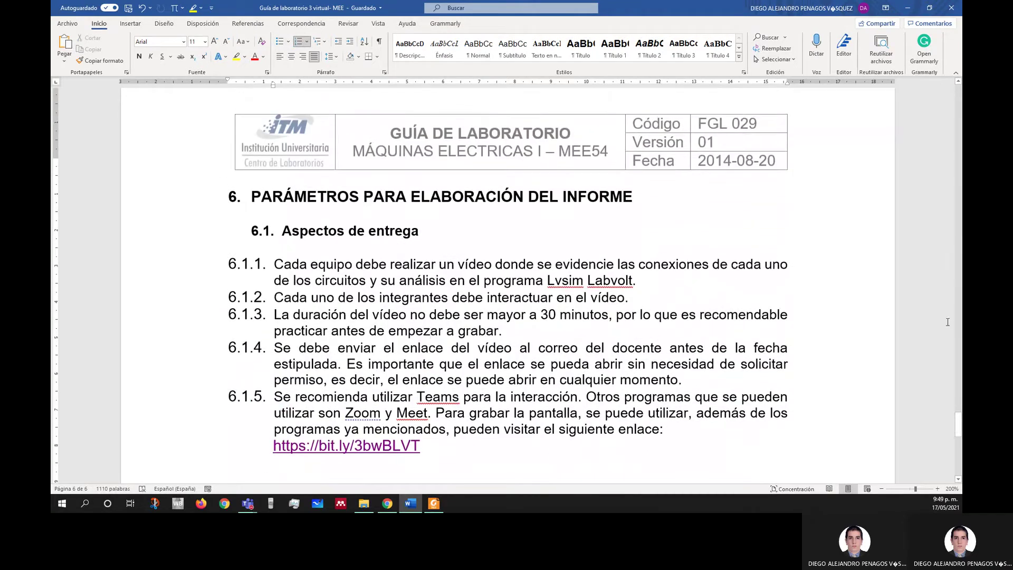
Review the lab guide from its early sections through 5.1 Motor DC con excitación independiente and the Figura 1 circuit
left_click_drag(958, 429, 946, 100)
scroll(631, 331, "down", 20)
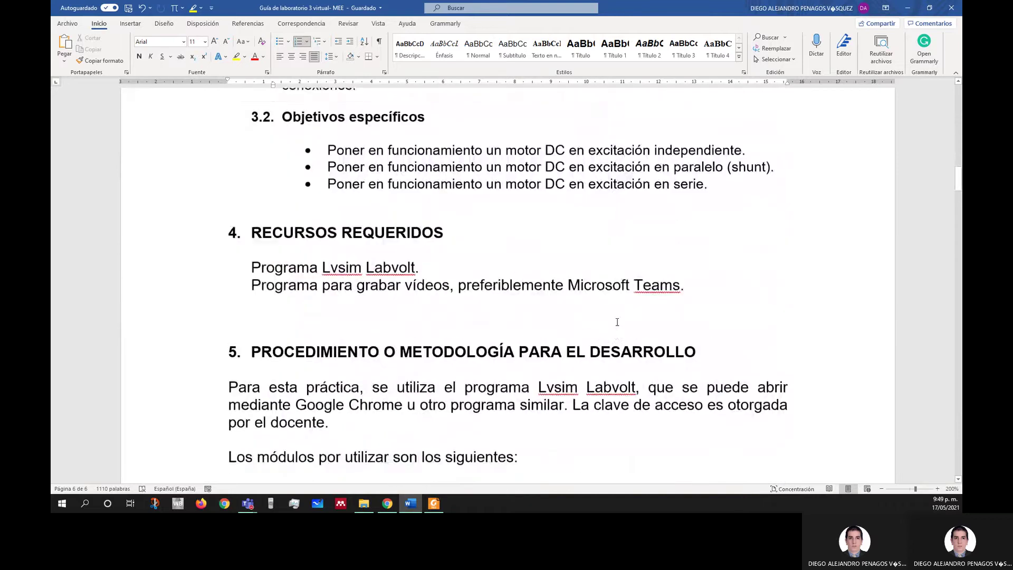
scroll(616, 320, "down", 10)
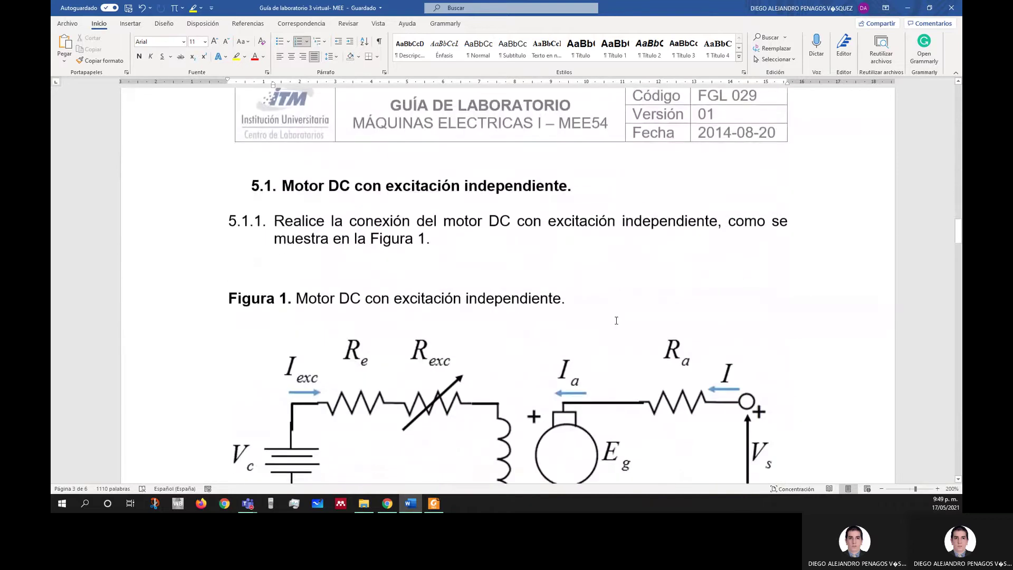
scroll(616, 321, "down", 4)
scroll(616, 320, "up", 2)
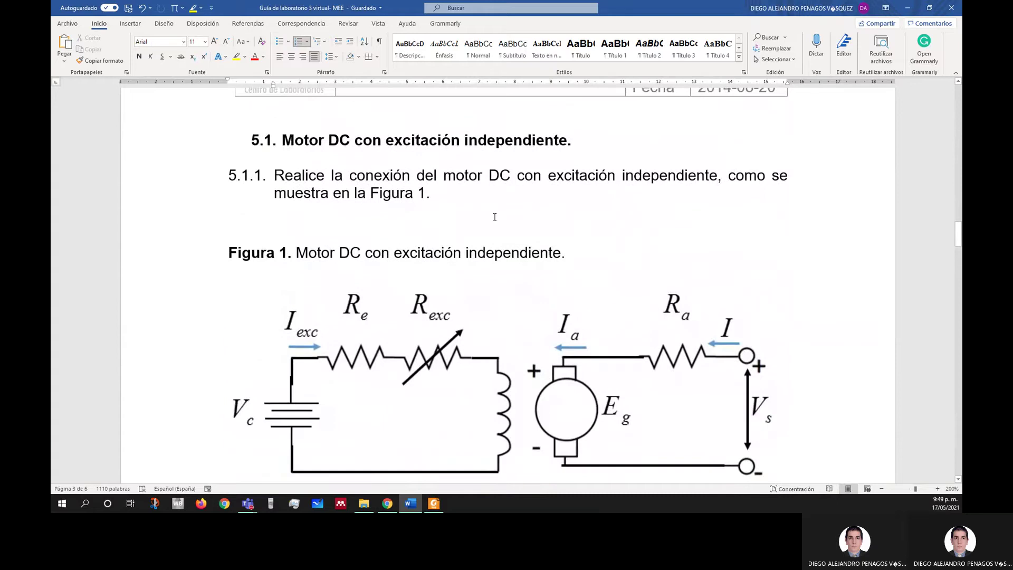
Minimize the lab guide, switch to Chrome and open the simulator at lvsim.labvolt.com
left_click(907, 8)
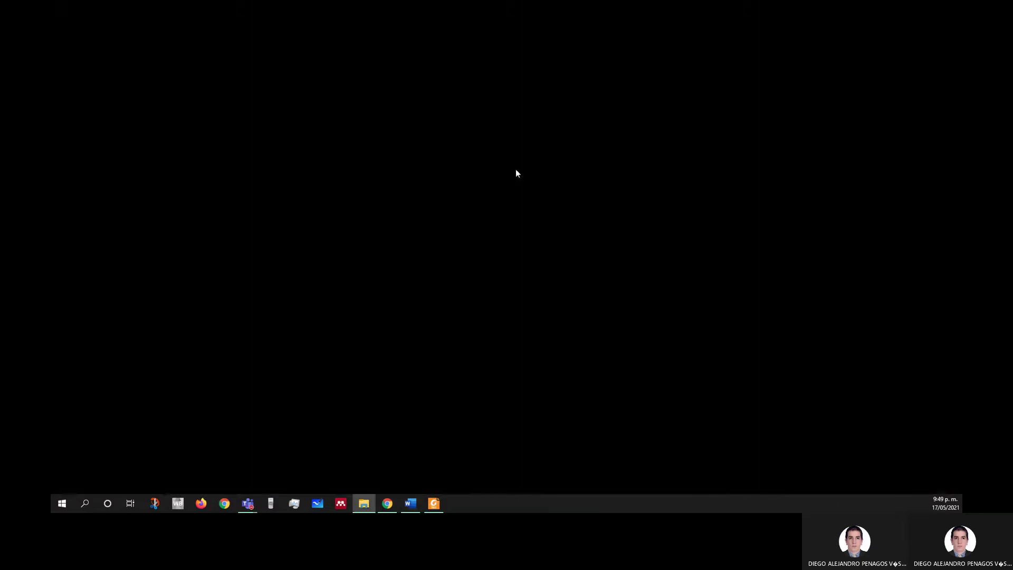
left_click(386, 504)
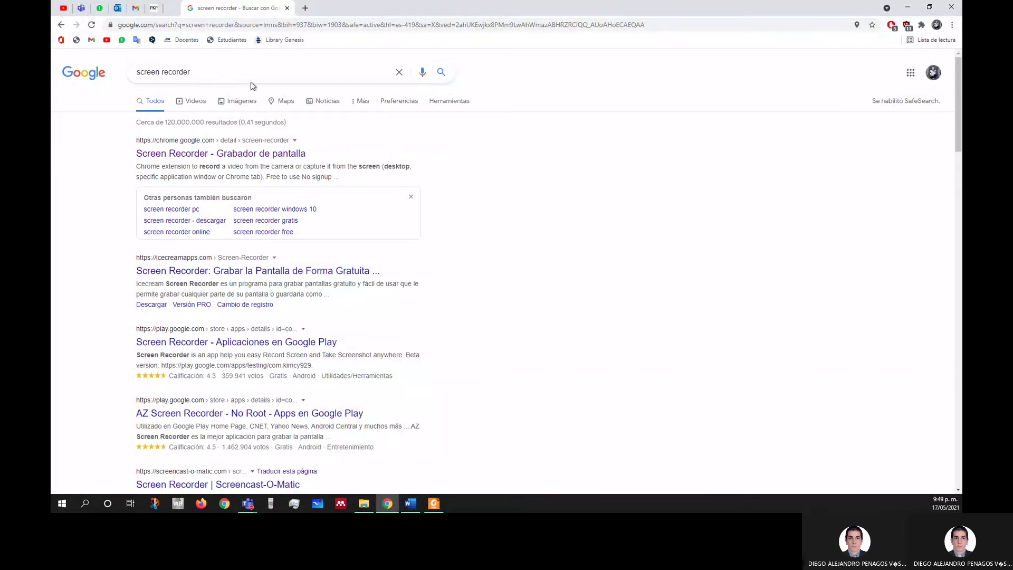
left_click(215, 24)
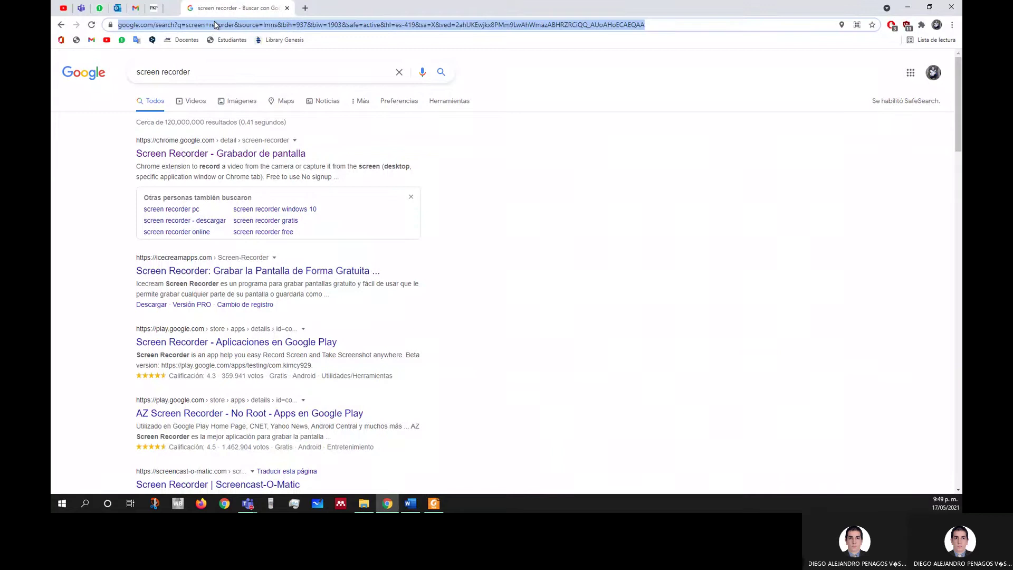
type("lvsim.labvolt.com")
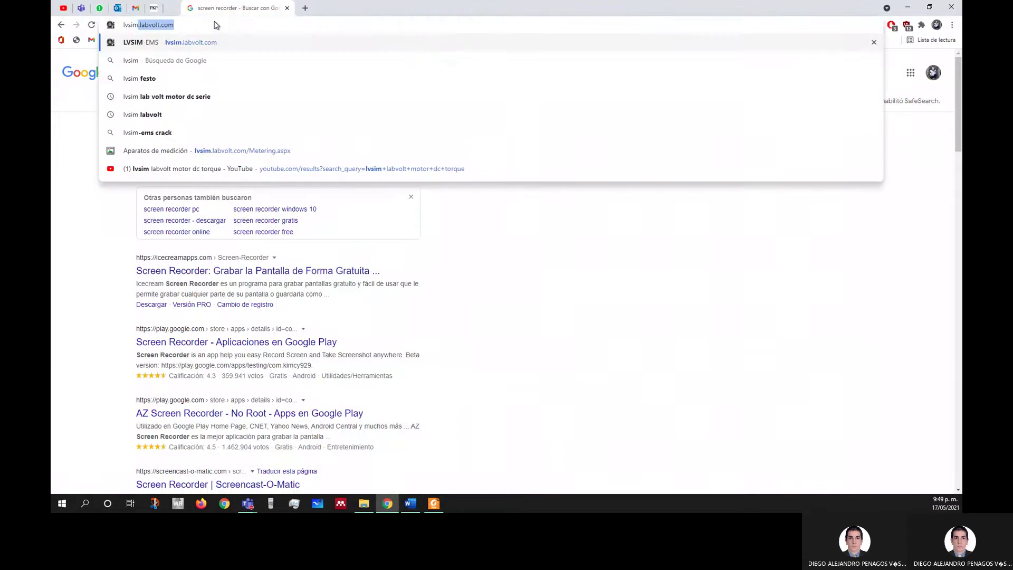
key("Return")
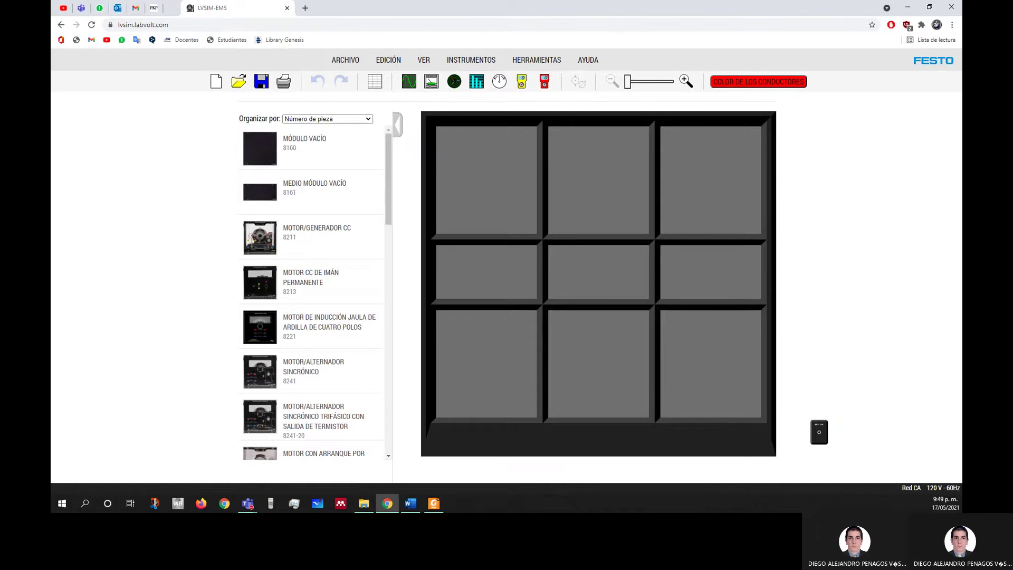
key("alt+Tab")
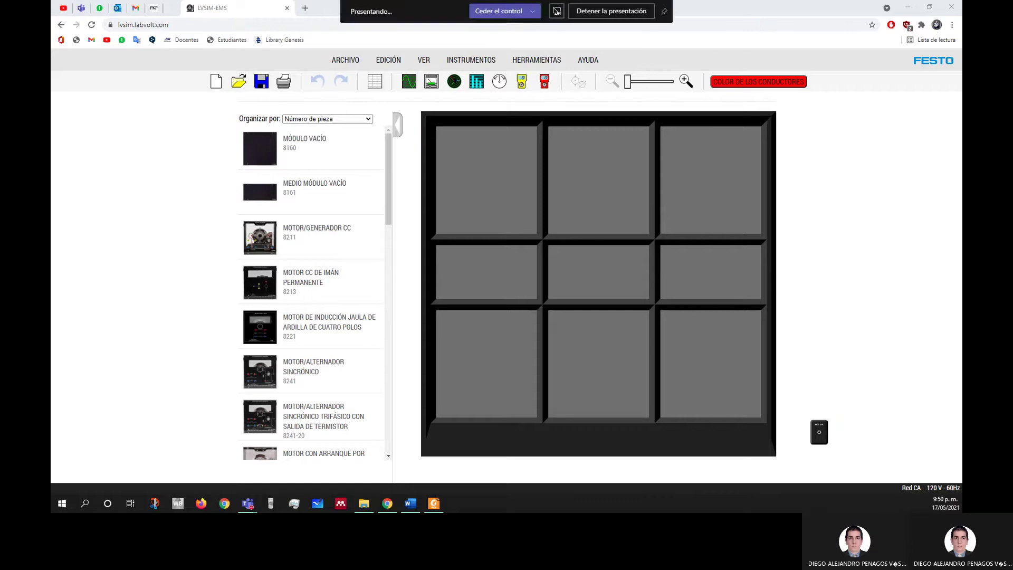
View the Festo LabVolt Series home page through to its footer and close it to return to the simulator
left_click(919, 67)
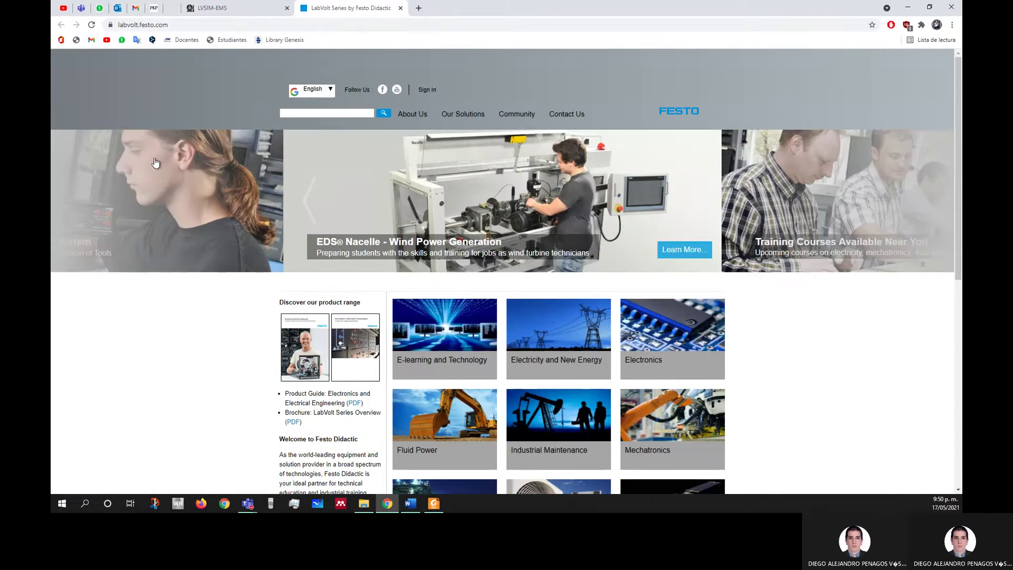
scroll(152, 158, "down", 3)
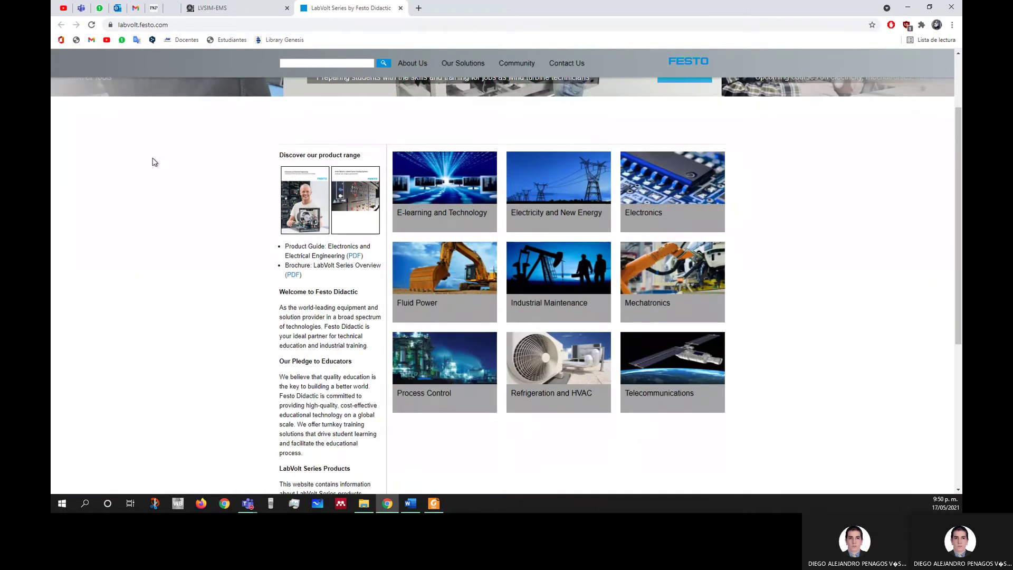
scroll(153, 161, "down", 3)
scroll(154, 162, "down", 3)
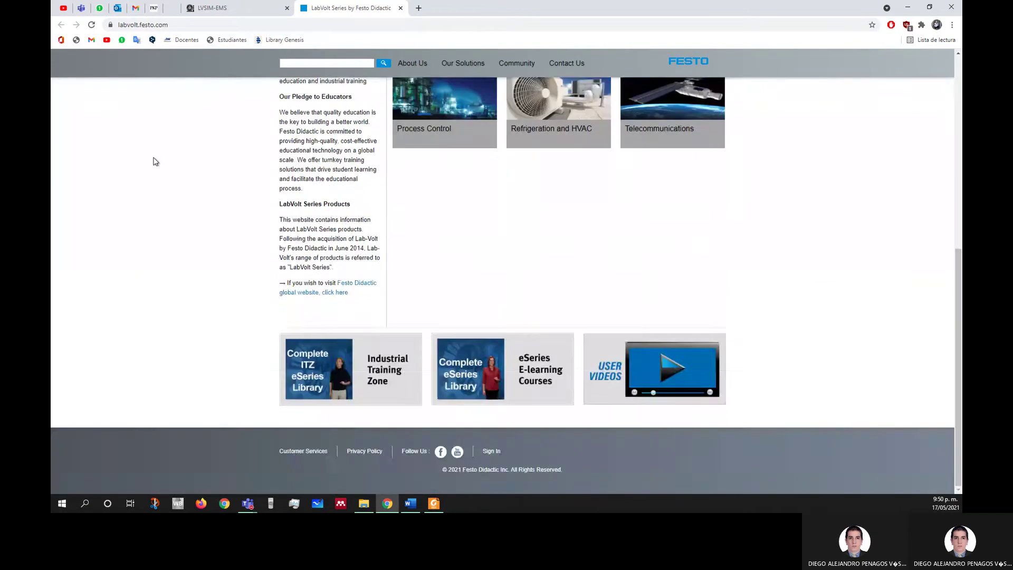
scroll(154, 161, "up", 9)
left_click(401, 8)
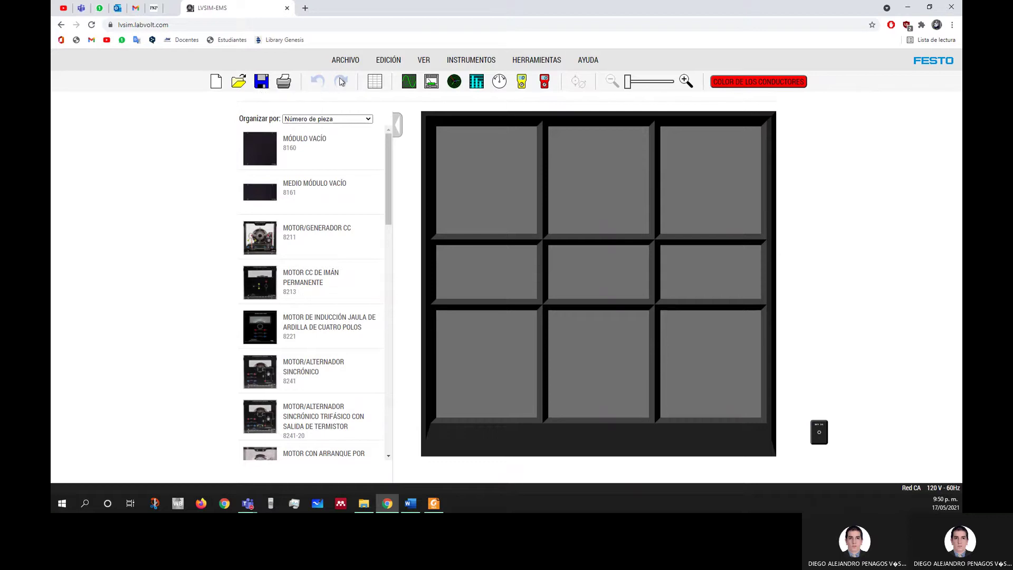
Open the simulator's data table in a window over the workspace and enter the trial formula =grgd in cell B6
left_click(372, 85)
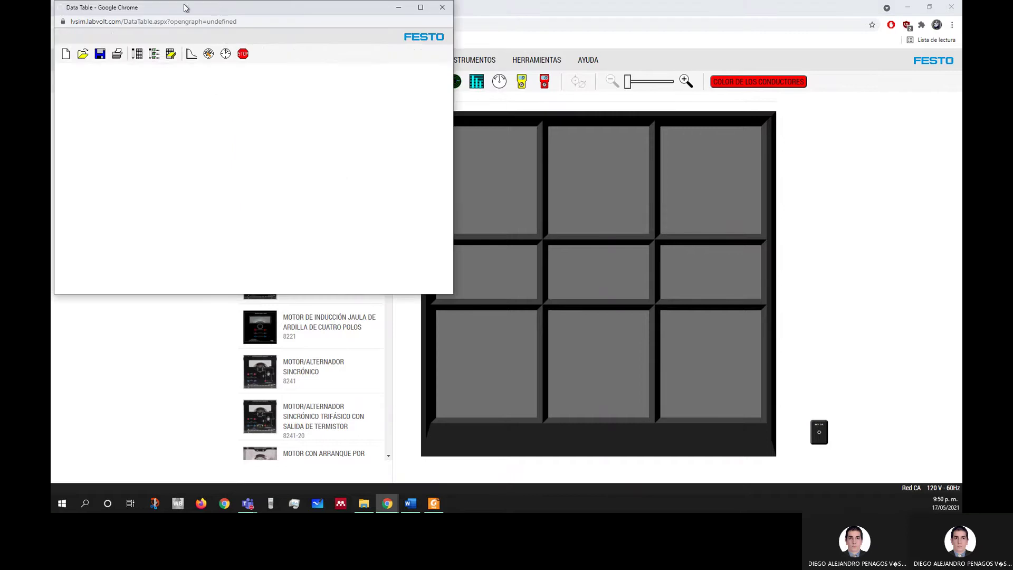
left_click_drag(215, 11, 464, 94)
left_click_drag(459, 198, 551, 288)
left_click(404, 218)
left_click(405, 217)
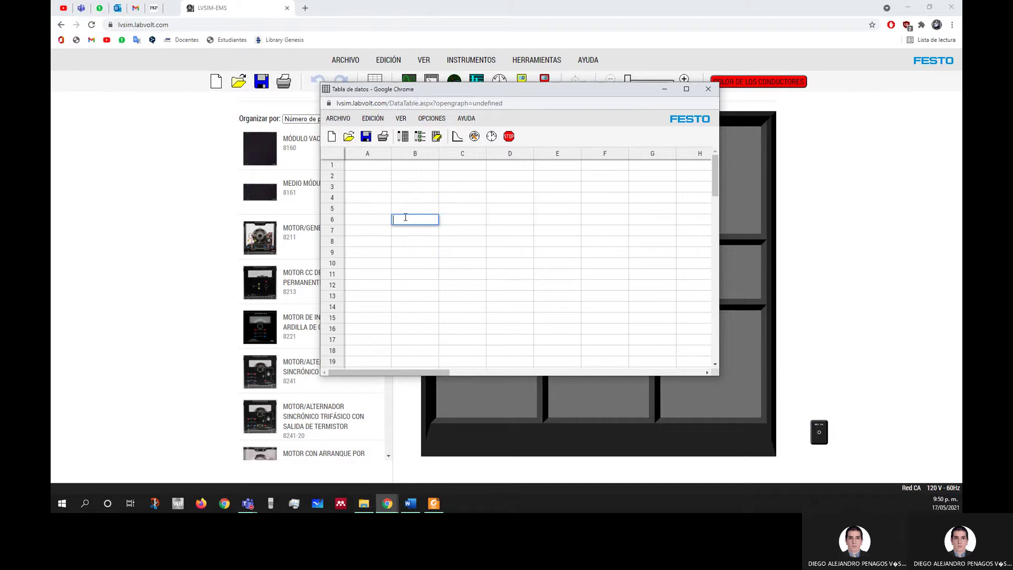
type("=grgd")
key("Return")
left_click(420, 252)
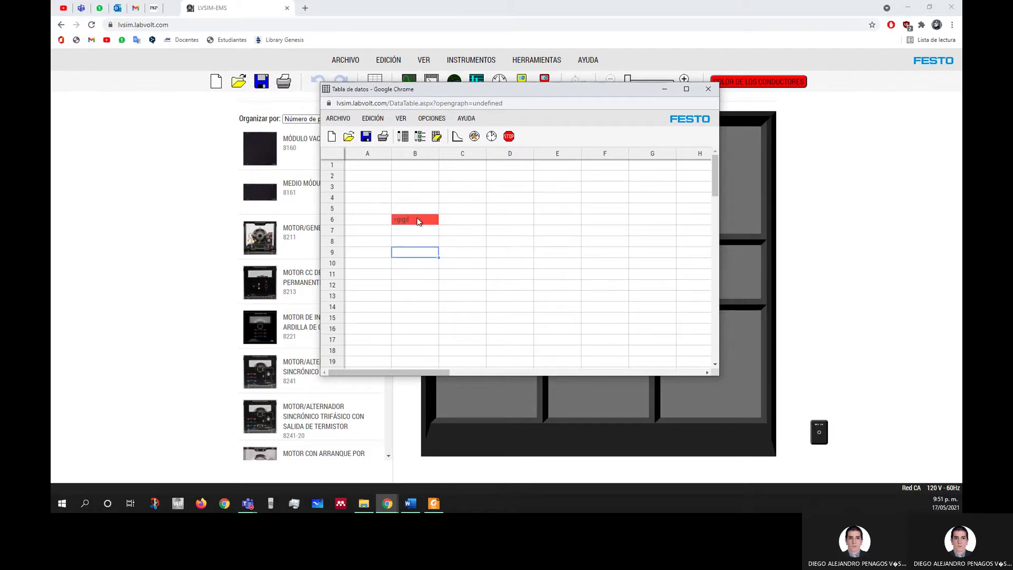
Clear the trial formula from cell B6 and close the data table
left_click(418, 218)
left_click(418, 217)
key("BackSpace")
key("BackSpace")
key("BackSpace")
key("BackSpace")
key("BackSpace")
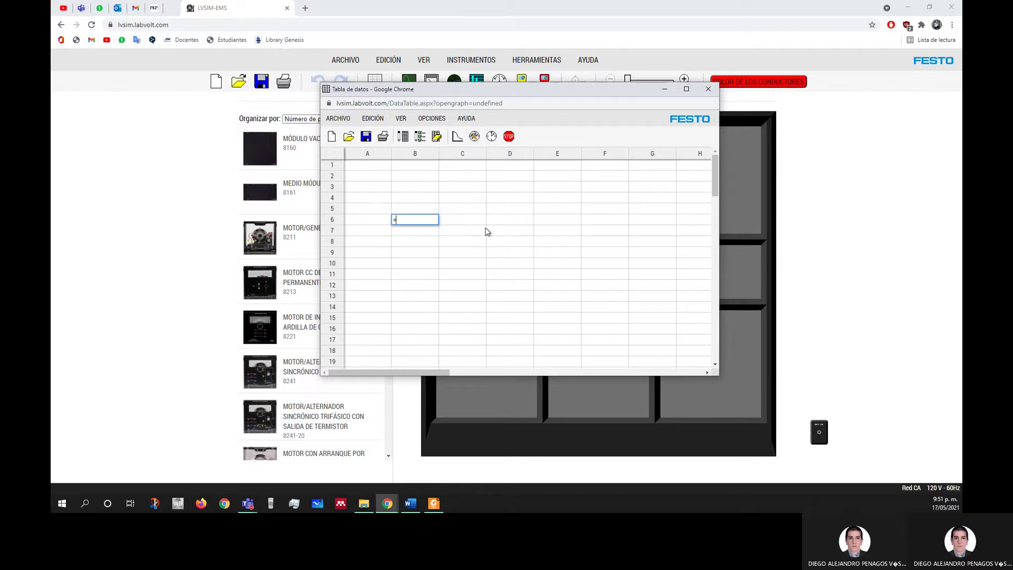
left_click(500, 231)
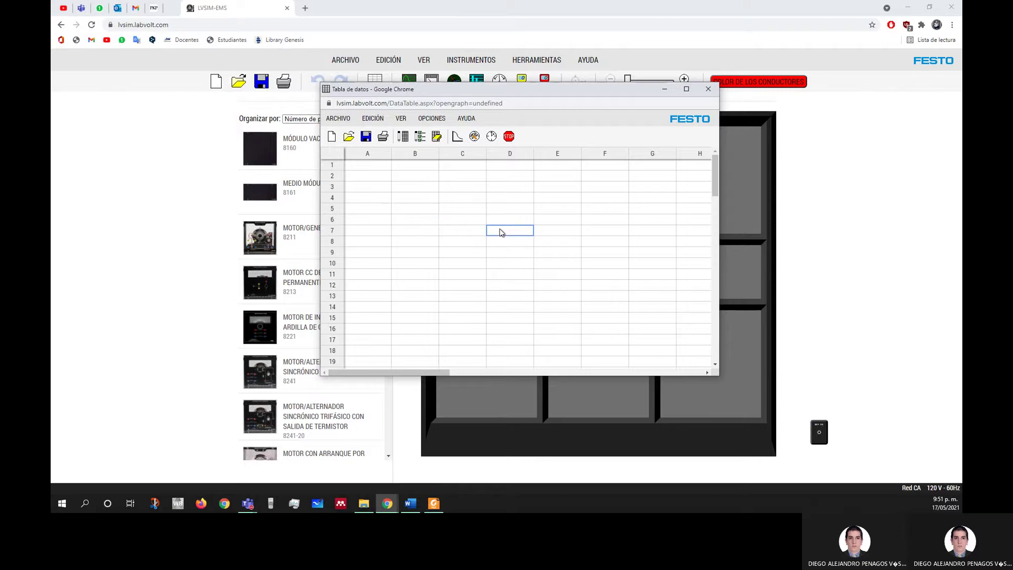
left_click(708, 88)
Open the oscilloscope window, view its display and channel settings, and close it
left_click(431, 81)
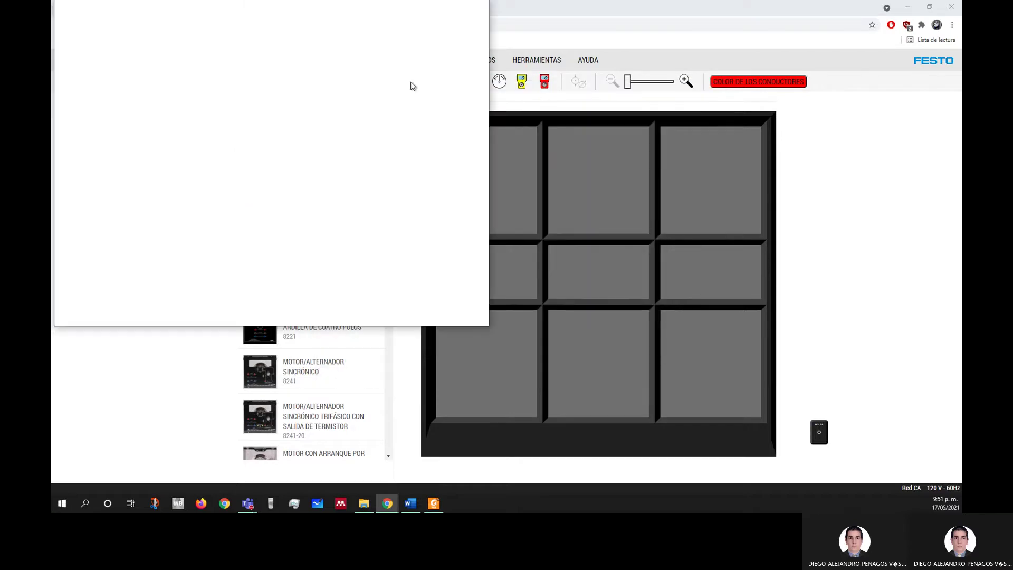
left_click_drag(272, 12, 479, 106)
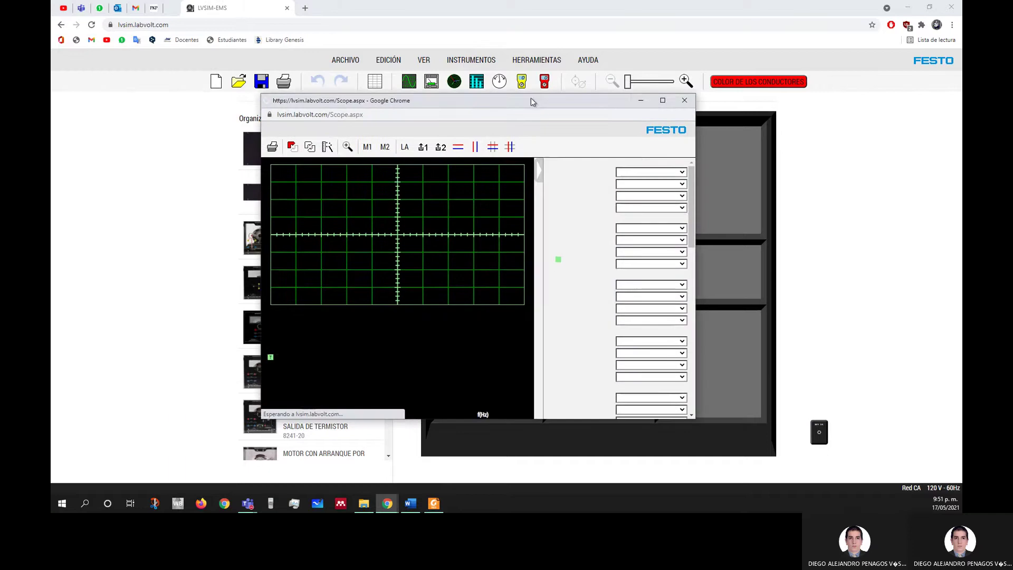
left_click(684, 101)
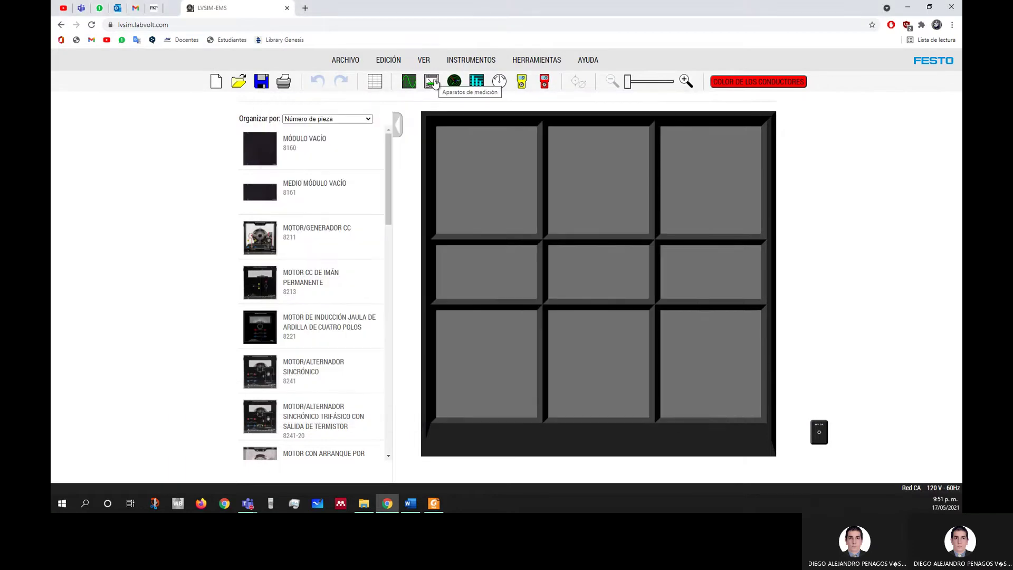
View the Aparatos de medición and Analizador de fasores windows in turn, closing each after inspection
left_click(432, 82)
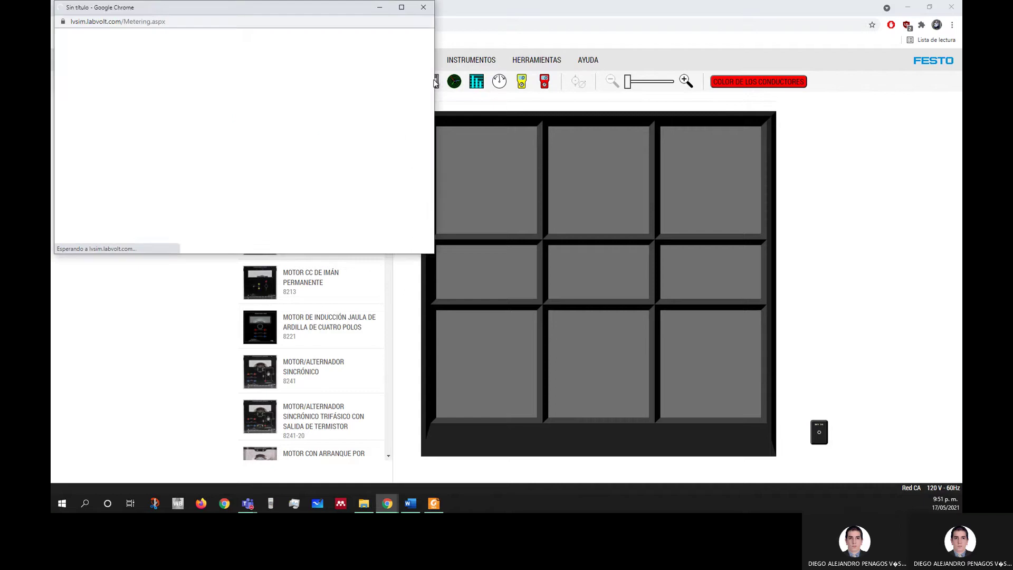
left_click_drag(201, 16, 519, 161)
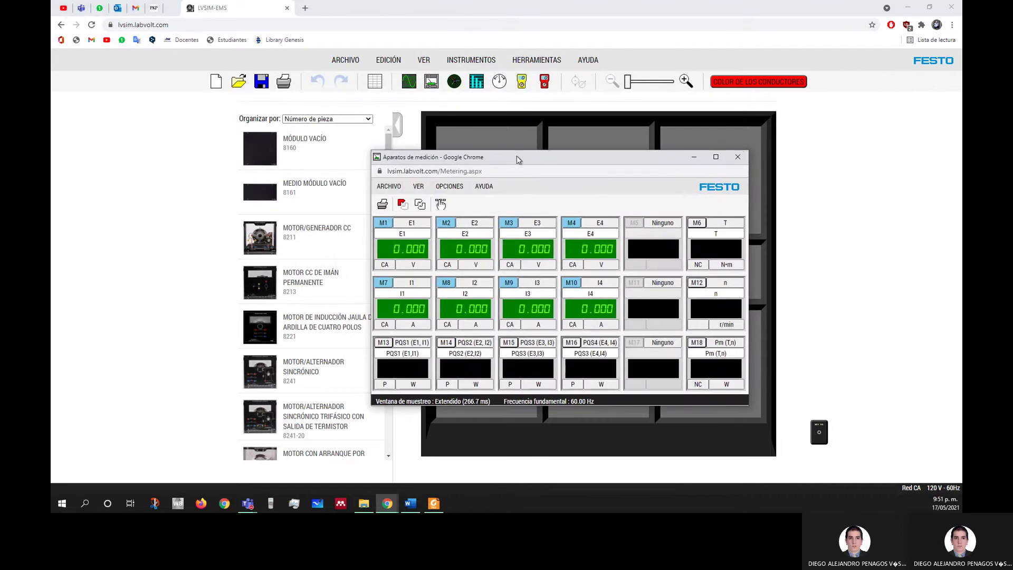
left_click(738, 157)
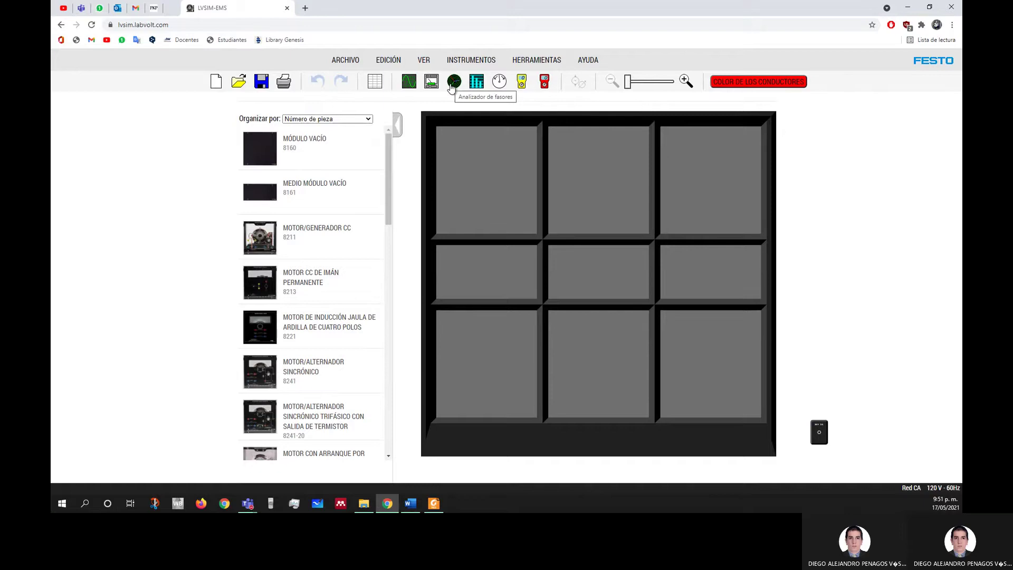
left_click(451, 83)
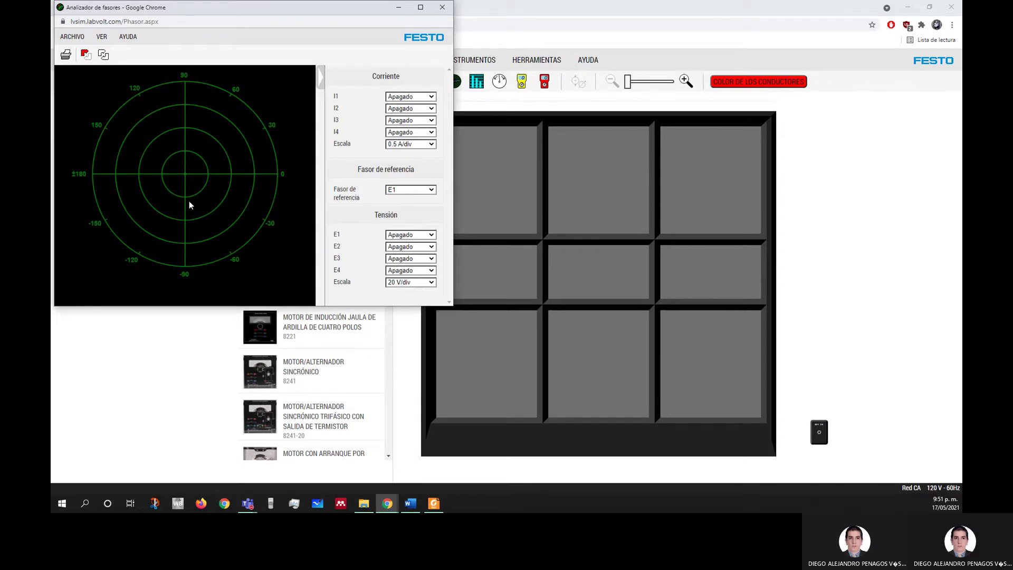
left_click(442, 8)
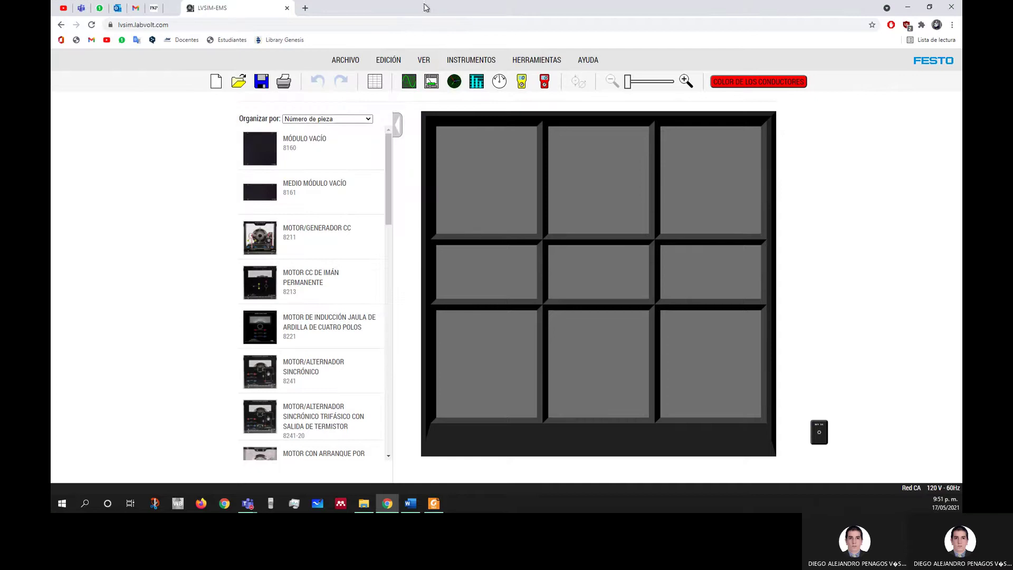
View the harmonic analyzer and Sincronoscopio windows in turn, closing each after inspection
left_click(476, 83)
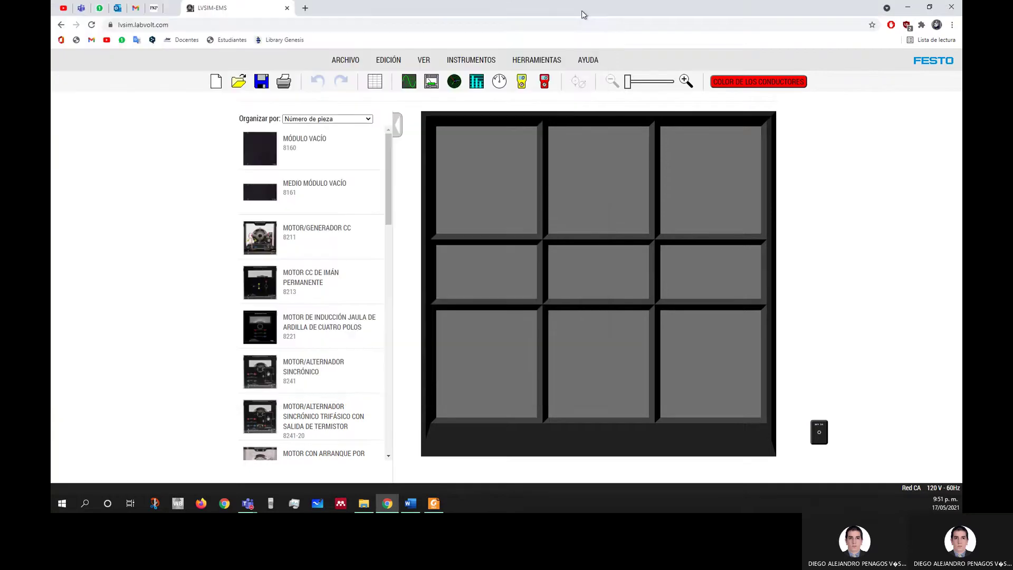
left_click(590, 8)
left_click(499, 82)
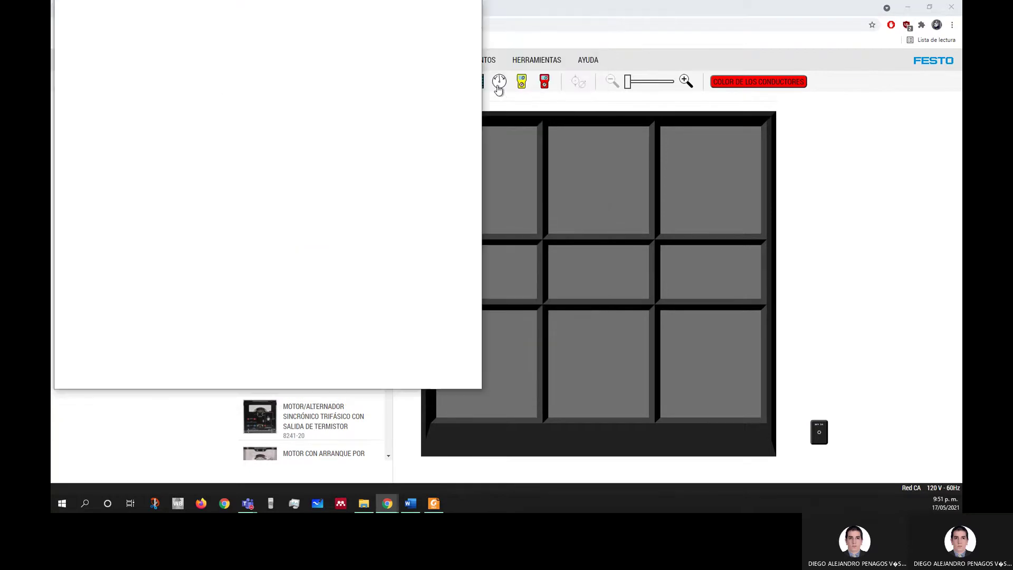
left_click_drag(353, 15, 525, 91)
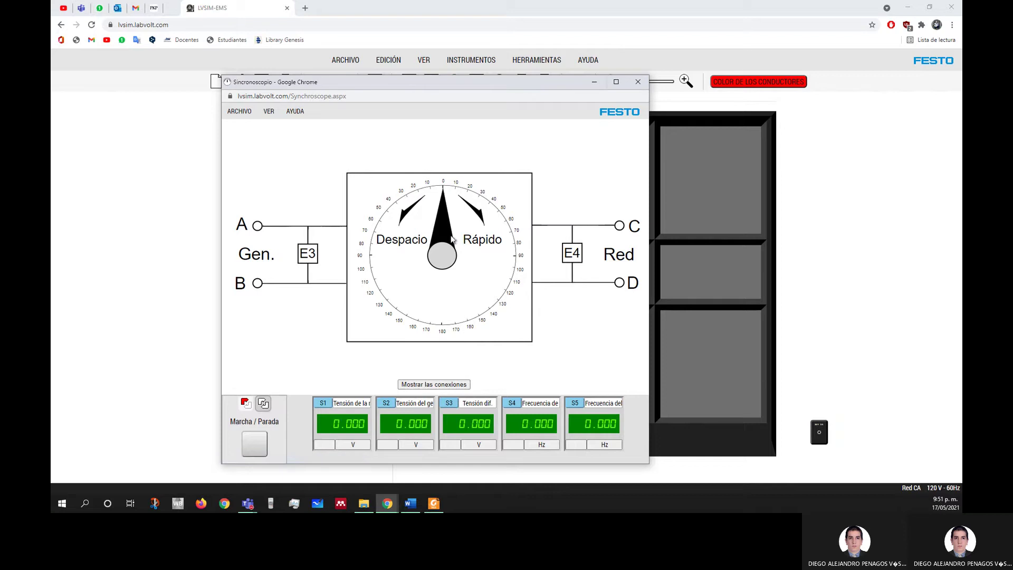
left_click(636, 84)
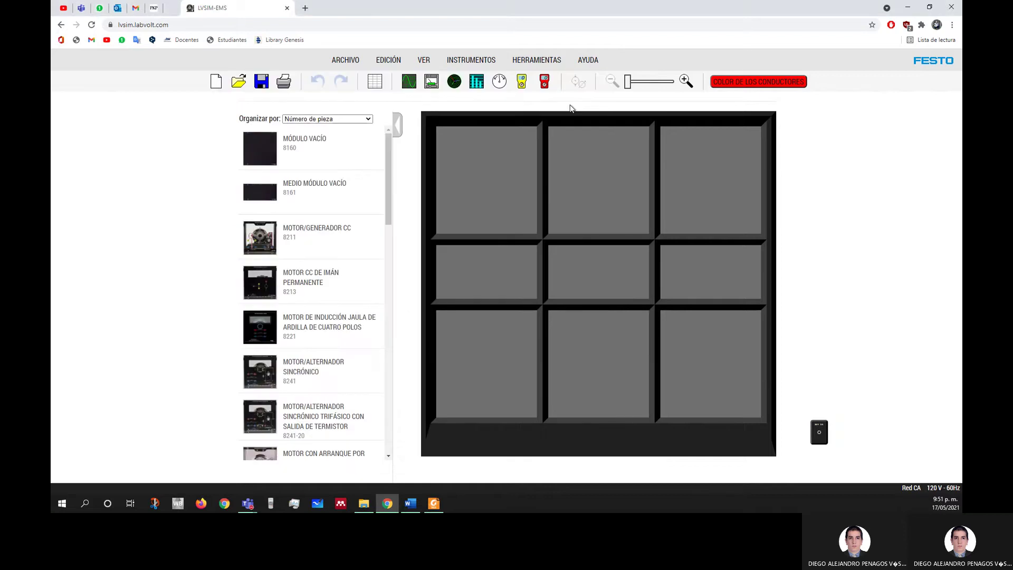
Add the yellow and red multimeters and place them side by side over the workstation's centre and right columns
left_click(521, 83)
left_click(544, 87)
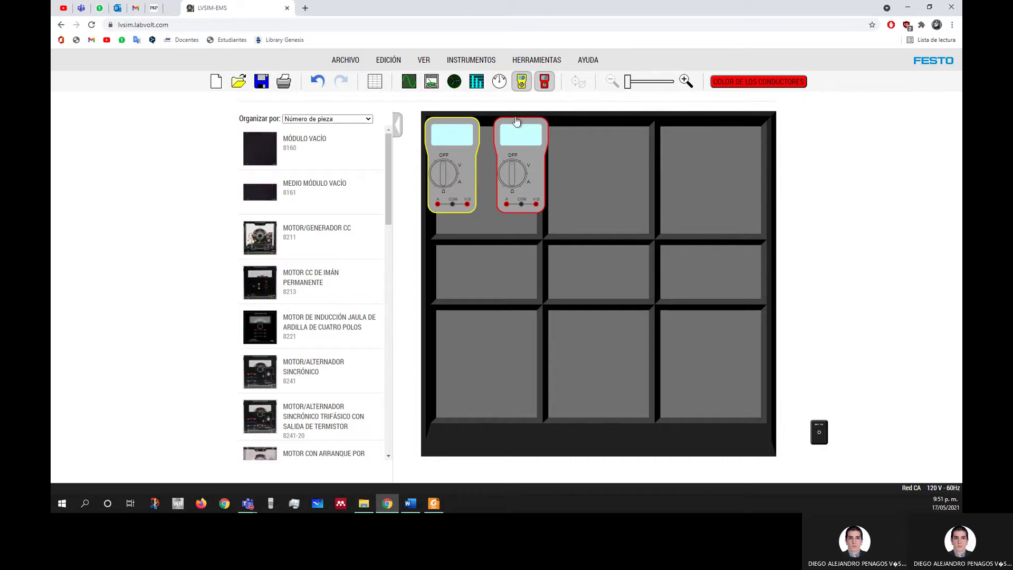
left_click_drag(465, 142, 705, 209)
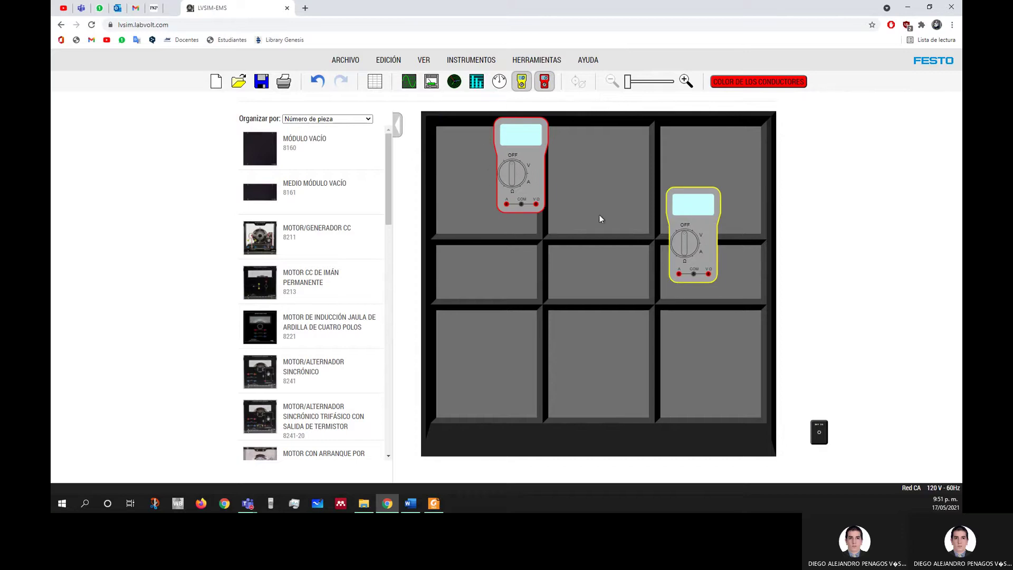
left_click_drag(510, 138, 612, 210)
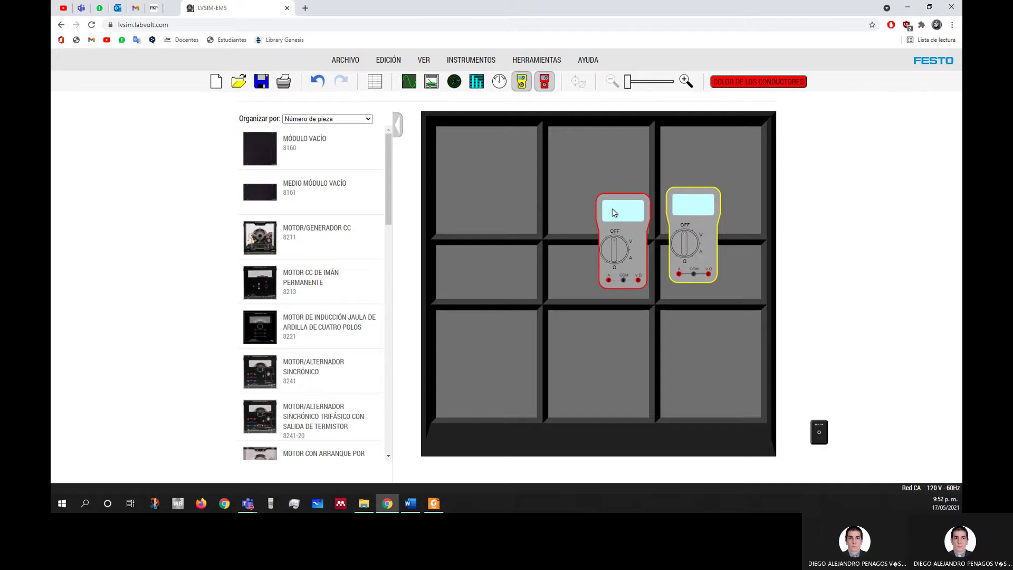
Remove the yellow and red multimeters from the workspace
left_click(521, 82)
left_click(544, 82)
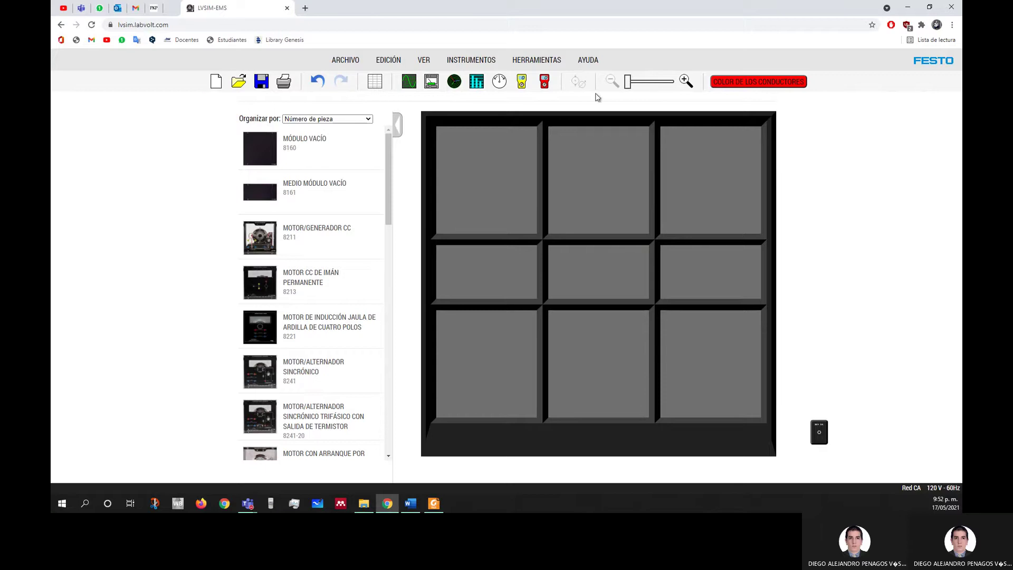
Open the conductor colour picker, explore its shade and hue controls, and close it
left_click_drag(661, 83, 623, 85)
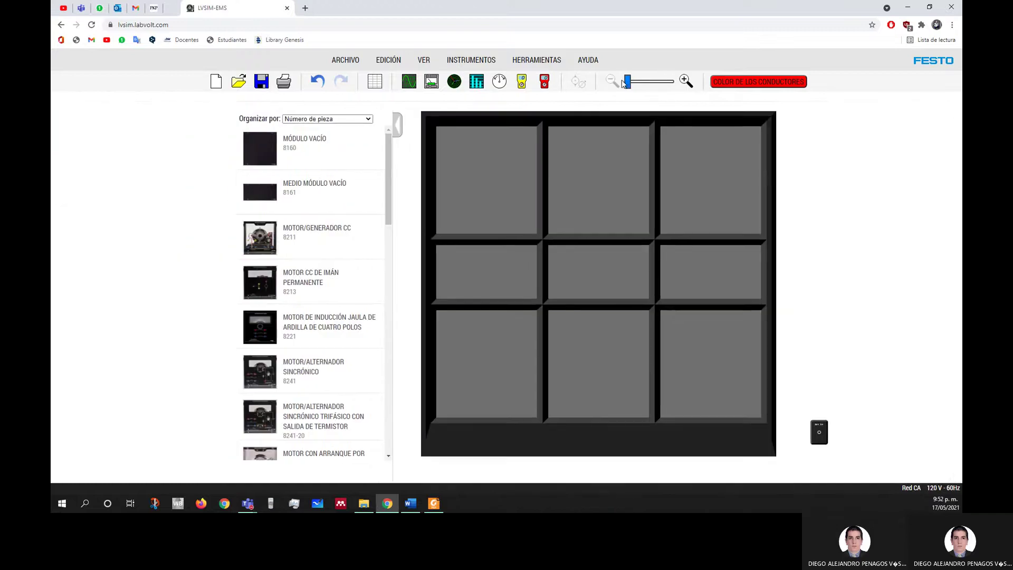
left_click(760, 82)
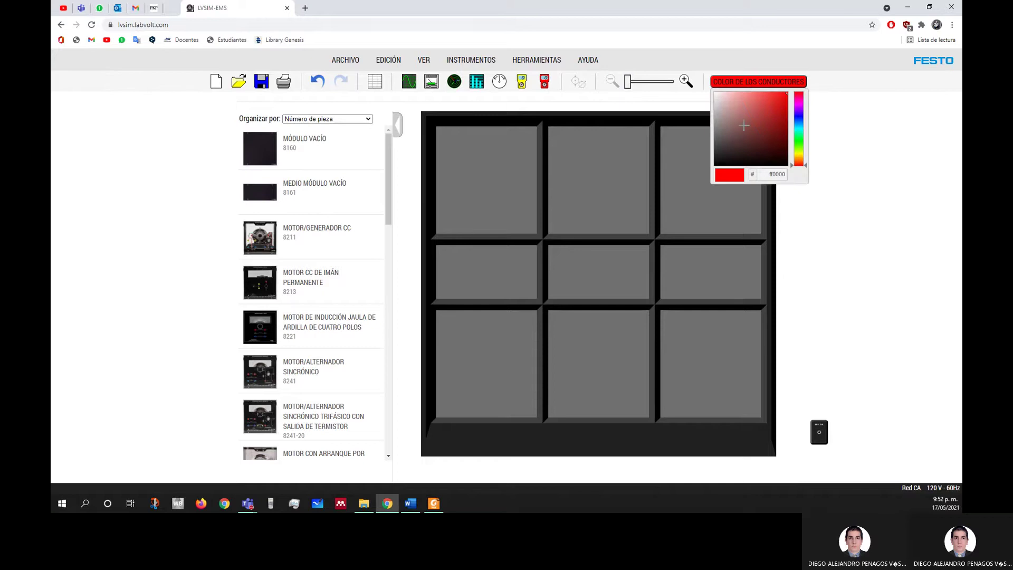
left_click_drag(754, 122, 715, 97)
mouse_move(753, 144)
left_mouse_down()
mouse_move(730, 164)
mouse_move(748, 153)
mouse_move(775, 93)
mouse_move(827, 75)
mouse_move(801, 97)
mouse_move(800, 182)
mouse_move(799, 89)
left_mouse_up()
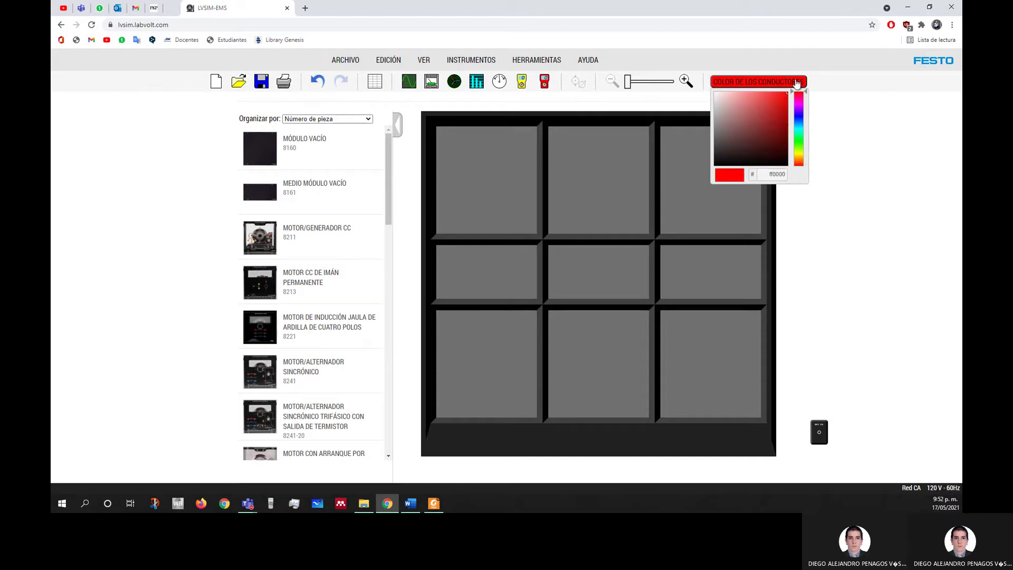
left_click(886, 202)
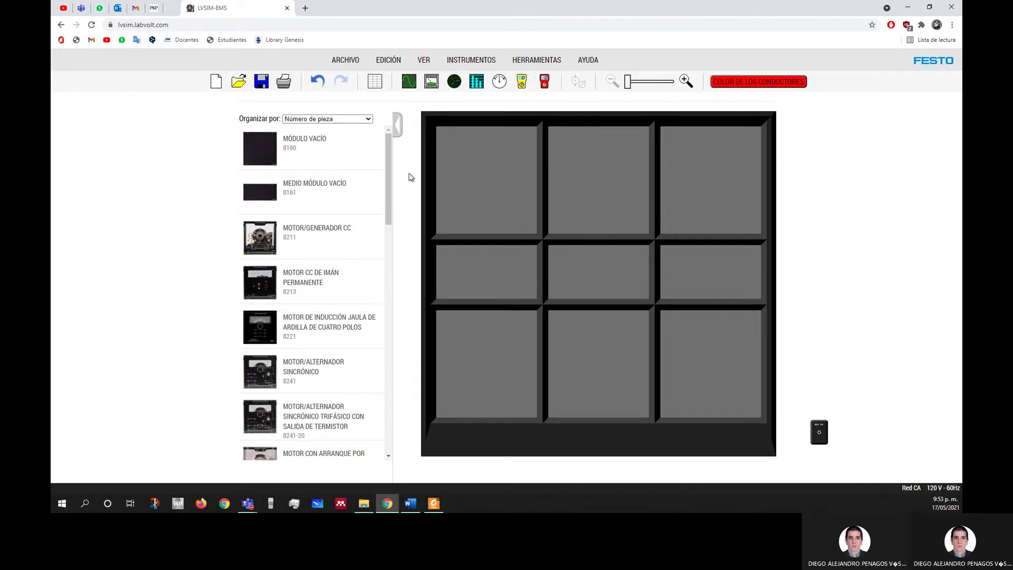
Organize the module list by Nombre and look through the modules
left_click_drag(390, 183, 369, 146)
left_click(346, 121)
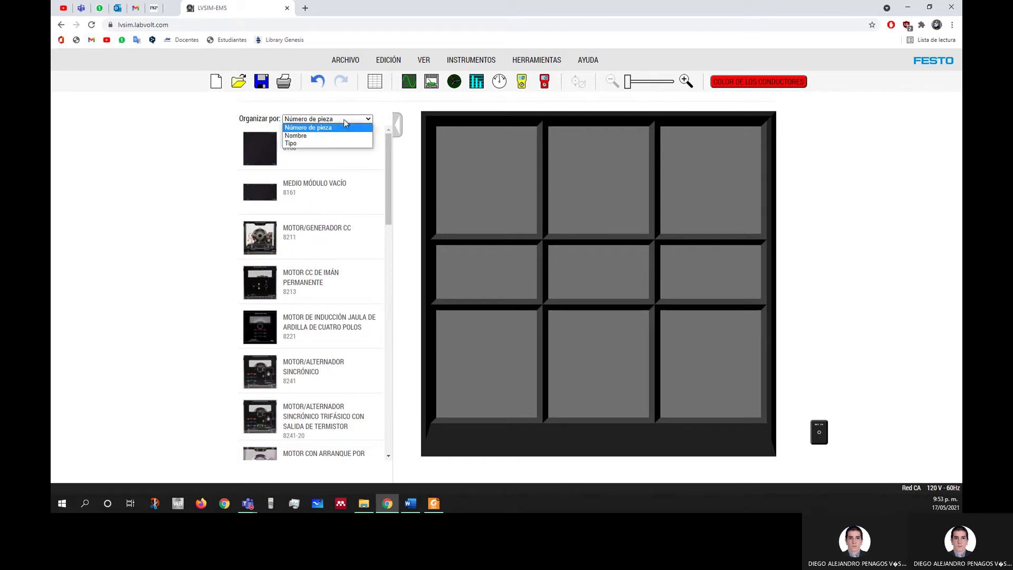
left_click(320, 138)
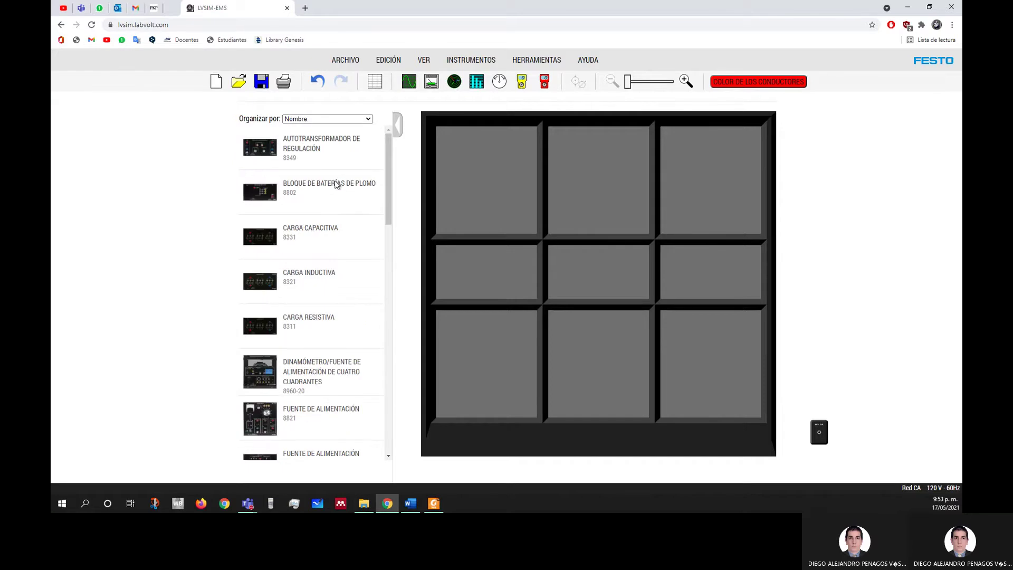
left_click_drag(392, 178, 375, 135)
Organize the module list by Tipo and expand the Motores and Cargas categories to view their modules
left_click(348, 120)
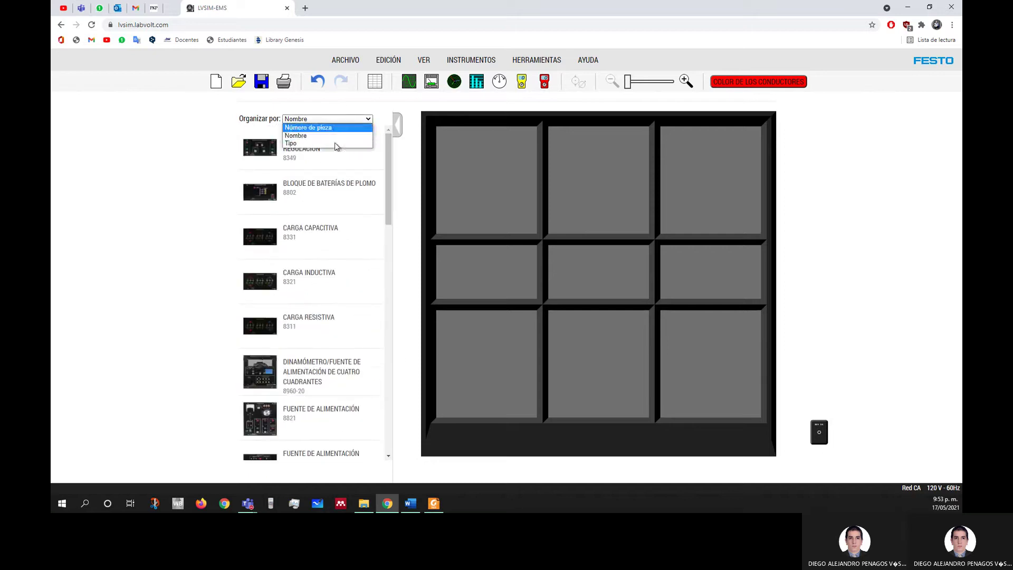
left_click(336, 145)
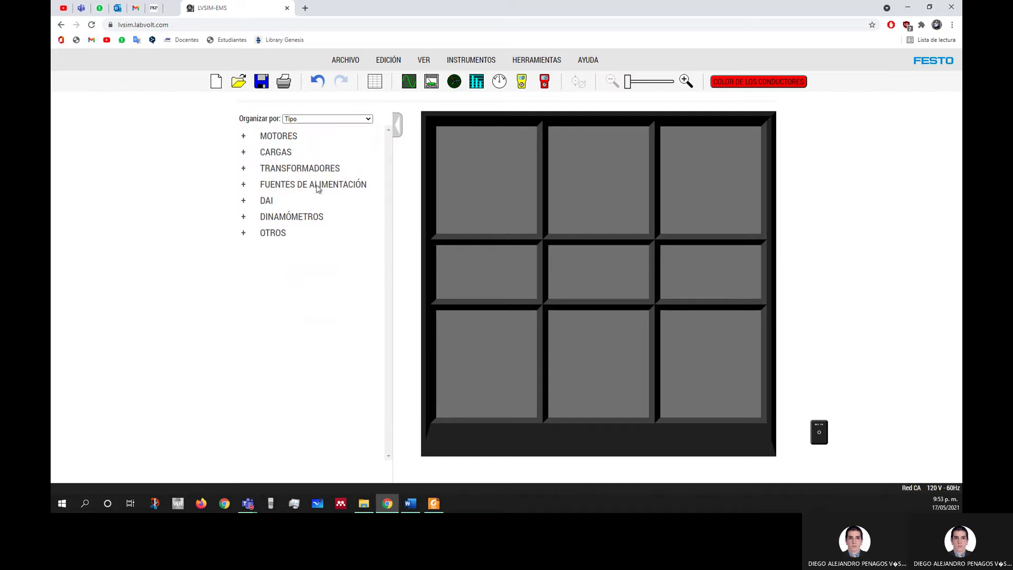
left_click(242, 137)
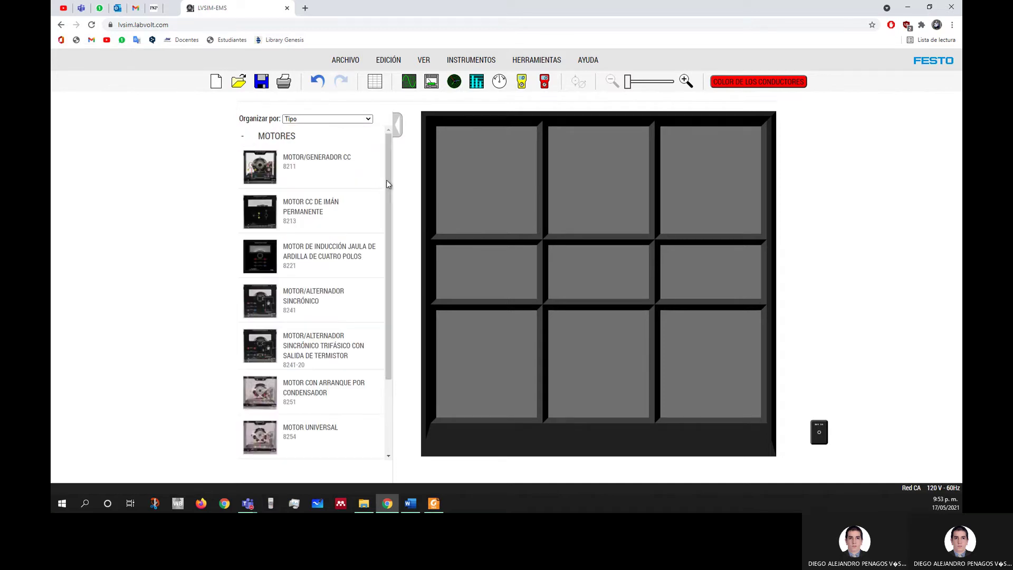
left_click_drag(391, 185, 390, 273)
left_click(244, 370)
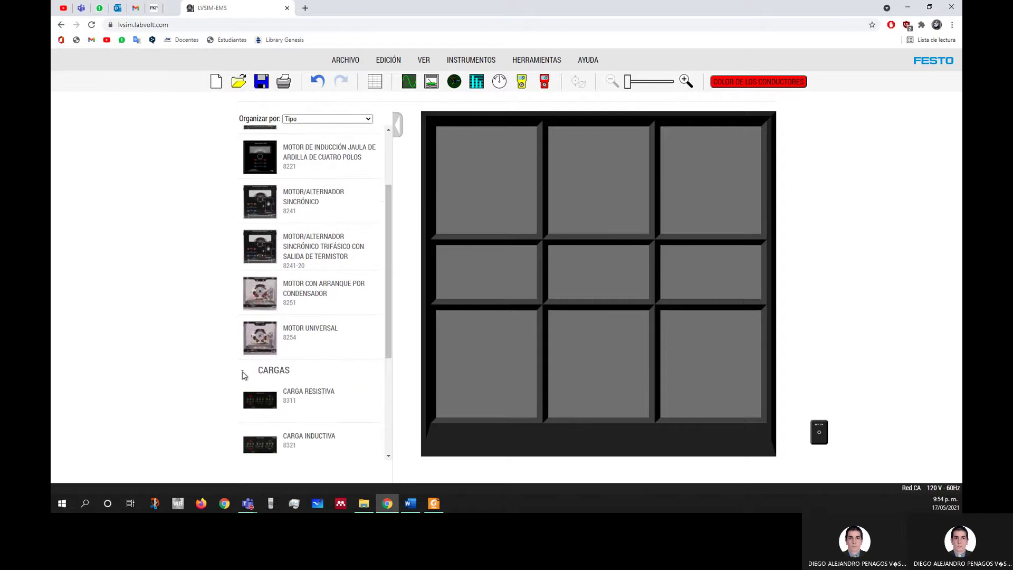
left_click_drag(384, 286, 385, 375)
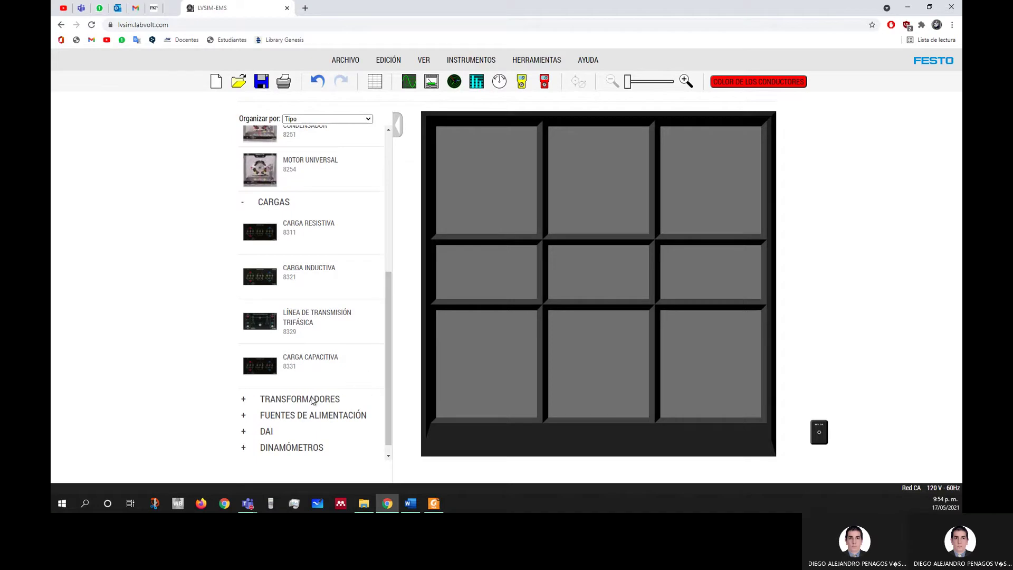
Expand the Transformadores and Fuentes de alimentación categories and view their modules
left_click(244, 400)
scroll(299, 350, "down", 3)
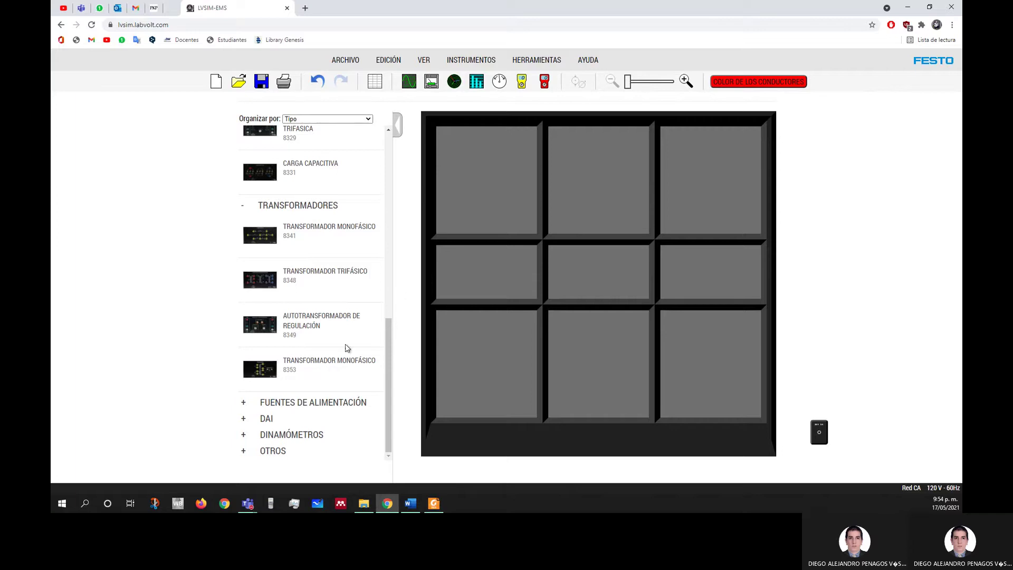
left_click(243, 404)
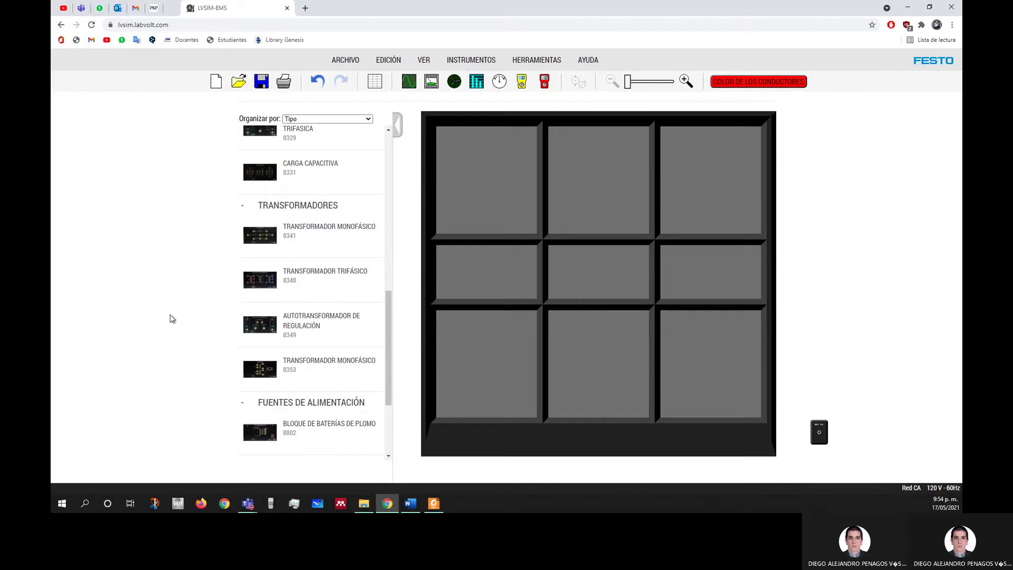
scroll(369, 352, "down", 2)
scroll(370, 351, "down", 1)
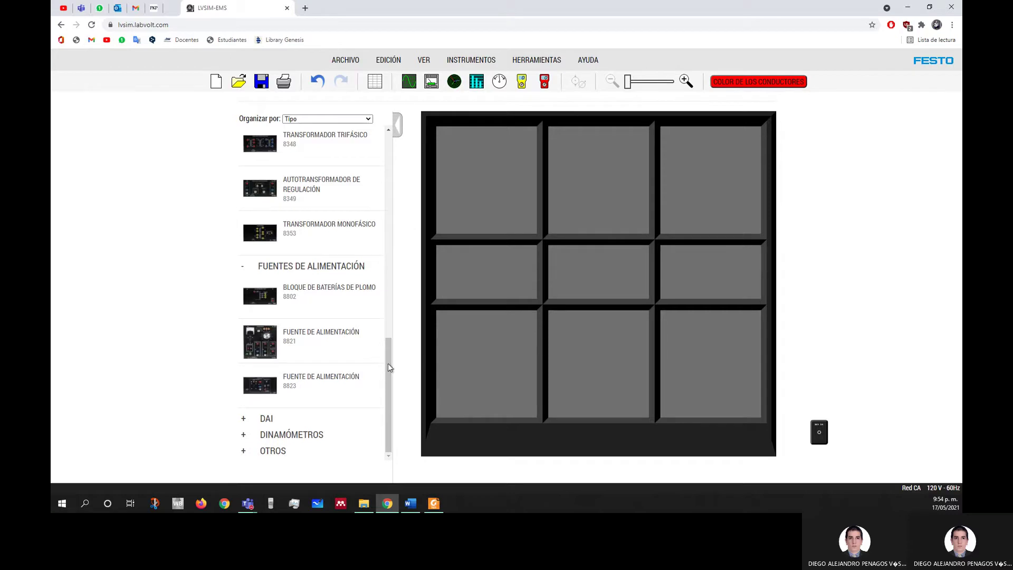
Expand the DAI, Dinamómetros and Otros categories and view their modules
left_click(243, 419)
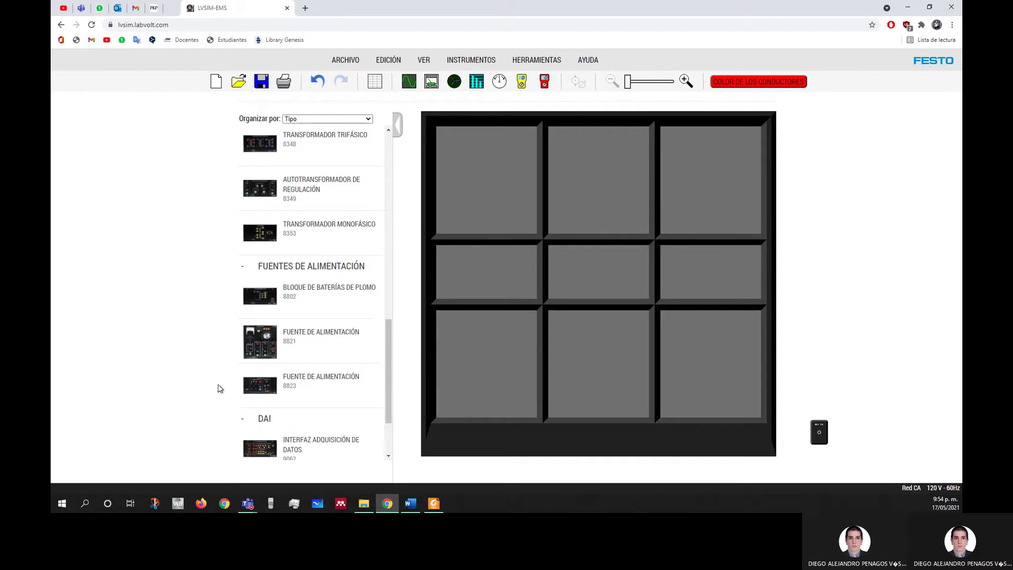
scroll(285, 362, "down", 2)
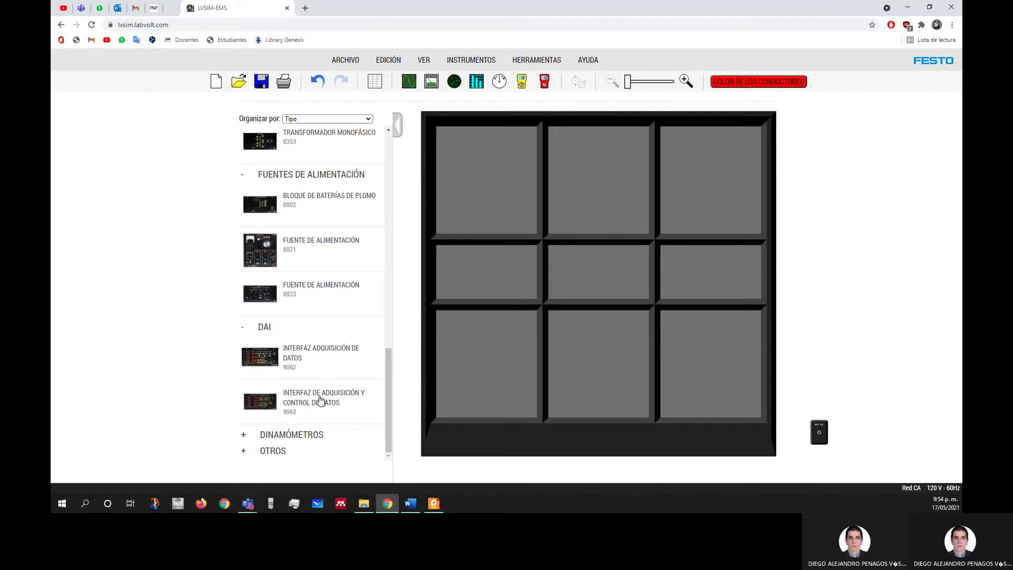
left_click(245, 435)
scroll(325, 402, "down", 2)
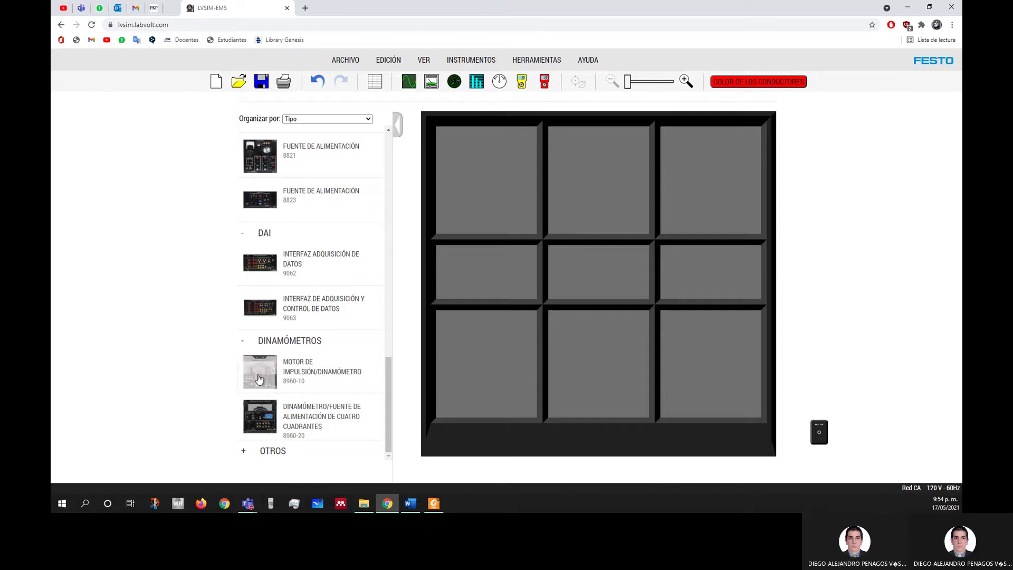
left_click(243, 451)
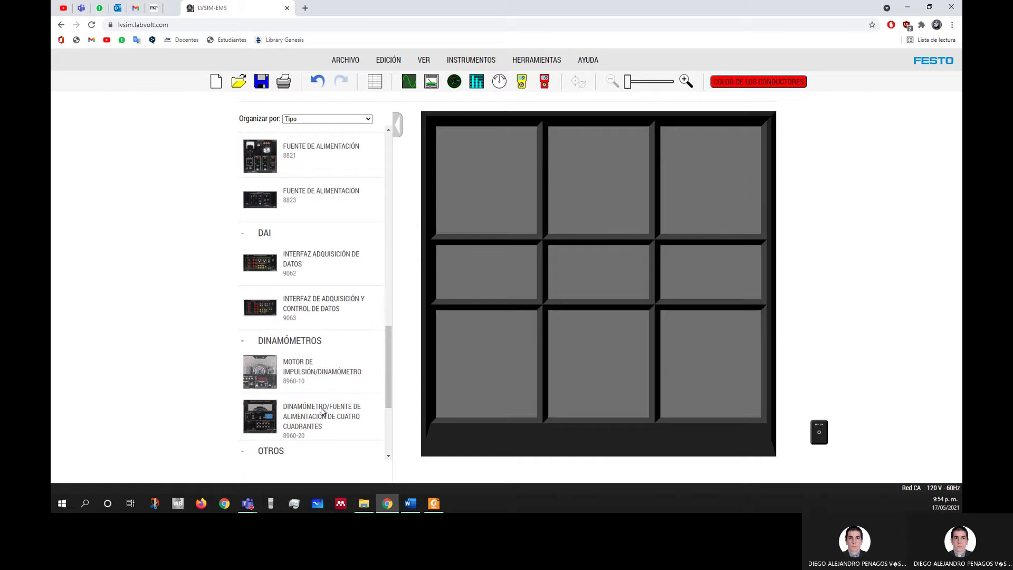
scroll(320, 407, "down", 3)
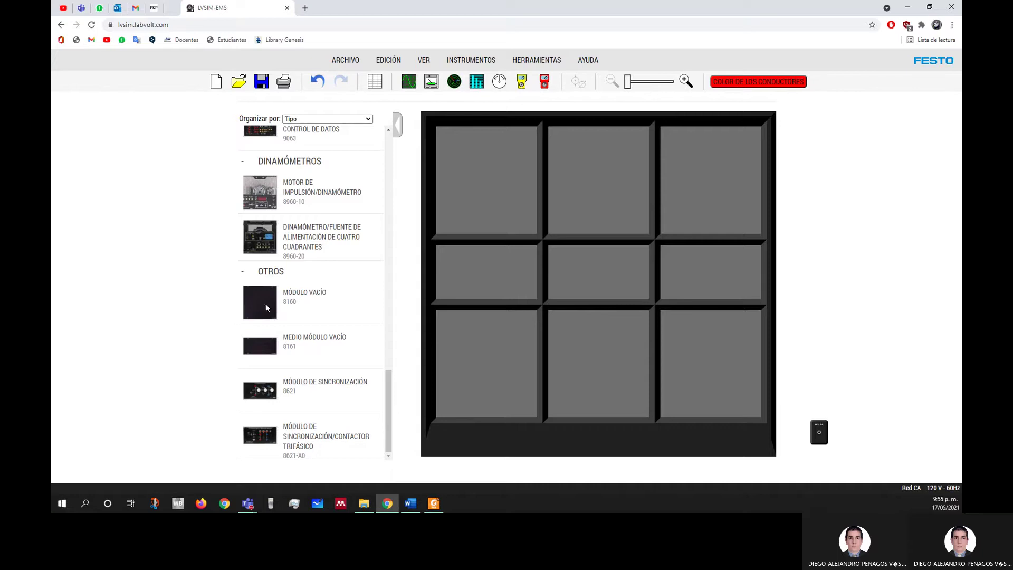
Place Módulo vacío 8160 in the workstation's upper-left slot and Medio módulo vacío 8161 in the half-height slot below it
left_click_drag(549, 188, 490, 185)
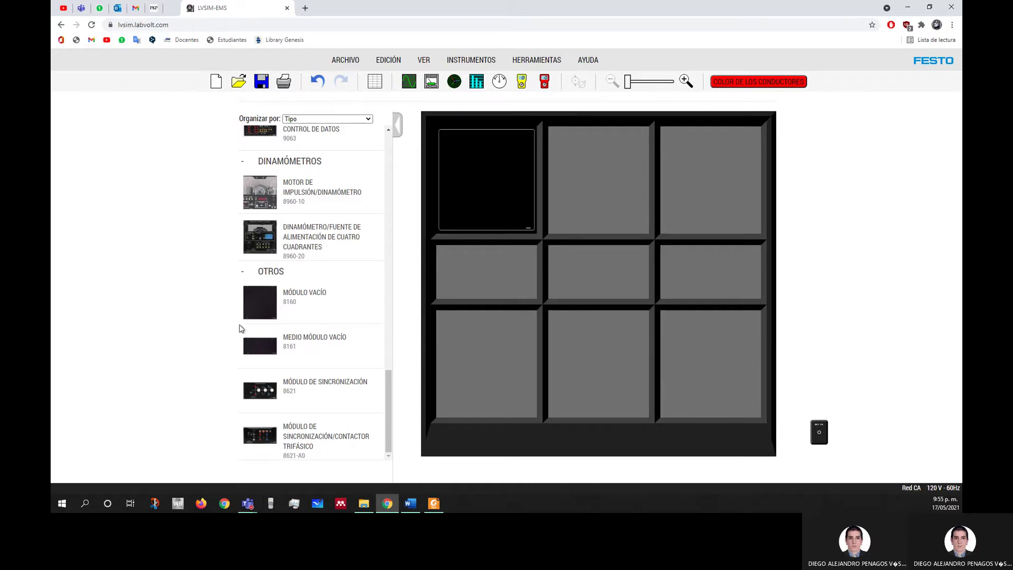
left_click_drag(261, 304, 596, 277)
left_click_drag(259, 346, 488, 294)
Delete the full-size and half-size blank modules from the workstation
right_click(490, 190)
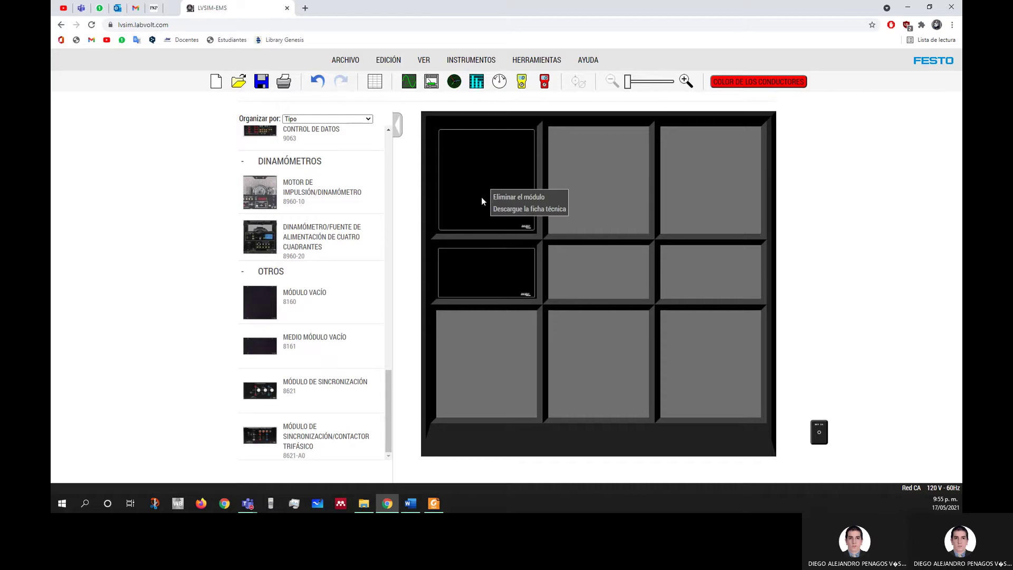
left_click(494, 196)
right_click(480, 261)
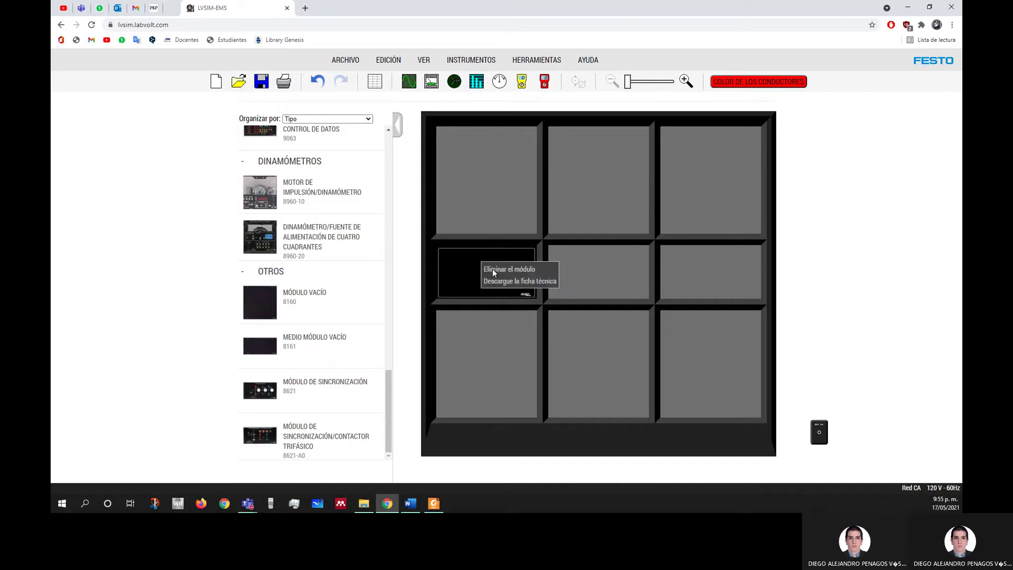
left_click(493, 268)
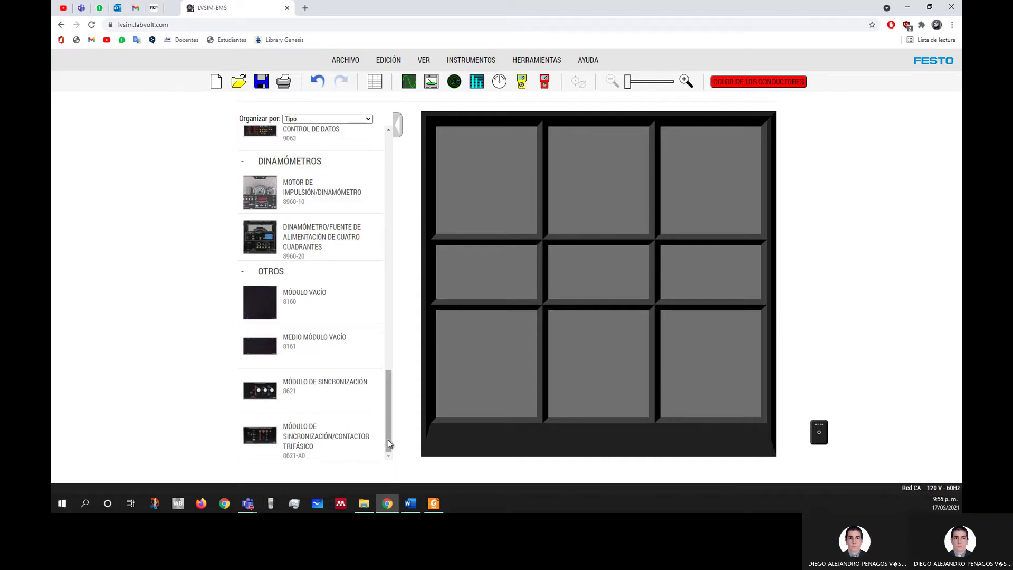
Organize the module list by Número de pieza
left_click_drag(389, 445, 387, 211)
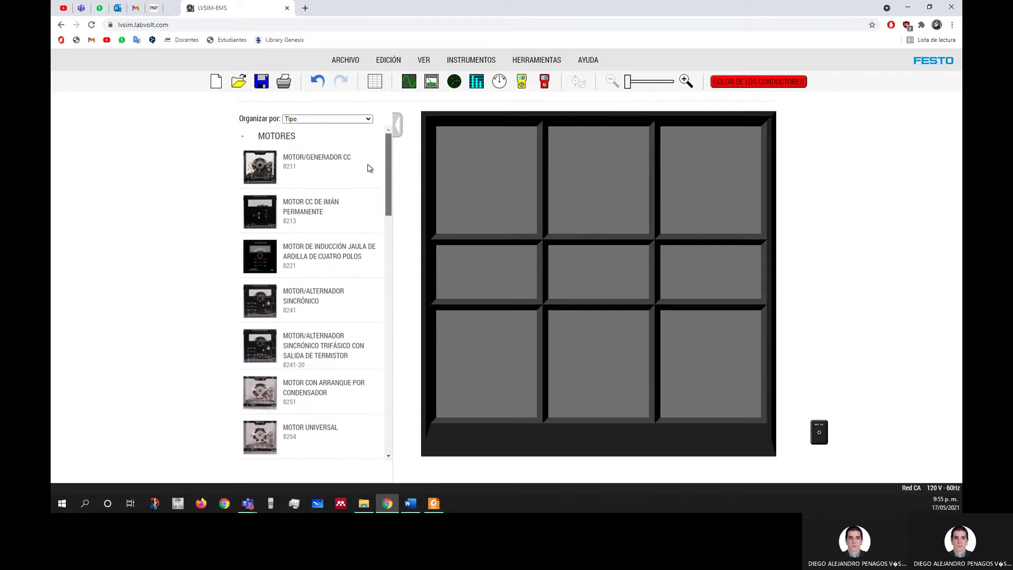
left_click(333, 119)
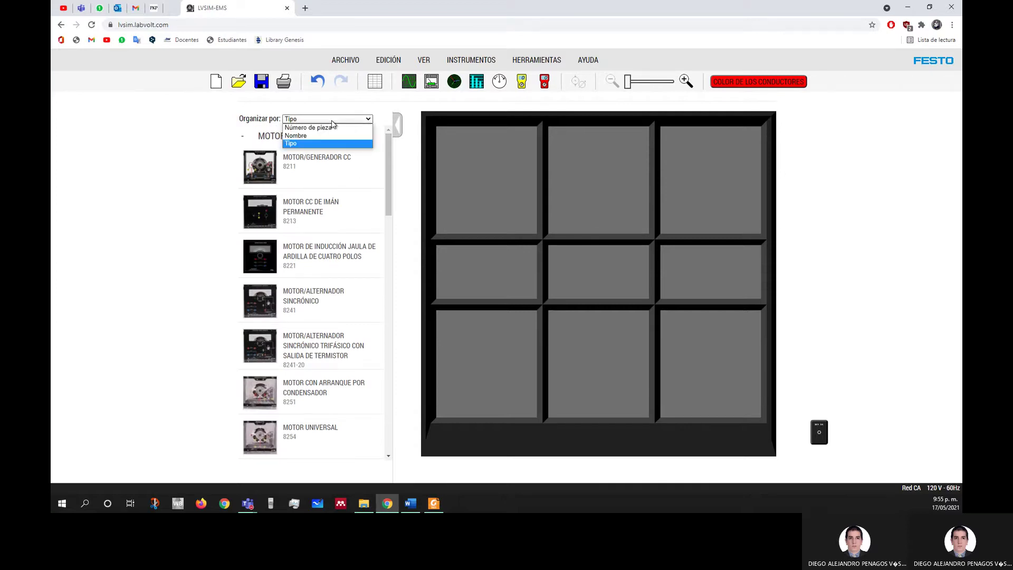
left_click(325, 126)
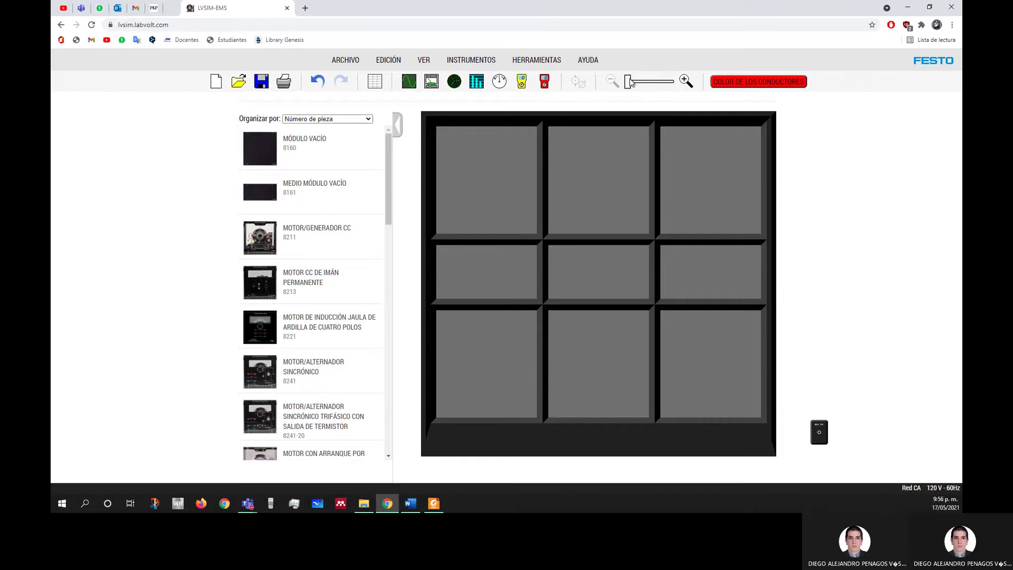
Zoom in closely on the workstation and examine its middle row of slots
left_click_drag(629, 82, 668, 86)
scroll(663, 327, "down", 5)
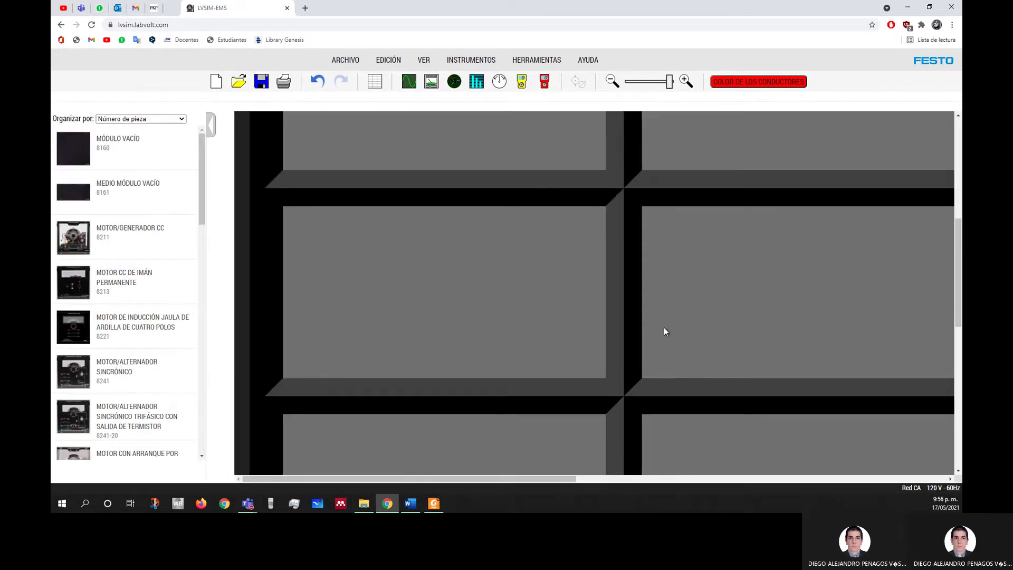
Show the whole workstation, open the simulator's Opciones and examine the choices for Red CA and Unidades
left_click_drag(416, 478, 753, 458)
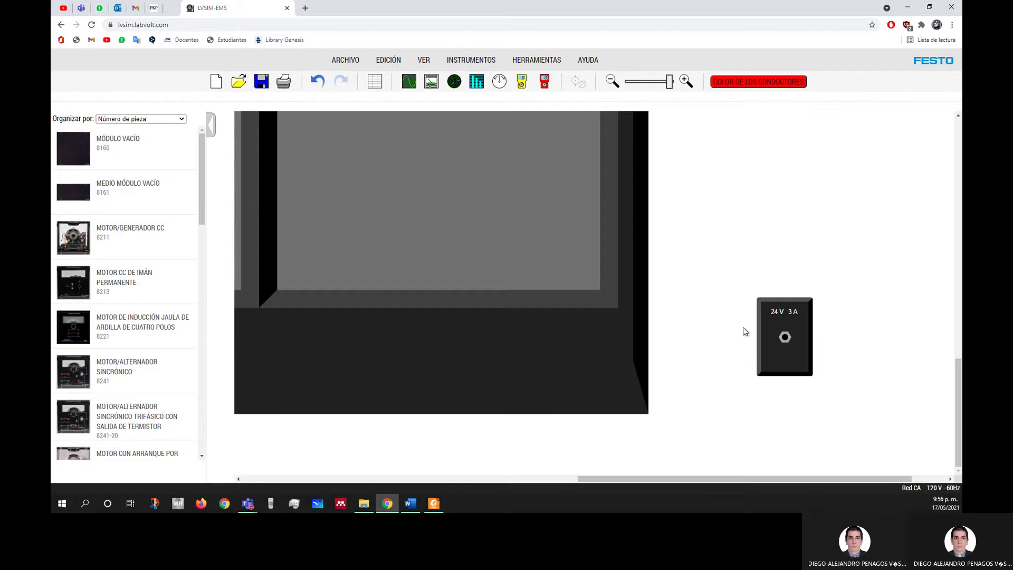
left_click_drag(668, 84, 622, 88)
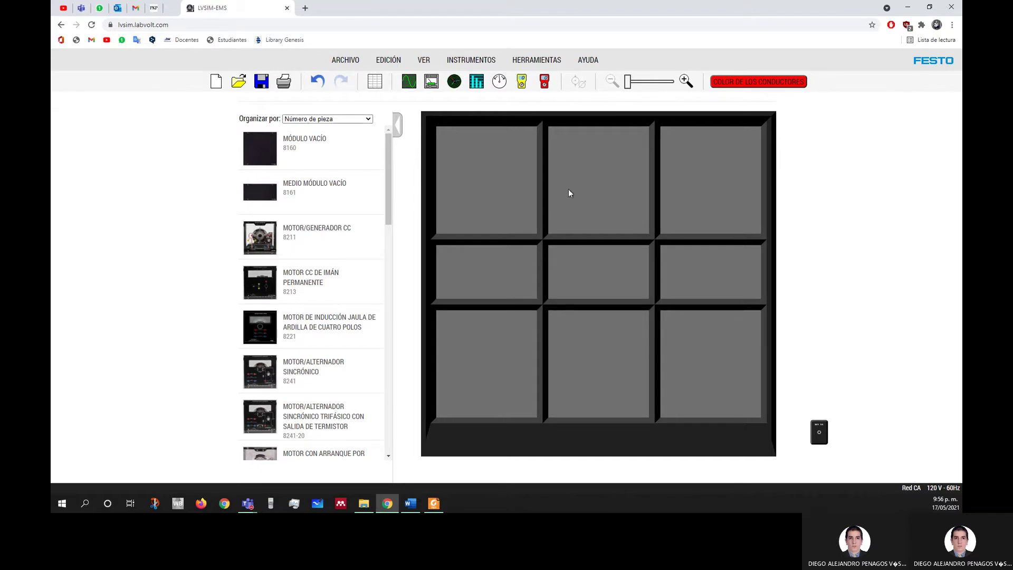
left_click(527, 61)
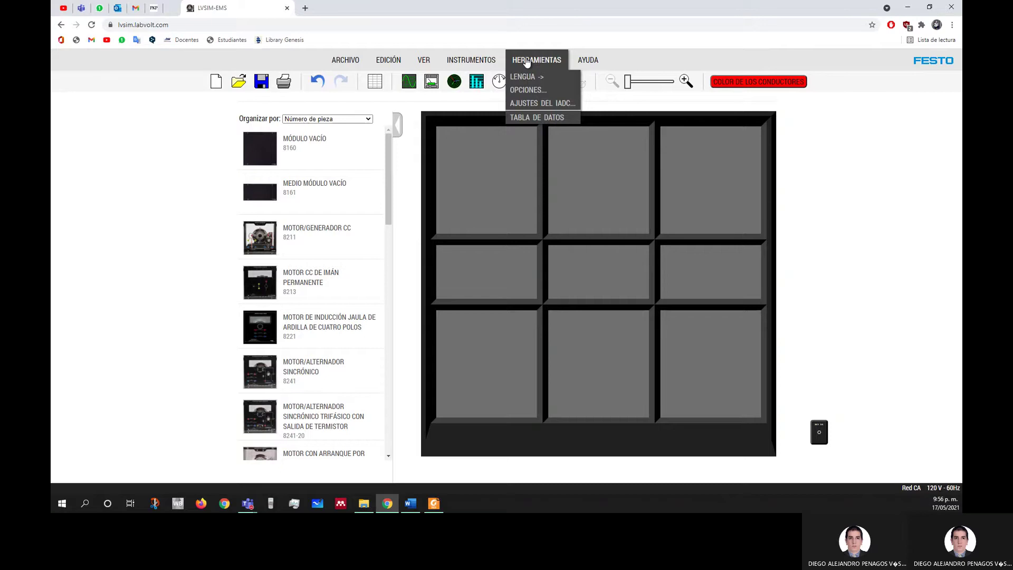
left_click(526, 90)
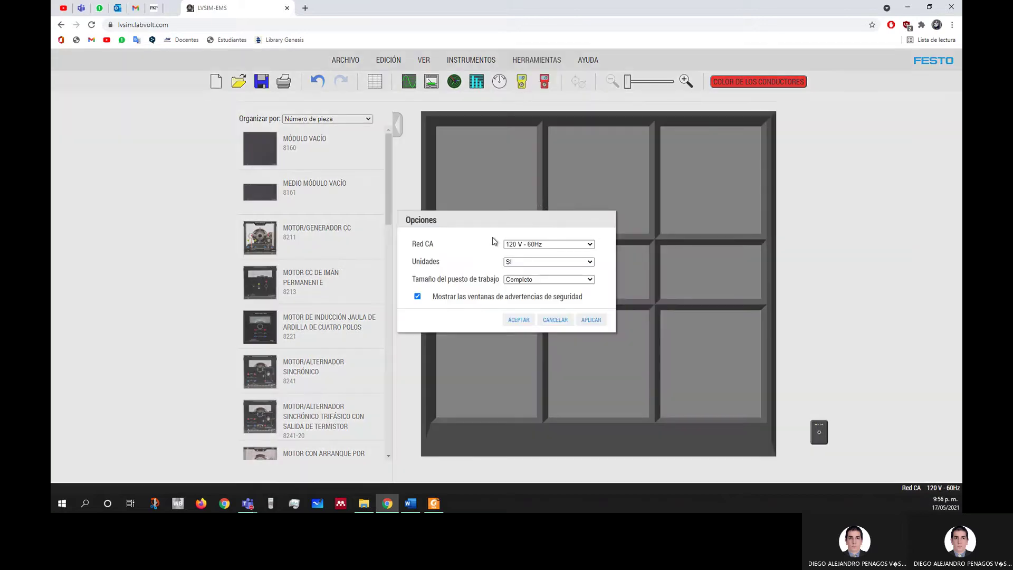
left_click(543, 246)
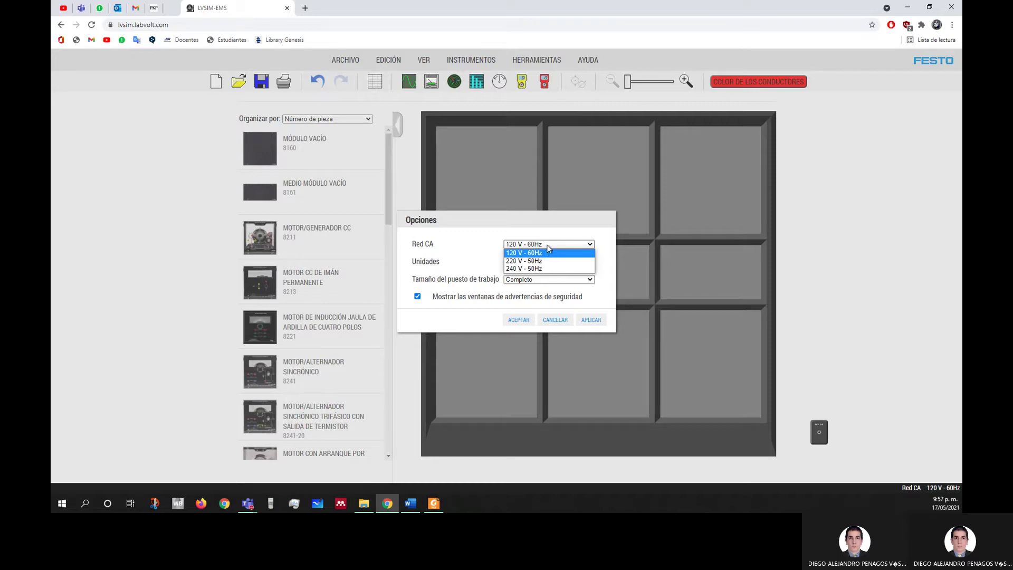
left_click(547, 245)
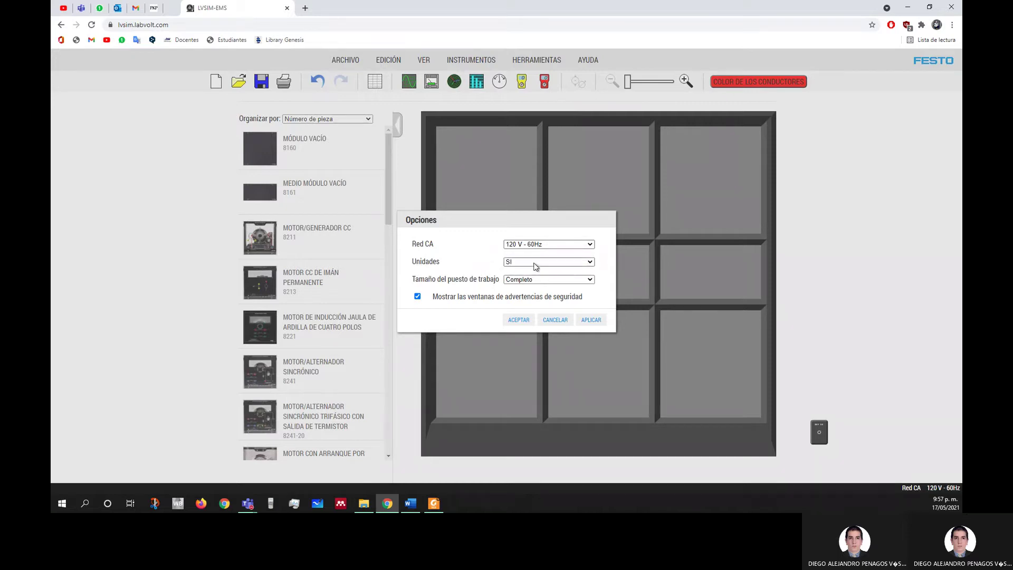
left_click(536, 263)
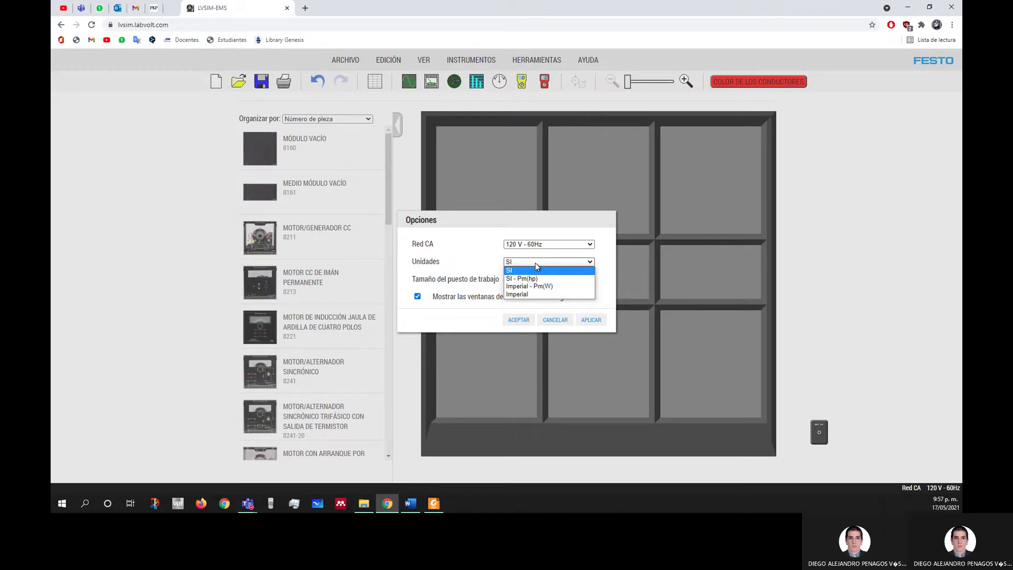
left_click(534, 262)
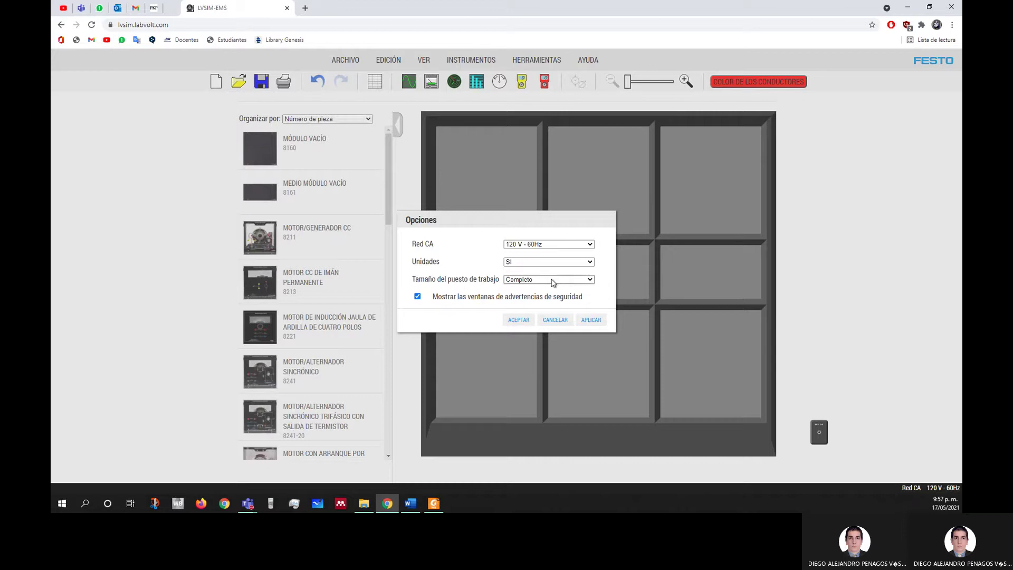
Set Tamaño del puesto de trabajo to Pequeño and accept the workstation configuration change
left_click(553, 283)
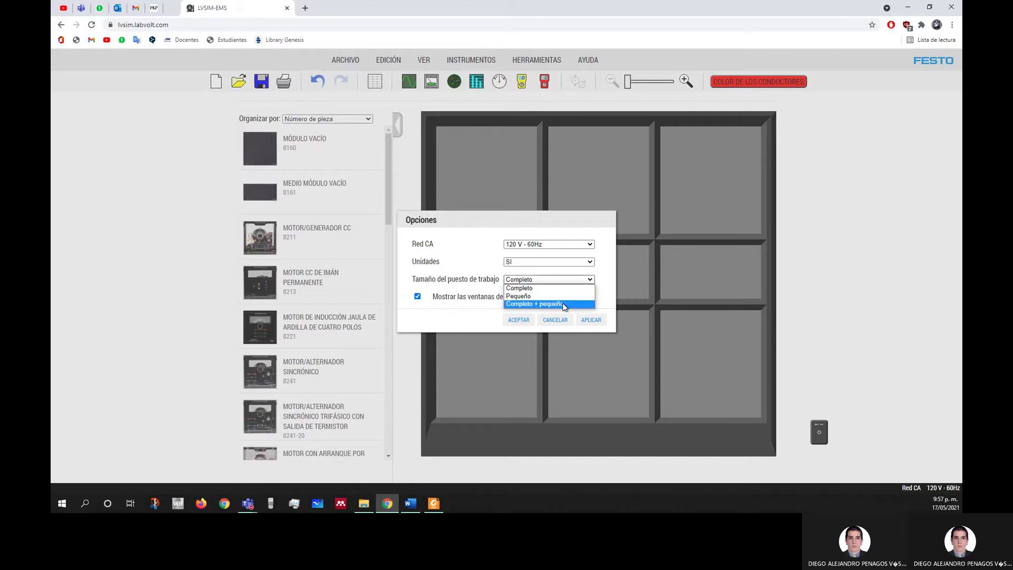
left_click(550, 295)
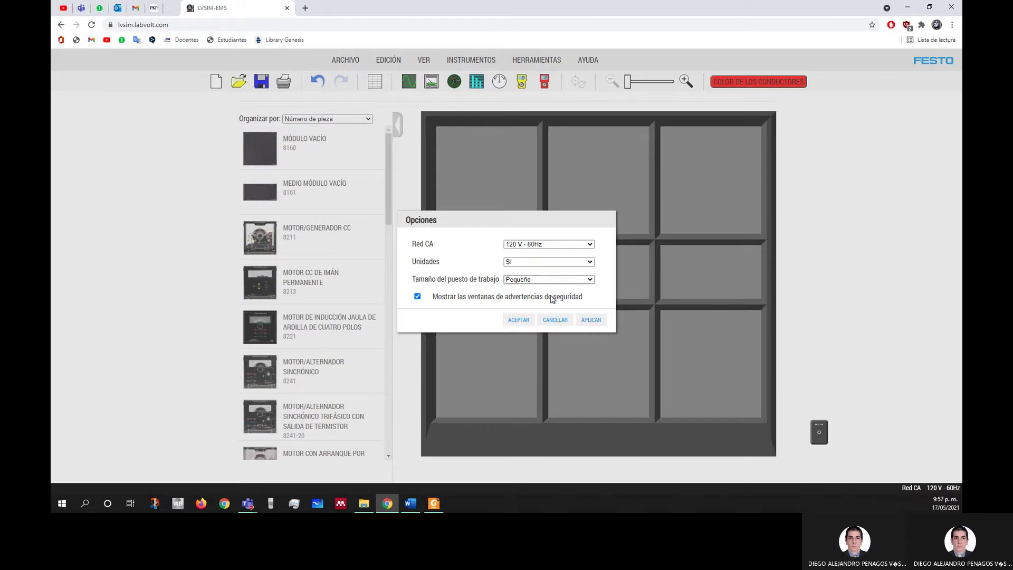
left_click(521, 322)
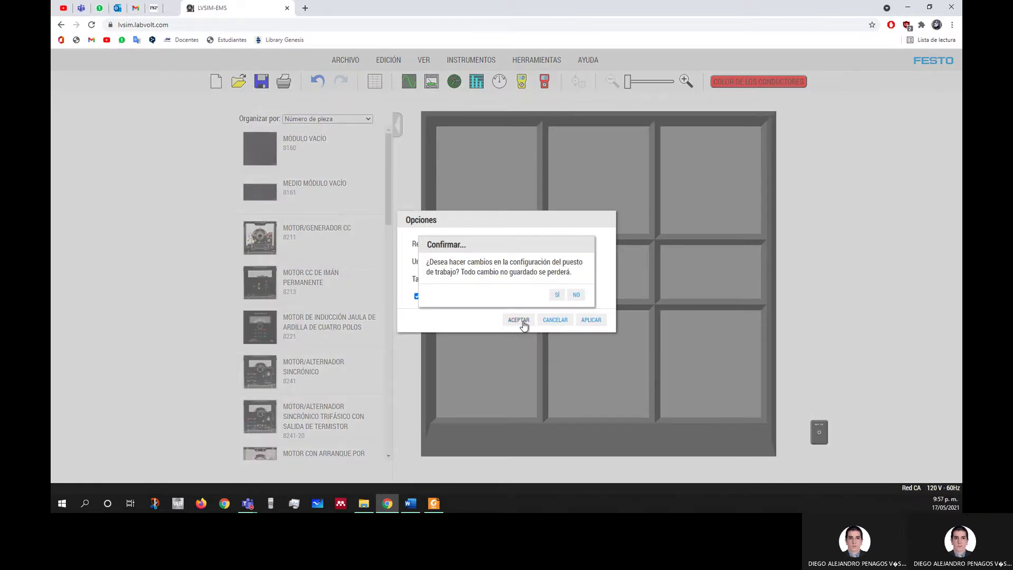
left_click(556, 294)
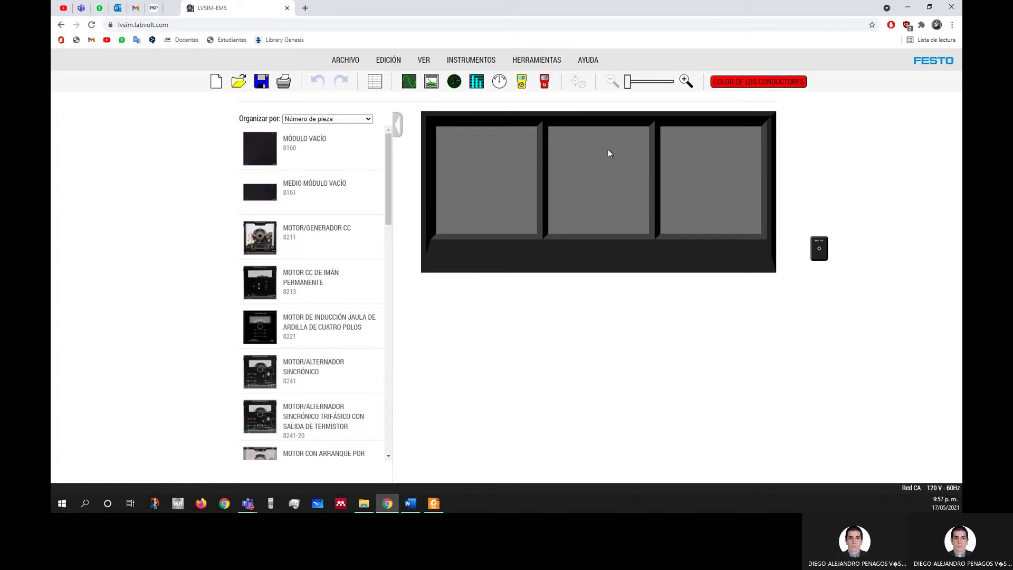
Set Tamaño del puesto de trabajo to Completo + pequeño, accept the change and look over both workstation frames
left_click(547, 67)
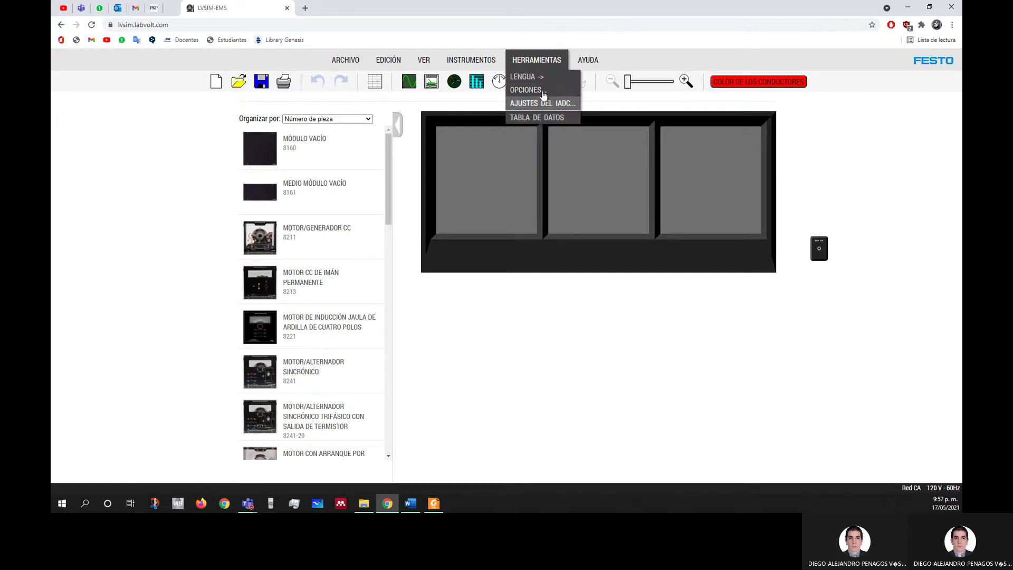
left_click(548, 90)
left_click(530, 280)
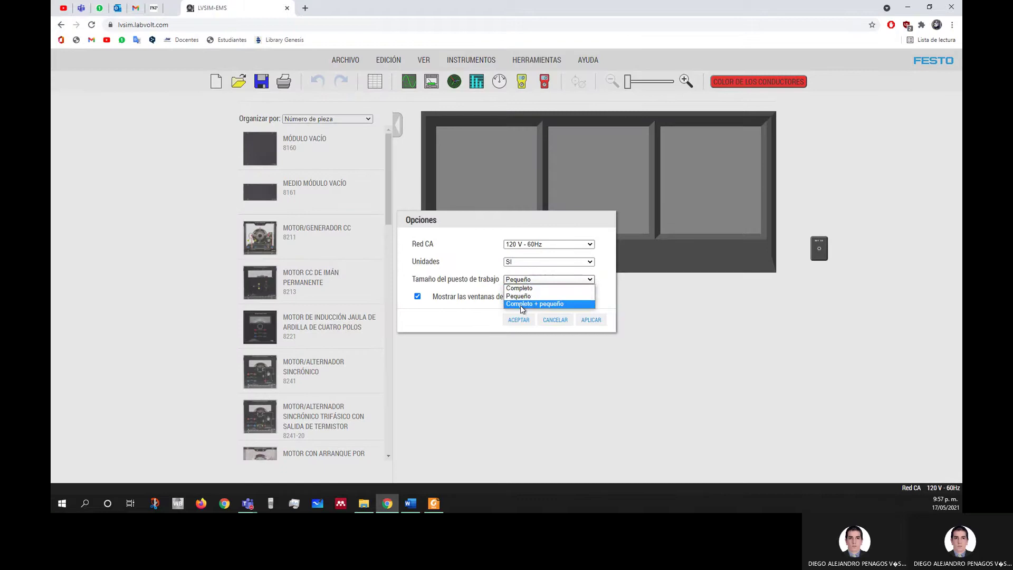
left_click(521, 304)
left_click(520, 323)
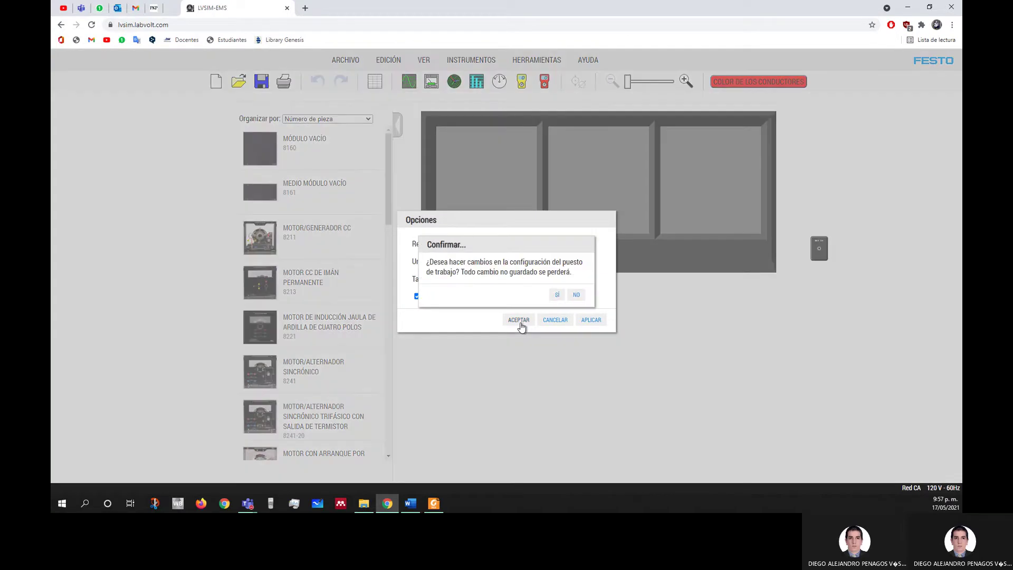
left_click(556, 295)
scroll(558, 293, "down", 3)
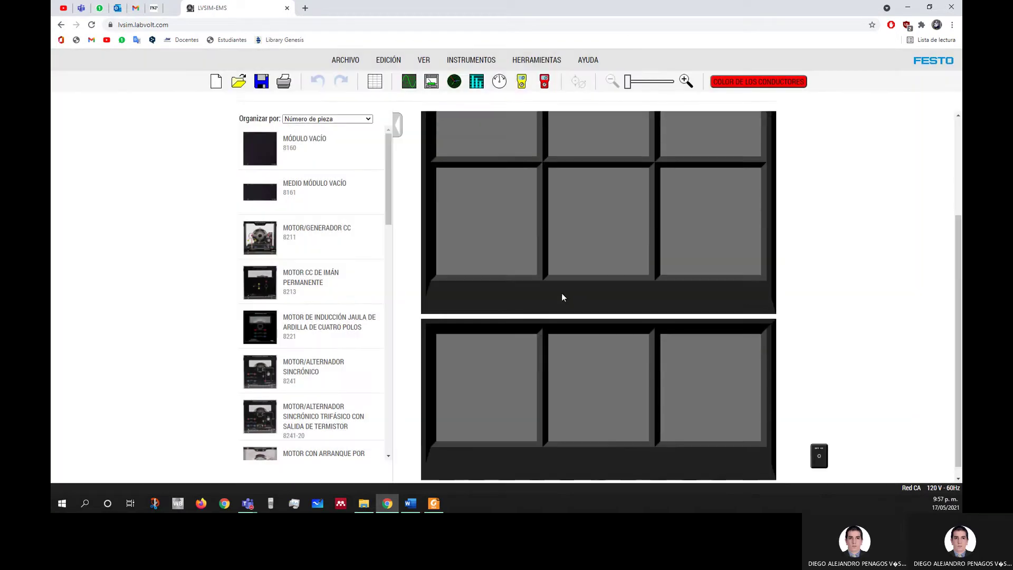
scroll(562, 292, "up", 1)
scroll(561, 293, "down", 1)
scroll(567, 271, "up", 2)
scroll(526, 274, "down", 2)
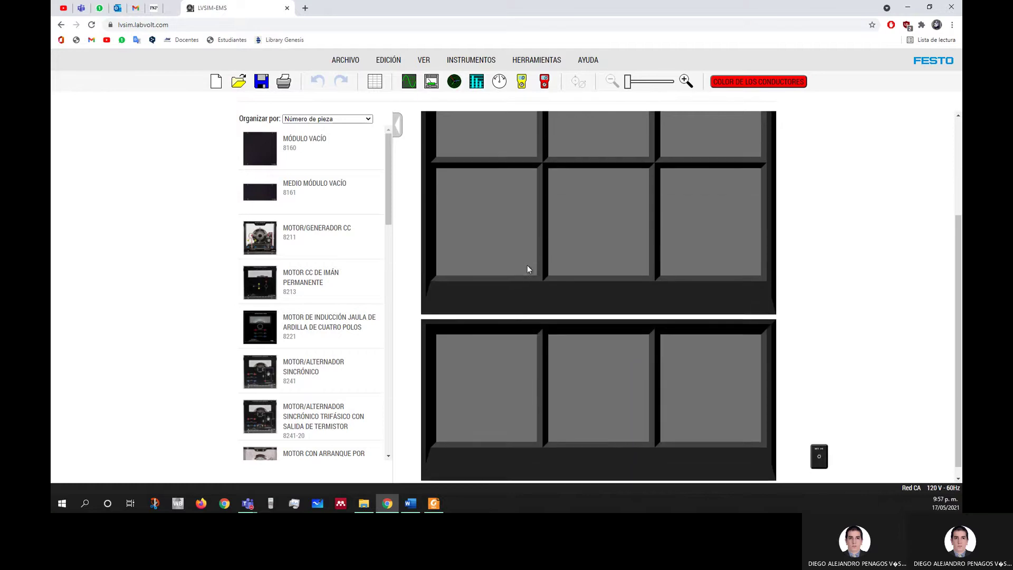
scroll(527, 269, "up", 3)
Set Tamaño del puesto de trabajo back to Completo and accept the configuration change
left_click(537, 60)
left_click(529, 90)
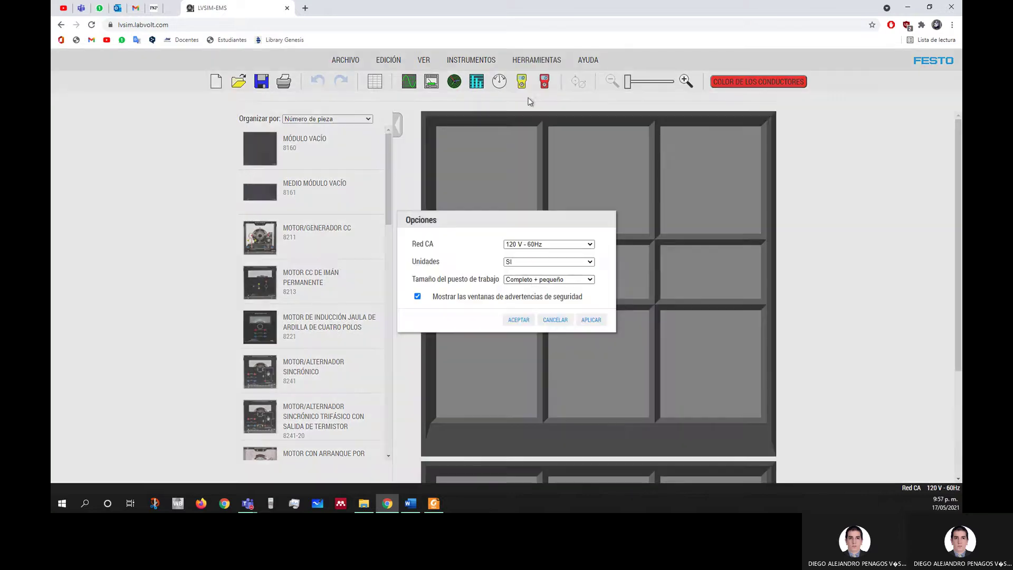
left_click(529, 278)
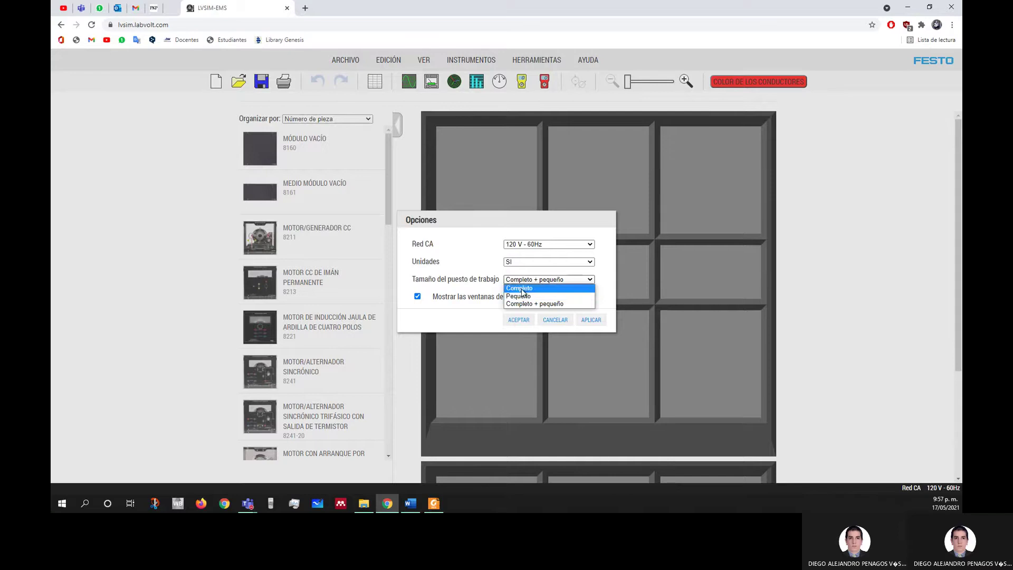
left_click(522, 292)
left_click(519, 319)
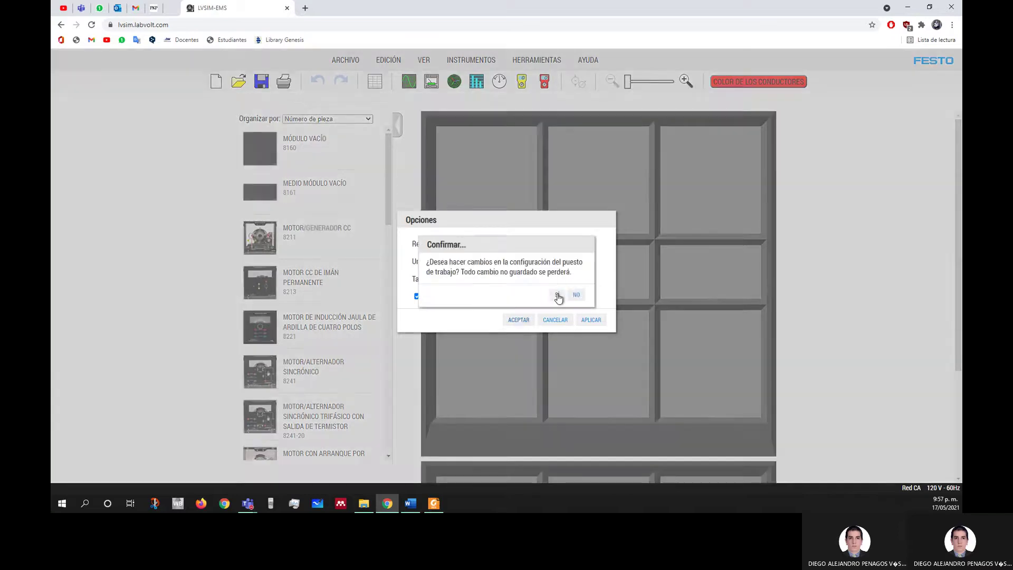
left_click(557, 295)
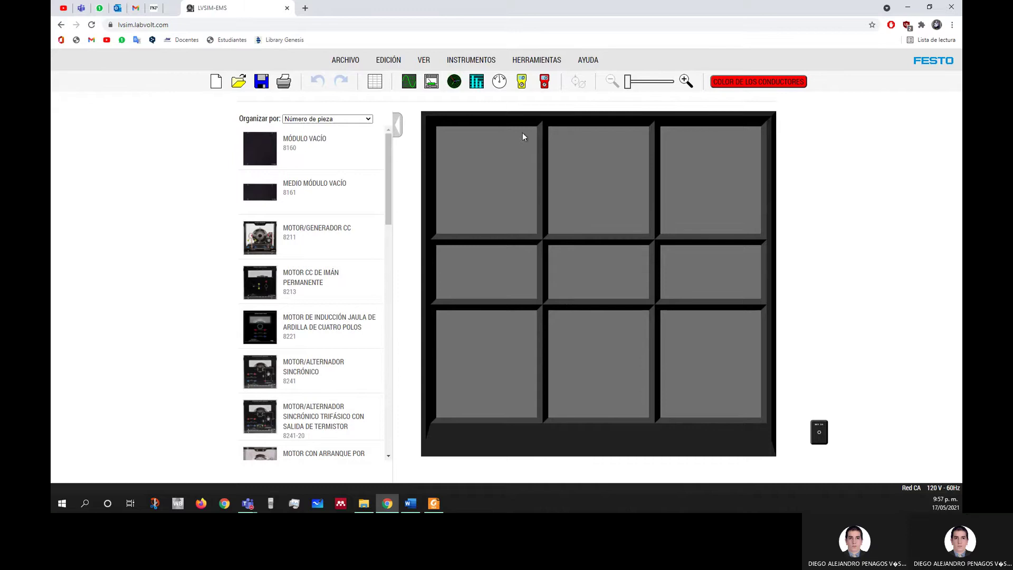
Place Motor/Generador CC 8211 in the workstation's bottom-row middle slot
left_click(339, 61)
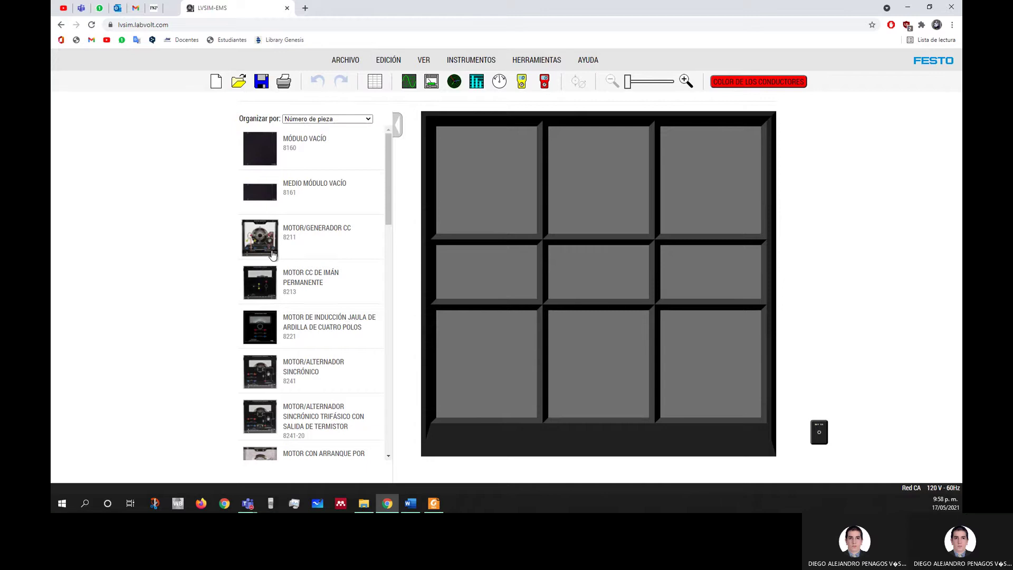
left_click_drag(263, 238, 602, 352)
left_click_drag(557, 360, 549, 356)
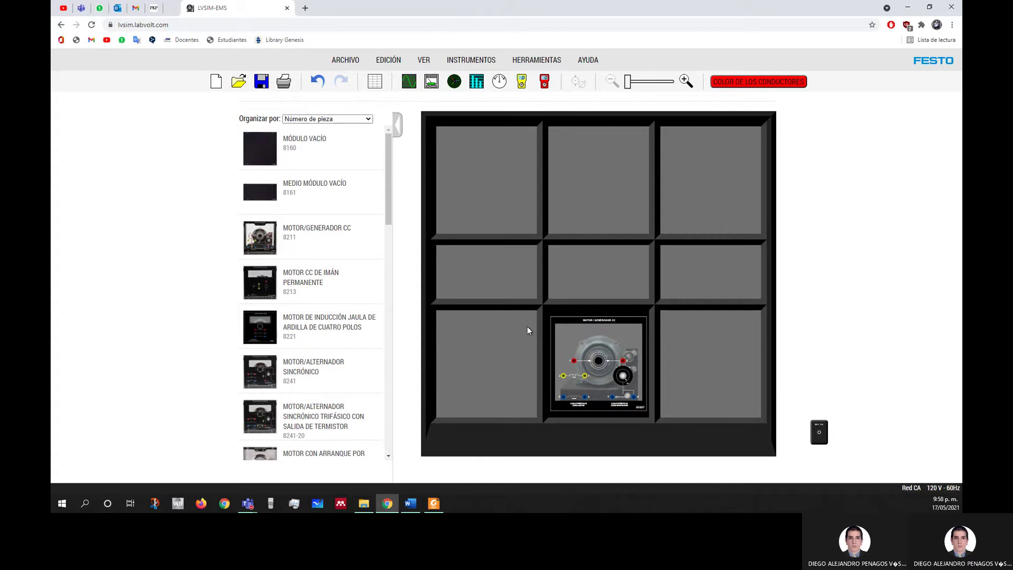
Hide the module list and examine the Motor/Generador CC module's terminals and rheostat at close range
mouse_move(627, 81)
left_mouse_down()
mouse_move(668, 82)
mouse_move(628, 82)
left_mouse_up()
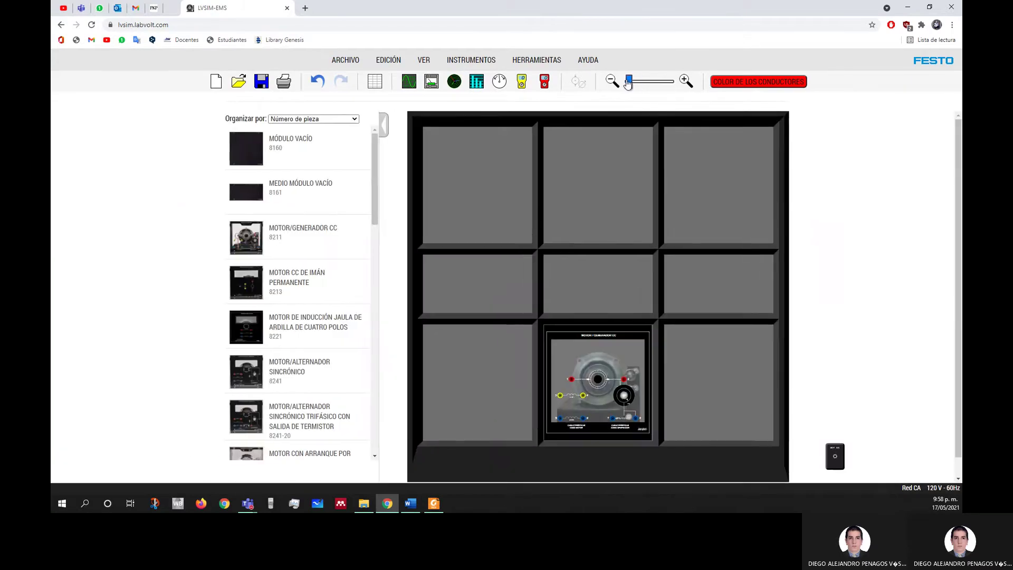
left_click(385, 130)
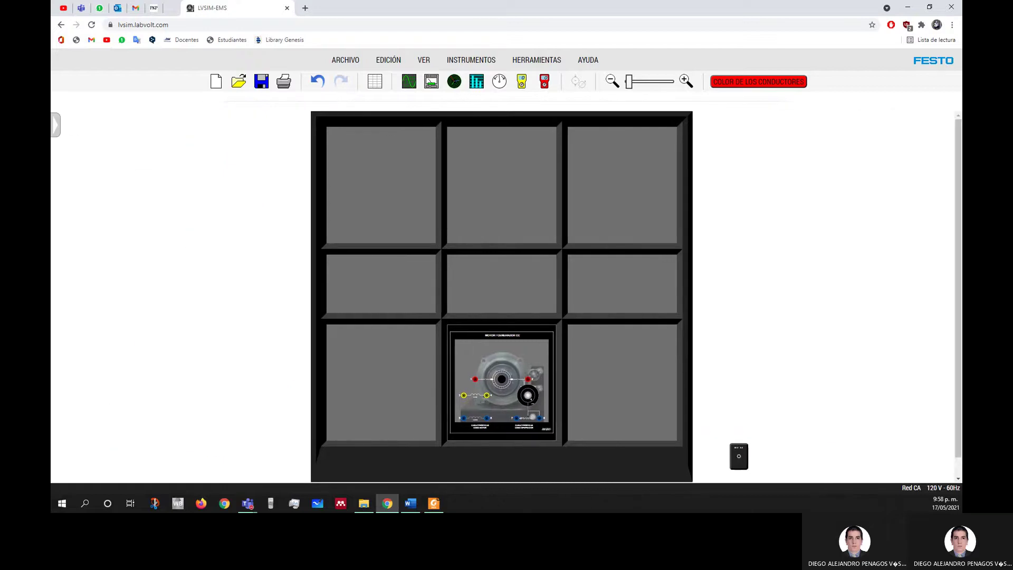
left_click(56, 126)
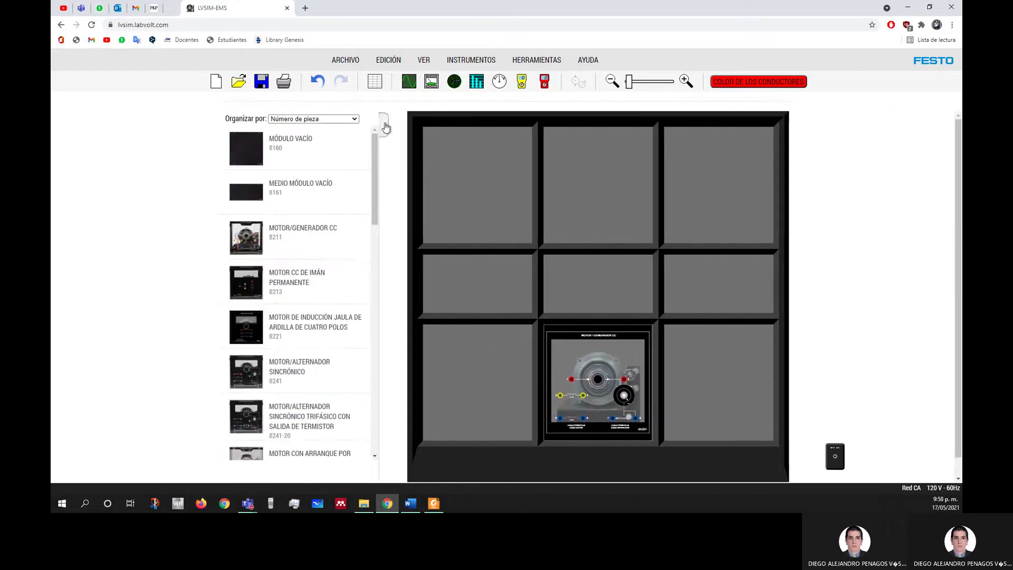
left_click(385, 128)
left_click_drag(630, 83, 648, 83)
scroll(503, 273, "down", 3)
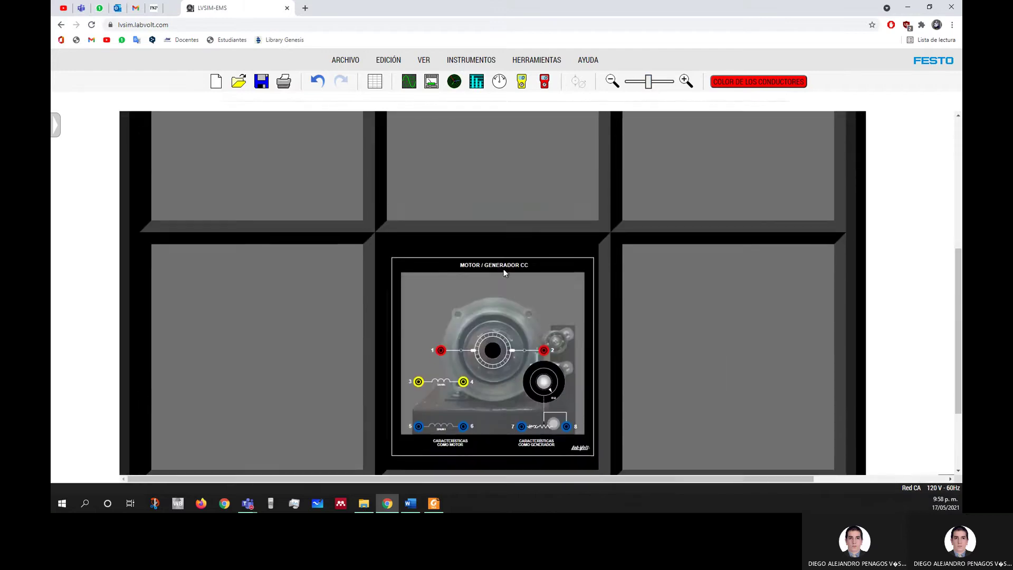
left_click_drag(651, 82, 660, 83)
scroll(651, 251, "down", 2)
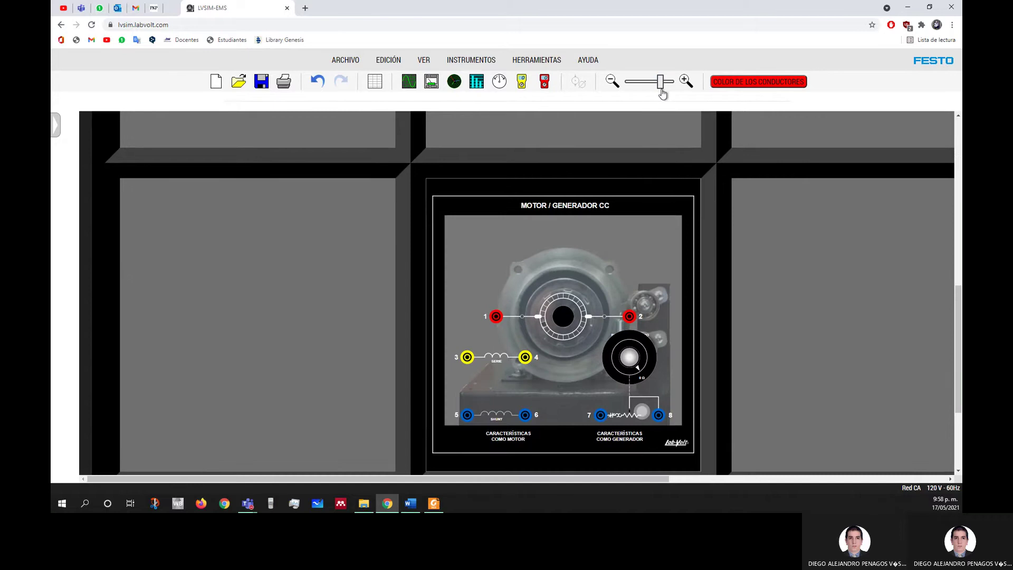
left_click_drag(660, 89, 631, 88)
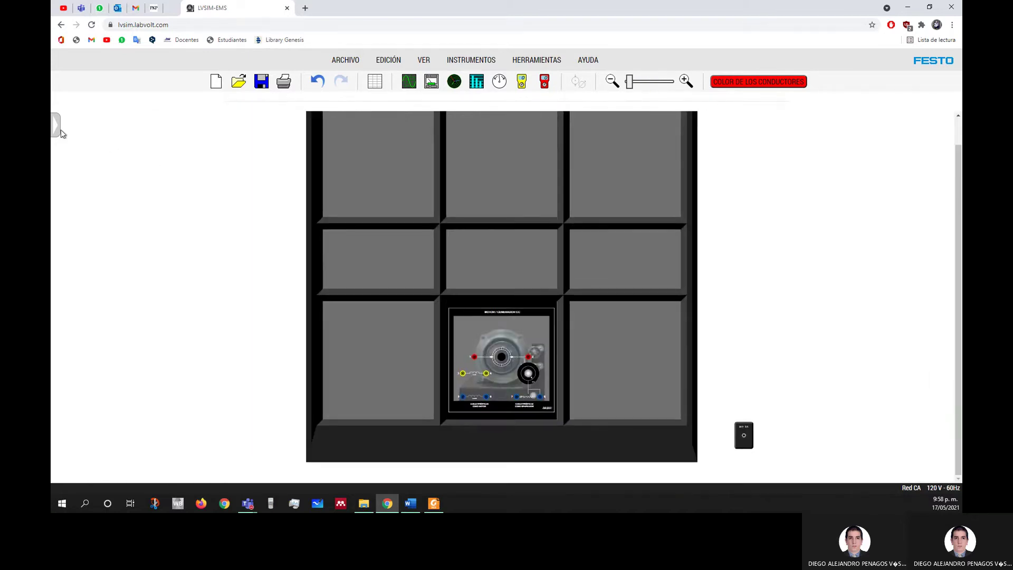
Show the module list and place squirrel-cage induction motor 8221 in the bottom-left slot and Motor universal 8254 in the bottom-right slot
left_click(56, 127)
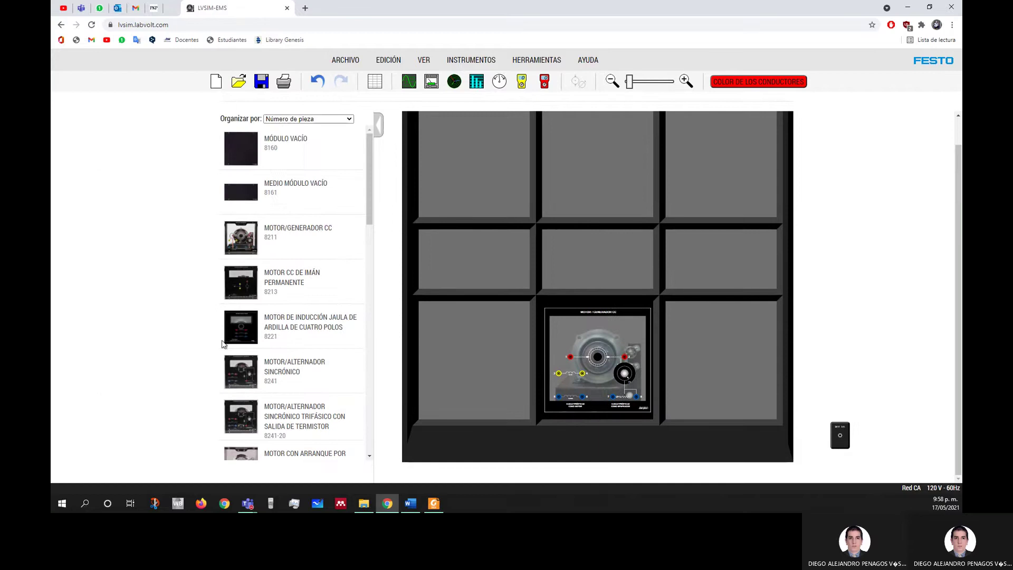
left_click_drag(250, 333, 467, 368)
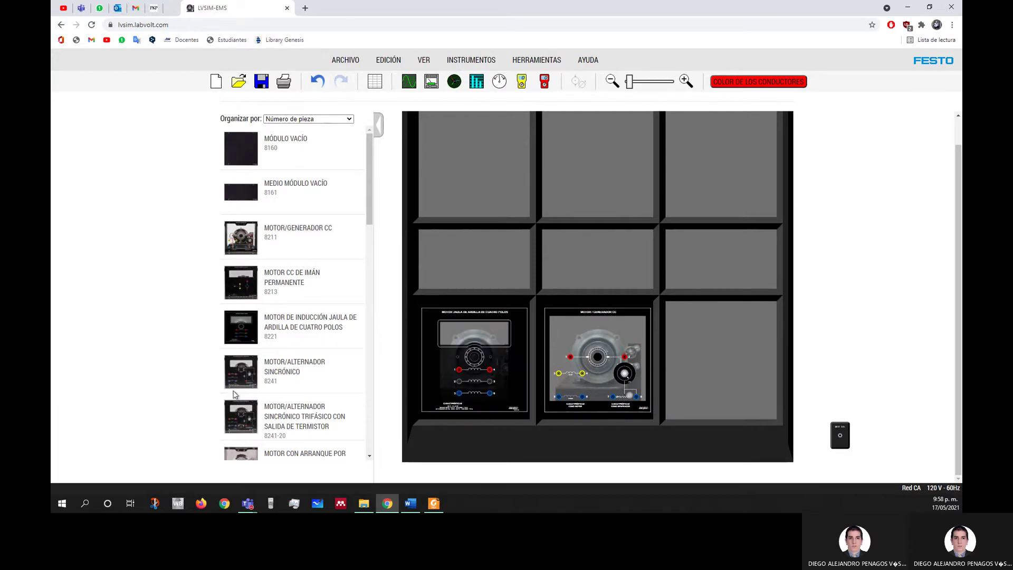
scroll(241, 406, "down", 4)
left_click_drag(240, 317, 673, 353)
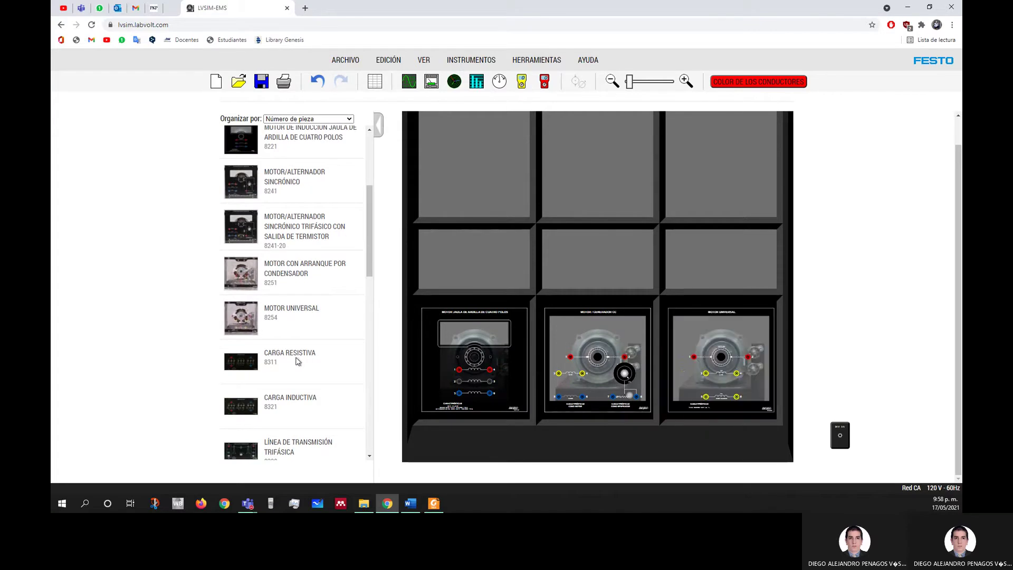
Fill the half-height slots with Carga inductiva 8321 on the left, Carga resistiva 8311 in the middle and Línea de transmisión trifásica 8329 on the right
scroll(298, 361, "down", 2)
left_click_drag(458, 269, 587, 244)
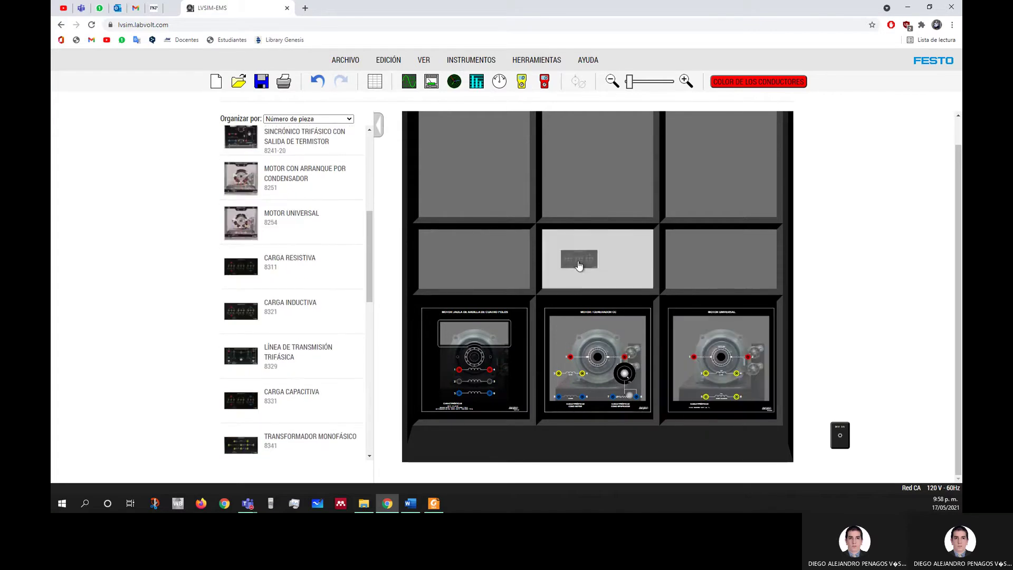
left_click_drag(243, 311, 466, 263)
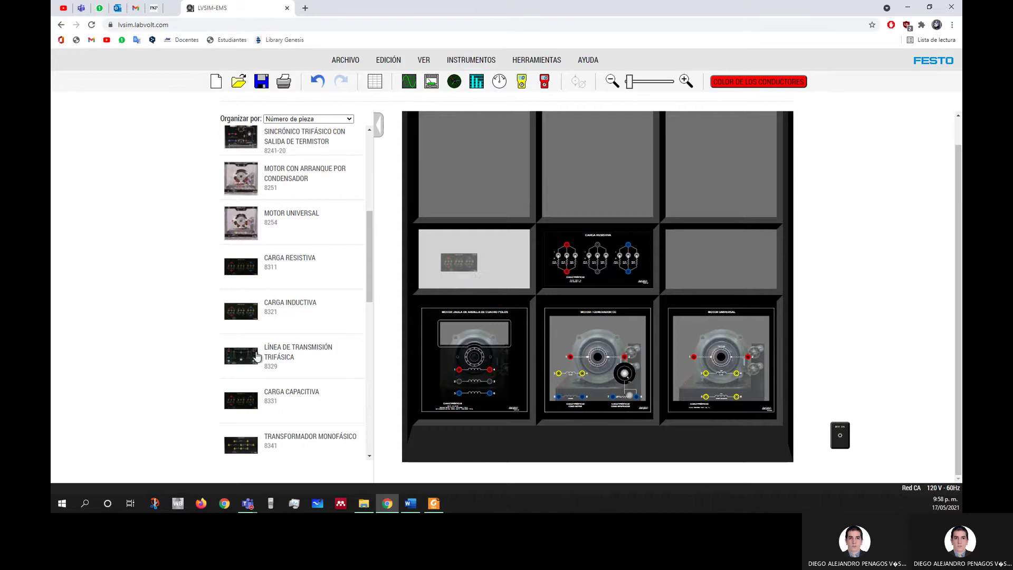
left_click_drag(258, 356, 697, 268)
left_click_drag(629, 81, 646, 82)
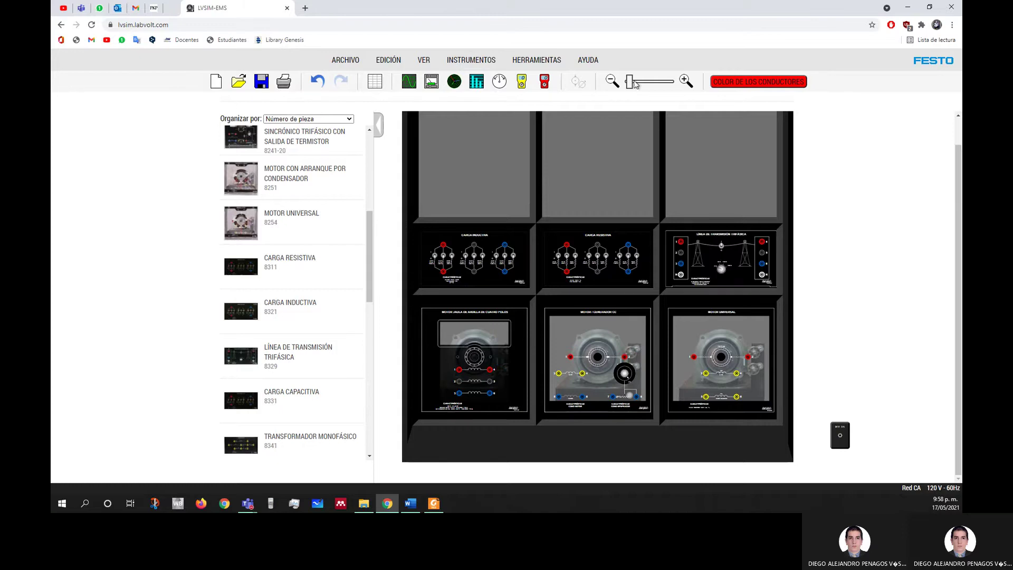
Hide the module list and examine the placed load, transmission line and motor modules at a larger scale
scroll(607, 243, "down", 3)
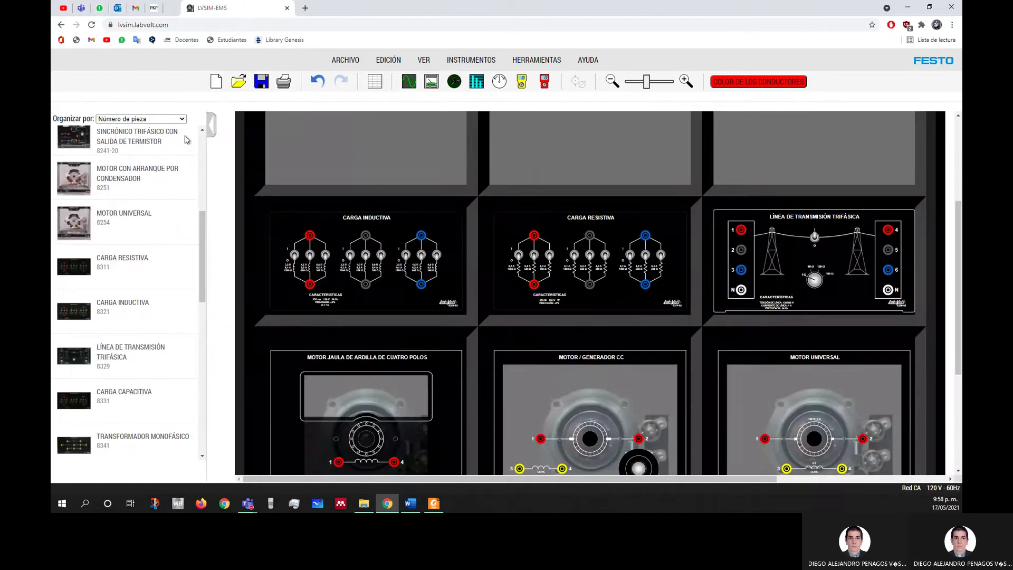
left_click(211, 125)
left_click_drag(646, 84, 650, 82)
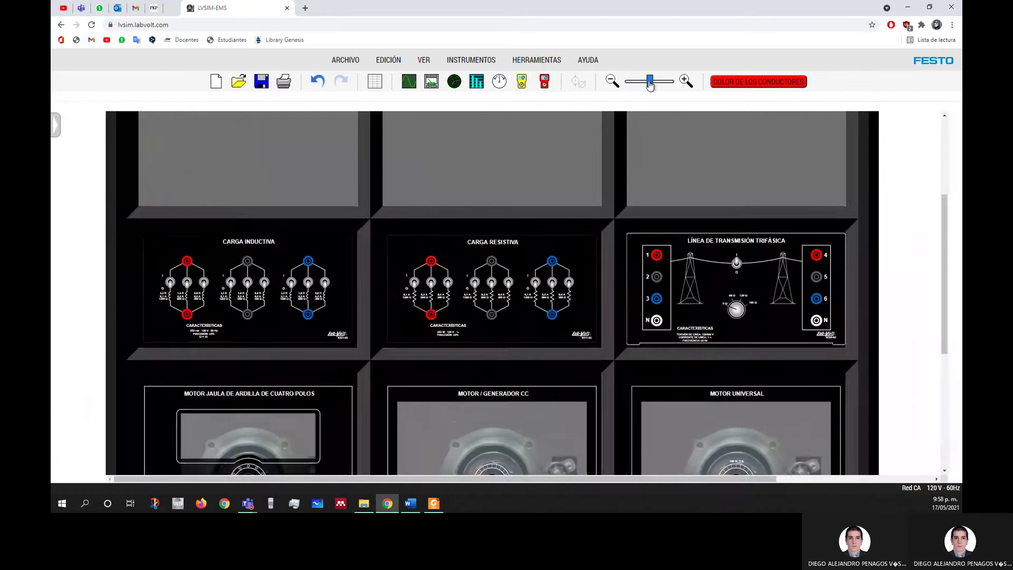
scroll(632, 244, "down", 2)
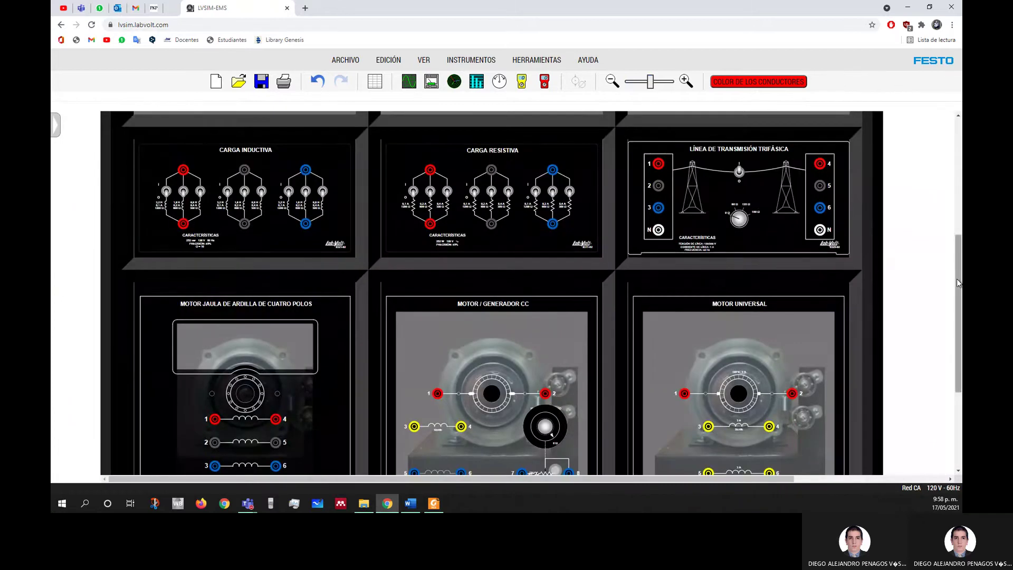
scroll(954, 284, "down", 1)
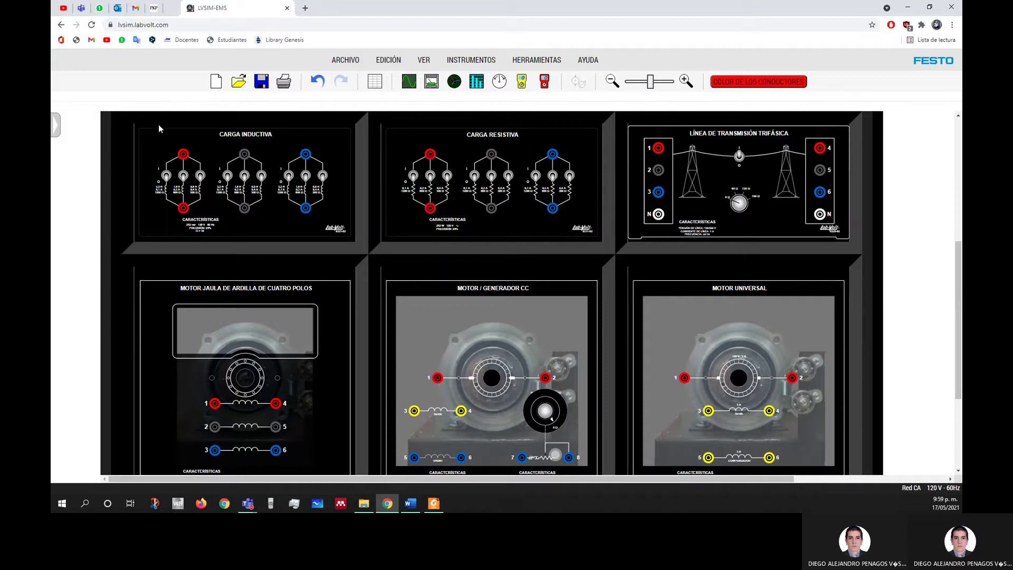
Examine the switches and printed component values of the Carga inductiva and Carga resistiva modules at maximum magnification
key("alt+Tab")
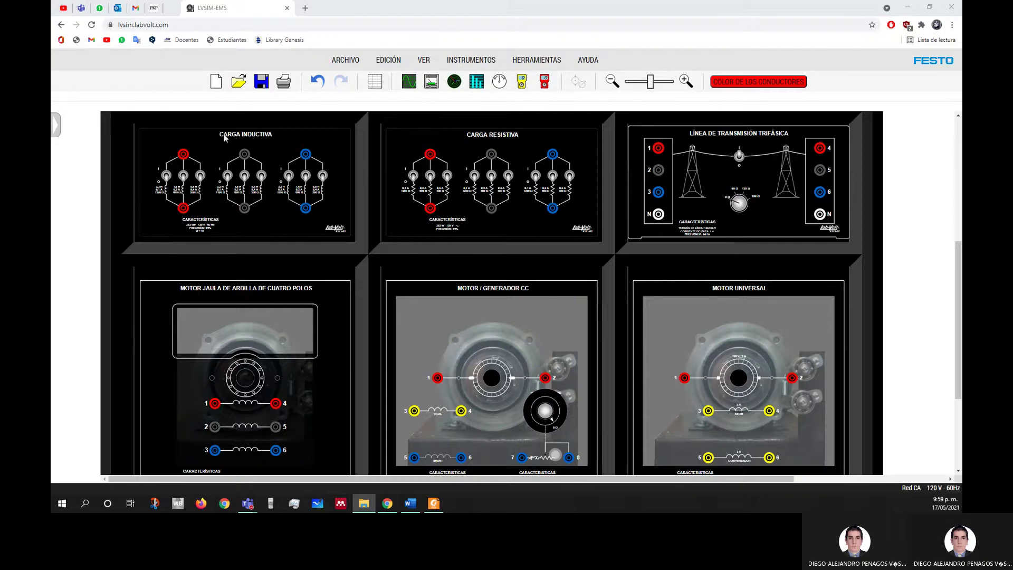
left_click_drag(657, 83, 686, 83)
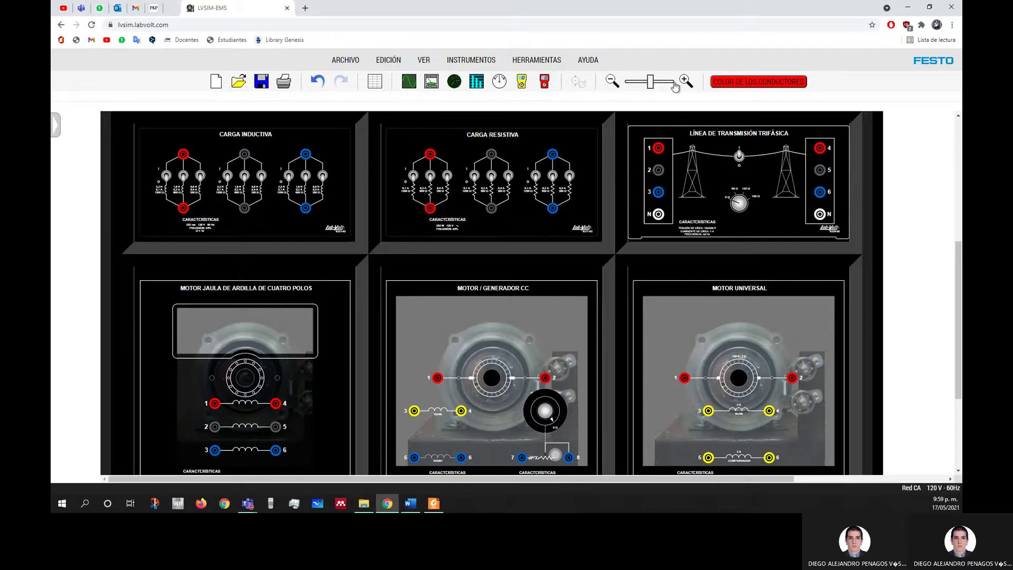
scroll(232, 319, "down", 3)
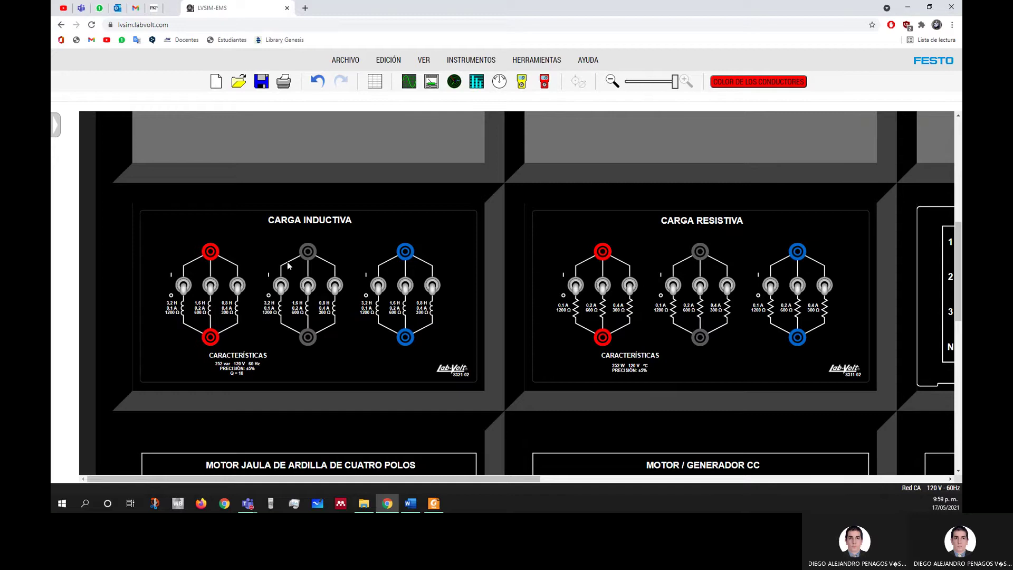
left_click_drag(674, 83, 655, 83)
scroll(320, 262, "up", 3)
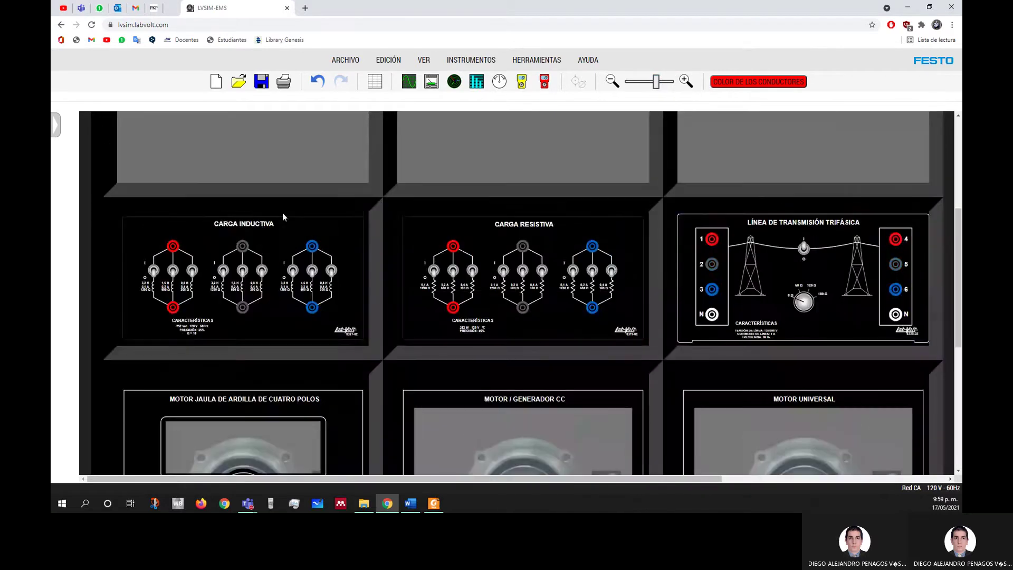
Download the Carga inductiva module's datasheet to the Escritorio folder and open the PDF
right_click(275, 248)
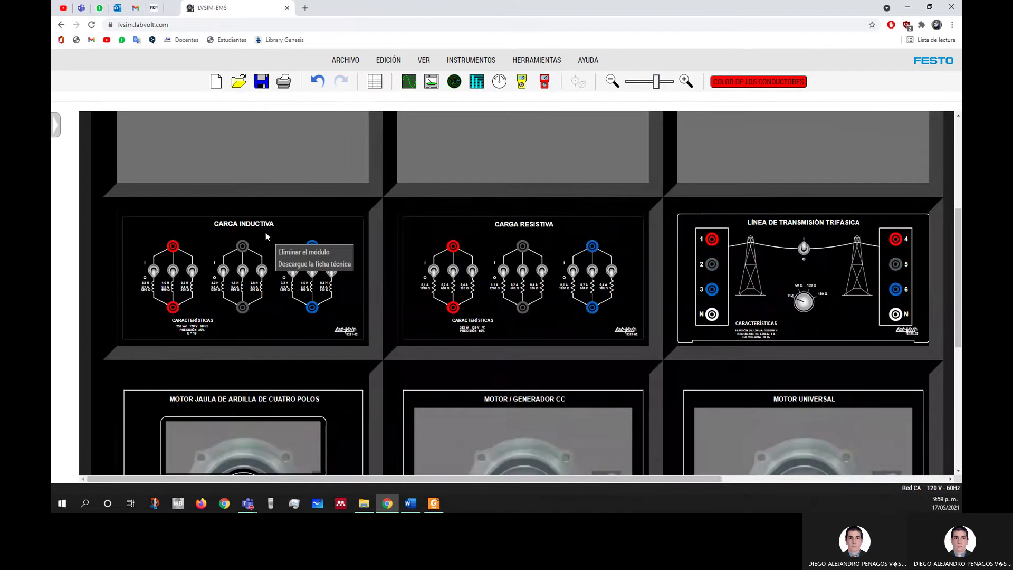
left_click(298, 265)
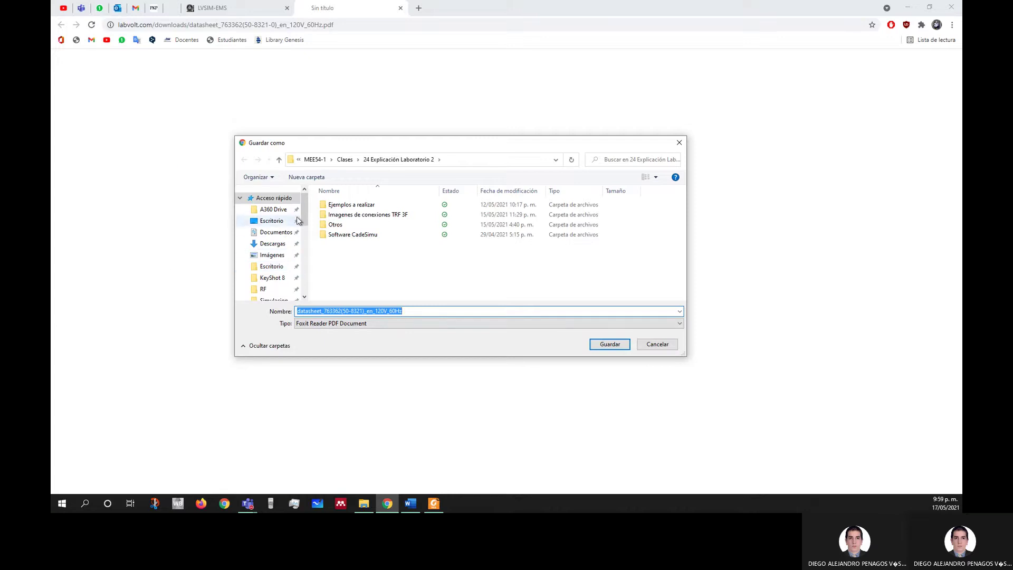
left_click_drag(305, 220, 306, 273)
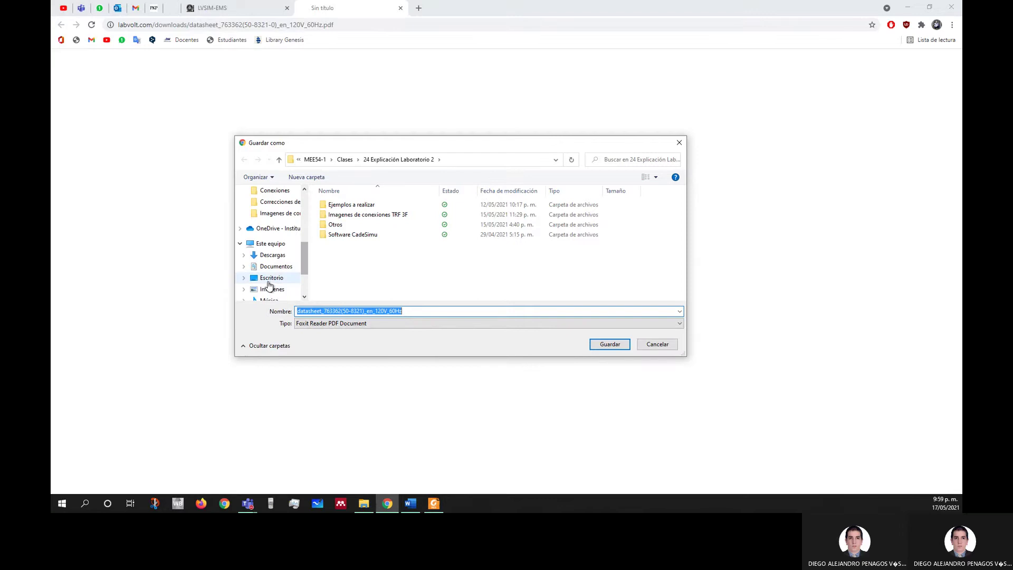
left_click(269, 279)
left_click(609, 344)
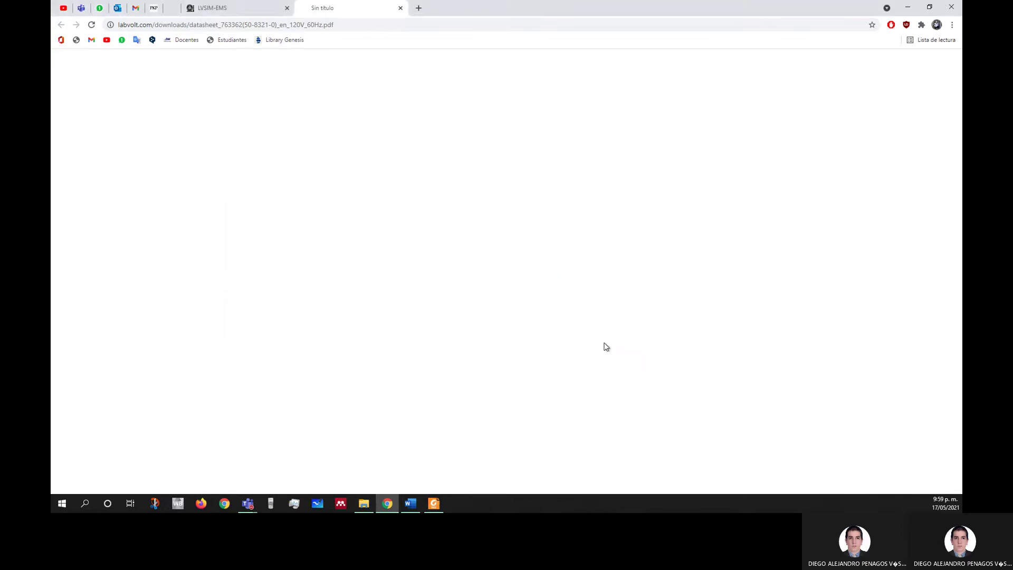
left_click(94, 486)
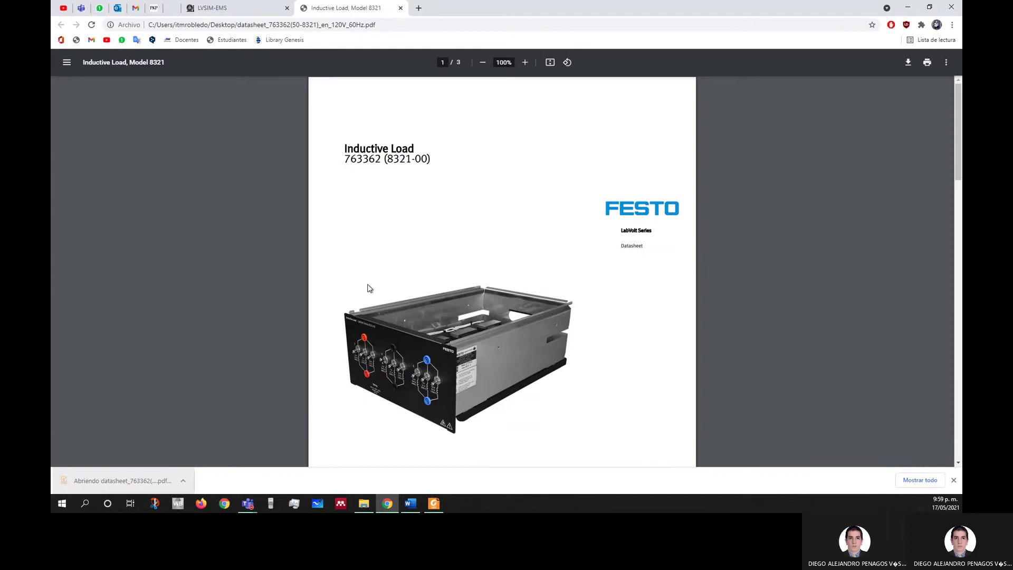
Read through the Inductive Load datasheet, examine its Specifications table enlarged, and close the document
scroll(338, 286, "down", 1)
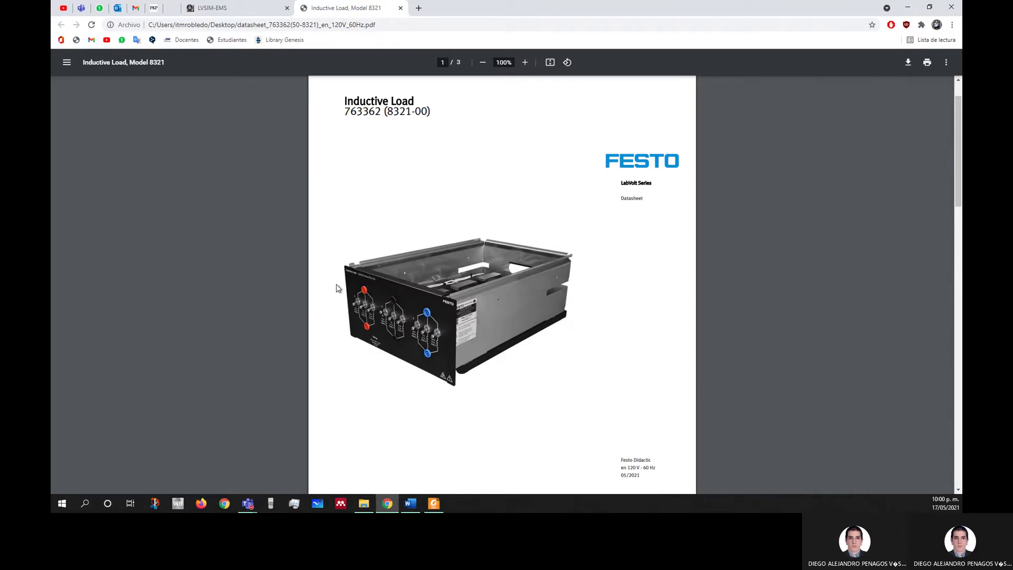
scroll(338, 288, "down", 9)
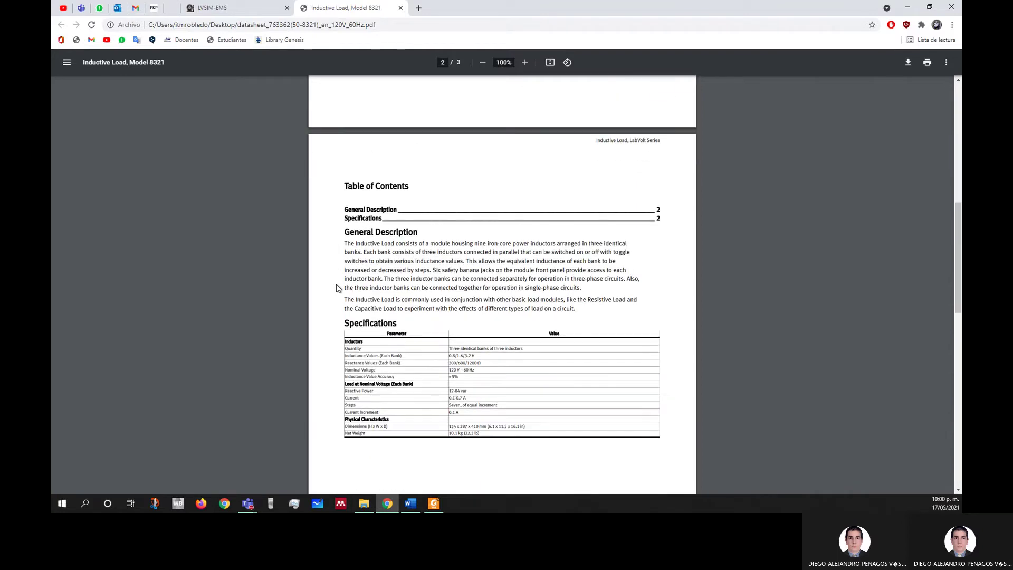
scroll(336, 287, "down", 1)
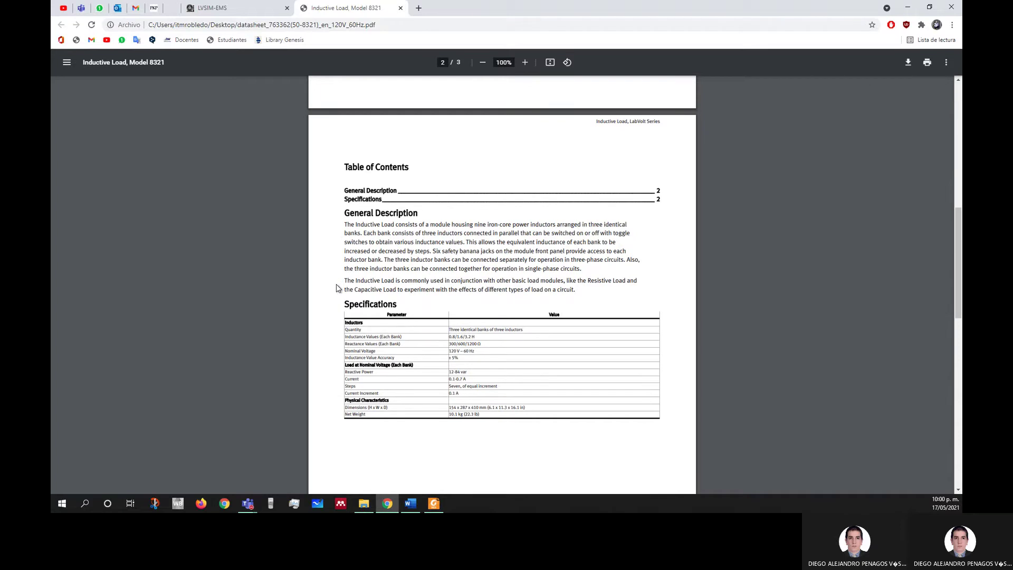
scroll(336, 287, "down", 10)
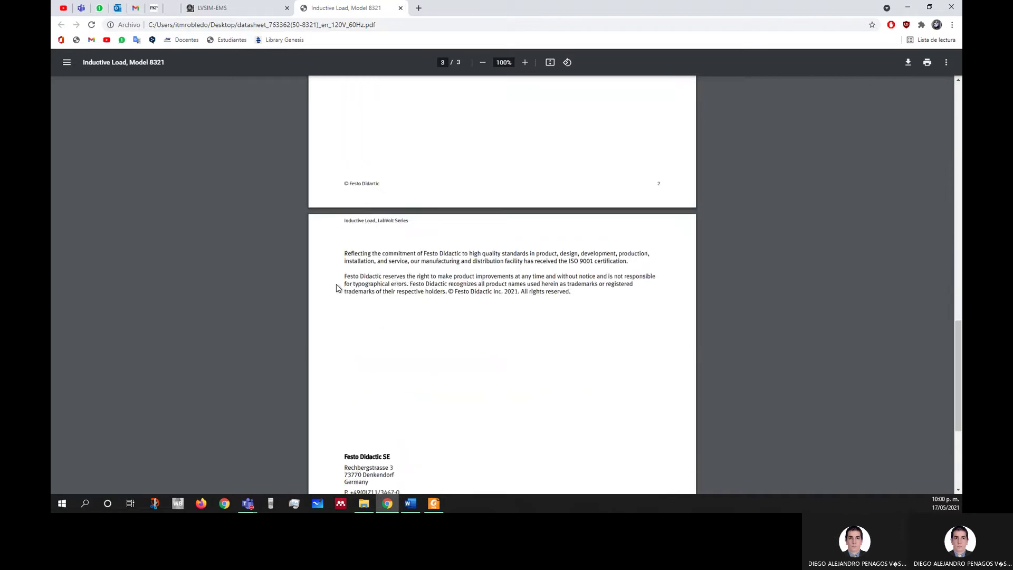
scroll(336, 288, "down", 4)
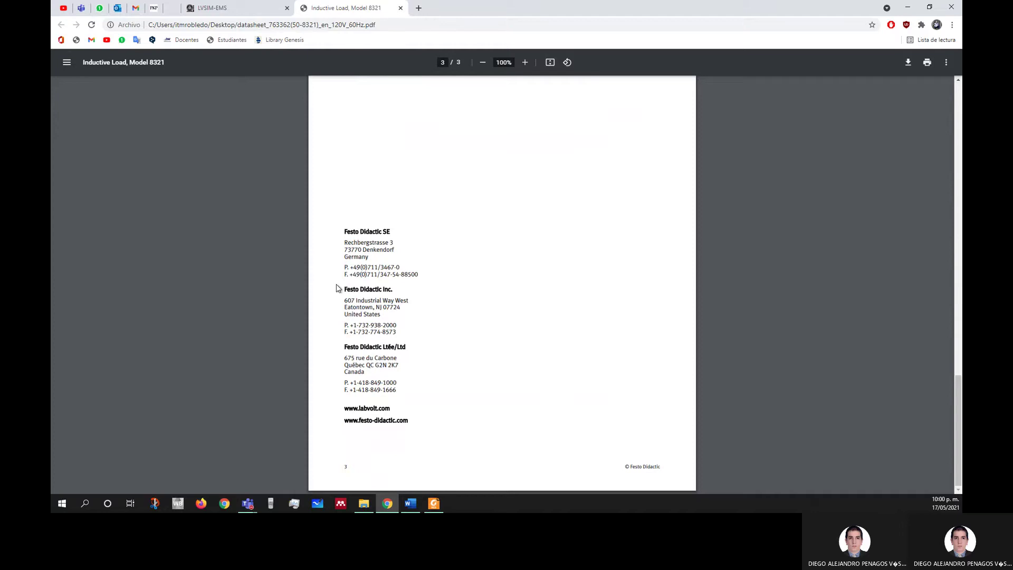
key("Home")
scroll(377, 355, "down", 6)
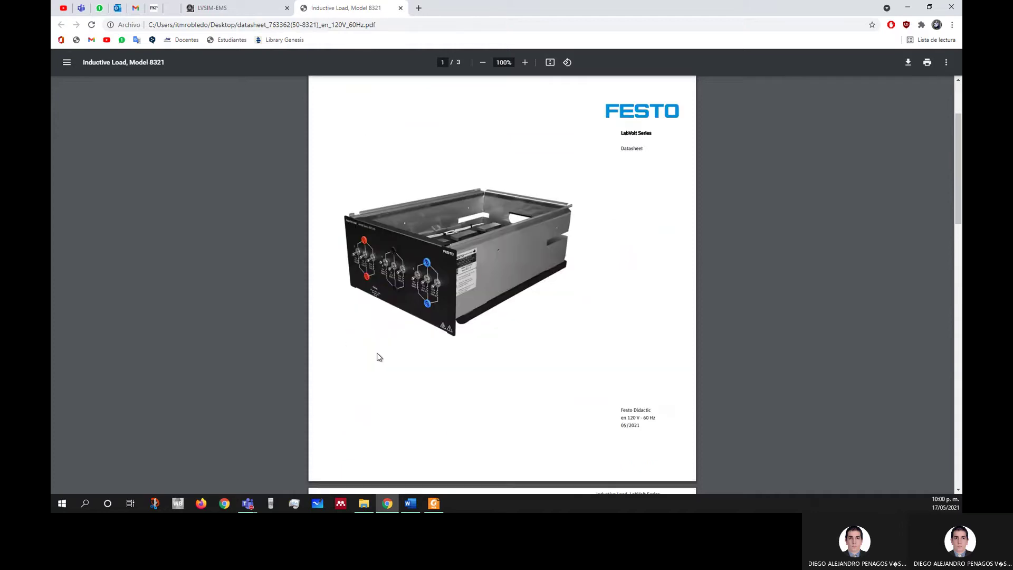
scroll(462, 380, "down", 3)
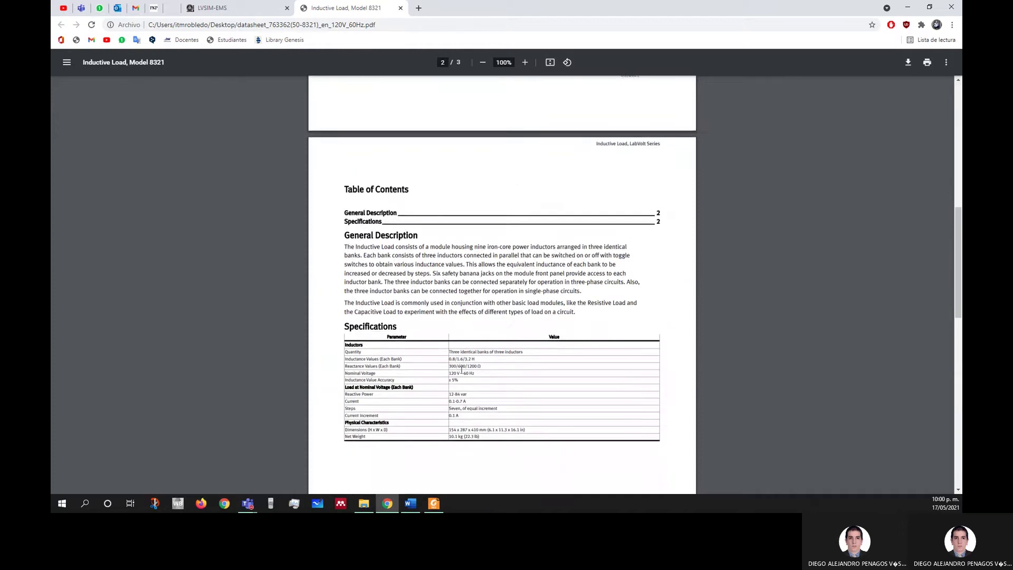
scroll(433, 341, "up", 6, "ctrl")
scroll(543, 369, "down", 1, "ctrl")
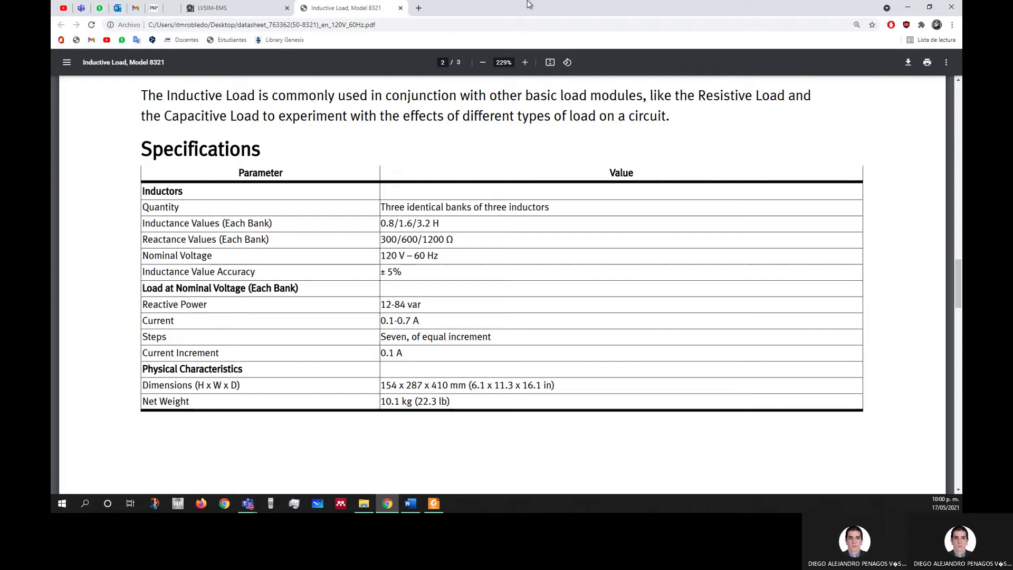
left_click(400, 8)
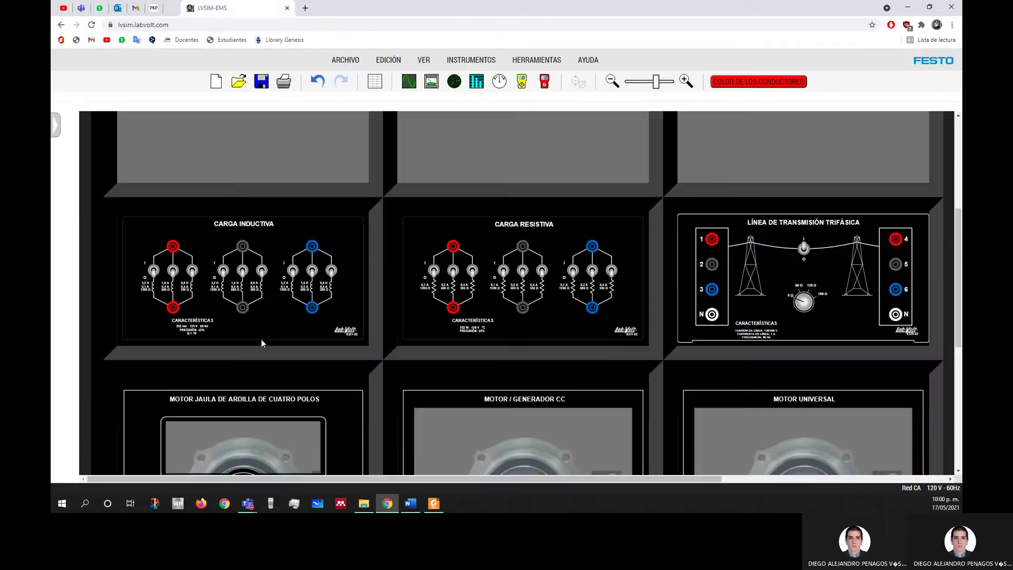
Download the Carga resistiva module's datasheet to the Escritorio folder and open the PDF
right_click(486, 247)
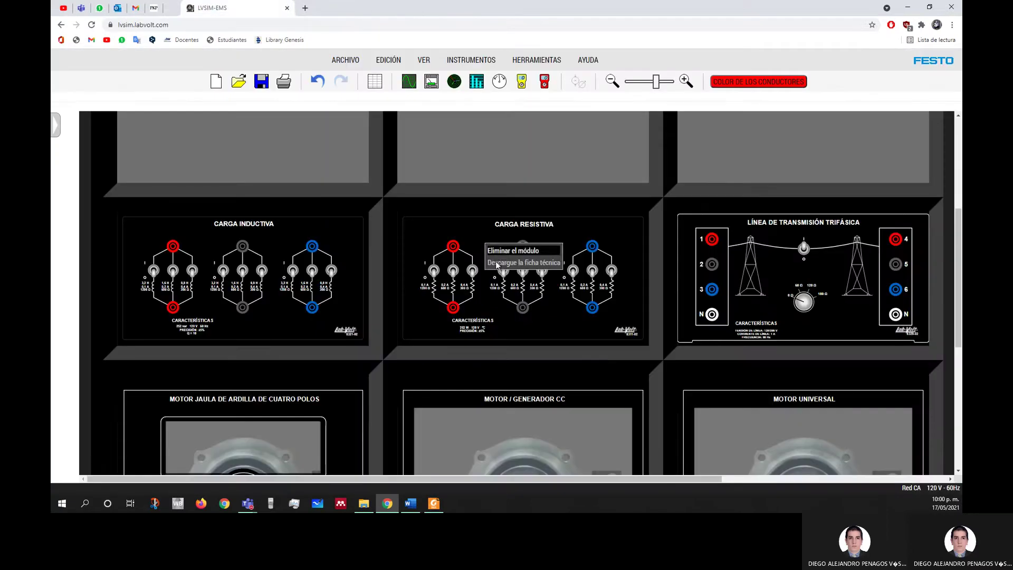
left_click(486, 265)
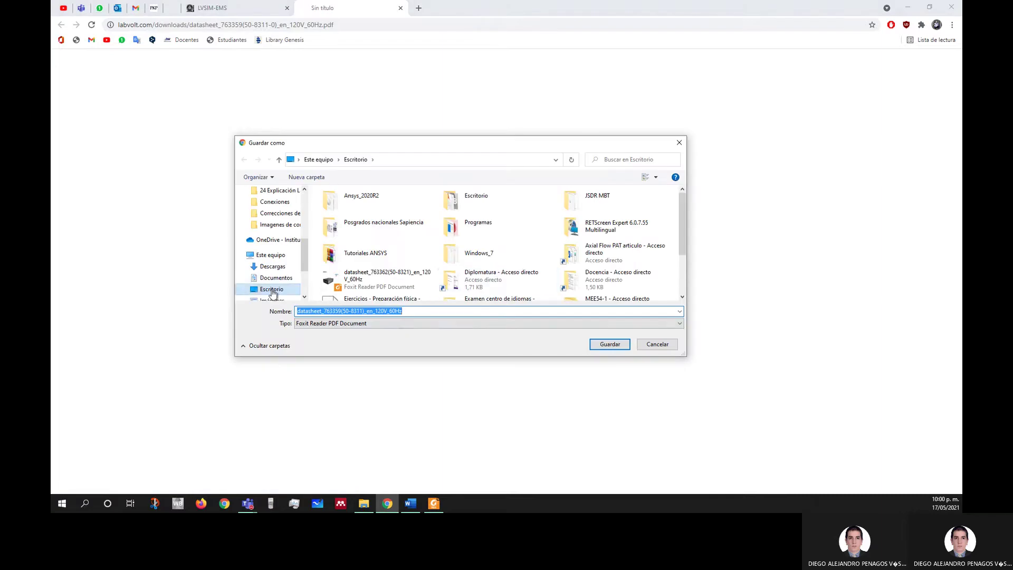
left_click(607, 345)
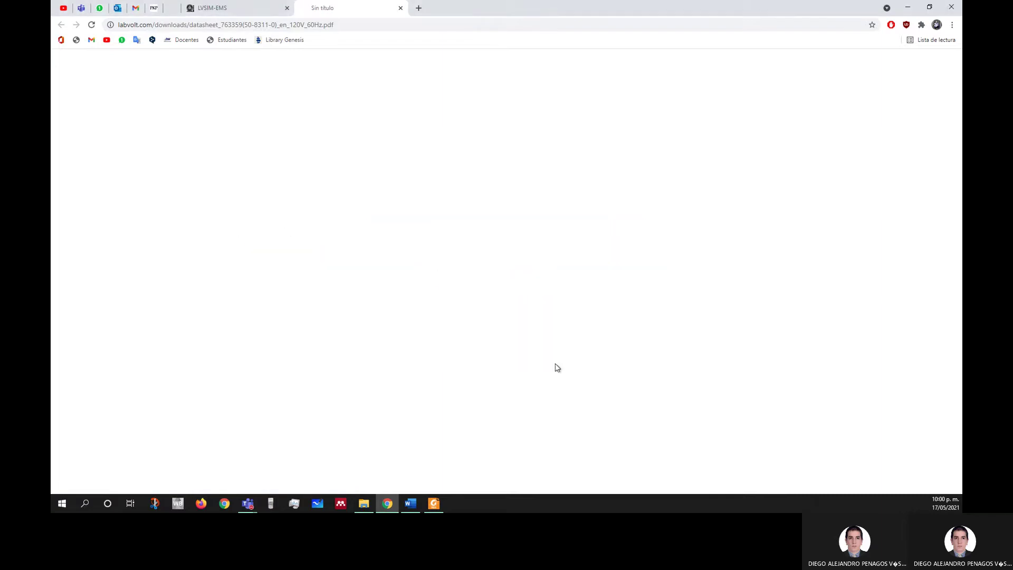
left_click(101, 480)
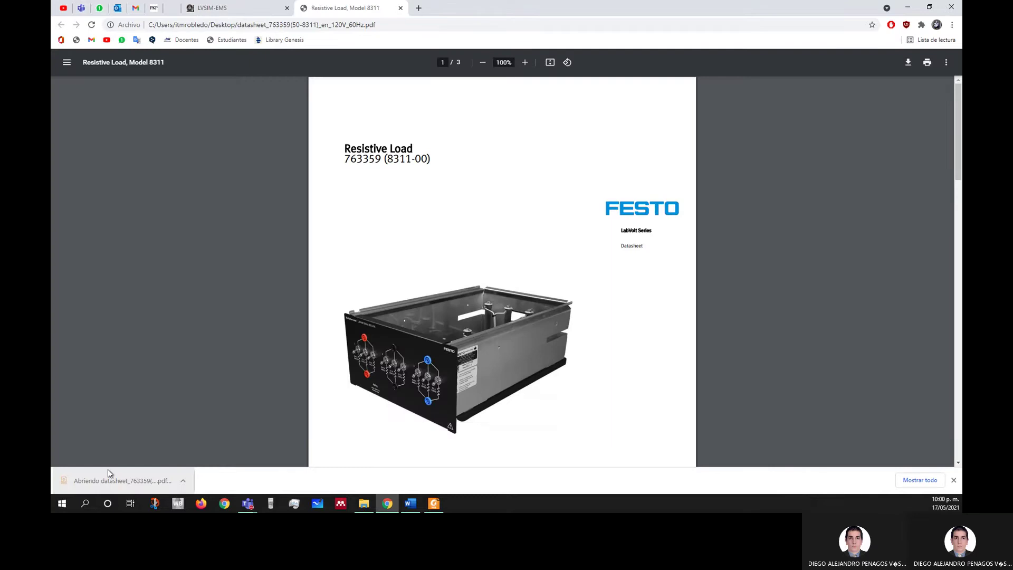
Read the Resistive Load datasheet's description and enlarged Specifications table through to the last page, and close the document
scroll(431, 285, "down", 5)
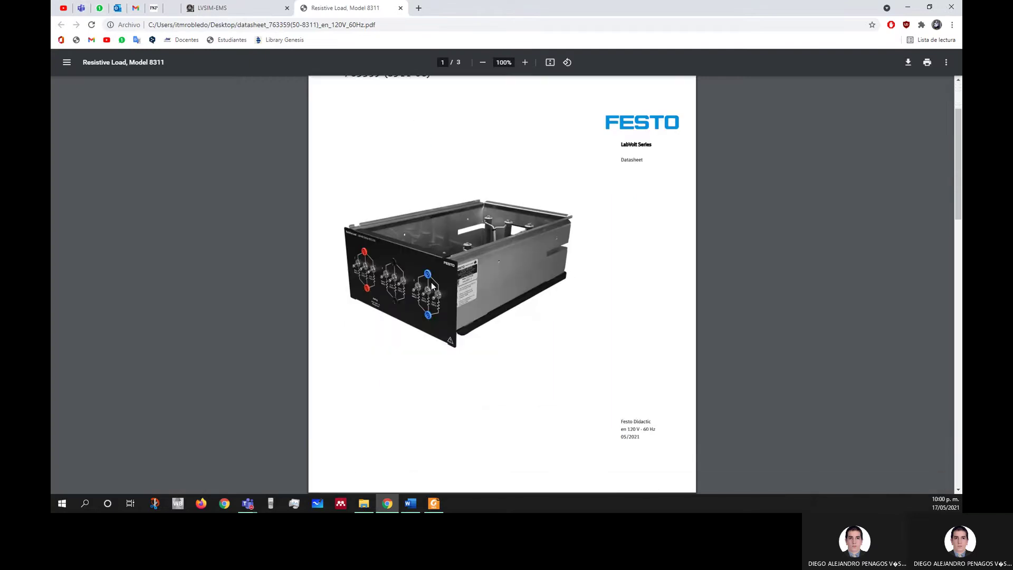
scroll(431, 285, "down", 4)
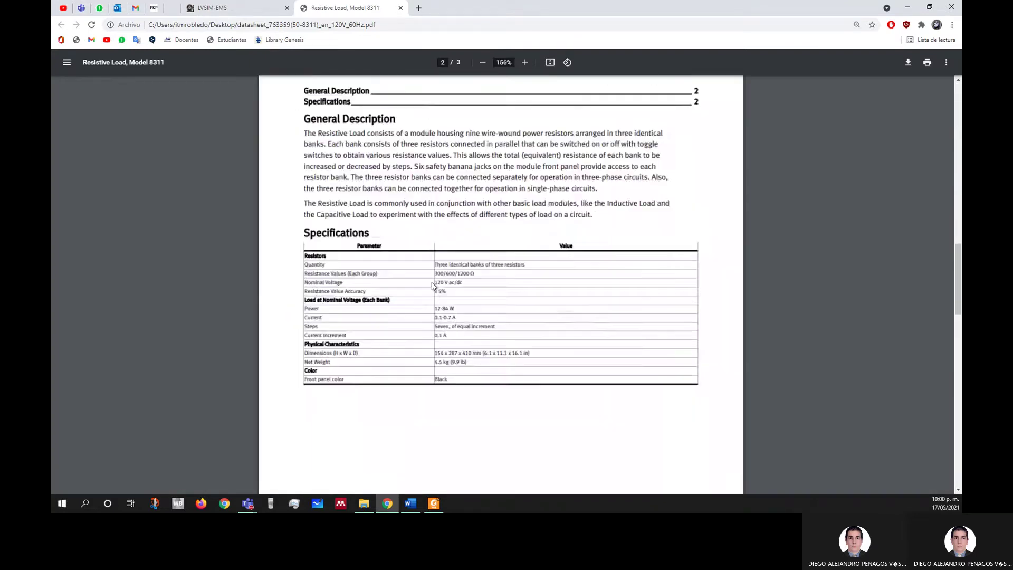
scroll(432, 285, "up", 5)
scroll(431, 286, "down", 4)
scroll(524, 206, "up", 2)
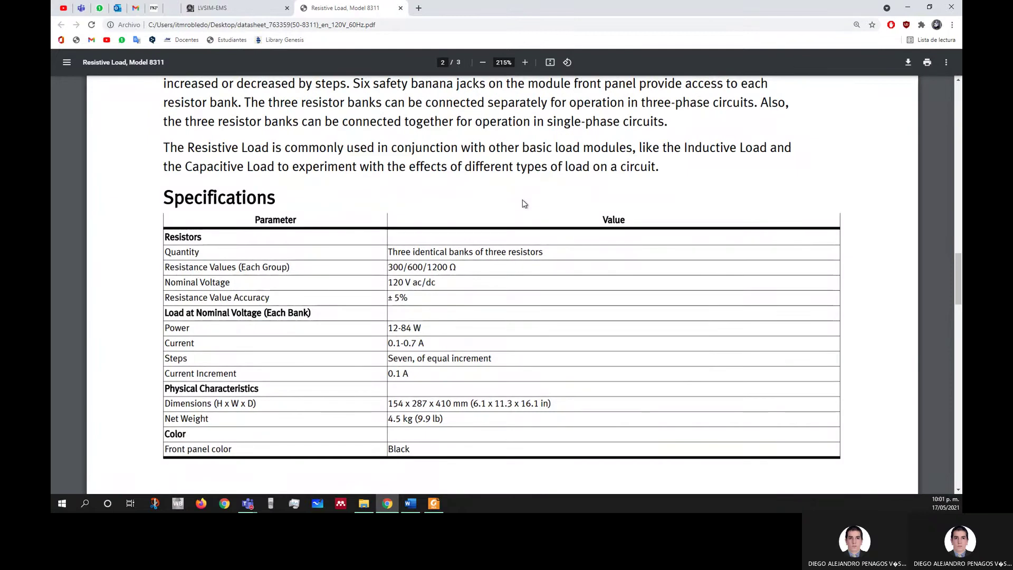
scroll(524, 203, "down", 10)
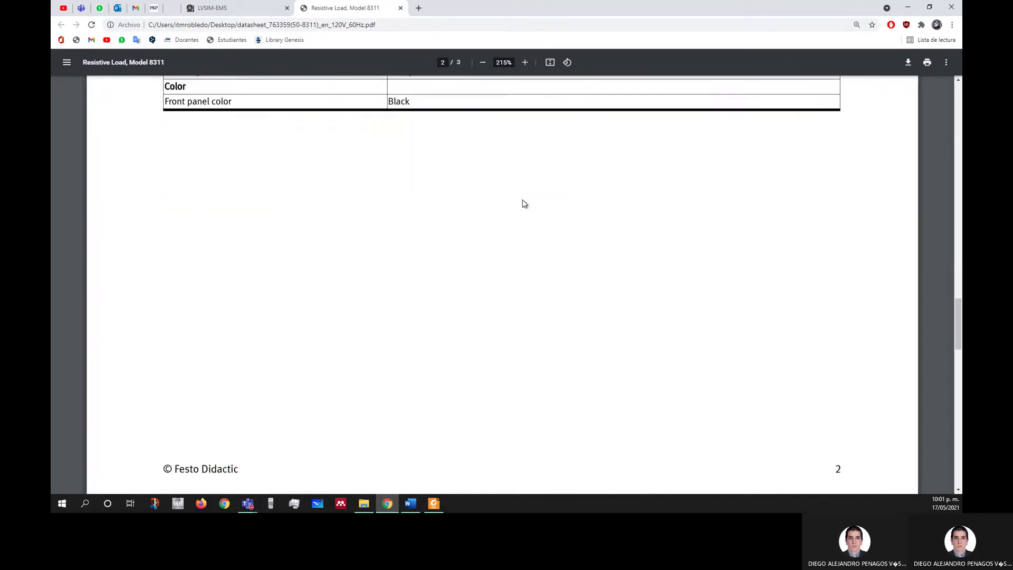
scroll(523, 204, "down", 7)
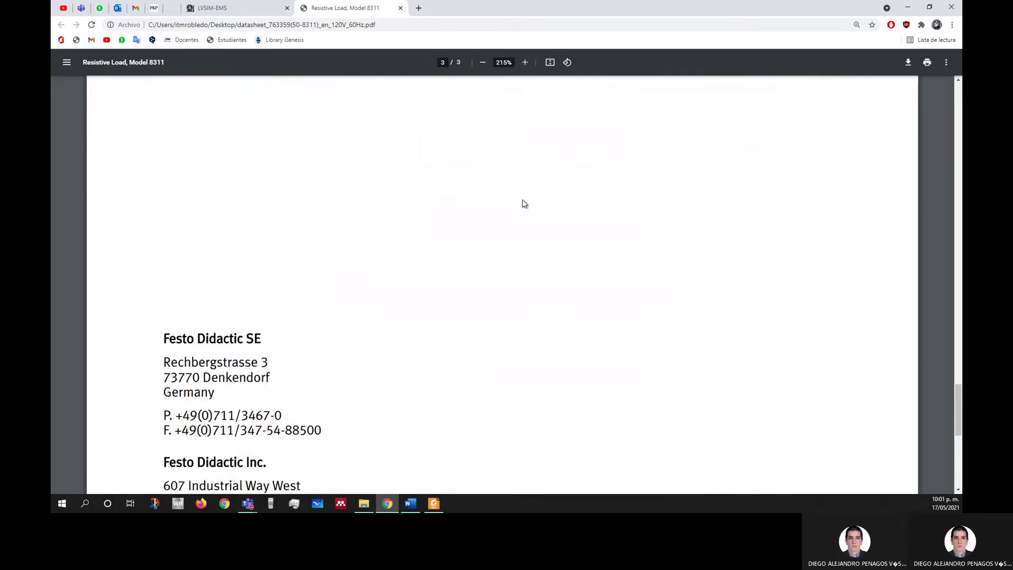
key("ctrl+w")
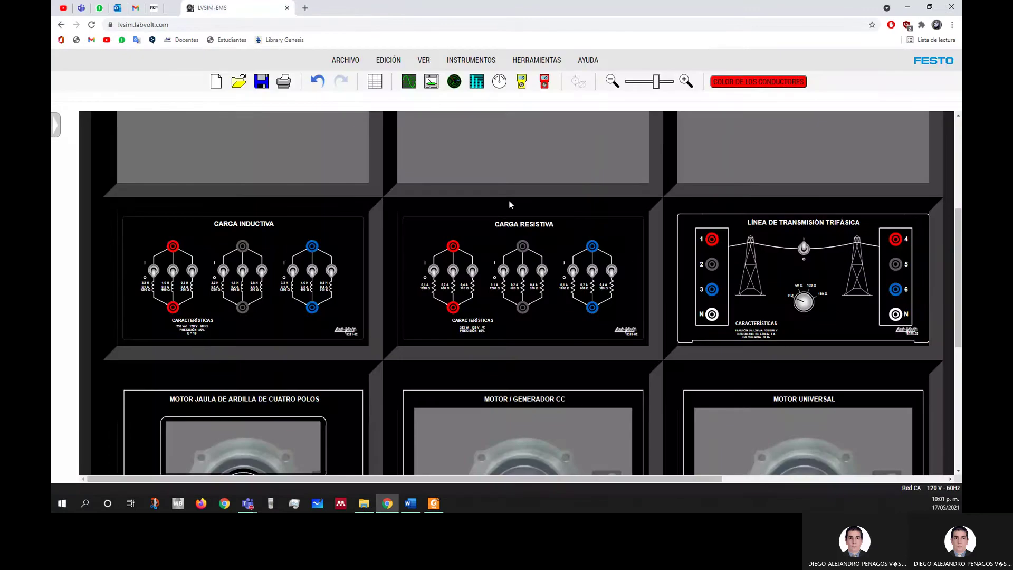
Download the Línea de transmisión trifásica module's datasheet to the Escritorio folder and open the PDF
right_click(760, 264)
left_click(771, 277)
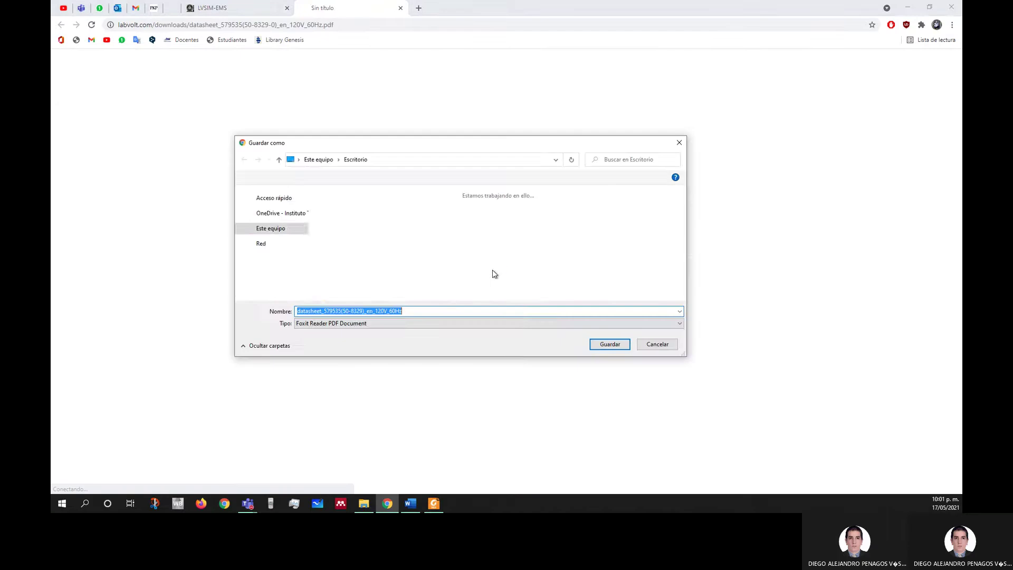
left_click(609, 345)
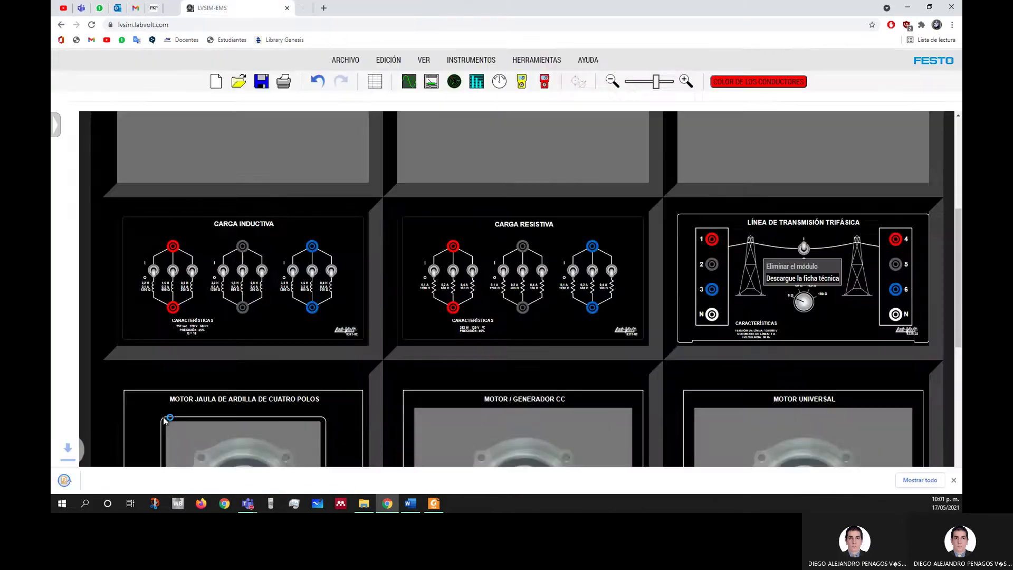
left_click(89, 486)
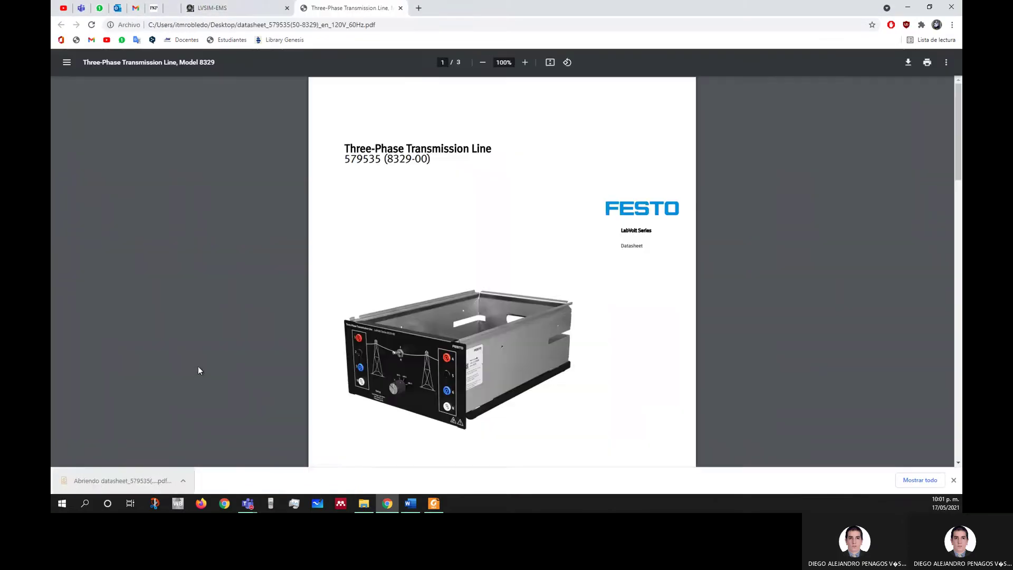
Read the Three-Phase Transmission Line datasheet's Specifications table enlarged and close the document
scroll(347, 328, "down", 10)
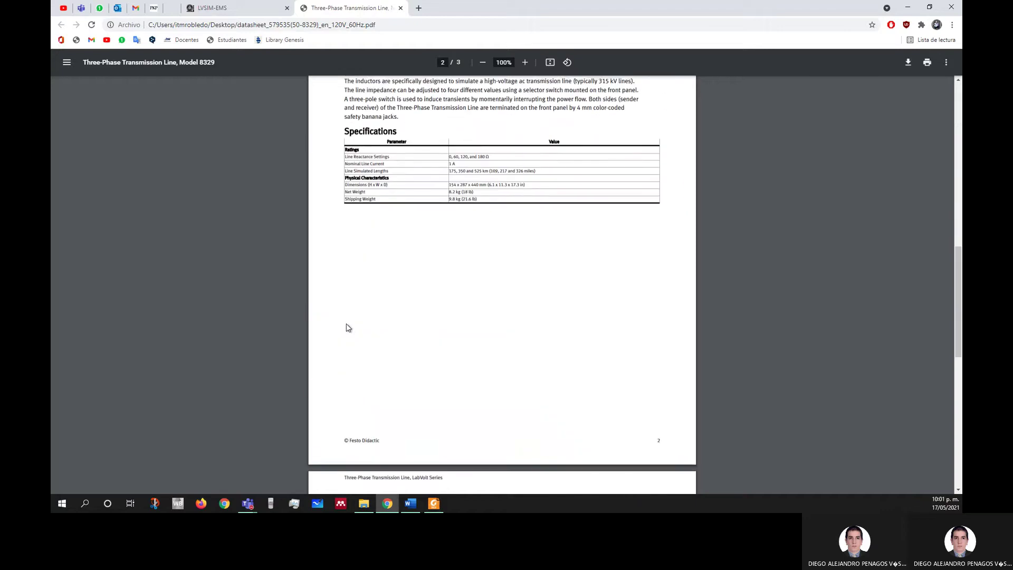
scroll(346, 328, "up", 2)
scroll(352, 313, "up", 5, "ctrl")
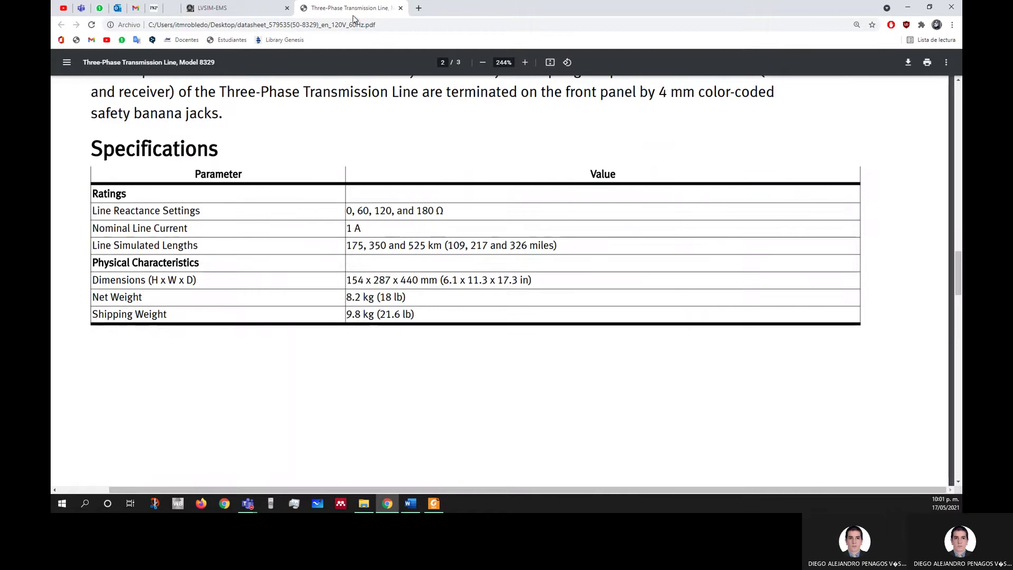
left_click(400, 8)
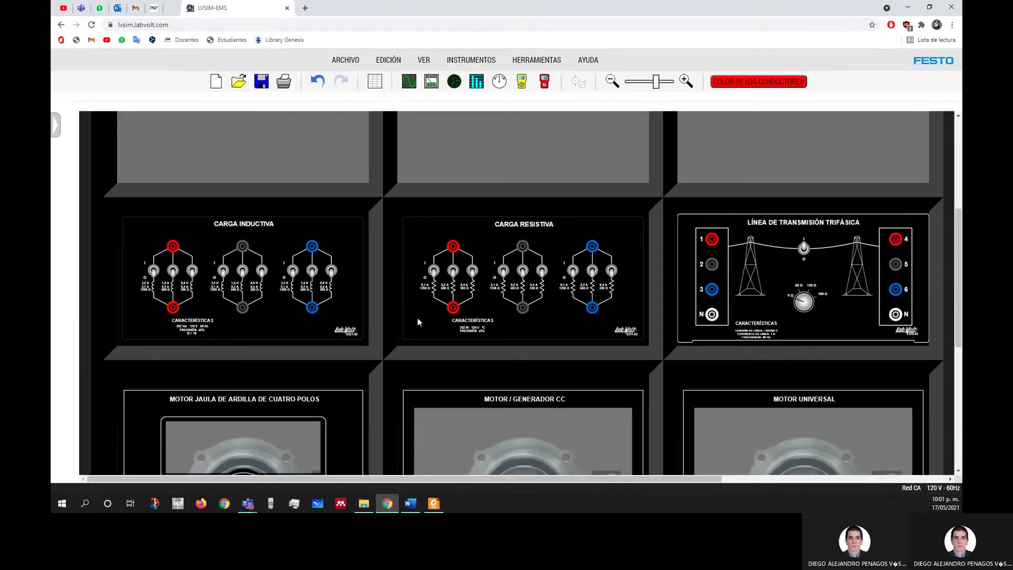
Move the Carga inductiva and Carga resistiva modules into the tall bay at the top of the rack's first column
scroll(643, 341, "down", 1)
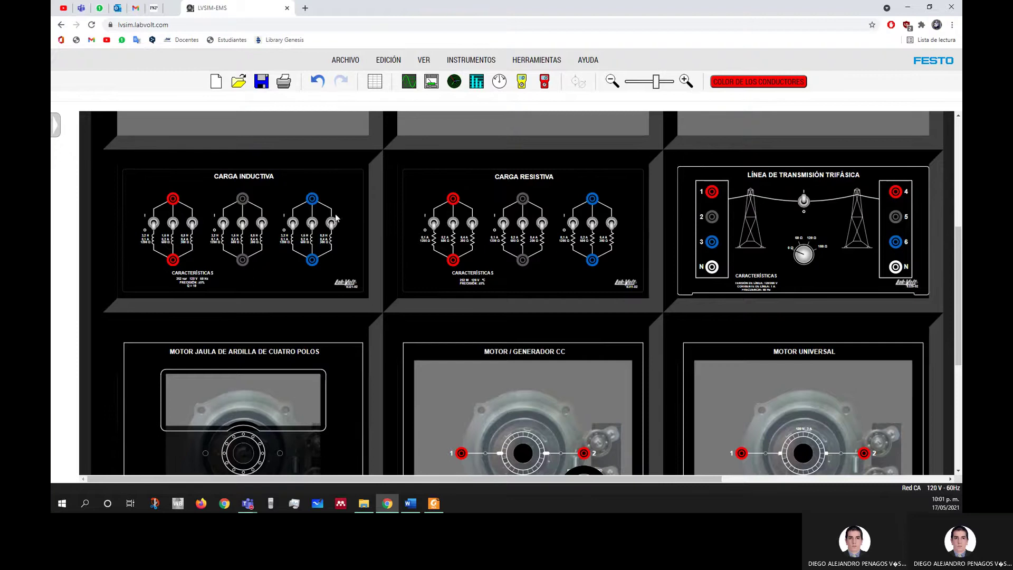
scroll(338, 226, "up", 2)
left_click_drag(339, 301, 316, 195)
scroll(343, 227, "up", 3)
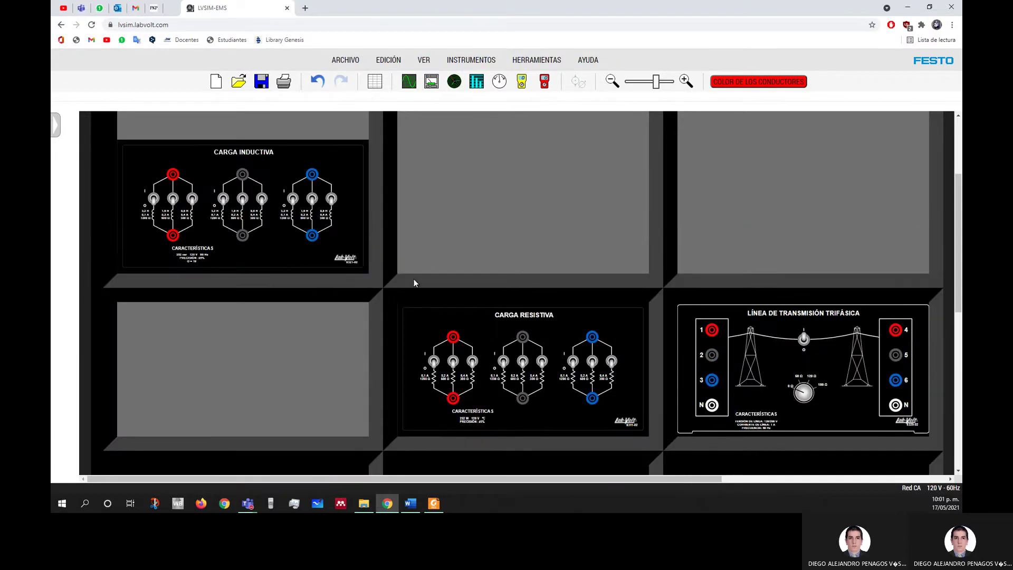
left_click_drag(621, 429, 321, 186)
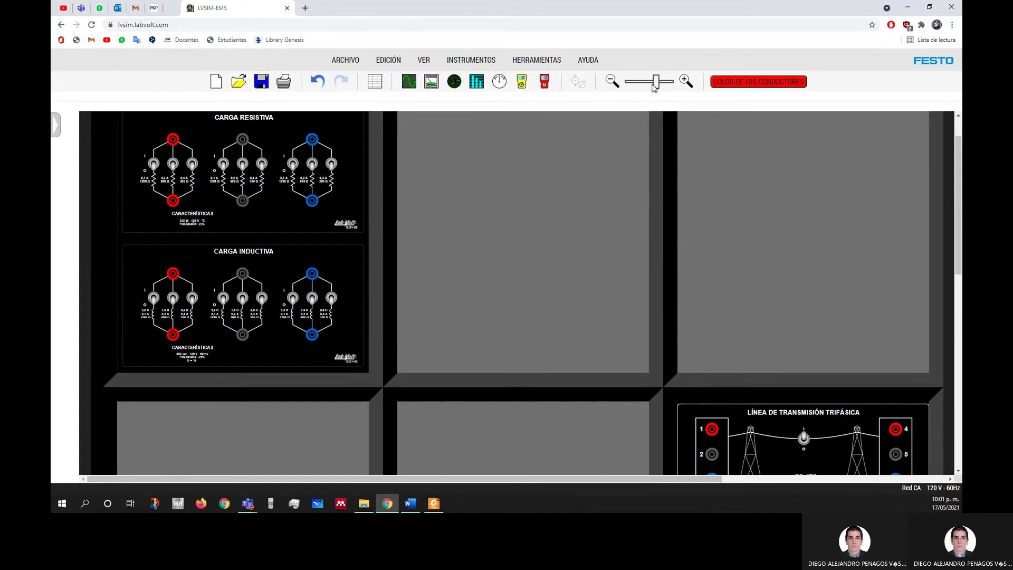
Remove the Carga resistiva, Carga inductiva and Línea de transmisión trifásica modules from the rack
mouse_move(655, 84)
left_mouse_down()
mouse_move(633, 86)
mouse_move(657, 85)
left_mouse_up()
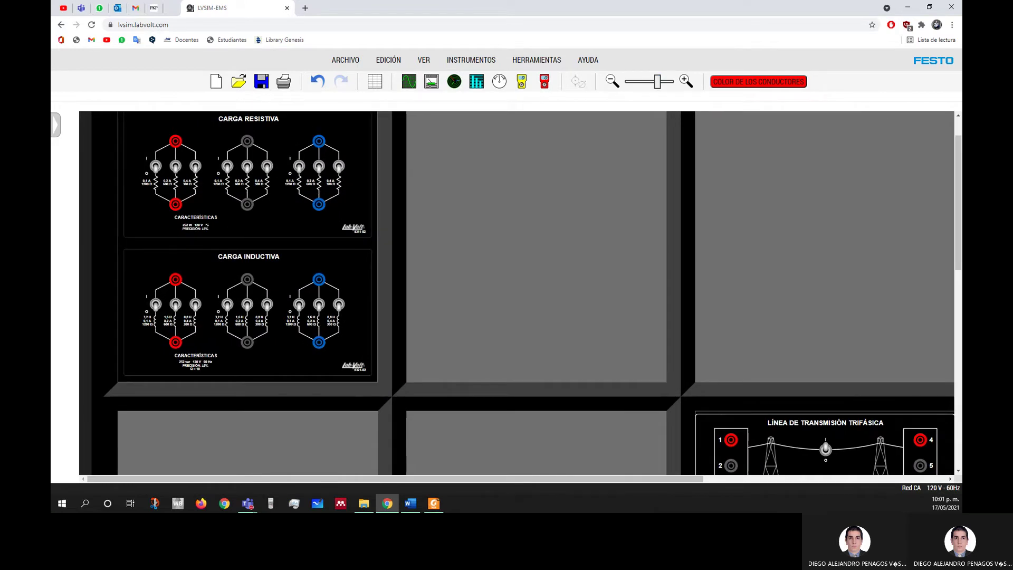
left_click(56, 125)
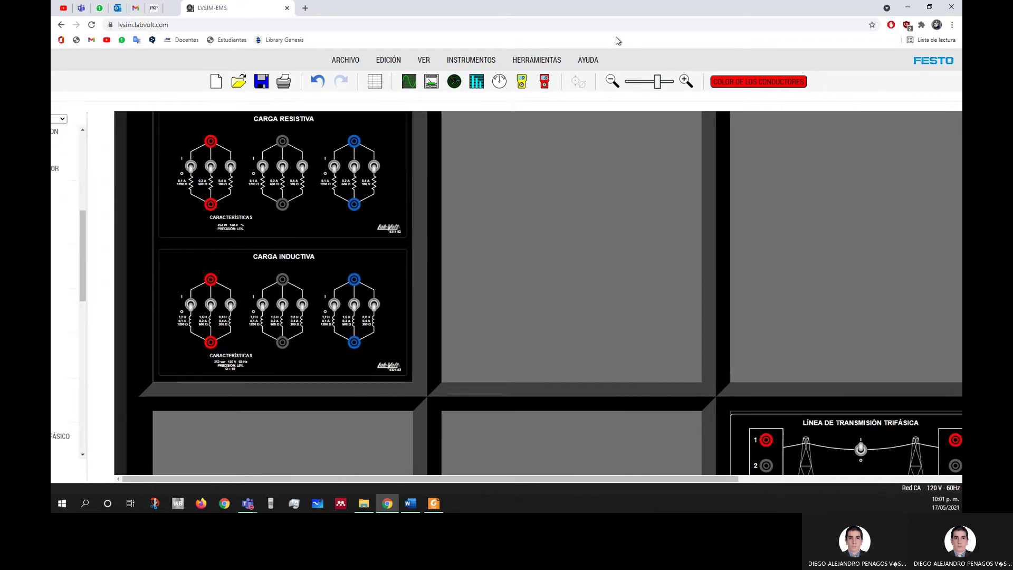
left_click_drag(659, 85, 629, 84)
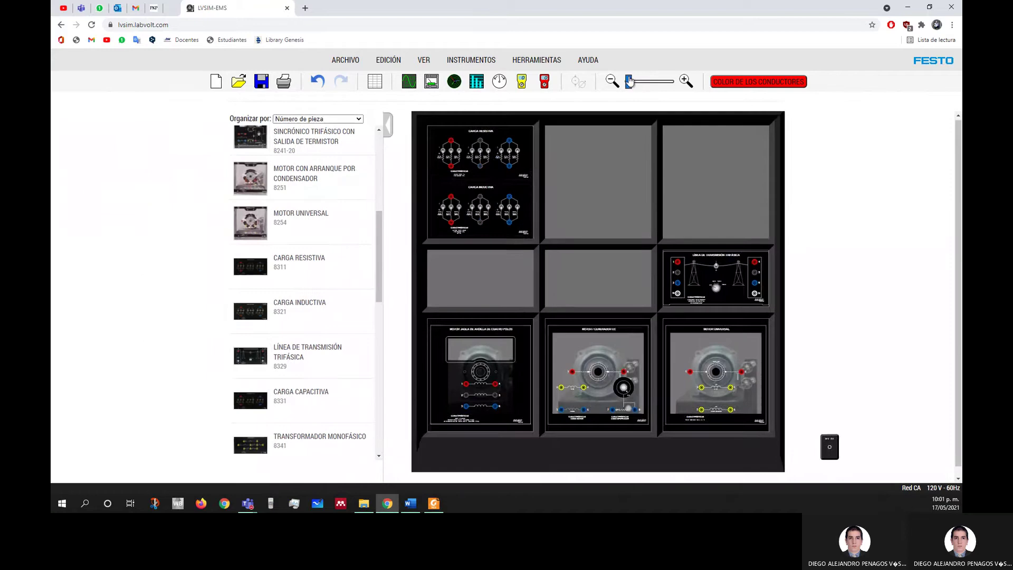
left_click_drag(488, 140, 289, 248)
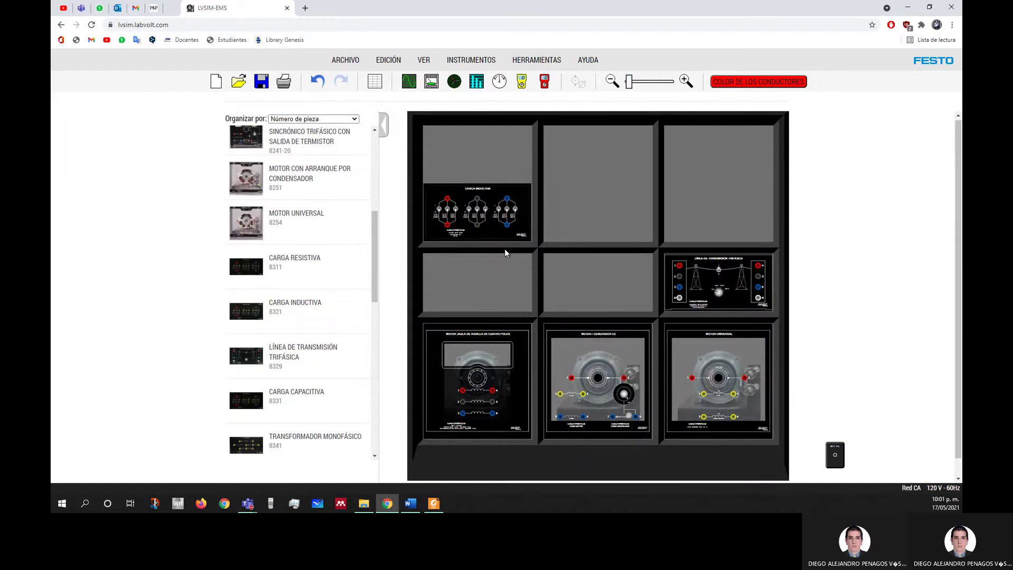
right_click(489, 233)
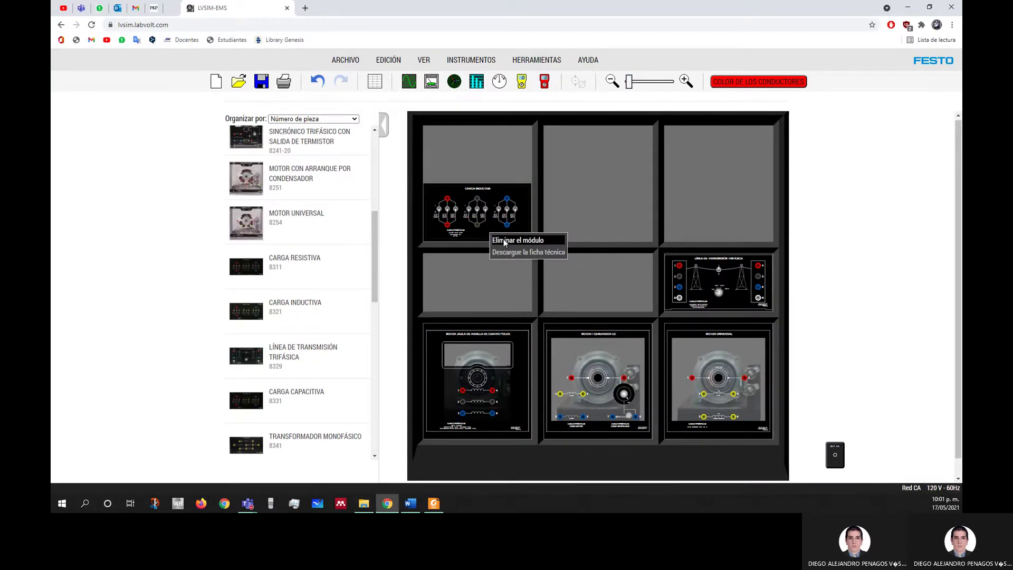
left_click(503, 242)
left_click_drag(707, 281, 300, 283)
scroll(517, 236, "down", 1)
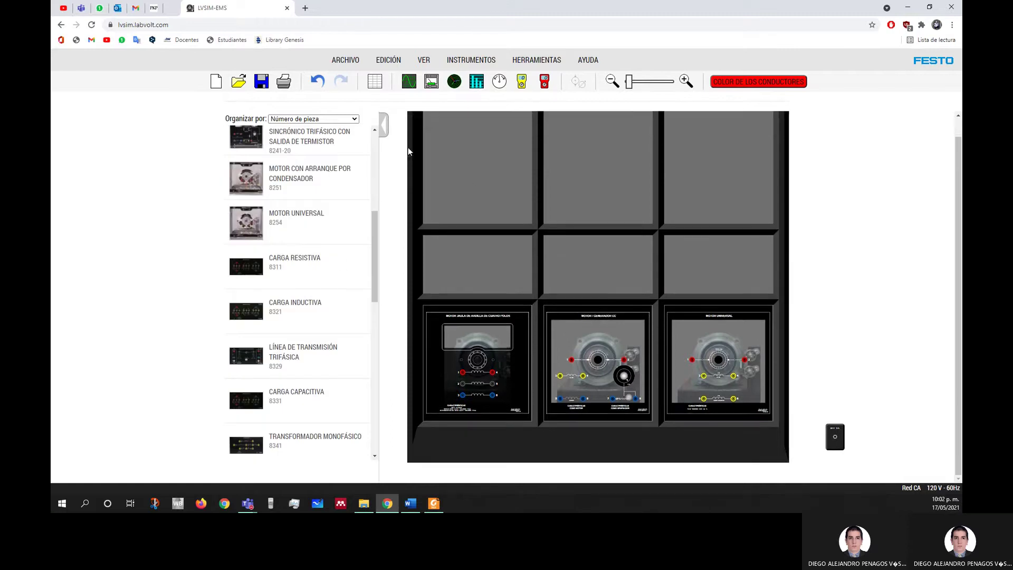
Hide the module list and examine the motor modules in the rack's lowest row enlarged, including their terminals and characteristics
left_click(384, 125)
left_click_drag(628, 85, 652, 87)
scroll(597, 130, "down", 3)
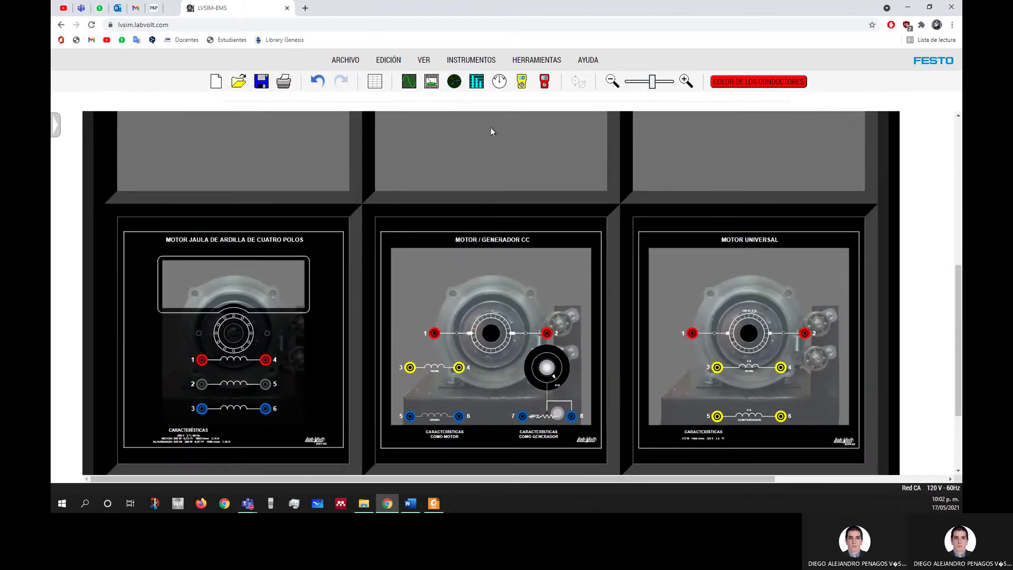
scroll(490, 129, "down", 2)
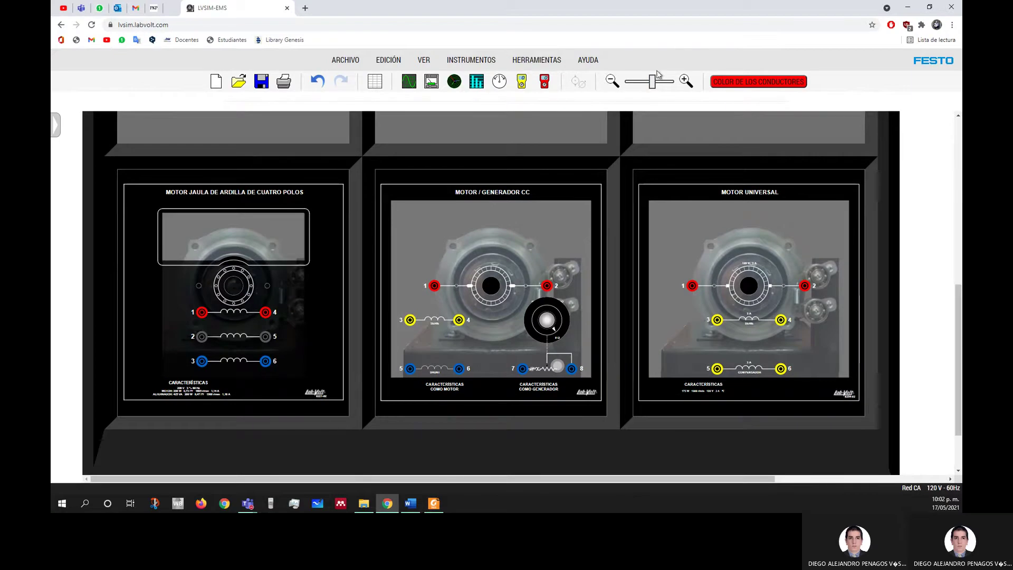
left_click_drag(654, 84, 666, 88)
scroll(338, 351, "down", 5)
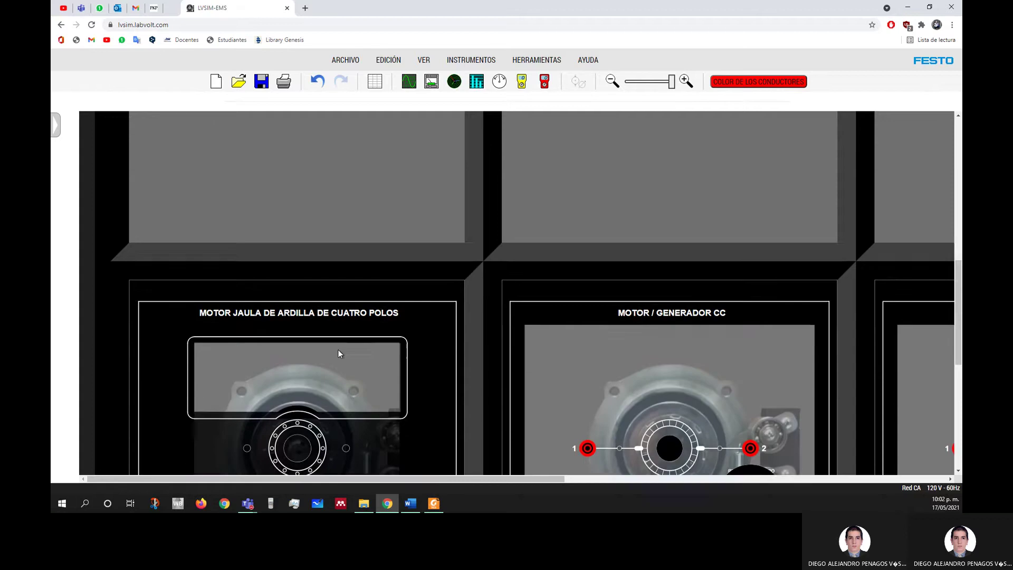
scroll(338, 350, "down", 1)
scroll(339, 350, "up", 1)
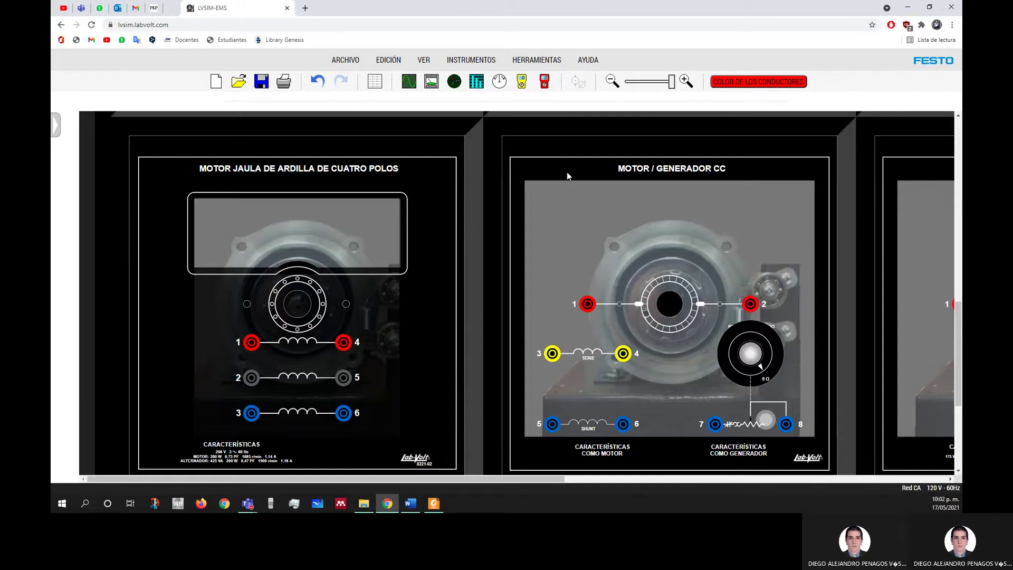
Download the Motor jaula de ardilla de cuatro polos module's datasheet to the Escritorio folder and open the PDF
right_click(389, 302)
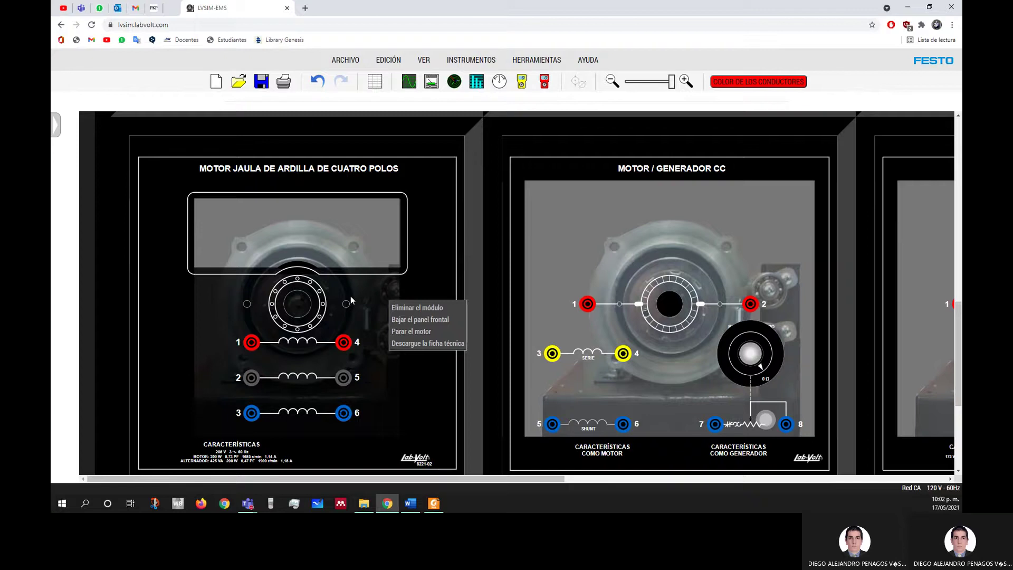
left_click(411, 343)
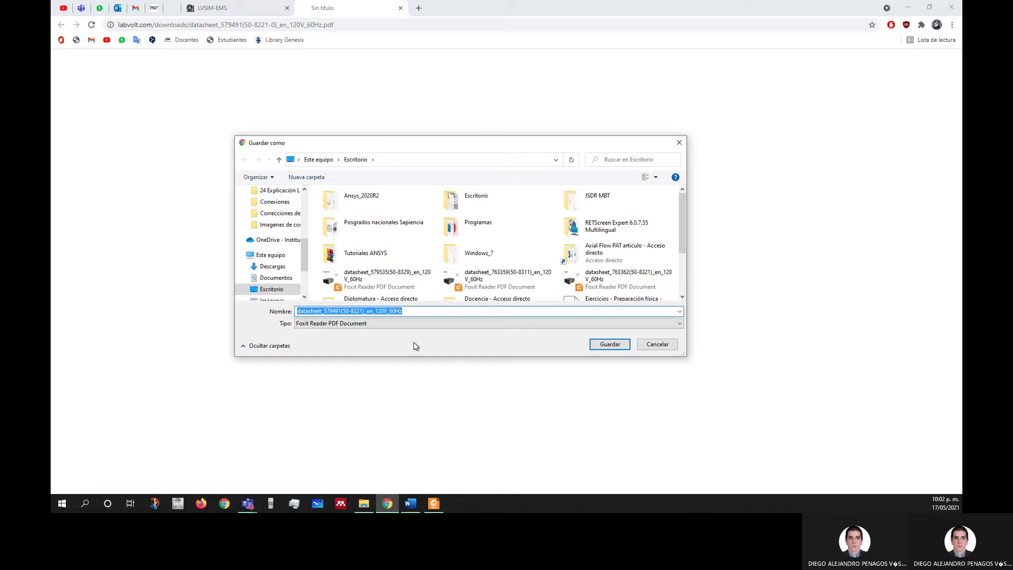
left_click(610, 344)
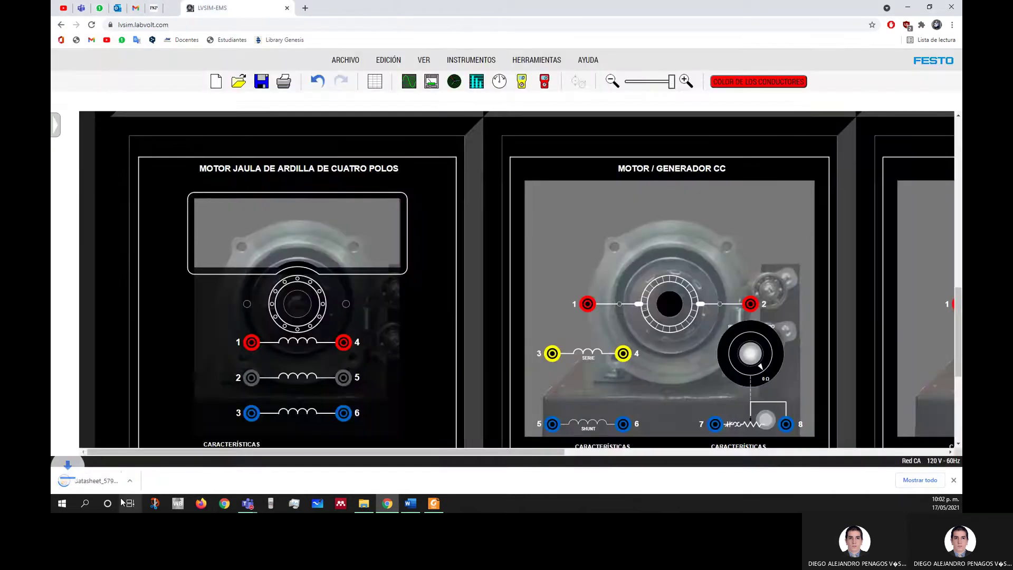
left_click(95, 481)
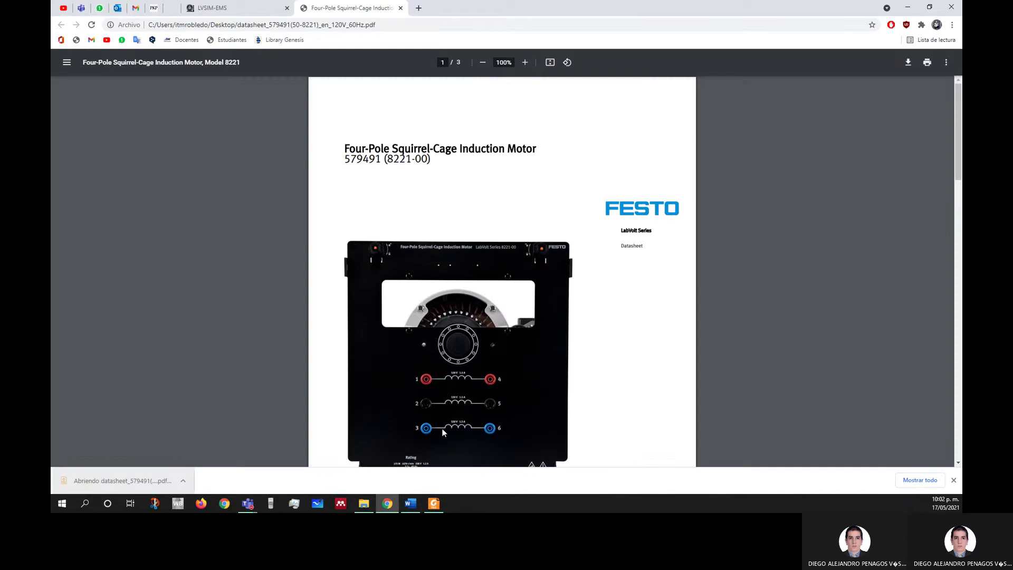
Read the Four-Pole Squirrel-Cage Induction Motor datasheet's cover, description and enlarged Specifications table through to the last page, and close the document
scroll(650, 342, "down", 3)
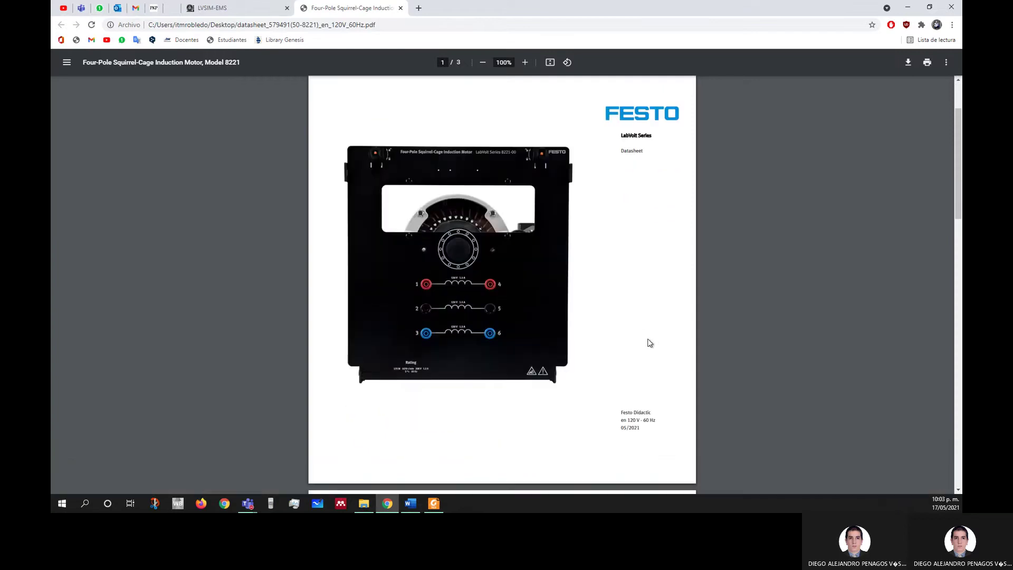
scroll(650, 343, "up", 1)
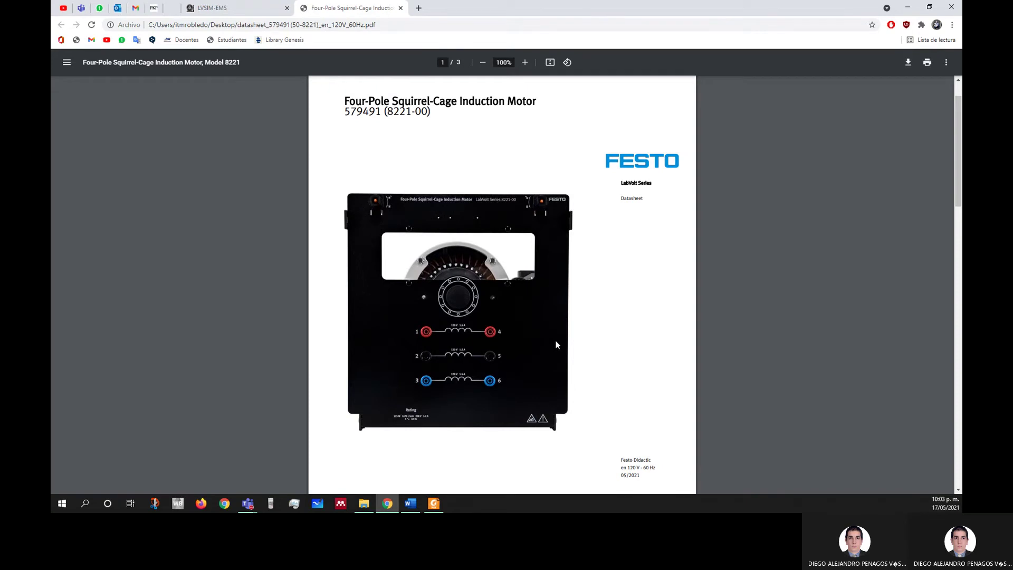
scroll(555, 344, "down", 10)
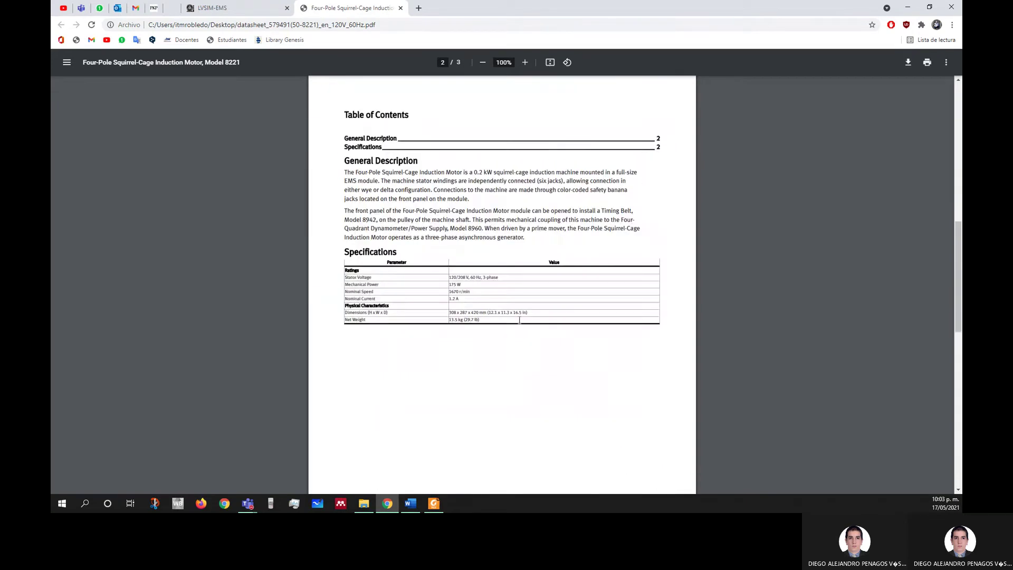
scroll(519, 320, "up", 5)
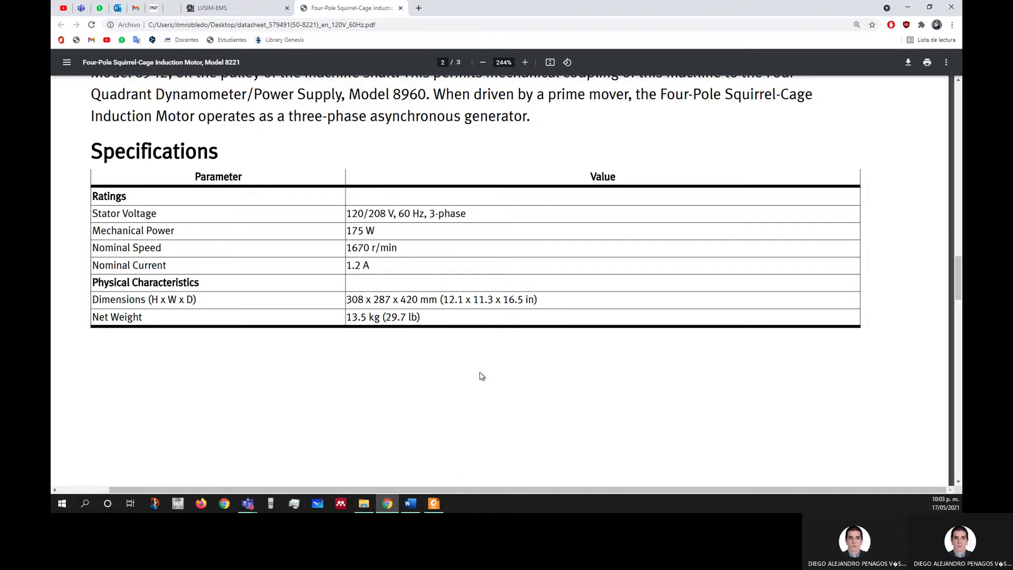
scroll(467, 389, "down", 5, "ctrl")
scroll(468, 389, "down", 5)
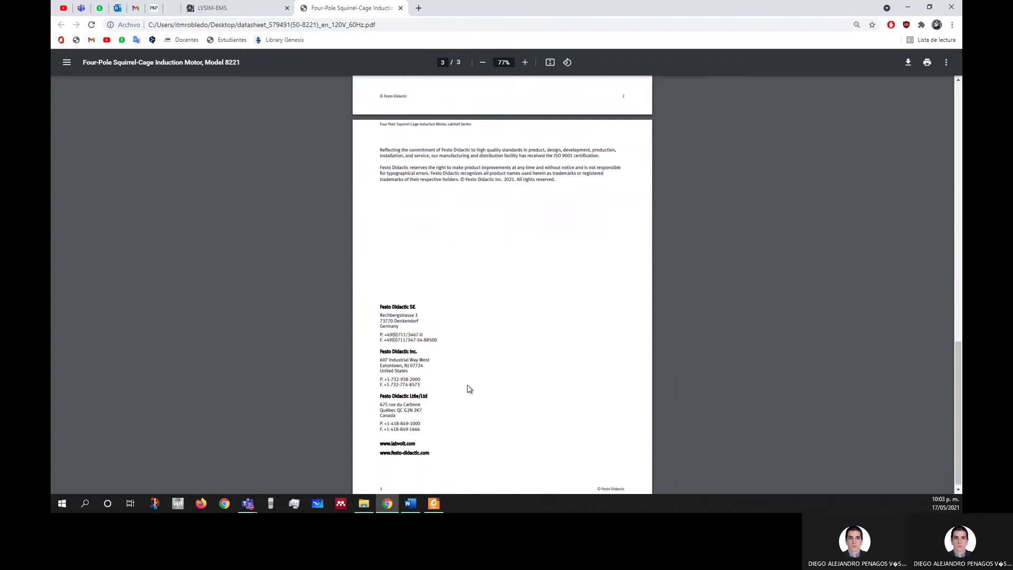
left_click(400, 8)
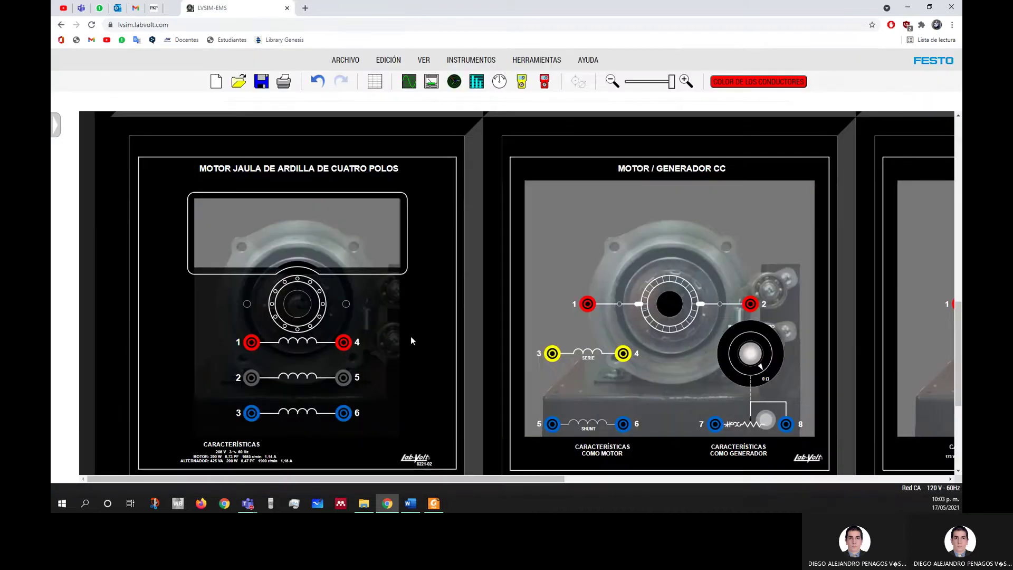
Apply the Parar el motor command to the Motor jaula de ardilla de cuatro polos module twice
right_click(380, 295)
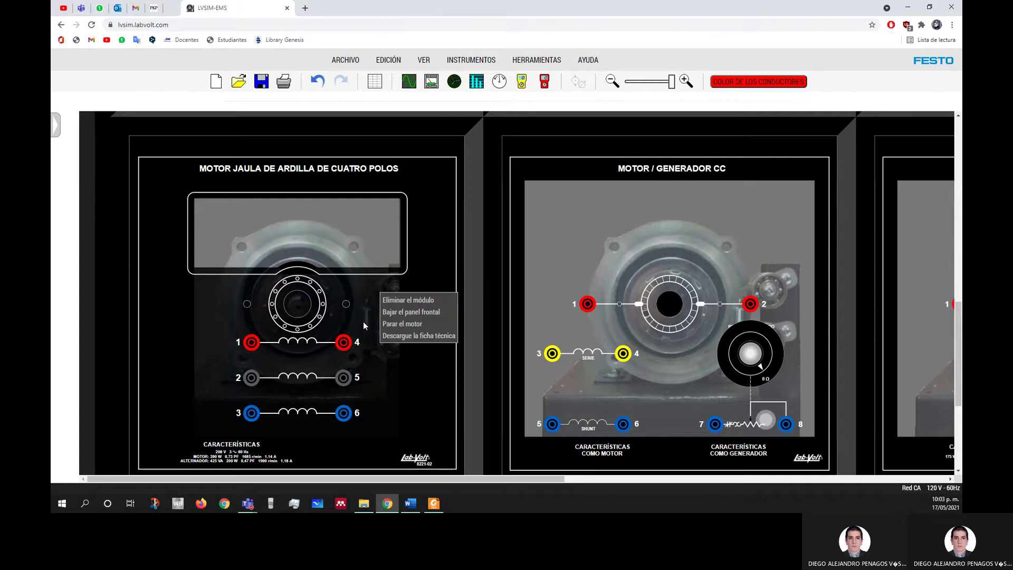
left_click(437, 322)
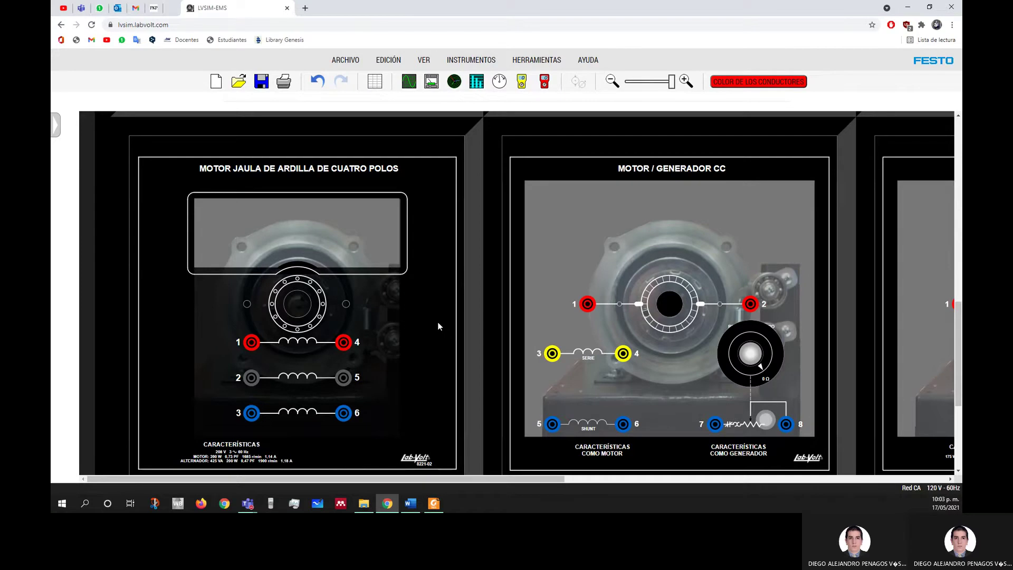
right_click(404, 324)
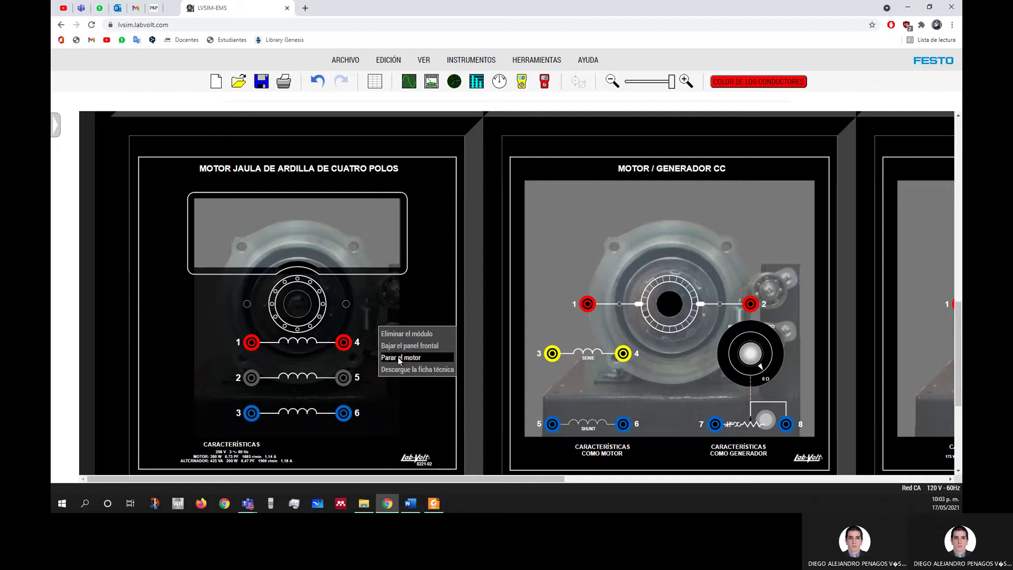
left_click(398, 356)
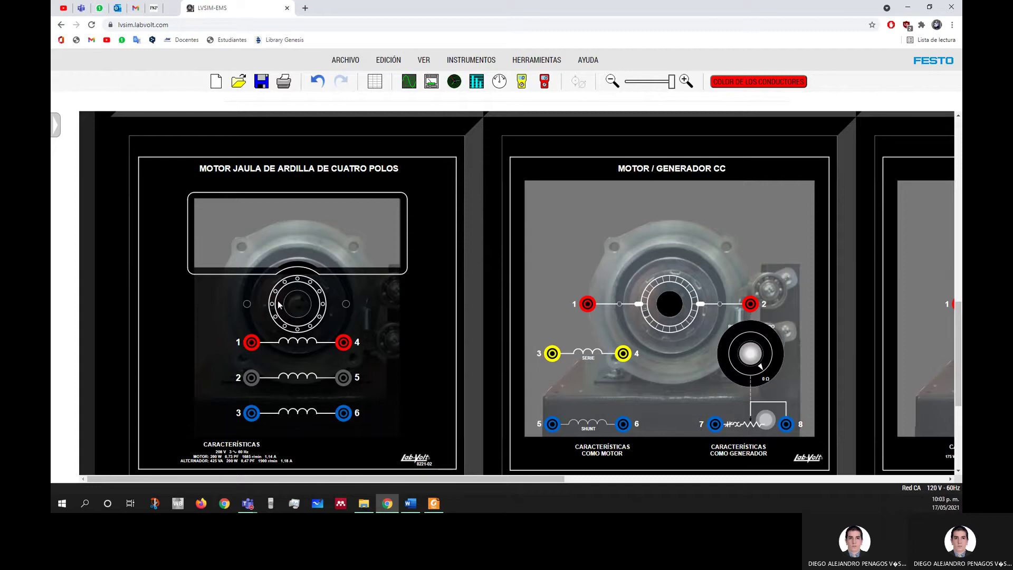
Lower the front panels of the Motor jaula de ardilla de cuatro polos and Motor / Generador CC modules
right_click(384, 315)
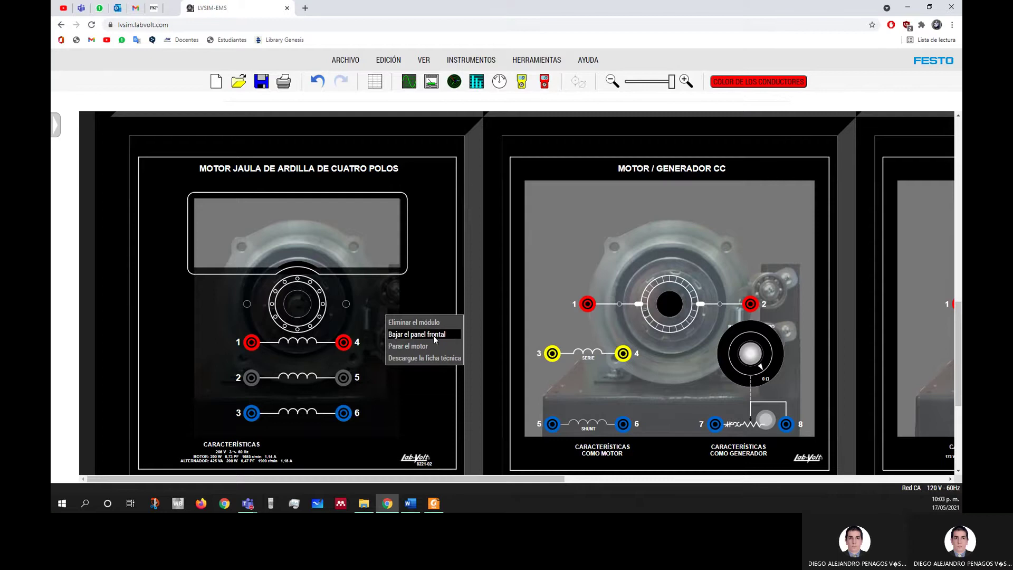
left_click(452, 335)
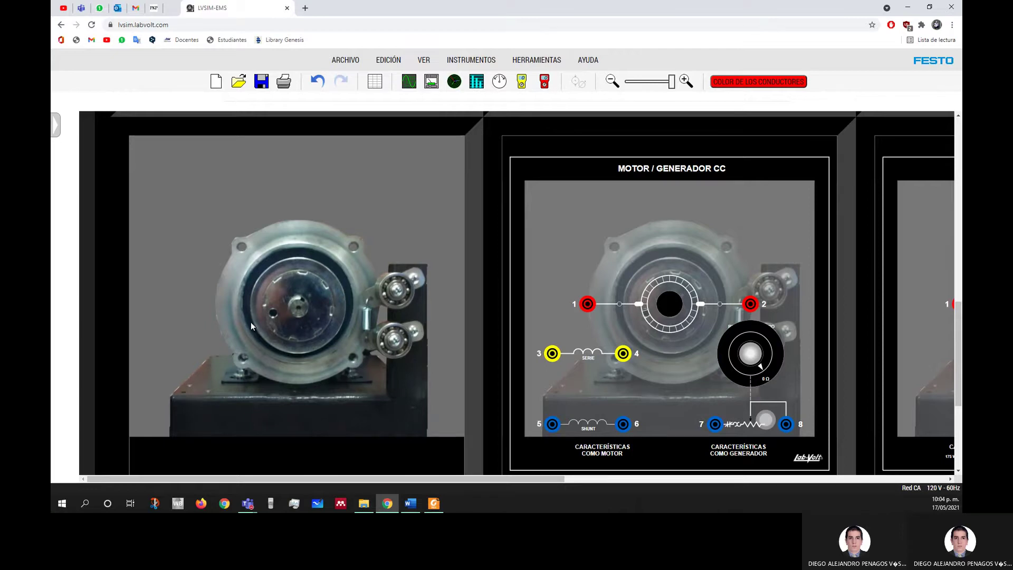
right_click(596, 230)
left_click(627, 251)
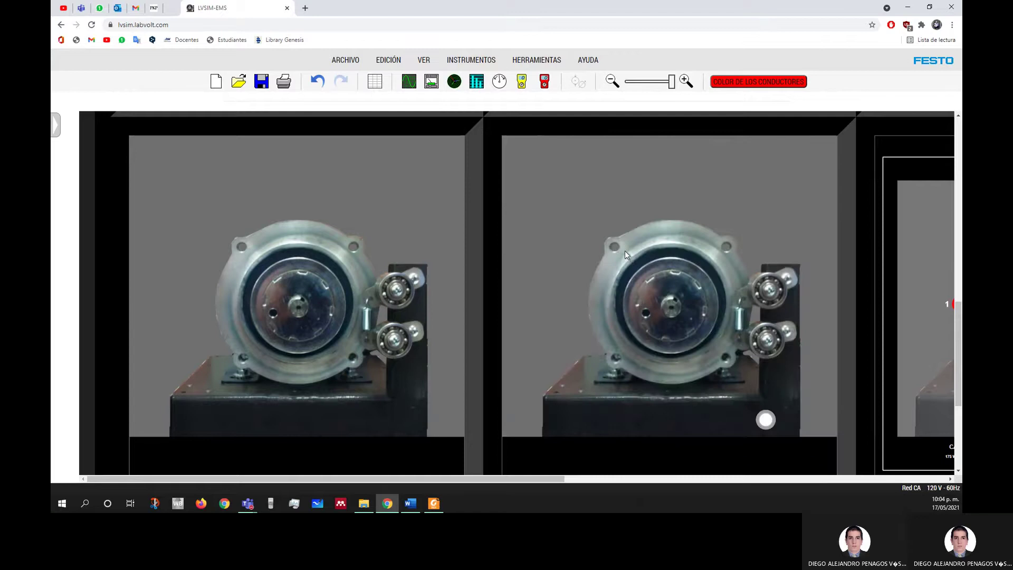
Couple the squirrel-cage motor's pulley to the Motor / Generador CC pulley with a belt, and remove the belt
left_click_drag(305, 317, 680, 309)
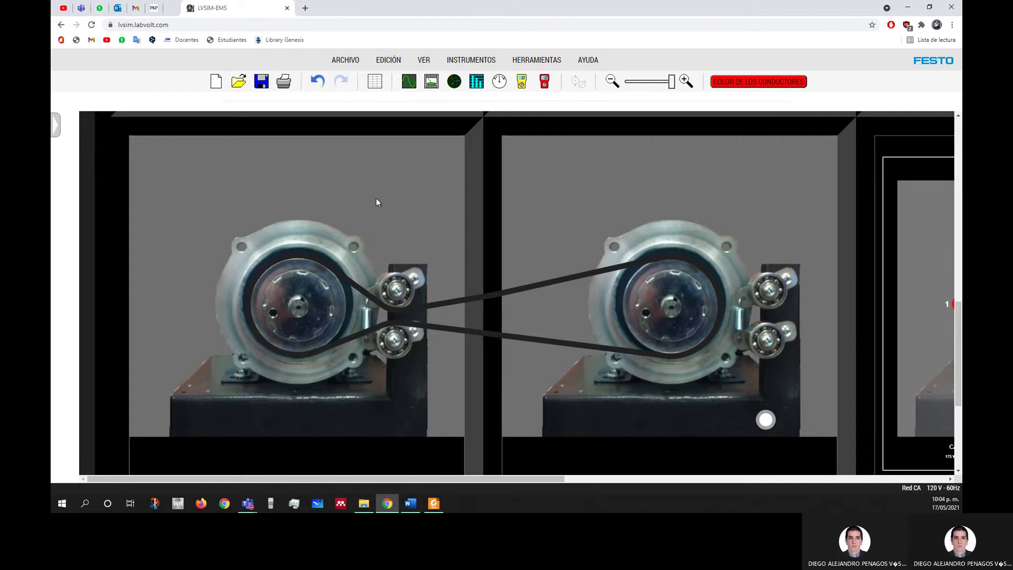
left_click(368, 295)
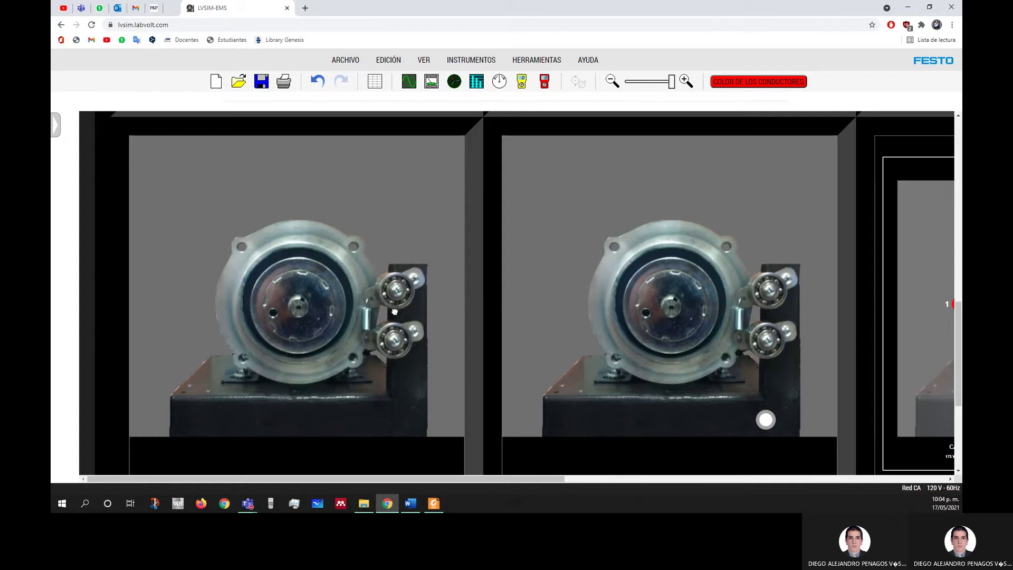
Couple the squirrel-cage motor's pulley to the Motor / Generador CC pulley with a belt, and raise both modules' front panels
left_click(687, 323)
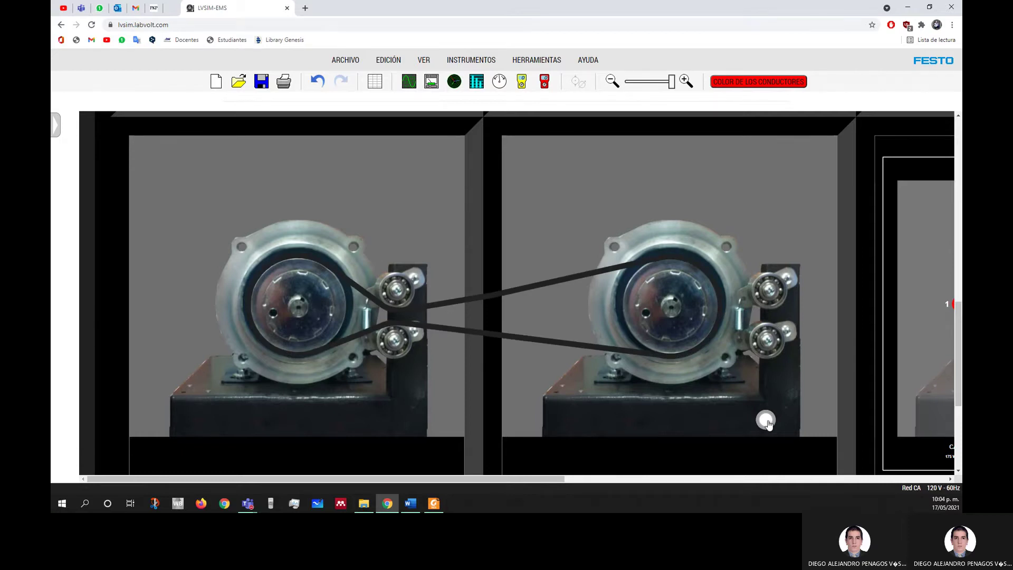
right_click(550, 191)
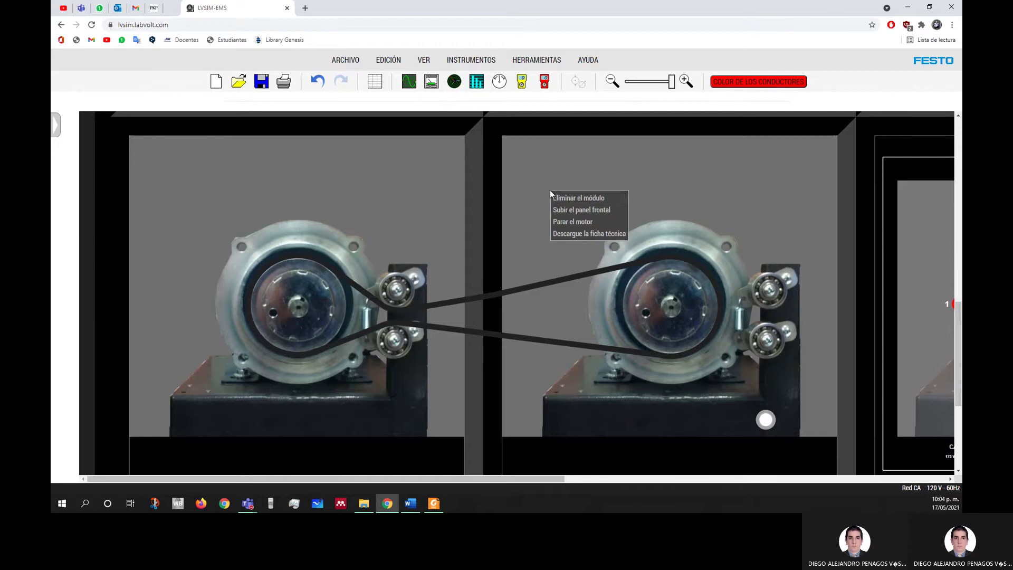
left_click(558, 210)
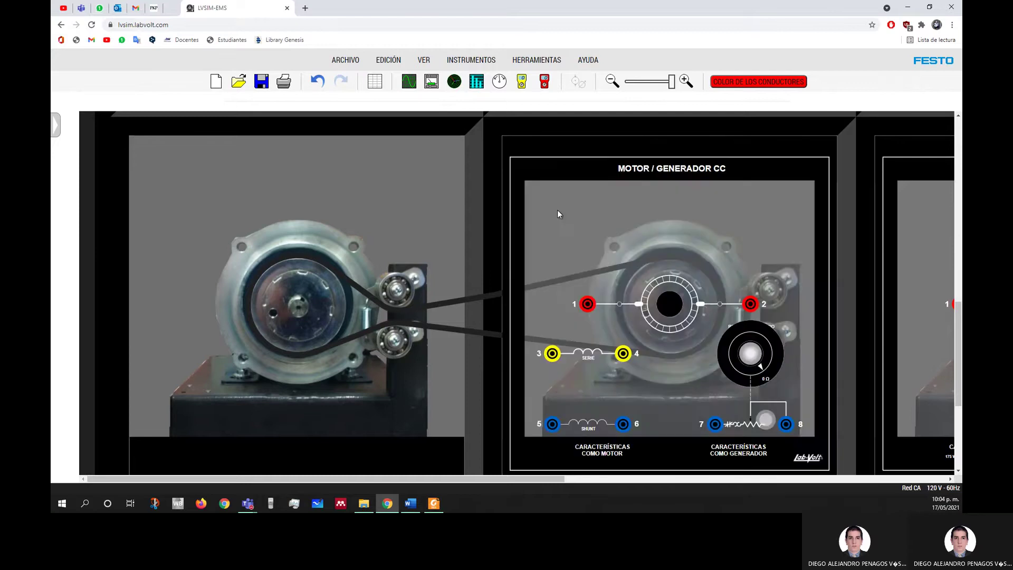
right_click(366, 172)
left_click(375, 193)
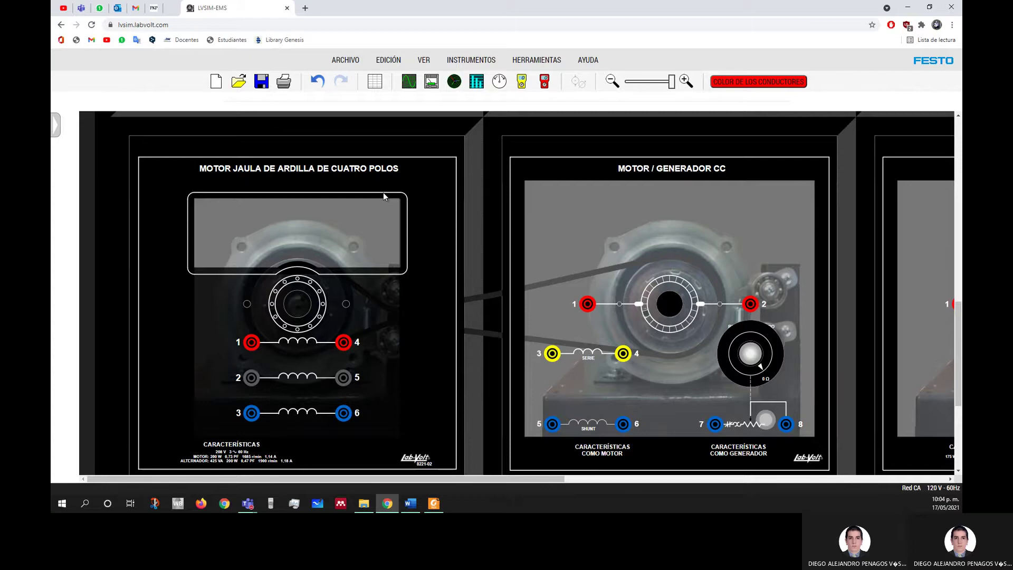
Lower the front panel of the Motor jaula de ardilla de cuatro polos module and remove the belt from its pulley
right_click(376, 249)
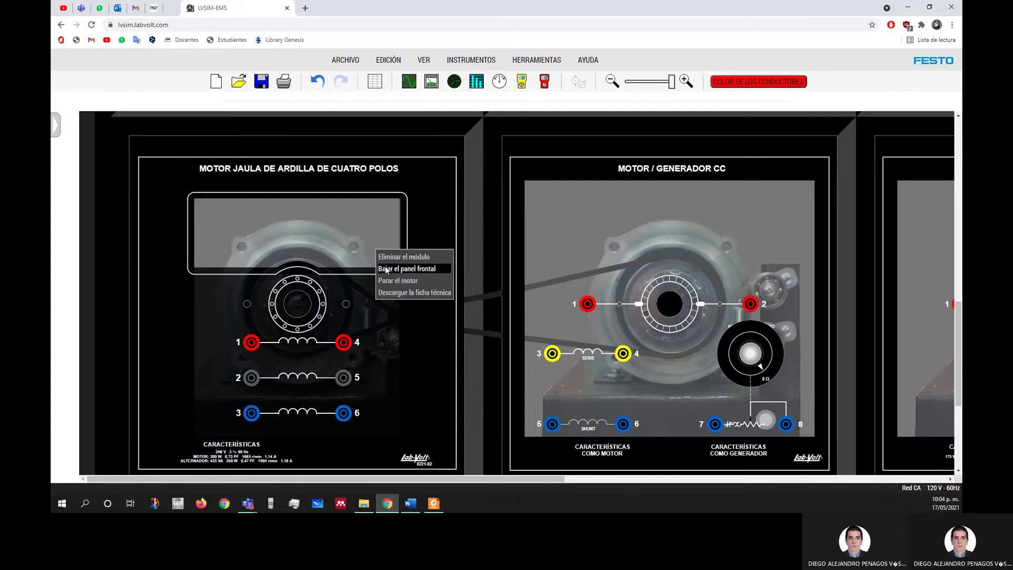
left_click(385, 266)
right_click(596, 215)
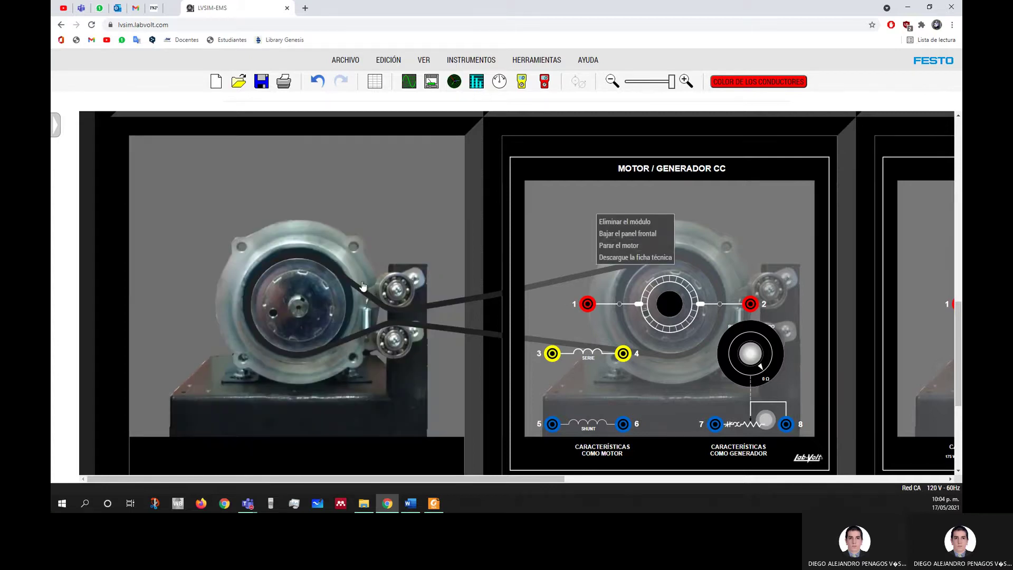
left_click(447, 218)
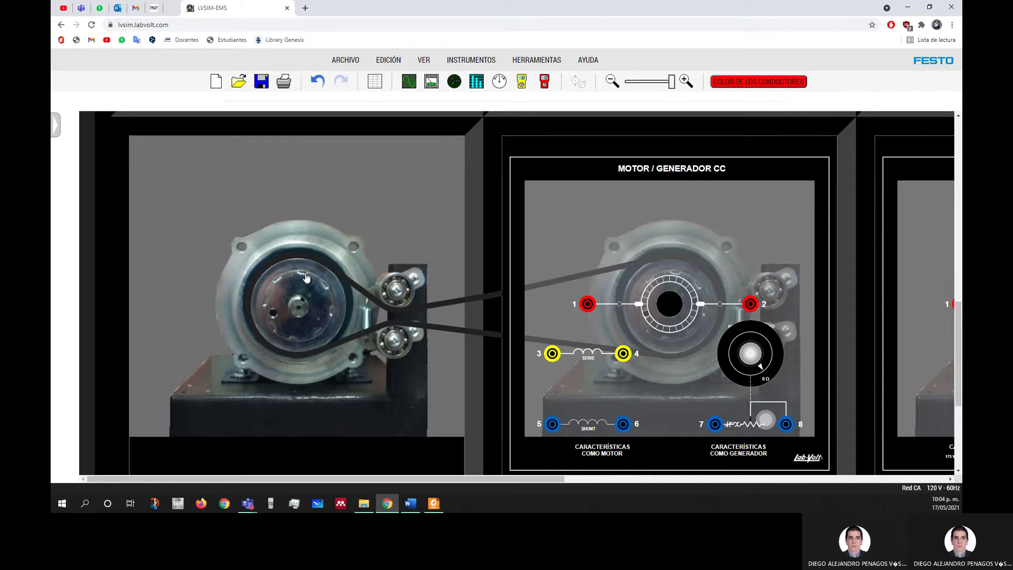
left_click(335, 291)
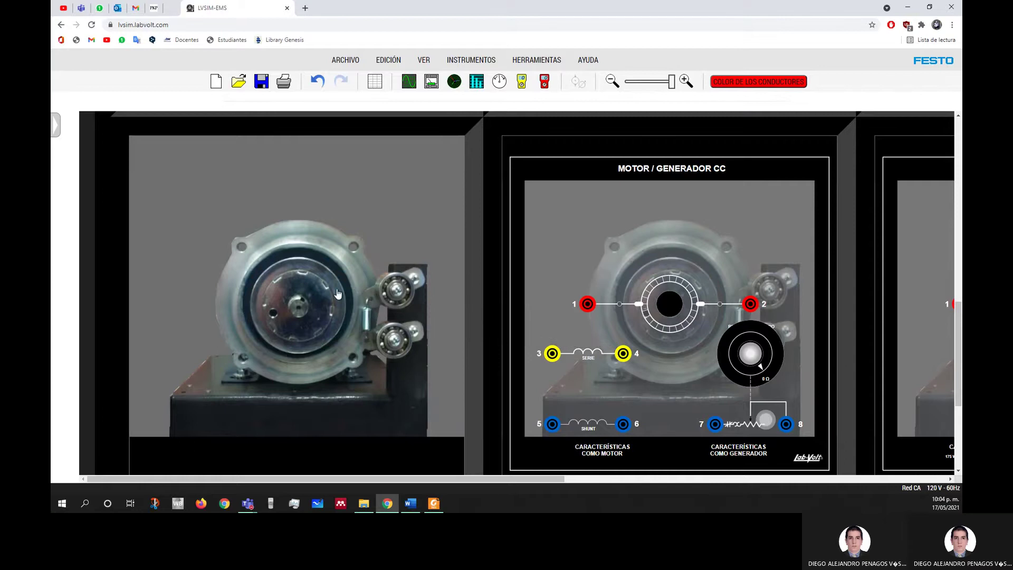
Raise the front panel of the Motor jaula de ardilla de cuatro polos module and delete the module from the workspace
right_click(407, 229)
left_click(434, 249)
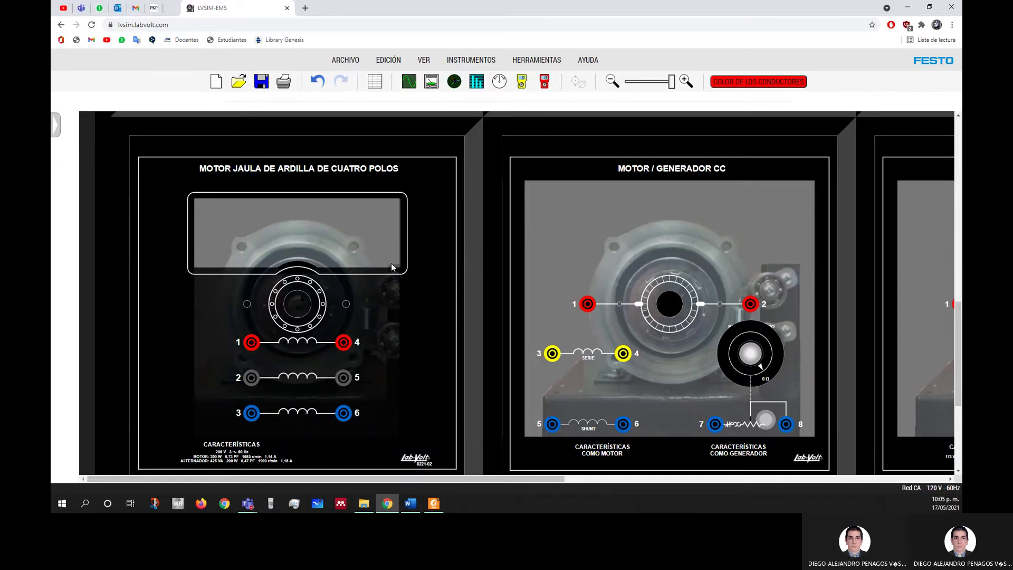
right_click(437, 212)
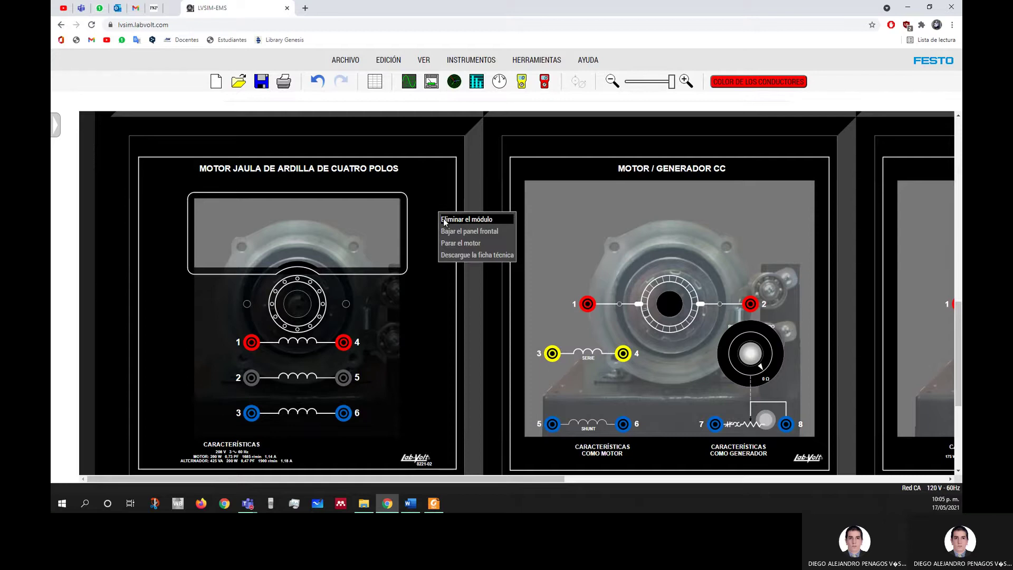
left_click(443, 219)
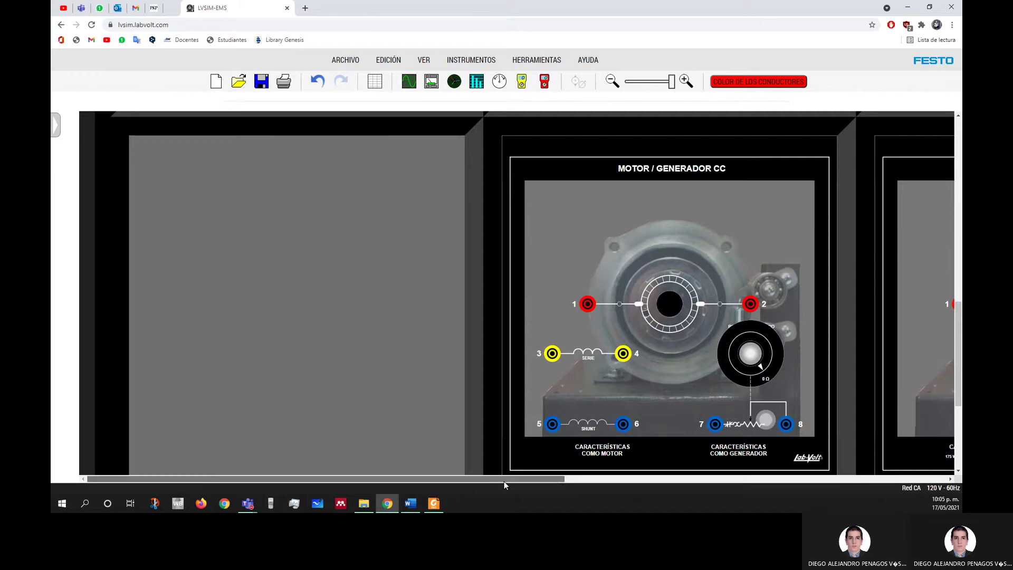
left_click_drag(504, 479, 644, 470)
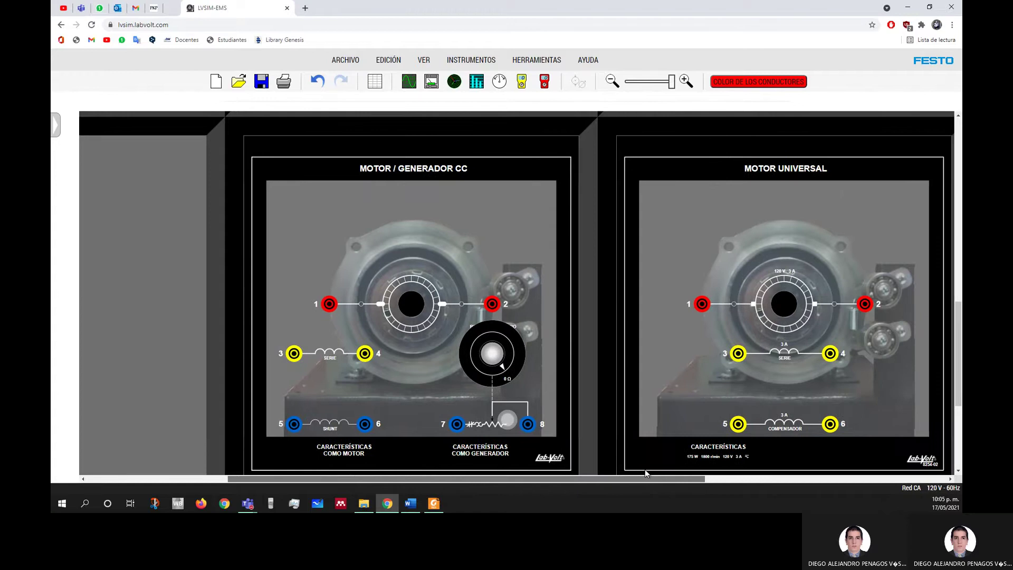
left_click_drag(536, 477, 560, 477)
right_click(635, 283)
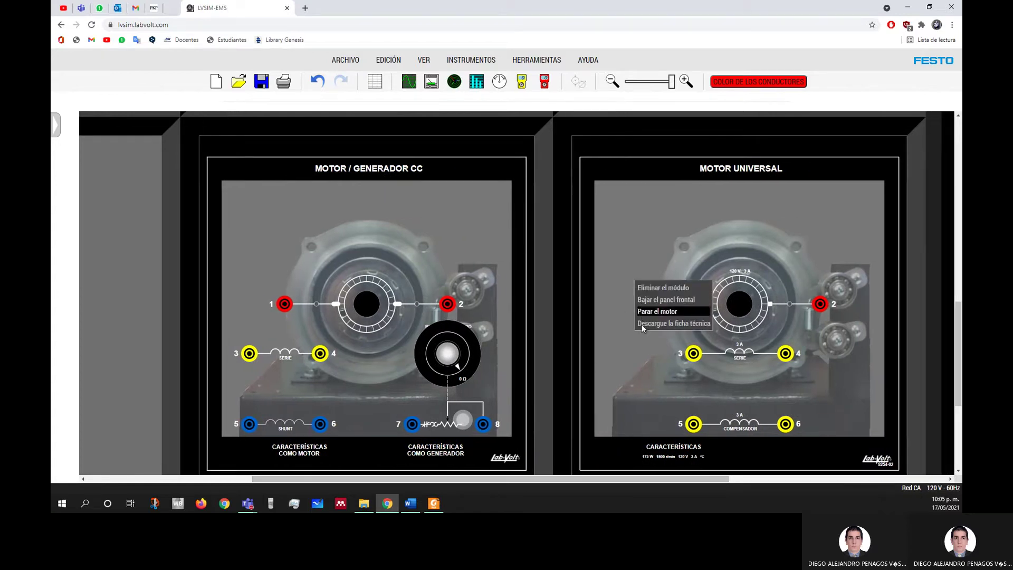
left_click(641, 323)
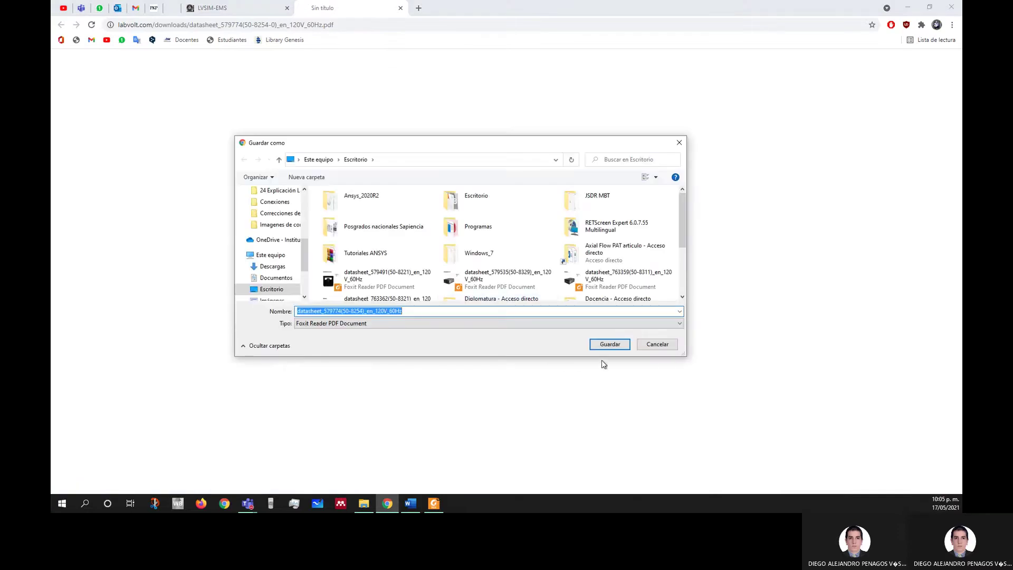
left_click(606, 346)
left_click(107, 480)
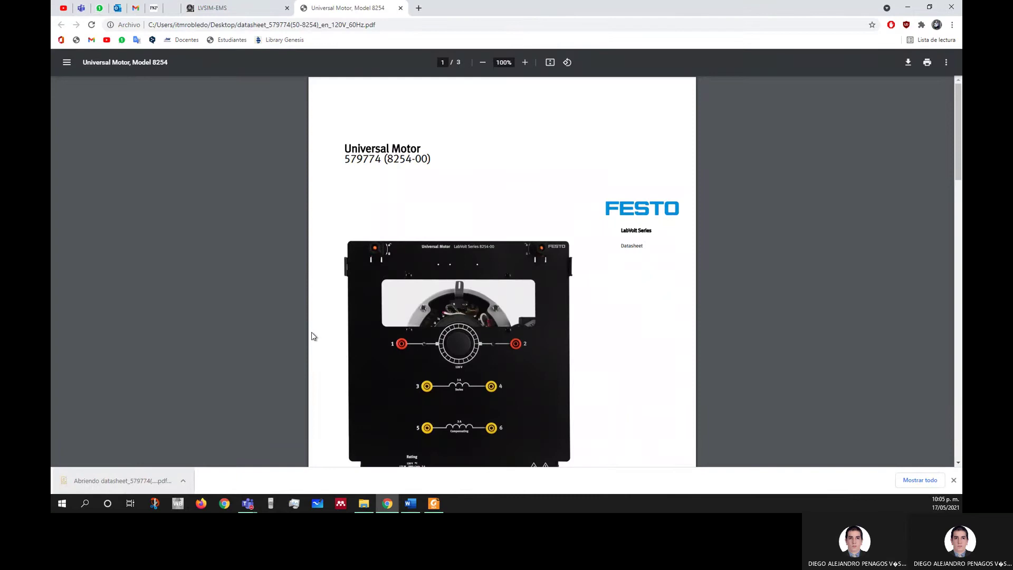
Read the Universal Motor datasheet's cover, general description and enlarged Specifications table, and close the document
scroll(315, 331, "down", 3)
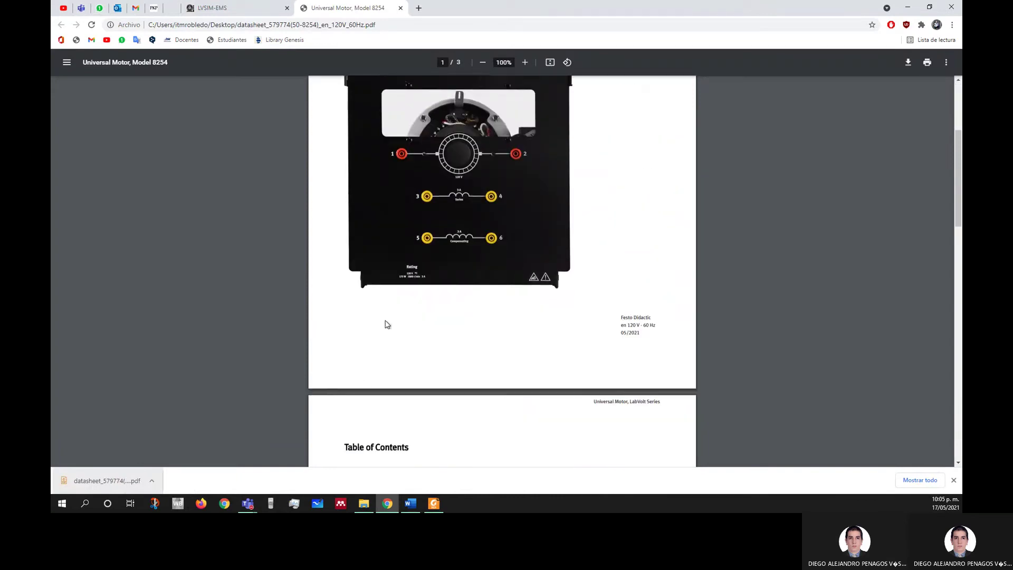
scroll(419, 320, "up", 3)
scroll(418, 320, "down", 8)
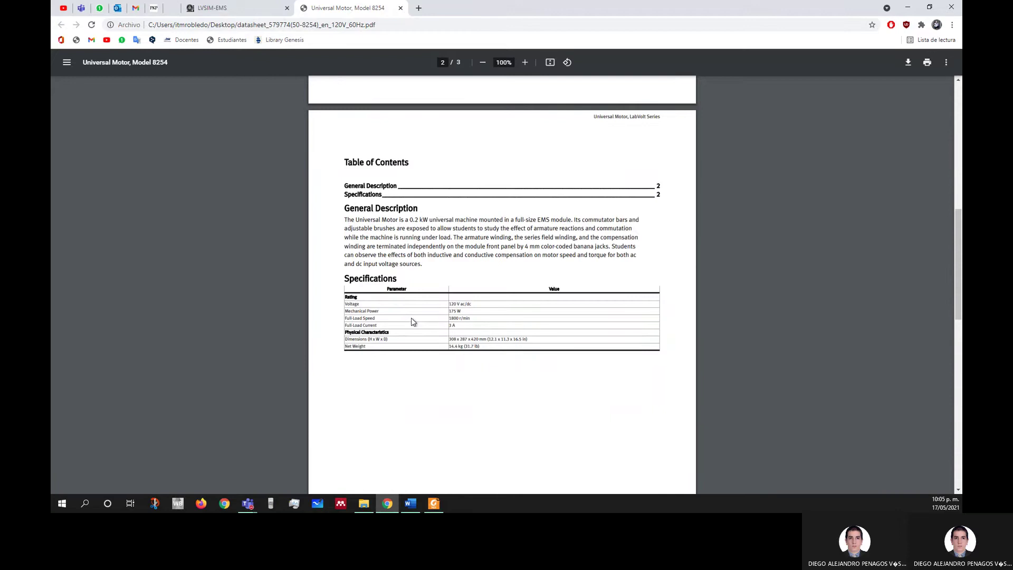
scroll(411, 318, "up", 5, "ctrl")
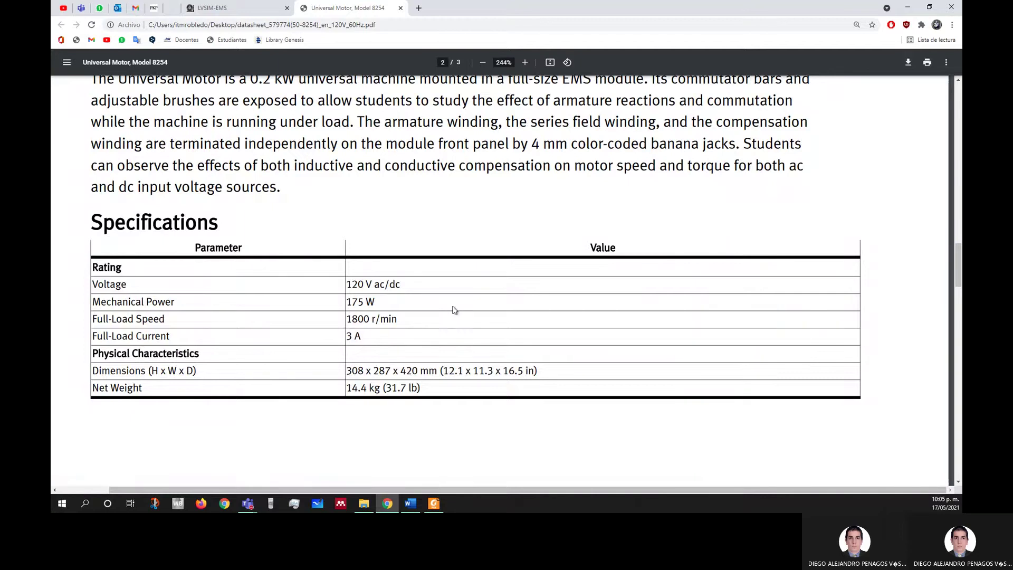
left_click(401, 8)
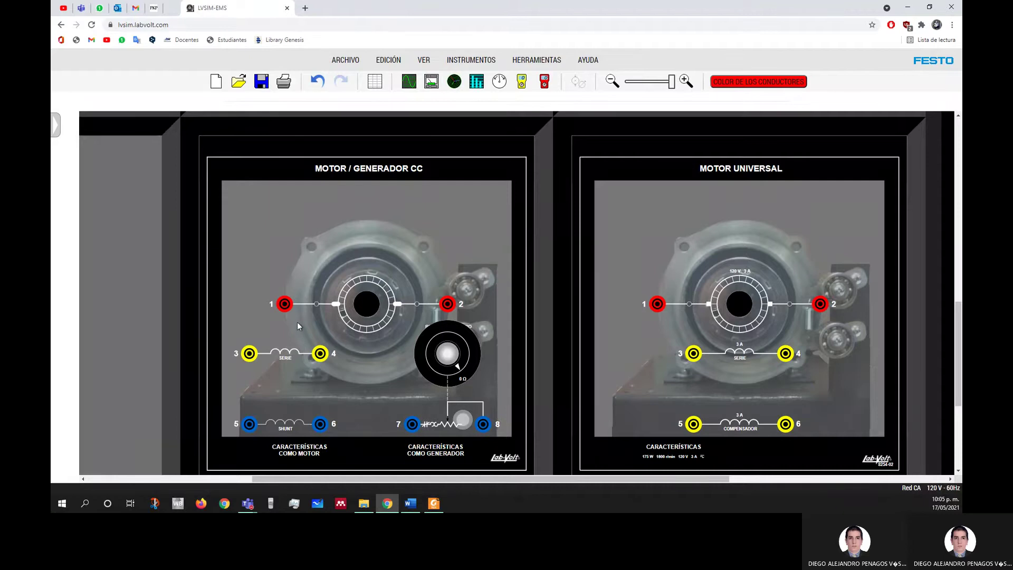
Delete the Motor Universal module from the workspace
scroll(289, 322, "down", 1)
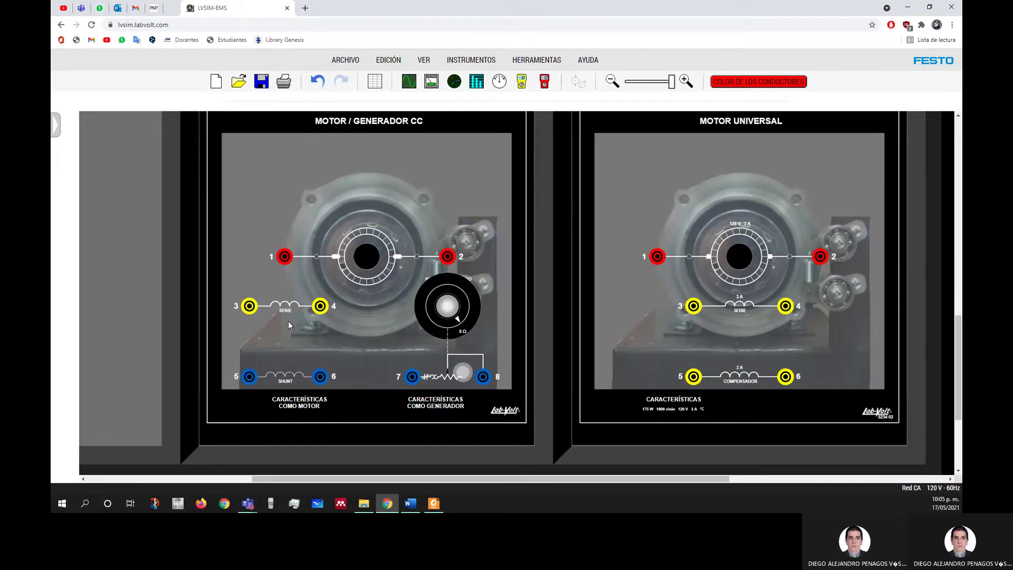
right_click(625, 158)
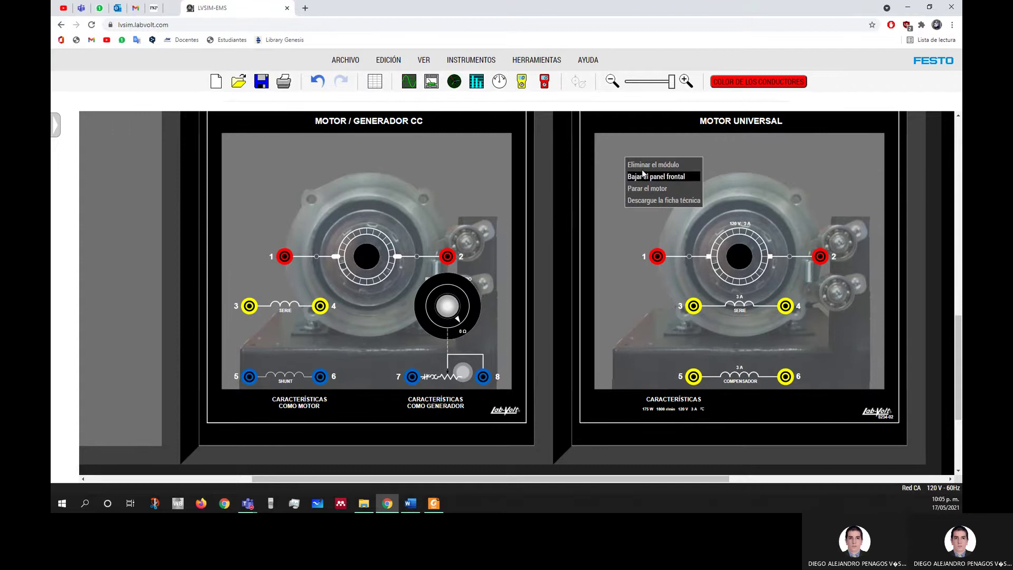
left_click(642, 164)
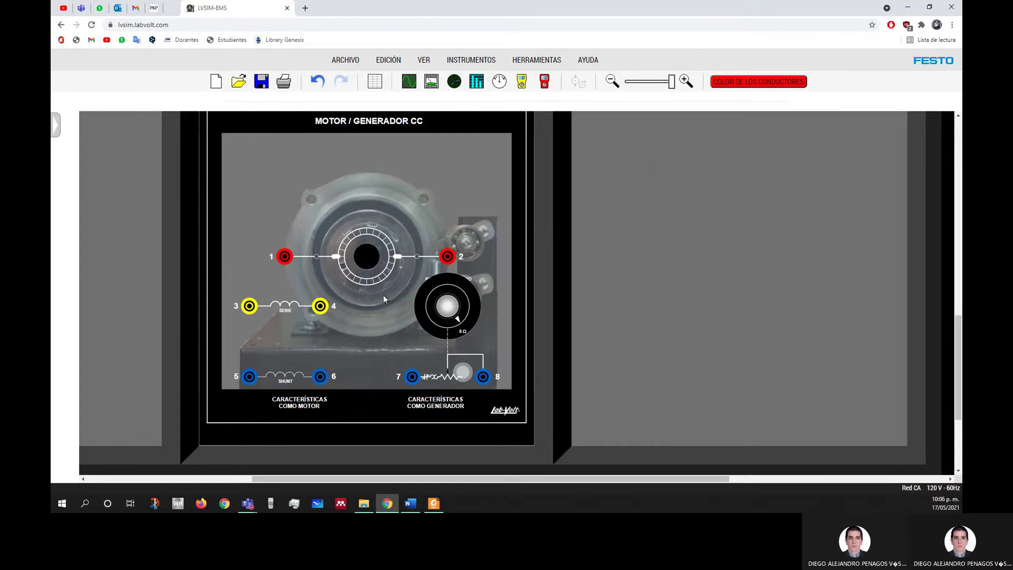
Connect armature terminal 1 to shunt terminal 5 on the Motor / Generador CC module, and curve the lead outward clear of the series terminals
left_click_drag(601, 475, 556, 477)
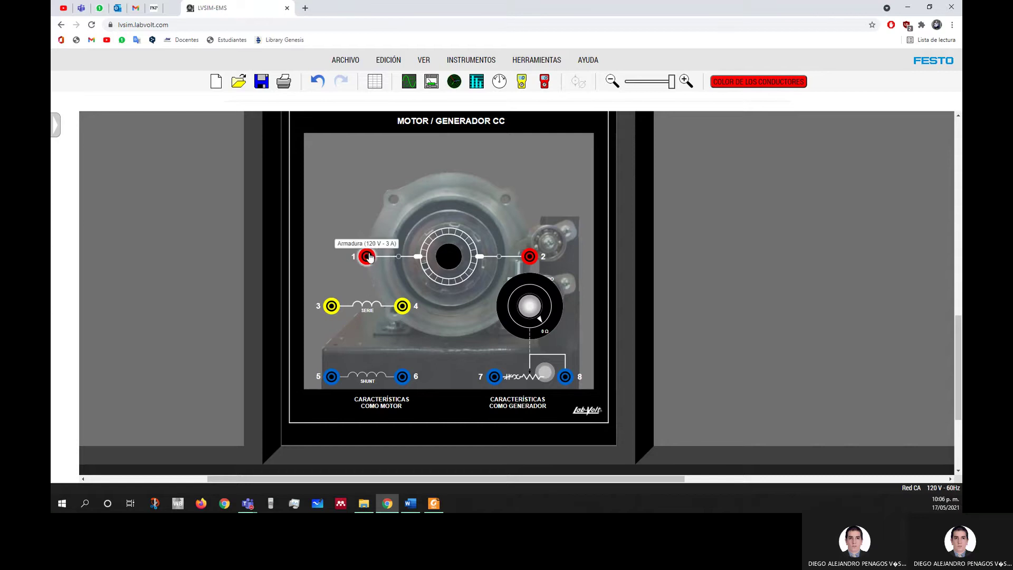
left_click_drag(369, 256, 331, 376)
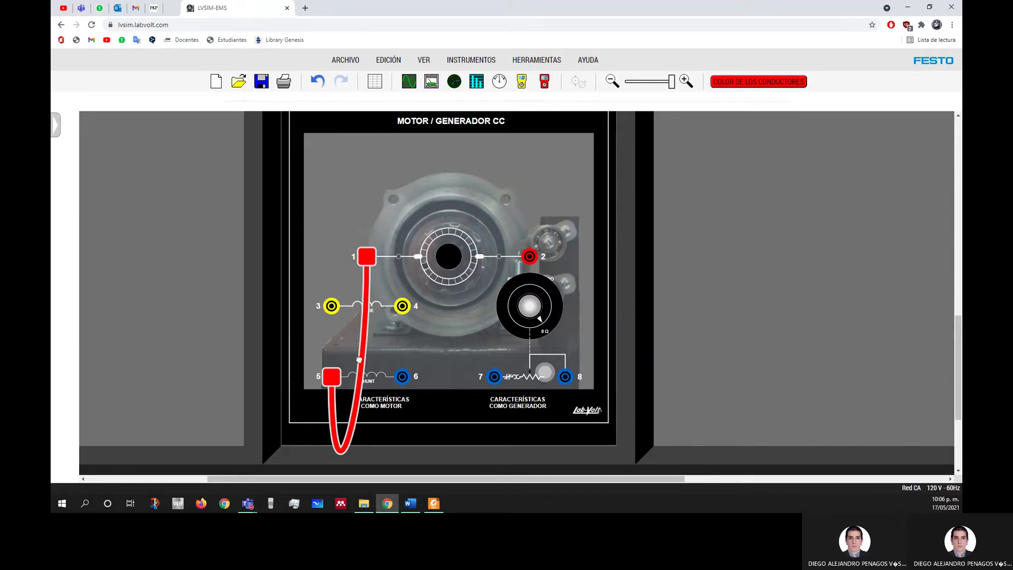
left_click_drag(361, 369, 298, 146)
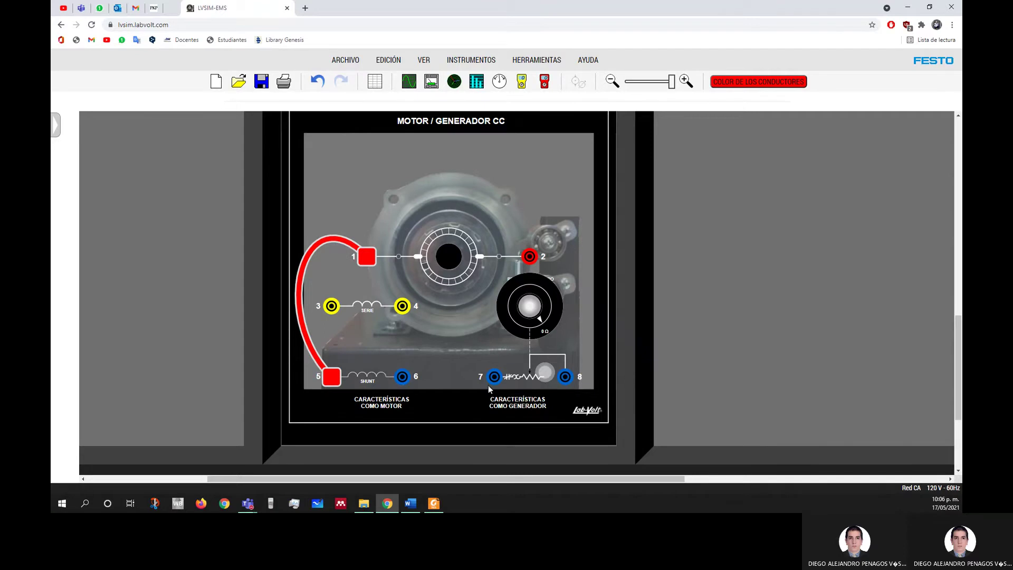
Connect shunt terminal 6 to field rheostat terminal 7 with a red lead, and flatten the lead's curve
left_click_drag(402, 380, 491, 383)
scroll(464, 404, "down", 1)
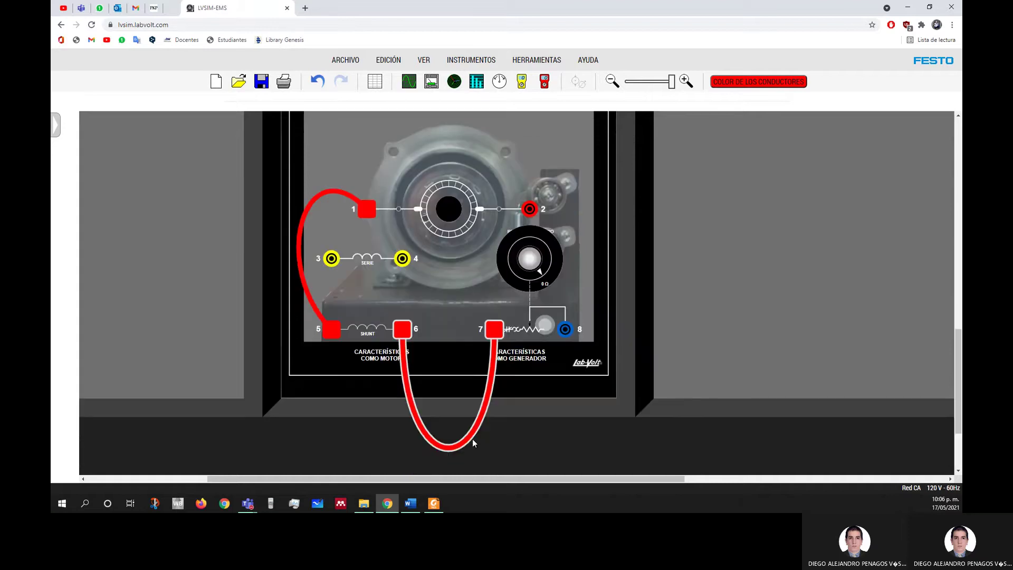
left_click_drag(451, 373, 455, 310)
scroll(445, 426, "up", 1)
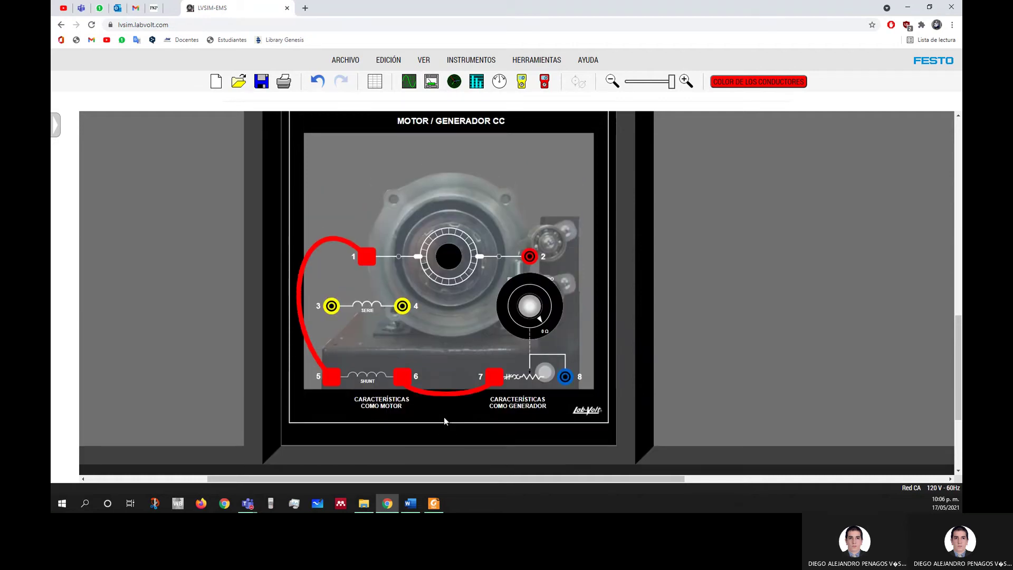
Change the conductor color from the palette to bright turquoise, 00ffd9, after trying a darker shade
left_click(745, 87)
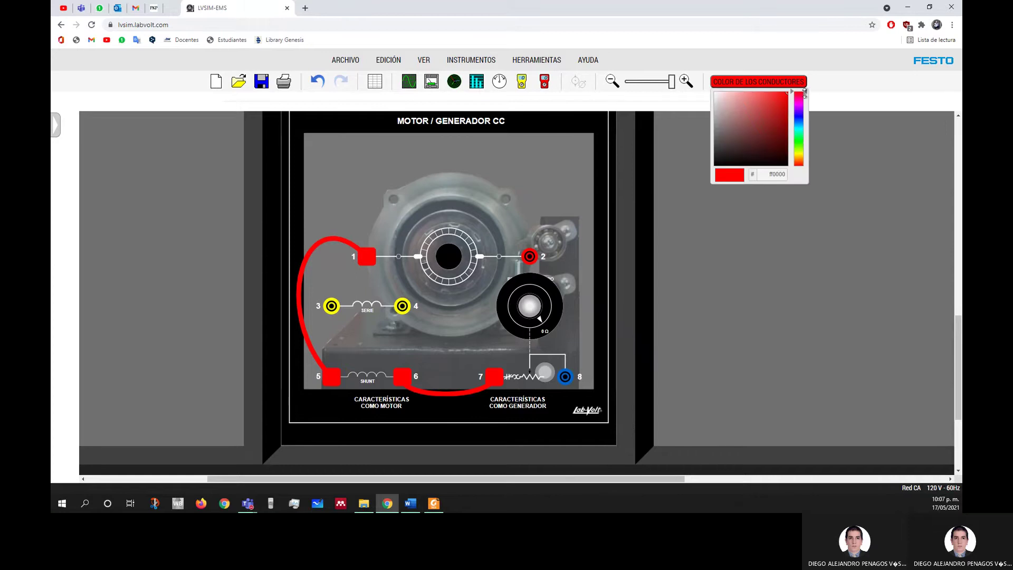
left_click_drag(804, 93, 803, 130)
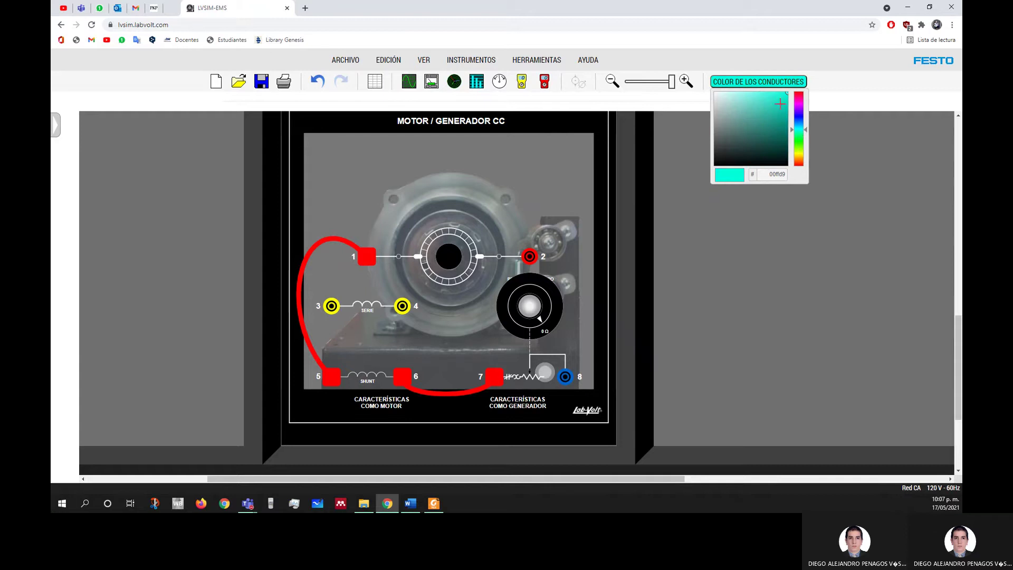
left_click_drag(773, 102, 732, 143)
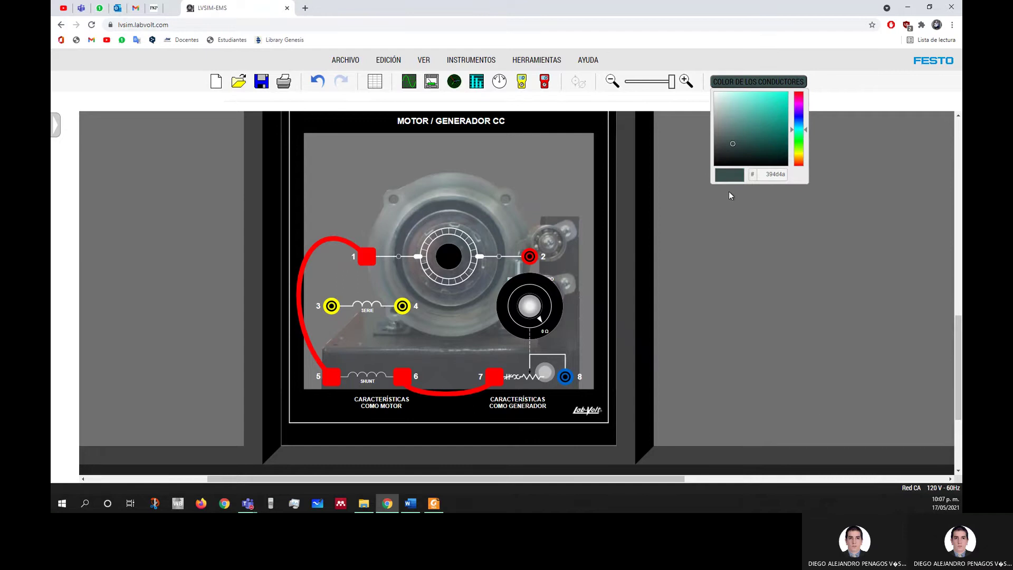
left_click_drag(731, 145, 788, 91)
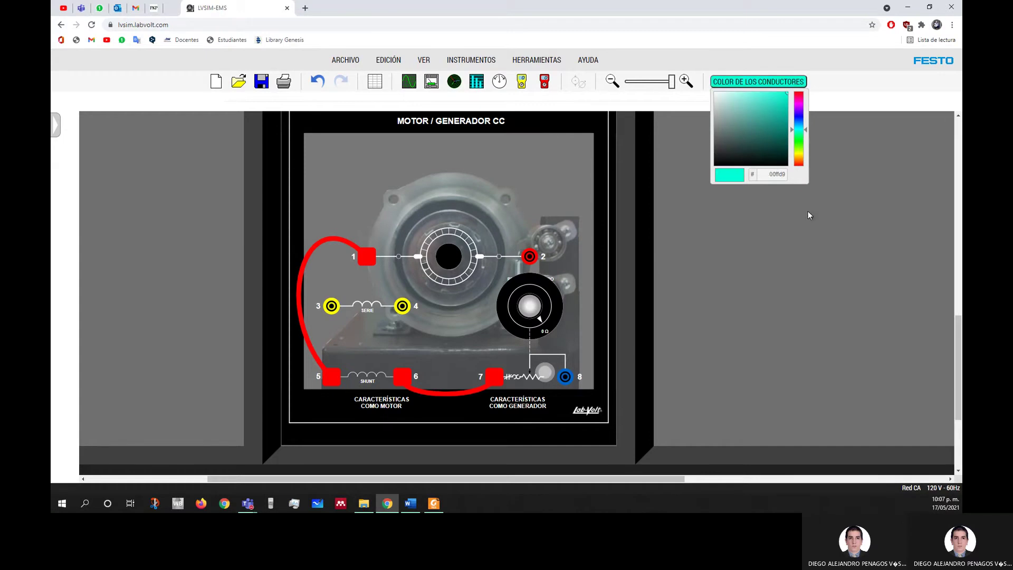
Connect field rheostat terminal 8 to armature terminal 2 with a turquoise lead, and curve it outward around the rheostat knob
left_click(564, 379)
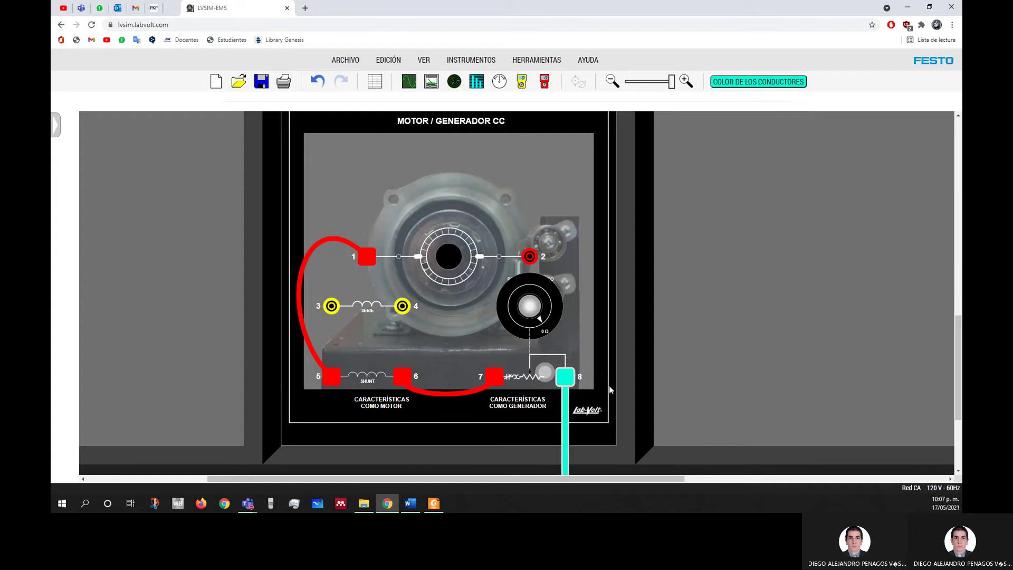
scroll(567, 362, "down", 1)
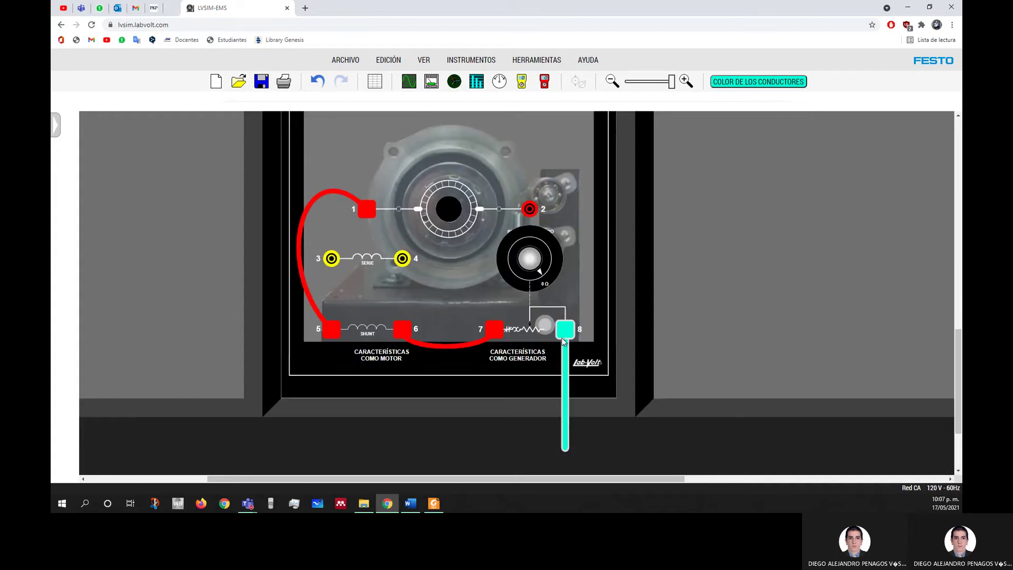
left_click_drag(563, 331, 530, 209)
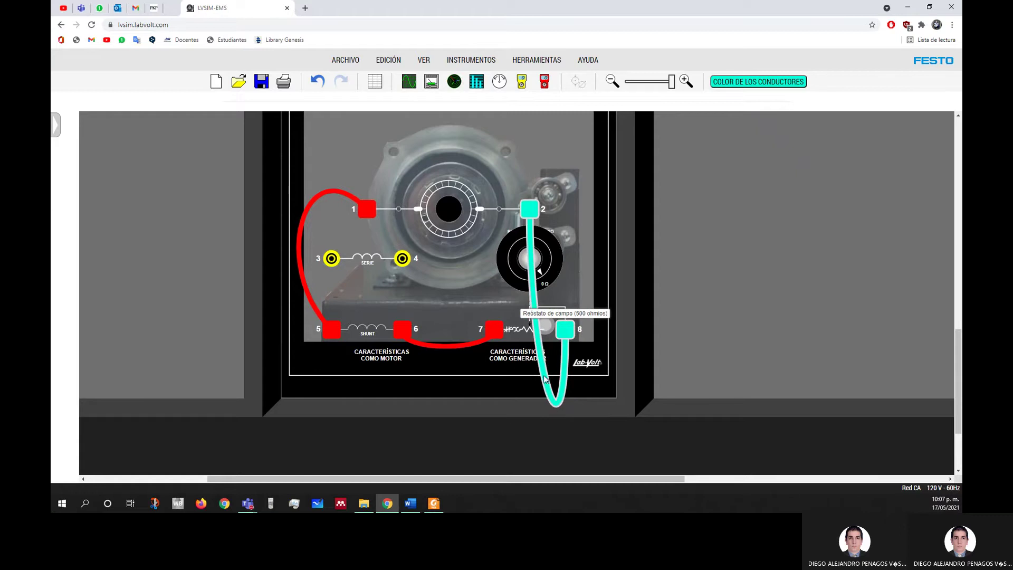
left_click_drag(544, 380, 616, 150)
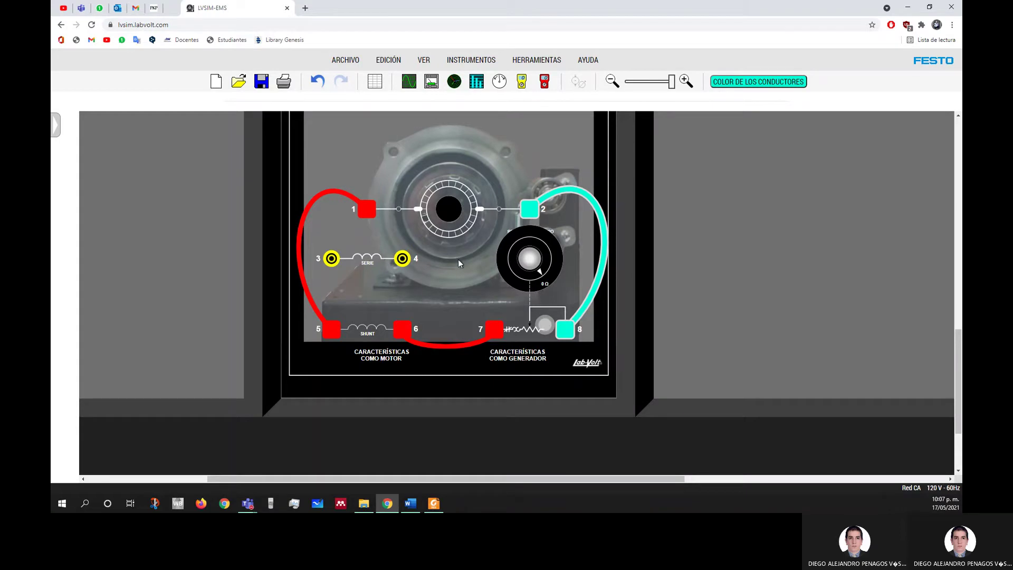
Delete all three leads wired between the armature, shunt and field rheostat terminals on the Motor / Generador CC module
scroll(458, 255, "up", 1)
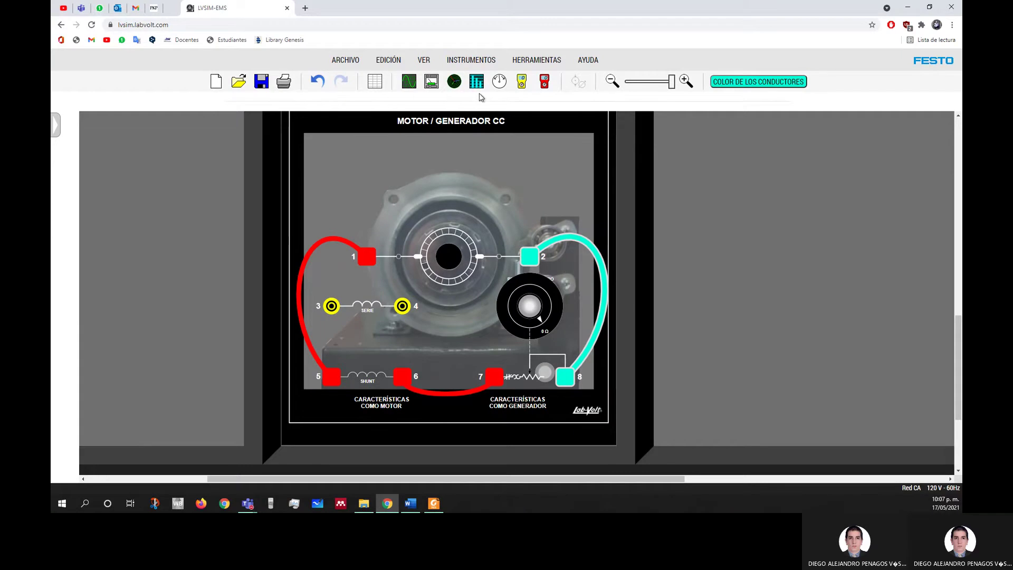
right_click(356, 247)
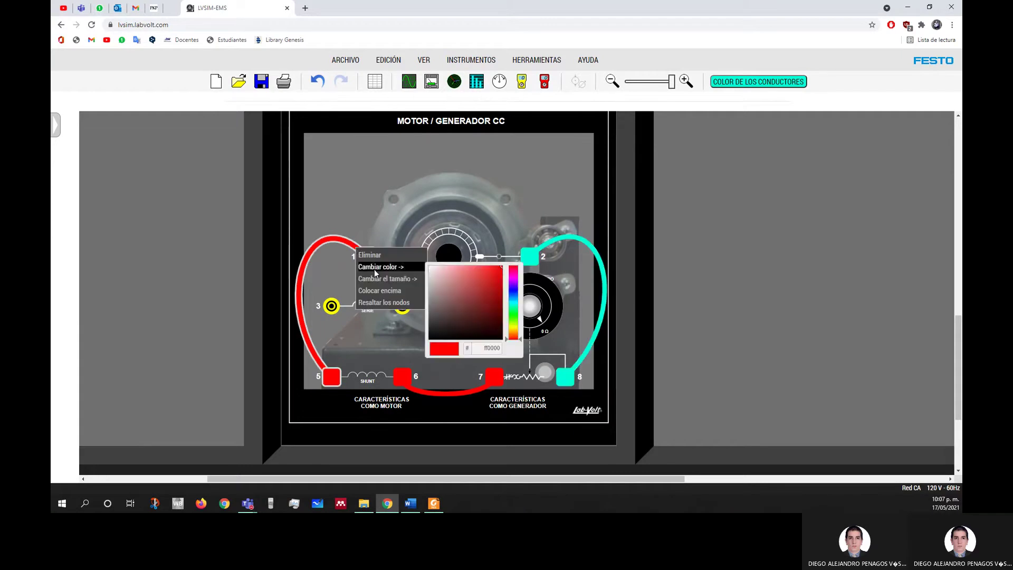
left_click(365, 255)
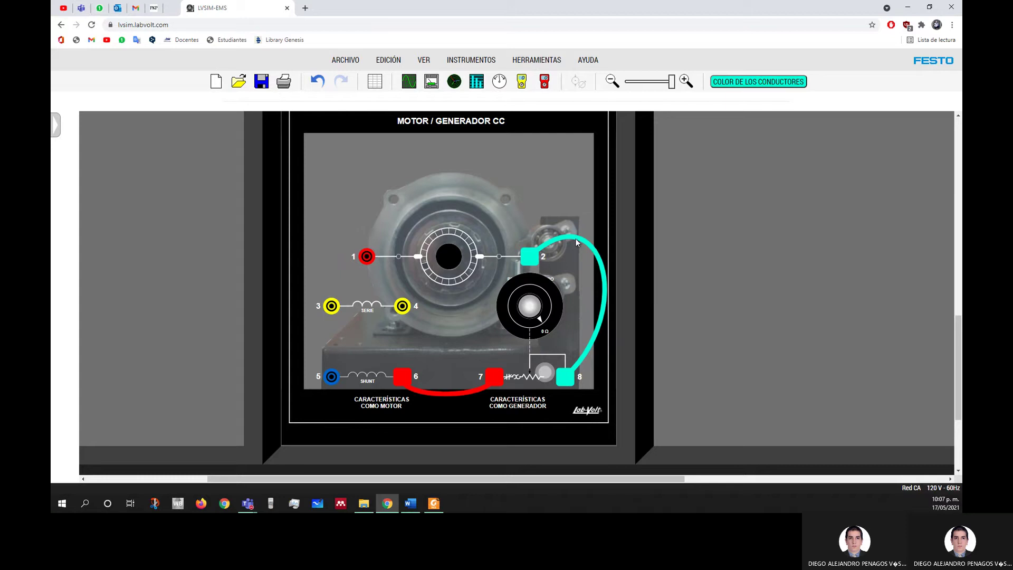
right_click(577, 243)
left_click(584, 251)
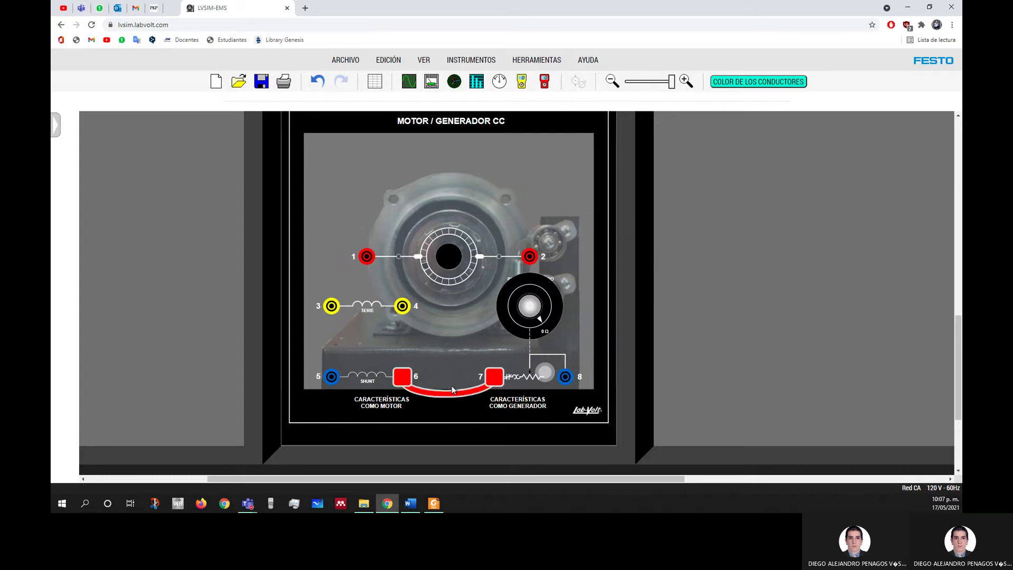
key("Delete")
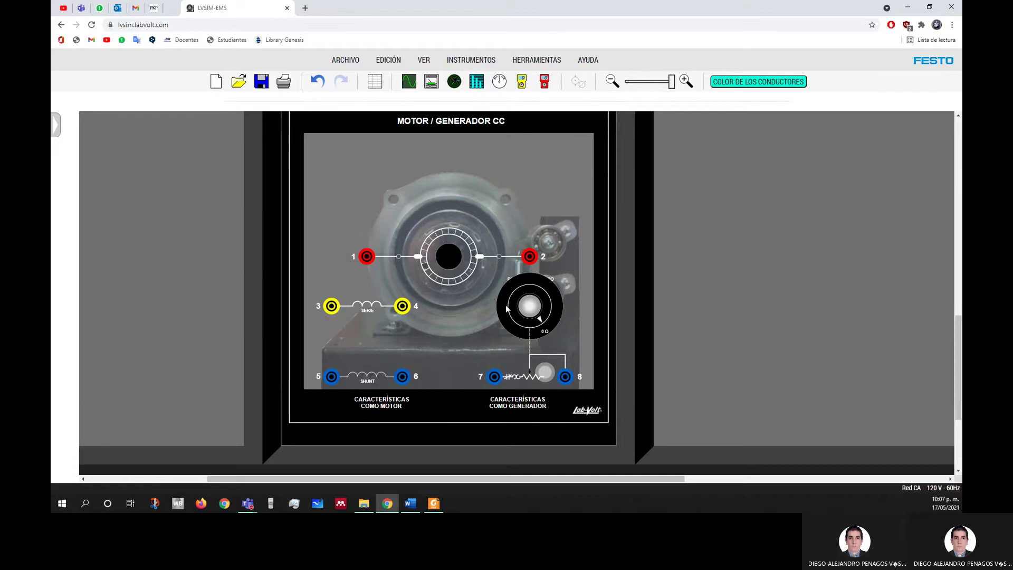
Add a multimeter to the workbench and frame it together with the Motor / Generador CC module
left_click(523, 83)
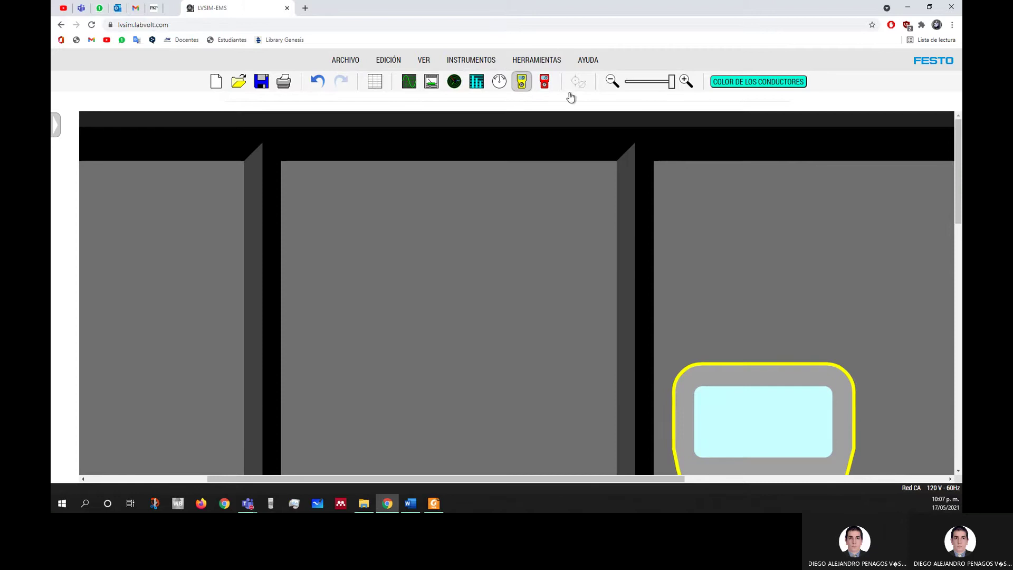
left_click_drag(671, 82, 635, 89)
left_click_drag(624, 244, 640, 425)
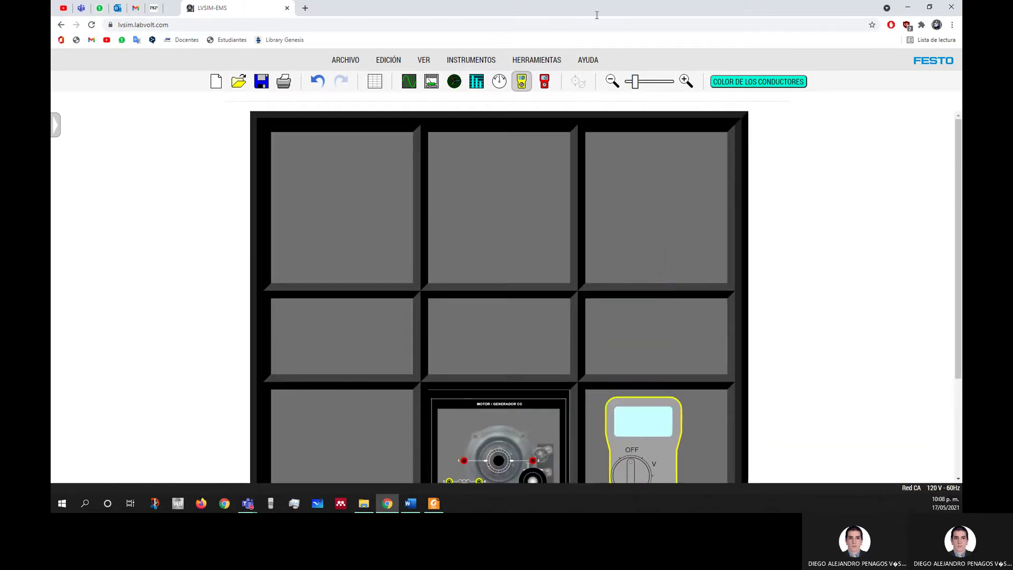
left_click_drag(644, 80, 665, 82)
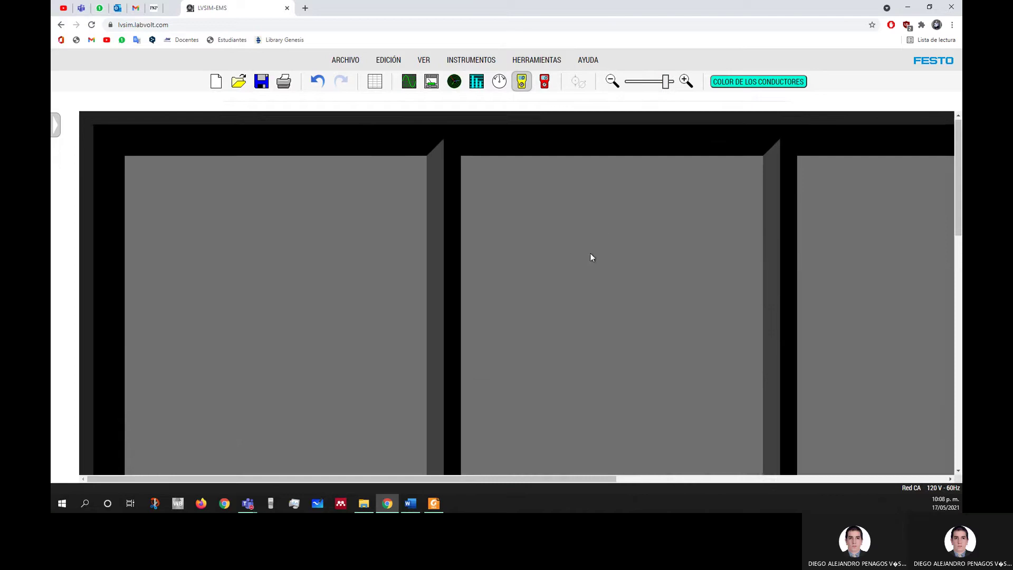
scroll(592, 249, "down", 5)
scroll(592, 248, "down", 3)
scroll(591, 246, "up", 1)
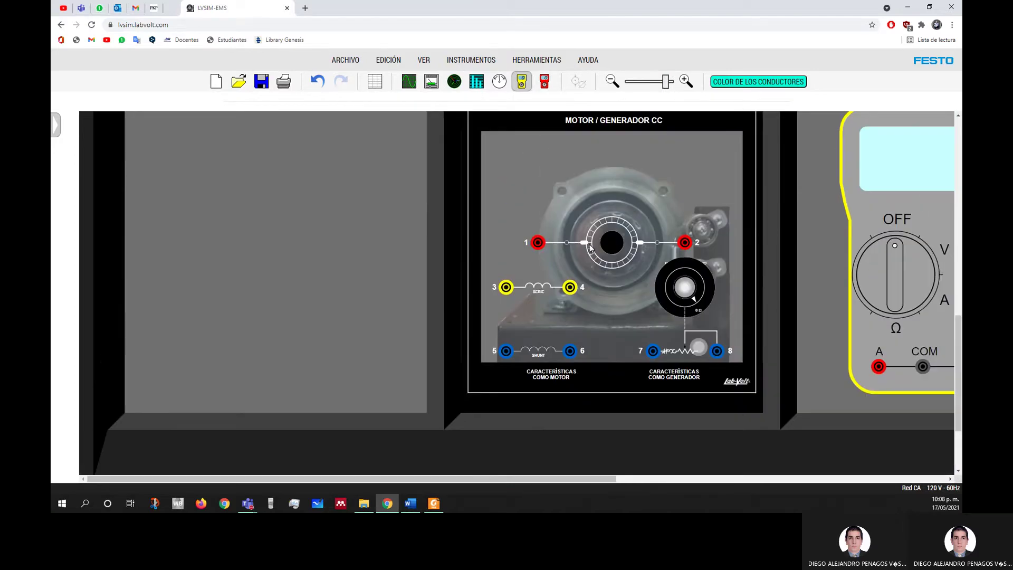
left_click_drag(457, 481, 606, 480)
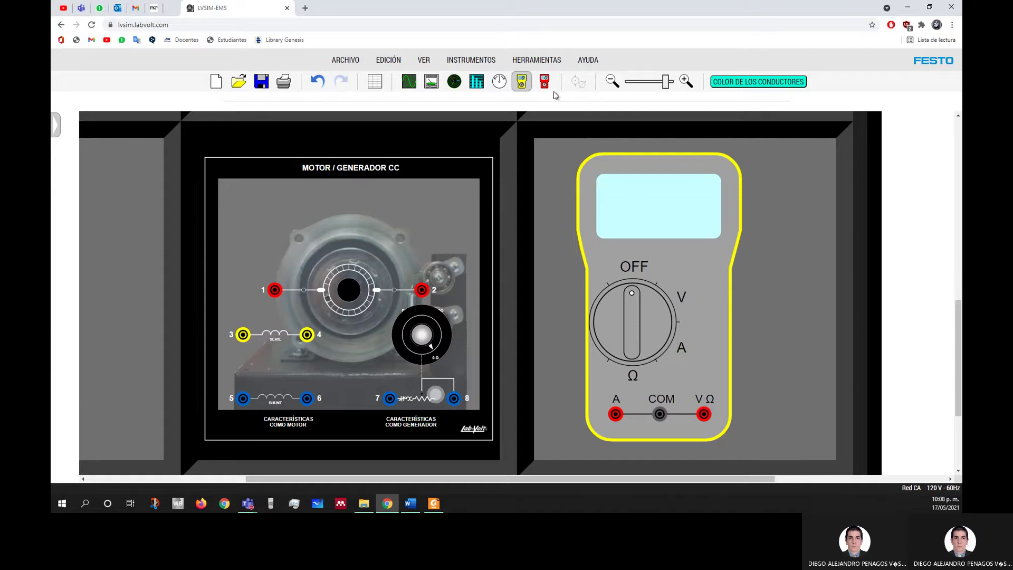
Set the conductor color to white, and connect the multimeter's COM to rheostat terminal 7 and V Ω to terminal 8
left_click(742, 82)
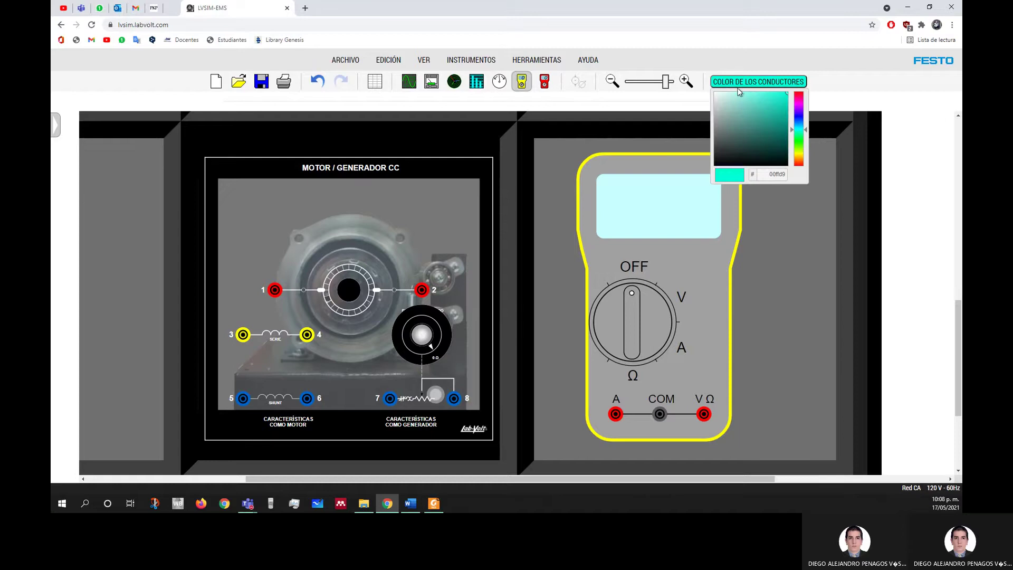
left_click(797, 137)
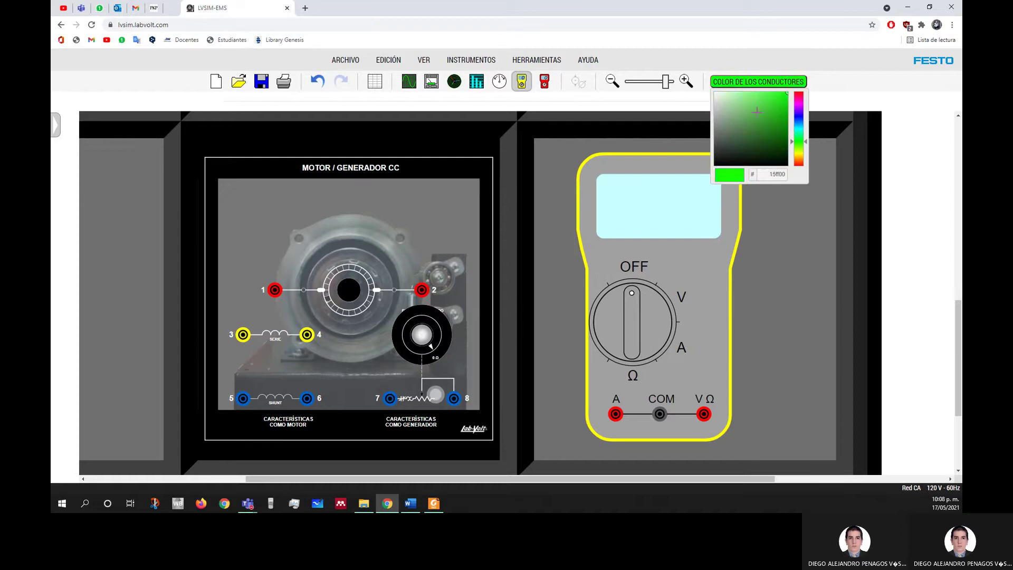
left_click(716, 93)
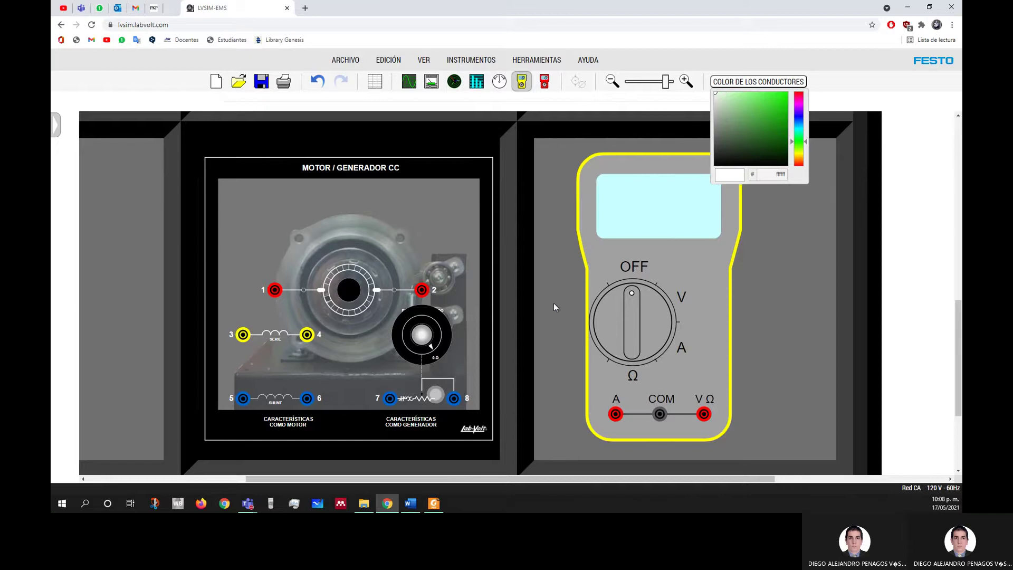
left_click_drag(662, 415, 388, 405)
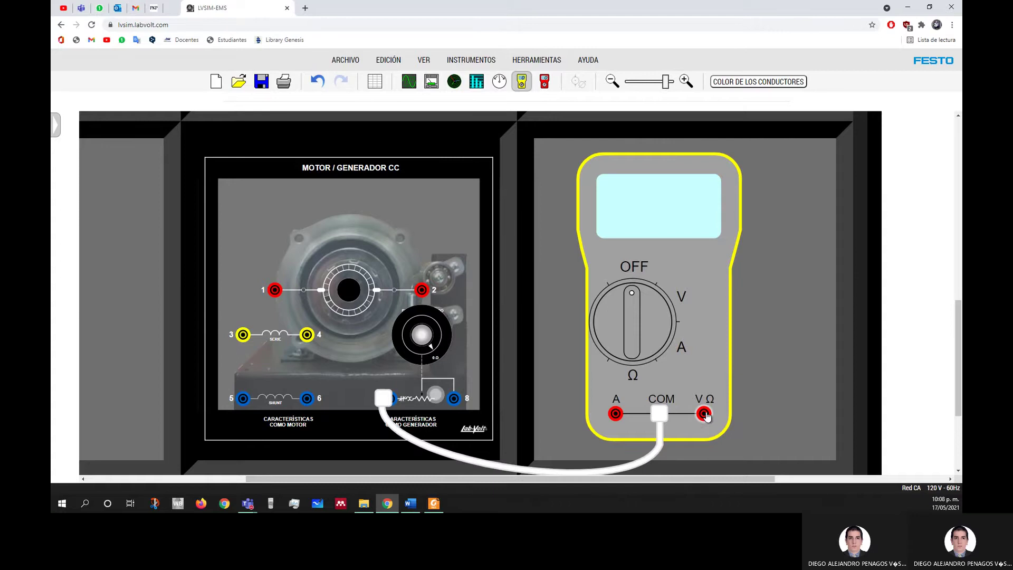
left_click_drag(703, 416, 453, 398)
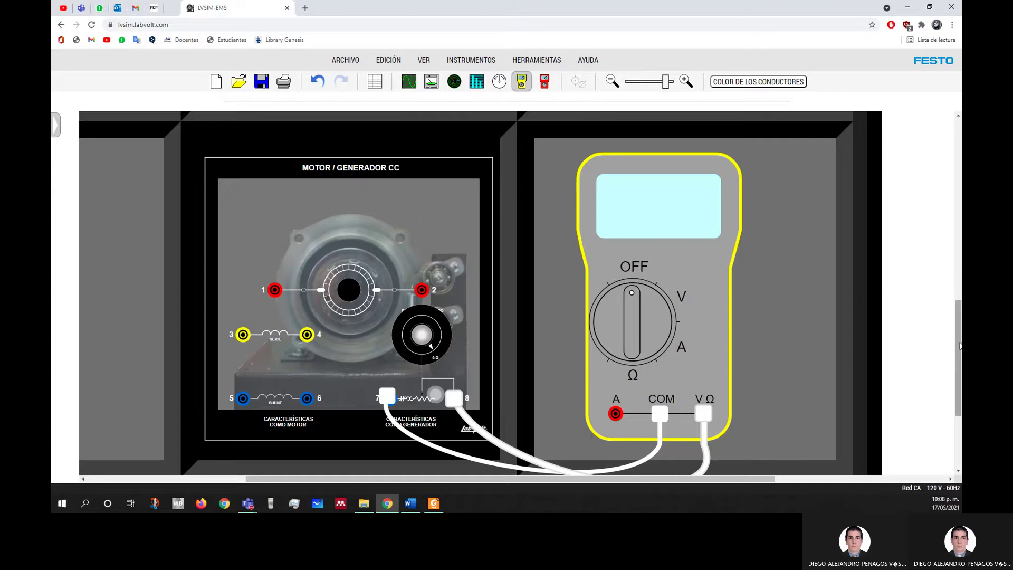
left_click_drag(959, 343, 960, 352)
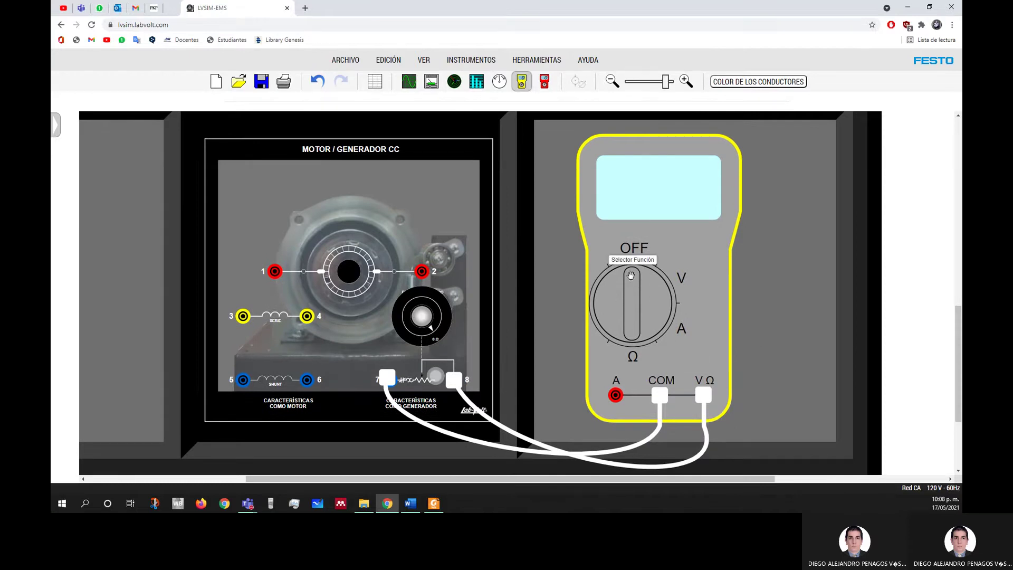
Set the multimeter's function selector to Ω, passing through the V and A positions
left_click(656, 286)
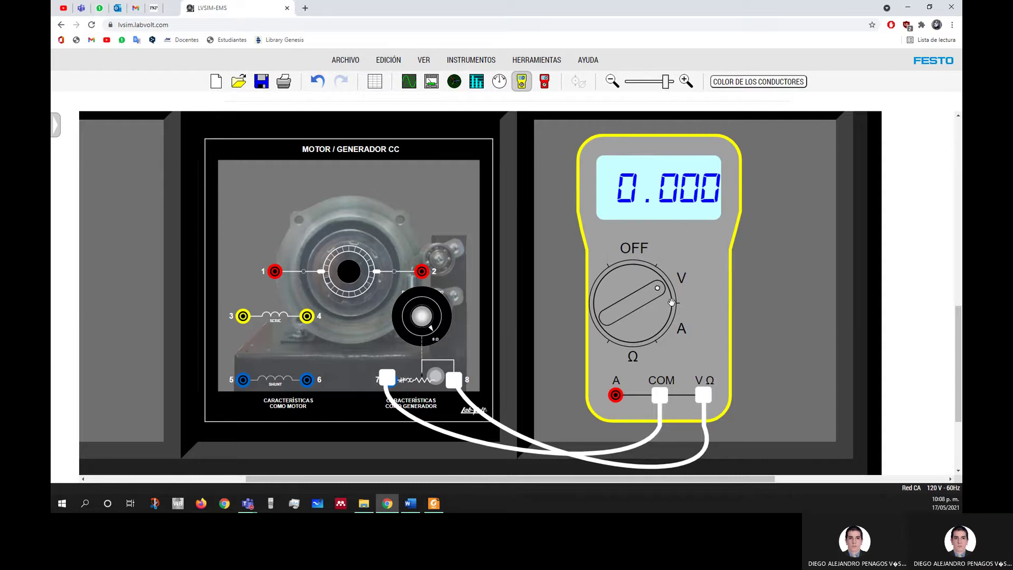
left_click(669, 336)
left_click(622, 359)
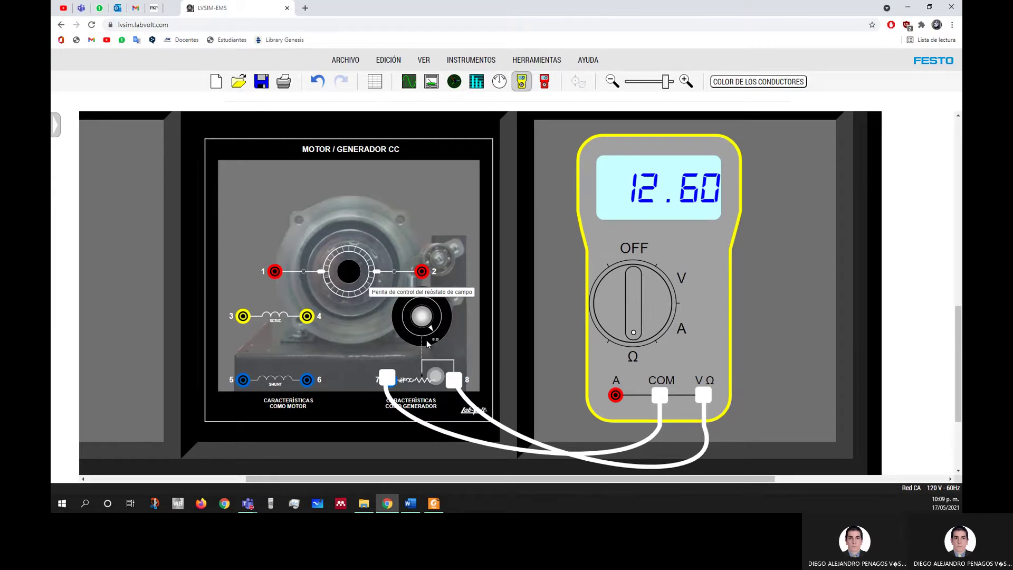
Turn the field rheostat knob from the 0 Ω end to the opposite end of its travel, and curve the meter leads downward
left_click(685, 81)
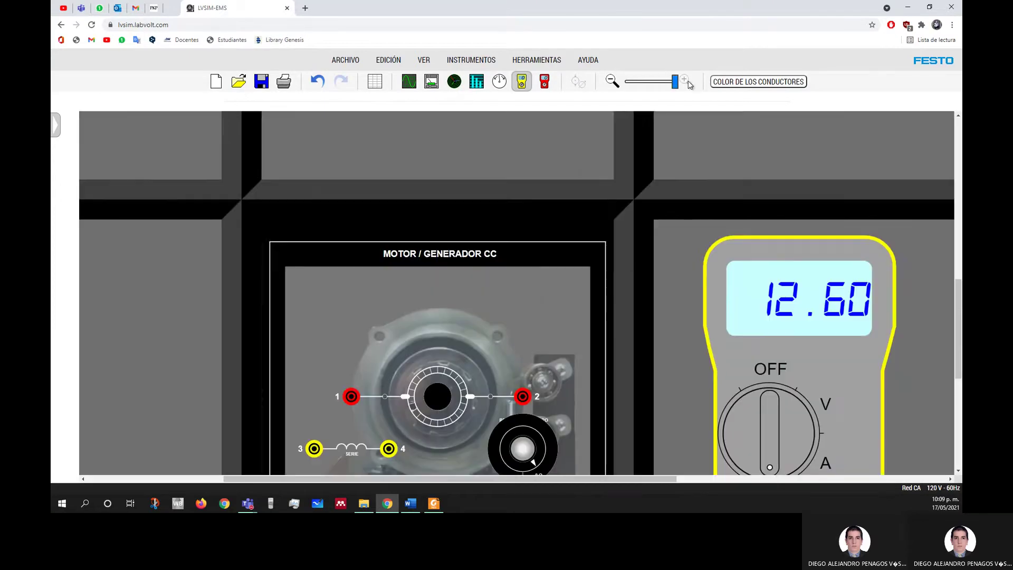
scroll(613, 304, "down", 2)
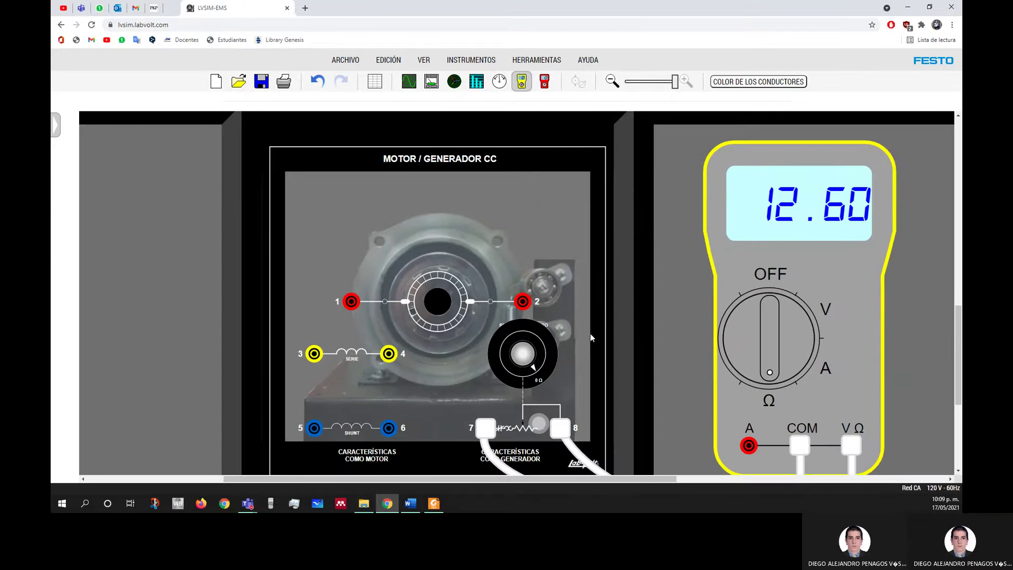
scroll(571, 336, "down", 2)
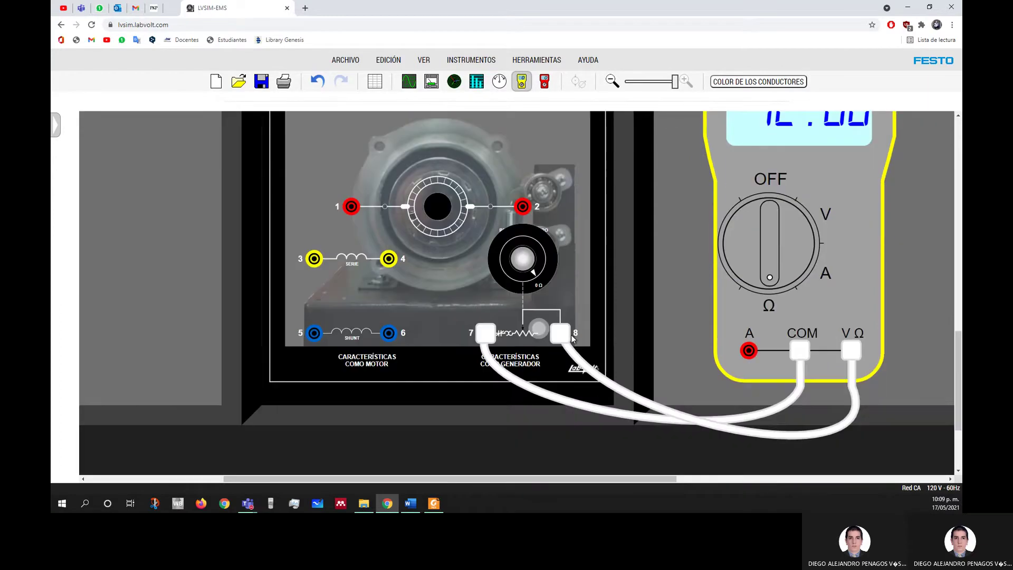
scroll(571, 336, "up", 1)
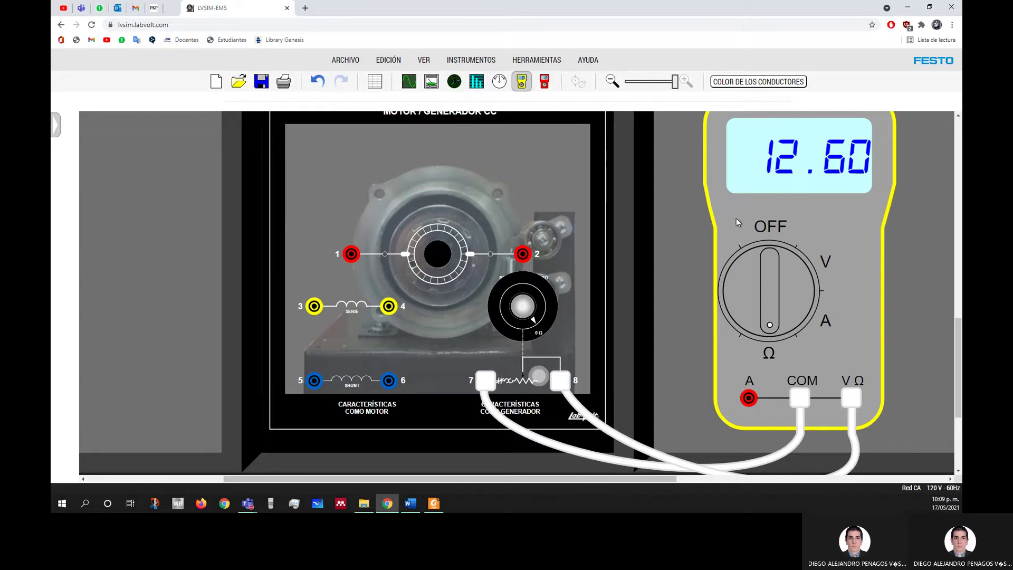
key("F11")
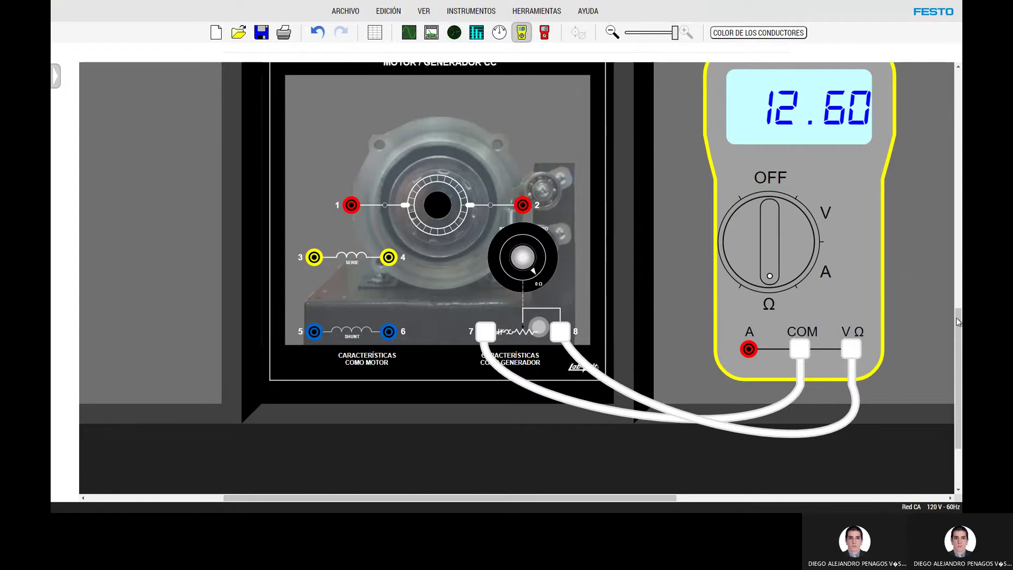
left_click_drag(955, 318, 957, 305)
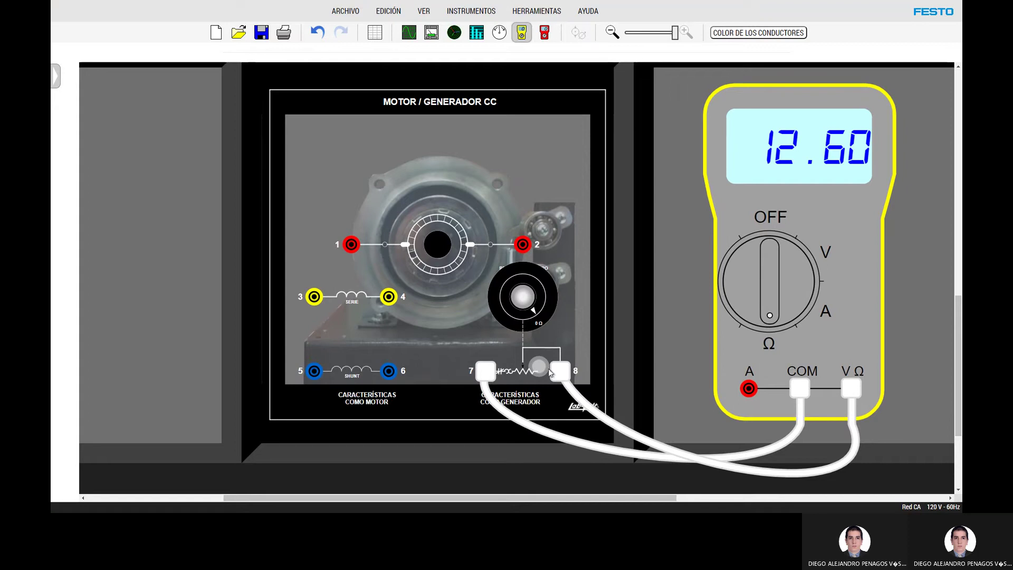
left_click_drag(528, 304, 576, 295)
left_click_drag(513, 307, 523, 301)
right_click(524, 304)
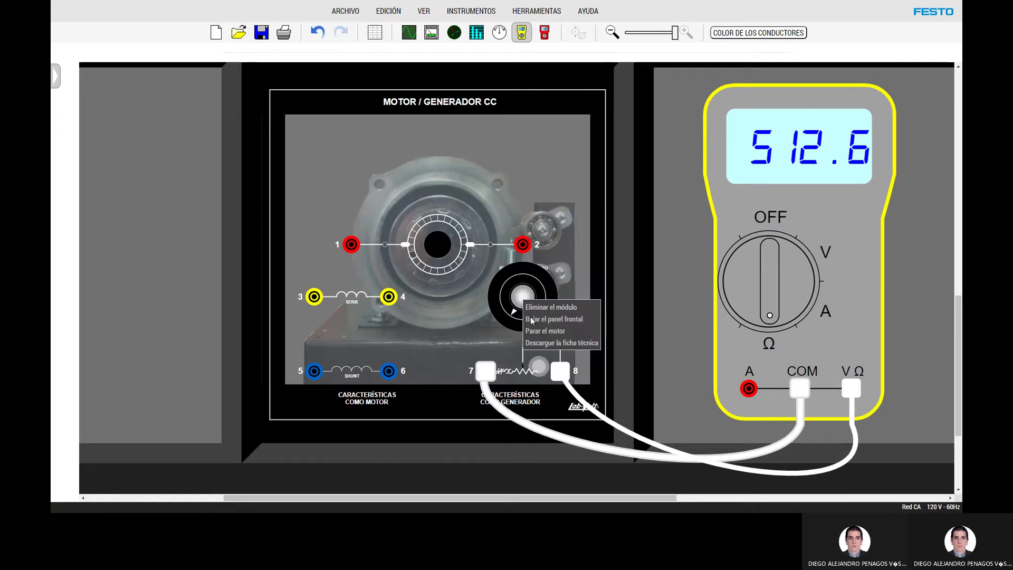
left_click(490, 281)
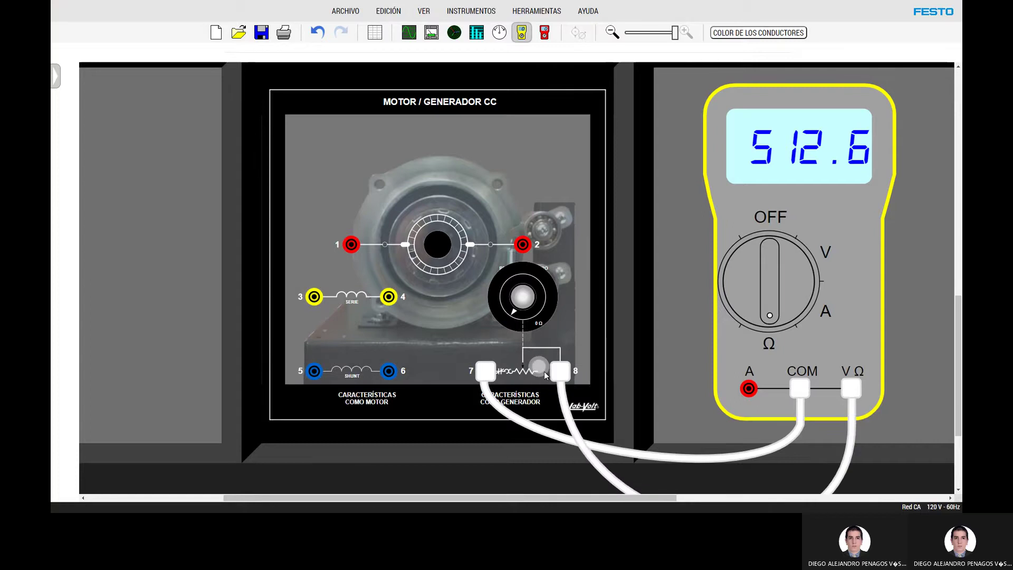
mouse_move(485, 370)
left_mouse_down()
mouse_move(525, 373)
mouse_move(488, 377)
left_mouse_up()
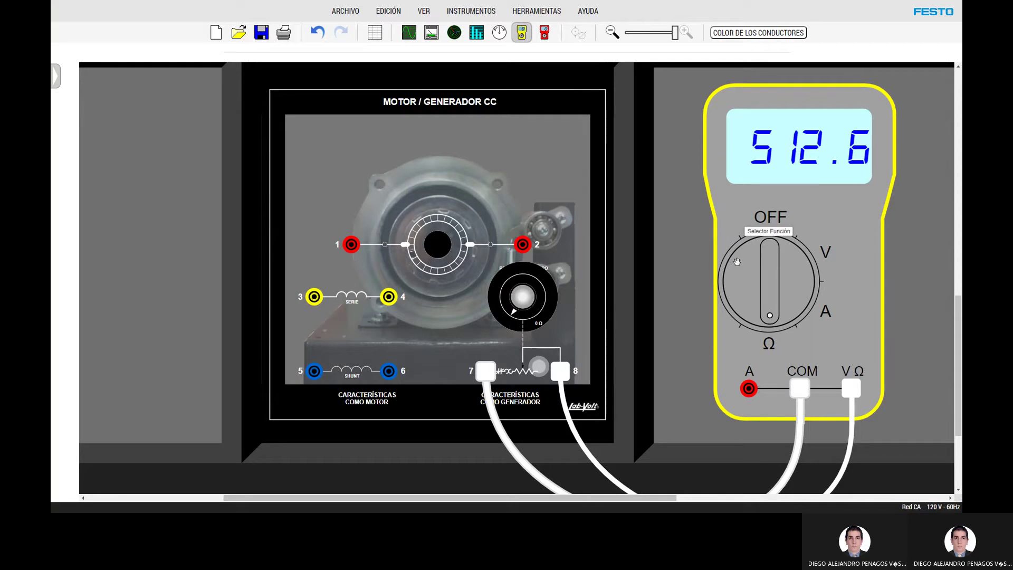
Open the Aparatos de medición window, move it over the motor module to view its meters, and close it
left_click(431, 32)
left_click_drag(262, 10, 538, 160)
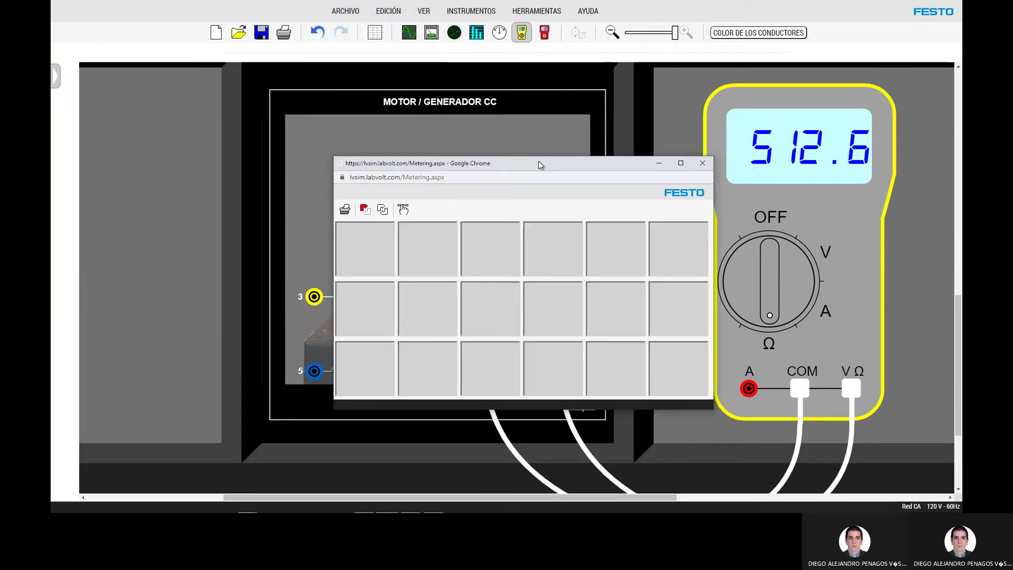
left_click_drag(448, 164, 427, 120)
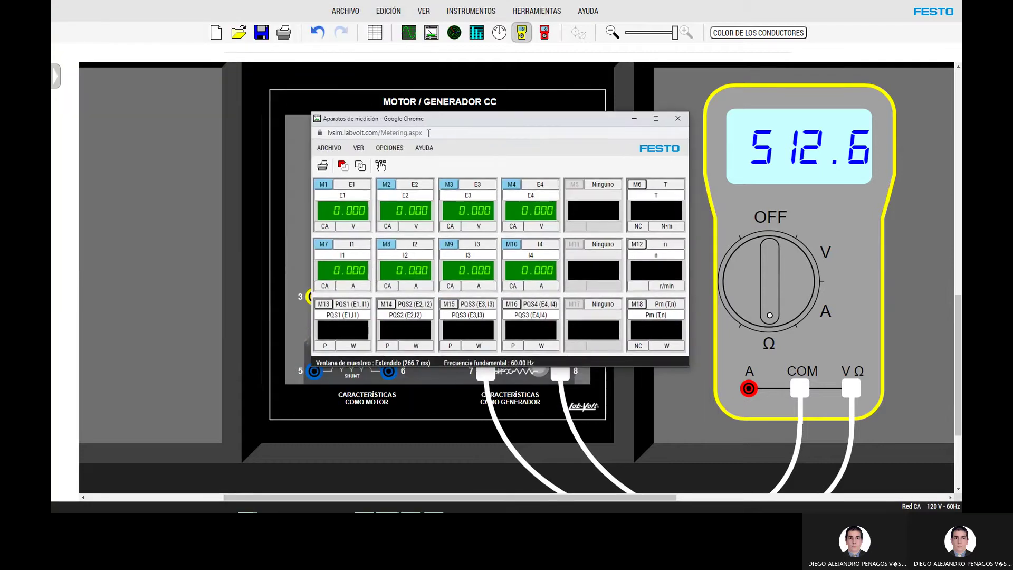
left_click(679, 118)
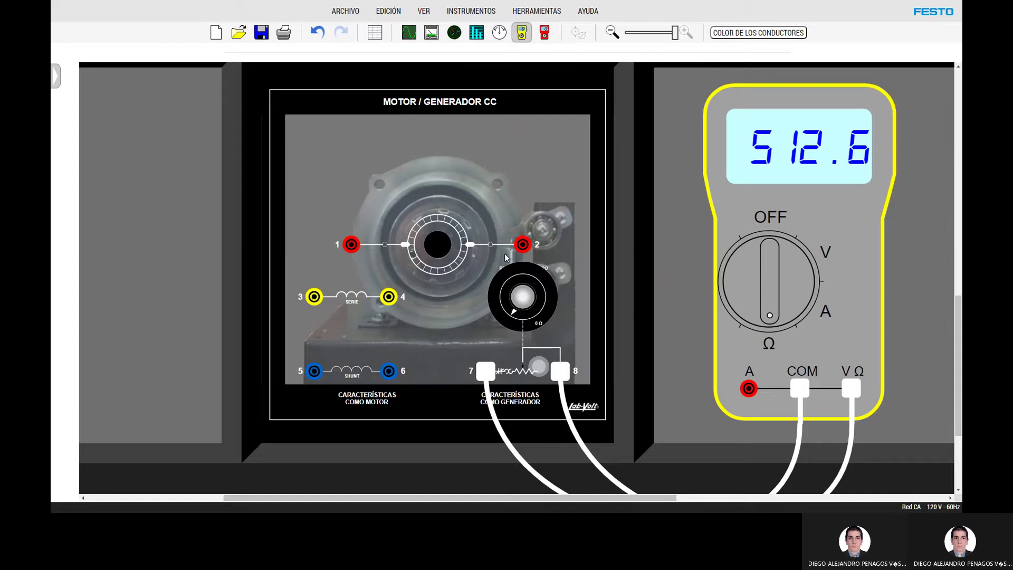
Delete both white leads between the multimeter and field rheostat terminals 7 and 8
right_click(799, 432)
left_click(844, 439)
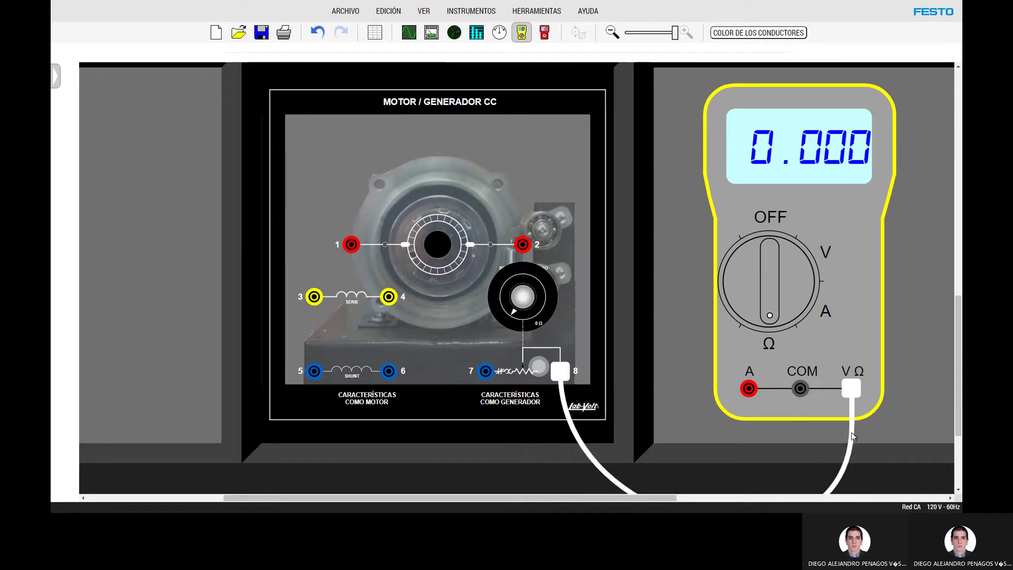
left_click(853, 438)
key("Delete")
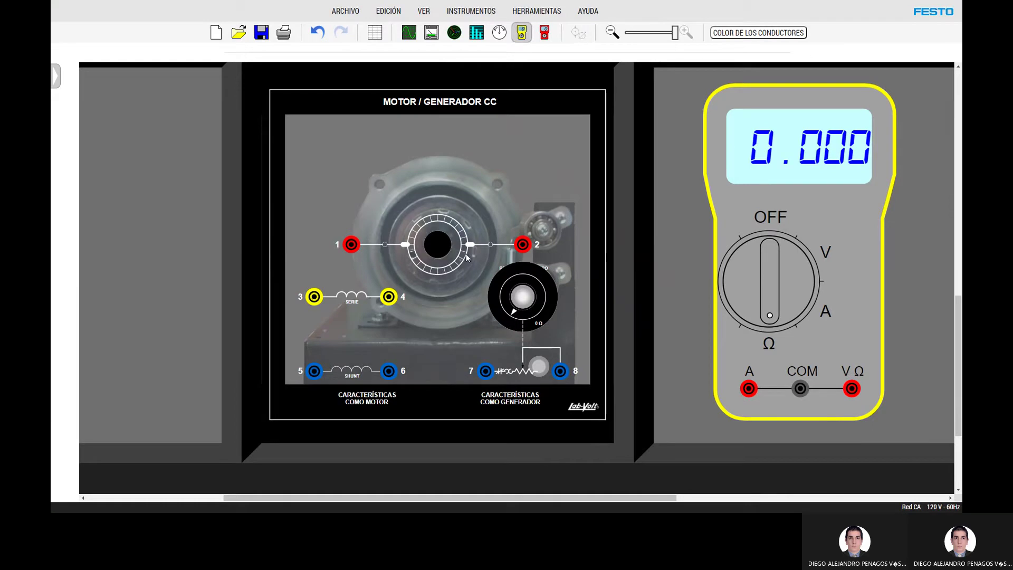
Set the conductor color to green, and reconnect the multimeter's COM to rheostat terminal 7 and V Ω to terminal 8
left_click(719, 33)
left_click(750, 62)
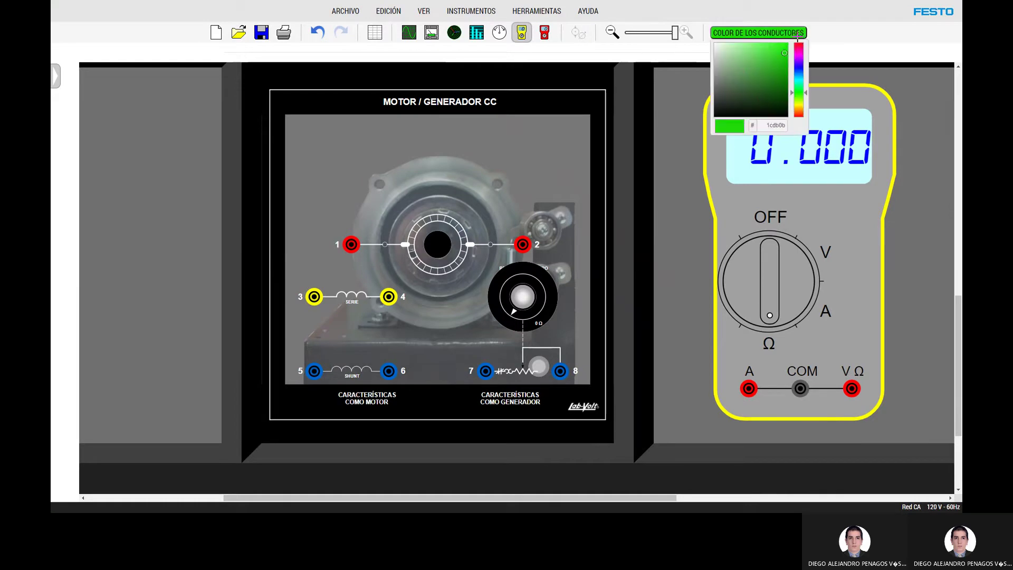
left_click_drag(800, 389, 485, 370)
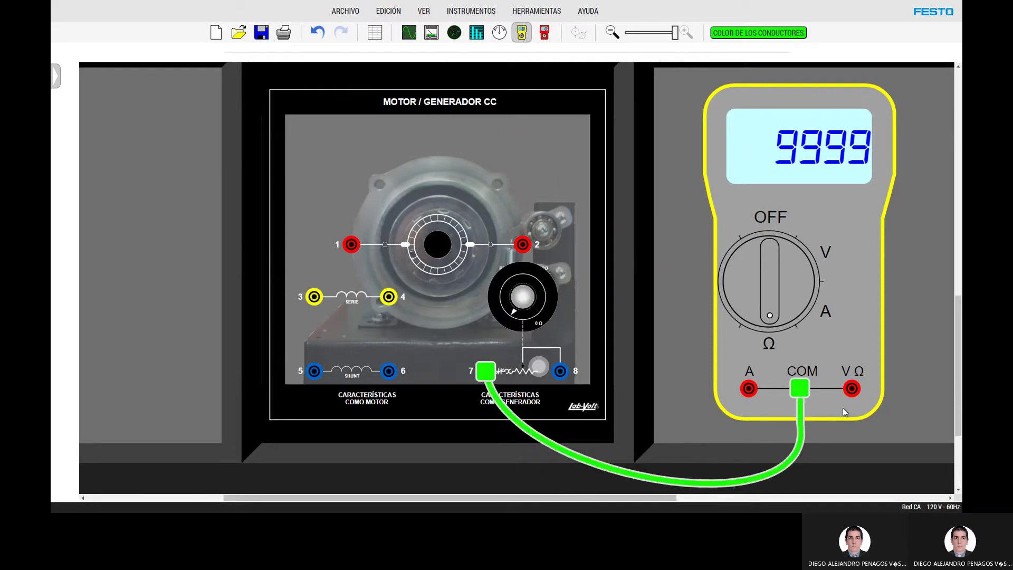
left_click_drag(850, 389, 560, 371)
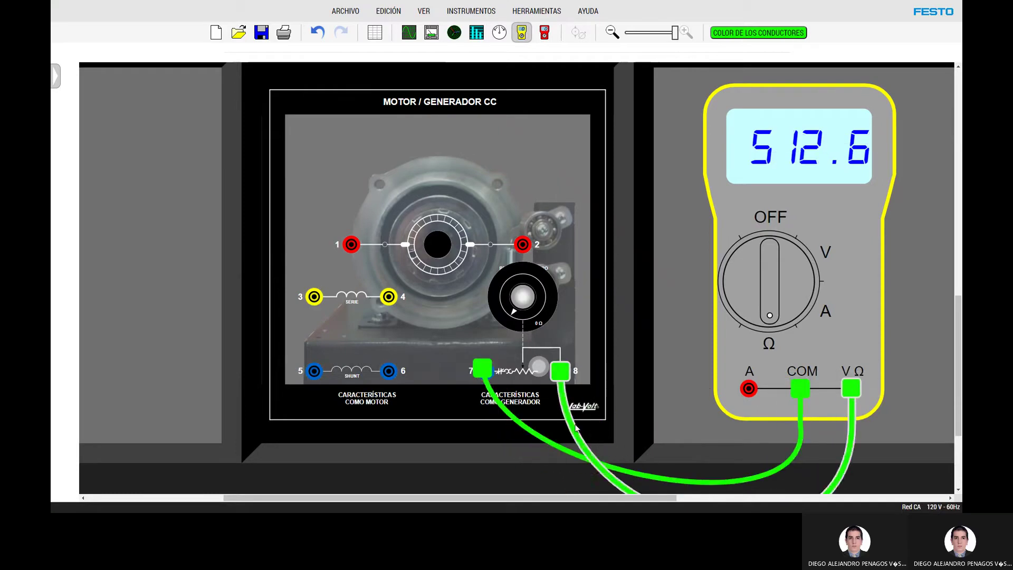
Hide the multimeter and wire the motor module's terminals 8 to 2, 7 to 6, and 5 to 1
left_click_drag(638, 341, 683, 357)
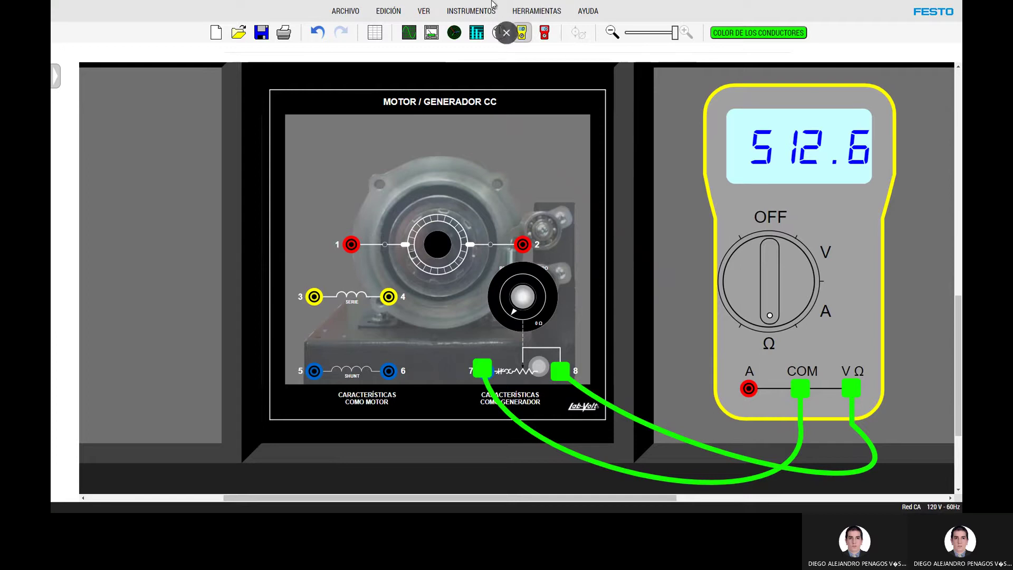
left_click(522, 32)
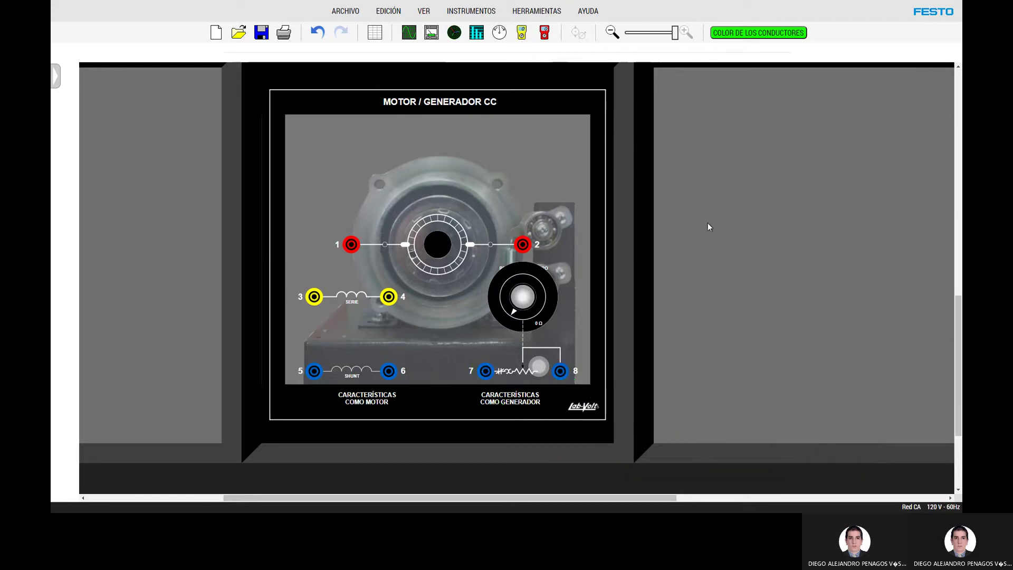
left_click_drag(565, 374, 522, 244)
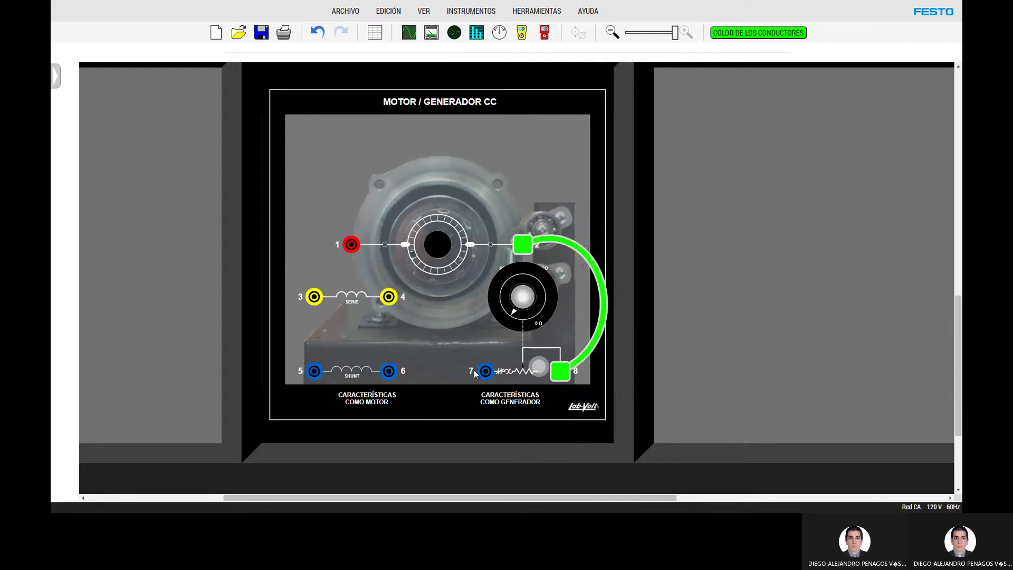
left_click_drag(475, 374, 389, 370)
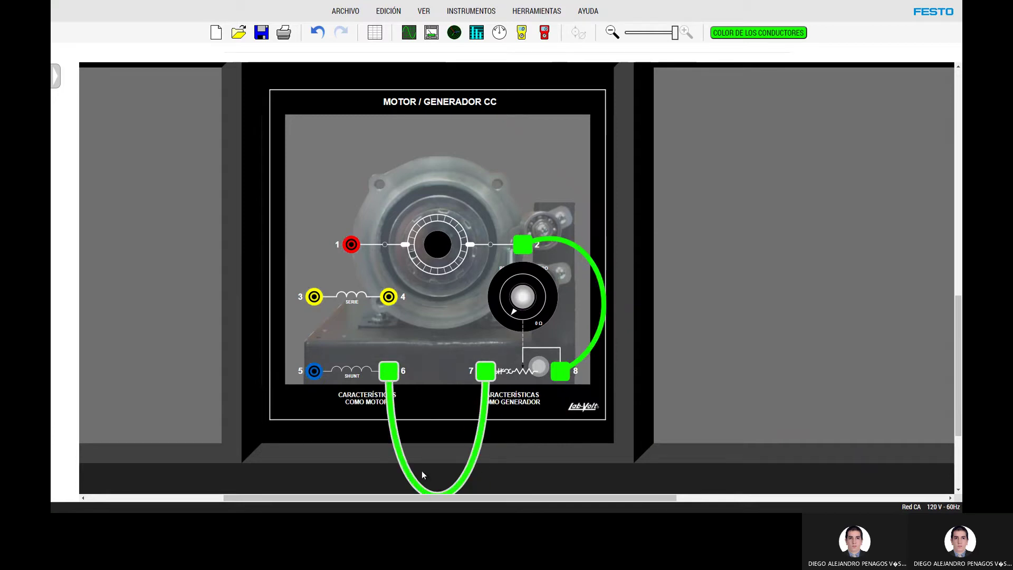
left_click_drag(314, 371, 351, 244)
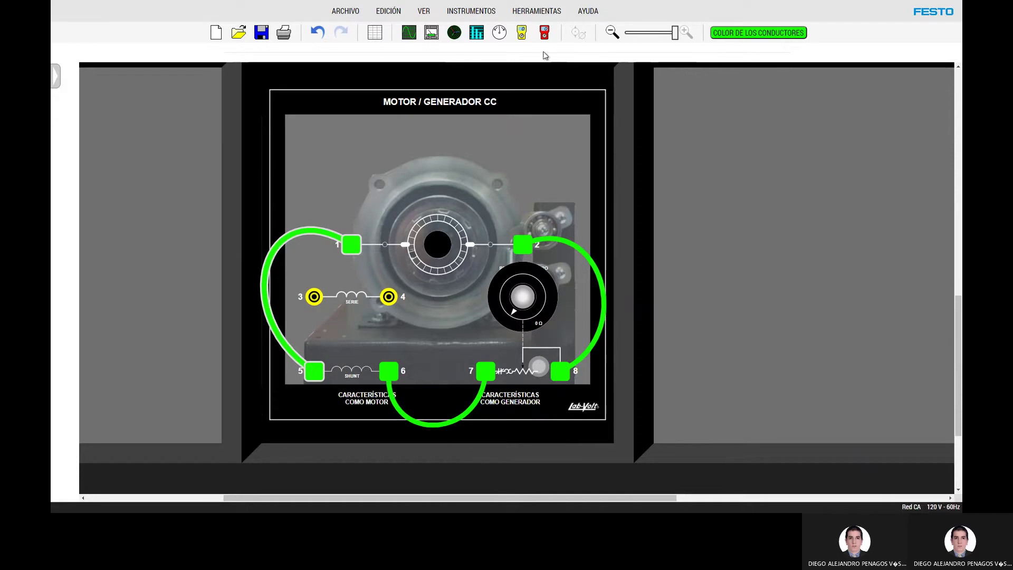
Display the multimeter across rheostat terminals 7 and 8 again, and shift it slightly beside the motor module
left_click(522, 36)
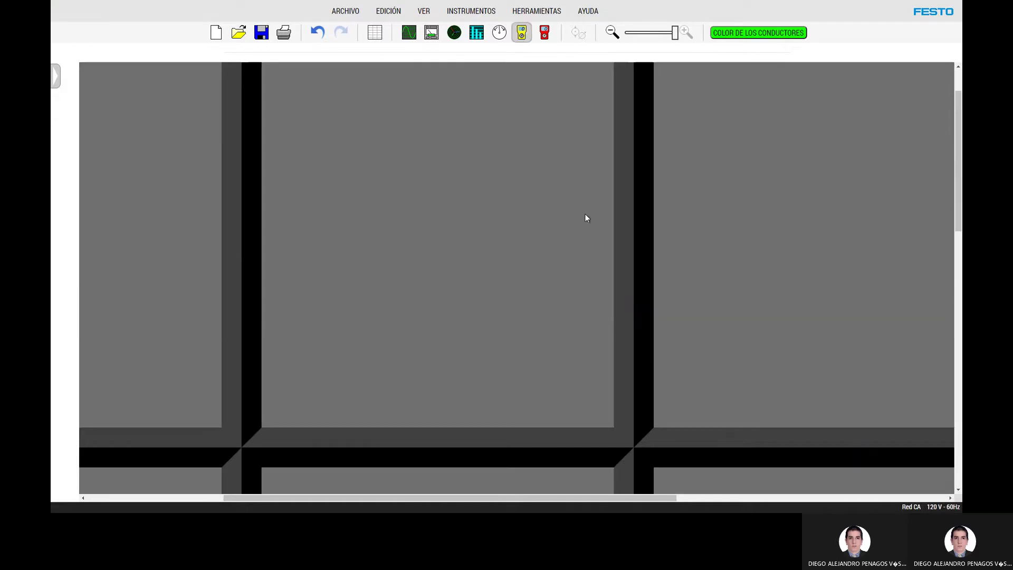
scroll(613, 233, "down", 5)
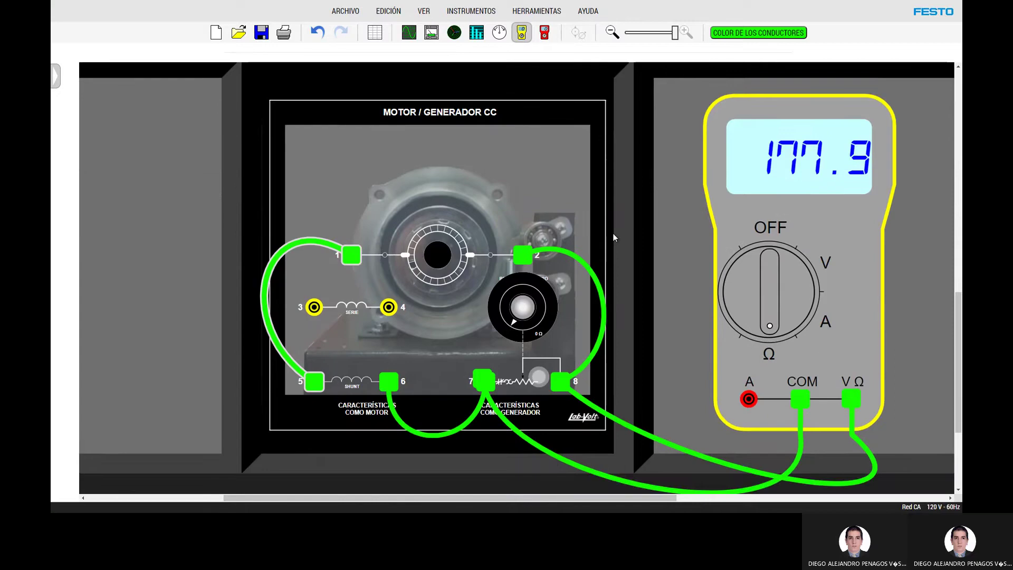
scroll(613, 233, "down", 2)
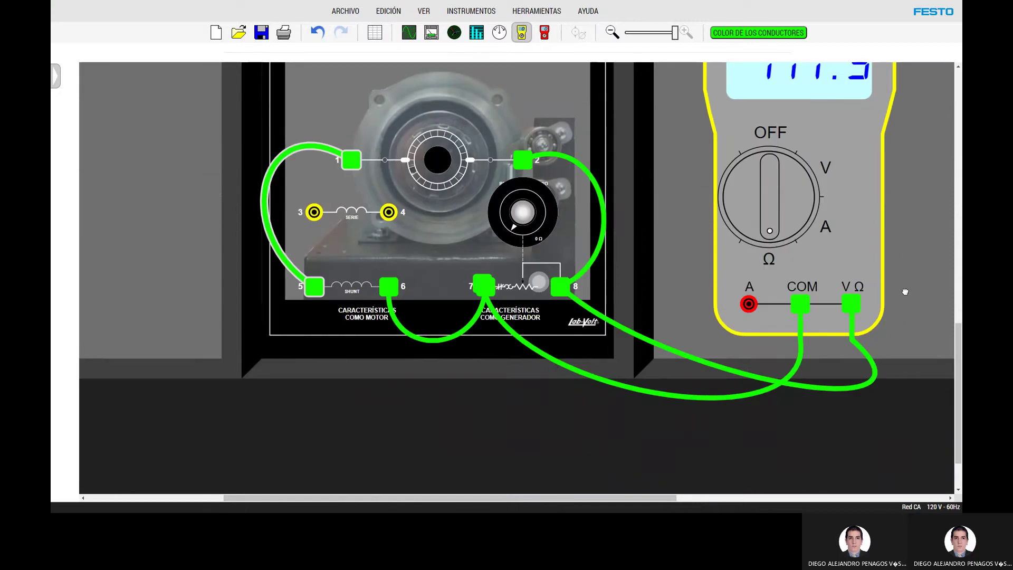
left_click_drag(904, 292, 915, 253)
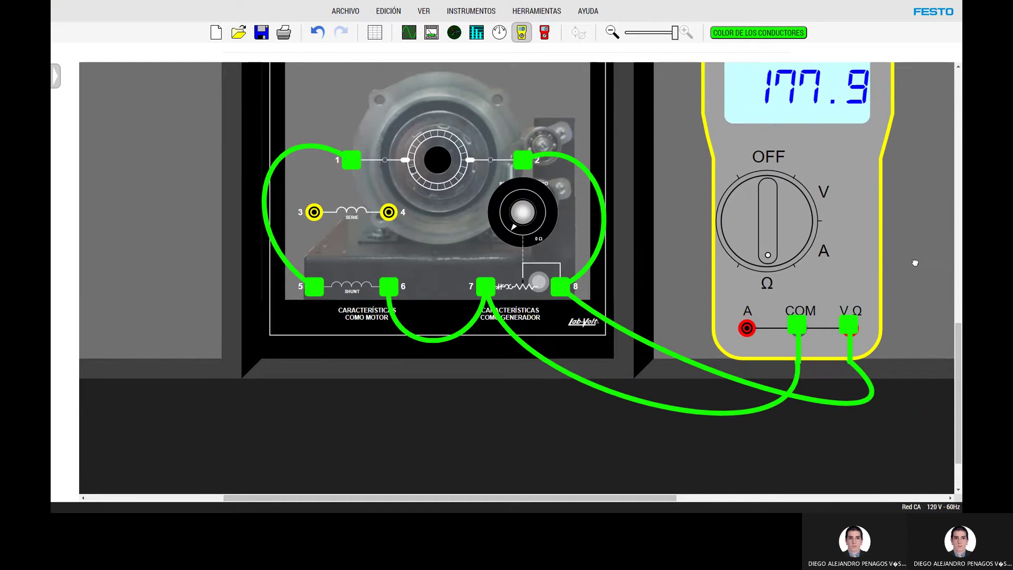
scroll(833, 253, "up", 1)
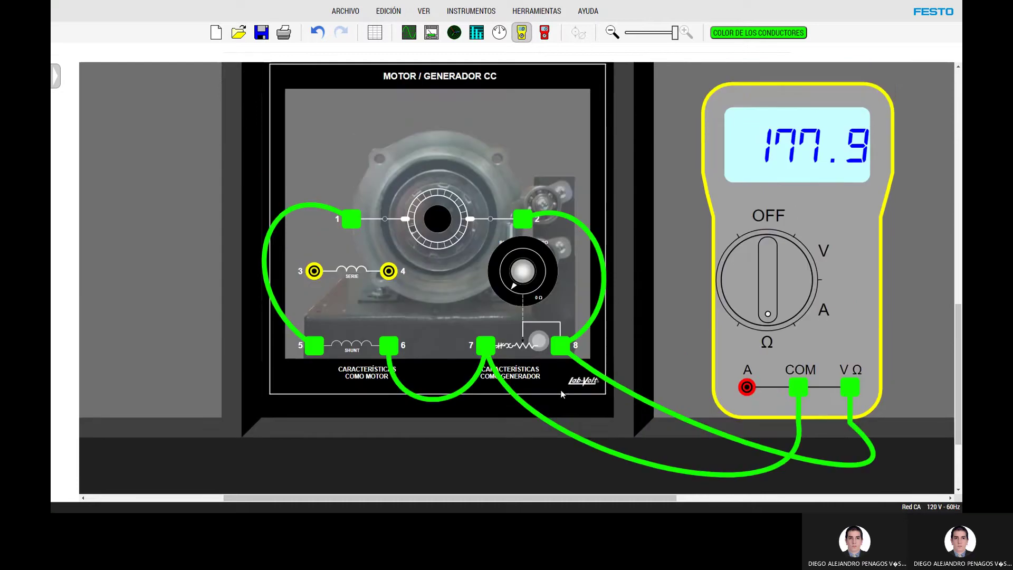
Hide the multimeter and redisplay it to check its resistance reading with the motor wiring in place
left_click(521, 33)
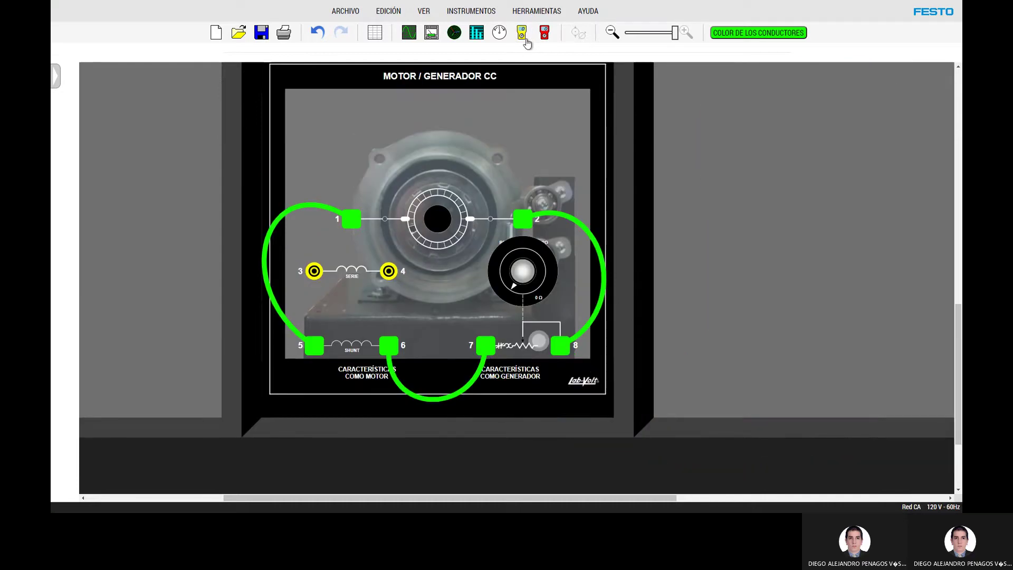
left_click(522, 34)
scroll(583, 213, "up", 8)
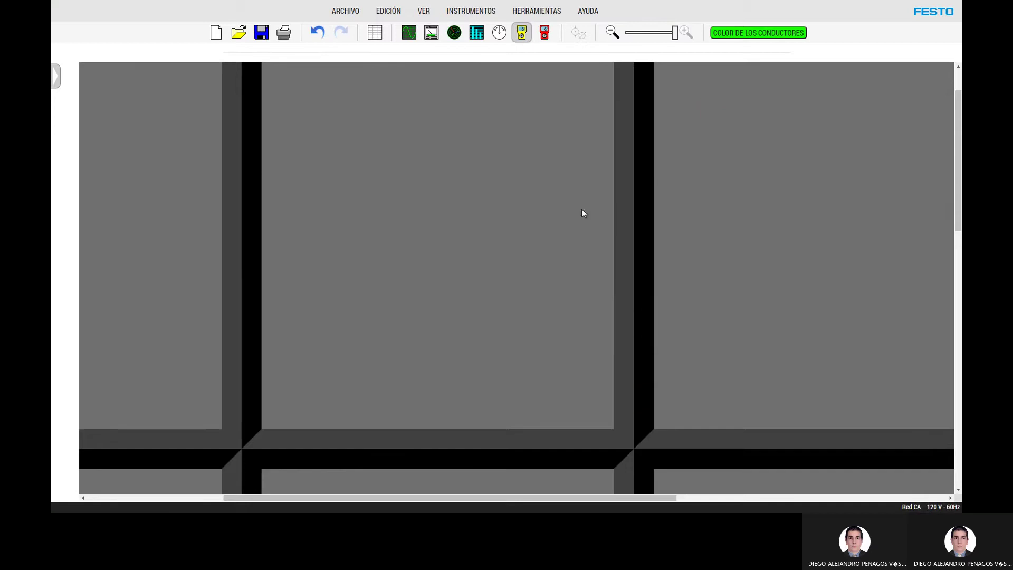
scroll(684, 288, "down", 10)
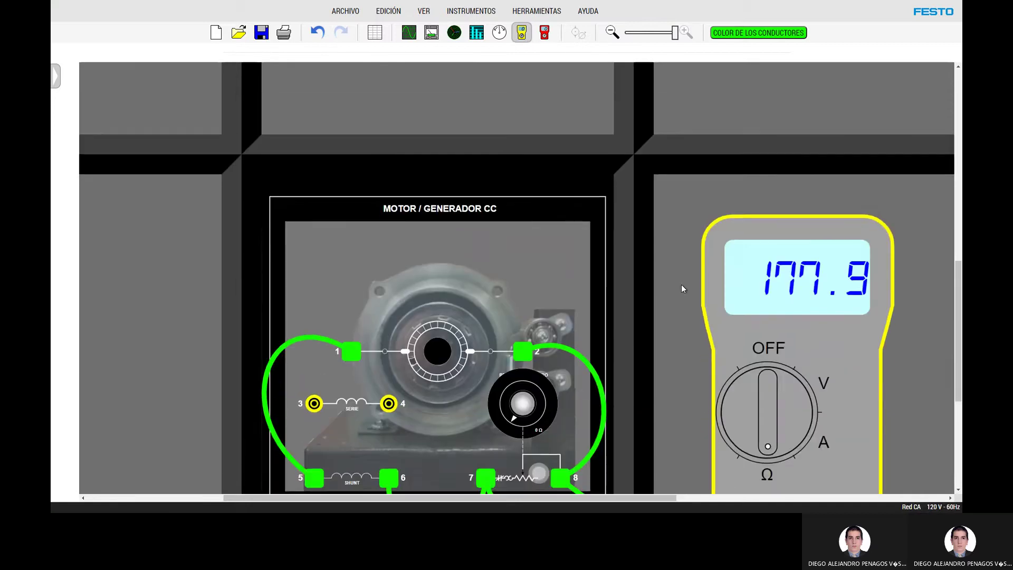
scroll(681, 283, "down", 3)
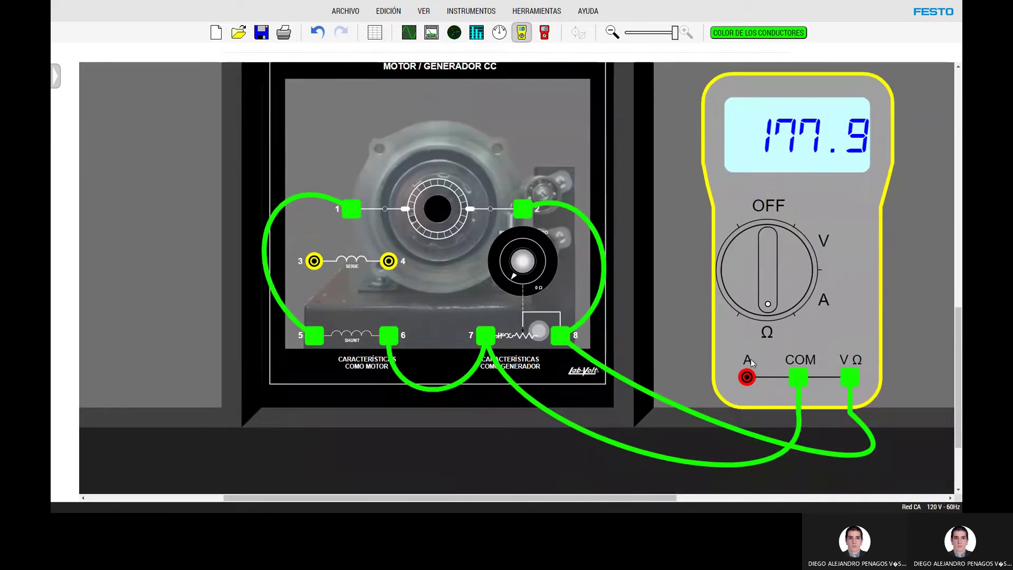
Turn the multimeter's function selector to A
left_click(768, 302)
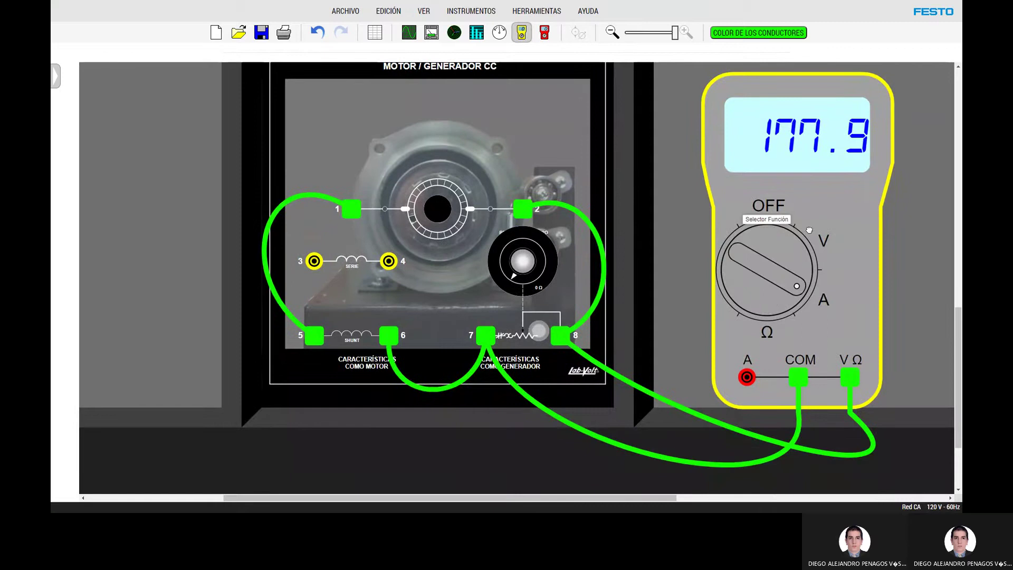
left_click_drag(764, 183, 765, 173)
left_click_drag(793, 246, 779, 233)
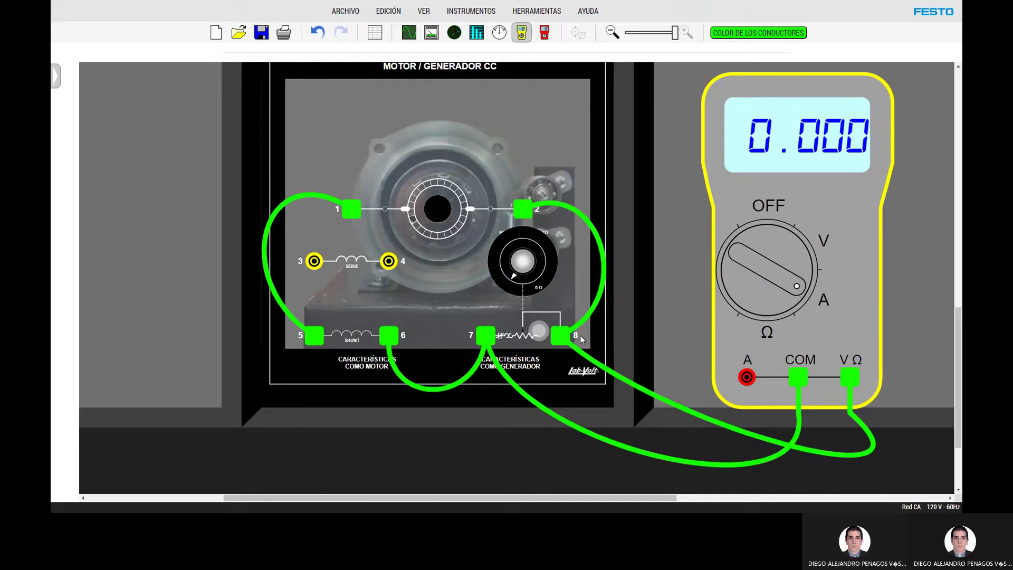
Delete the lead between terminals 1 and 5, and connect shunt terminal 5 to series terminal 3
double_click(322, 197)
left_click(389, 337)
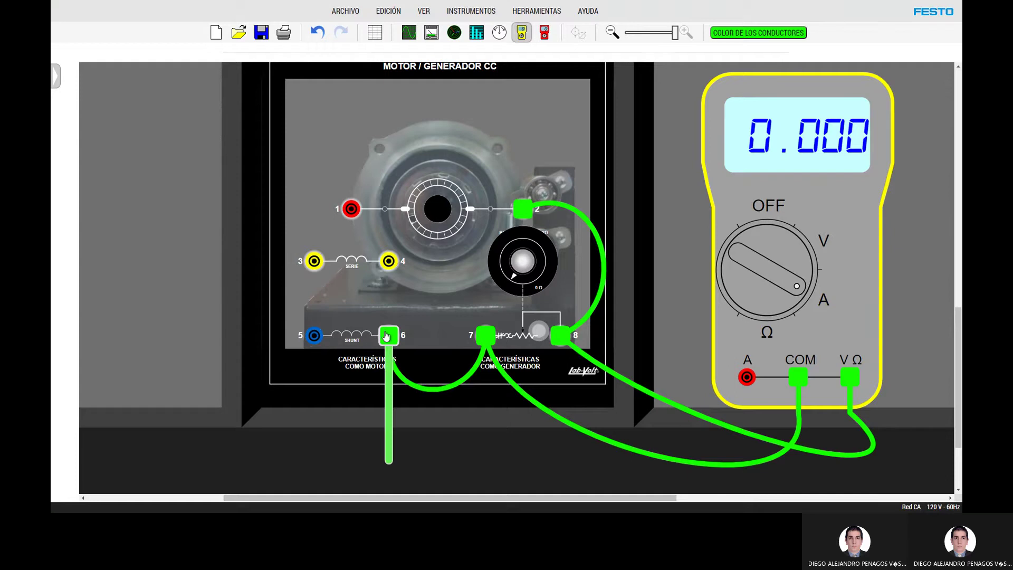
left_click(314, 335)
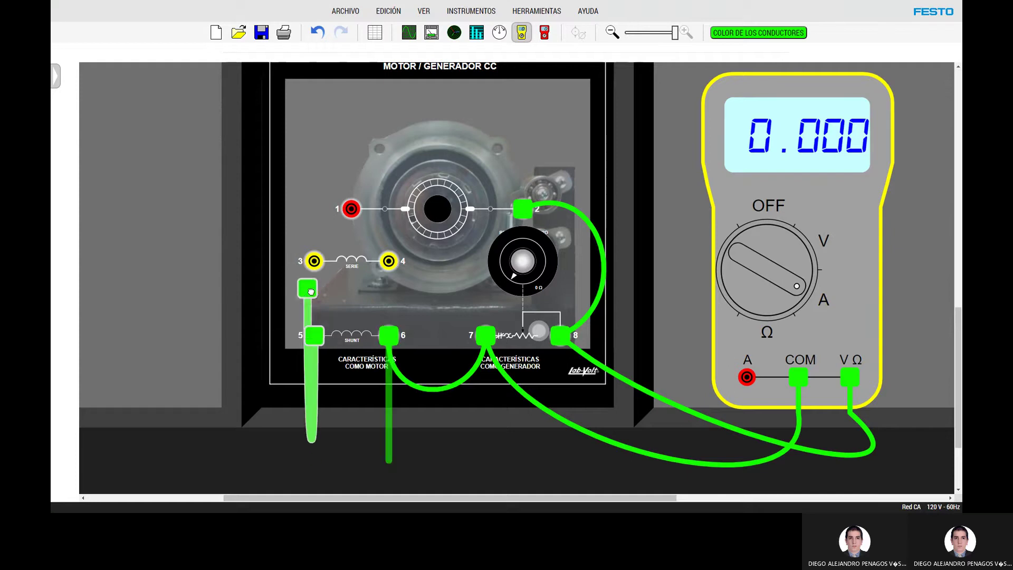
left_click(313, 261)
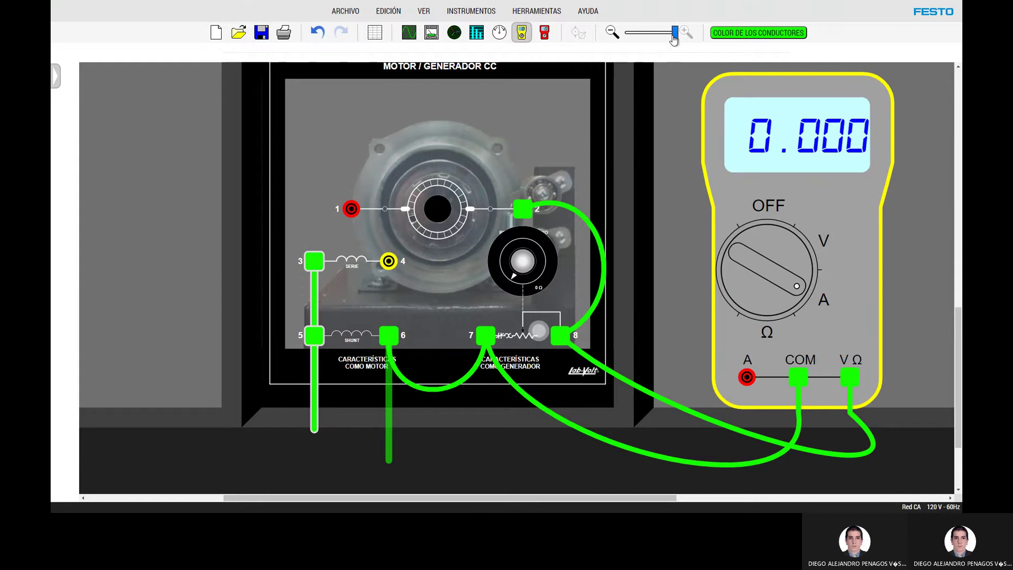
Delete both multimeter leads and the motor module's leads 2–8, 6–7 and 3–5
left_click_drag(675, 33, 662, 37)
scroll(532, 328, "up", 1)
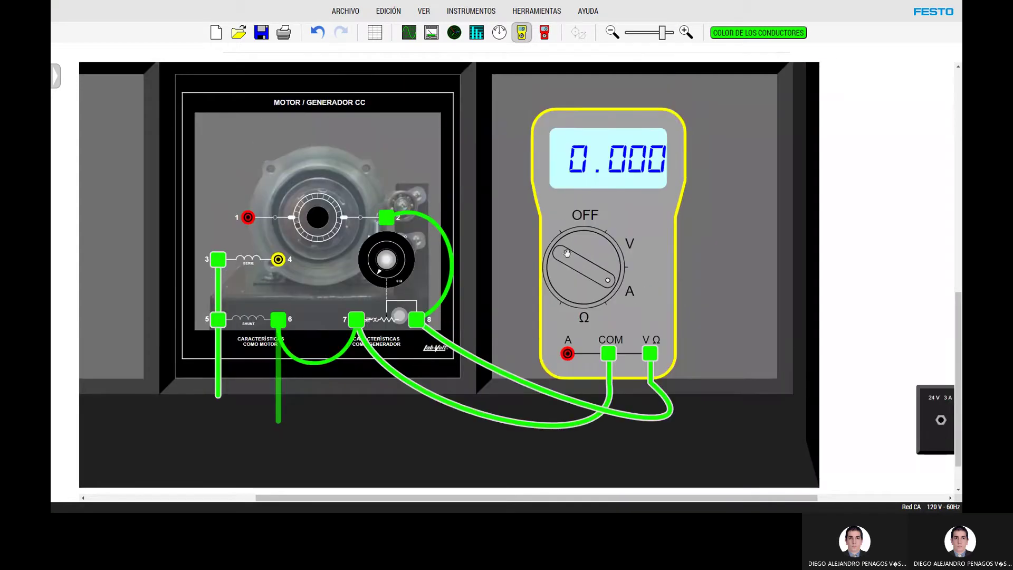
double_click(619, 396)
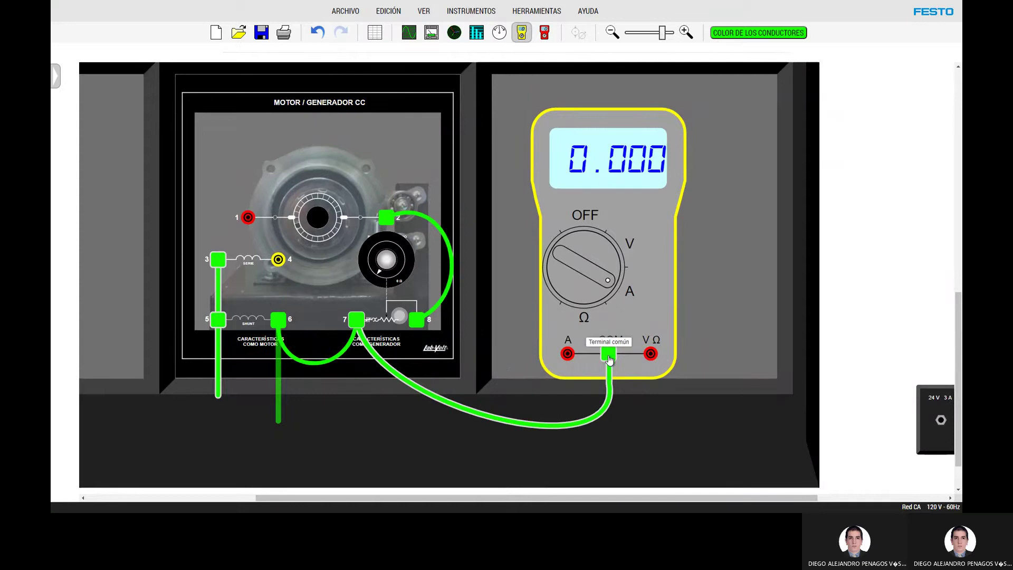
double_click(447, 247)
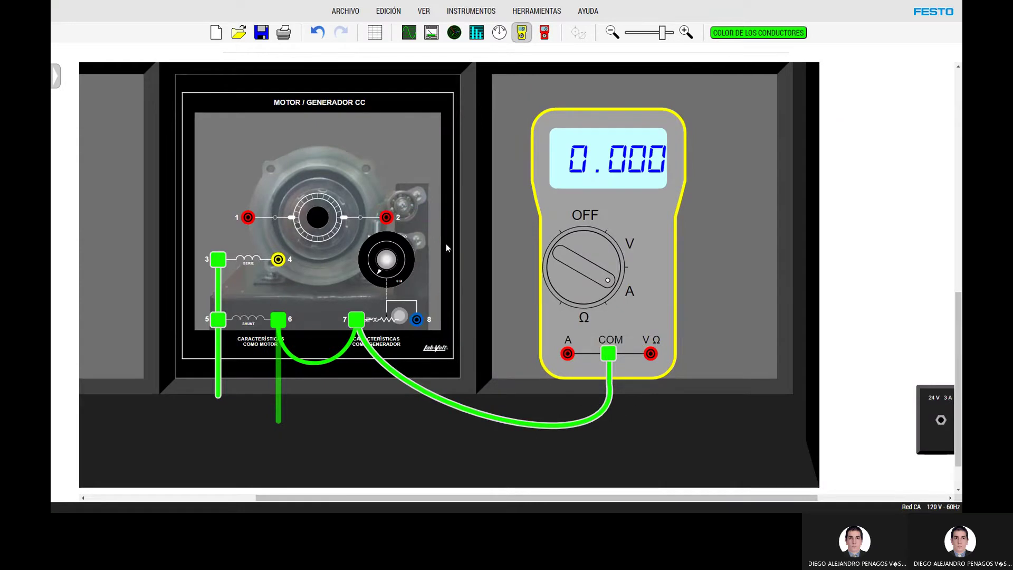
double_click(413, 387)
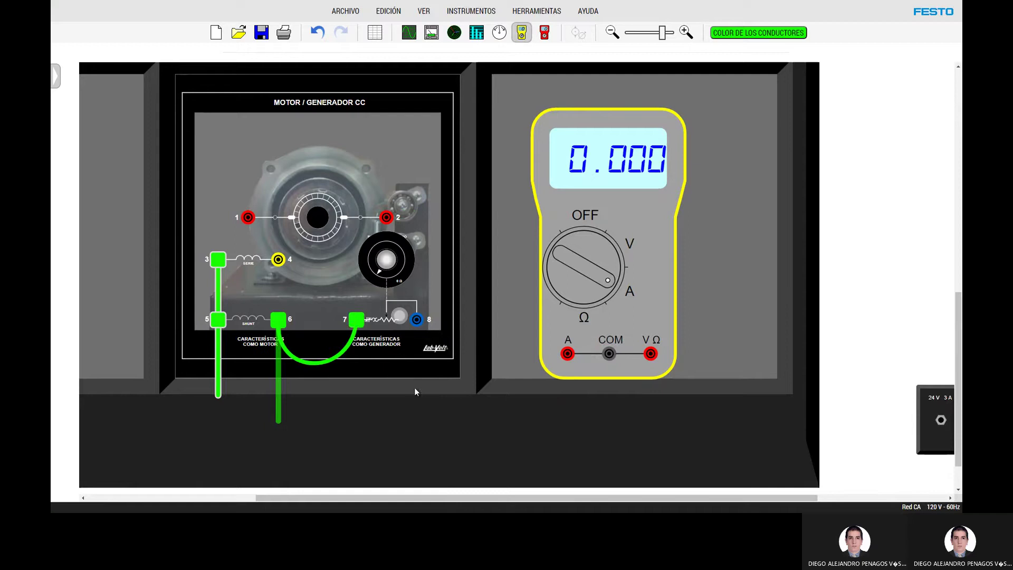
double_click(320, 365)
double_click(216, 366)
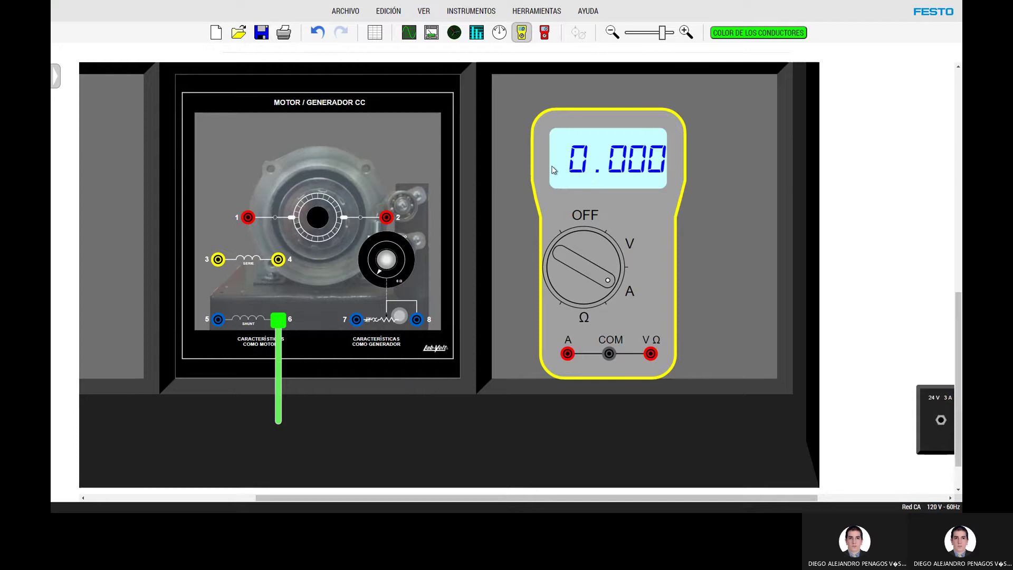
Hide the multimeter and try turning the motor module's field rheostat knob
left_click(522, 34)
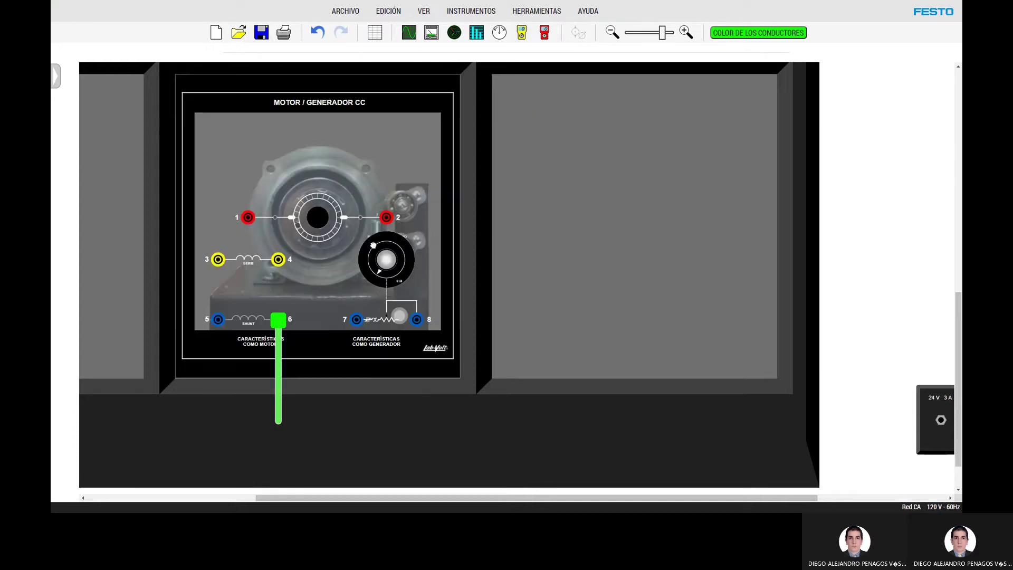
left_click_drag(385, 262, 373, 247)
mouse_move(379, 296)
left_mouse_down()
mouse_move(352, 253)
mouse_move(404, 271)
mouse_move(378, 229)
mouse_move(342, 267)
mouse_move(376, 314)
left_mouse_up()
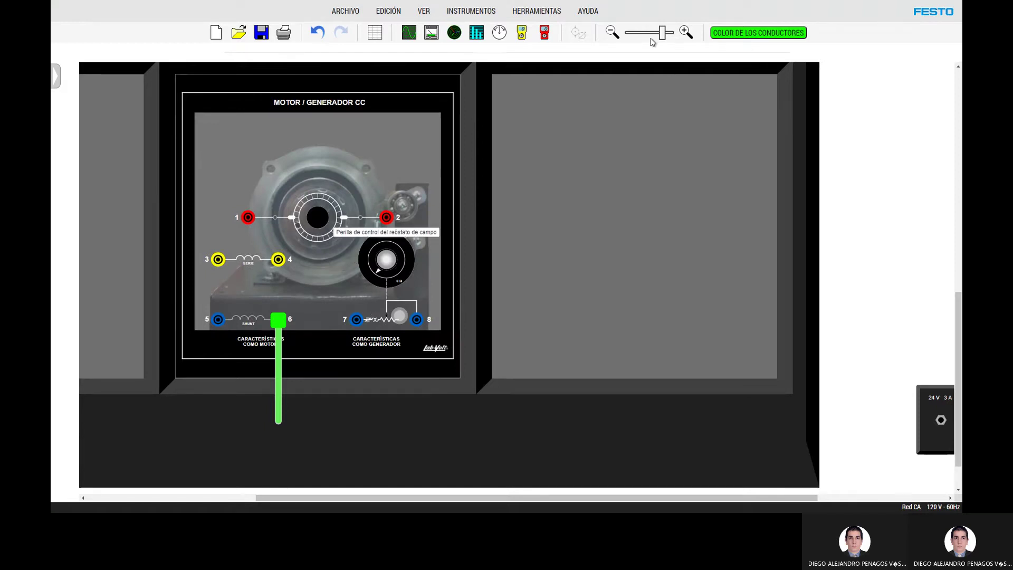
Show the module list and remove the Motor / Generador CC module from the workstation
left_click_drag(661, 35, 642, 37)
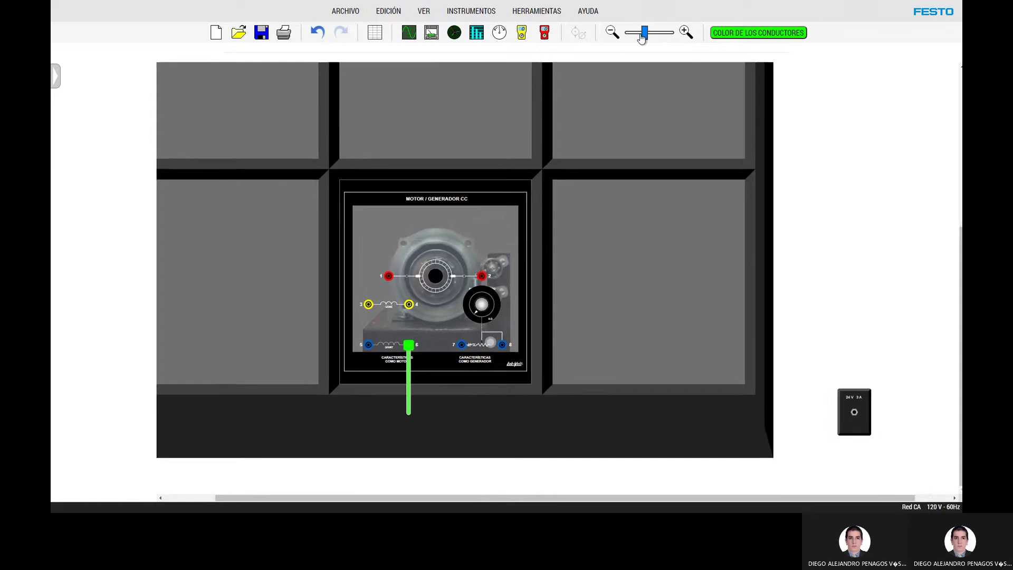
left_click(57, 77)
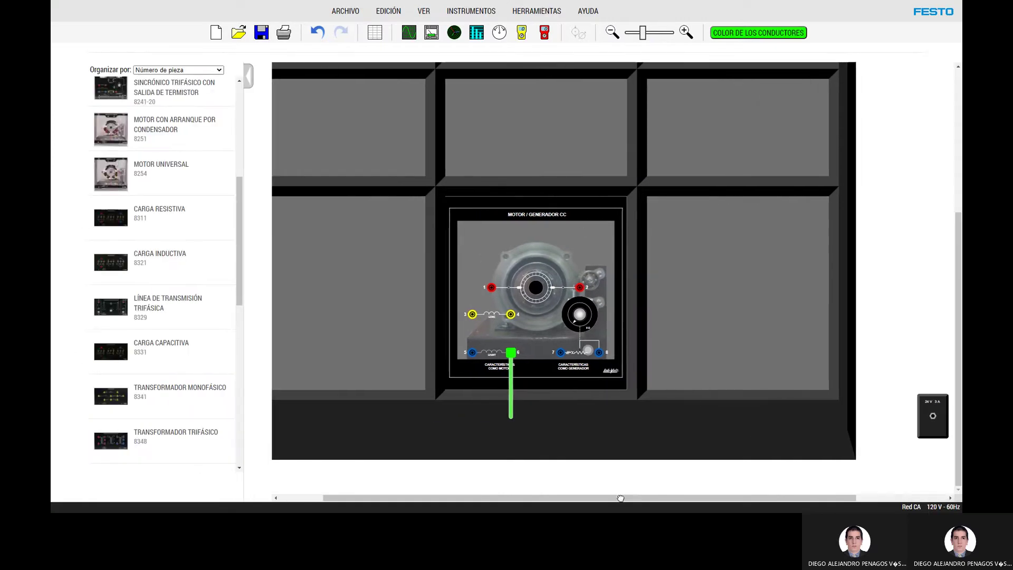
left_click_drag(613, 499, 571, 499)
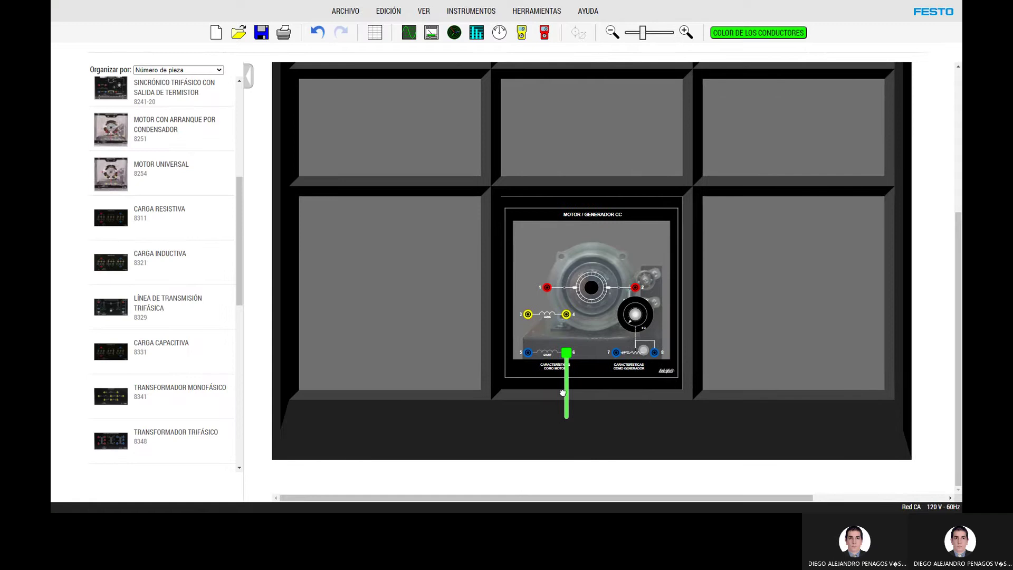
right_click(609, 237)
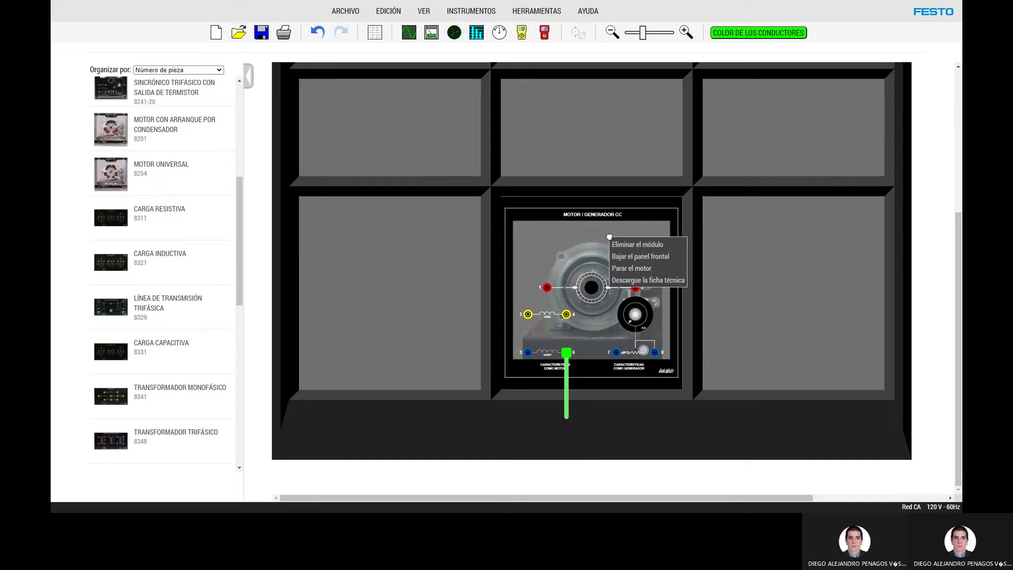
left_click(625, 243)
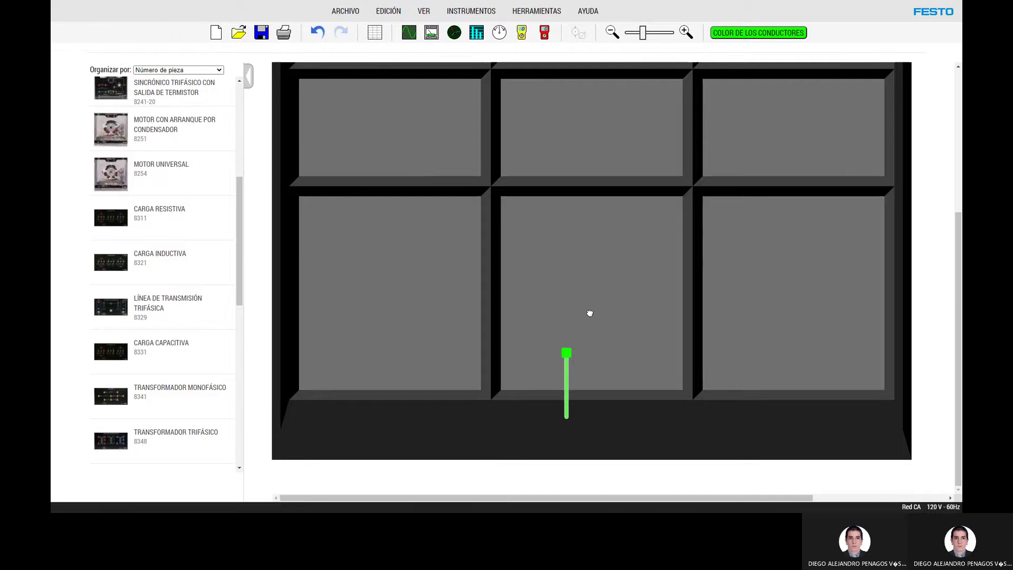
Leave full screen, show the whole workstation, and reload the LVSIM-EMS page to clear the leftover lead
key("F11")
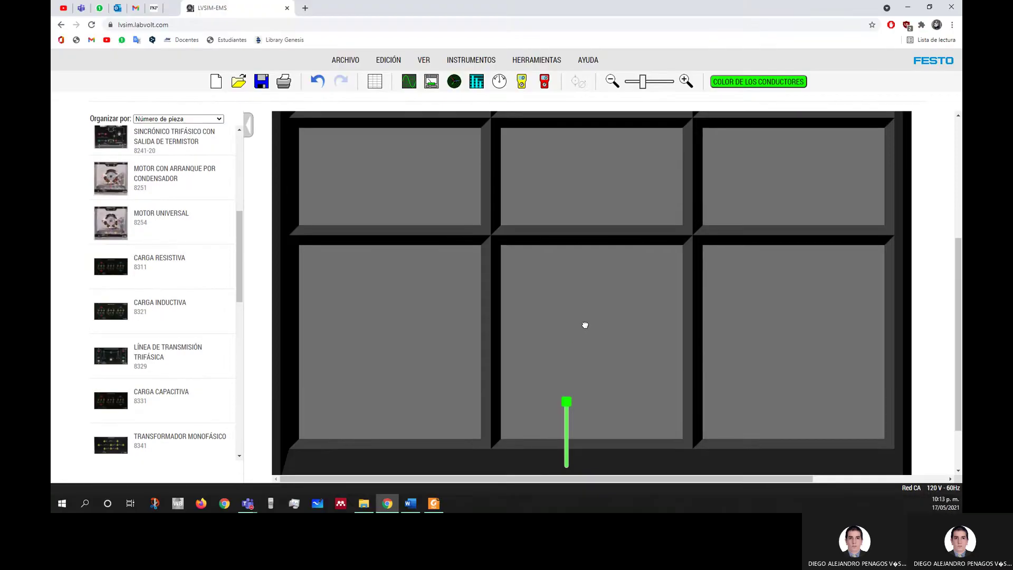
scroll(585, 324, "up", 1)
left_click_drag(643, 83, 625, 82)
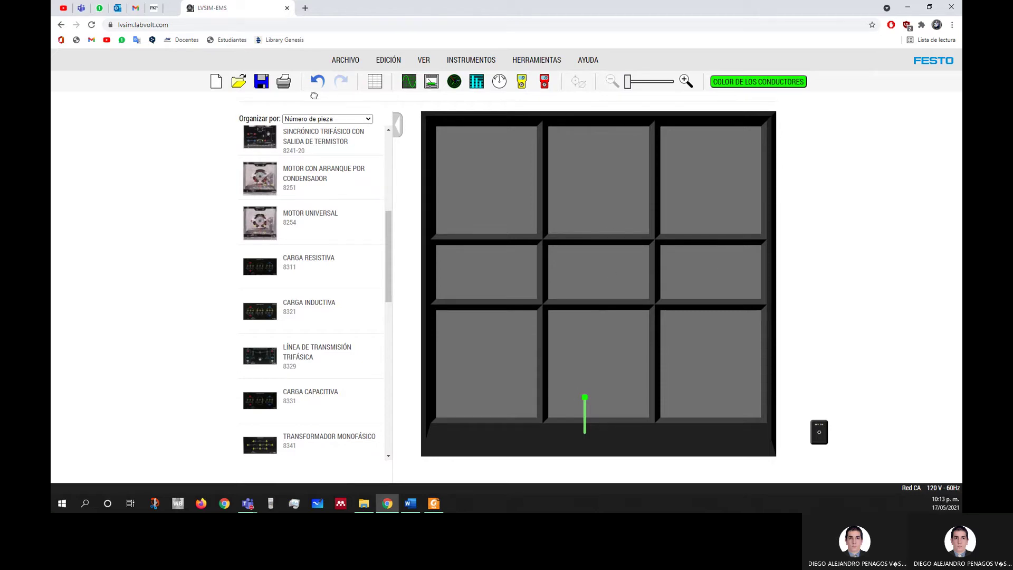
left_click(92, 25)
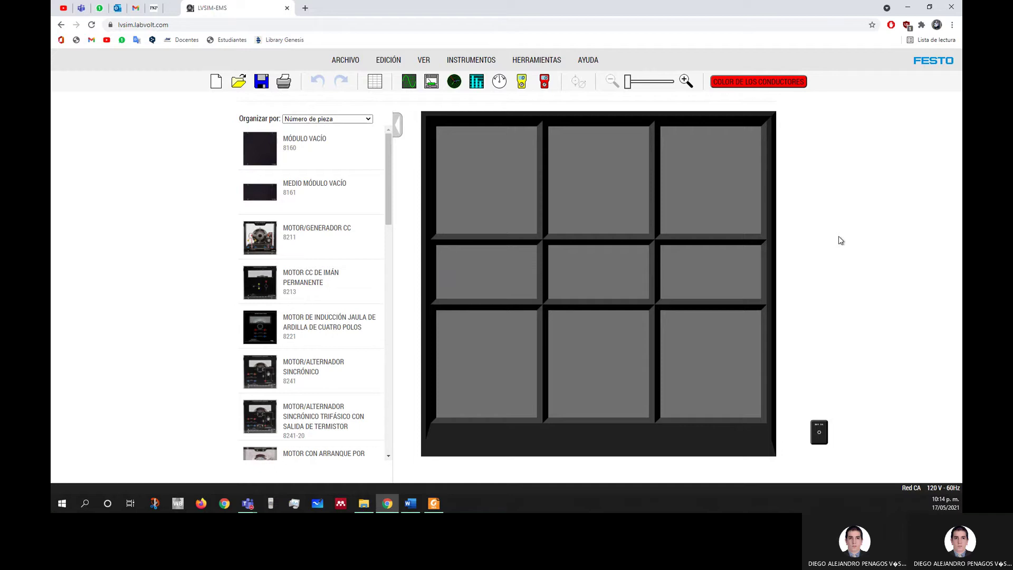
Switch to the Word laboratory guide to view section 5.1, Motor DC con excitación independiente
left_click(411, 503)
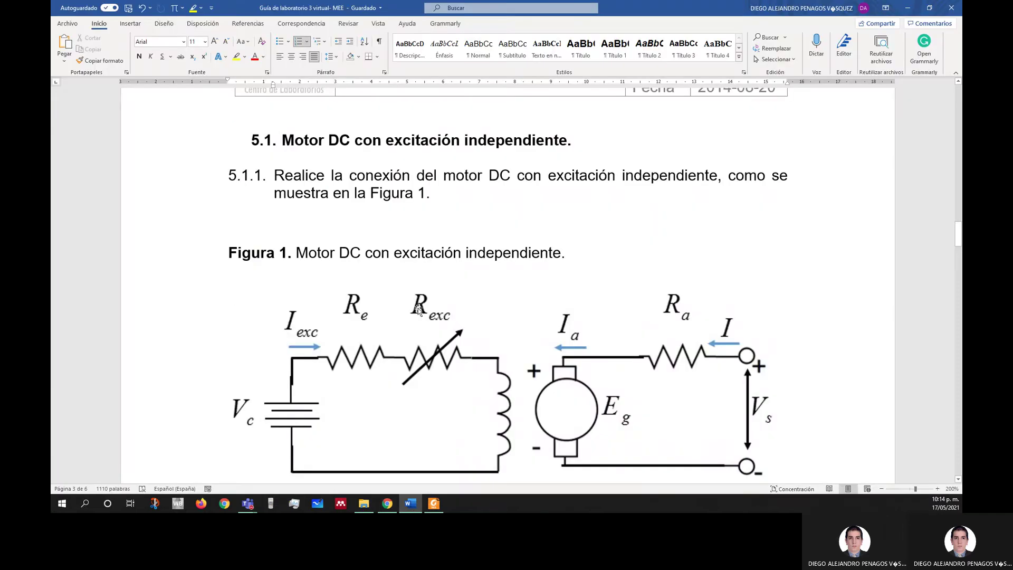
Examine the Figura 1 circuit of the separately excited DC motor in the guide, and return to LVSIM-EMS
left_click_drag(280, 134, 488, 311)
scroll(488, 311, "down", 3)
left_click(430, 299)
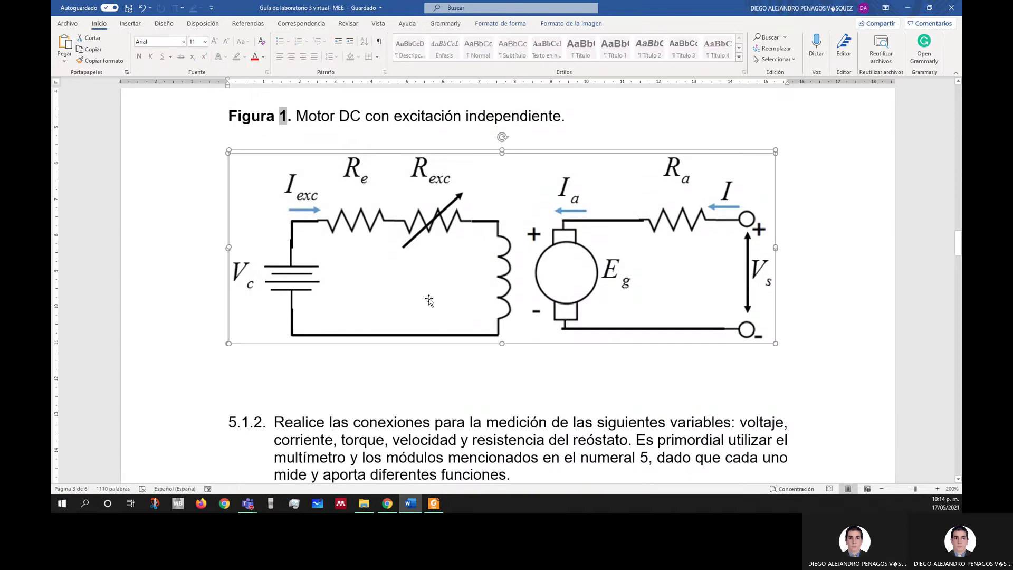
scroll(430, 299, "up", 3)
left_click(467, 207)
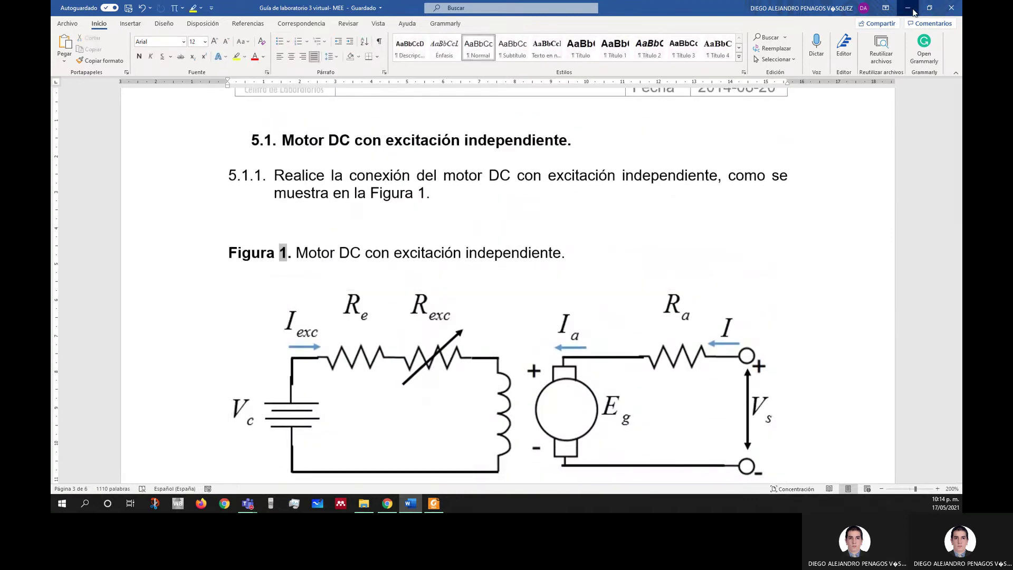
left_click(907, 8)
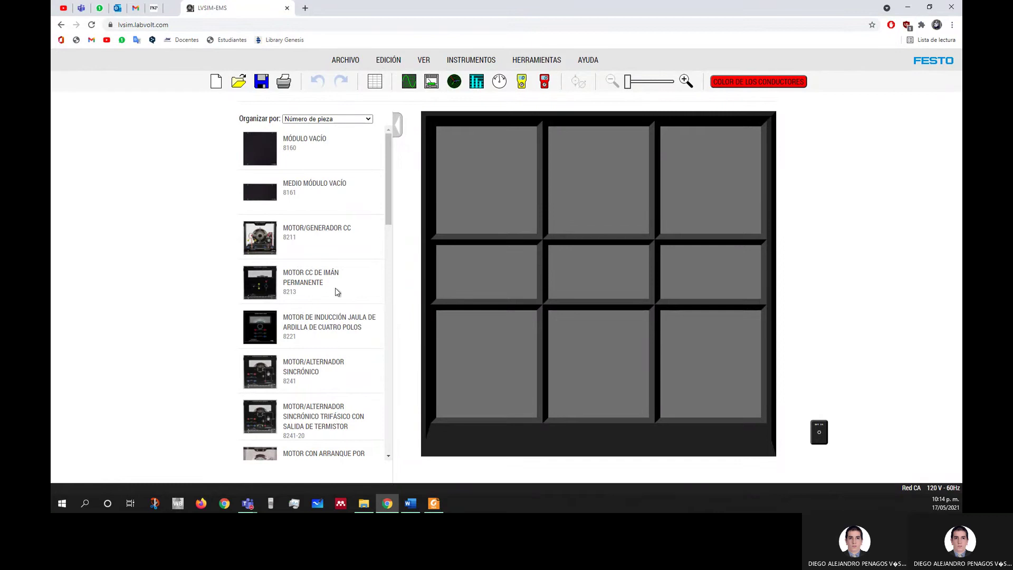
Review the list of required modules in section 5 of the Word guide, and return to LVSIM-EMS
left_click(410, 502)
scroll(355, 303, "up", 5)
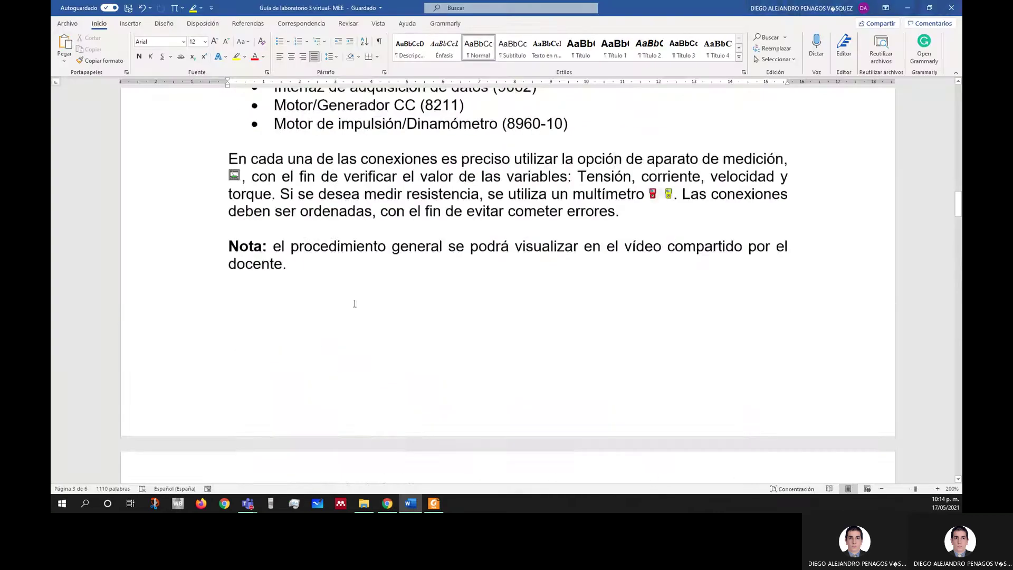
scroll(355, 303, "up", 10)
scroll(348, 303, "down", 7)
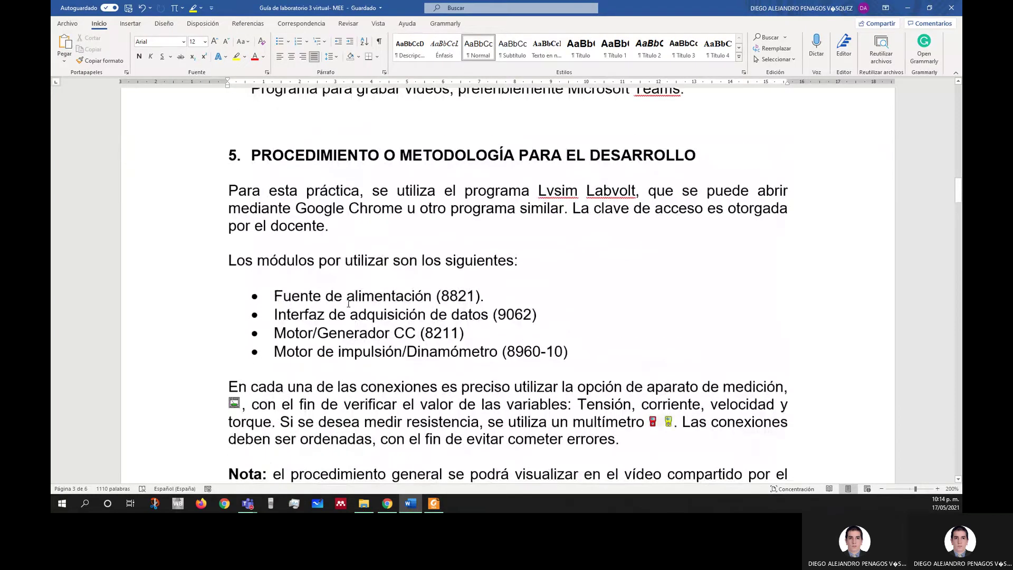
left_click_drag(269, 293, 605, 354)
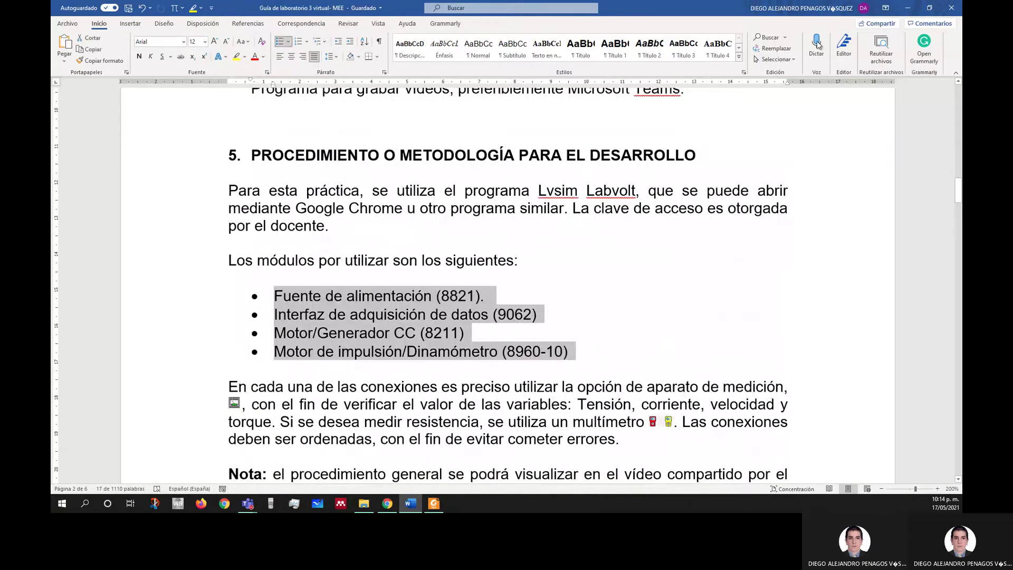
left_click(714, 311)
key("alt+Tab")
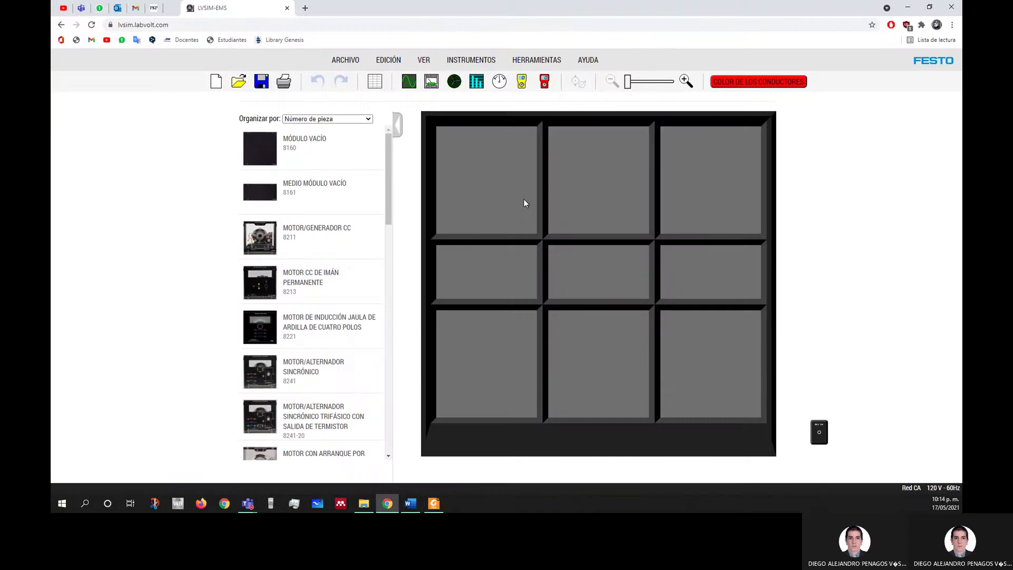
left_click(410, 503)
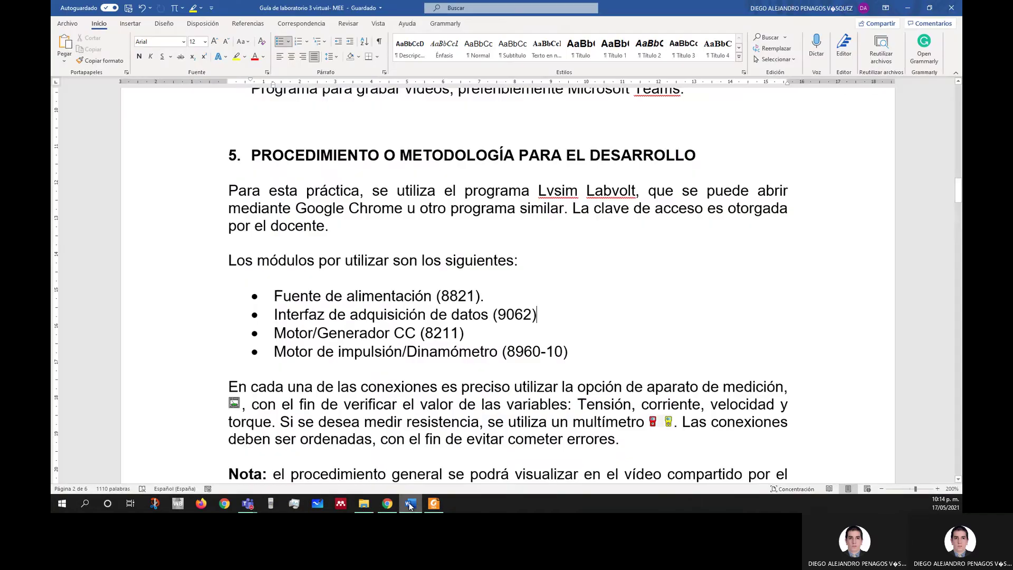
left_click(907, 8)
With modules organized by Número de pieza, place Fuente de alimentación 8821 in the workstation's upper-right slot and recheck the guide's module list
left_click(343, 119)
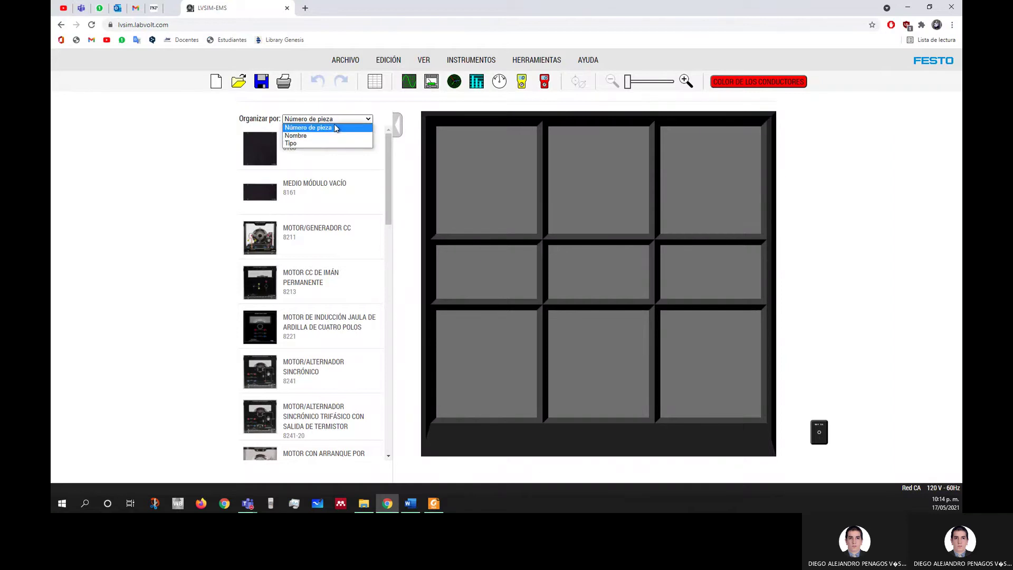
left_click(336, 128)
left_click_drag(388, 181, 381, 409)
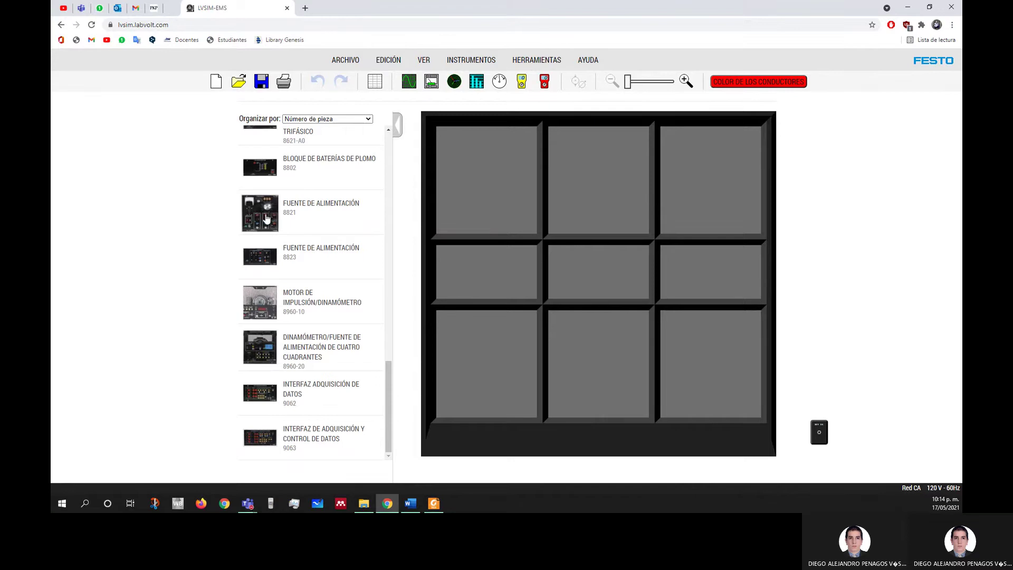
left_click_drag(267, 218, 696, 215)
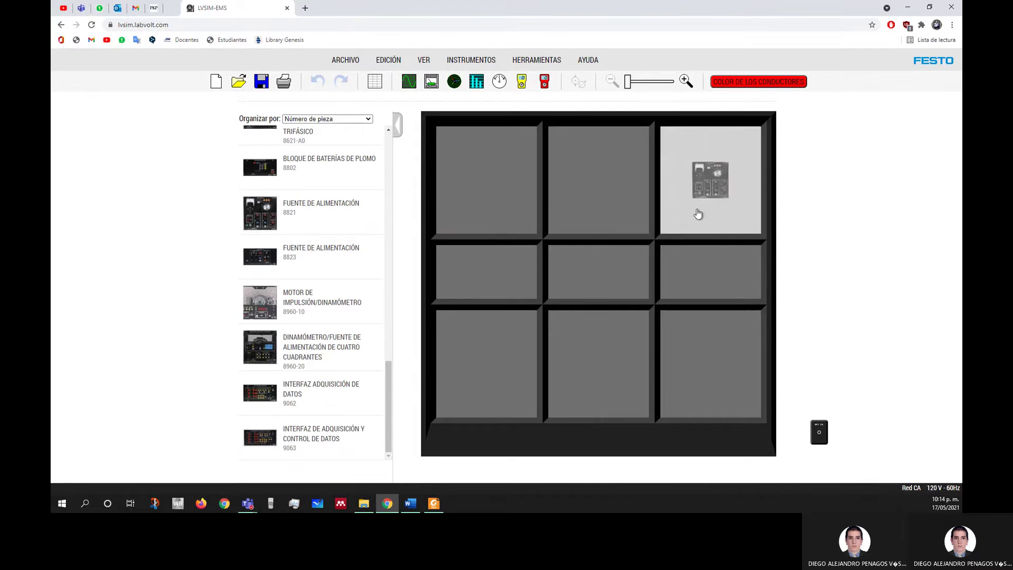
left_click(411, 504)
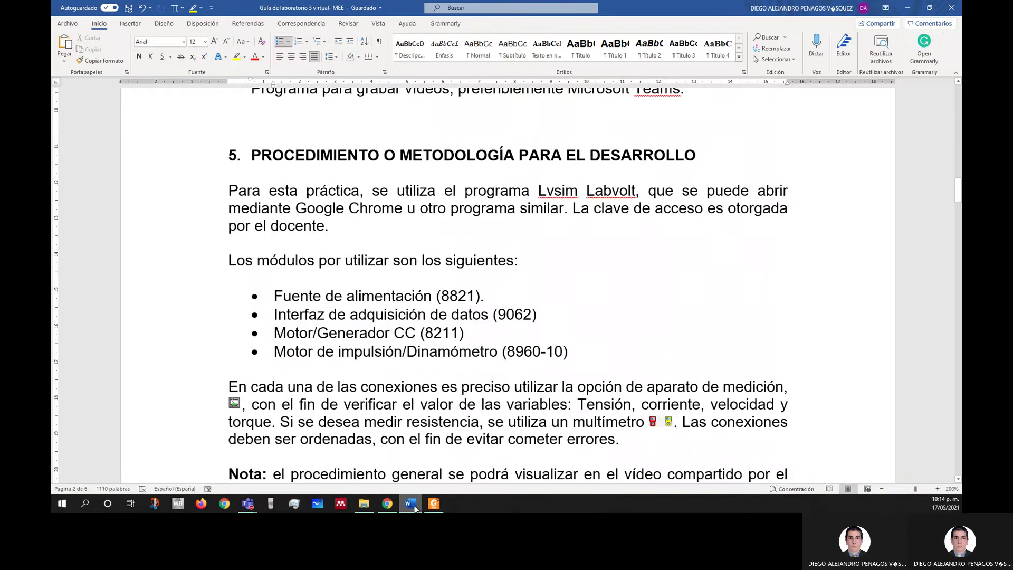
left_click(413, 505)
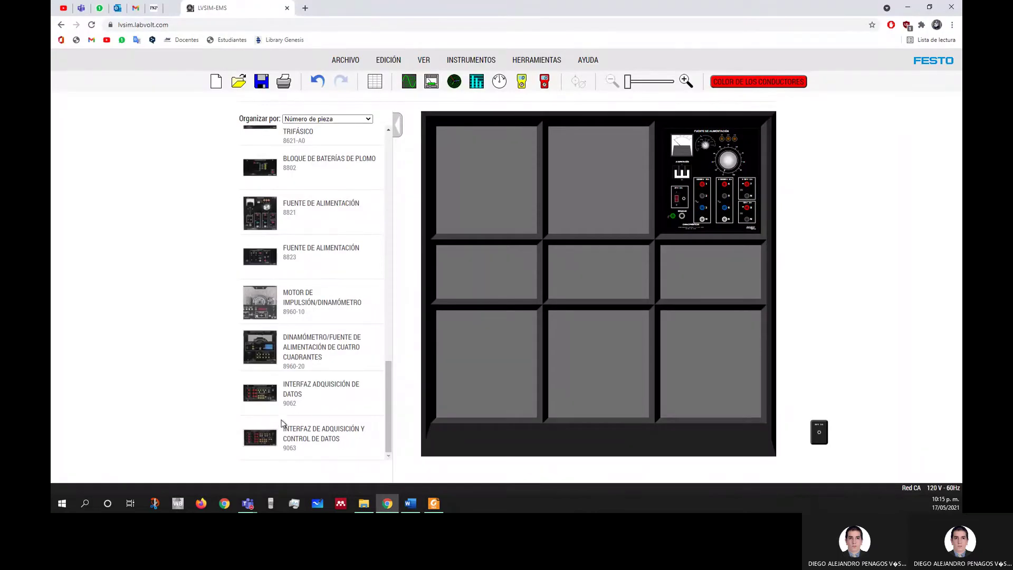
left_click_drag(254, 399, 484, 147)
left_click_drag(255, 441, 561, 313)
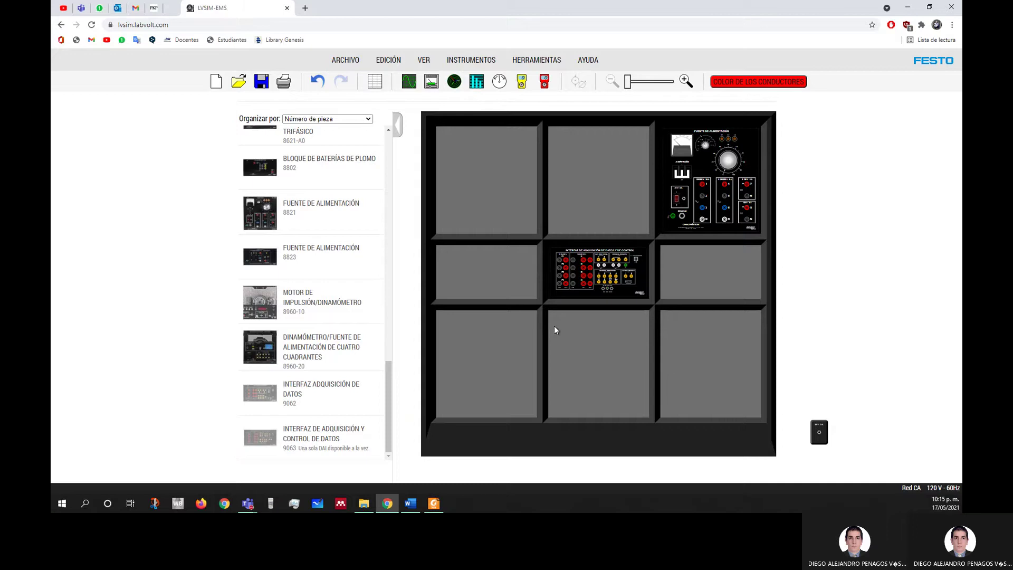
left_click_drag(601, 281, 313, 277)
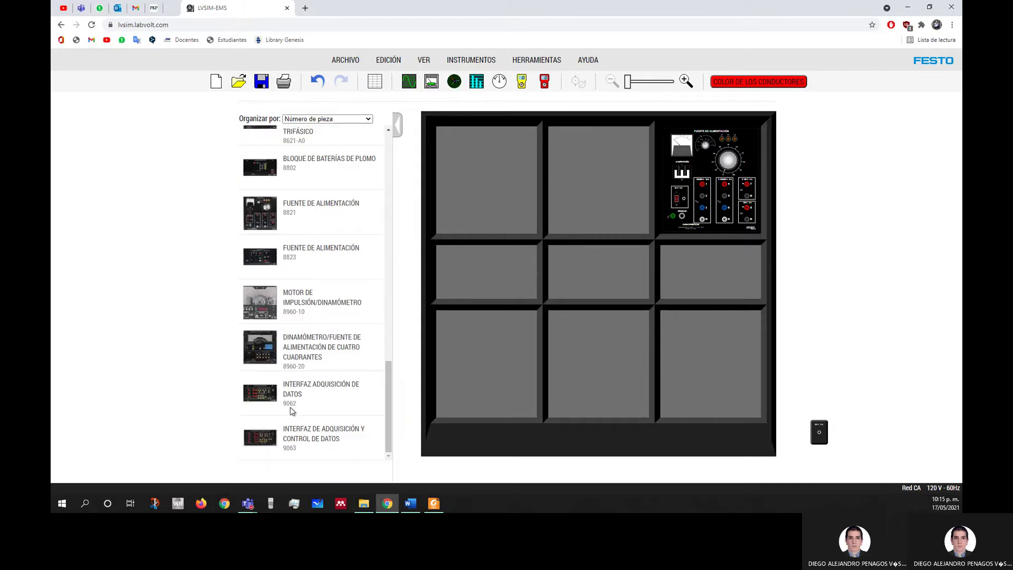
Place Interfaz adquisición de datos 9062 in the workstation's central half-height slot and recheck the guide's module list
left_click_drag(264, 396, 599, 283)
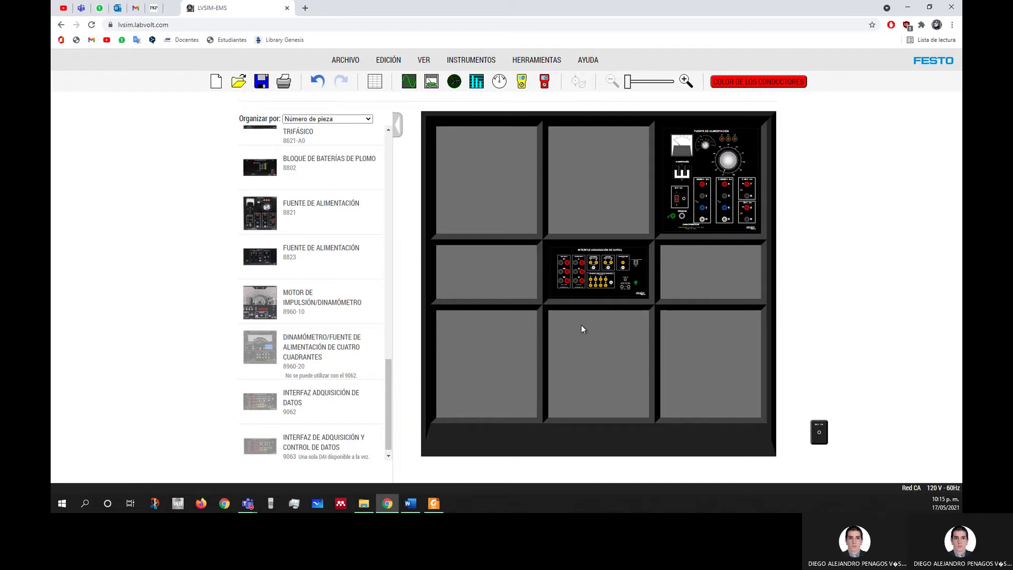
left_click(411, 504)
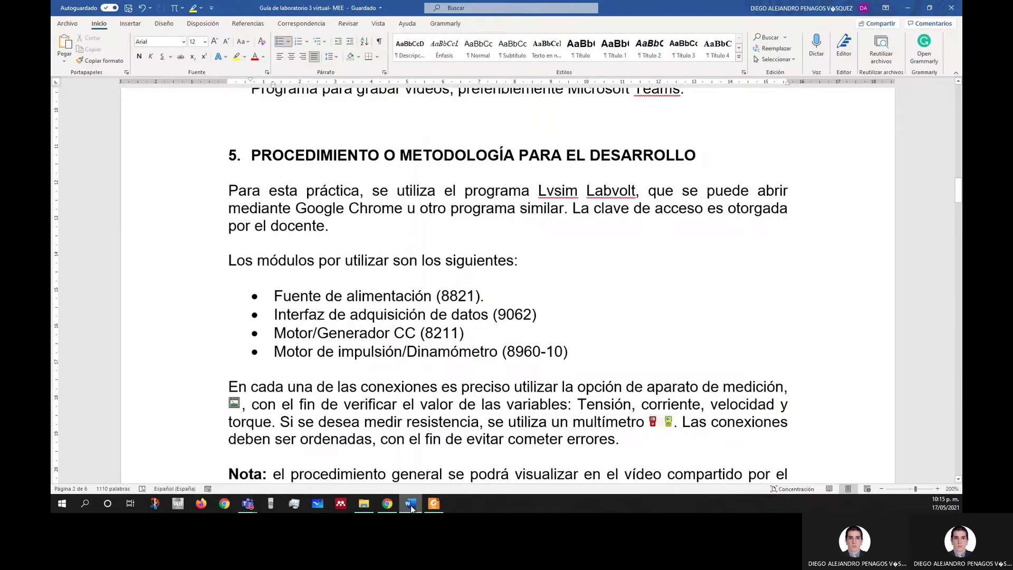
left_click(410, 505)
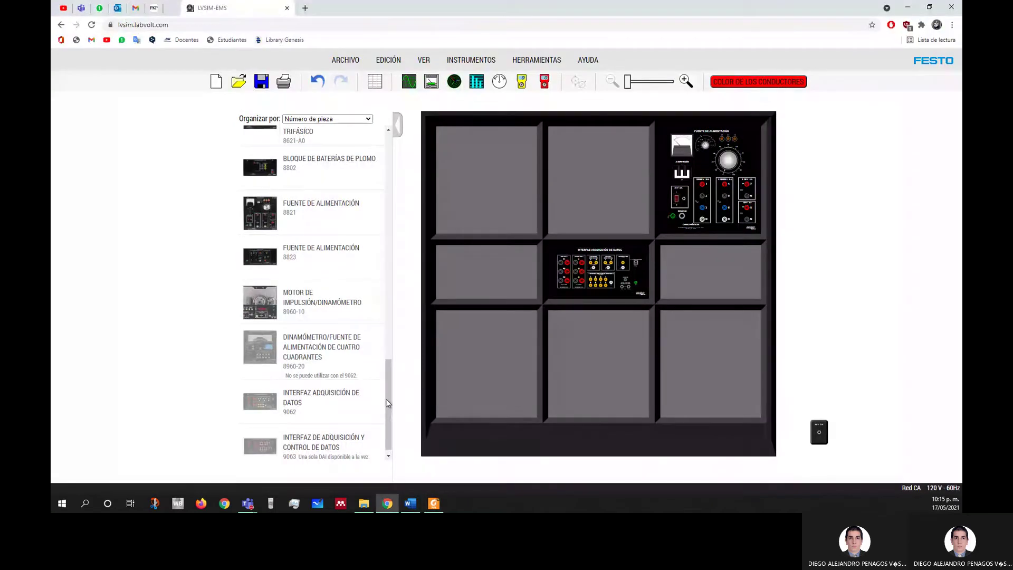
Check the guide's module list and place Motor/Generador CC 8211 in the workstation's upper-middle slot
left_click(409, 504)
left_click(406, 505)
left_click_drag(387, 415, 389, 198)
left_click_drag(269, 209, 599, 187)
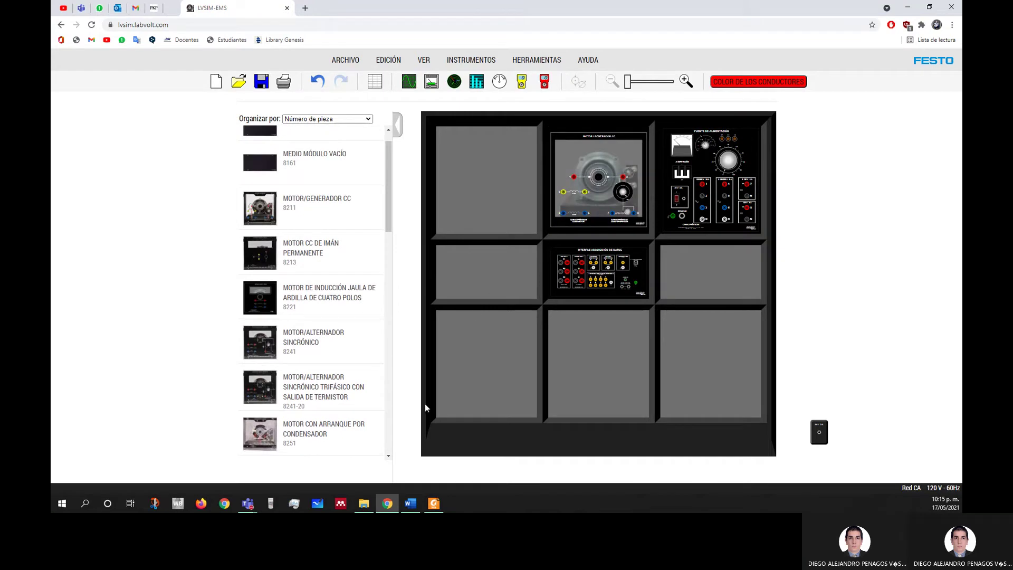
Confirm the last required module in the guide and place Motor de impulsión/Dinamómetro 8960-10 in the workstation's upper-left slot
left_click(415, 507)
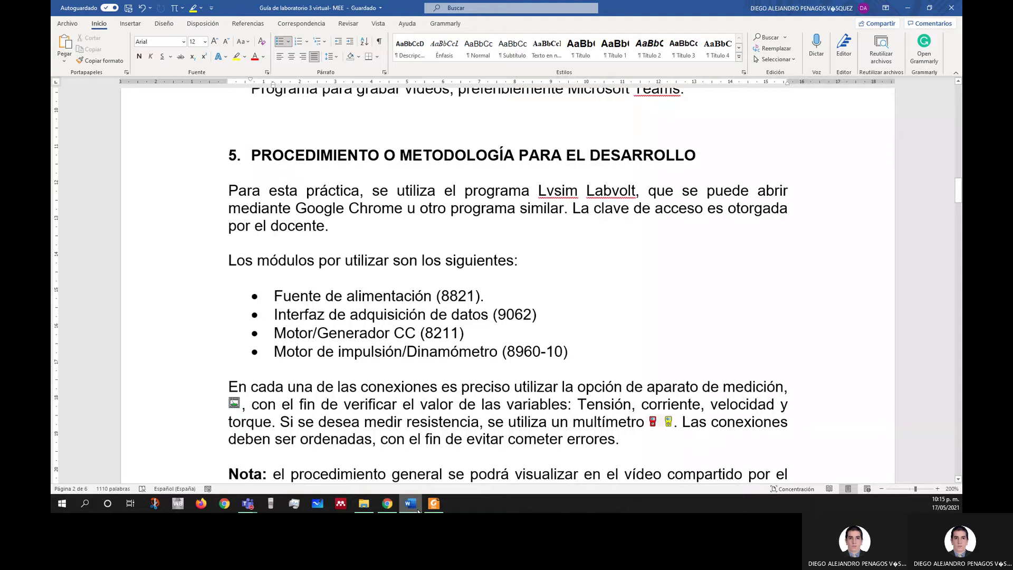
left_click(417, 509)
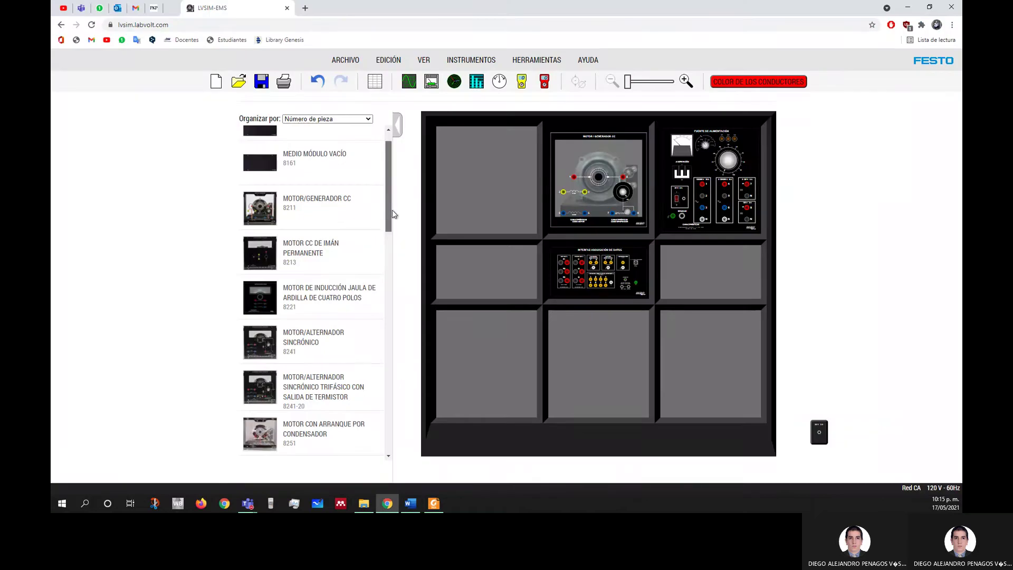
scroll(316, 291, "down", 15)
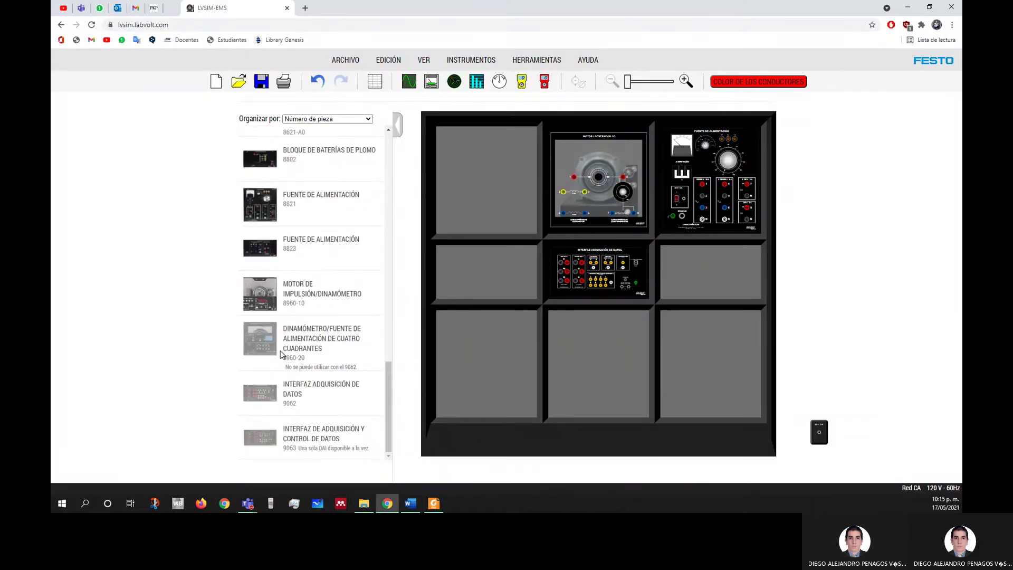
left_click_drag(259, 294, 483, 211)
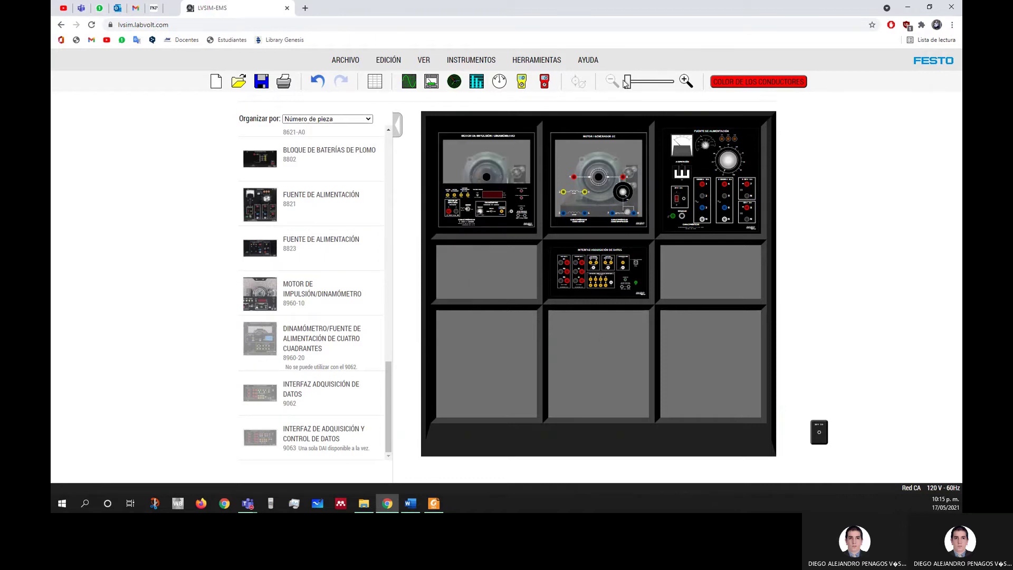
Hide the module list, enter full screen, and enlarge the workstation view to show the four installed modules
left_click_drag(627, 82, 642, 83)
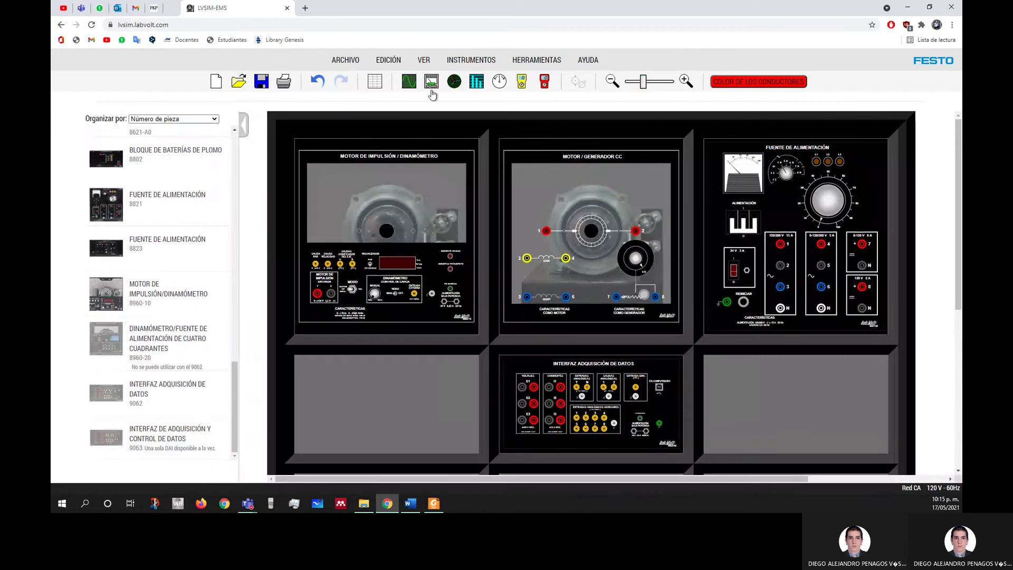
left_click(248, 124)
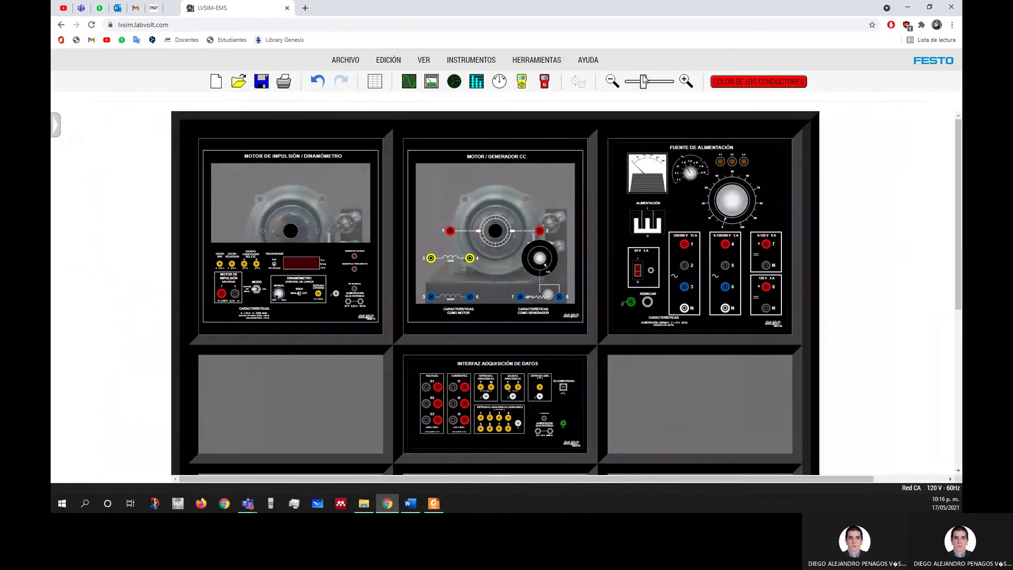
left_click_drag(643, 82, 648, 82)
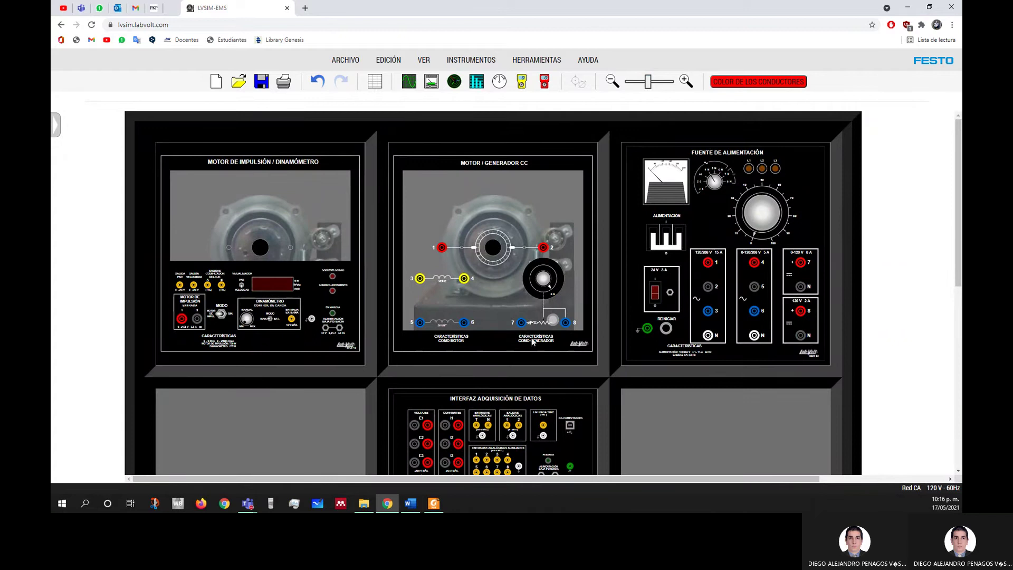
key("F11")
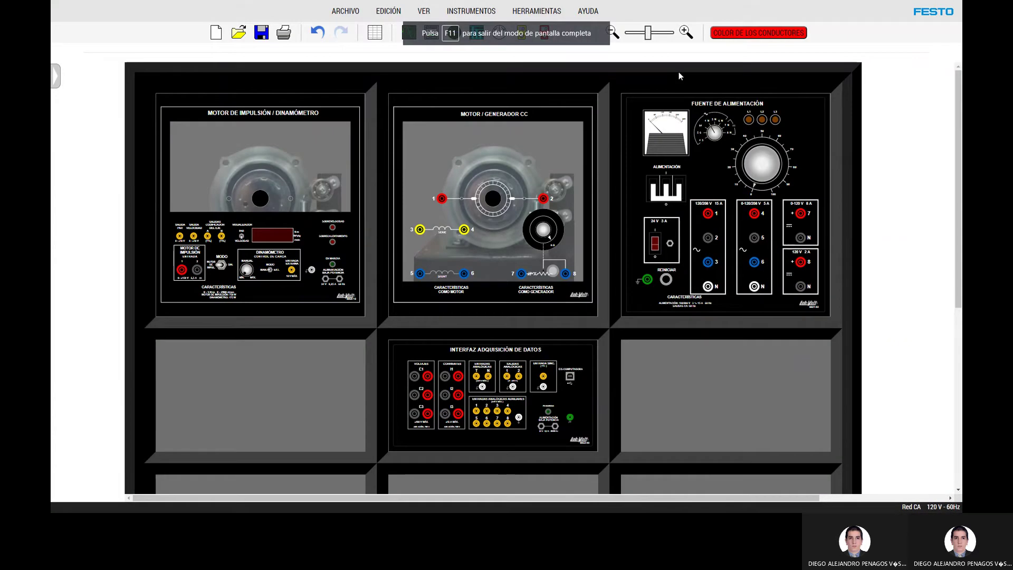
left_click_drag(648, 38, 656, 41)
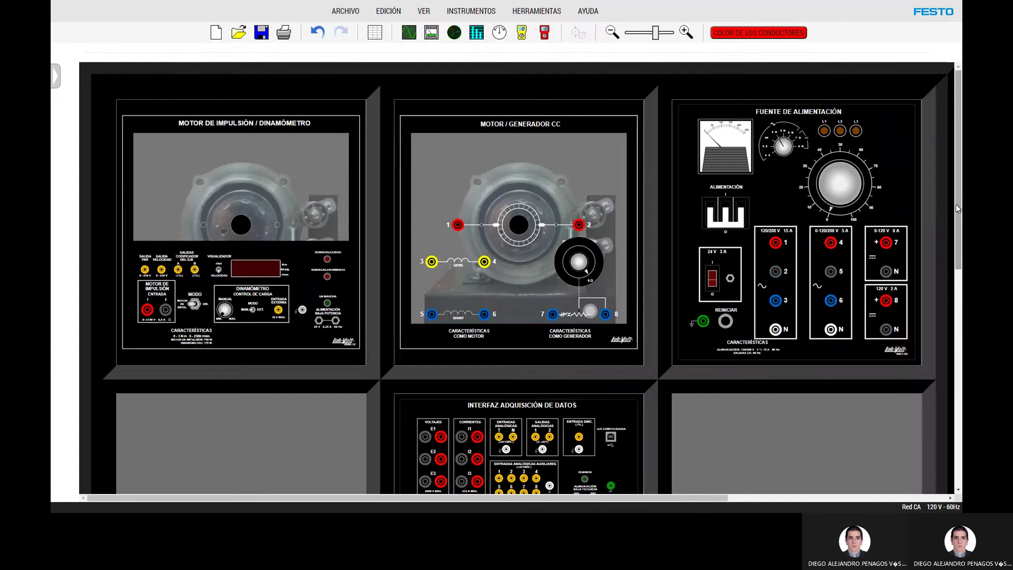
left_click_drag(955, 204, 957, 219)
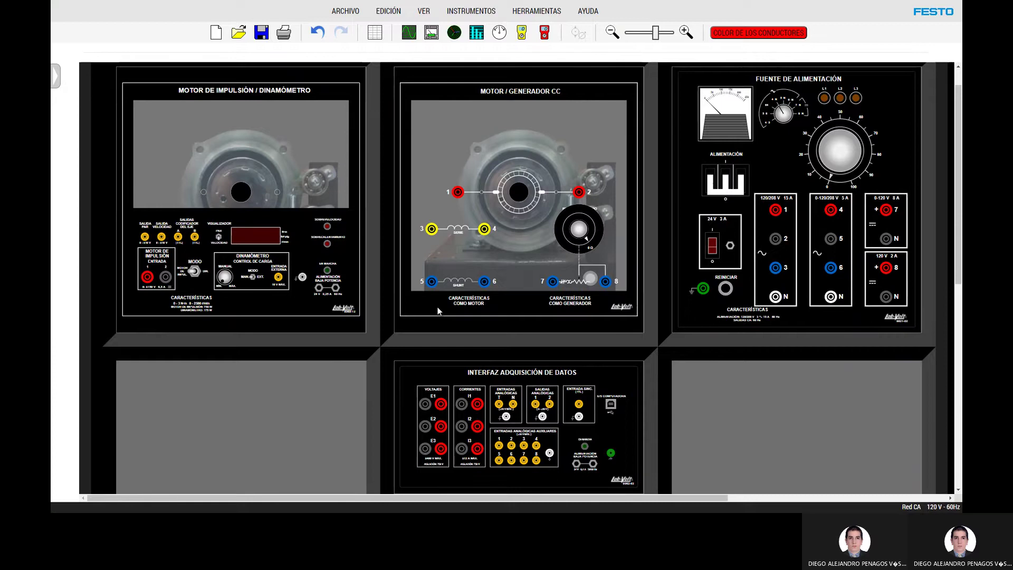
Switch to the Word guide to study the Figura 1 excitation and armature circuits, and return to LVSIM-EMS
key("alt+Tab")
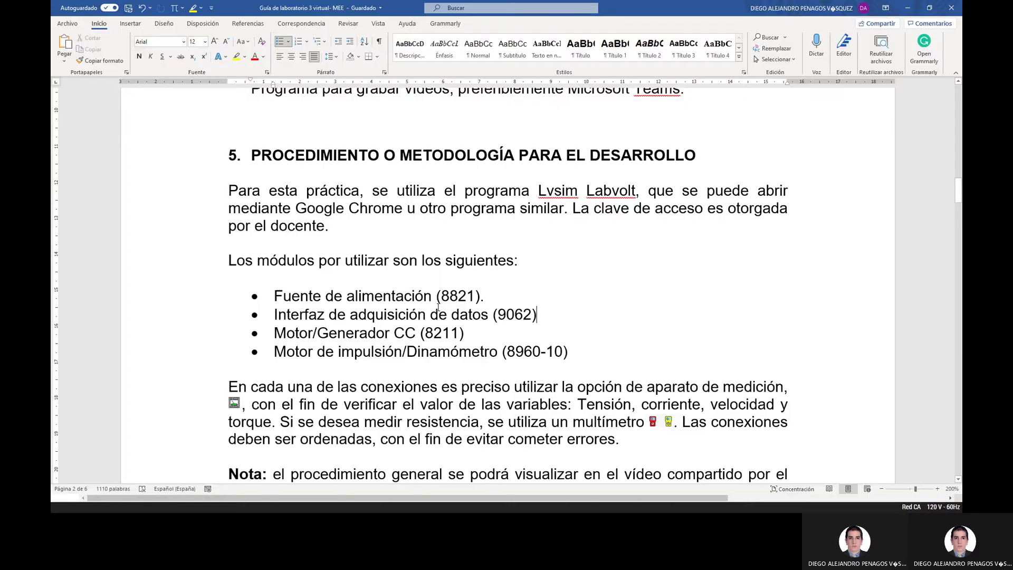
scroll(415, 318, "down", 10)
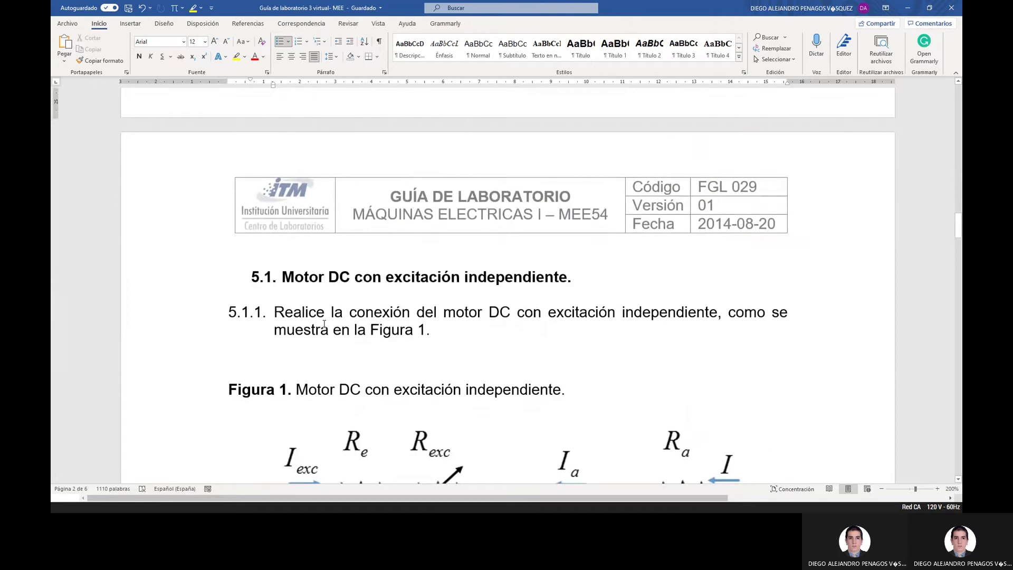
scroll(339, 367, "down", 5)
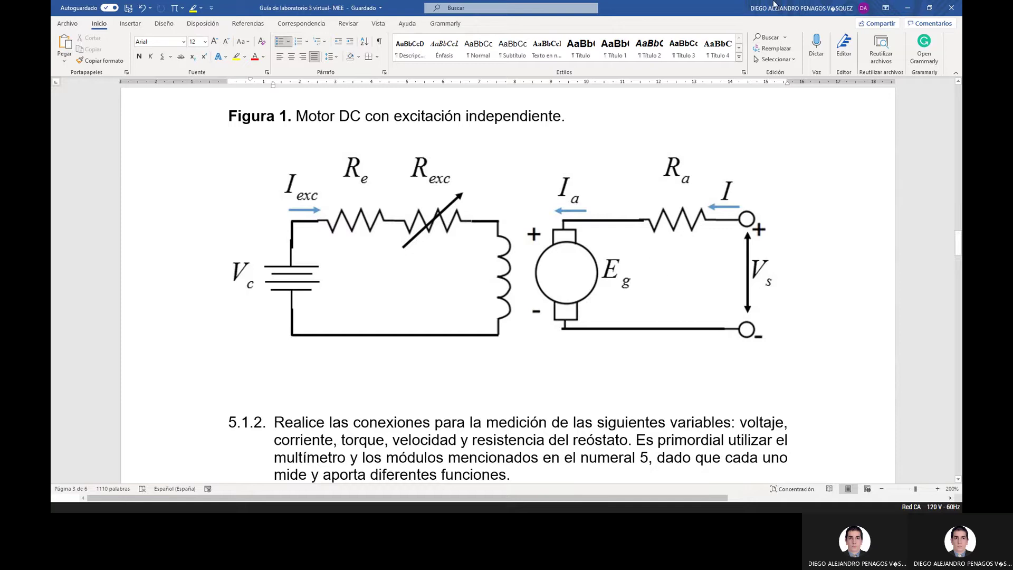
left_click(907, 8)
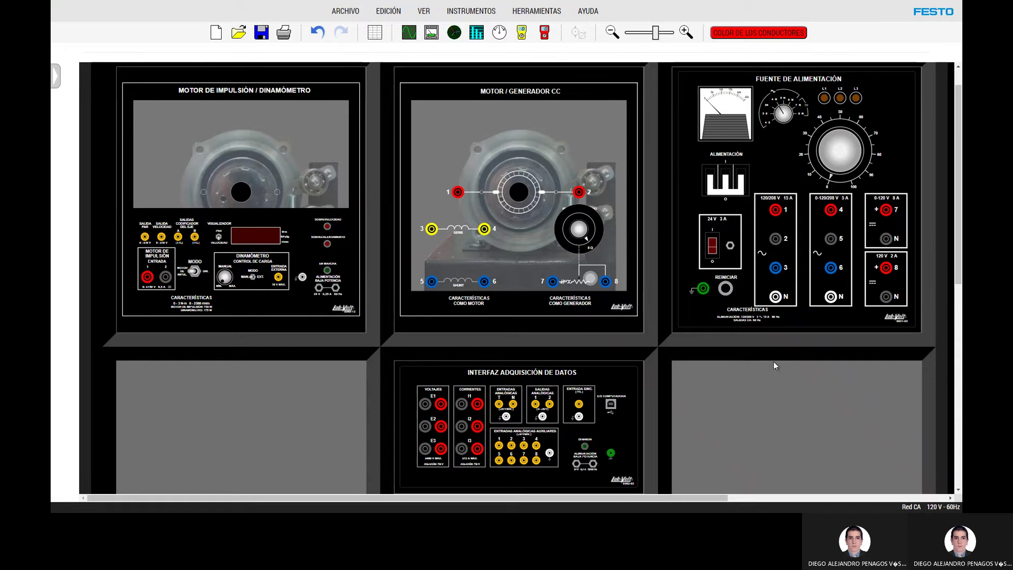
Turn on the main supply switch of the Fuente de alimentación module
left_click_drag(958, 228, 956, 231)
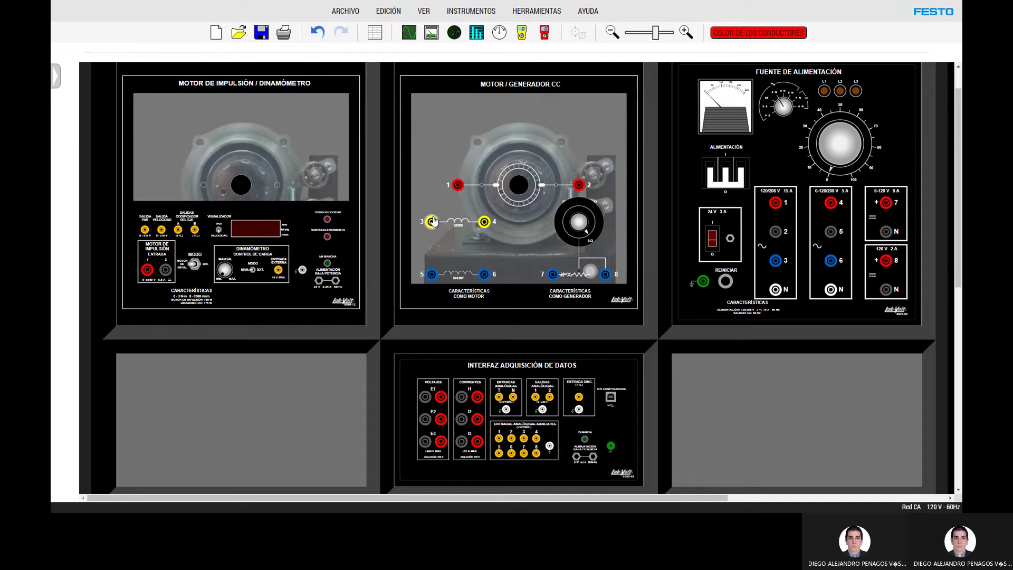
left_click(725, 186)
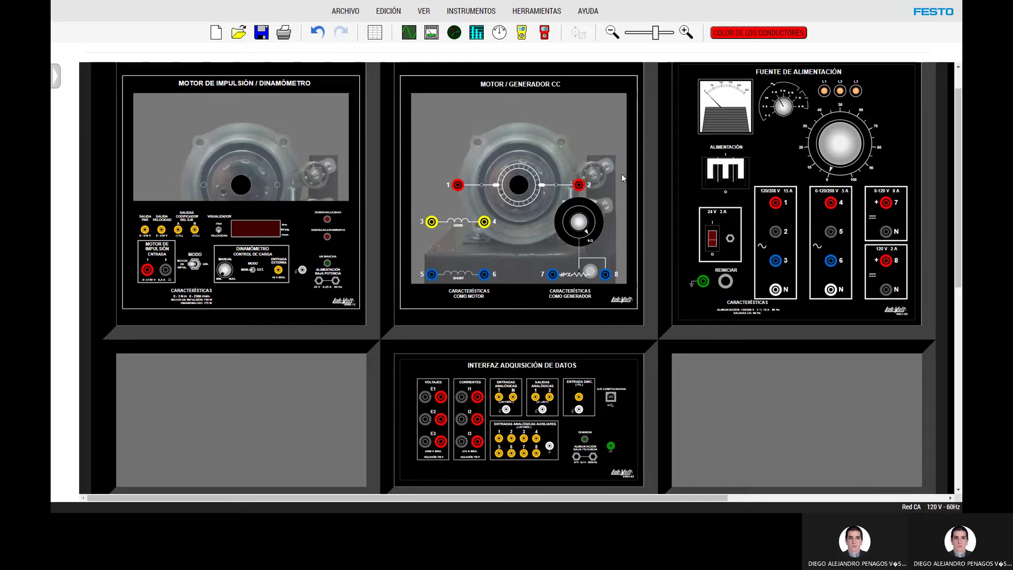
Connect terminal 7 of the 0-120 V 8 A DC supply to the ground terminal and accept the safety warning
left_click_drag(886, 202, 704, 284)
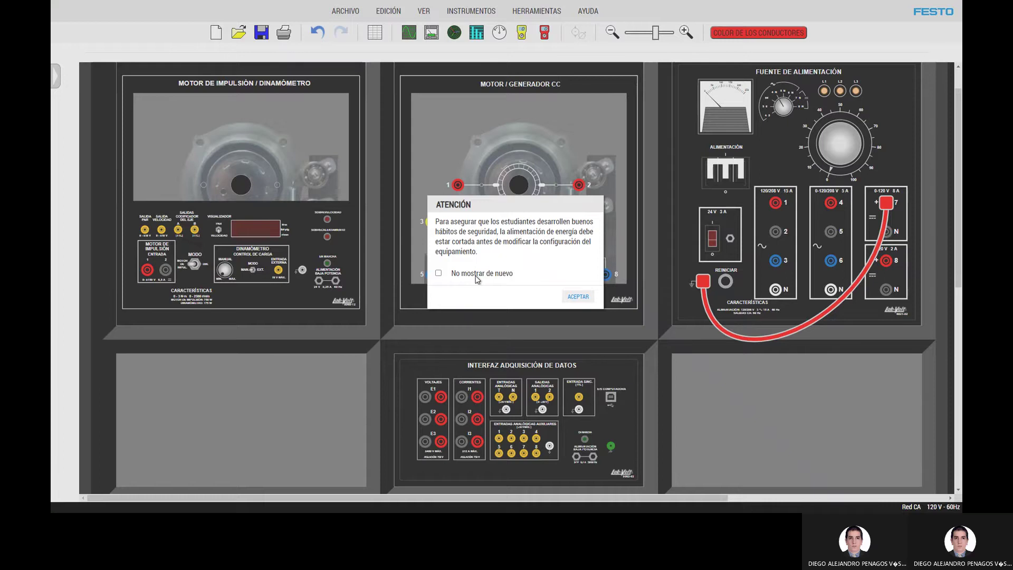
left_click(439, 274)
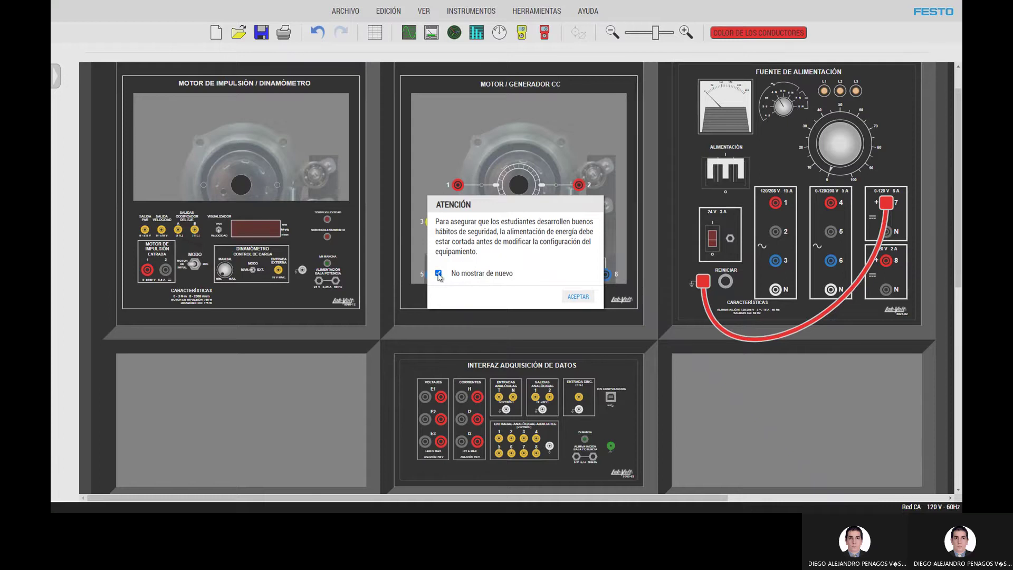
left_click(440, 274)
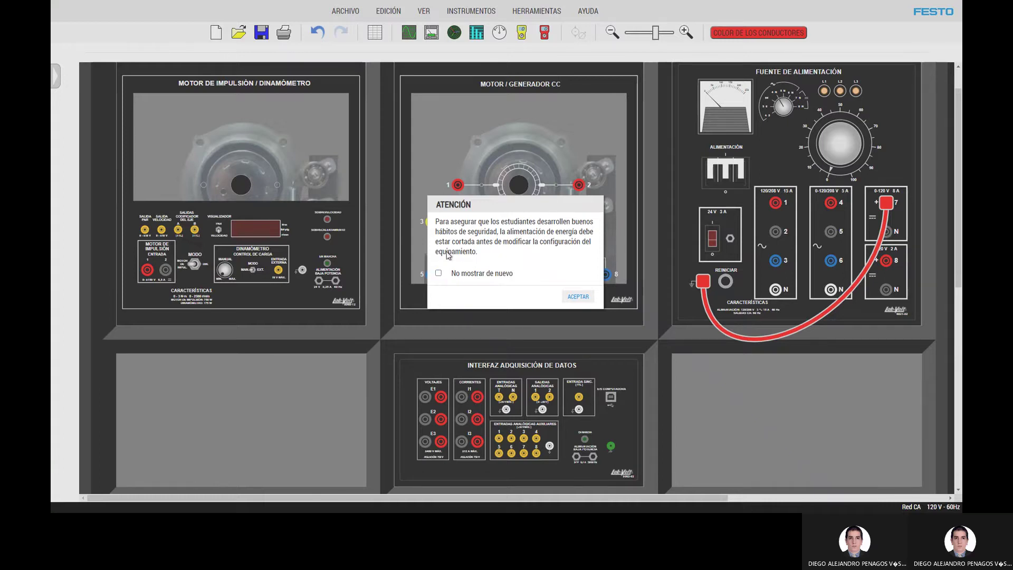
left_click(578, 296)
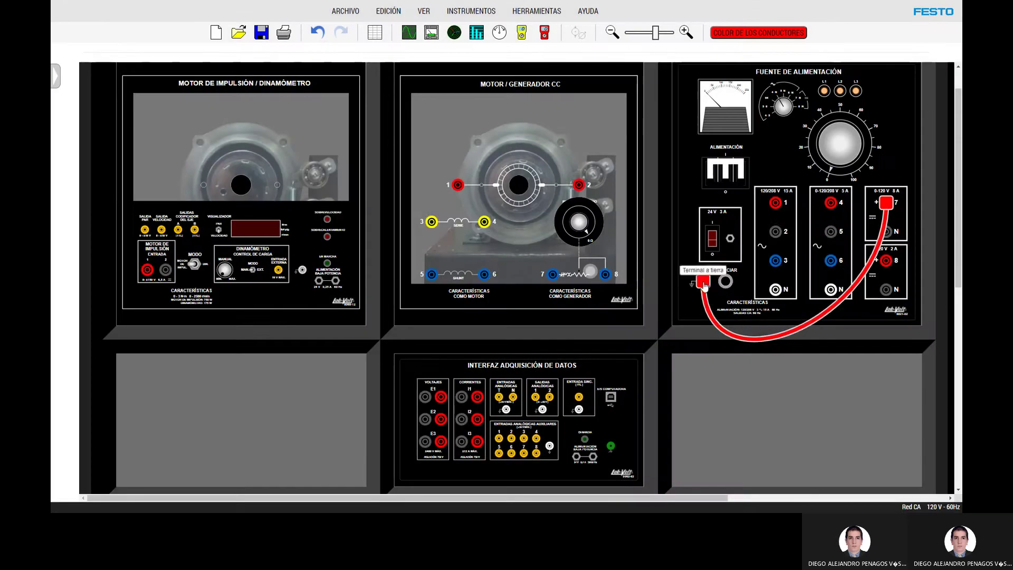
Move the lead's grounded end to terminal 7 of the DC motor/generator, accept the safety warning, and exit full-screen mode
left_click_drag(703, 281, 553, 276)
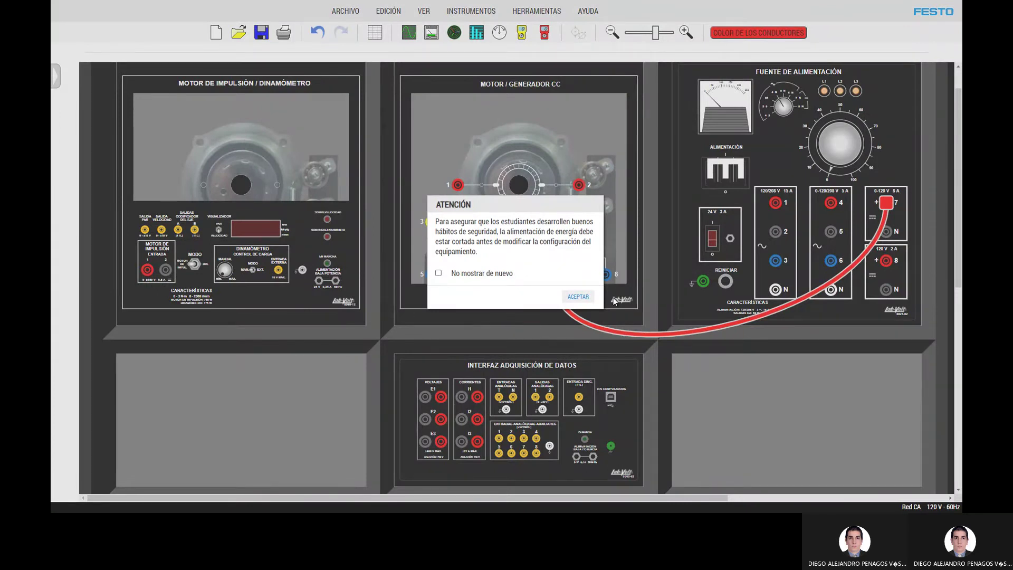
key("F11")
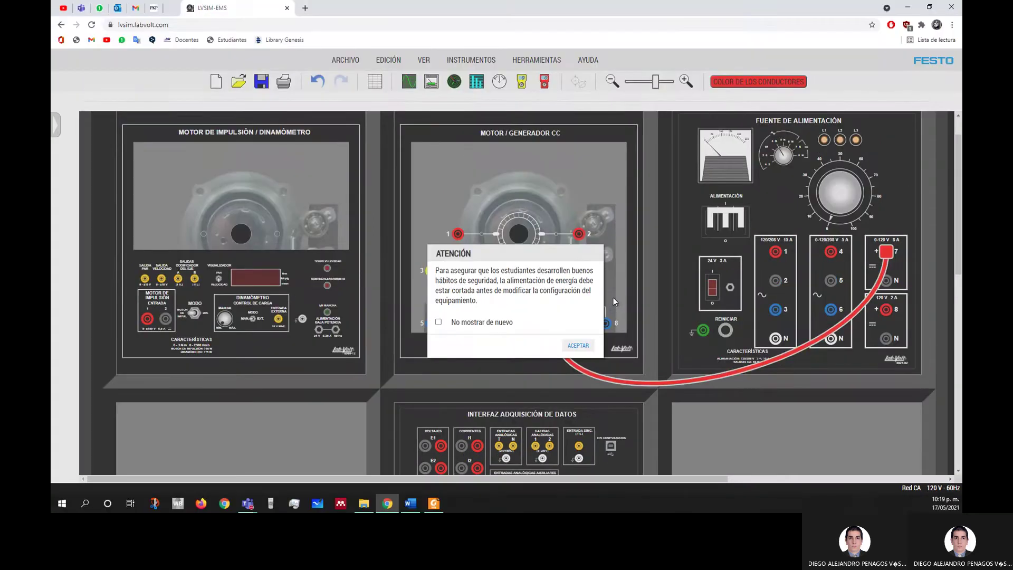
left_click(576, 348)
Inspect the data acquisition (IADC) settings and the general options, cancelling both dialogs
left_click(537, 61)
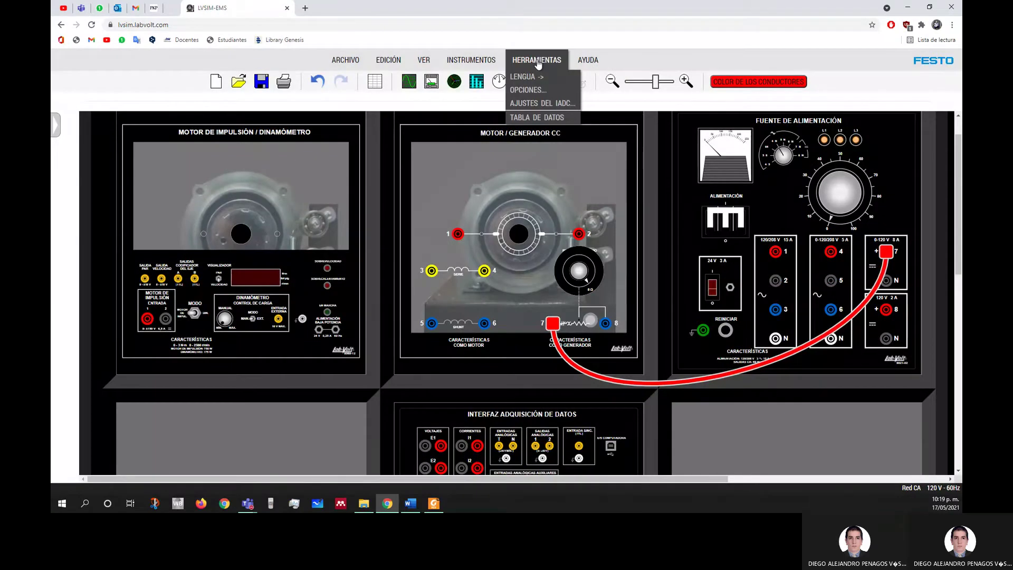
left_click(539, 103)
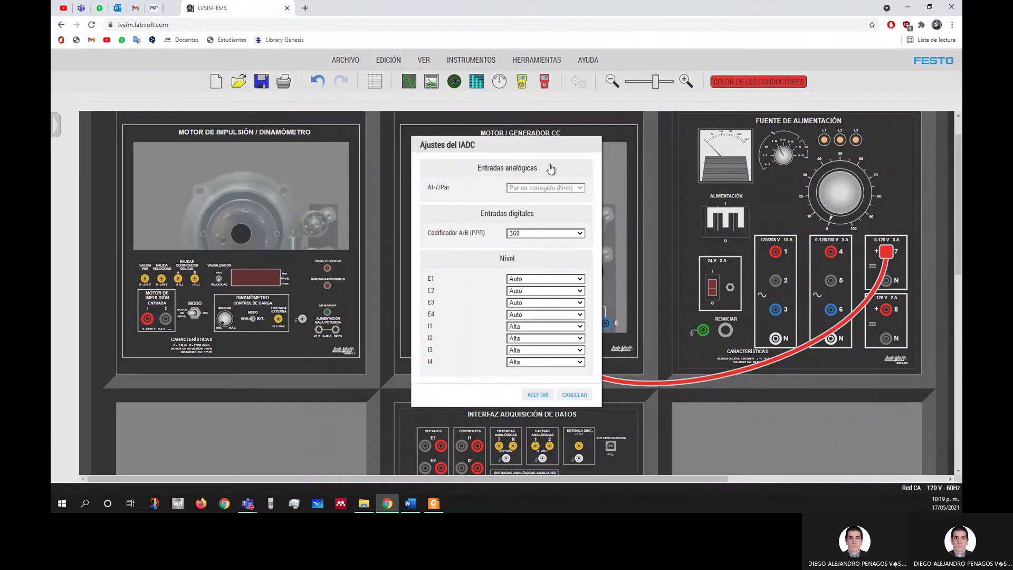
left_click(573, 395)
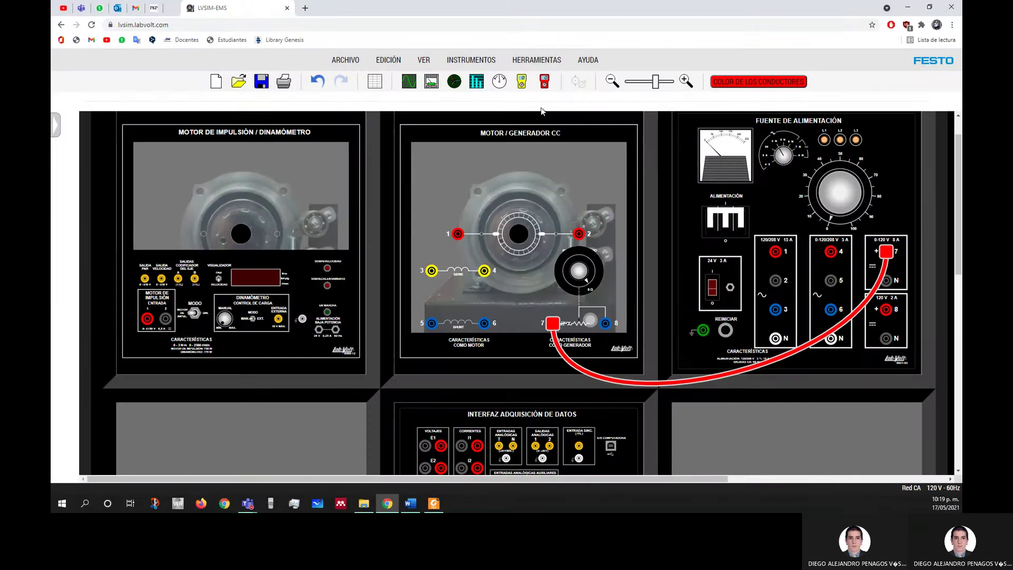
left_click(537, 60)
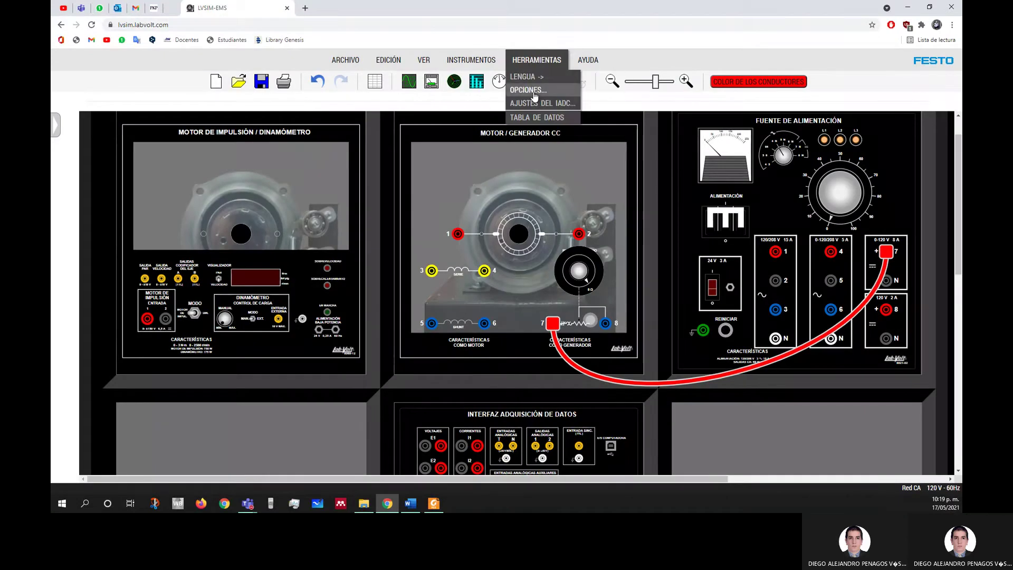
left_click(528, 91)
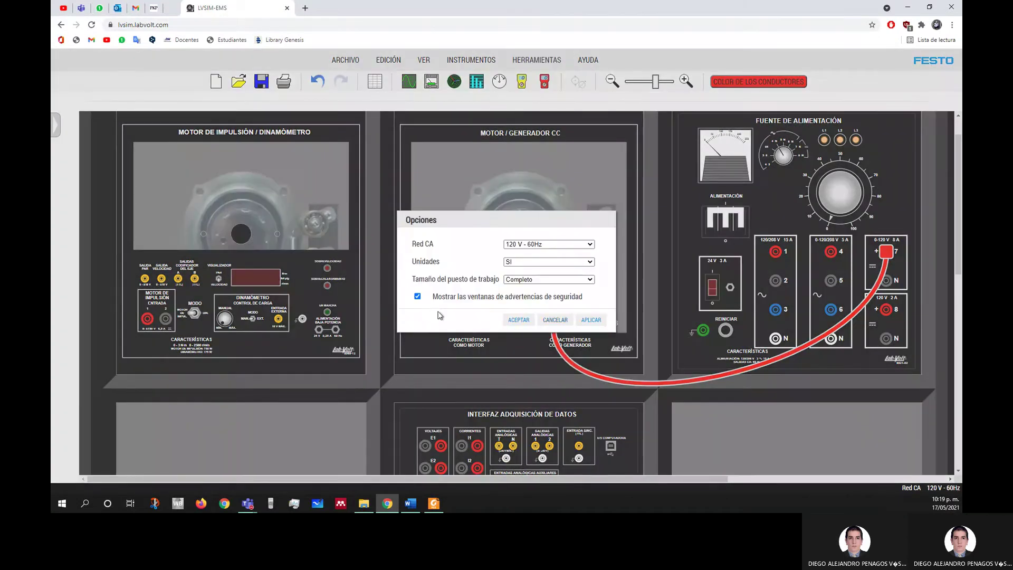
left_click(551, 320)
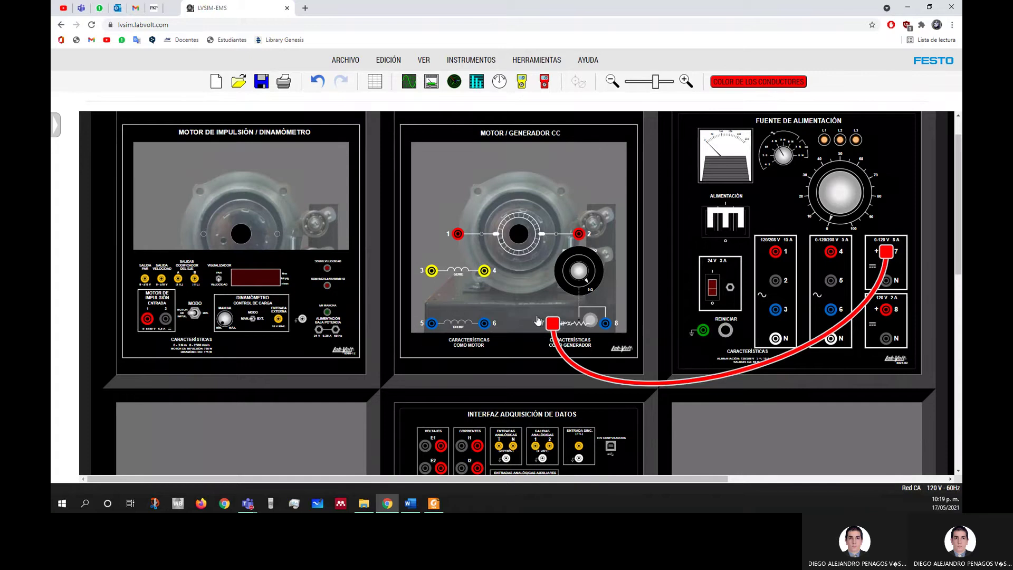
Move the lead to motor terminal 1, suppress further safety warnings, and move it on to shunt terminal 6
left_click_drag(551, 323, 458, 233)
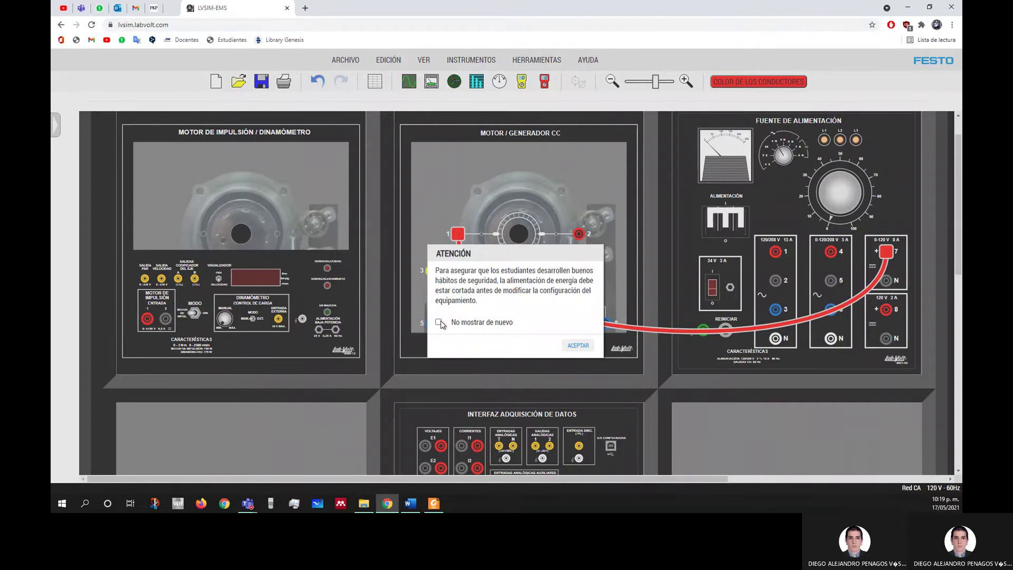
left_click(439, 321)
left_click(577, 345)
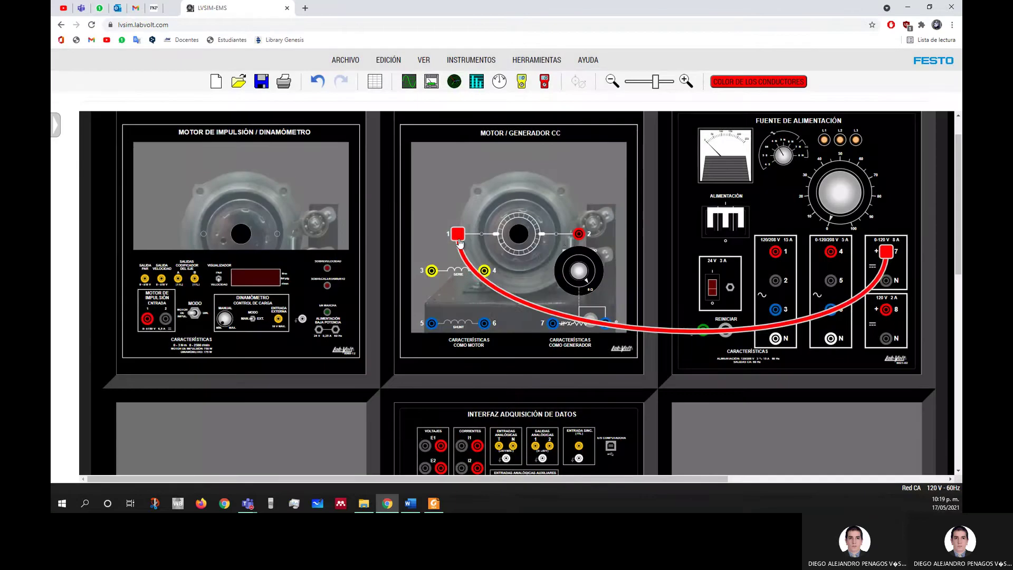
left_click_drag(459, 238, 485, 323)
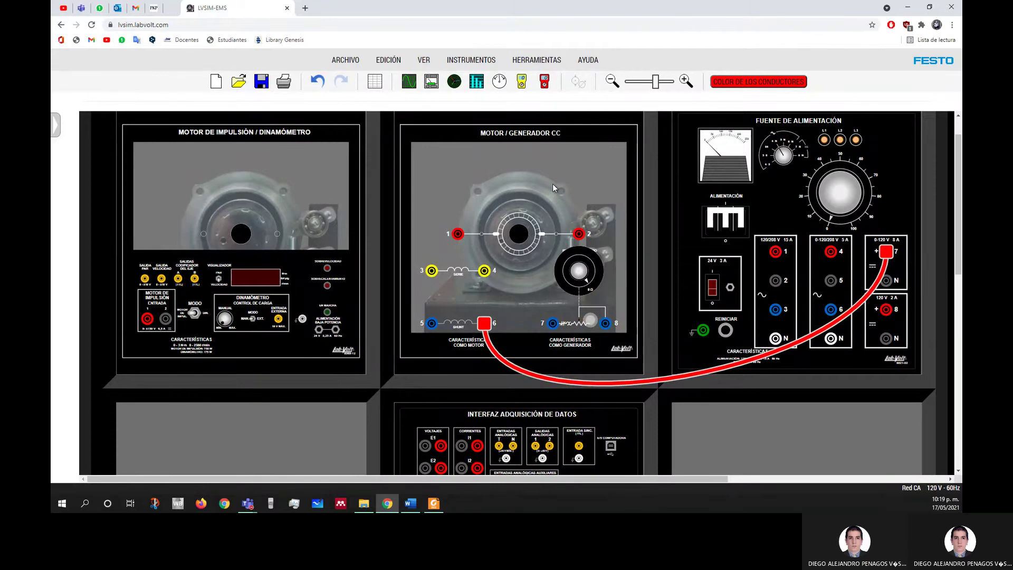
Re-enable the display of safety warning windows in the general options
left_click(527, 61)
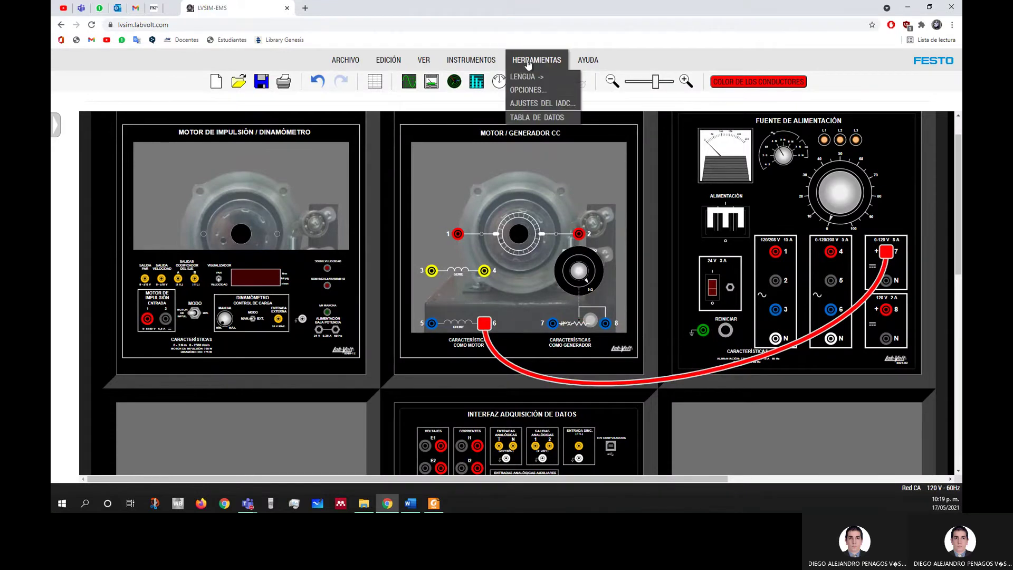
left_click(528, 89)
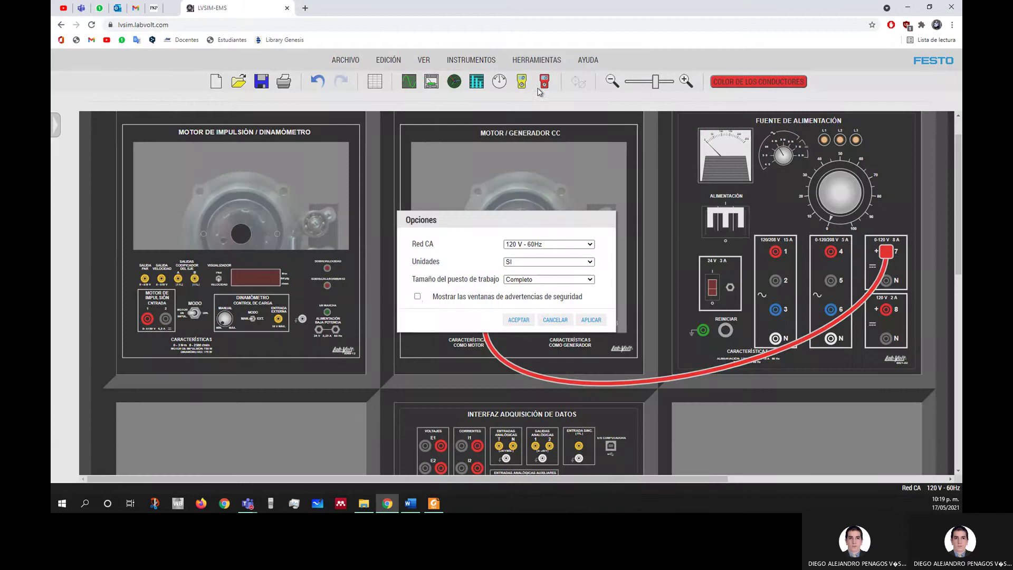
left_click(418, 296)
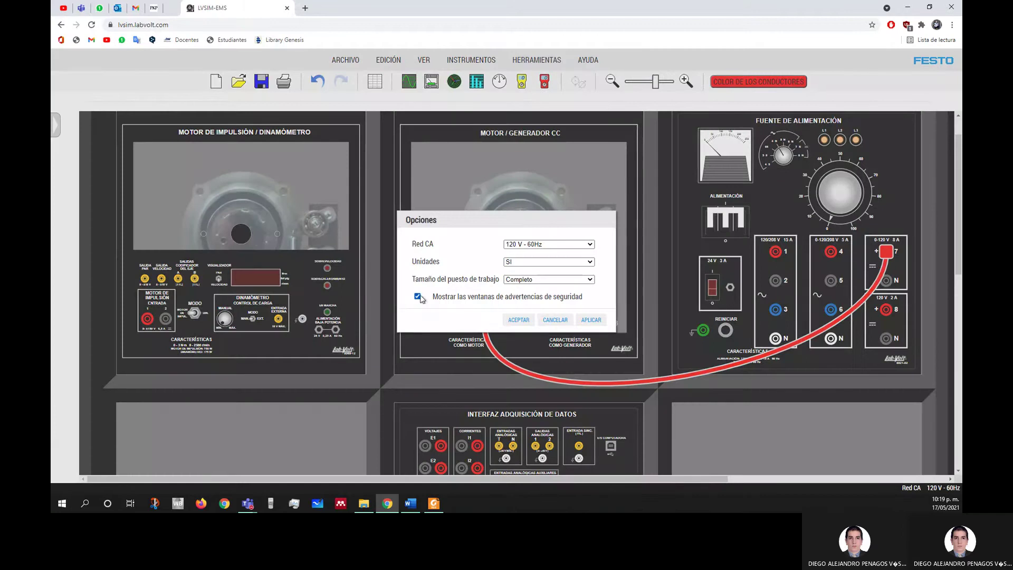
left_click(517, 320)
Move the lead's motor end to shunt terminal 5, accept the safety warning, and return to full-screen mode
left_click_drag(483, 323, 431, 331)
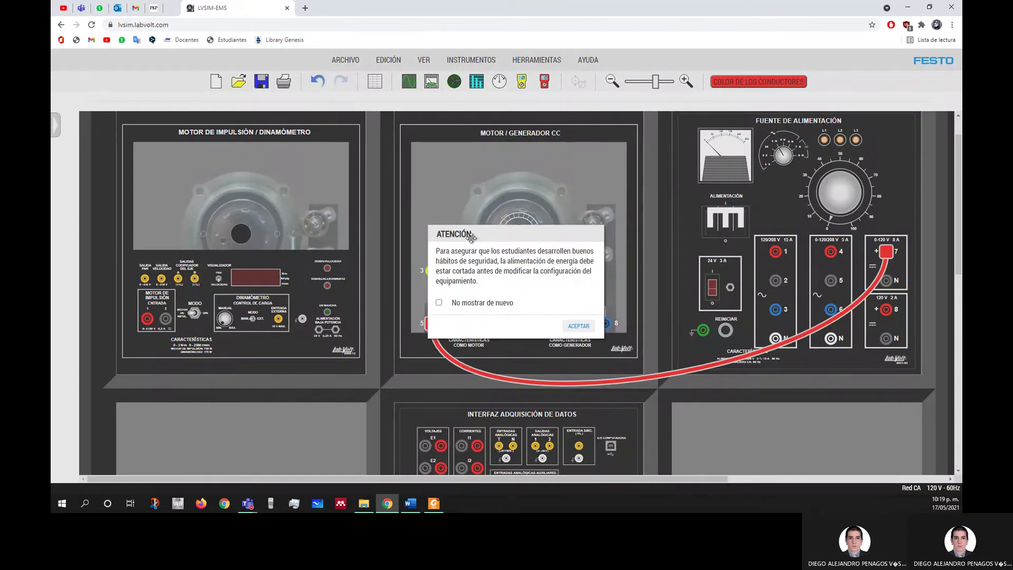
left_click(581, 327)
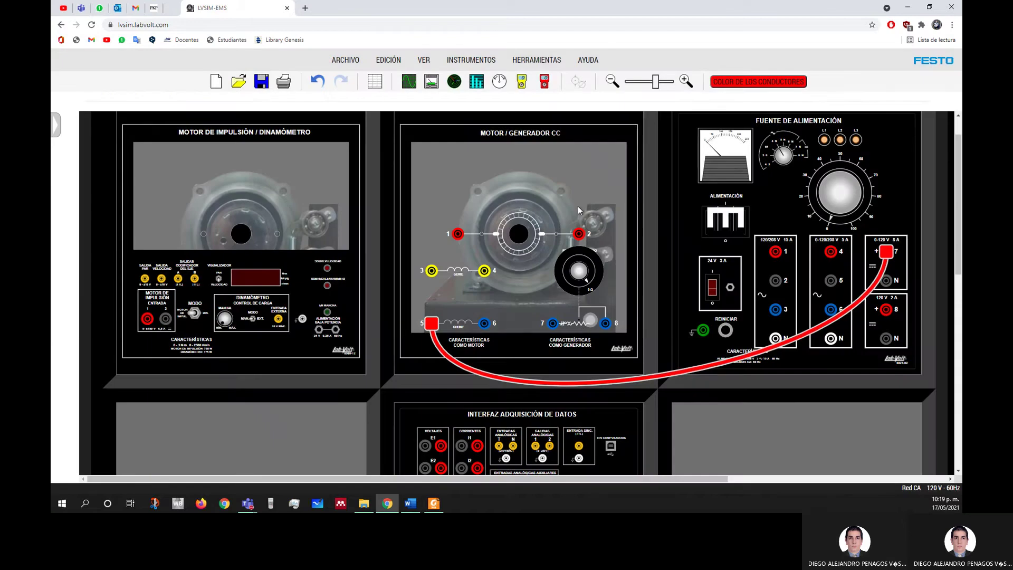
key("F11")
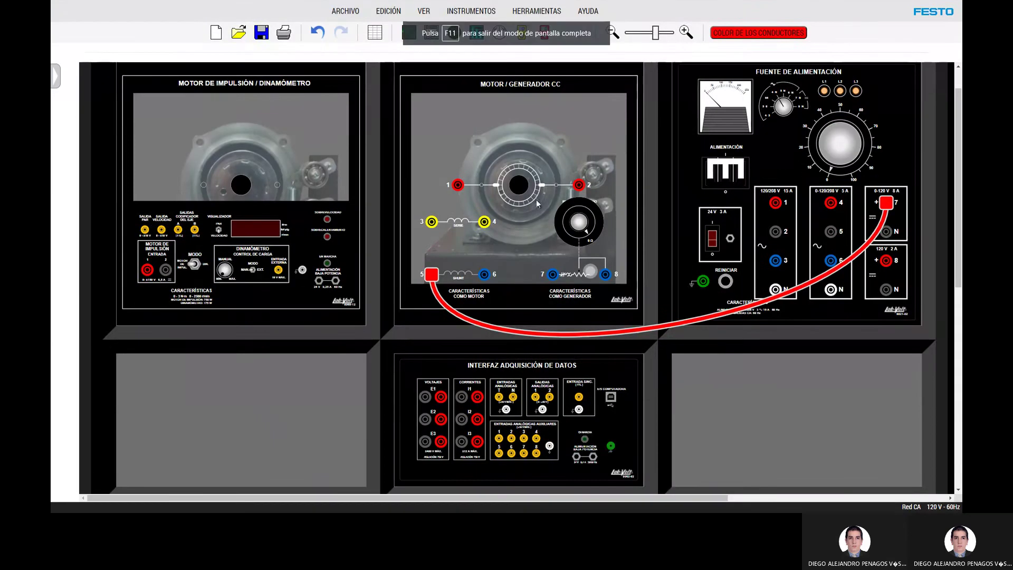
Change the color of the lead between supply terminal 7 and motor terminal 5 to white
right_click(585, 337)
mouse_move(592, 355)
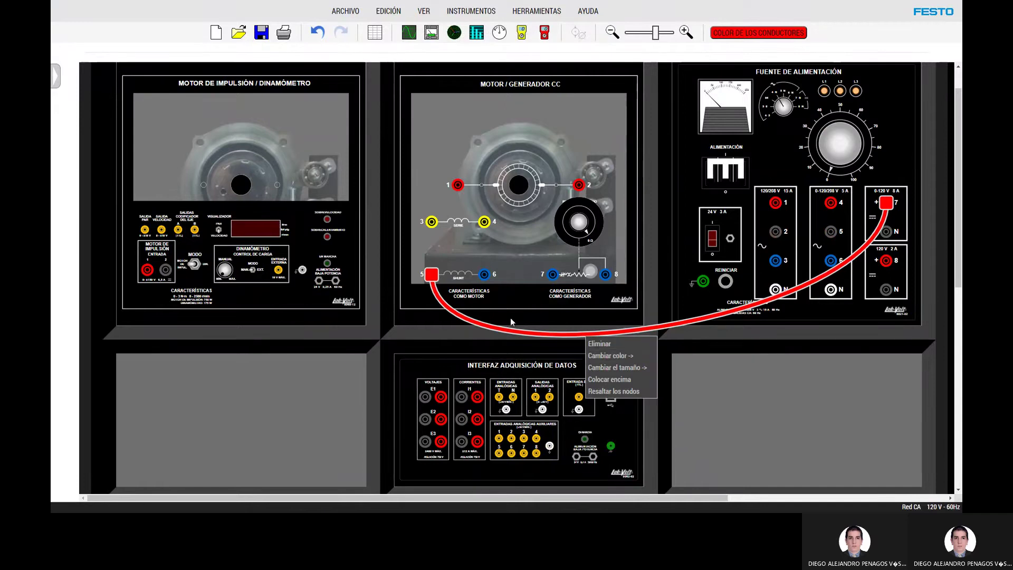
right_click(520, 332)
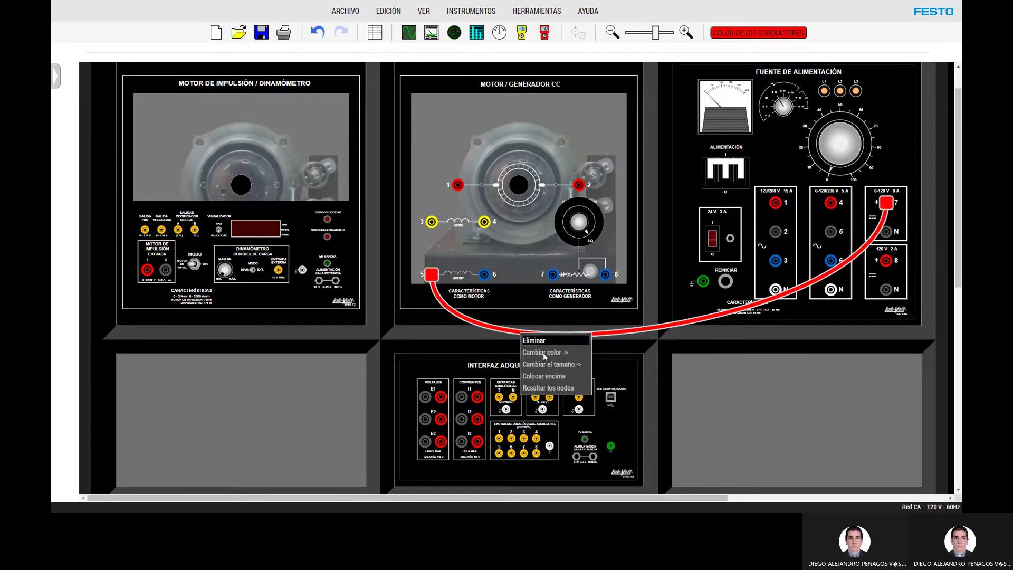
left_click(595, 352)
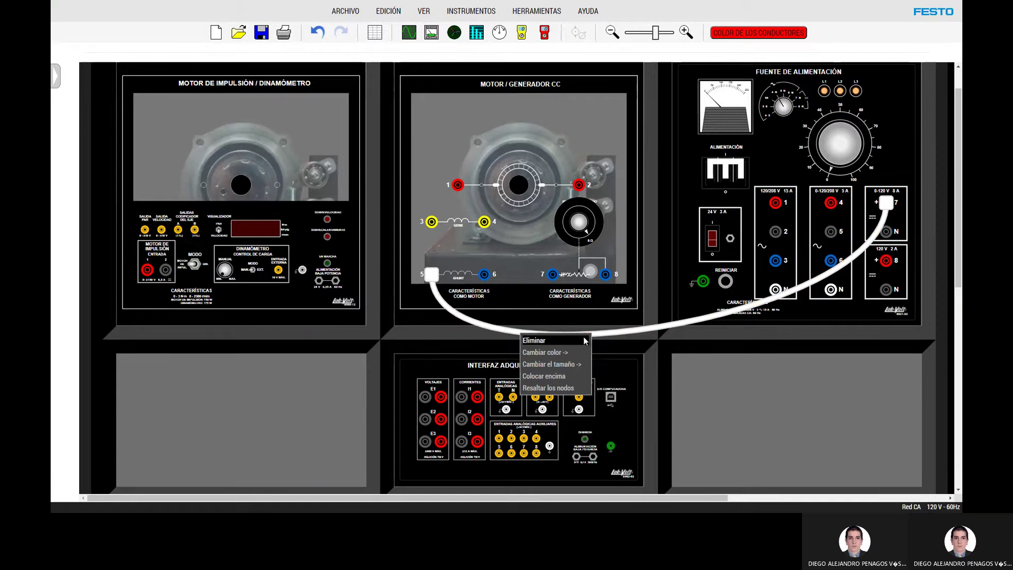
Change the lead's color to black (000000)
right_click(539, 336)
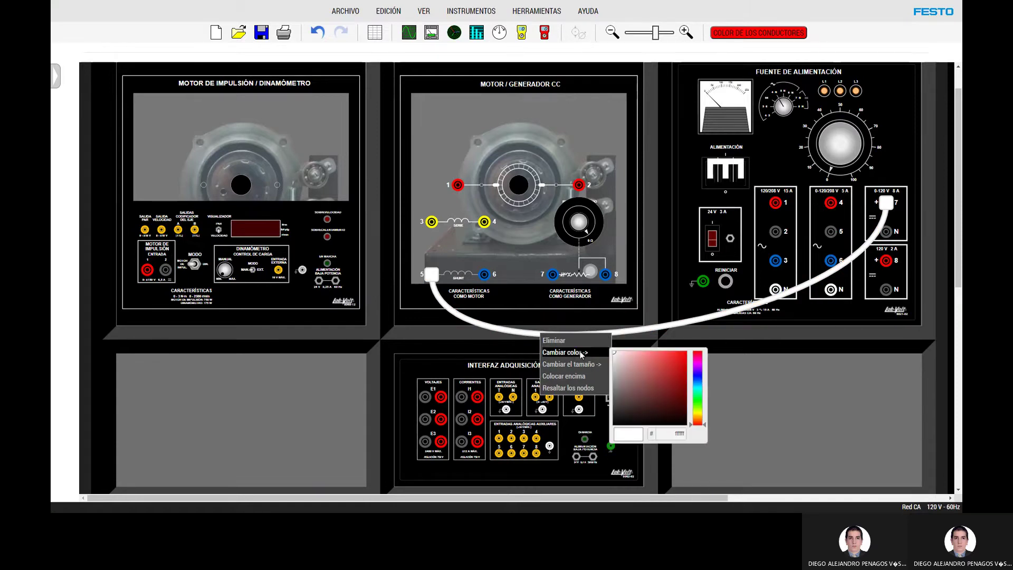
mouse_move(602, 355)
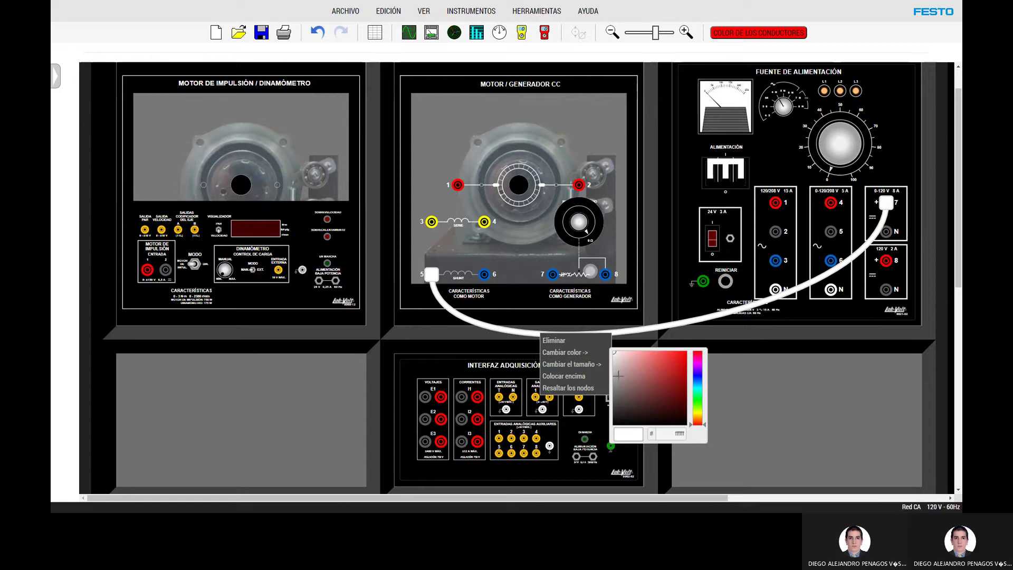
left_click_drag(619, 375, 605, 428)
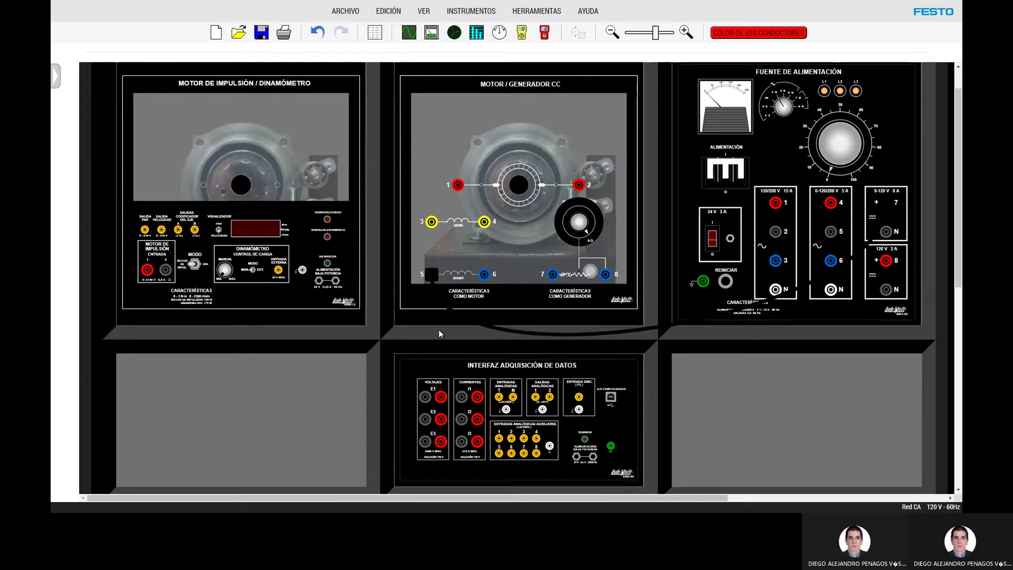
Try to give the black lead a different hue with its color picker
right_click(499, 330)
mouse_move(541, 351)
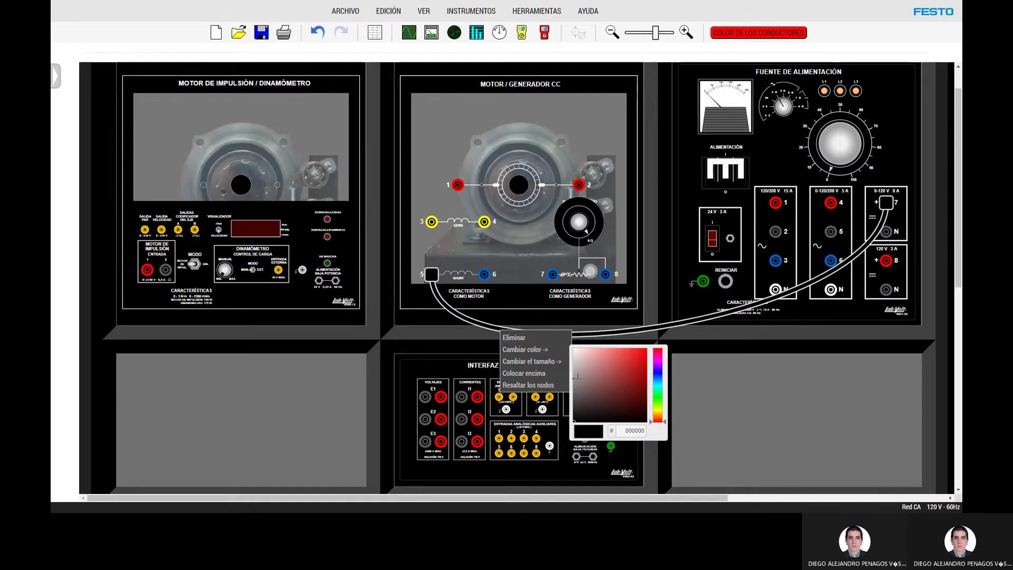
left_click_drag(657, 421, 658, 390)
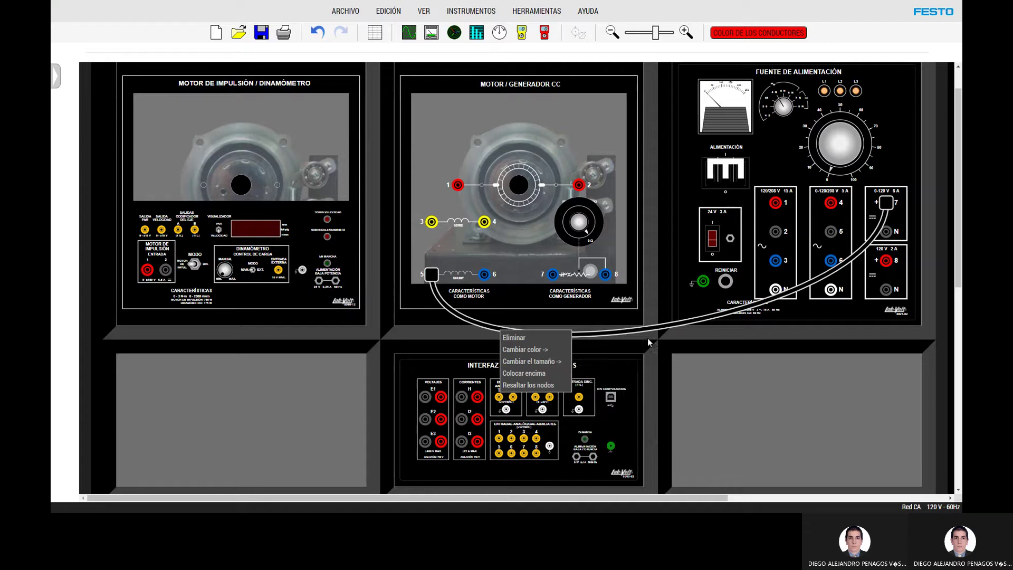
mouse_move(557, 349)
left_click(560, 353)
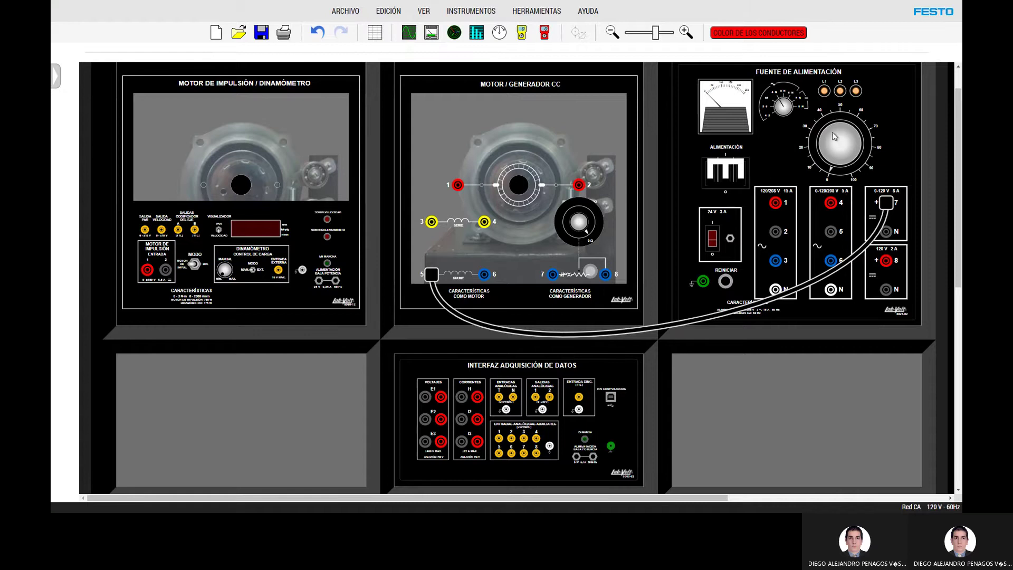
Delete the black lead, accept the safety warning, and switch off the main power supply
key("Delete")
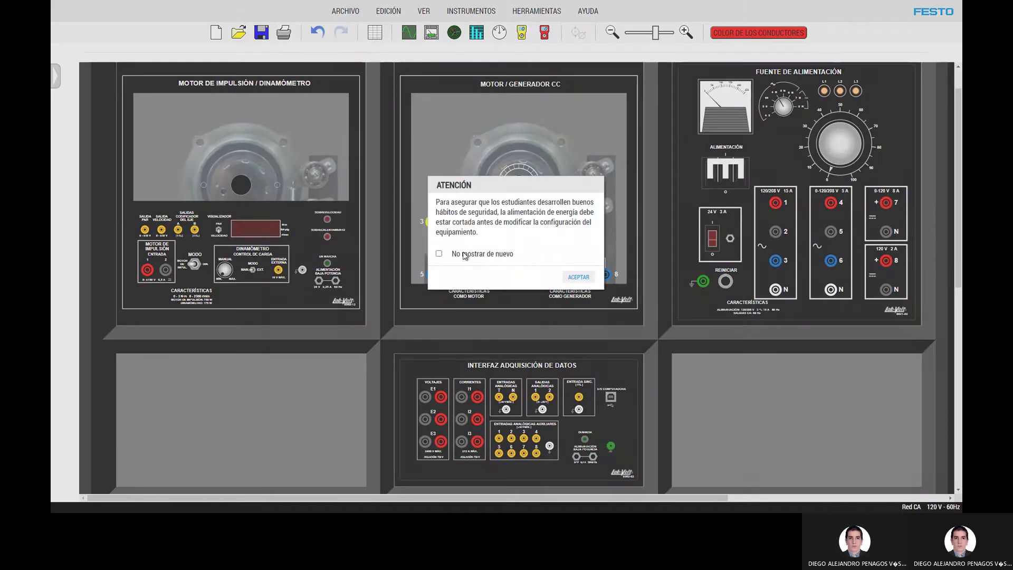
left_click(578, 276)
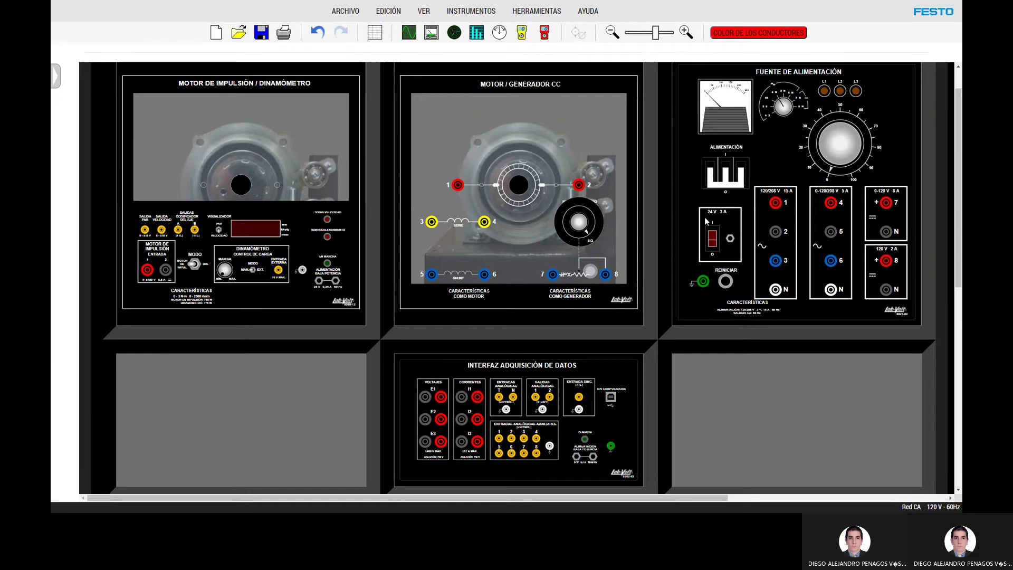
Set the default conductor color to blue (0059ff) and connect the dynamometer's torque output to the data acquisition interface's analog input T
left_click(722, 36)
left_click(799, 70)
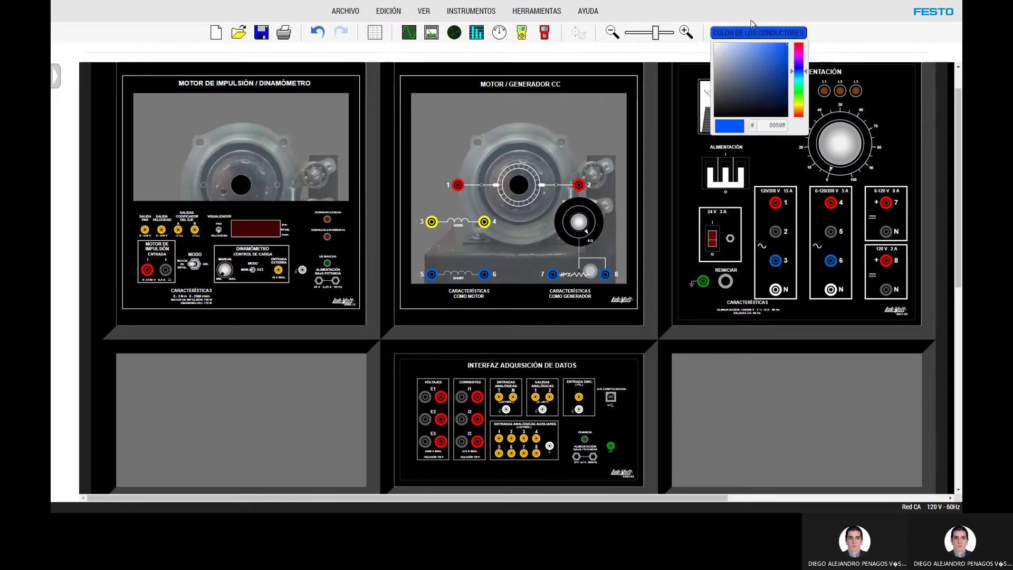
left_click(689, 11)
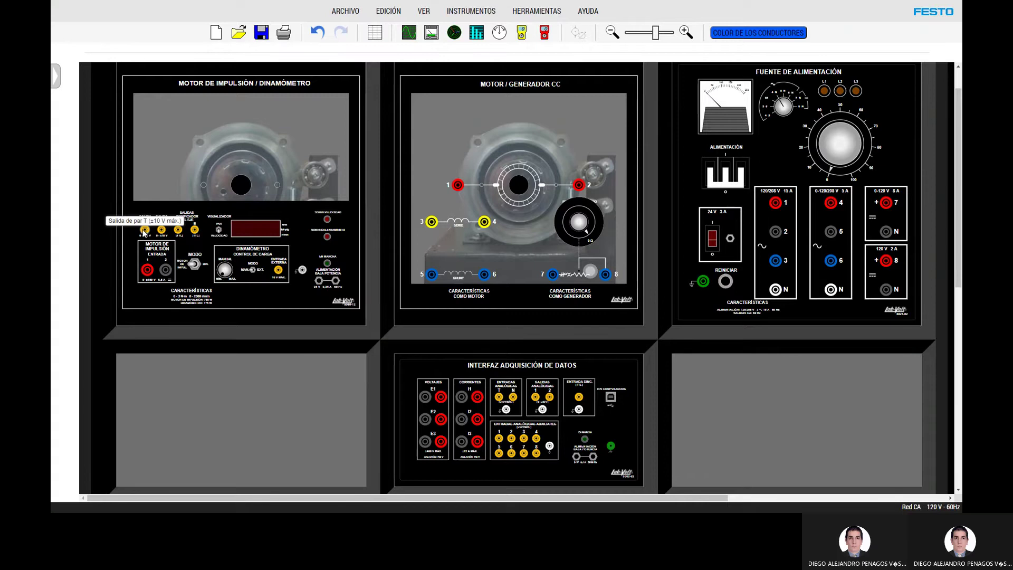
left_click_drag(144, 229, 498, 397)
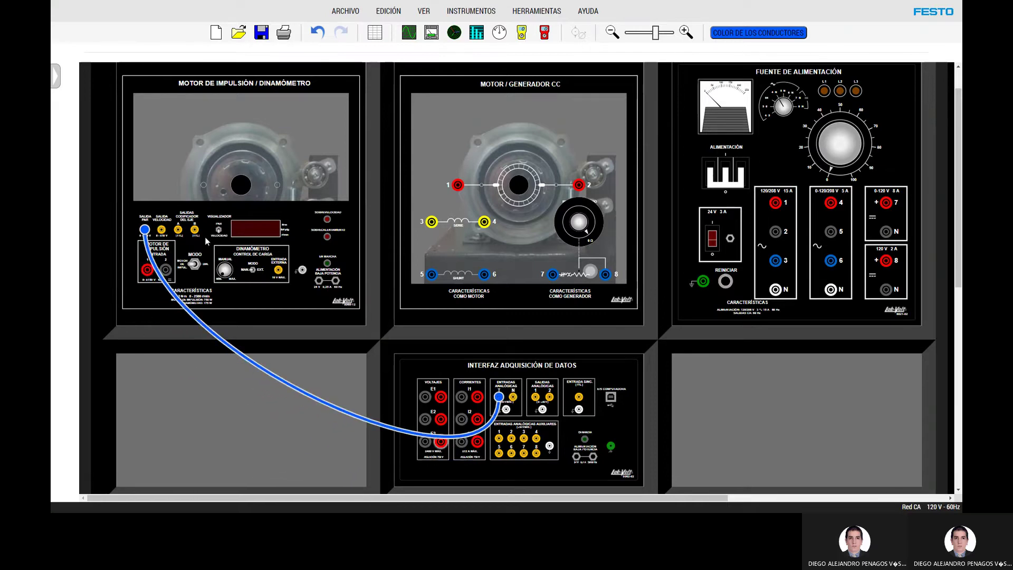
Connect the dynamometer's speed output to analog input N and its common terminal to the analog inputs' common, arranging the leads neatly
left_click_drag(161, 229, 515, 397)
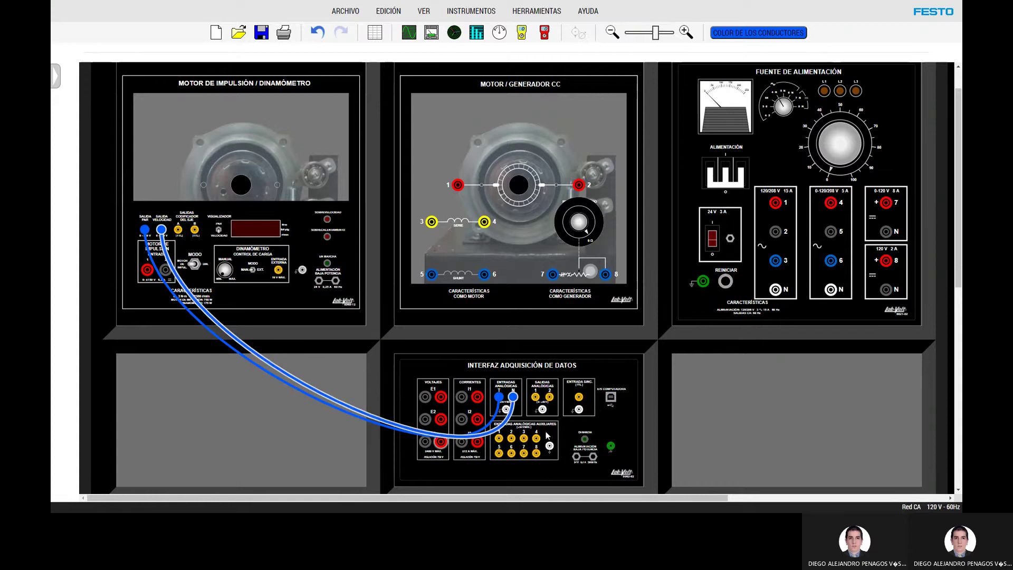
left_click_drag(302, 271, 506, 410)
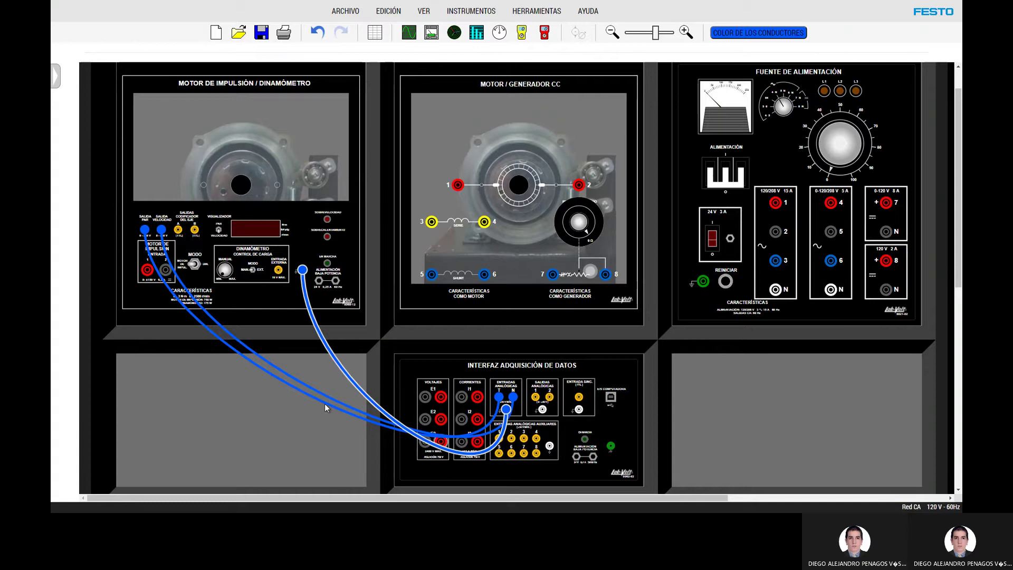
left_click_drag(324, 404, 498, 469)
left_click_drag(316, 363, 279, 450)
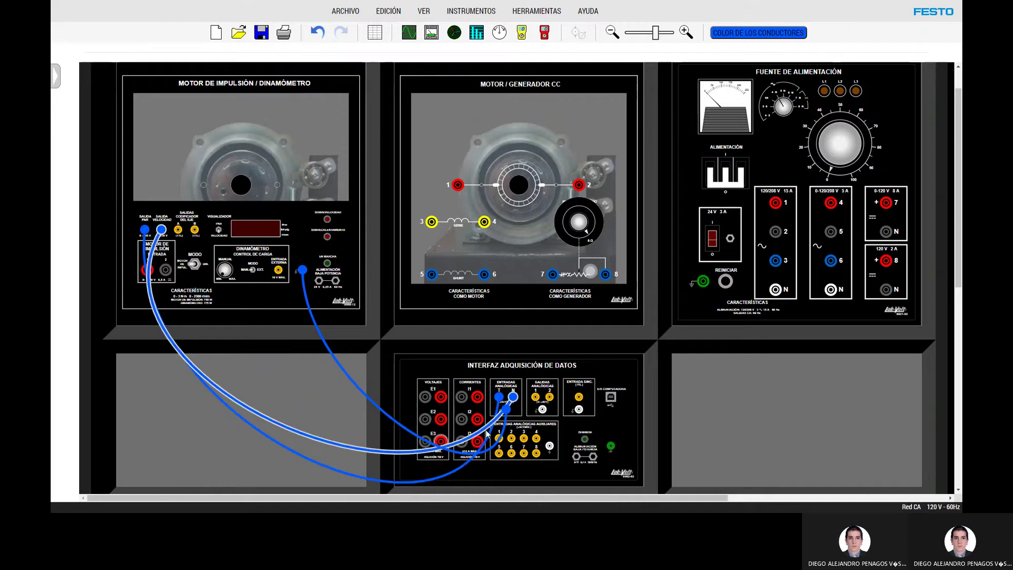
left_click_drag(480, 430, 507, 485)
left_click_drag(329, 354, 266, 391)
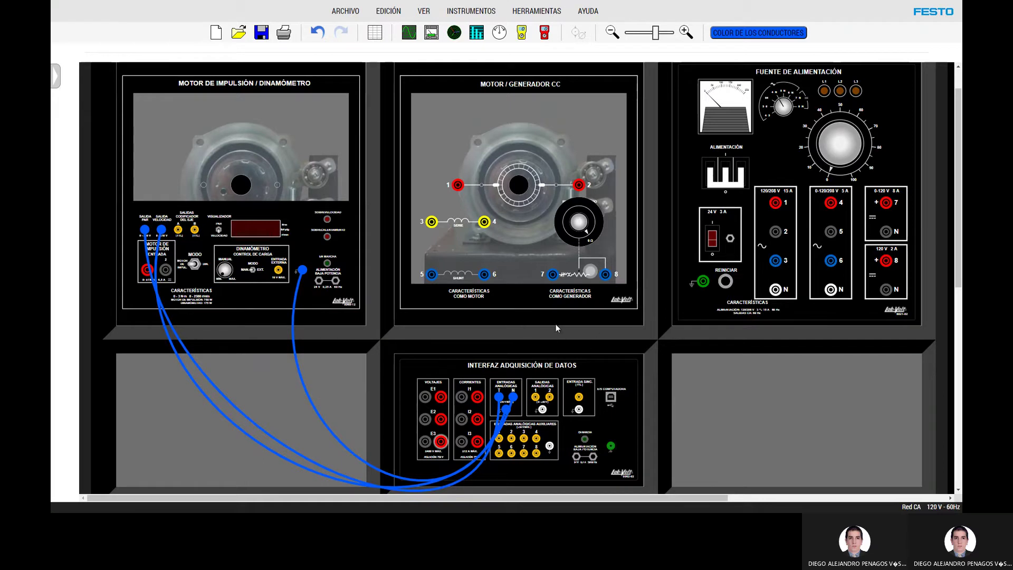
Connect the 24 V supply to the data acquisition interface's low-power input and chain it to the dynamometer's low-power input
left_click(712, 240)
left_click(712, 240)
left_click_drag(729, 238, 663, 415)
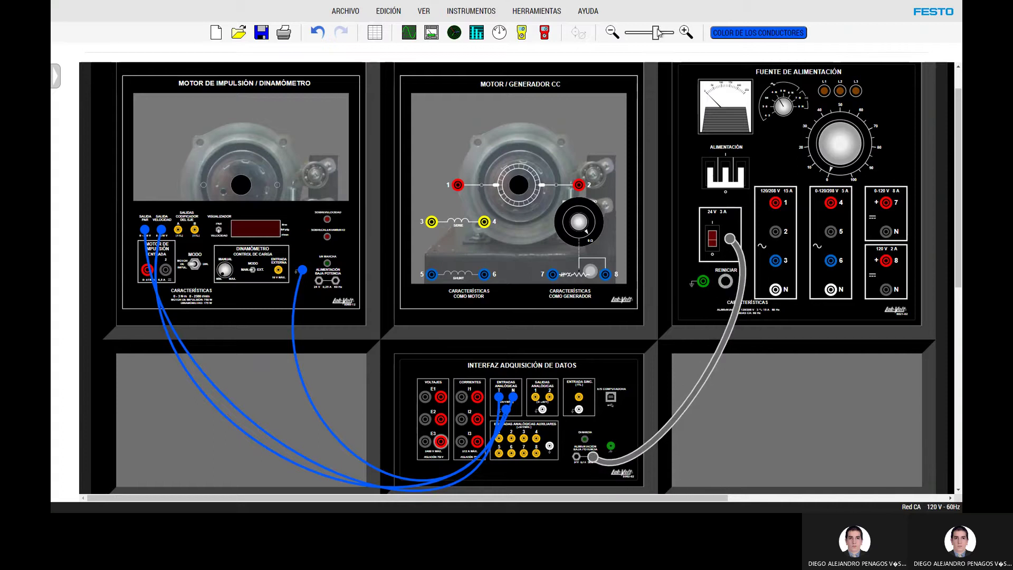
left_click_drag(655, 33, 675, 33)
scroll(724, 297, "down", 1)
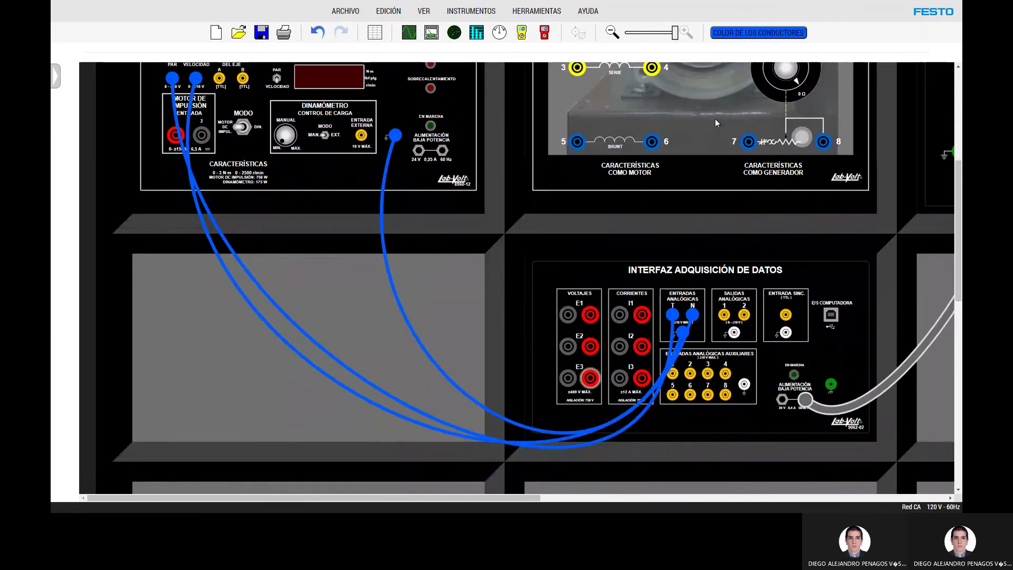
left_click_drag(675, 33, 655, 35)
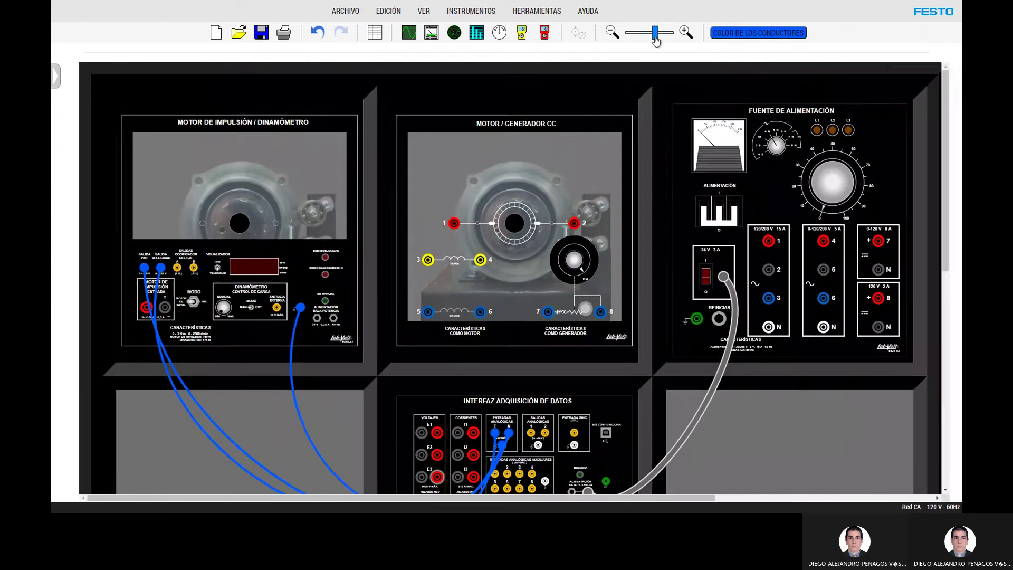
scroll(680, 171, "down", 1)
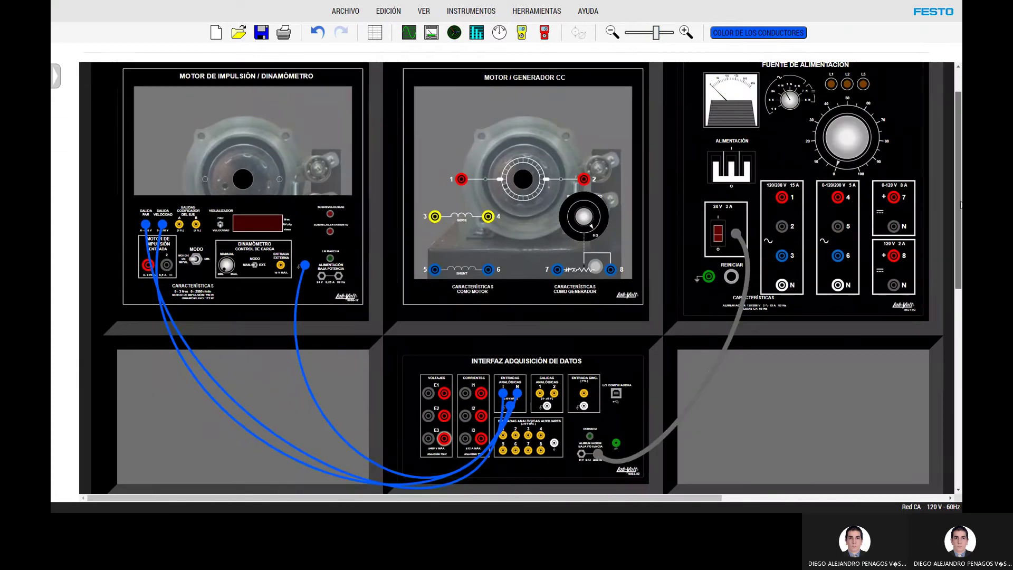
left_click_drag(958, 202, 958, 198)
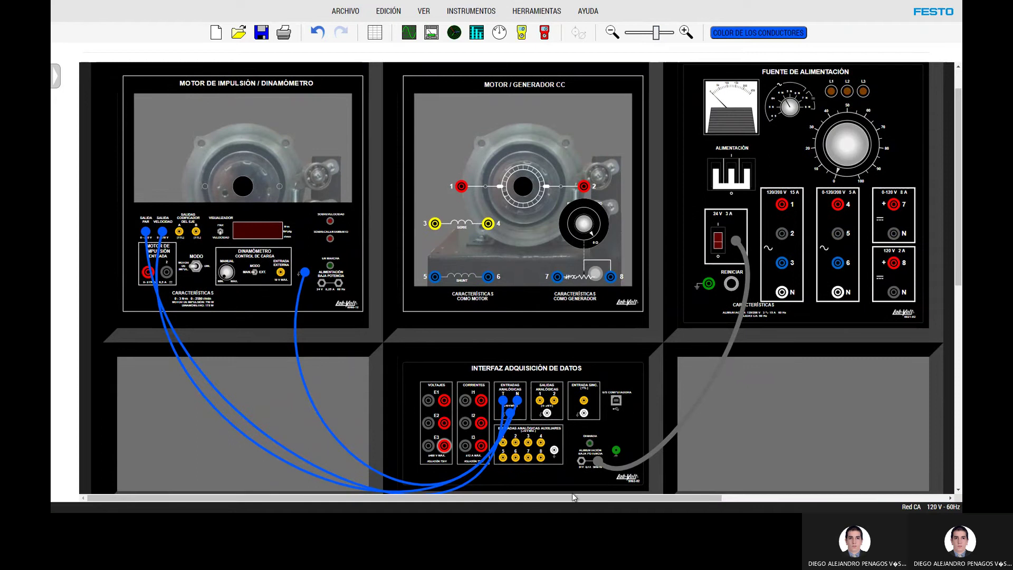
left_click_drag(582, 462, 338, 283)
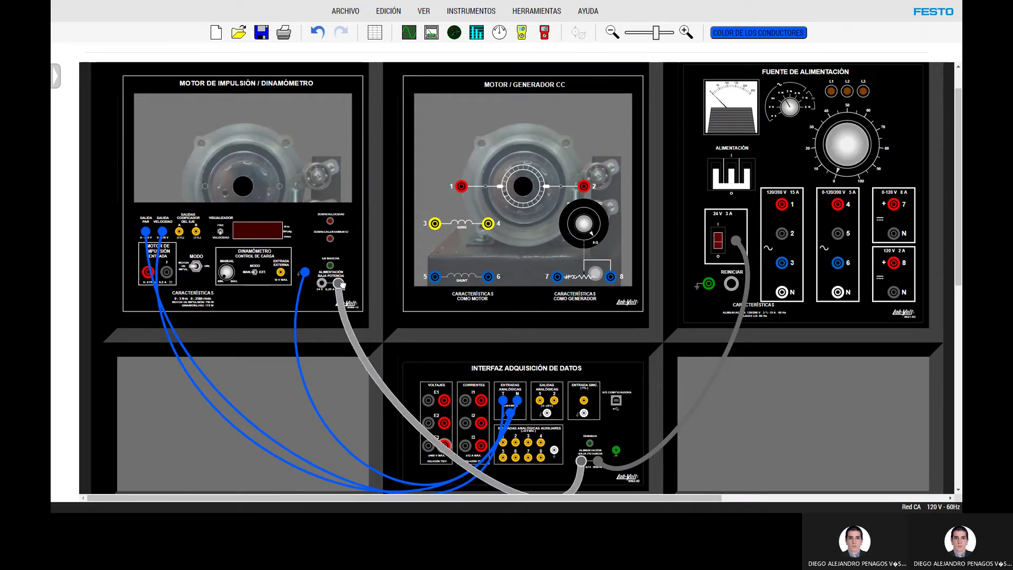
left_click_drag(502, 482, 371, 461)
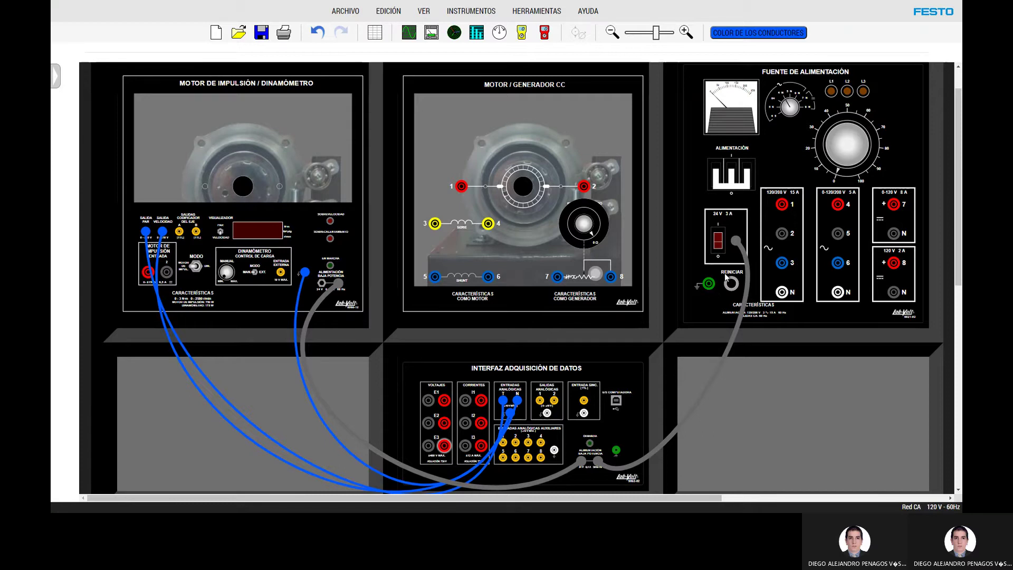
left_click_drag(710, 285, 710, 388)
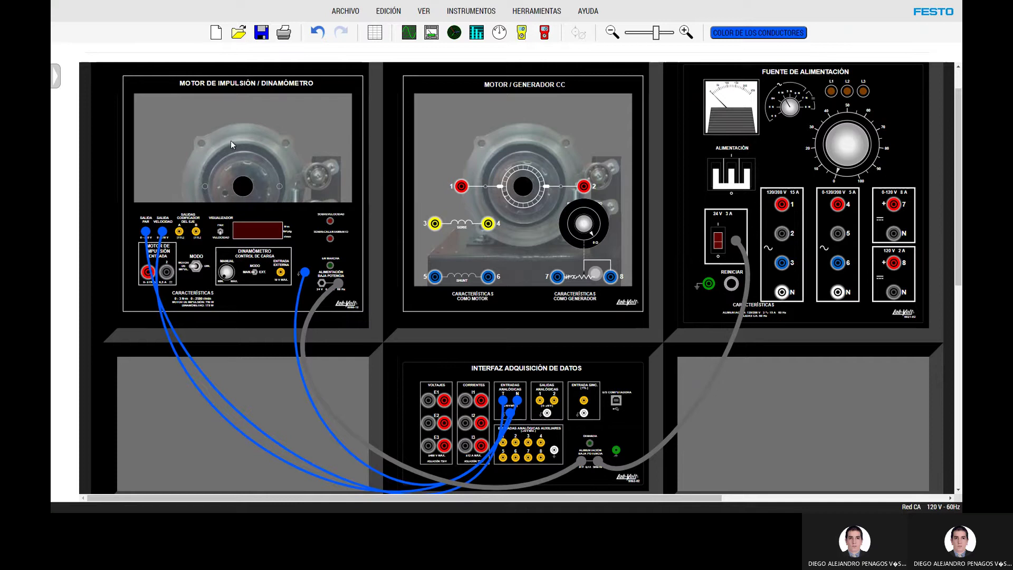
Lower the front panels of the dynamometer and DC motor modules and couple the two machines with a belt
right_click(302, 144)
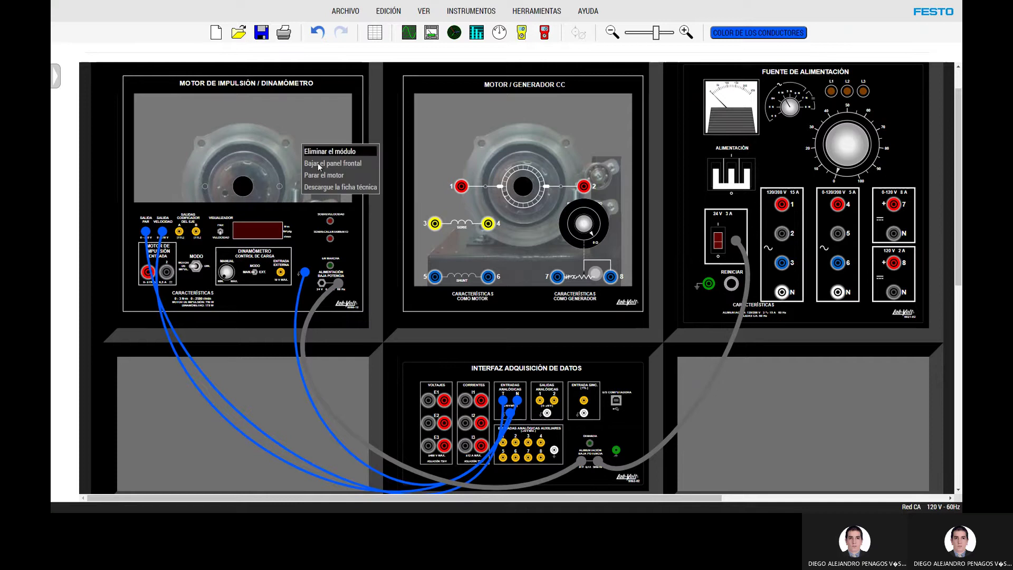
left_click(271, 138)
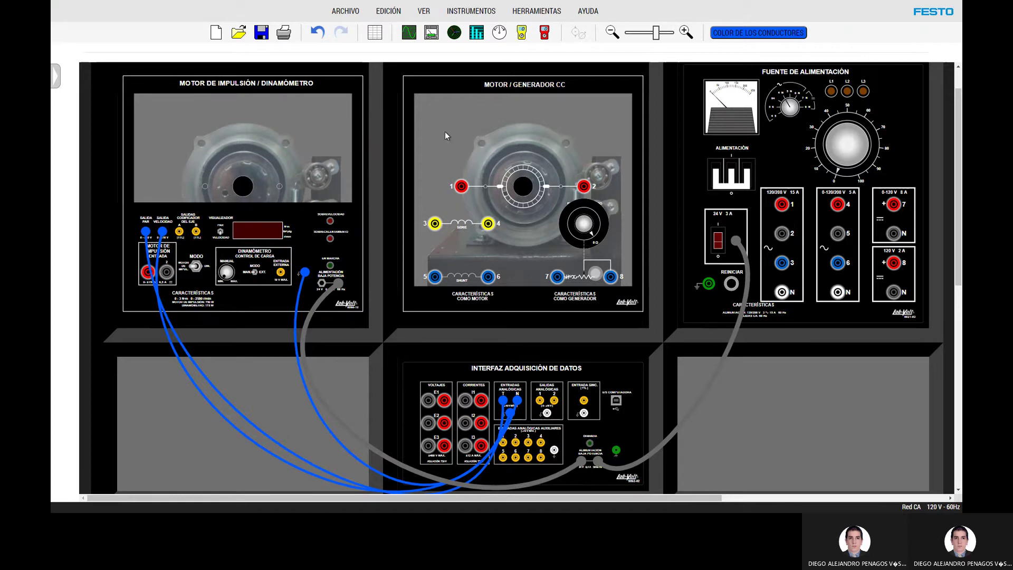
right_click(257, 171)
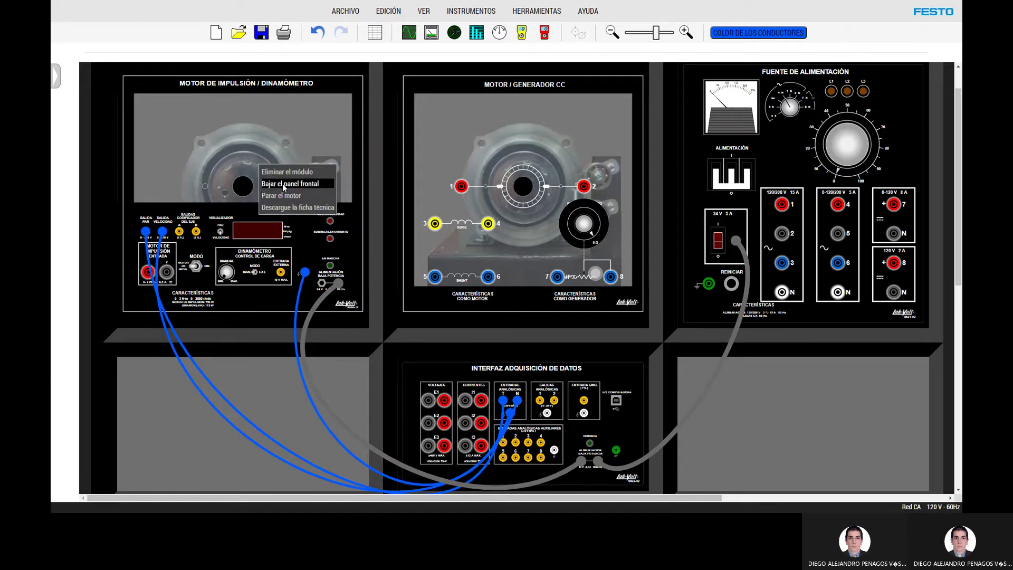
left_click(283, 183)
right_click(501, 145)
left_click(520, 159)
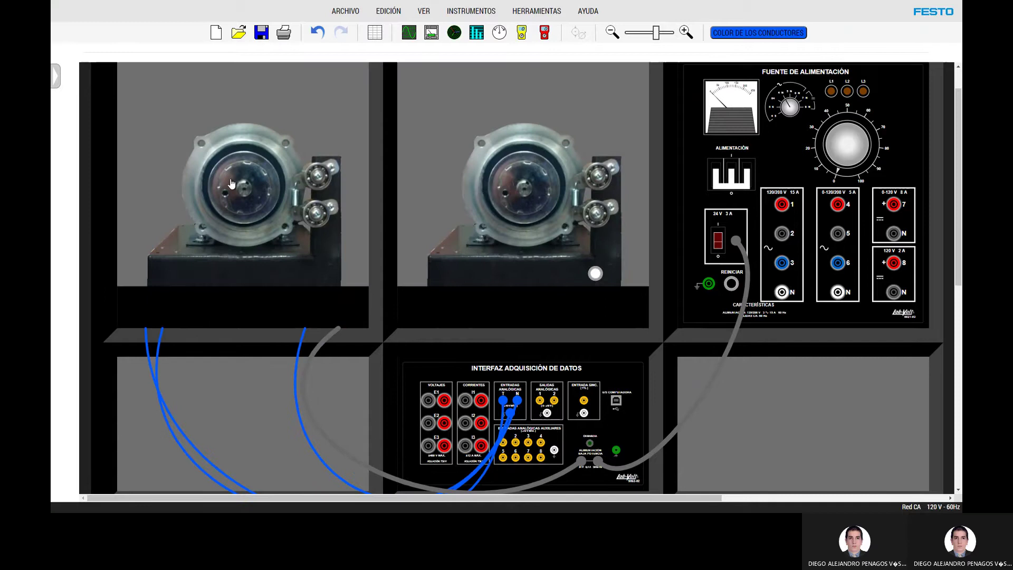
left_click_drag(538, 206, 246, 194)
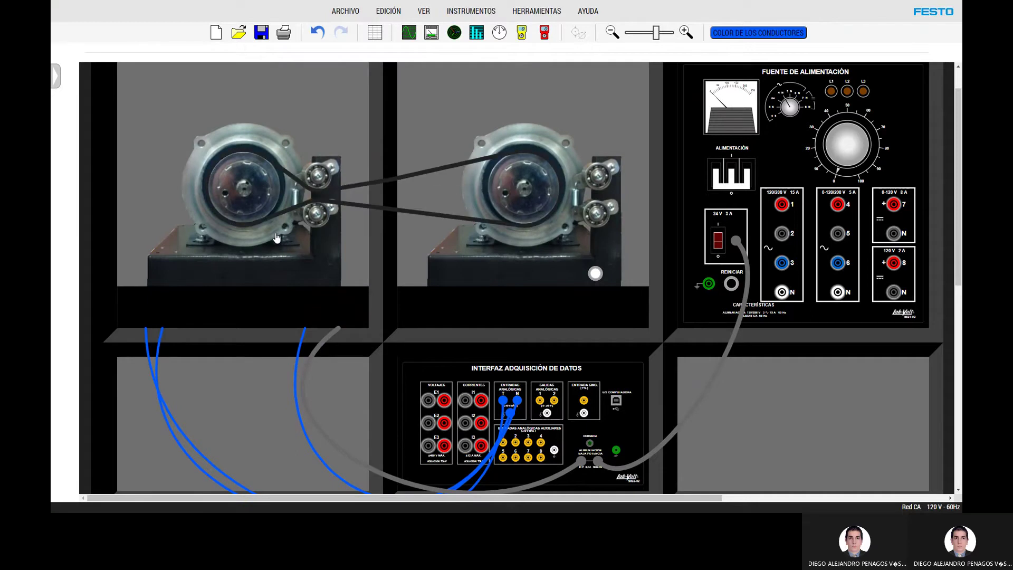
Raise the front panels of both machine modules and set the dynamometer module's mode switch to DIN
right_click(152, 262)
left_click(181, 280)
right_click(448, 264)
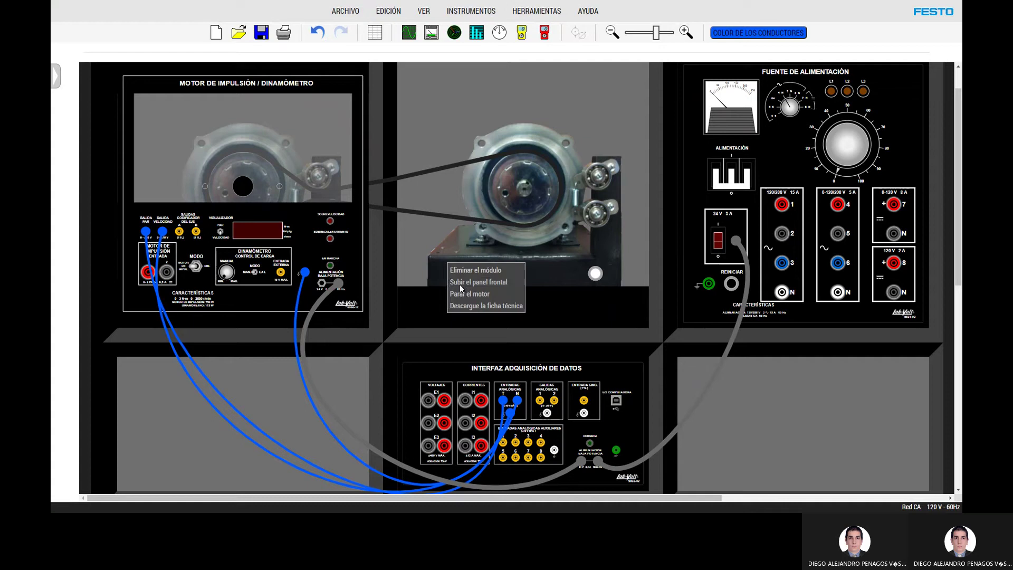
left_click(458, 283)
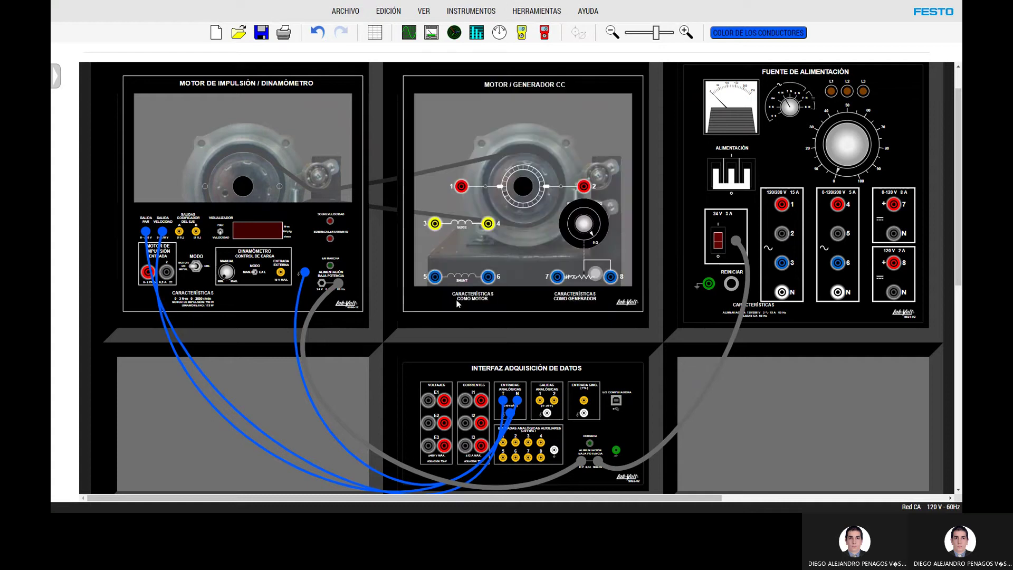
left_click(191, 267)
right_click(531, 175)
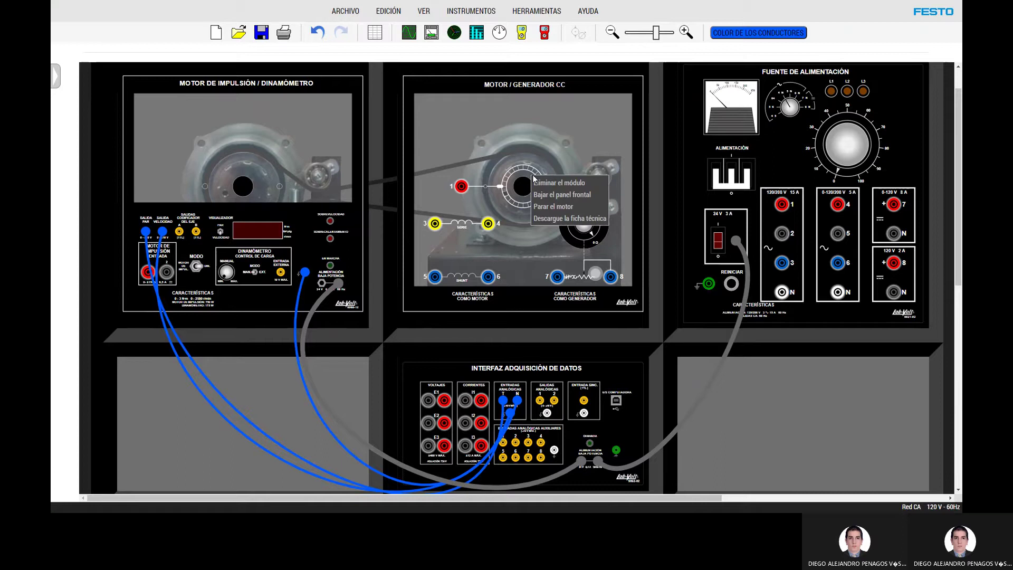
left_click(552, 222)
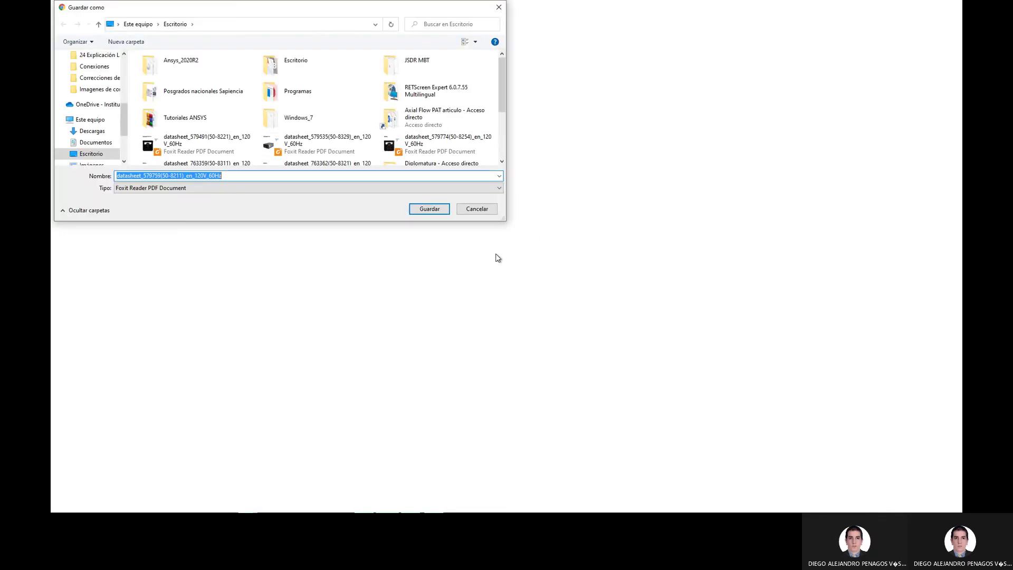
left_click(430, 209)
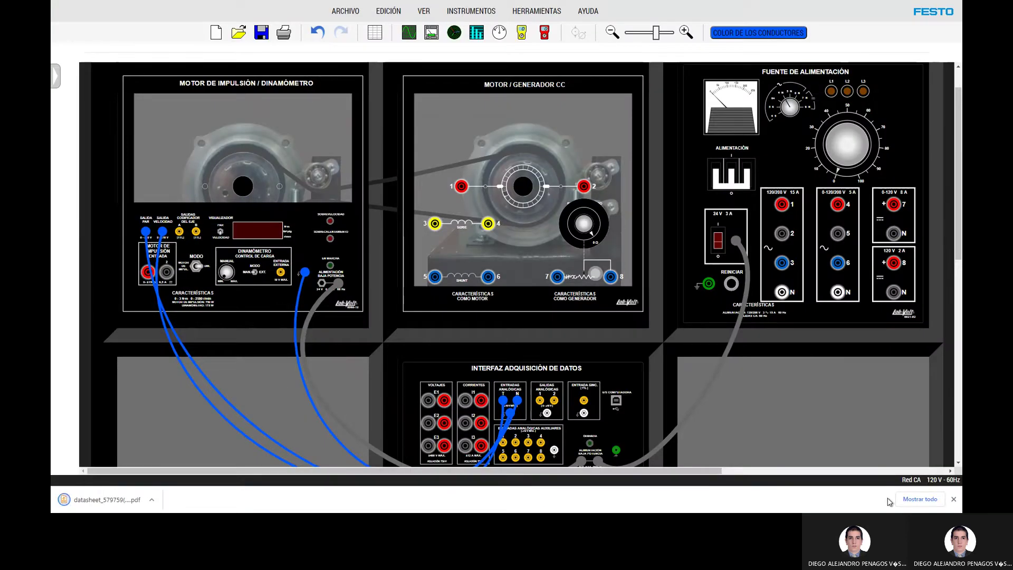
left_click(953, 499)
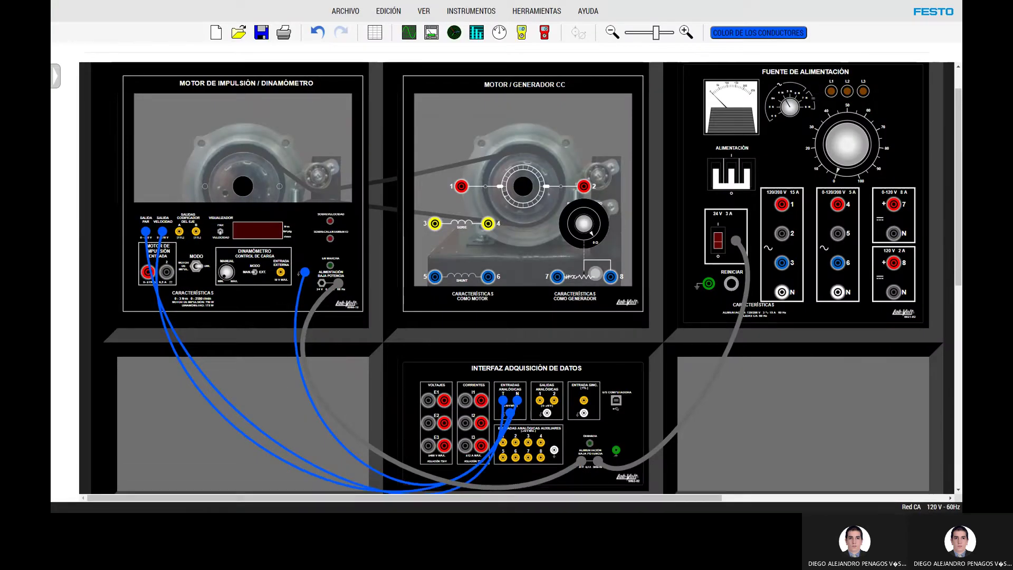
Switch to Foxit Reader and examine the faceplate and rating specifications in the DC Motor/Generator datasheet, Motor DC.pdf
scroll(384, 196, "down", 2)
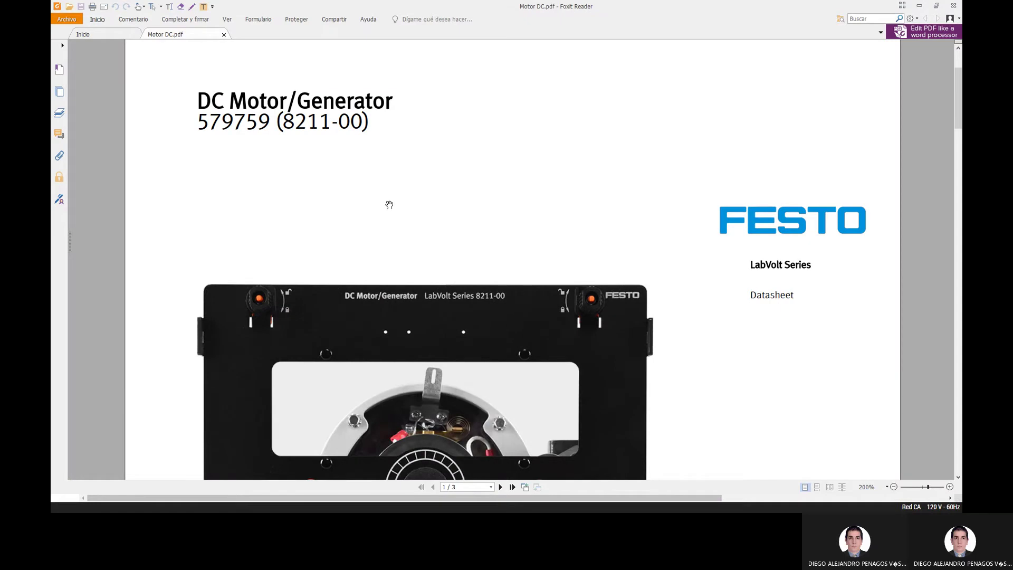
scroll(389, 205, "down", 3)
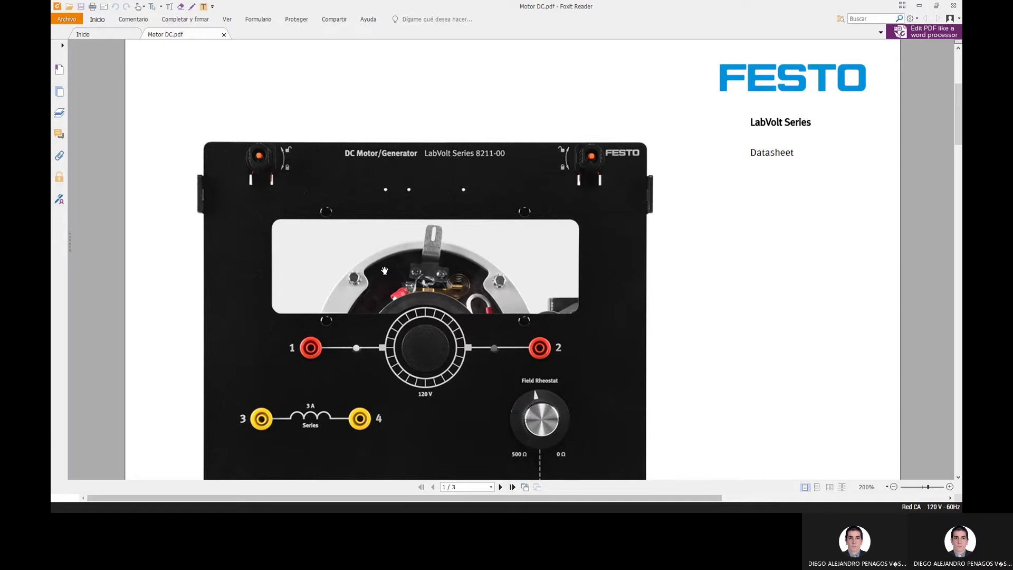
scroll(386, 269, "down", 5)
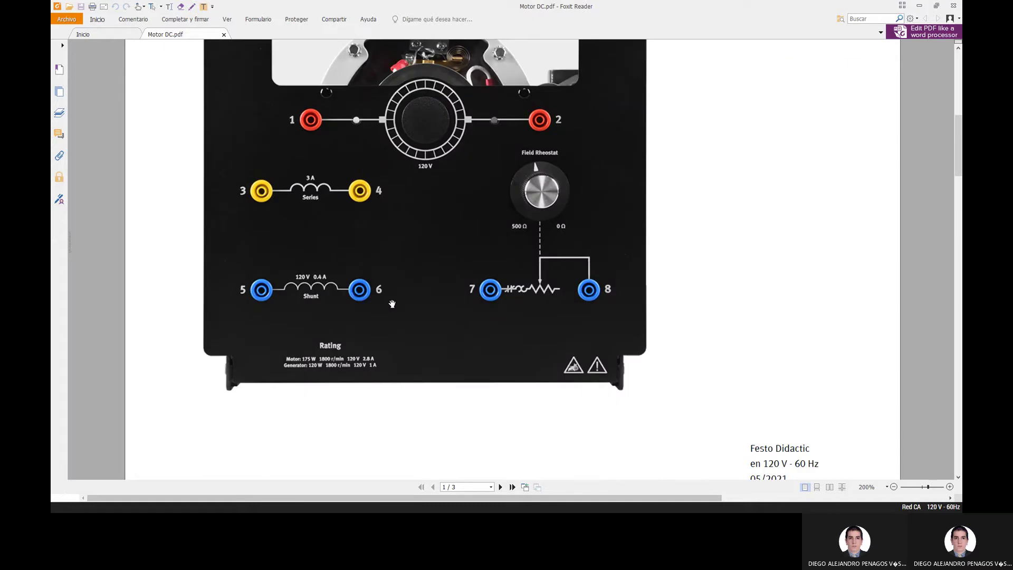
scroll(392, 304, "down", 12)
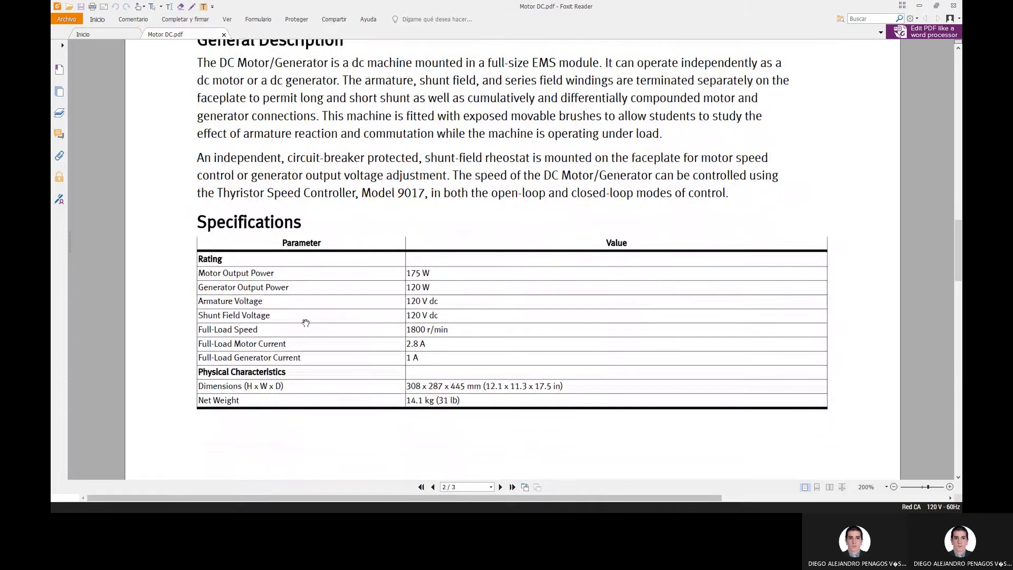
scroll(289, 314, "up", 1)
scroll(288, 315, "up", 1)
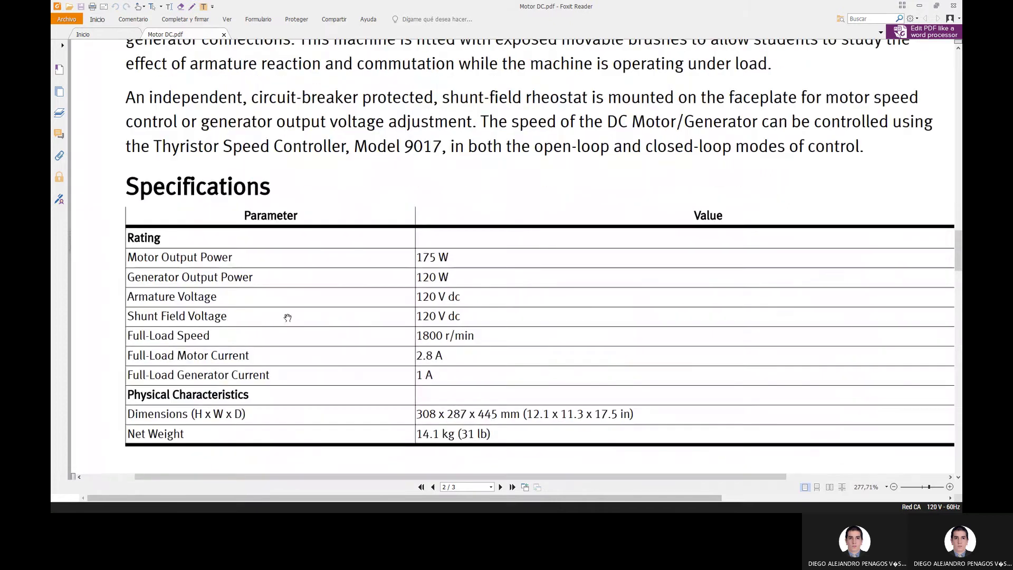
scroll(279, 315, "up", 1)
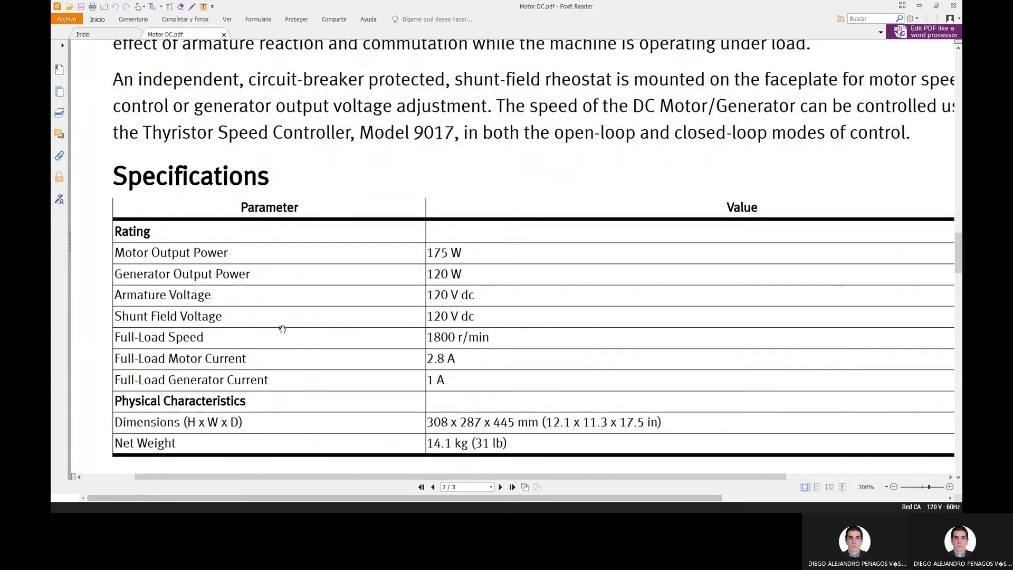
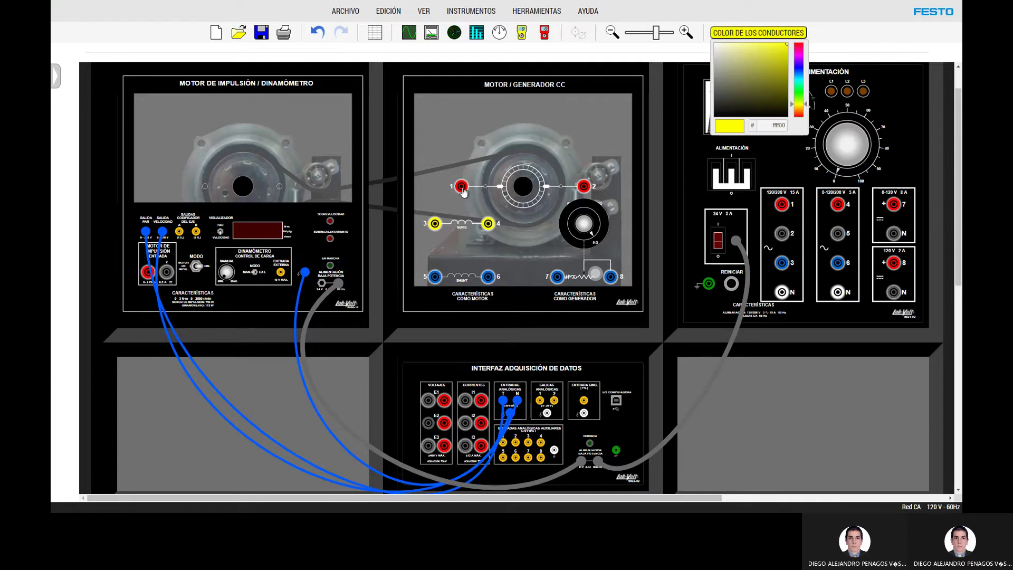
Wire the DC motor module with yellow leads from terminal 1 to 5, 2 to 8, and 6 to 7
left_click_drag(461, 185, 432, 279)
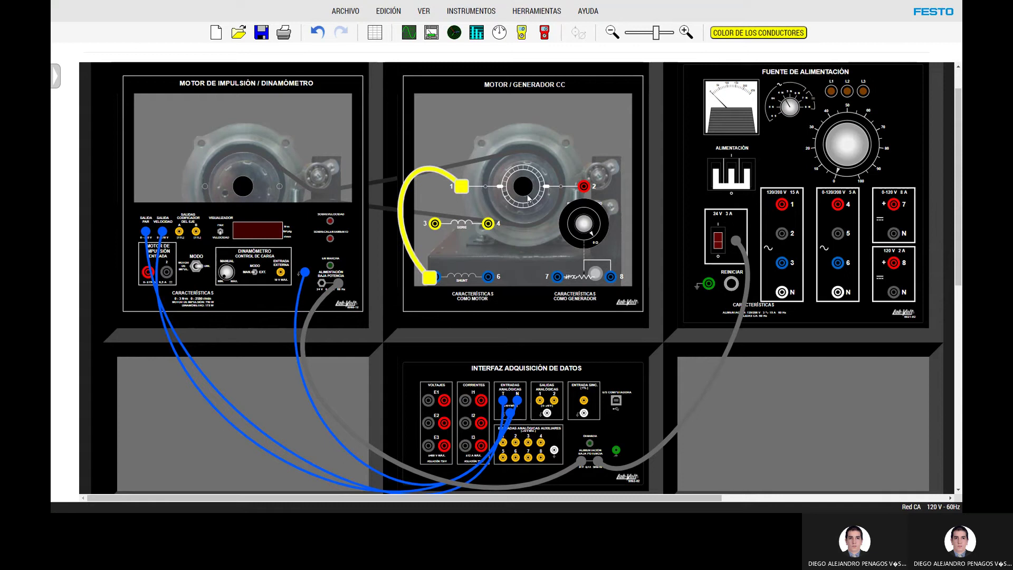
left_click_drag(578, 193, 610, 276)
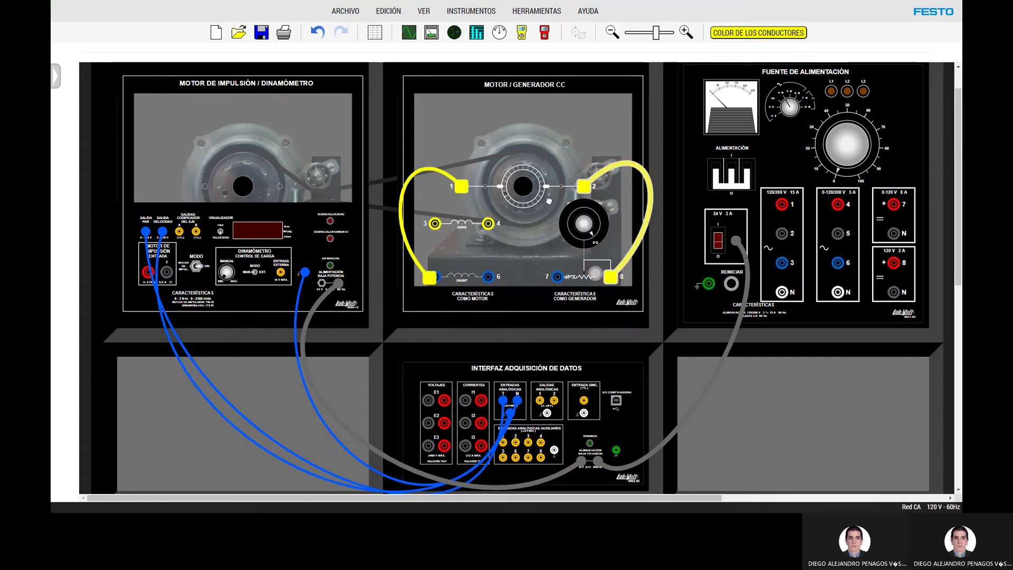
left_click_drag(488, 276, 557, 276)
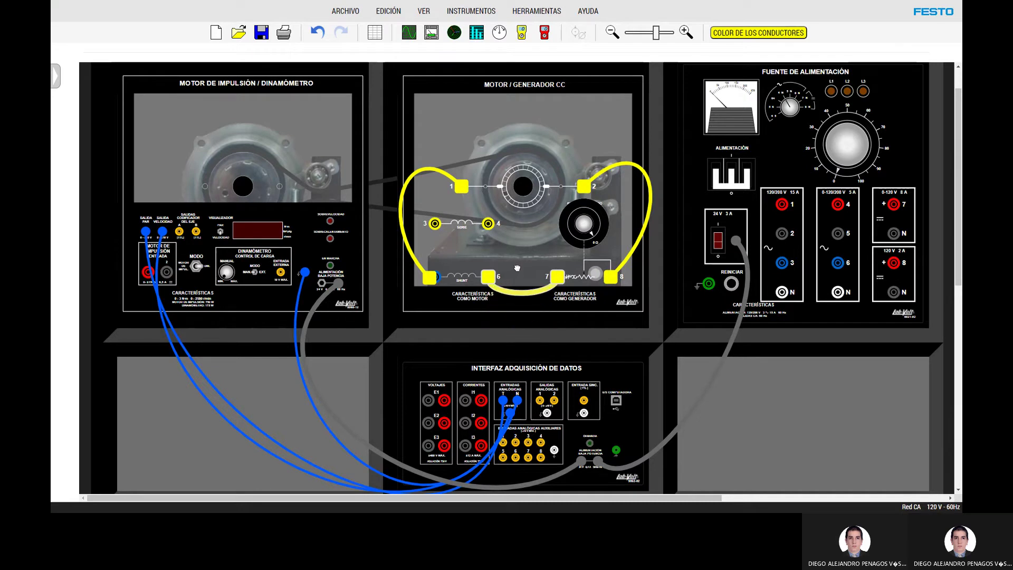
left_click(427, 283)
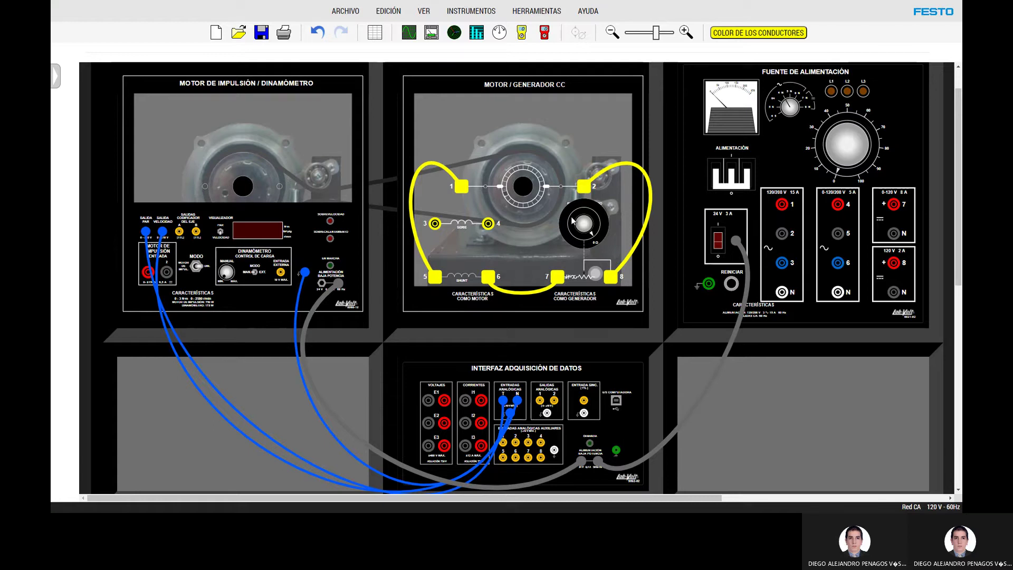
Connect motor terminals 1 and 2 to the variable DC supply terminals 7 and N with red leads, and tidy their routing
left_click(777, 36)
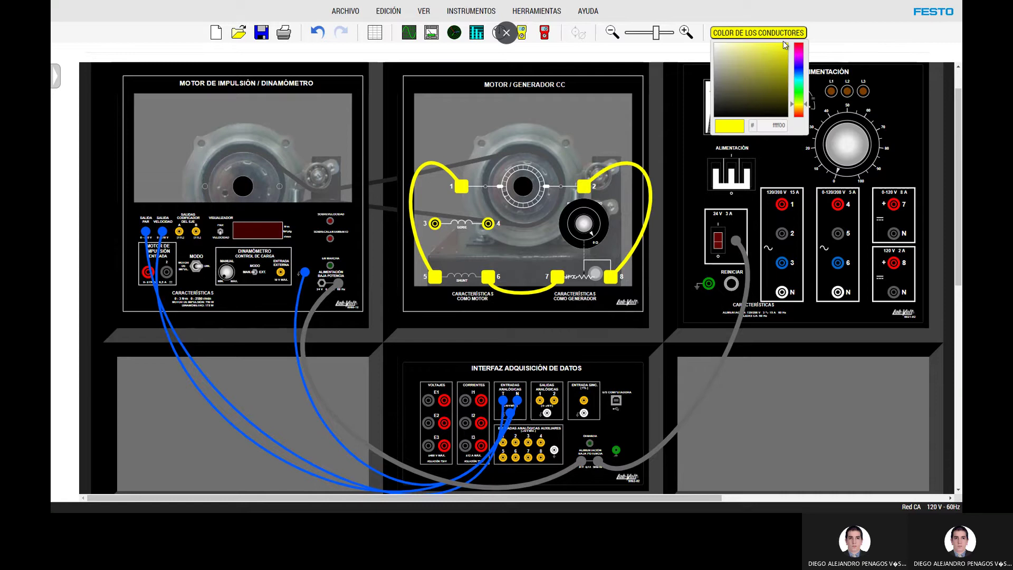
left_click(798, 44)
left_click_drag(895, 208, 462, 186)
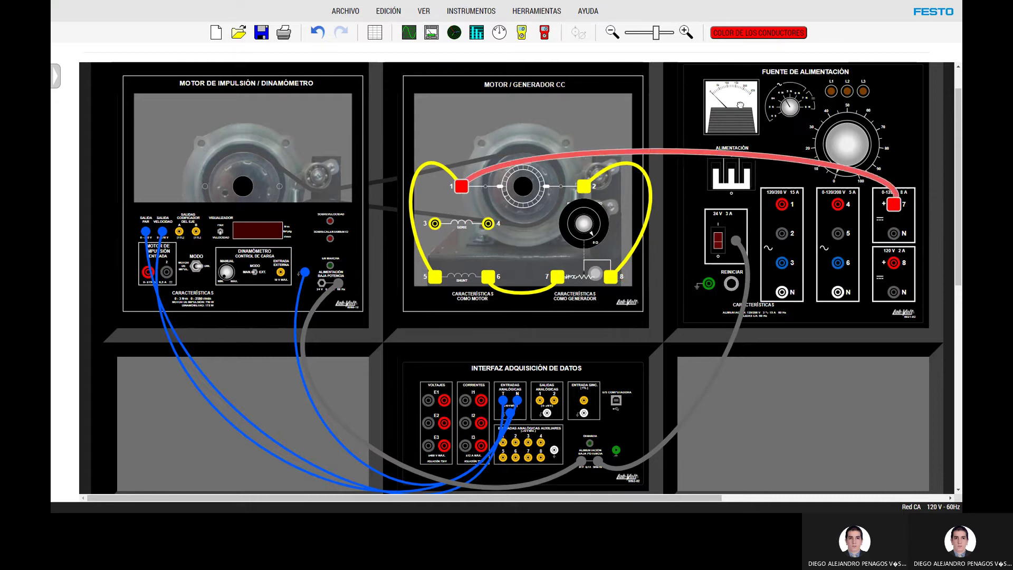
left_click_drag(740, 105, 855, 24)
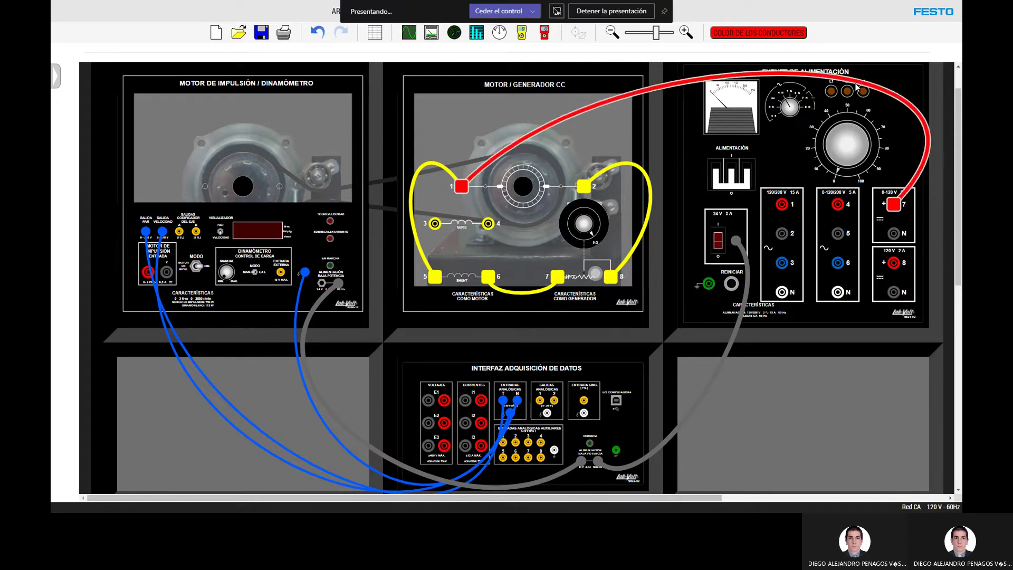
mouse_move(859, 83)
left_mouse_down()
mouse_move(860, 63)
mouse_move(851, 70)
left_mouse_up()
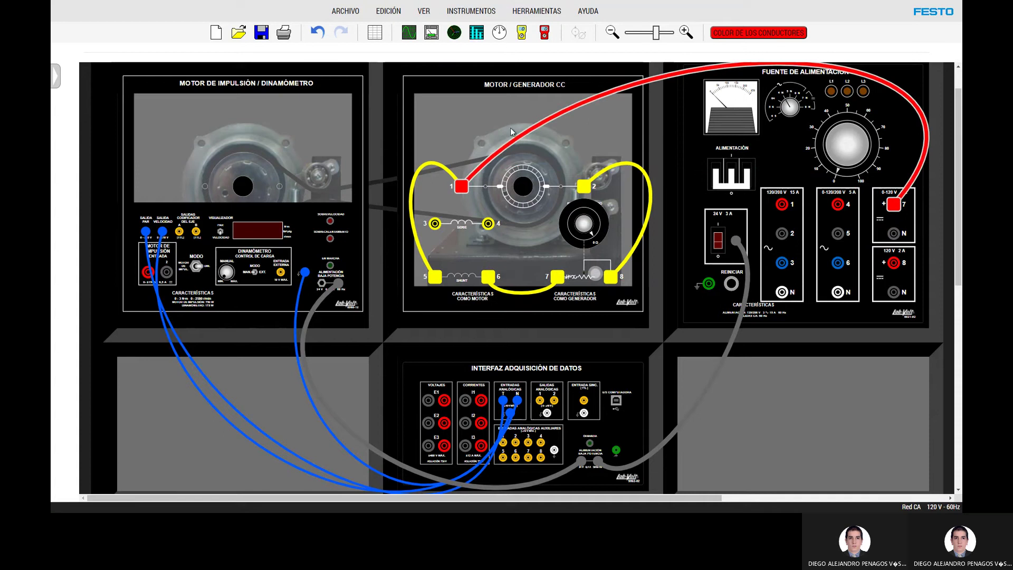
left_click_drag(488, 102, 538, 126)
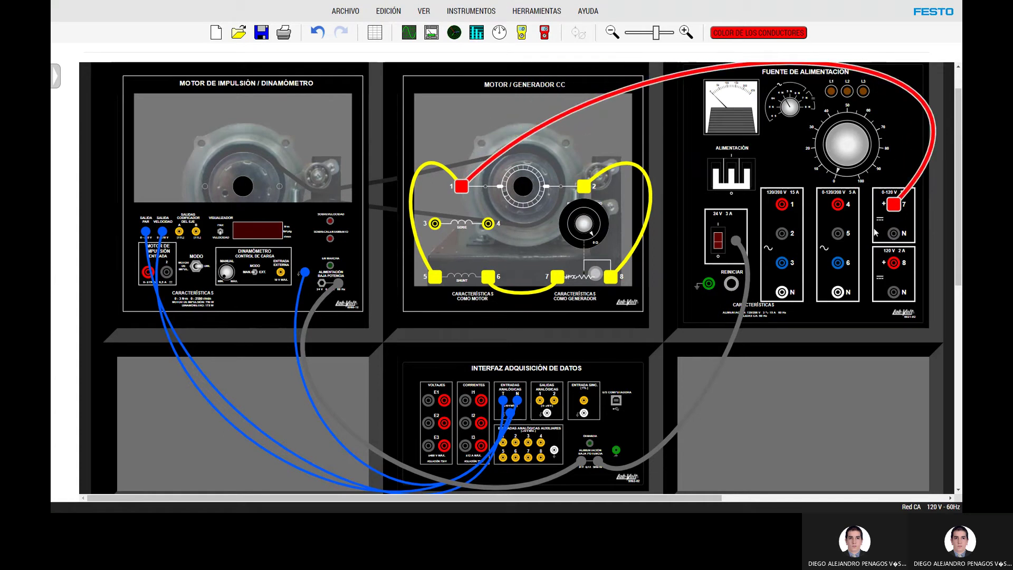
left_click_drag(896, 227, 583, 185)
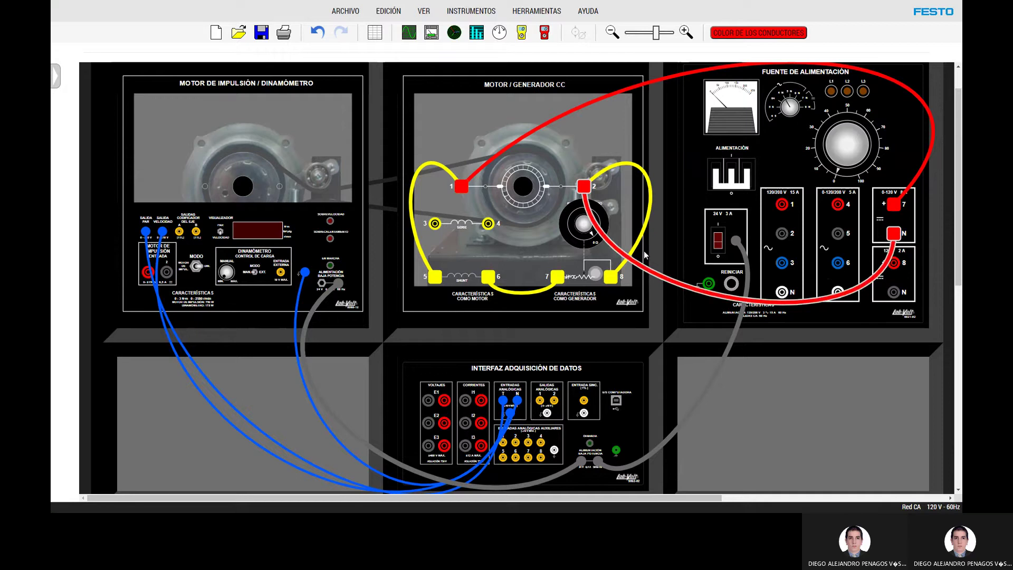
left_click_drag(753, 302, 770, 182)
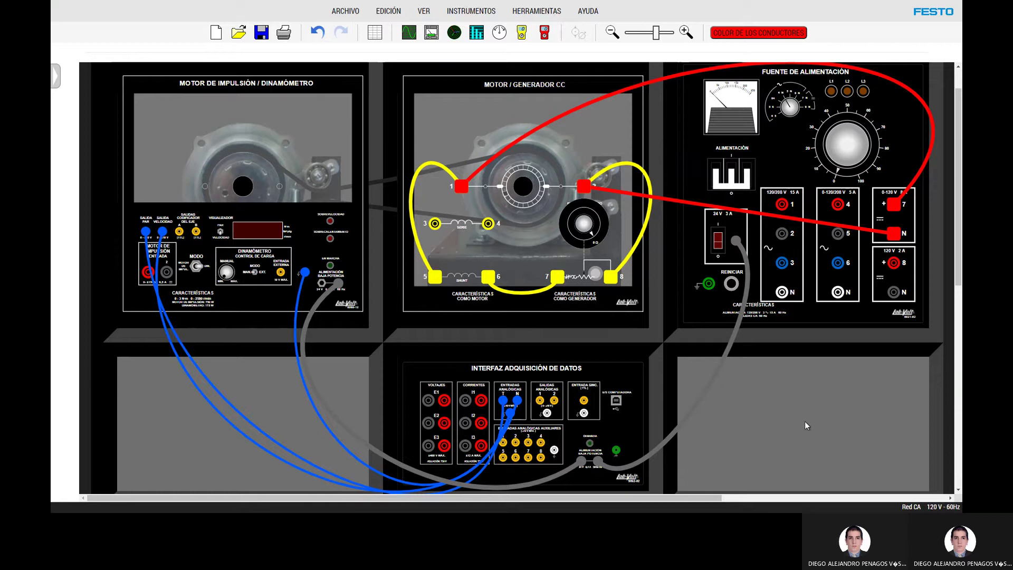
Switch on the main power supply and reroute the red lead from terminal 7 around the supply's voltage dial
left_click(731, 180)
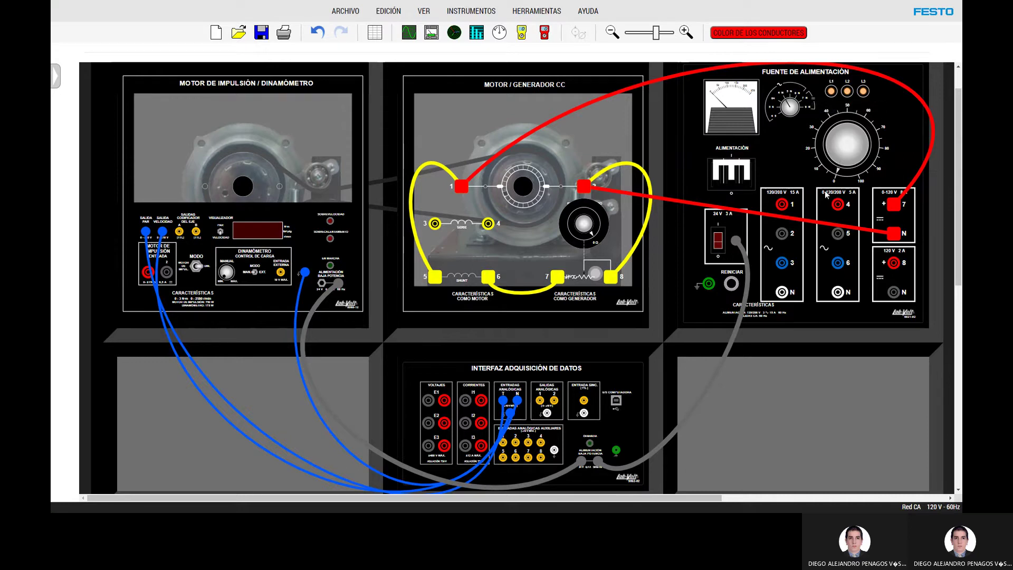
left_click(905, 195)
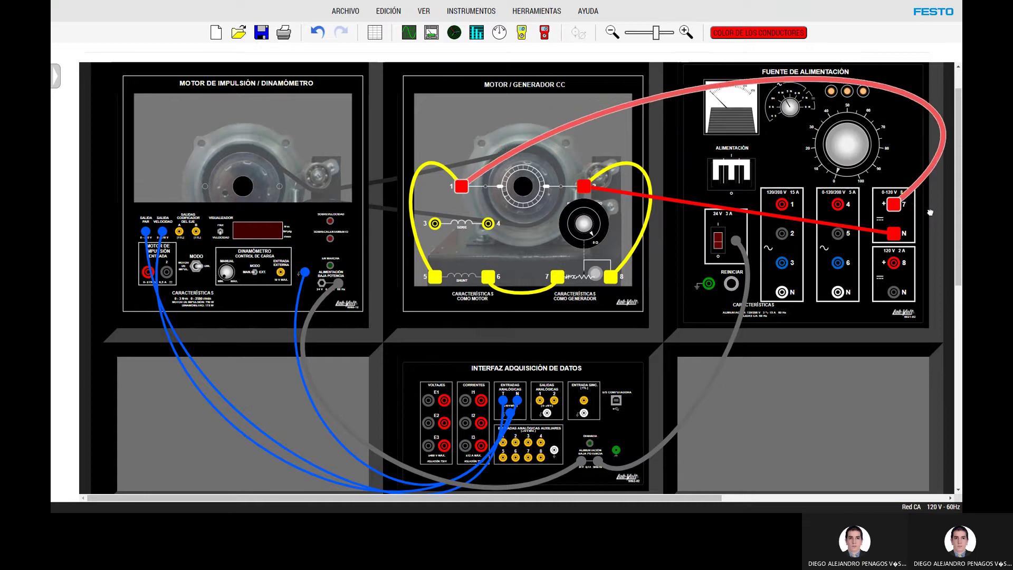
left_click_drag(930, 232, 936, 246)
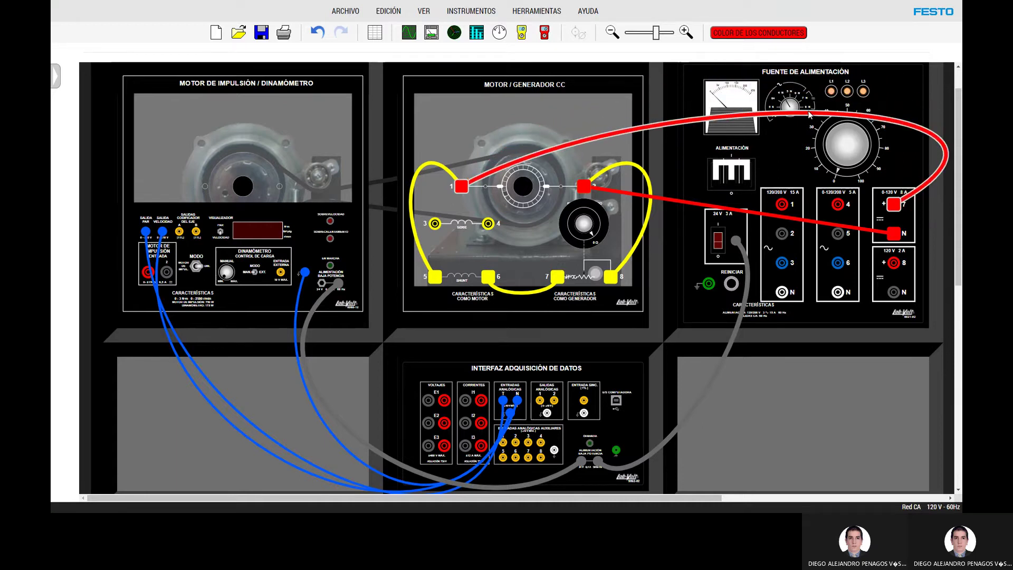
left_click_drag(809, 113, 827, 53)
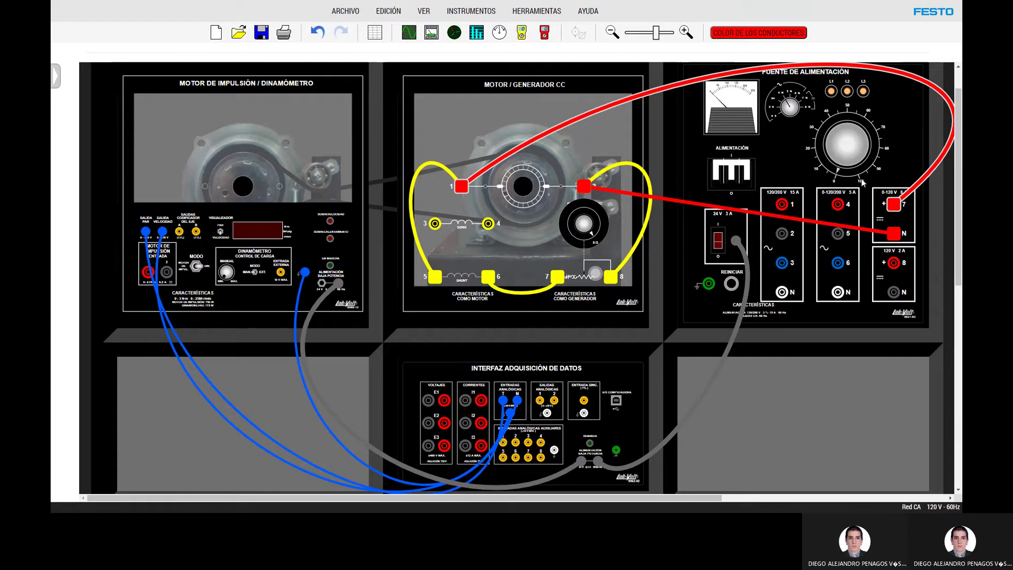
Set the supply's voltage control knob to 100 and switch on the 24 V supply
left_click_drag(841, 157, 855, 181)
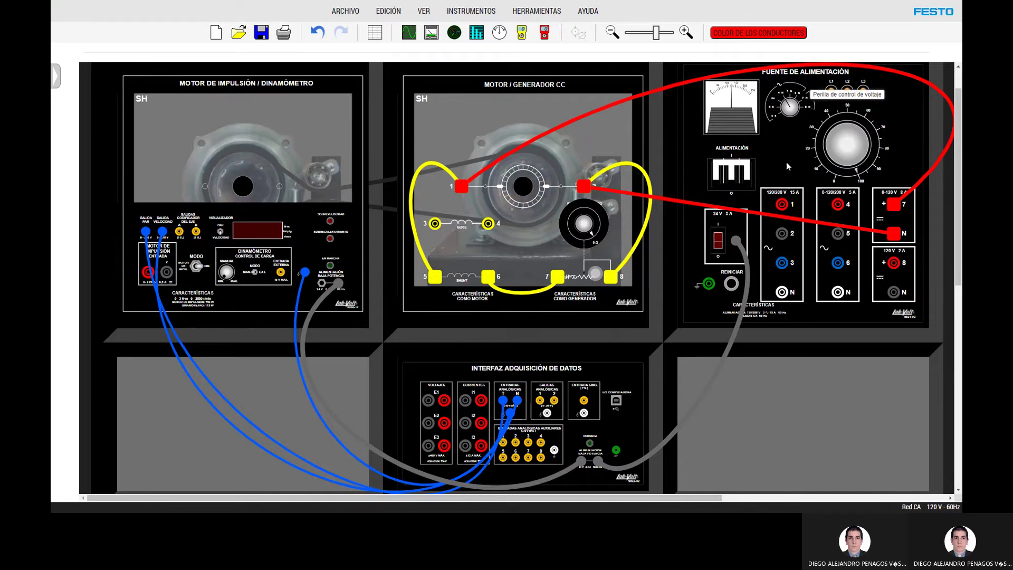
left_click(751, 163)
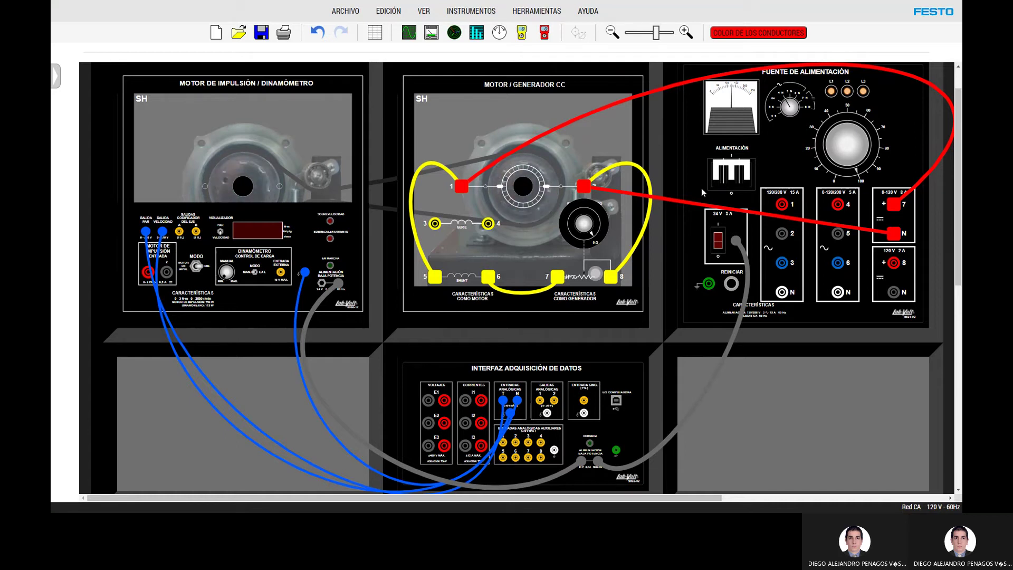
left_click(713, 244)
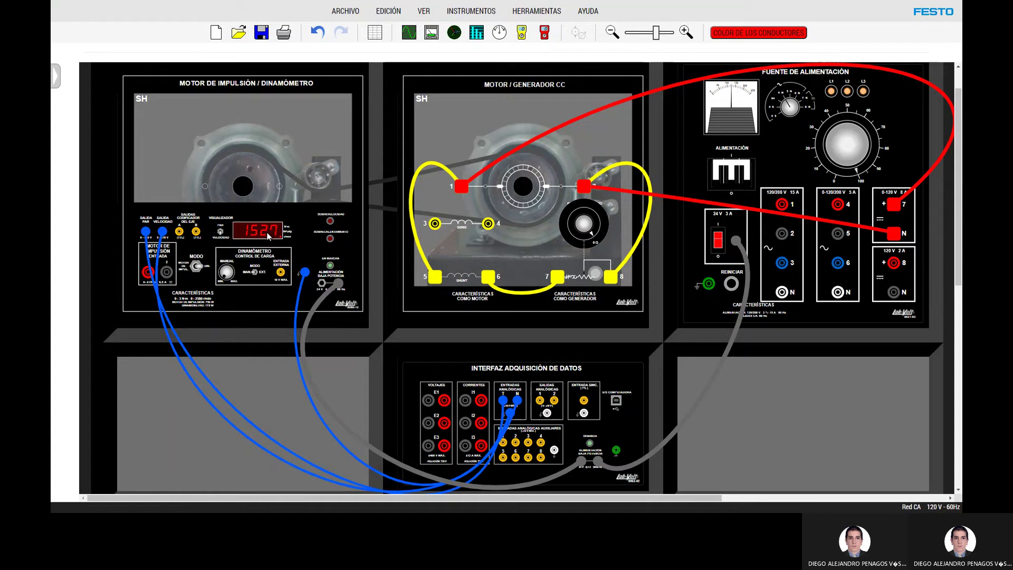
Set the dynamometer display to torque and vary the manual load control to observe the torque reading
left_click(222, 236)
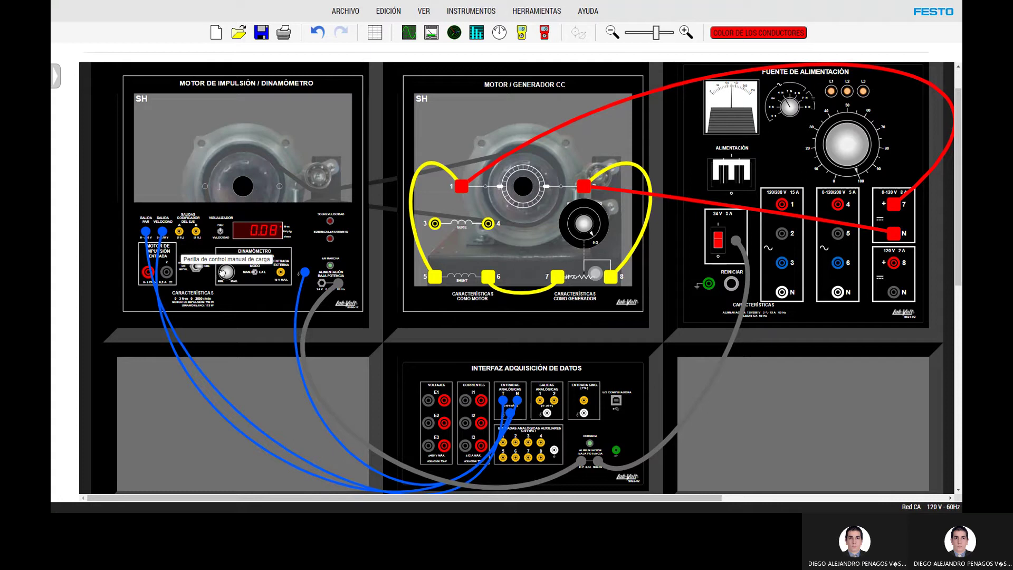
left_click_drag(226, 277, 222, 270)
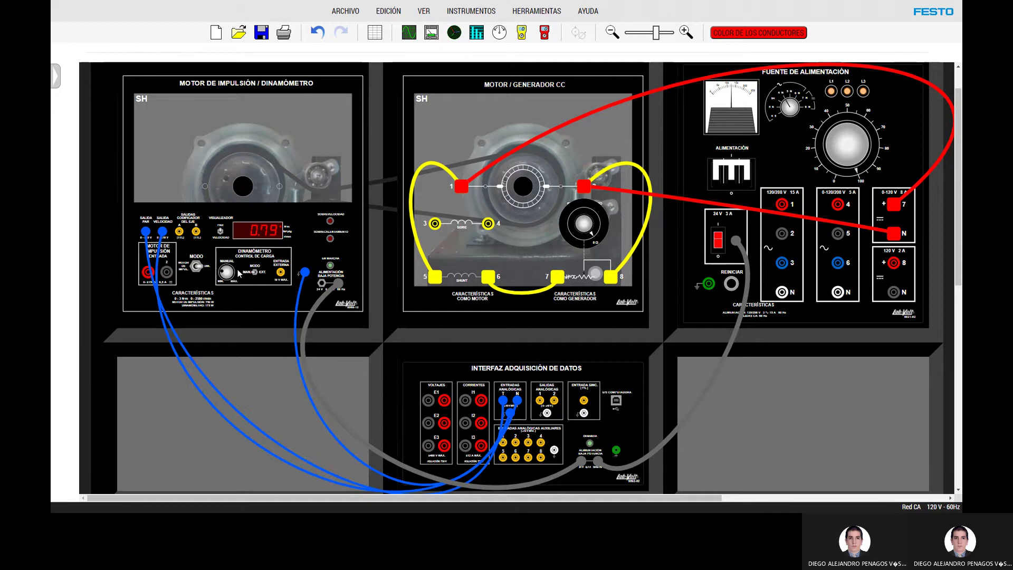
left_click_drag(222, 268, 233, 283)
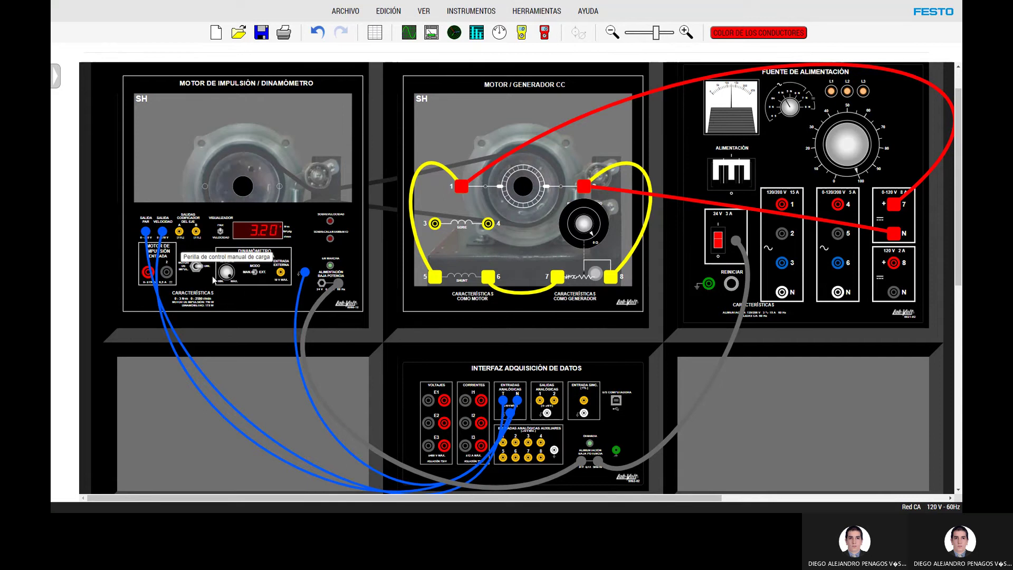
Return the dynamometer display to speed and switch off both the 24 V supply and the main power supply
left_click(220, 233)
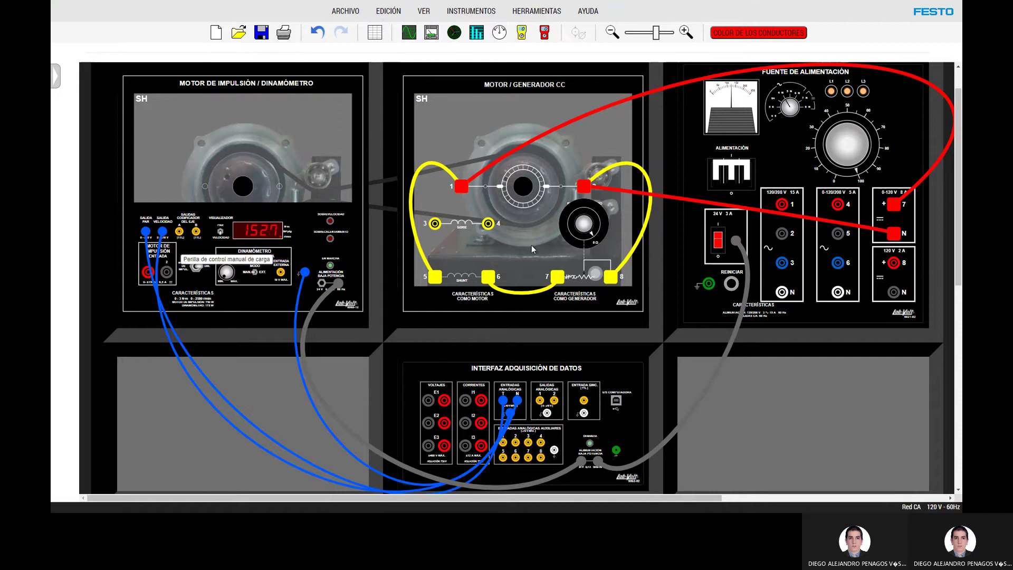
left_click(722, 241)
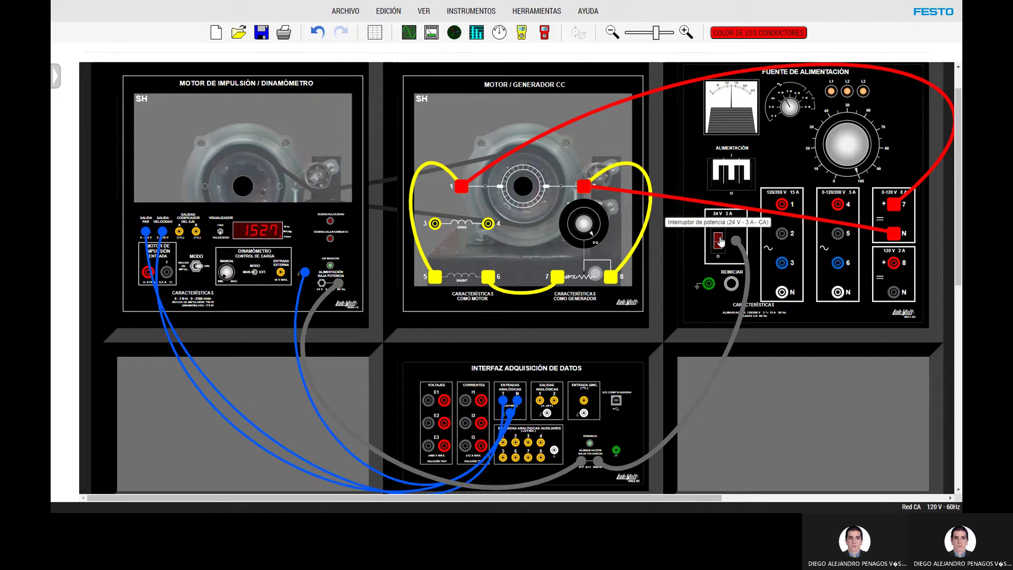
left_click(731, 172)
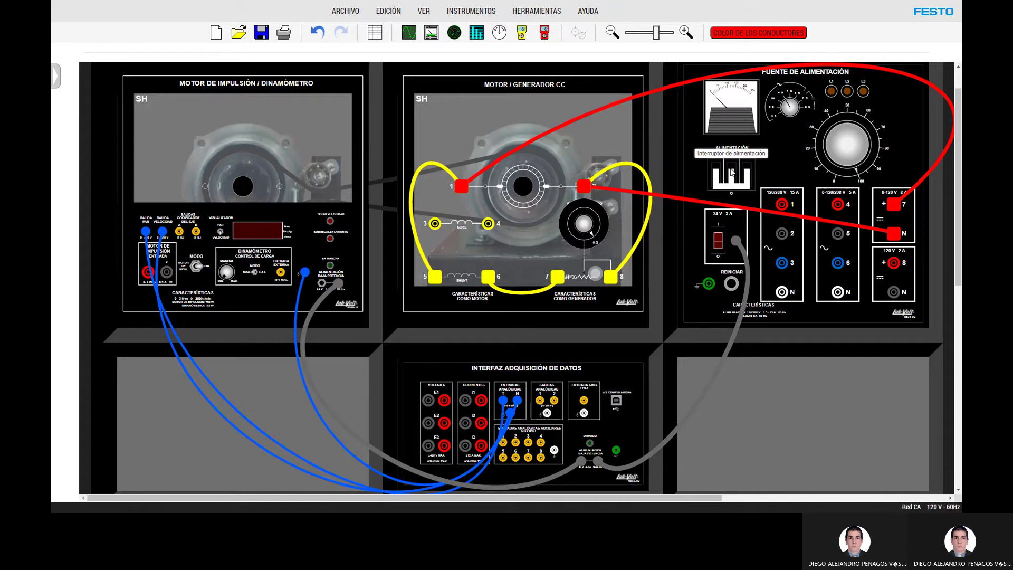
With the main supply switched on, move the red lead from motor terminal 2 to 8 and back, and switch the supply off
left_click(730, 176)
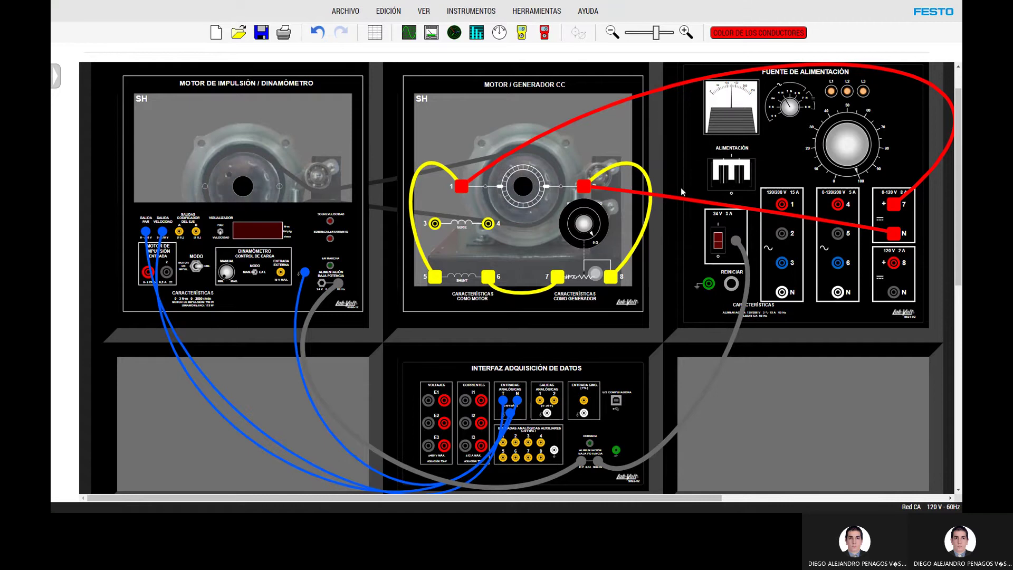
left_click_drag(583, 185, 611, 276)
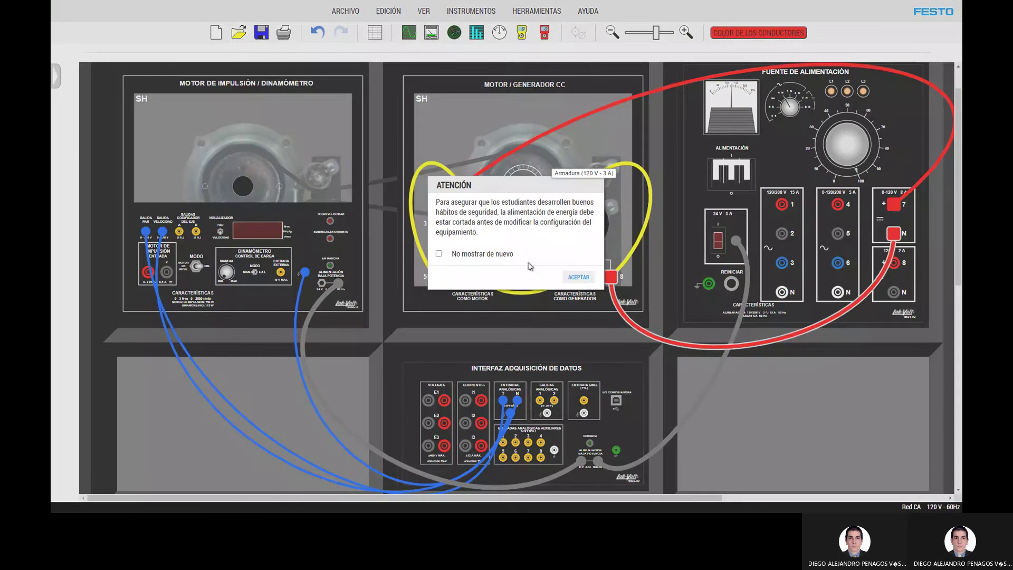
left_click(579, 278)
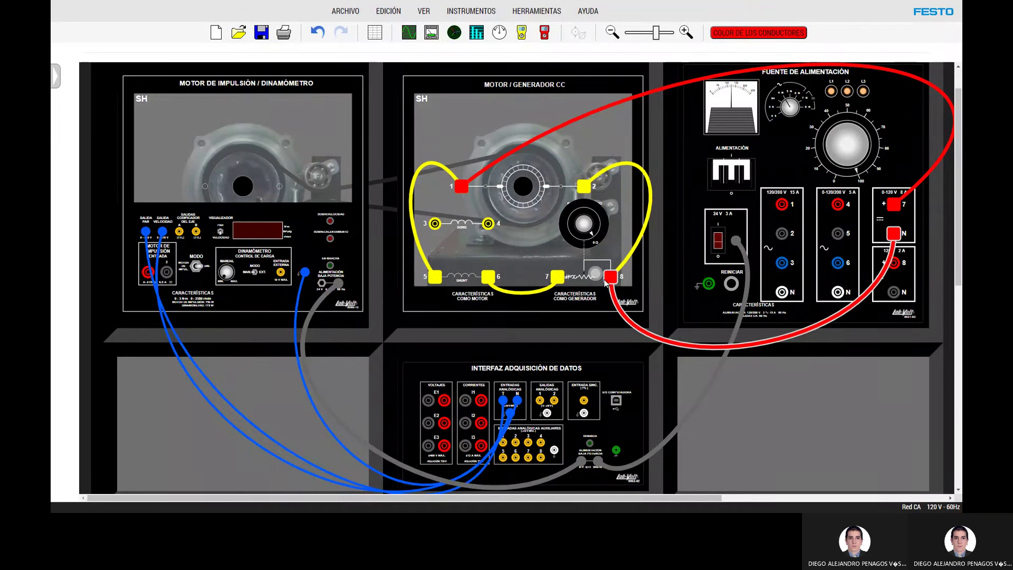
left_click_drag(610, 276, 589, 185)
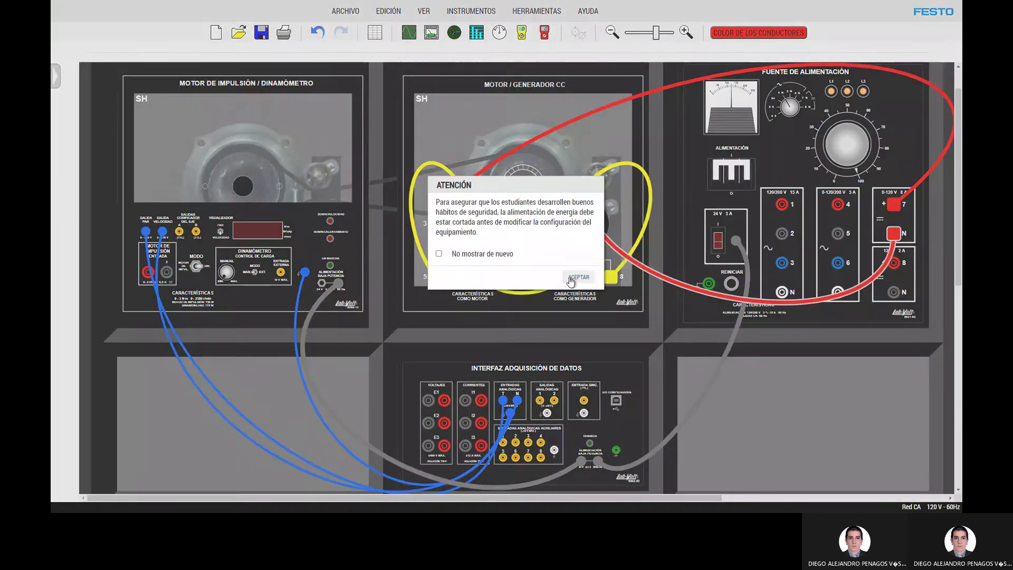
left_click(575, 275)
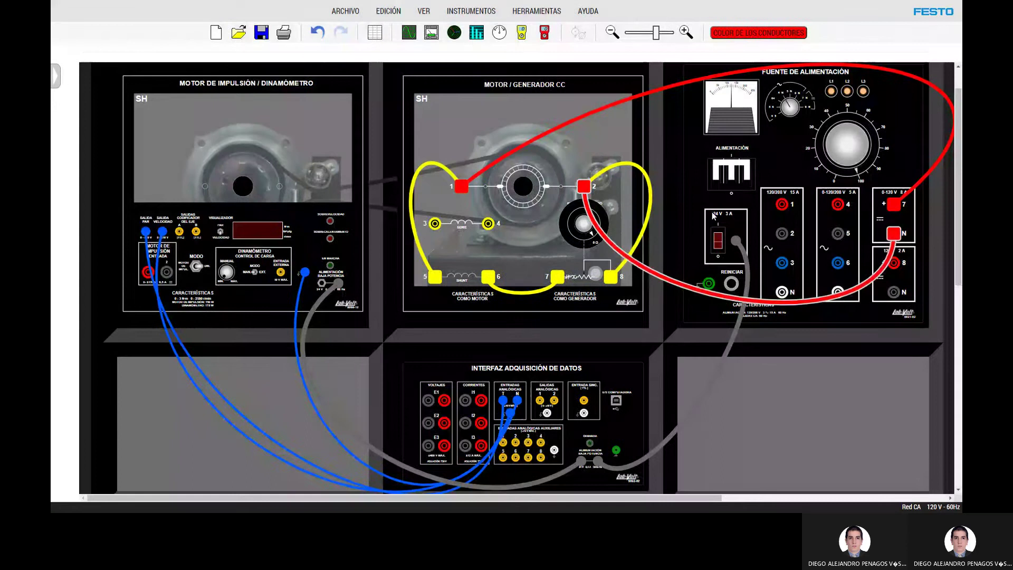
left_click(731, 171)
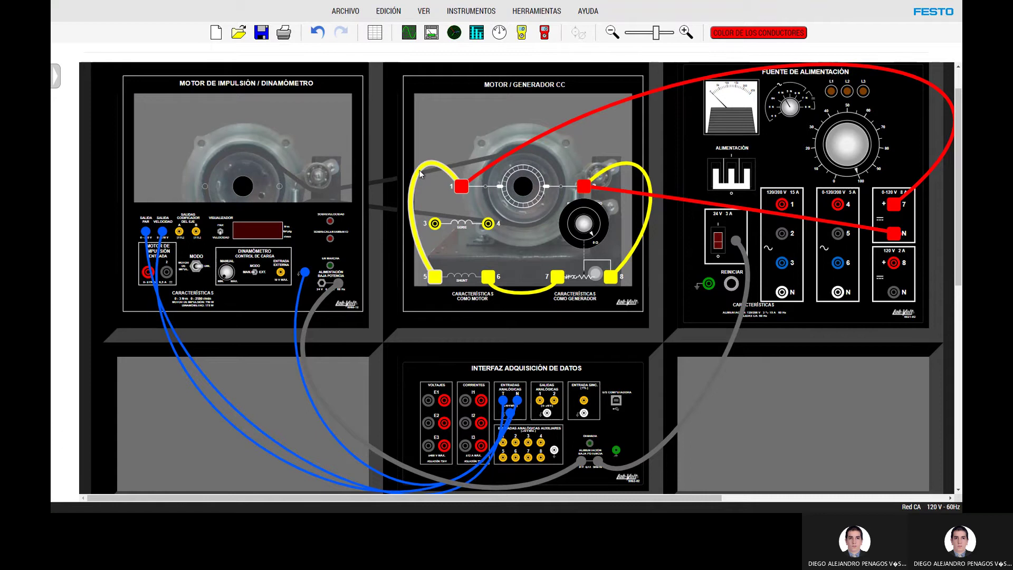
Delete the yellow leads joining motor terminals 1 to 5 and 2 to 8, keeping the lead between 6 and 7
right_click(411, 186)
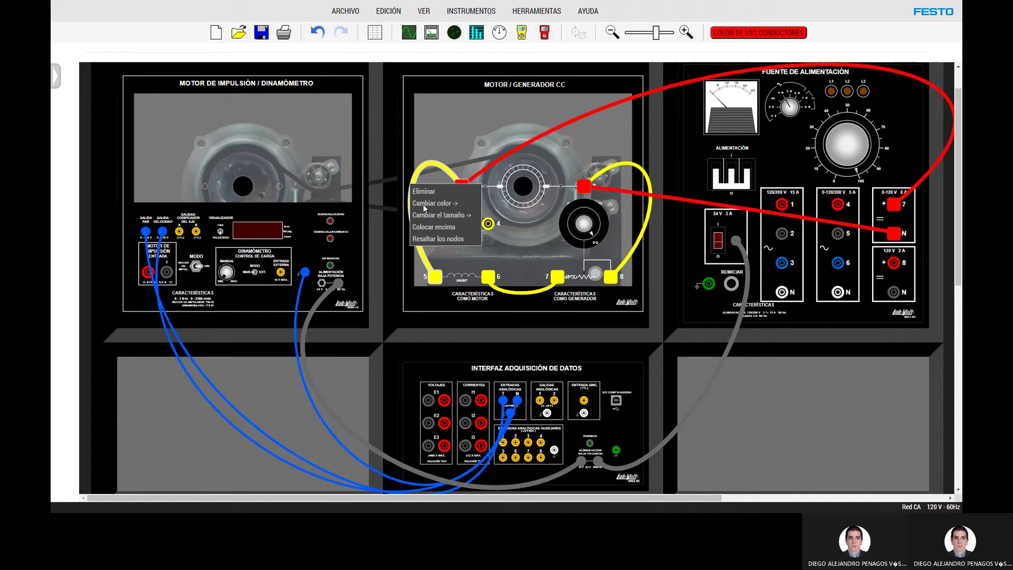
left_click(423, 191)
right_click(635, 254)
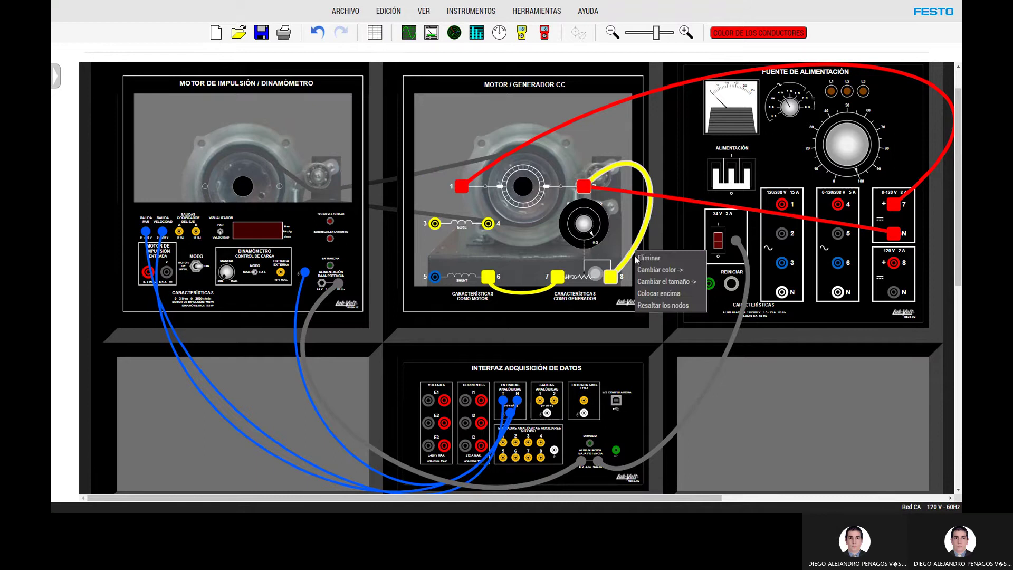
left_click(648, 258)
right_click(520, 289)
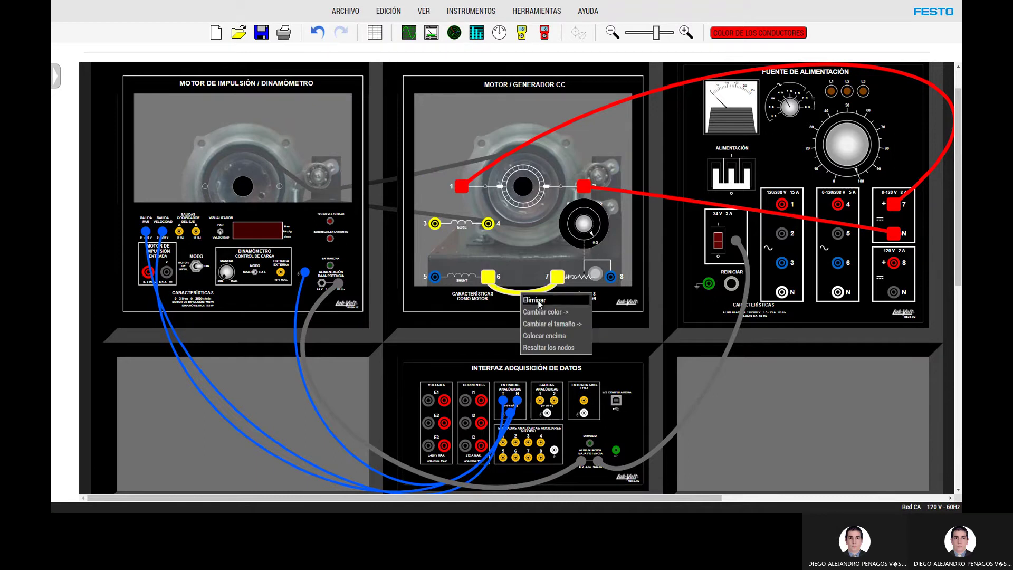
left_click(476, 287)
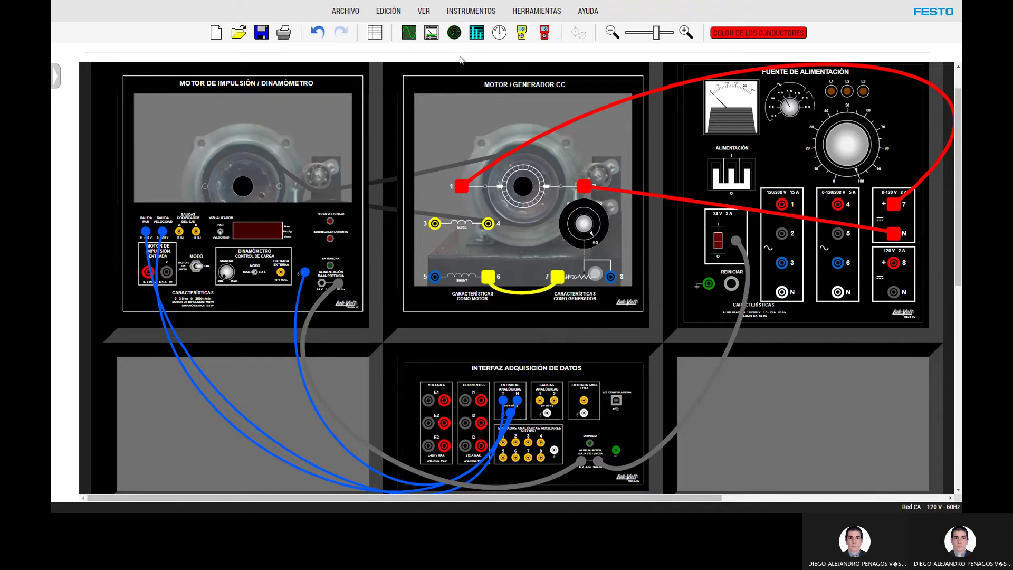
Wire the shunt field to the fixed 120 V DC supply with yellow leads: motor terminal 5 to N and motor terminal 8 to 8
left_click(758, 33)
left_click_drag(800, 96, 801, 105)
left_click_drag(435, 277, 894, 262)
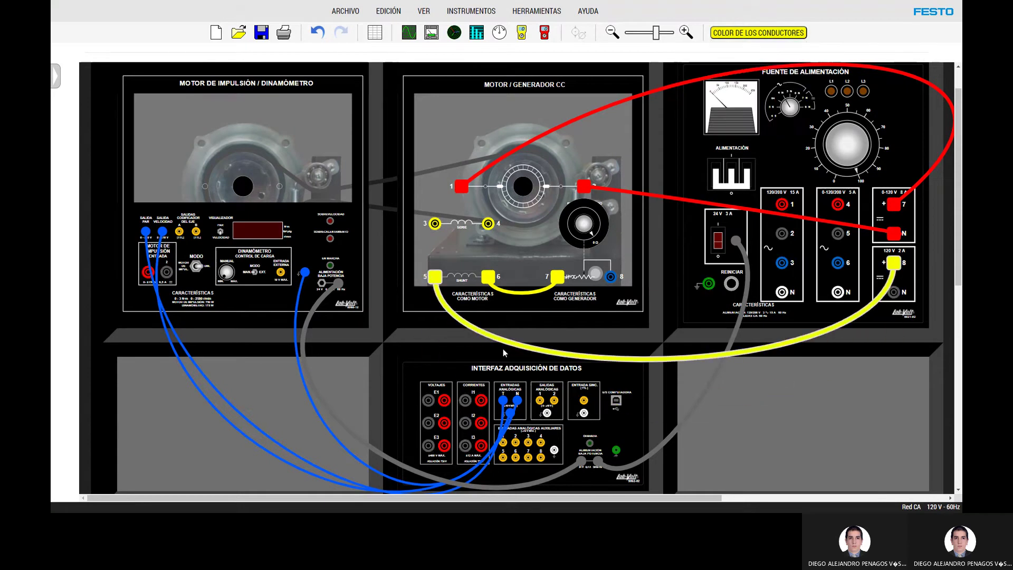
left_click_drag(894, 263, 893, 291)
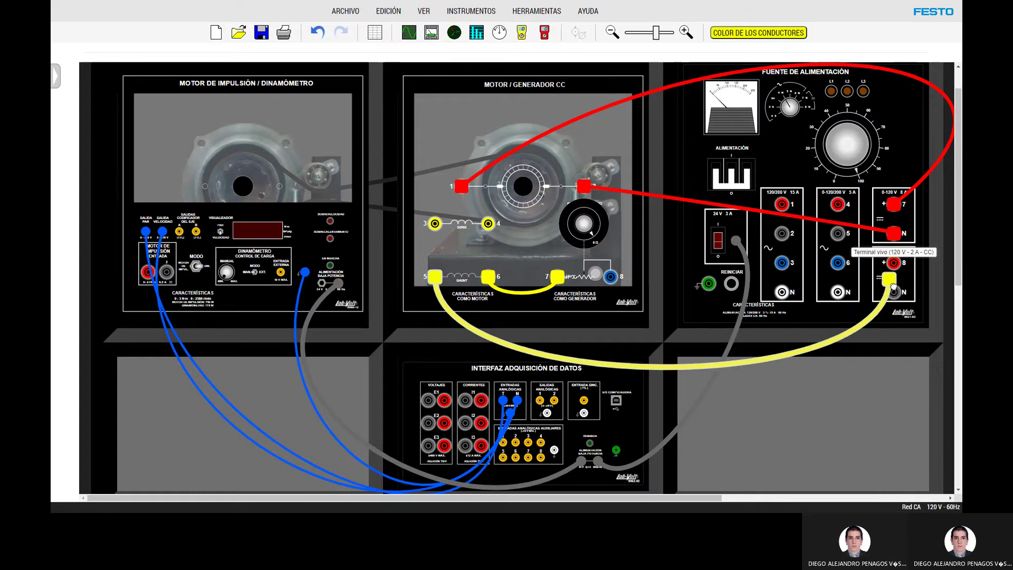
left_click_drag(609, 277, 894, 262)
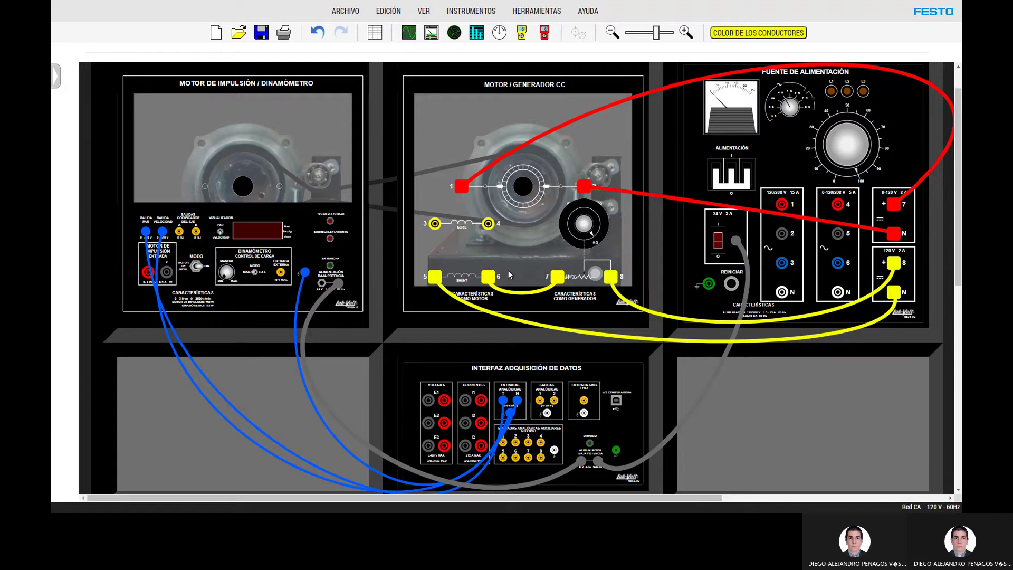
Connect voltage input E2 across the shunt field with green leads: E2 black to motor terminal 5 and E2 red to motor terminal 8
left_click(758, 32)
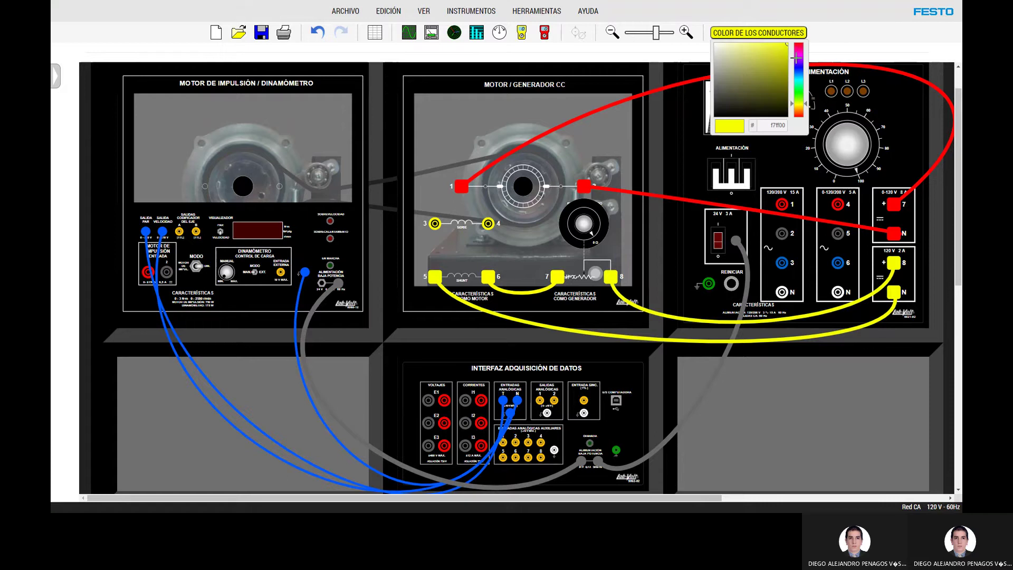
left_click(798, 54)
mouse_move(798, 55)
left_mouse_down()
mouse_move(798, 44)
mouse_move(797, 112)
left_mouse_up()
mouse_move(427, 423)
left_mouse_down()
mouse_move(357, 391)
mouse_move(435, 276)
left_mouse_up()
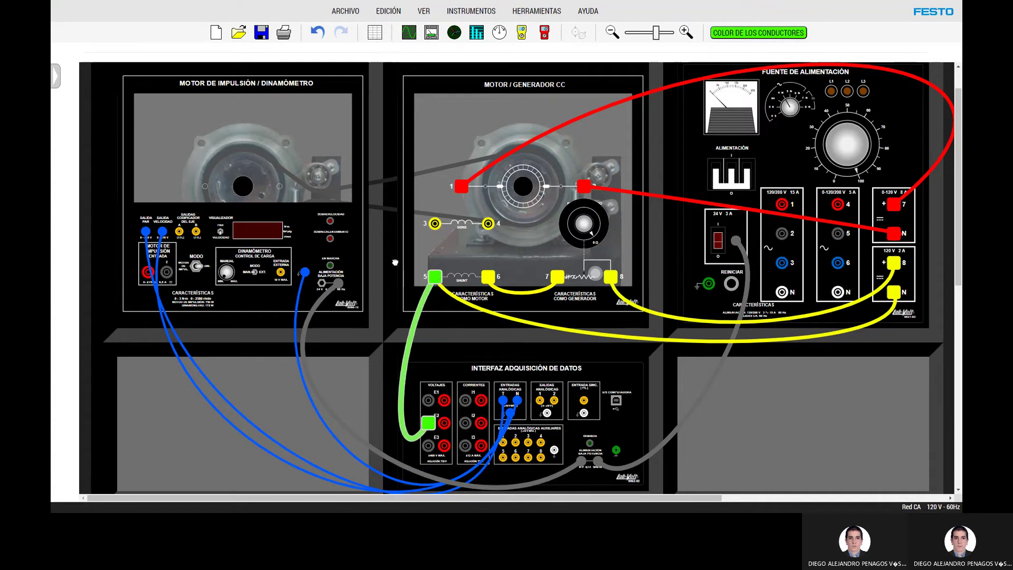
mouse_move(444, 422)
left_mouse_down()
mouse_move(588, 312)
mouse_move(610, 276)
left_mouse_up()
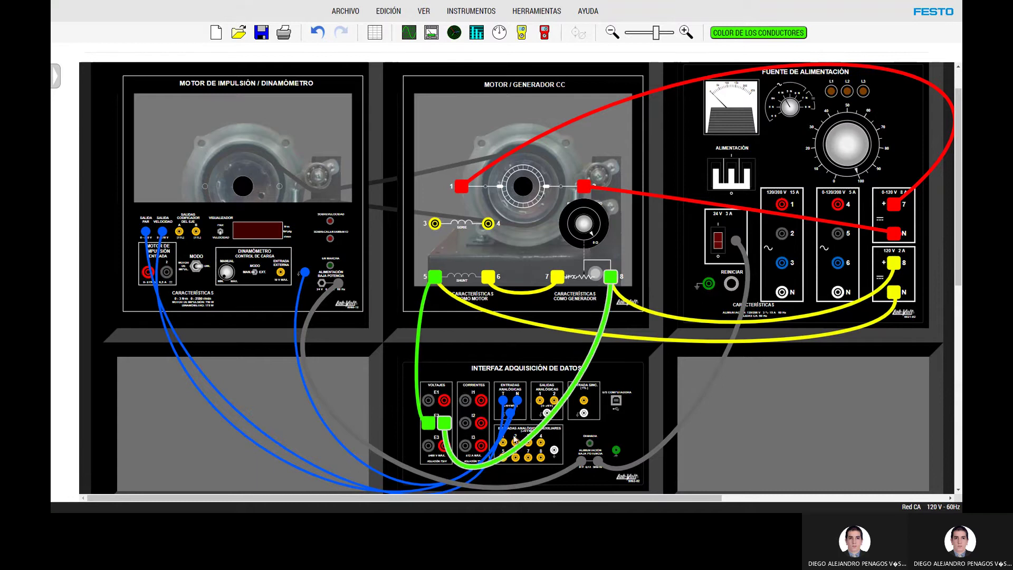
mouse_move(514, 439)
left_mouse_down()
mouse_move(525, 419)
mouse_move(515, 436)
left_mouse_up()
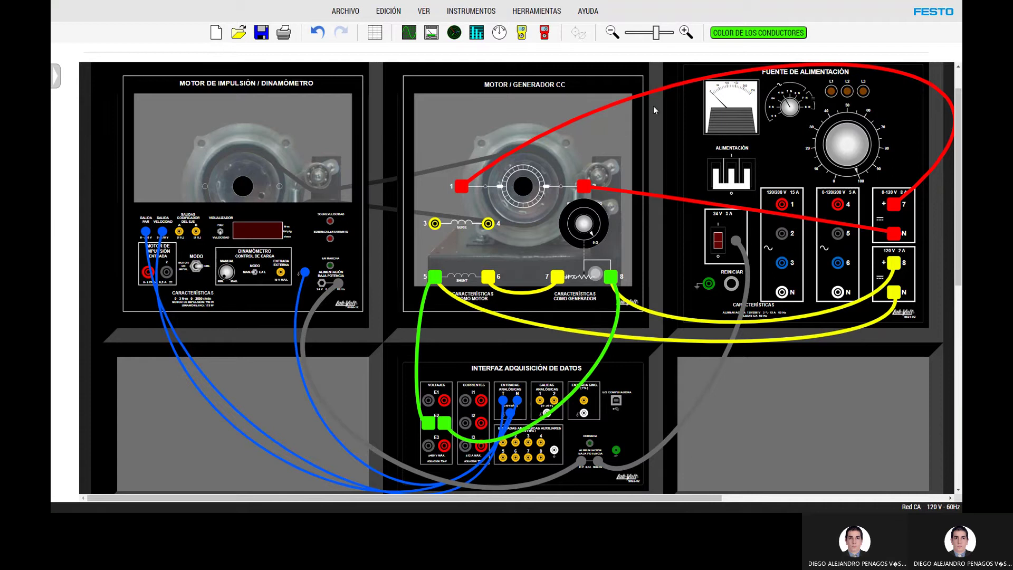
Connect voltage input E1 across the armature with green leads: E1 black to motor terminal 1 and E1 red to motor terminal 2
left_click(747, 33)
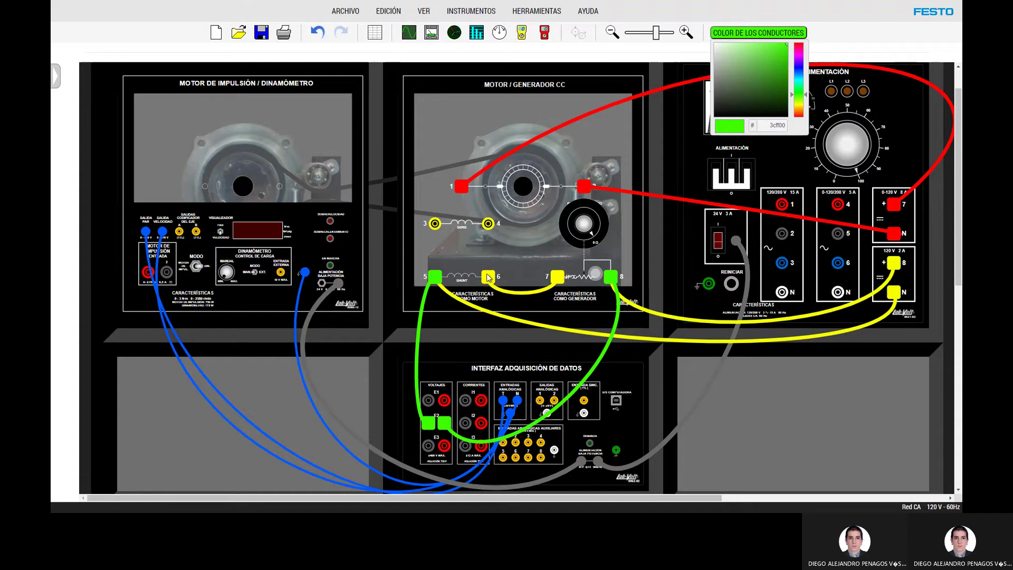
left_click_drag(428, 400, 462, 187)
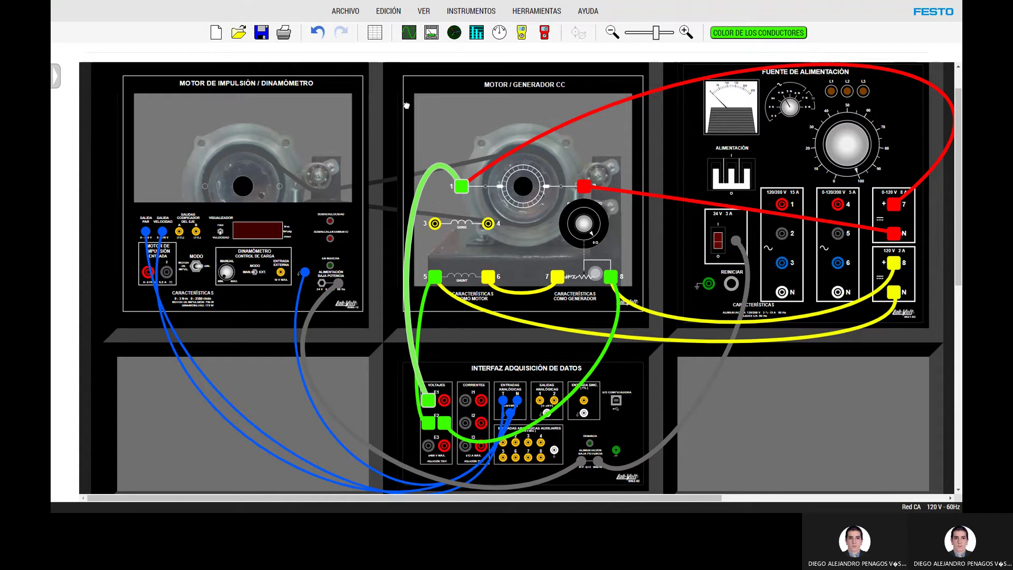
left_click_drag(443, 402, 584, 187)
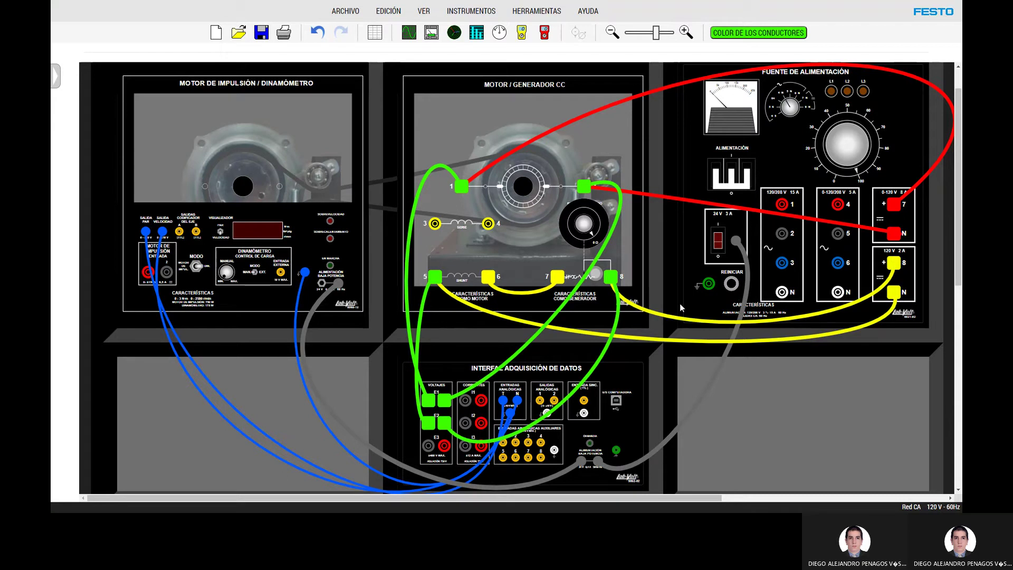
Delete the two yellow leads joining the shunt field to the fixed 120 V DC supply
right_click(787, 320)
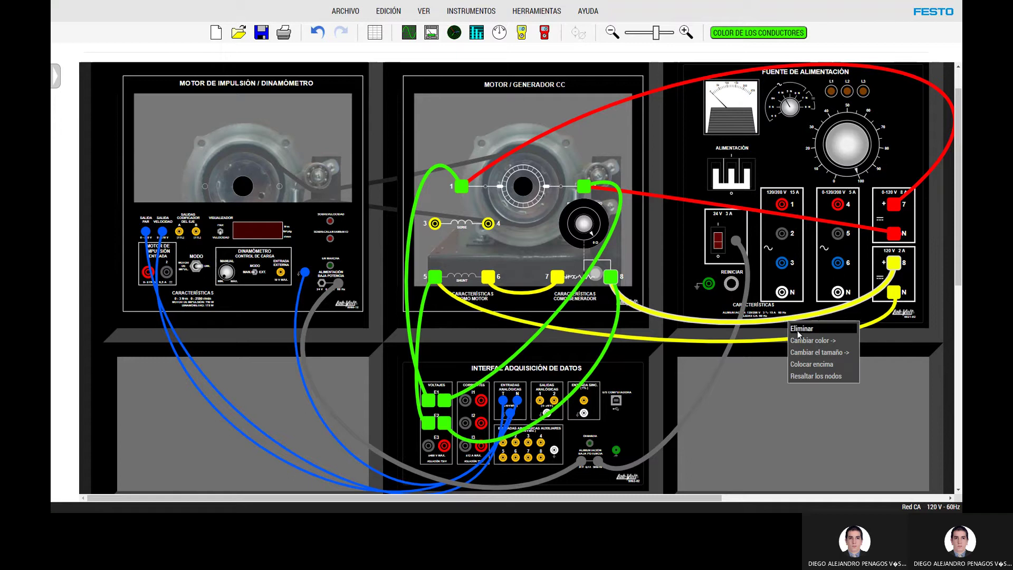
left_click(798, 333)
right_click(791, 336)
left_click(799, 343)
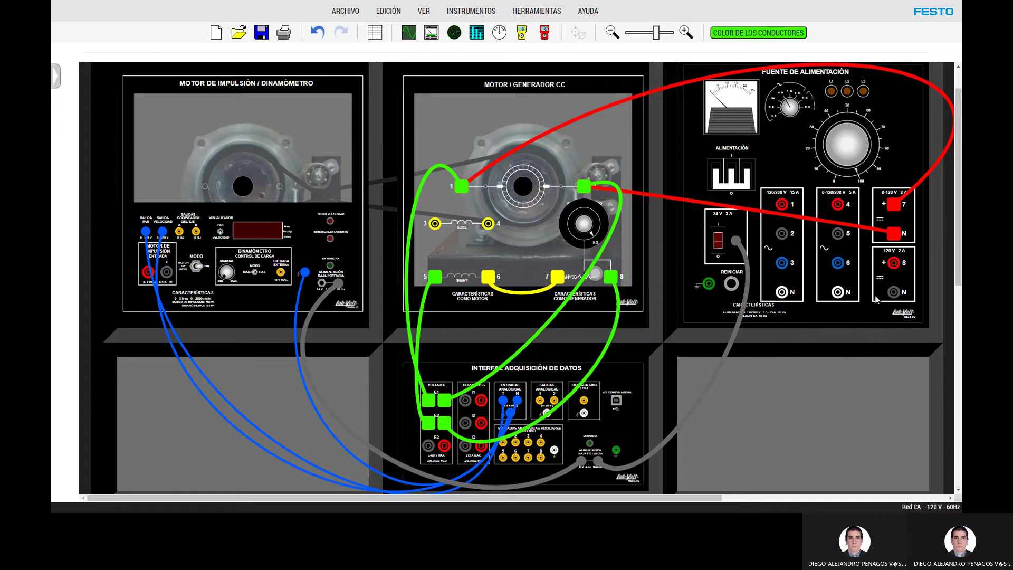
With cyan leads, connect the fixed DC supply's N to motor terminal 8, its terminal 8 to I2 red, and I2 black to motor terminal 5
left_click(740, 30)
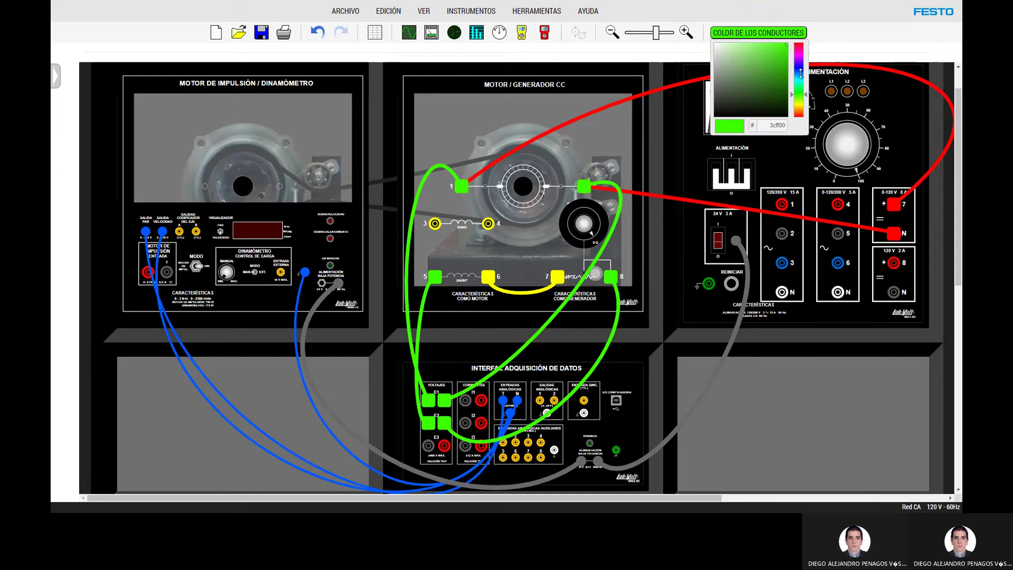
left_click(801, 103)
left_click_drag(802, 104, 799, 80)
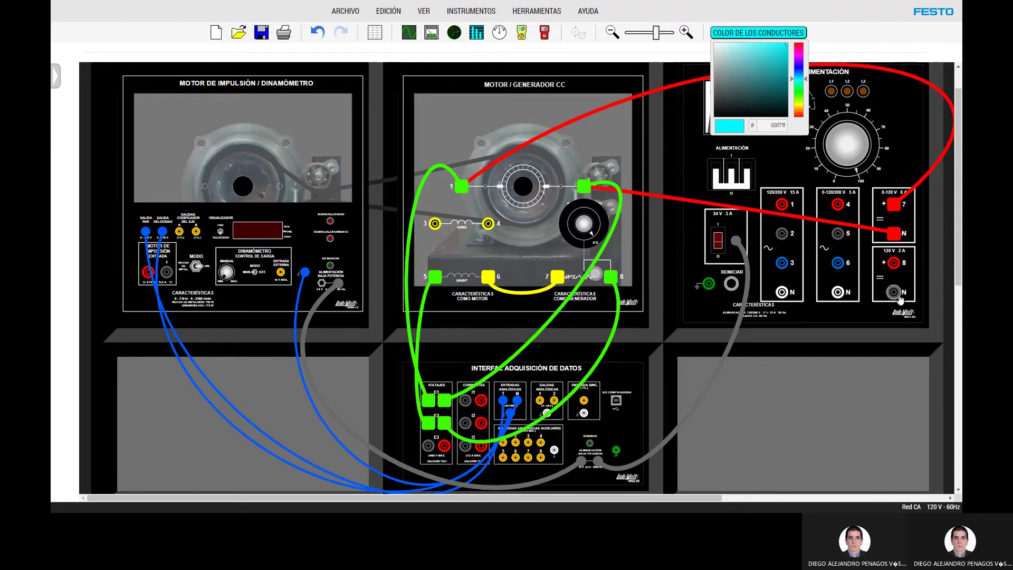
left_click_drag(894, 291, 611, 276)
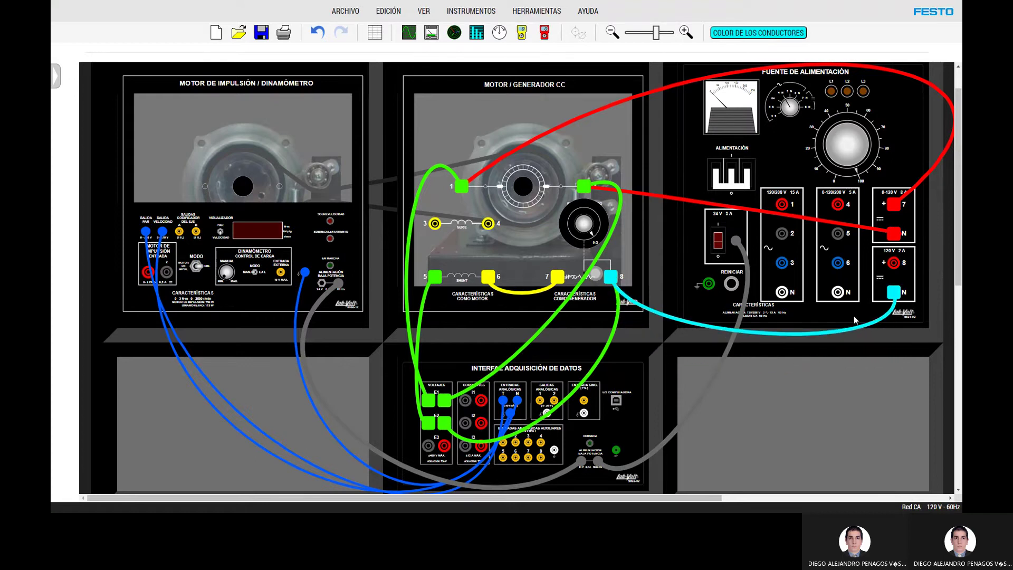
left_click_drag(892, 264, 481, 422)
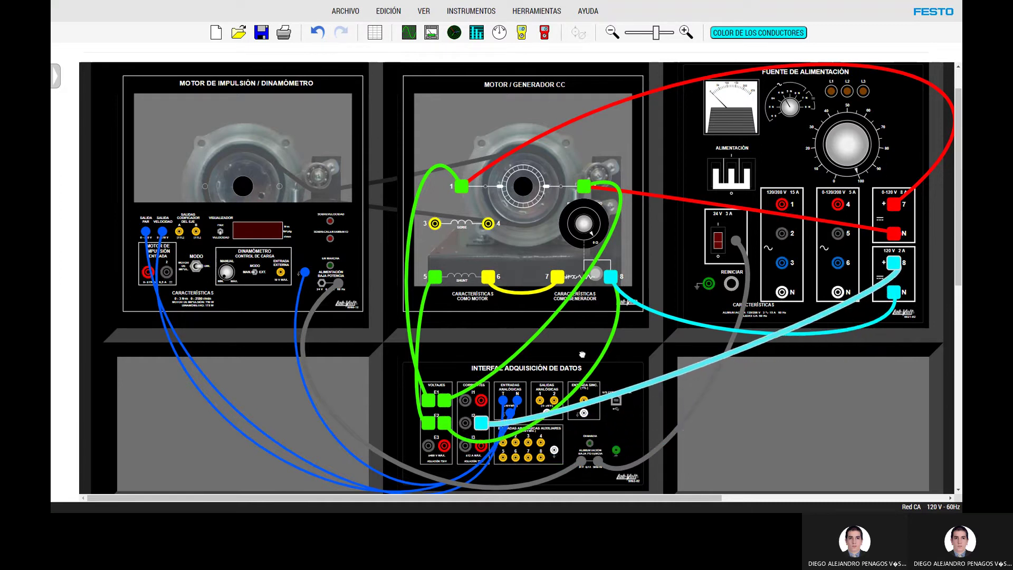
left_click_drag(465, 423, 435, 276)
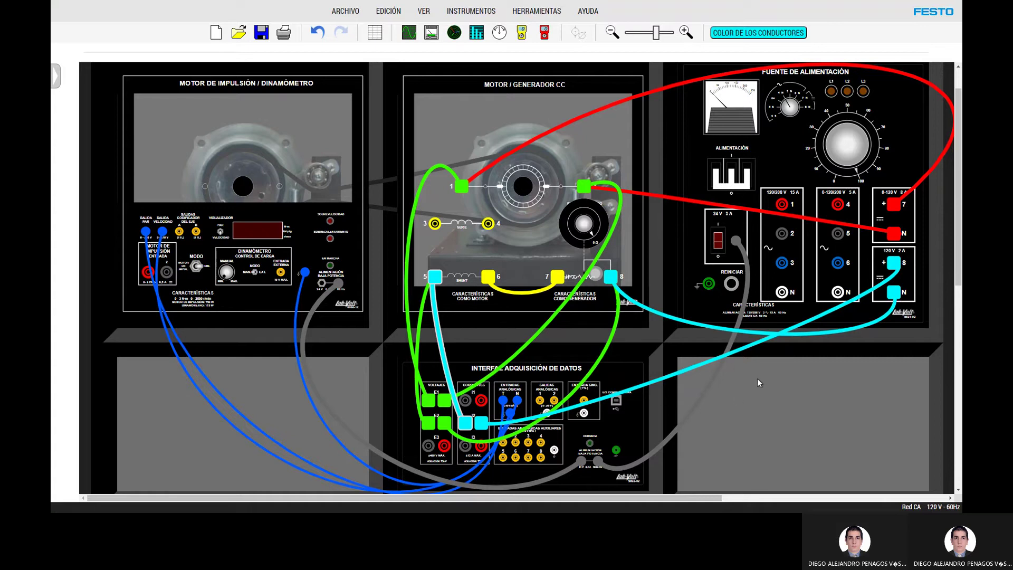
Replace the cyan lead between the fixed DC supply's N and motor terminal 8 with a yellow one and straighten its curve
right_click(814, 334)
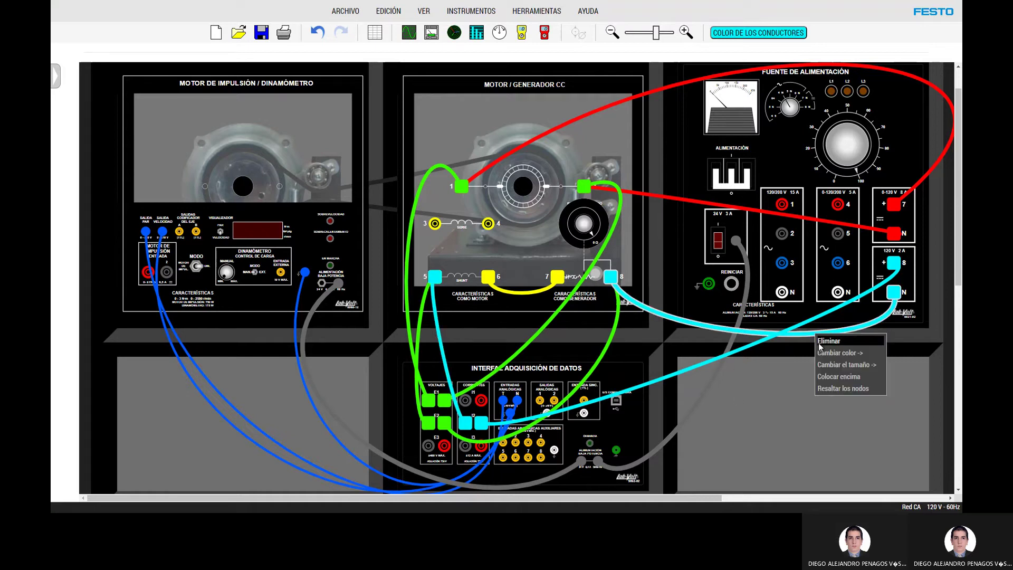
left_click(818, 342)
left_click(738, 33)
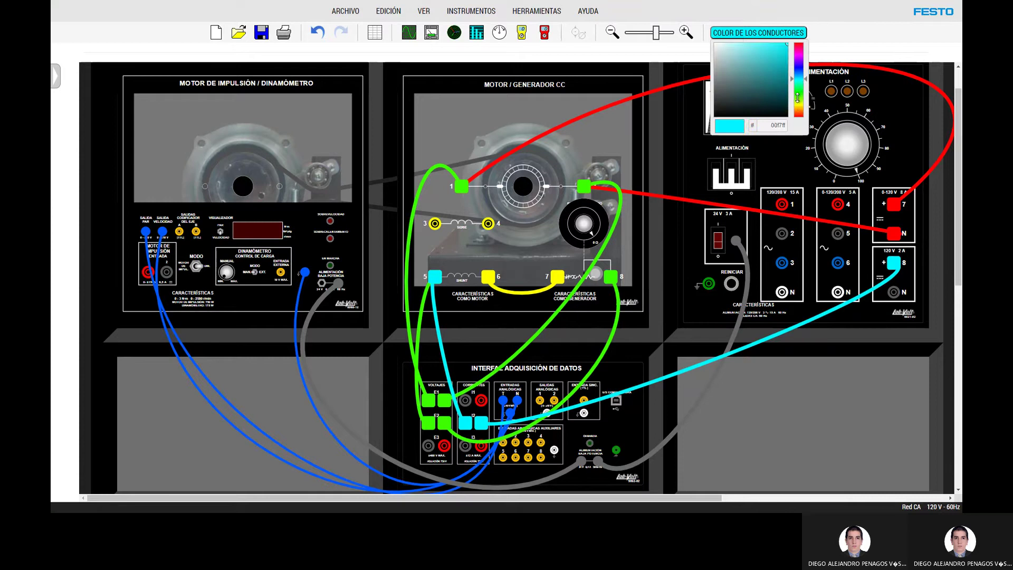
left_click_drag(798, 98, 798, 103)
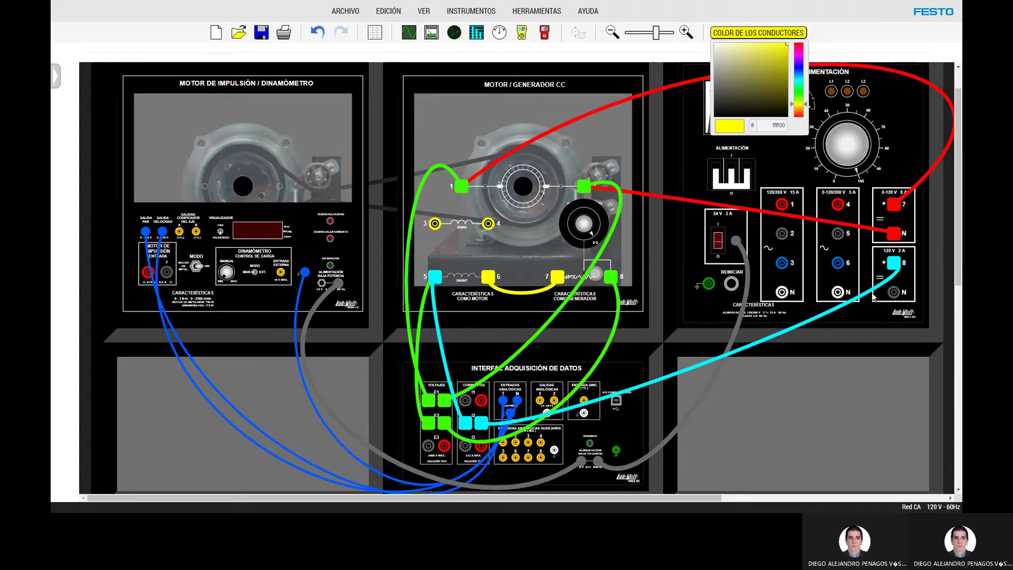
left_click_drag(893, 291, 609, 278)
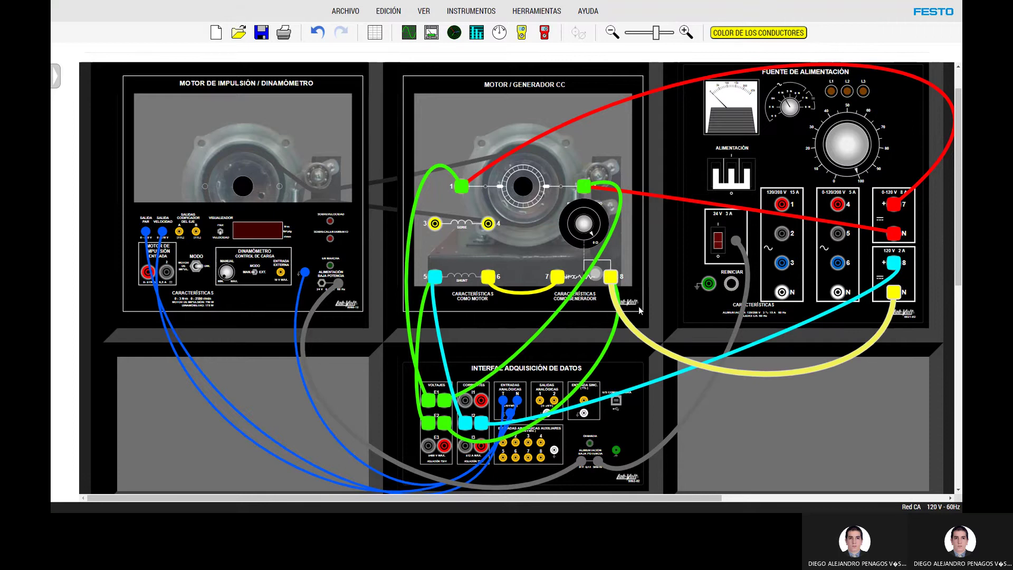
left_click_drag(758, 369, 777, 289)
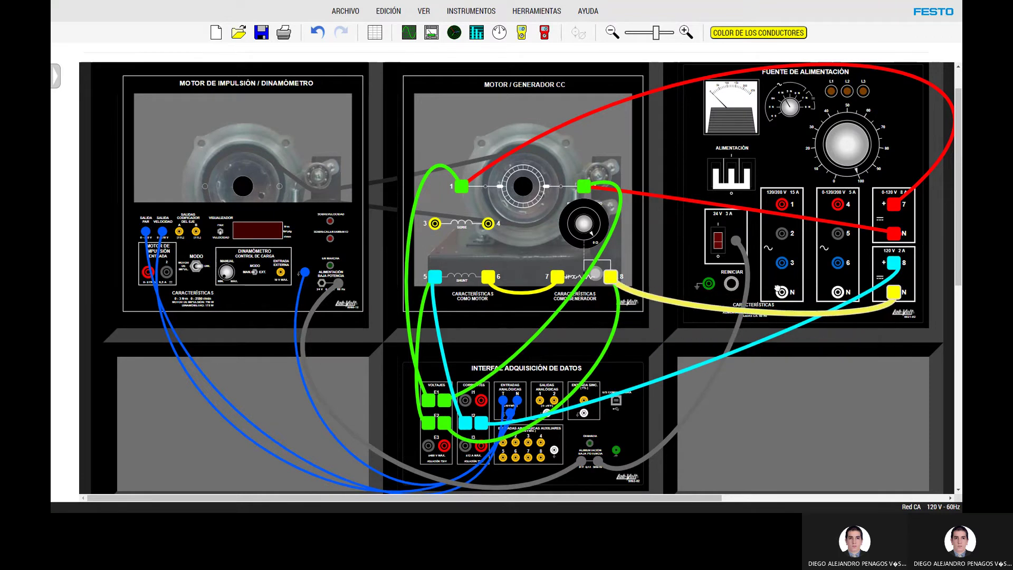
left_click(792, 409)
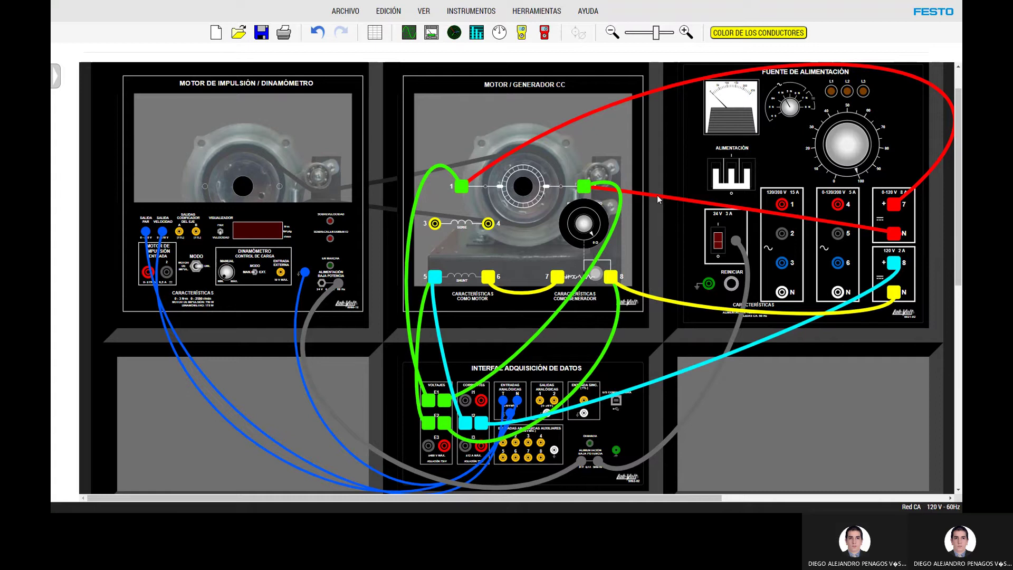
left_click(760, 34)
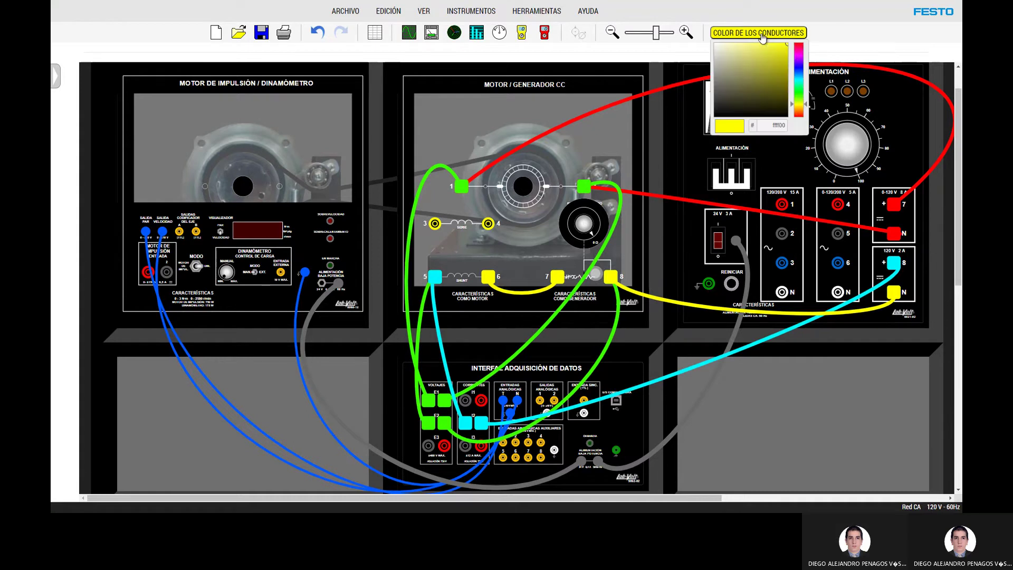
left_click(809, 429)
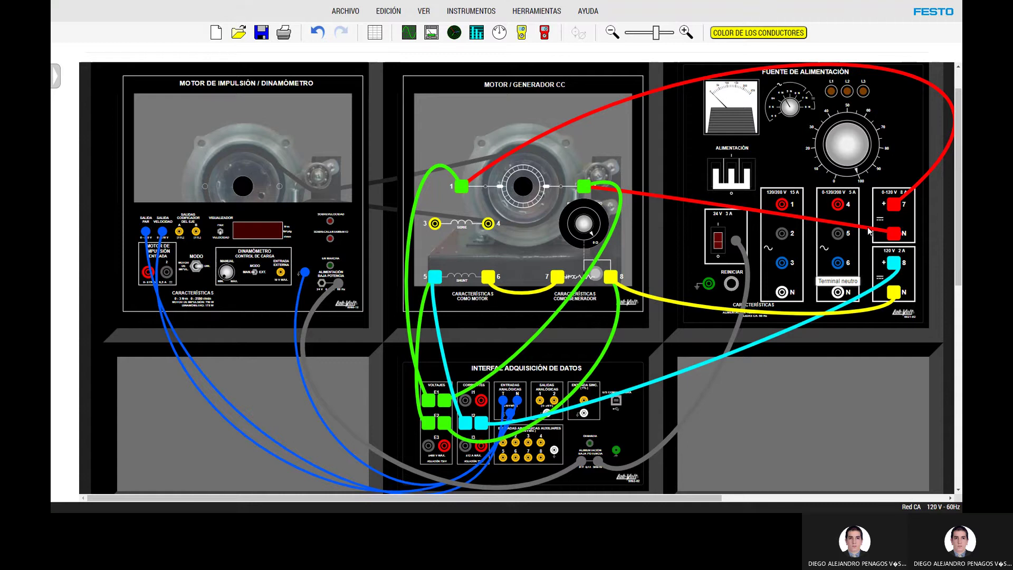
Delete the two red leads joining the armature to the variable 0-120 V DC supply
right_click(930, 91)
left_click(904, 94)
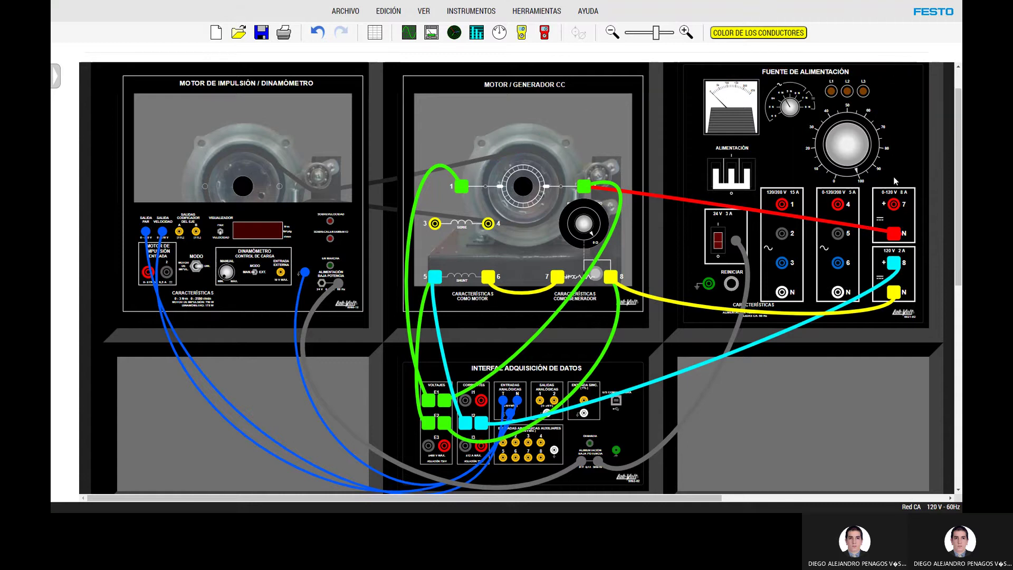
right_click(852, 225)
left_click(860, 232)
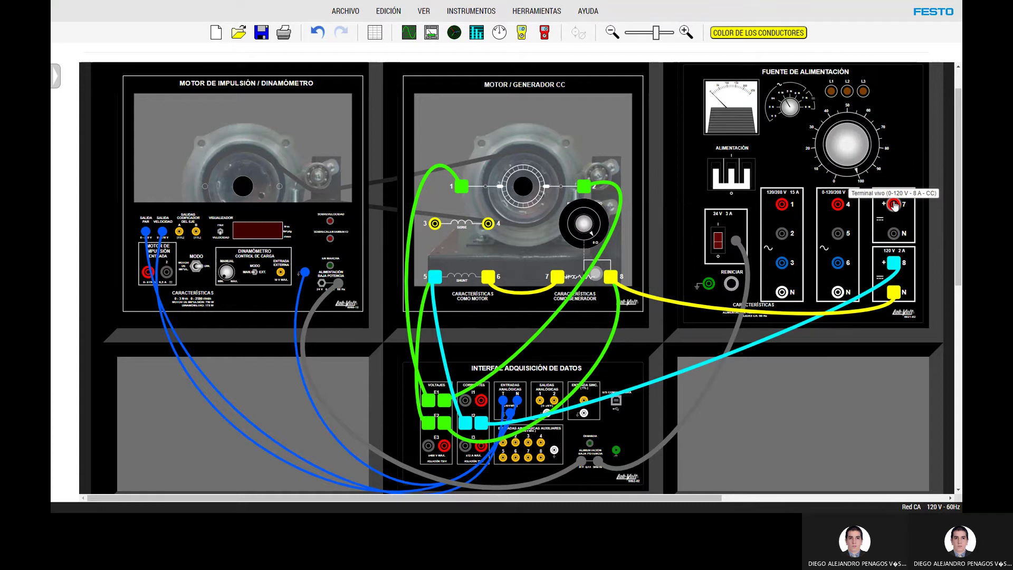
Wire the armature to the 0-120 V DC supply: yellow from 7 to motor terminal 2, cyan from N to I1 red and I1 black to motor terminal 1
left_click(786, 33)
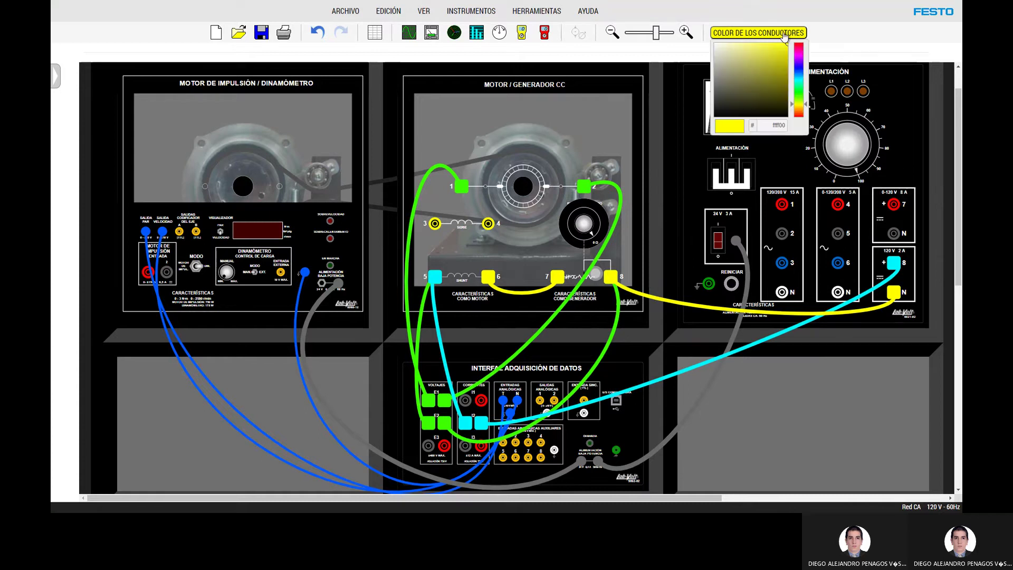
left_click_drag(897, 207, 581, 189)
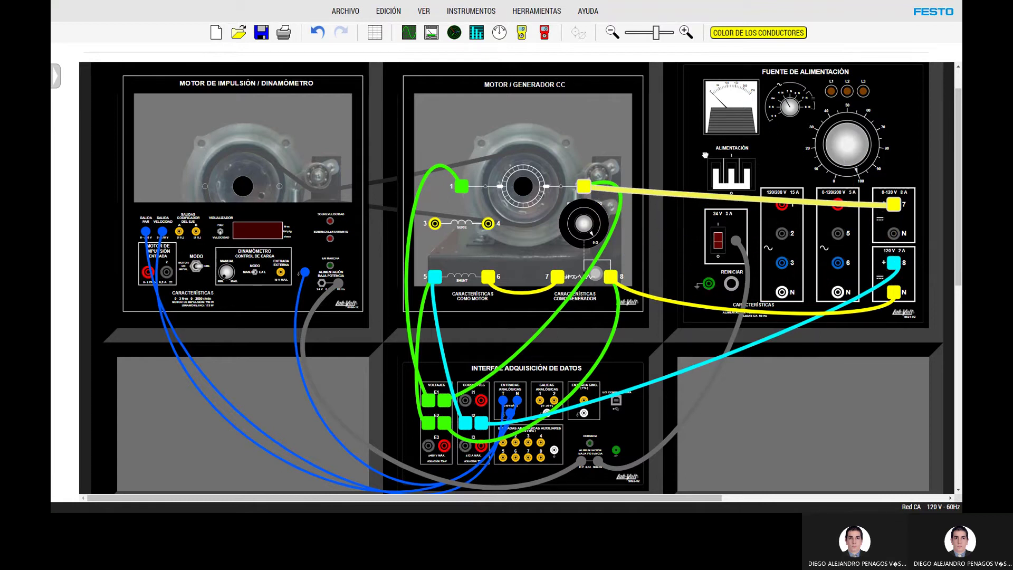
left_click(773, 35)
left_click(797, 78)
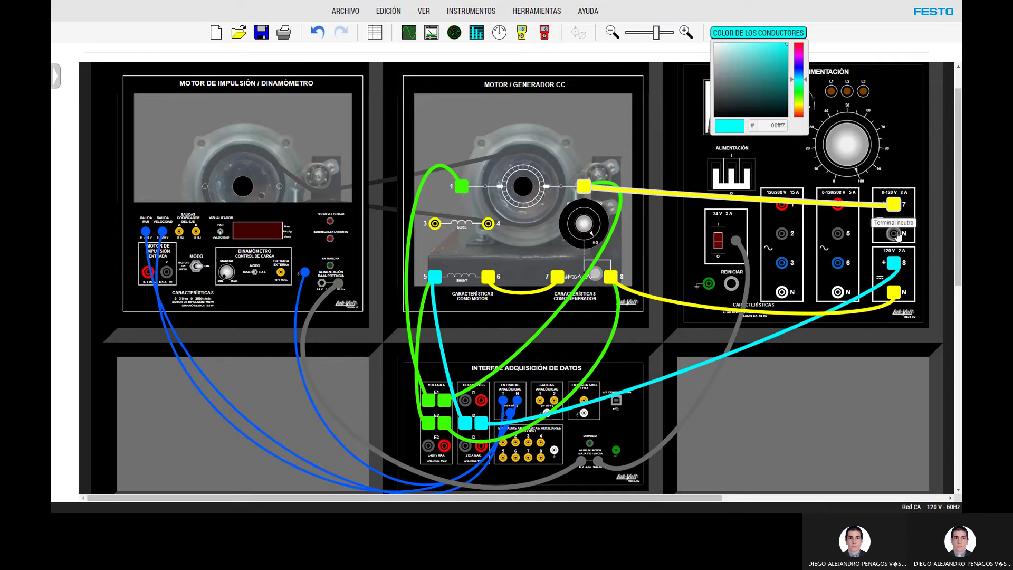
left_click_drag(897, 236, 478, 403)
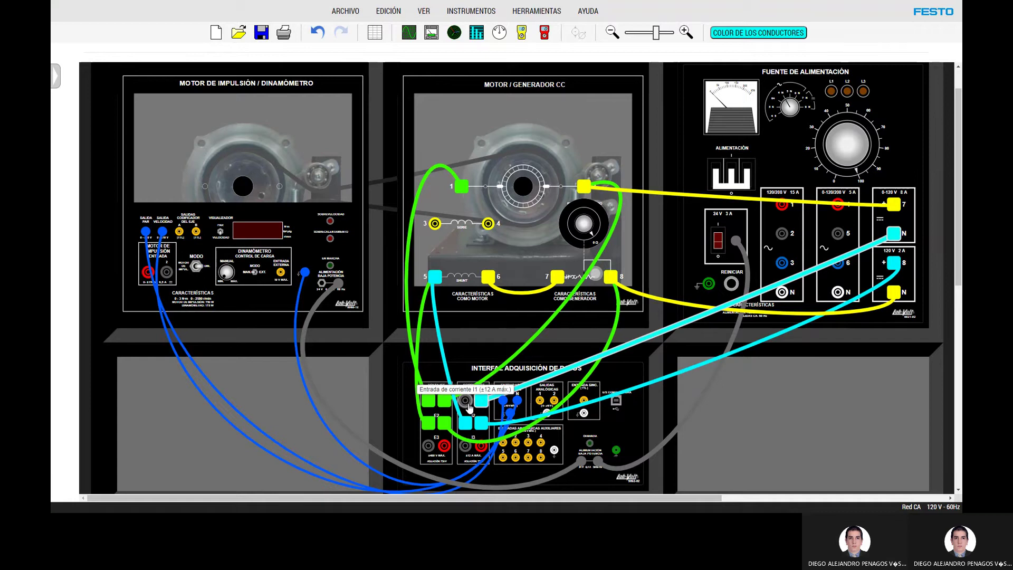
left_click_drag(465, 401, 462, 186)
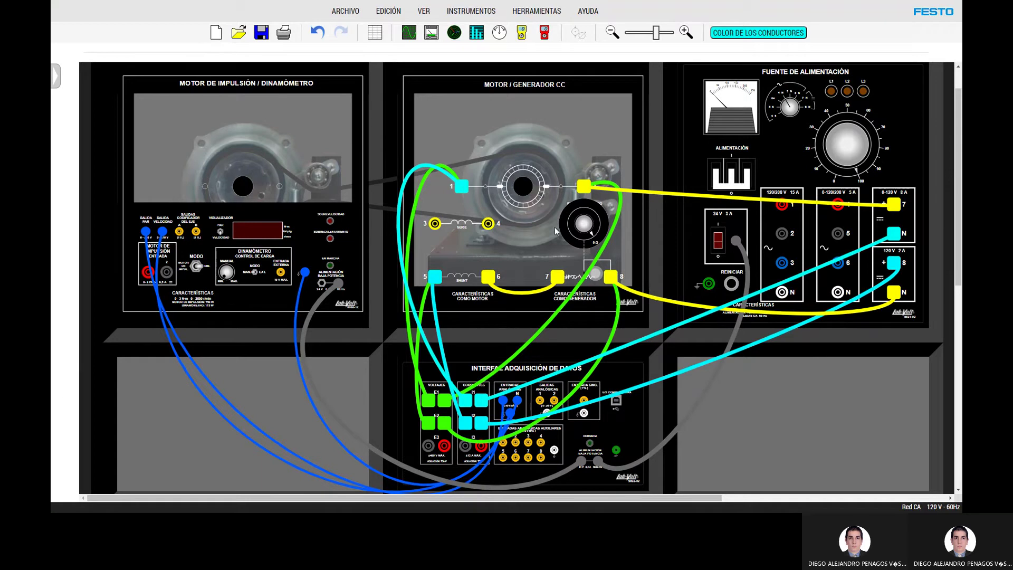
Exit full-screen mode, open the metering instruments window and move it over the motor and power supply modules
key("F11")
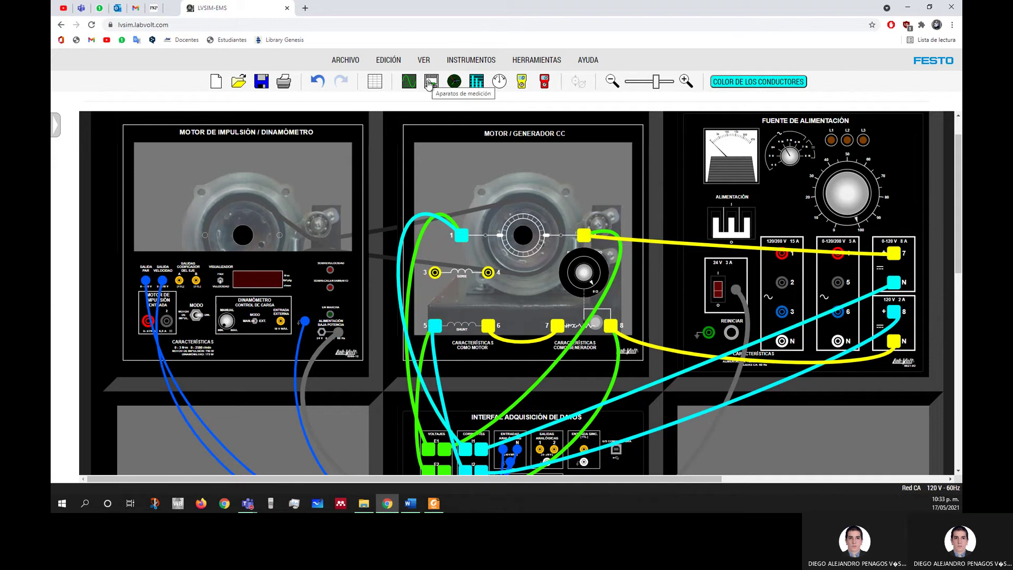
left_click(430, 84)
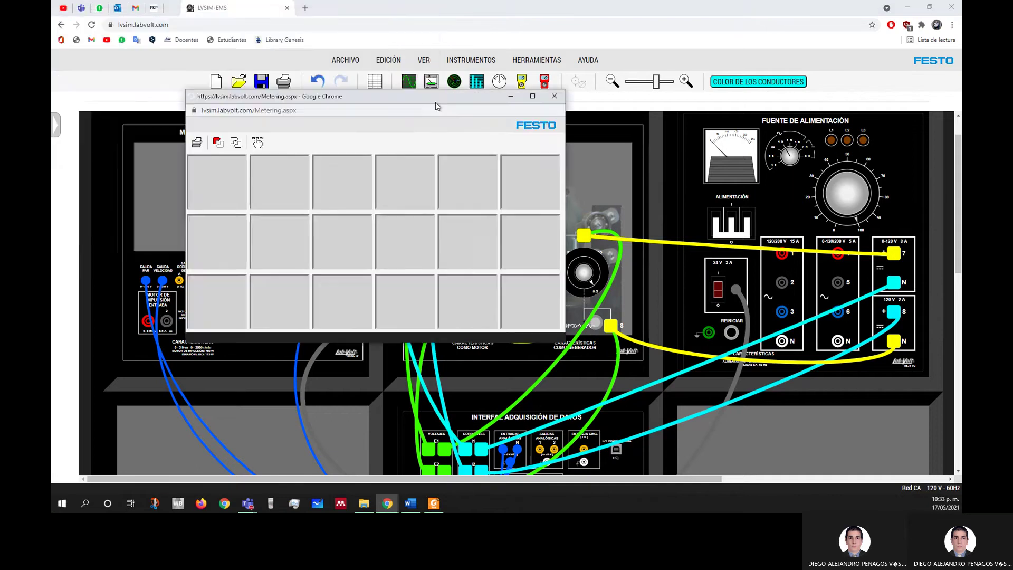
left_click_drag(435, 102, 615, 112)
left_click_drag(274, 7, 639, 113)
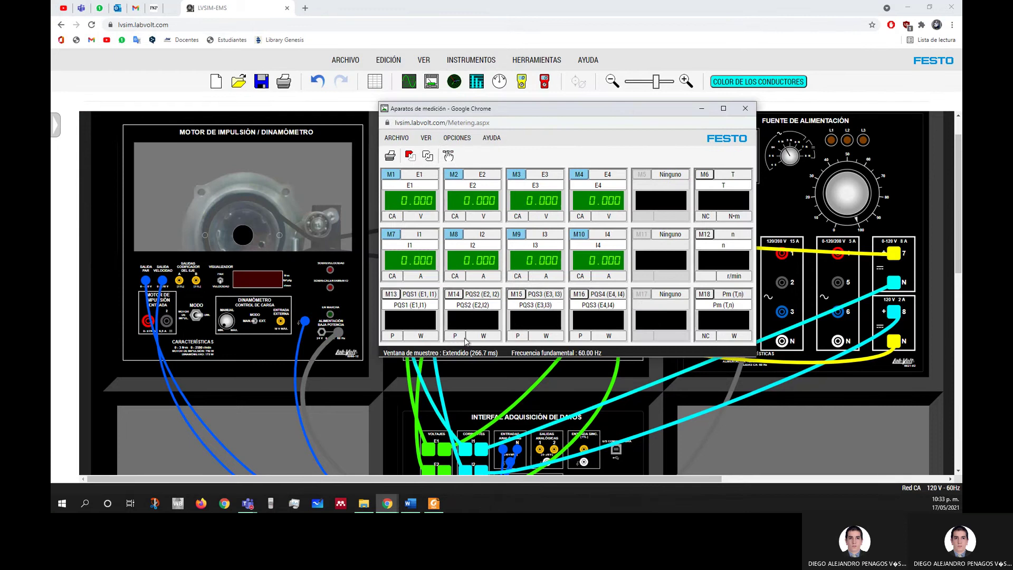
Set the metering instruments layout to two columns, keeping three rows
left_click(452, 139)
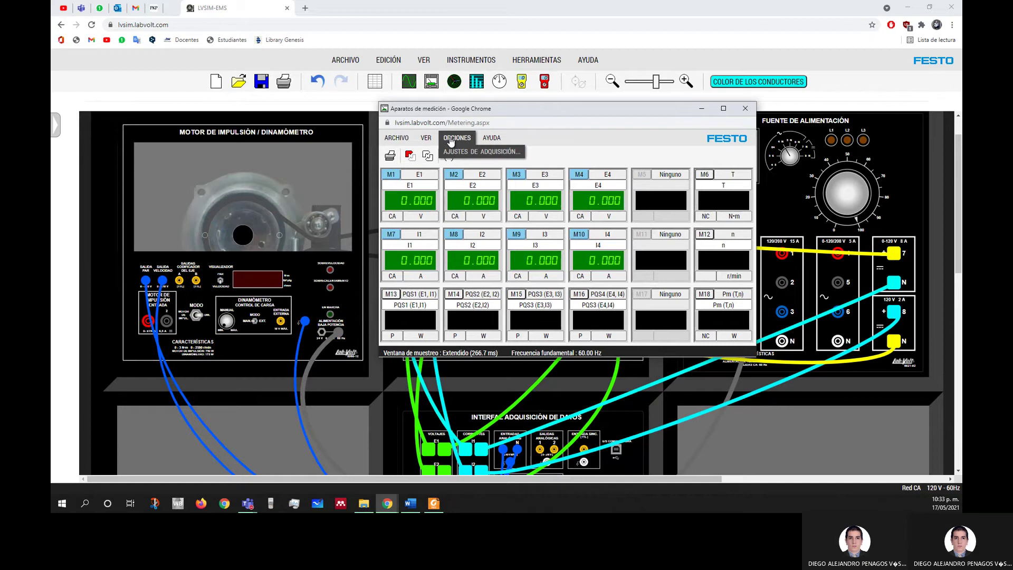
left_click(426, 140)
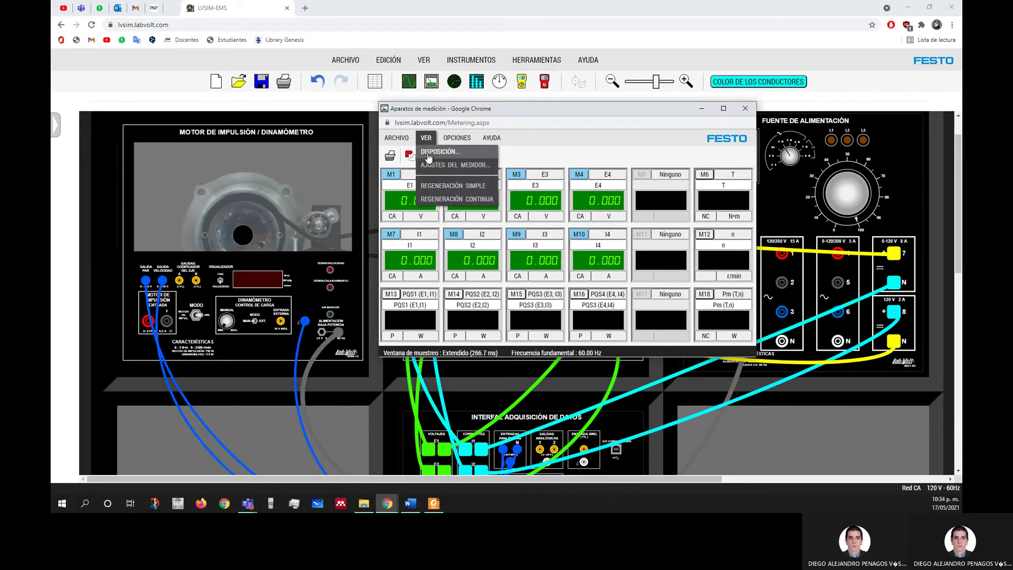
left_click(428, 157)
left_click(607, 238)
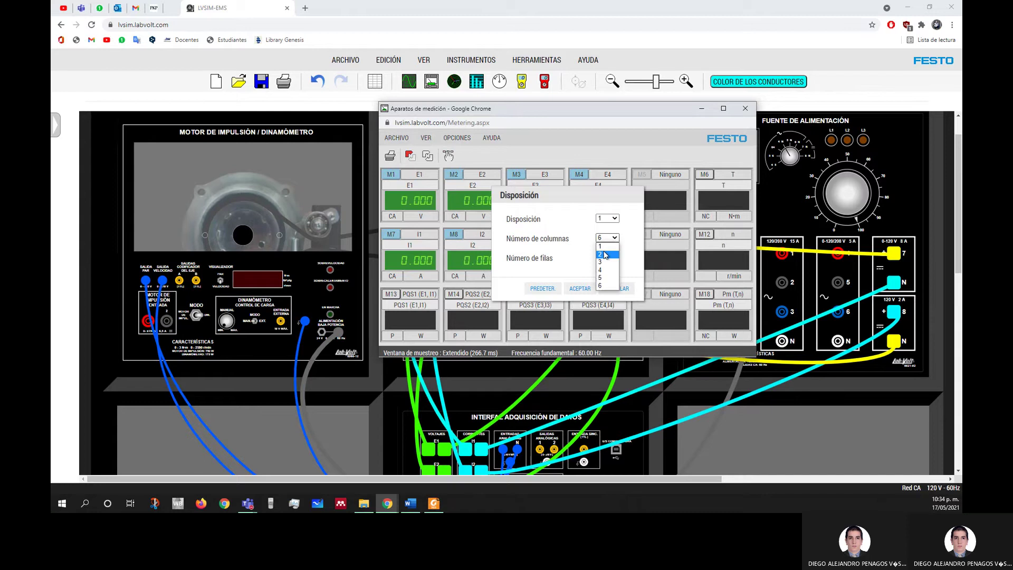
left_click(605, 255)
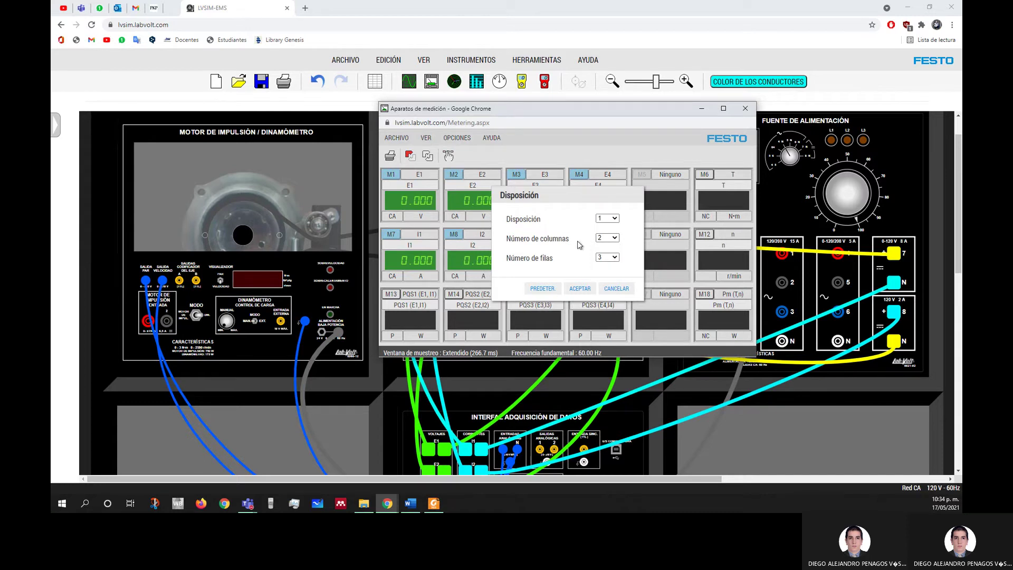
left_click(580, 289)
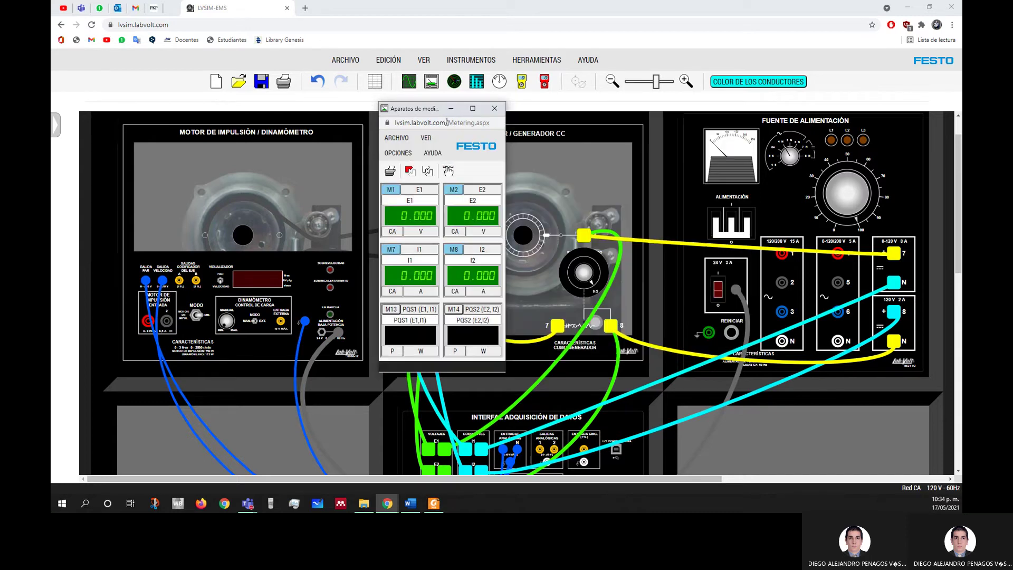
Arrange the simulator and metering windows side by side, with the dynamometer, motor, power supply and data acquisition modules all fitting in the simulator
left_click_drag(427, 109, 849, 117)
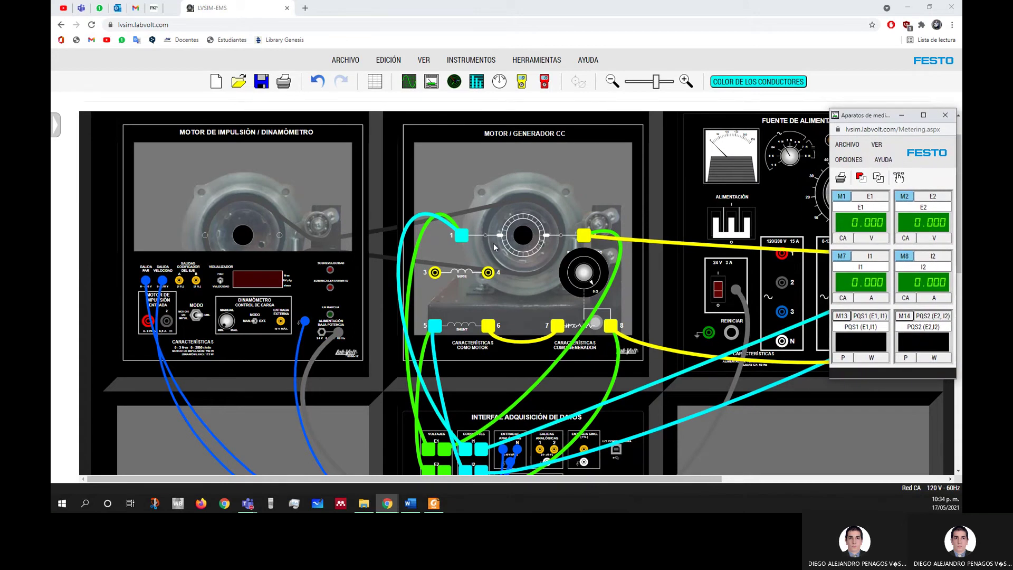
left_click(534, 191)
left_click(930, 6)
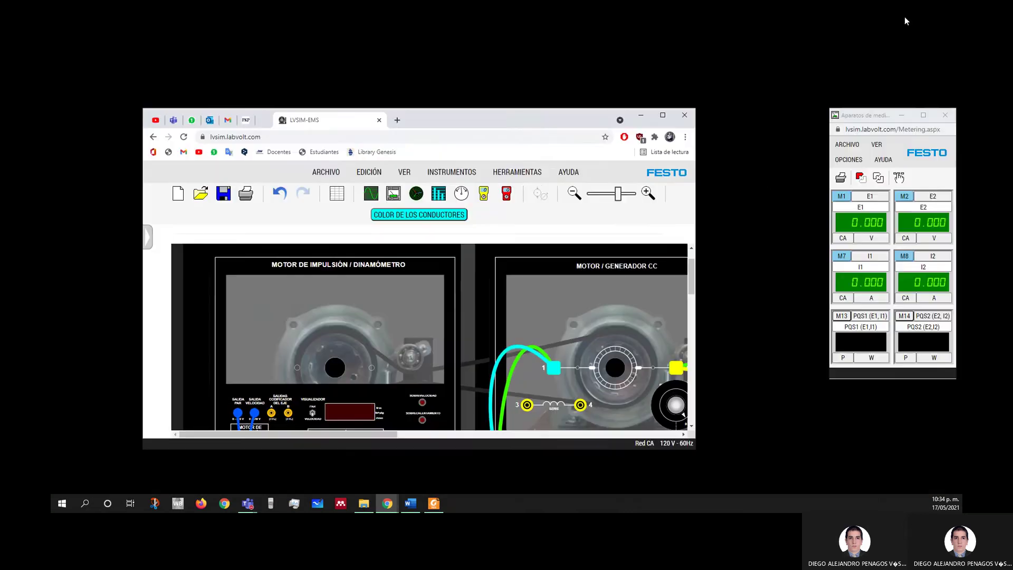
left_click_drag(525, 119, 432, 15)
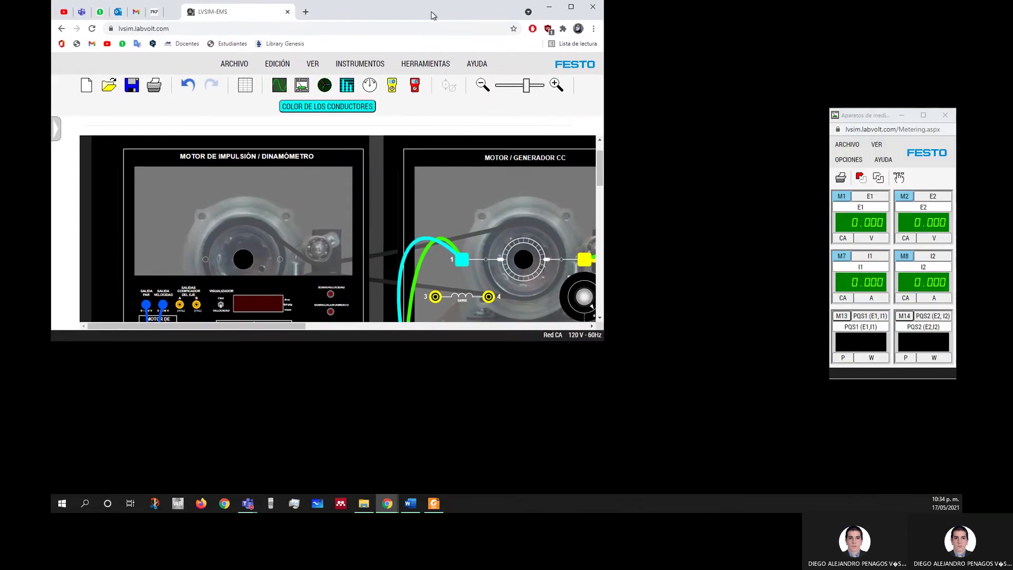
left_click_drag(603, 342, 828, 498)
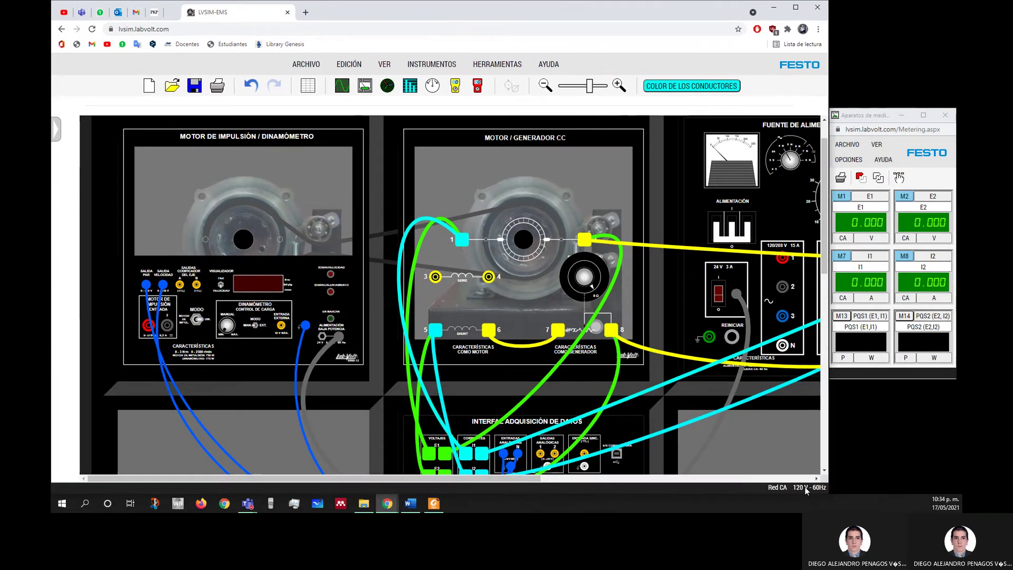
left_click_drag(518, 476, 556, 476)
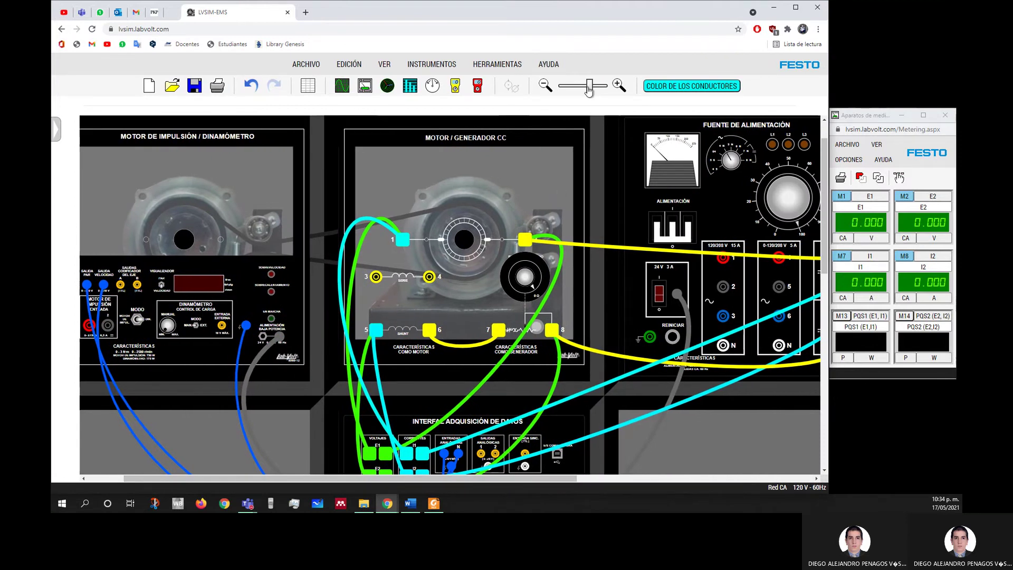
left_click(545, 88)
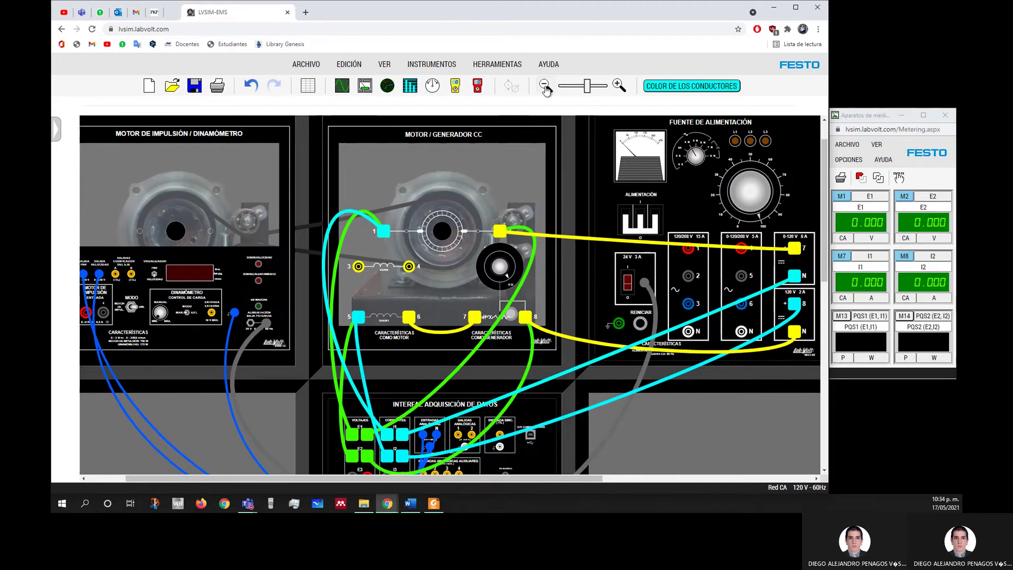
left_click(545, 89)
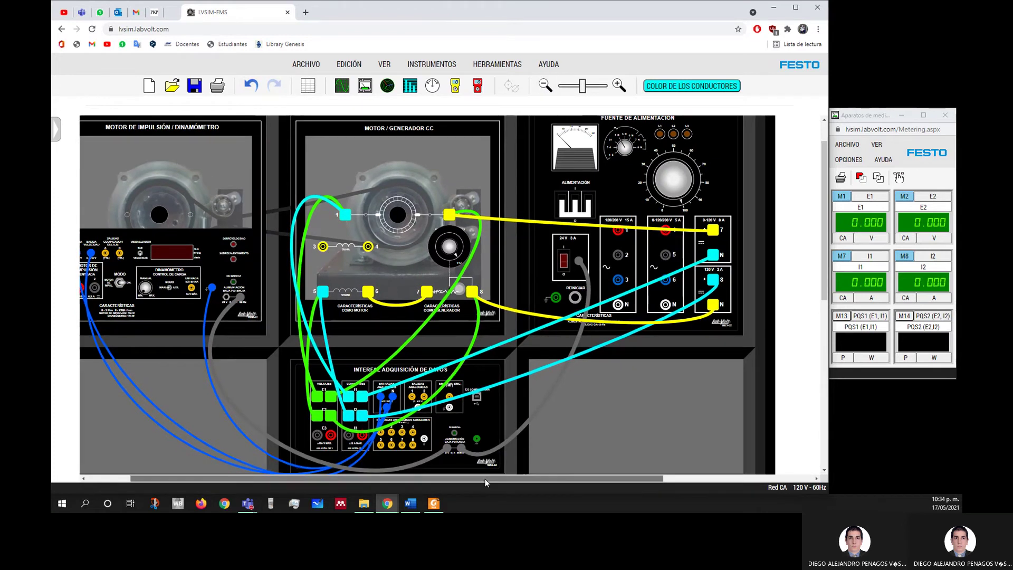
left_click_drag(485, 479, 458, 479)
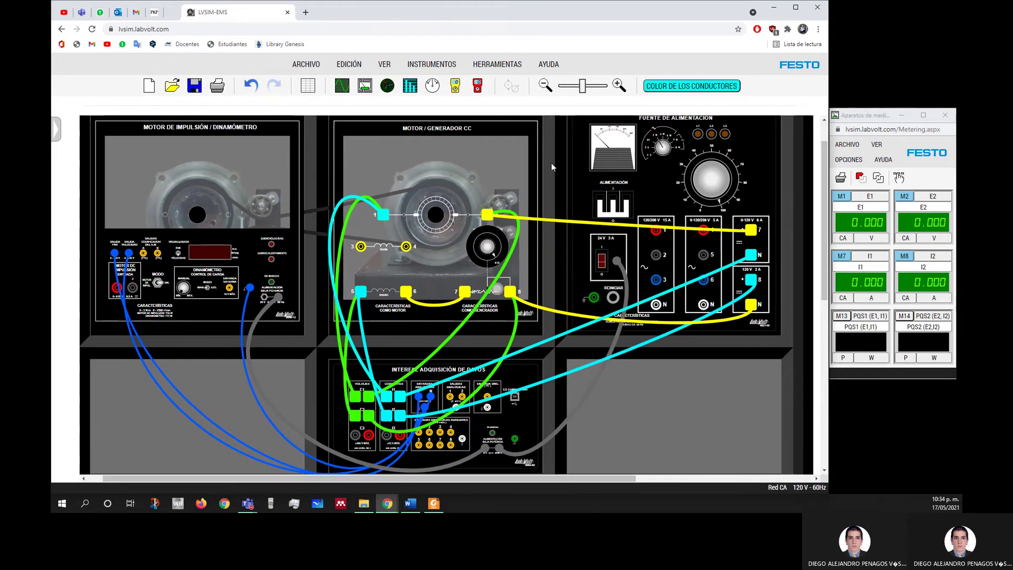
left_click(545, 85)
left_click_drag(506, 477, 469, 477)
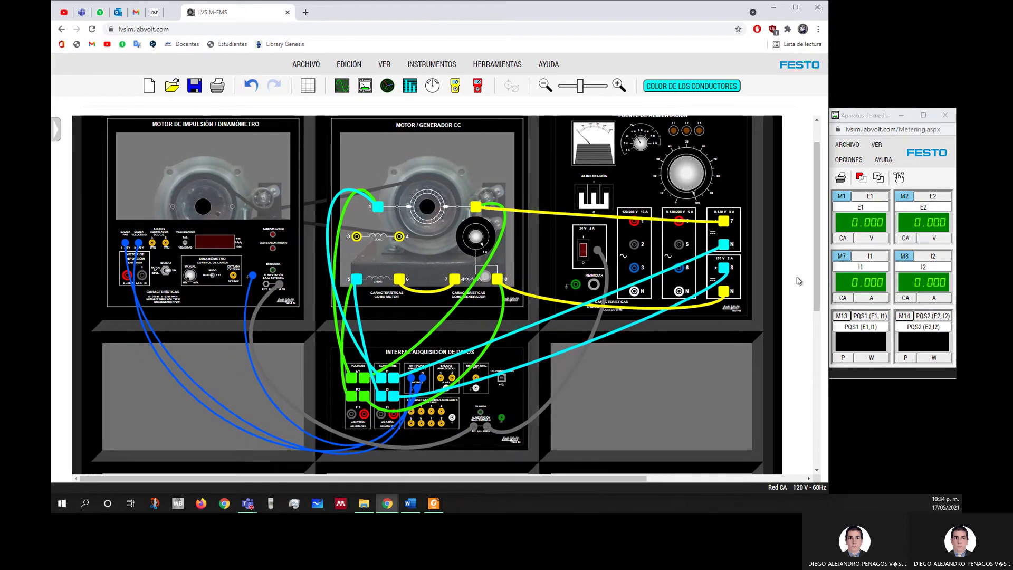
scroll(817, 243, "up", 1)
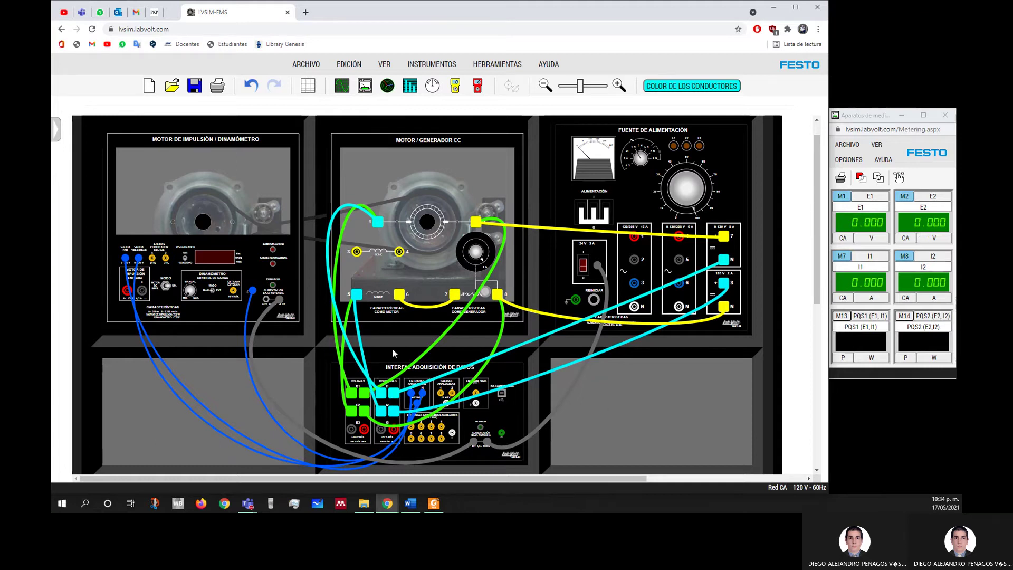
Turn on meters M13 and M14
left_click(841, 316)
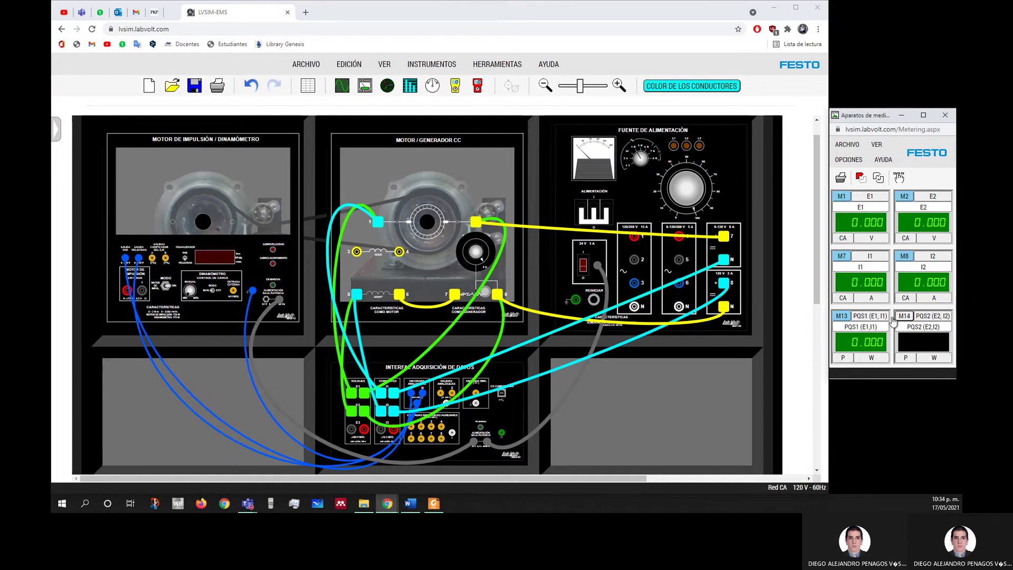
left_click(903, 317)
double_click(877, 318)
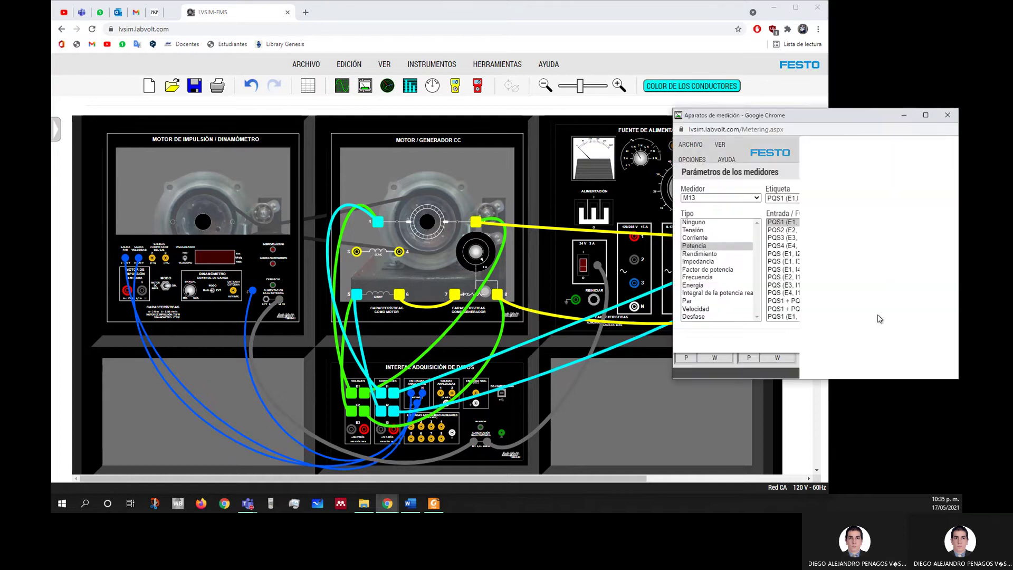
left_click(954, 115)
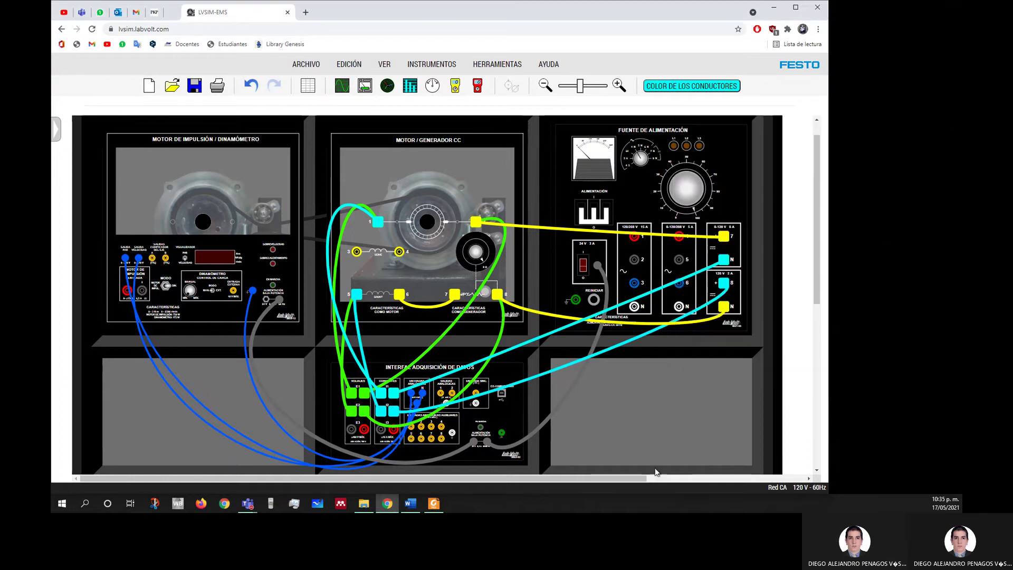
left_click(363, 87)
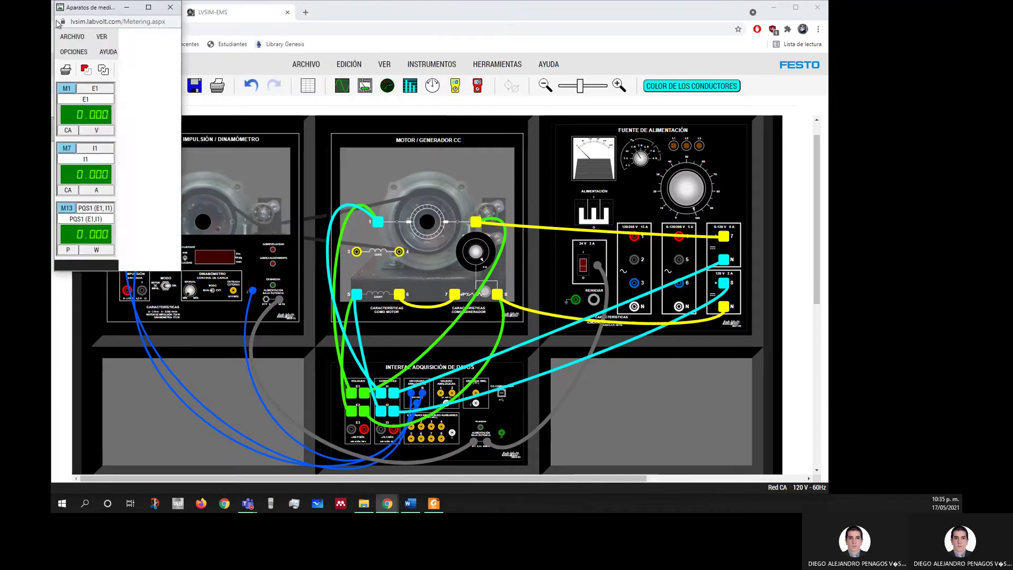
left_click_drag(87, 13, 867, 111)
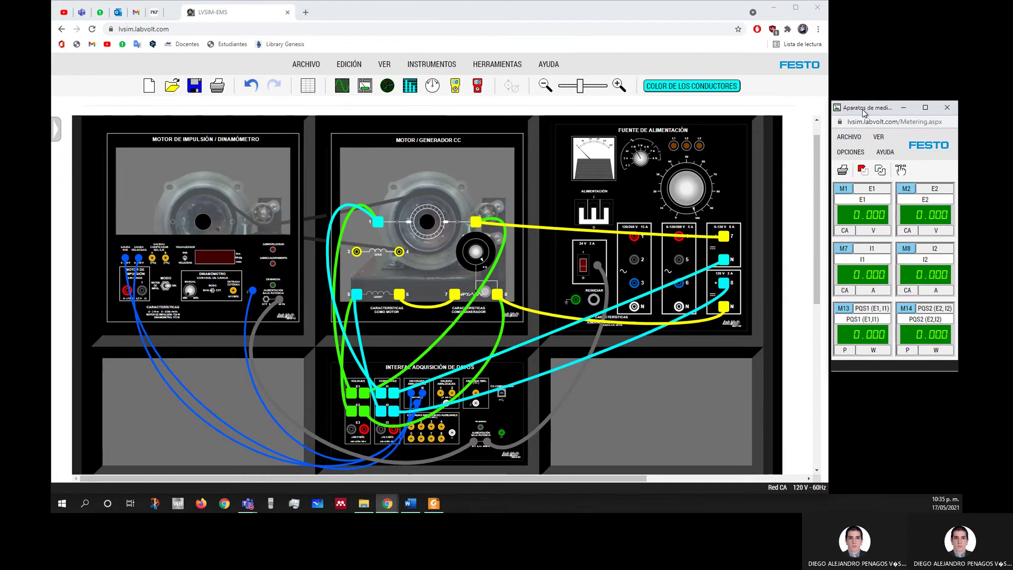
Configure meter M13 to measure torque (Par) with function T
double_click(867, 310)
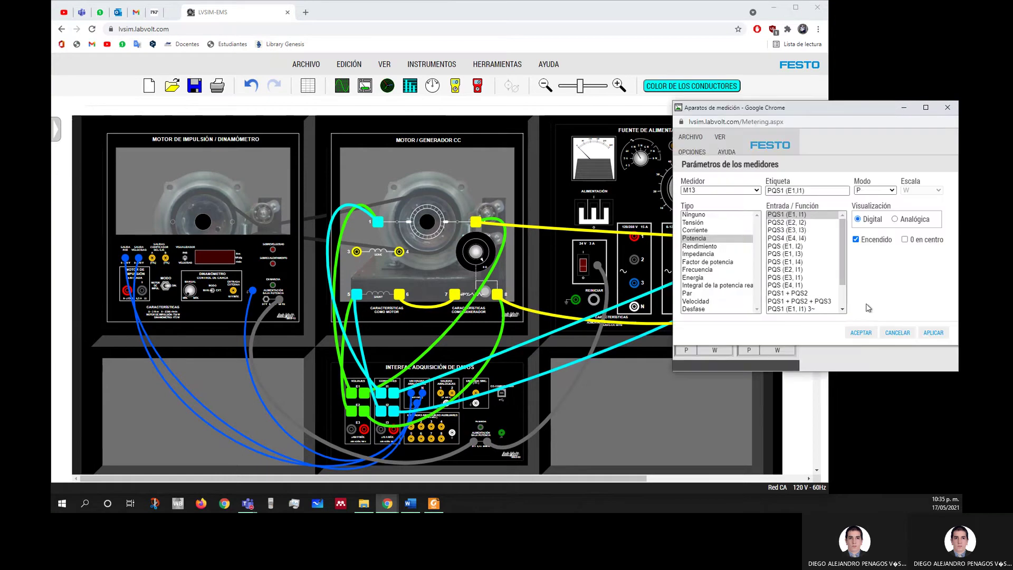
left_click(691, 293)
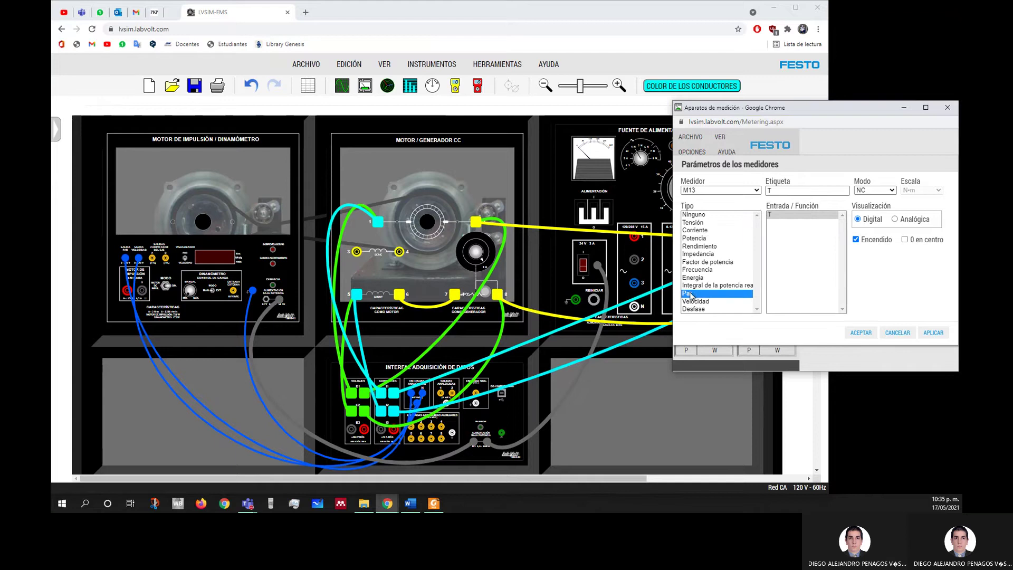
left_click(785, 214)
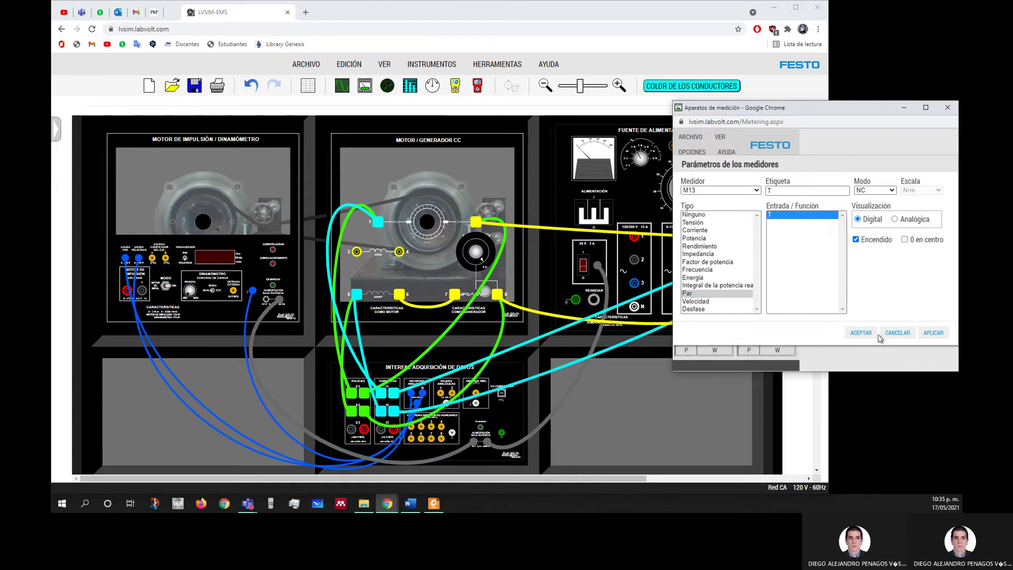
left_click(860, 332)
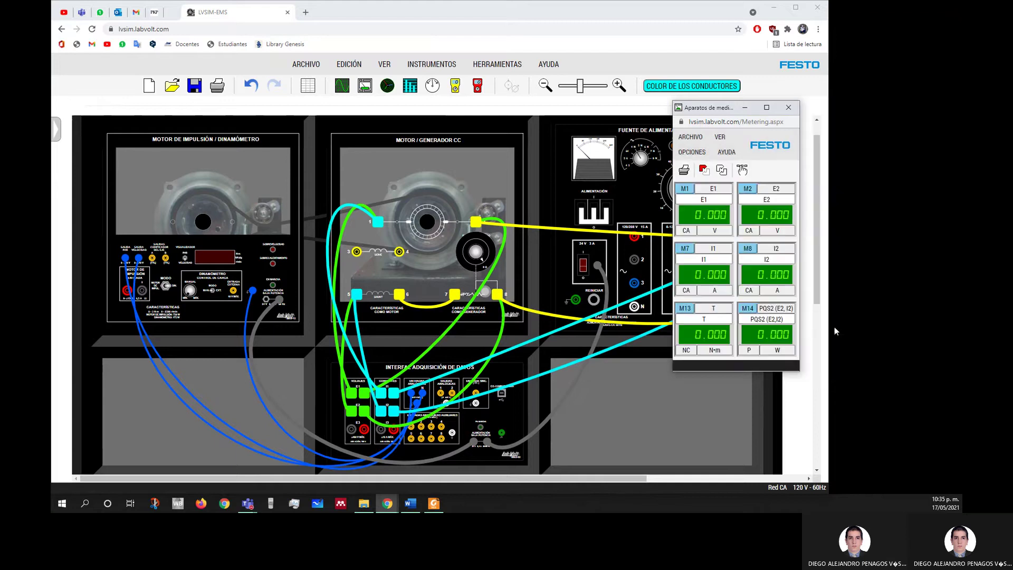
Configure meter M14 to measure speed (Velocidad) with function n, and move the metering window back beside the simulator
double_click(762, 316)
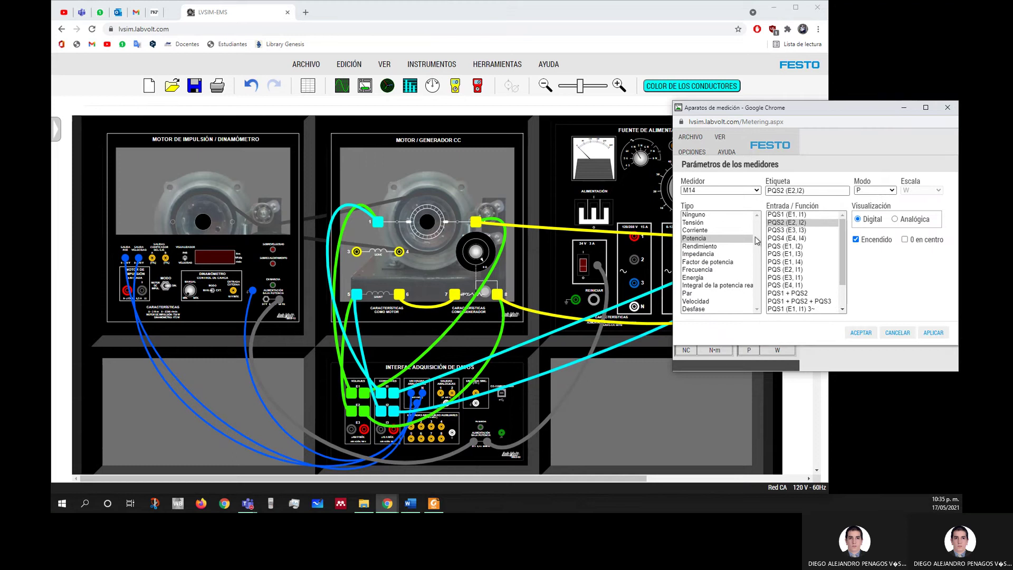
left_click(695, 301)
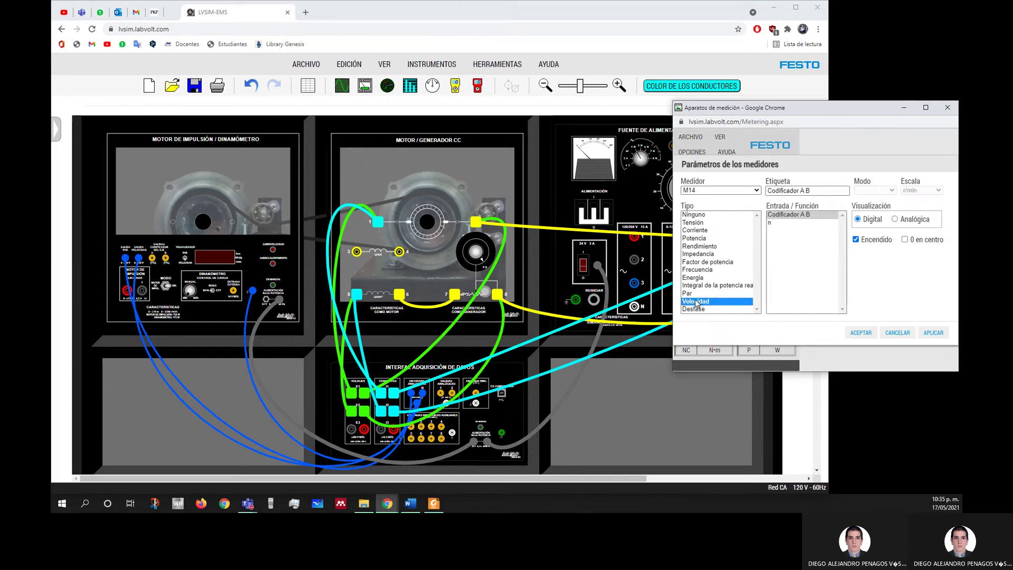
left_click(794, 223)
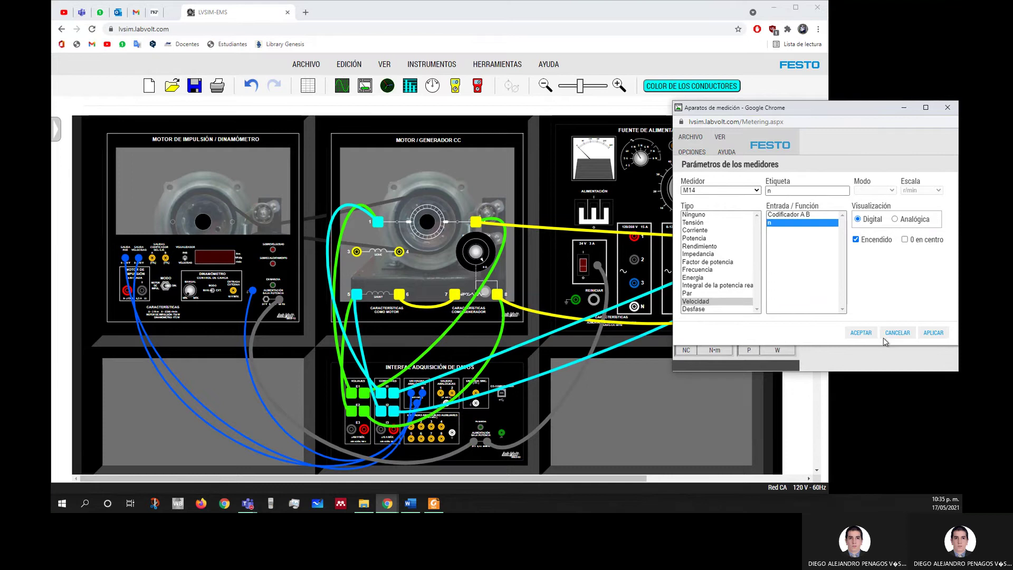
left_click(861, 333)
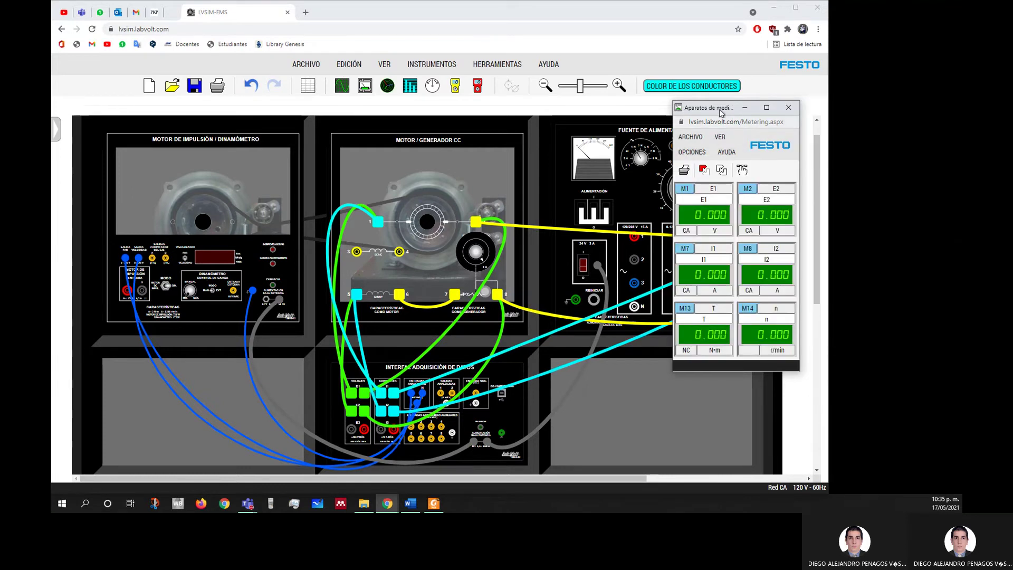
left_click_drag(721, 112, 871, 131)
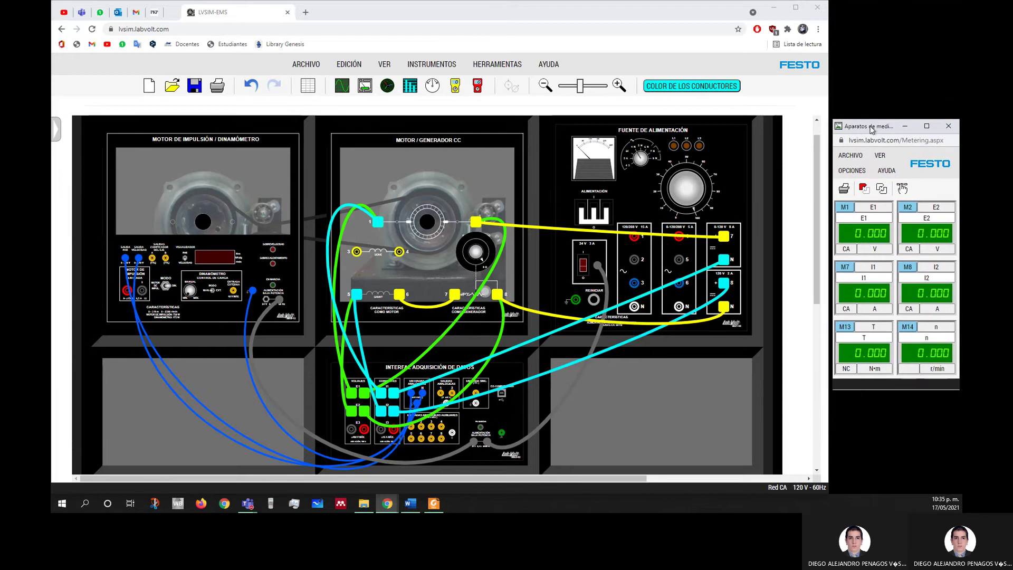
Switch on the 24 V supply and the main power supply, and start continuous refresh of the meters
mouse_move(690, 200)
left_mouse_down()
mouse_move(708, 168)
mouse_move(708, 201)
left_mouse_up()
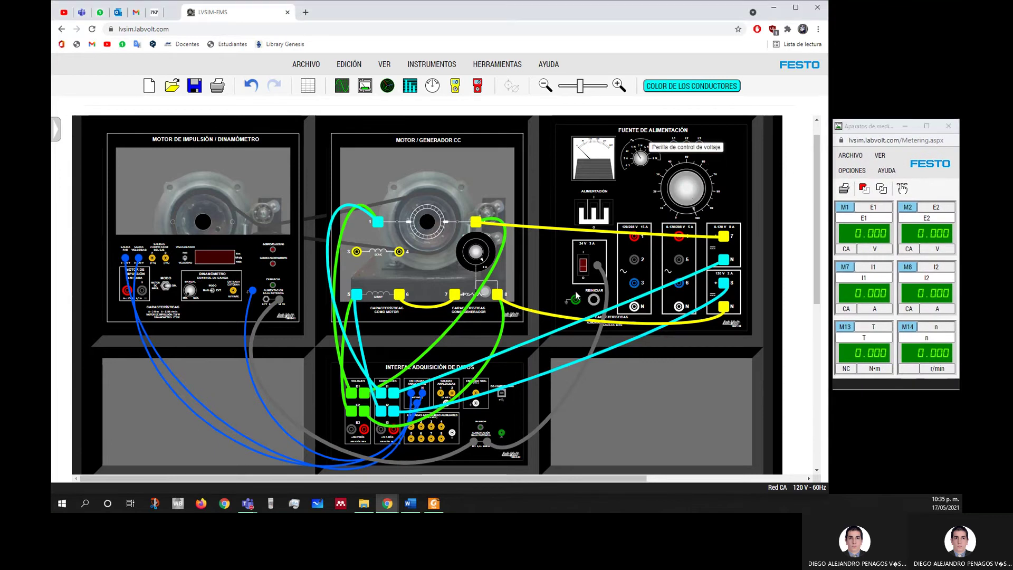
left_click(583, 265)
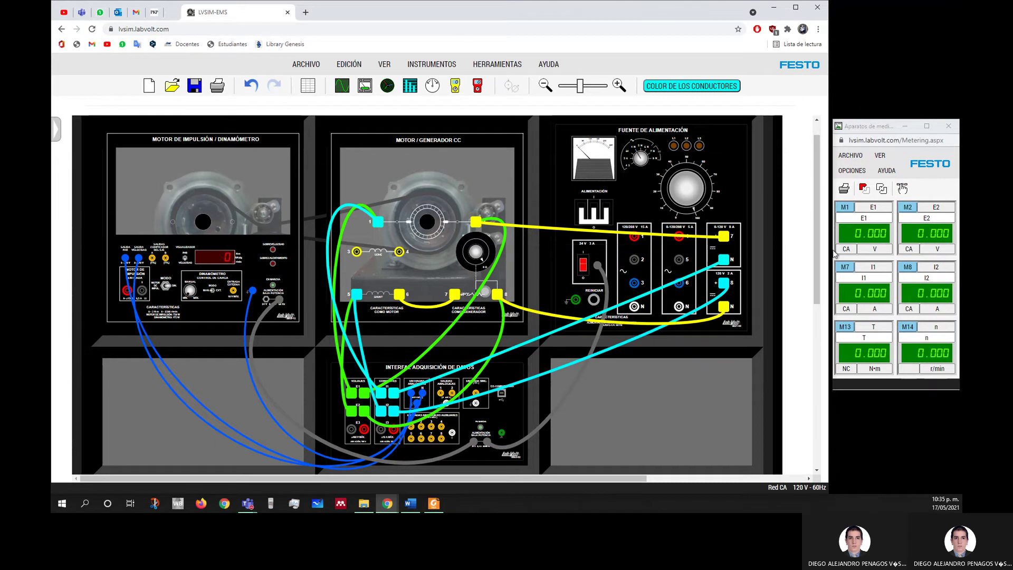
left_click(598, 220)
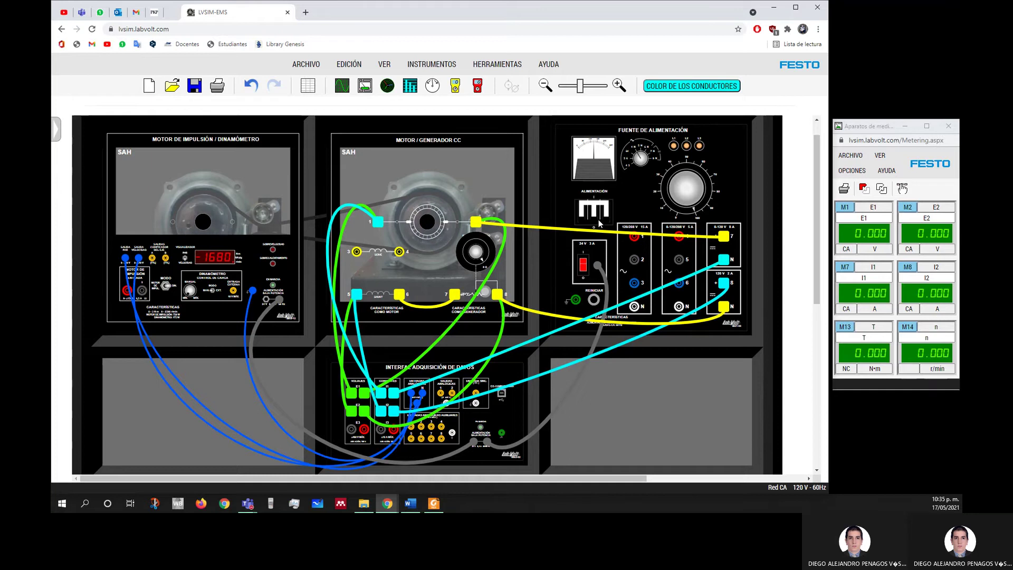
left_click(882, 127)
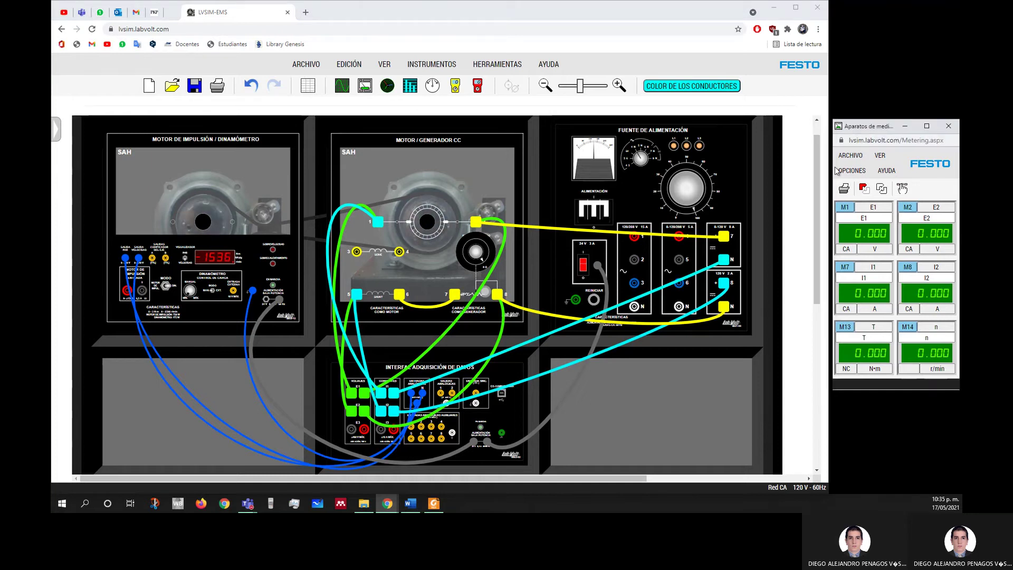
left_click(882, 192)
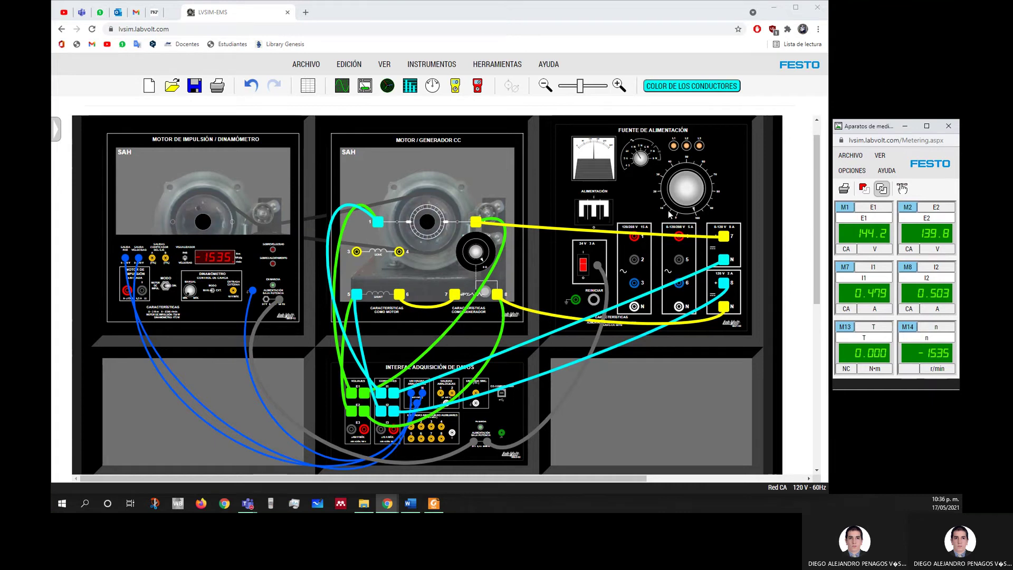
Turn down the power supply's voltage control knob until E1 is about 127 V
left_click(691, 202)
left_click_drag(690, 202, 700, 198)
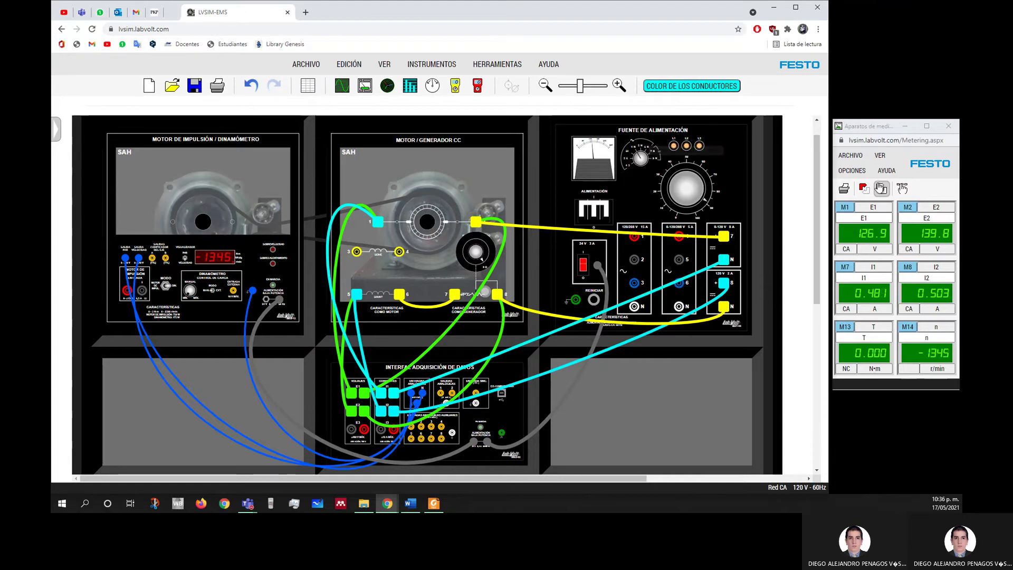
Turn down the supply's voltage control knob until E1 is about 49 V, and check the motor's specifications in Motor DC.pdf in Foxit Reader
left_click_drag(700, 196, 662, 191)
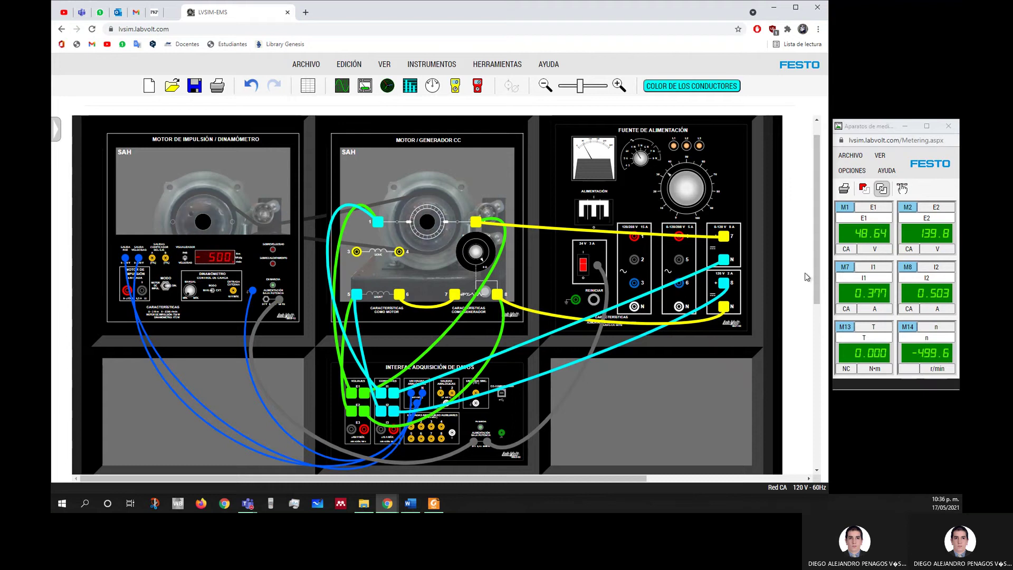
left_click(433, 502)
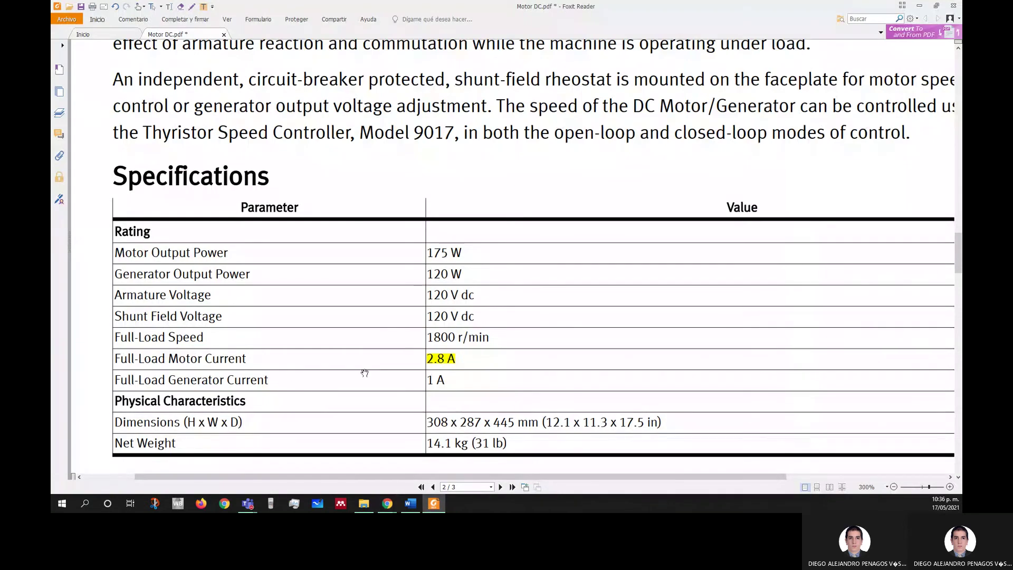
left_click(916, 7)
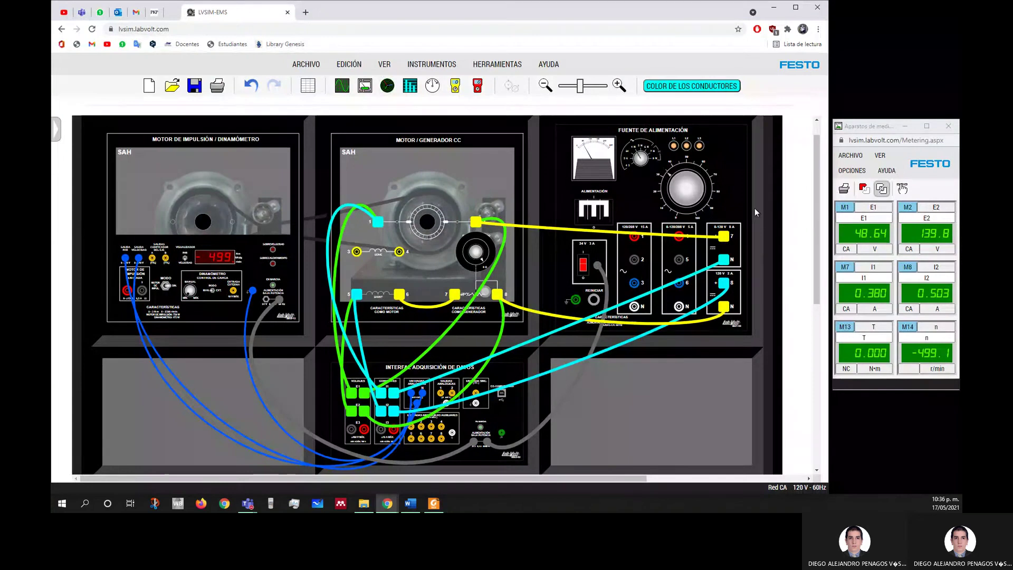
Raise the supply voltage to about 159 V on E1 and return it to zero, and repeat the sweep up to about 121 V
left_click_drag(669, 185, 695, 215)
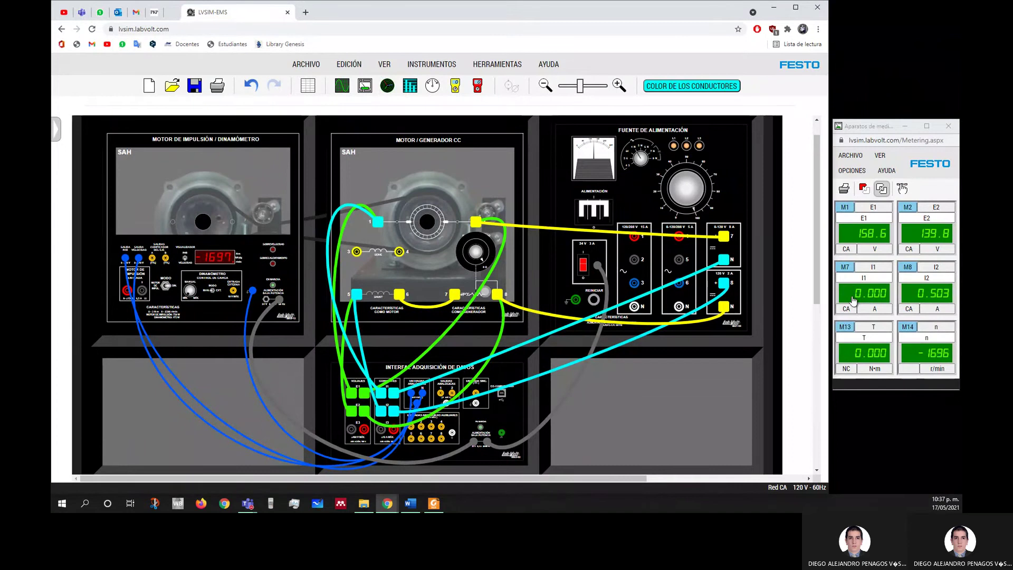
mouse_move(692, 202)
left_mouse_down()
mouse_move(703, 156)
mouse_move(676, 156)
mouse_move(679, 211)
left_mouse_up()
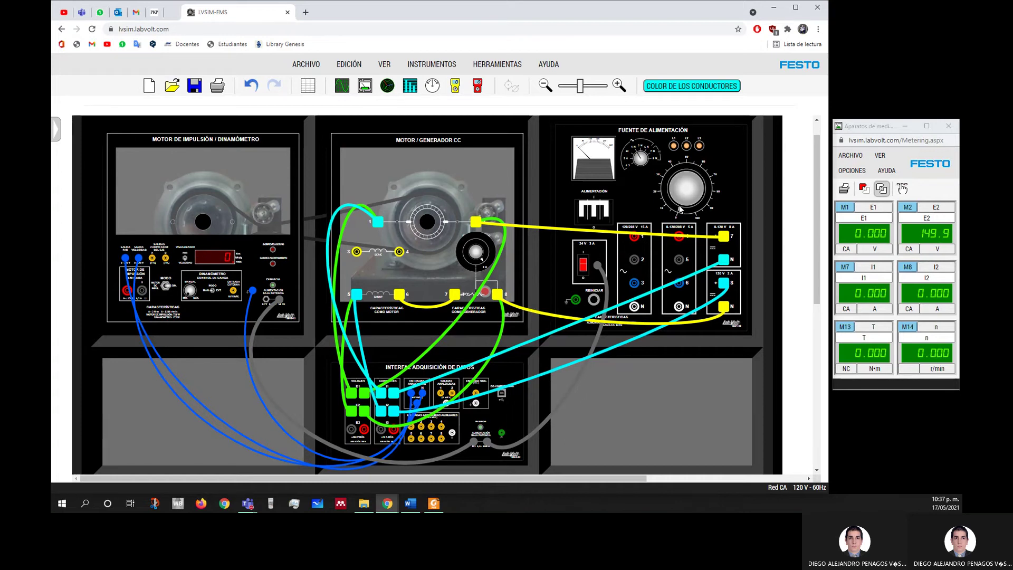
left_click_drag(680, 209, 740, 214)
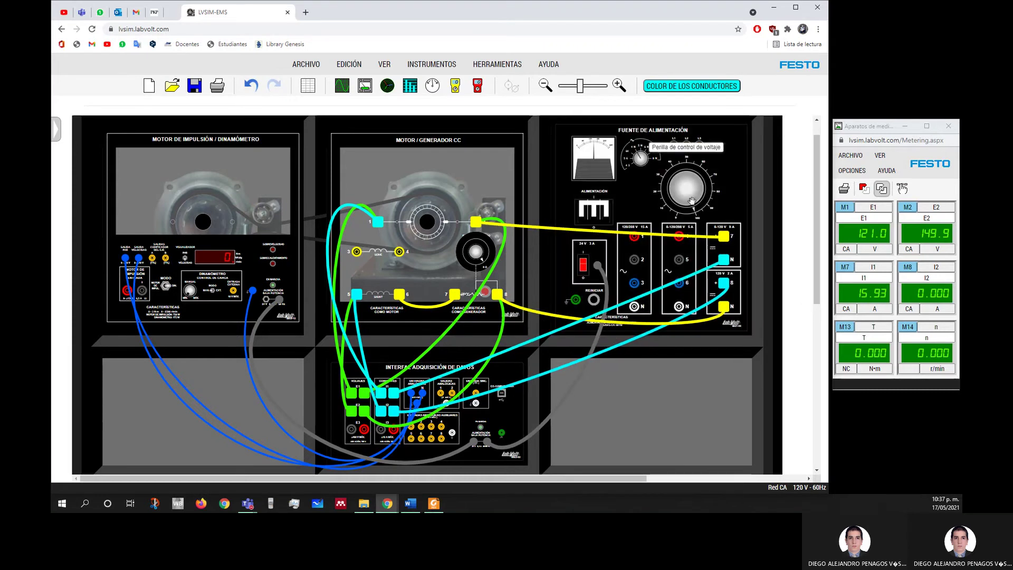
left_click_drag(692, 201, 639, 207)
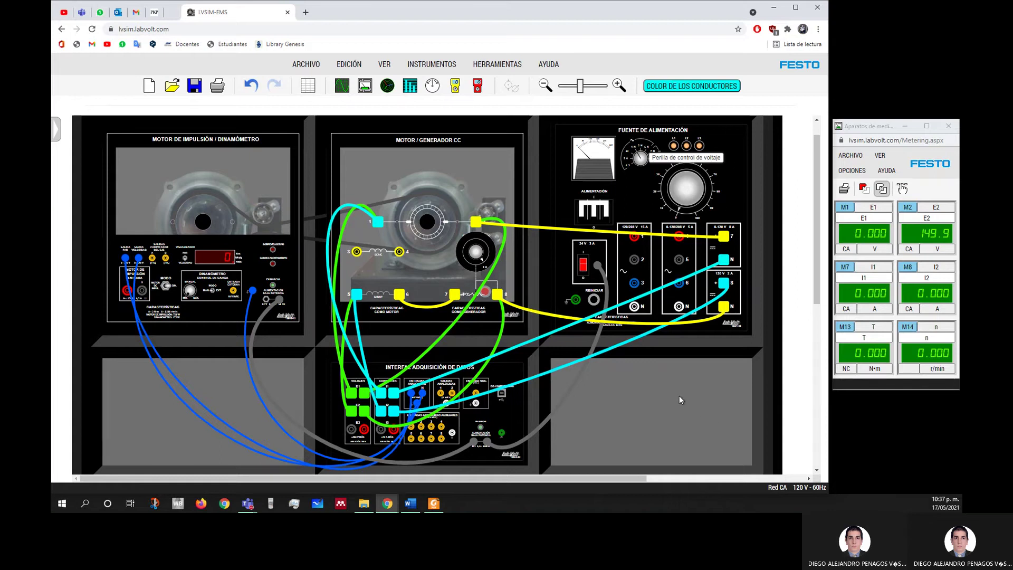
Switch the 24 V supply off and on again, restore the main power supply, and try the voltage control knob once more
left_click(583, 265)
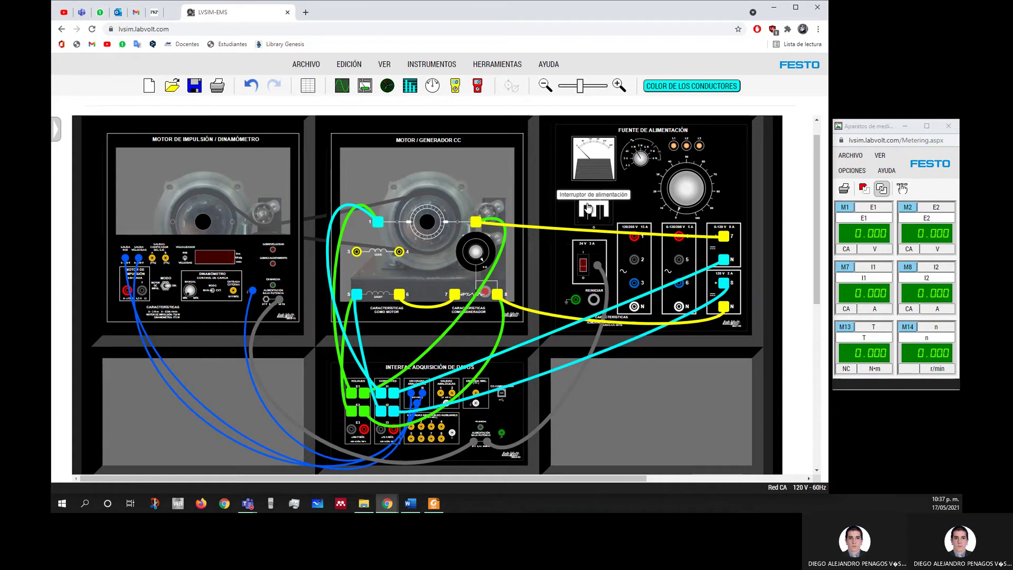
left_click(583, 268)
left_click(593, 214)
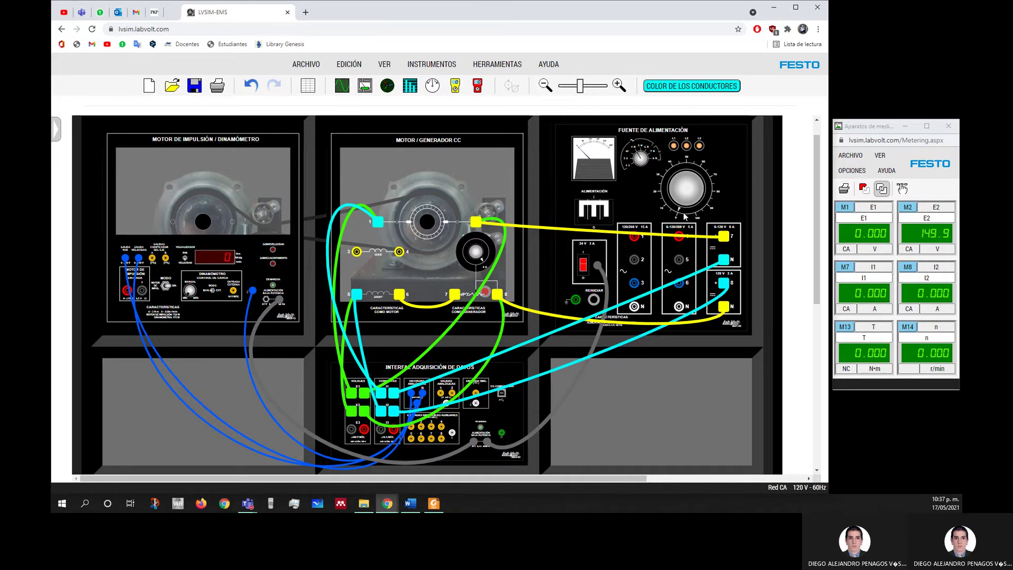
left_click_drag(684, 216, 710, 207)
Close the metering window, maximize the simulator window, and reload the page to start with an empty rack
left_click(942, 127)
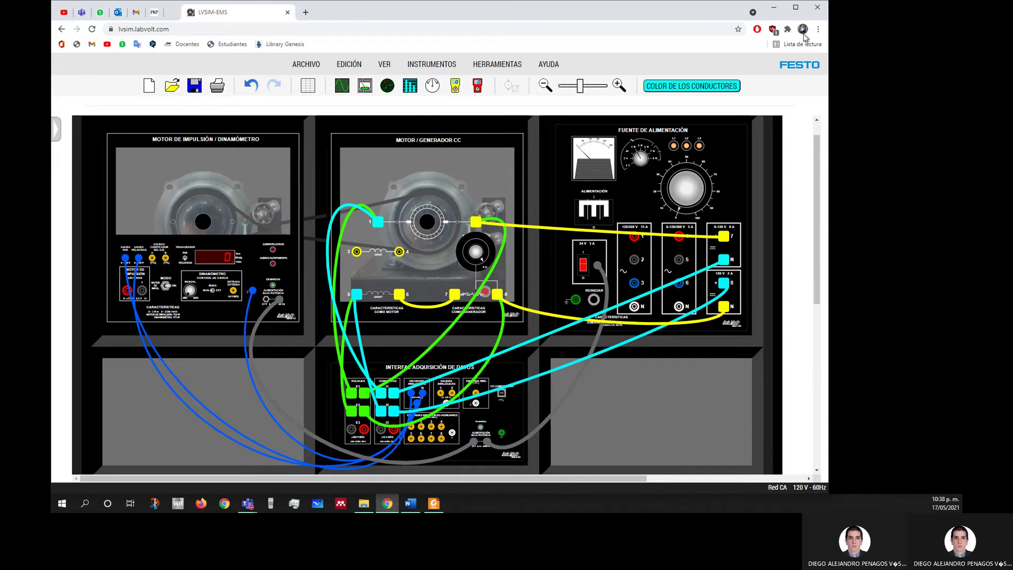
left_click(795, 7)
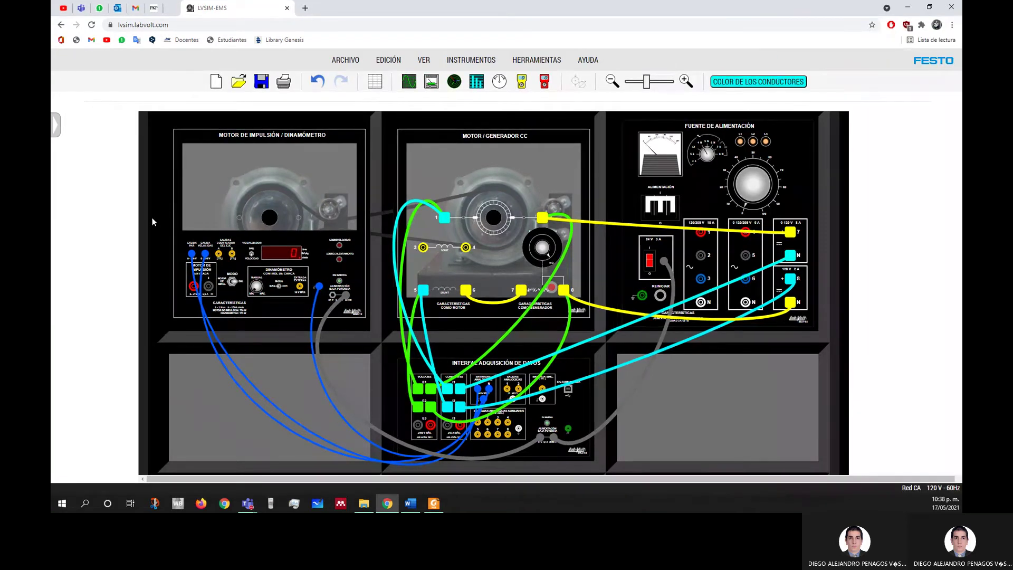
key("F5")
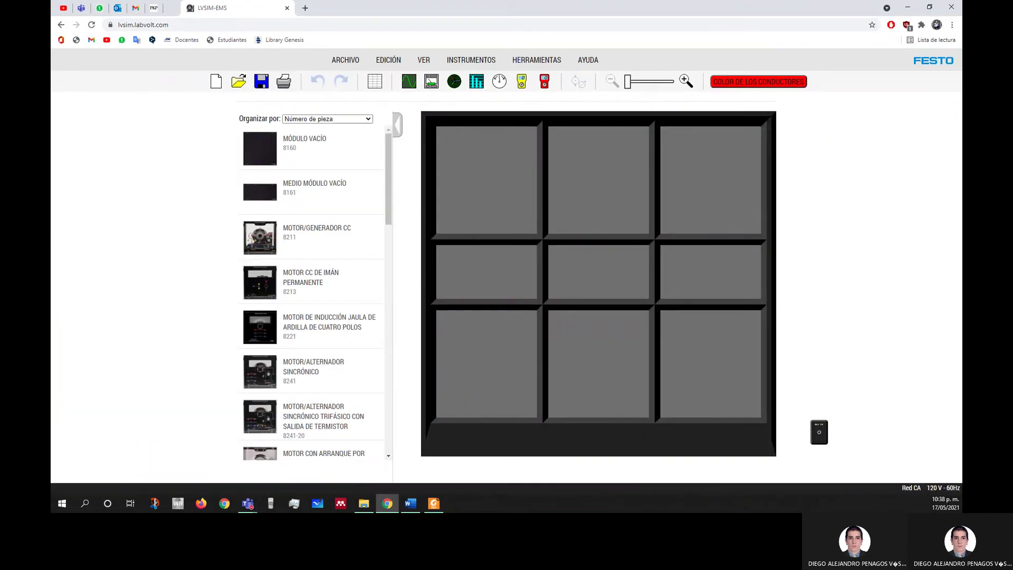
Place the dynamometer 8960-10, DC motor/generator 8211 and power supply 8821 across the rack's upper row, with data acquisition interface 9062 below the motor
key("alt+Tab")
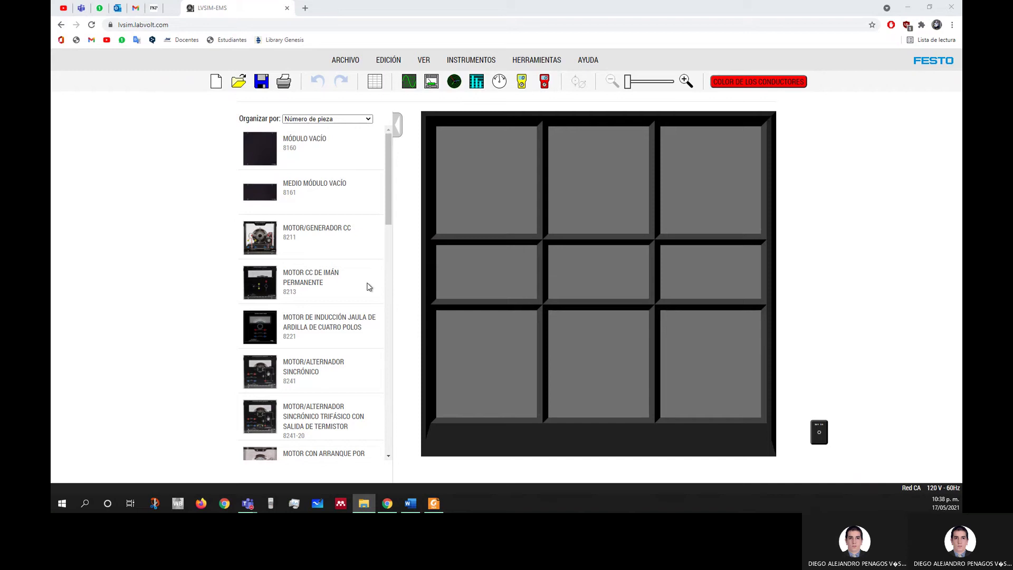
left_click_drag(258, 237, 580, 222)
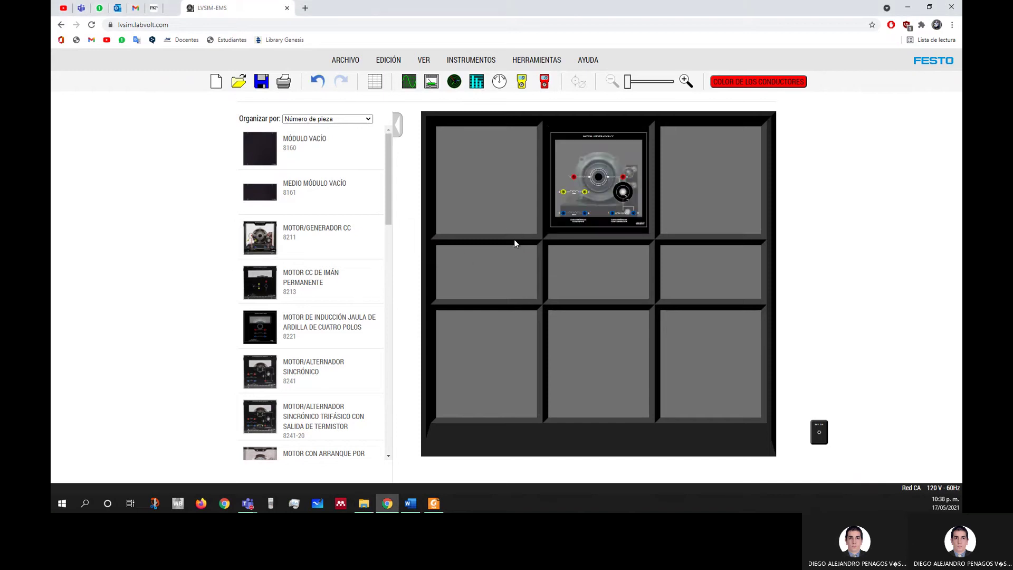
left_click_drag(392, 209, 388, 438)
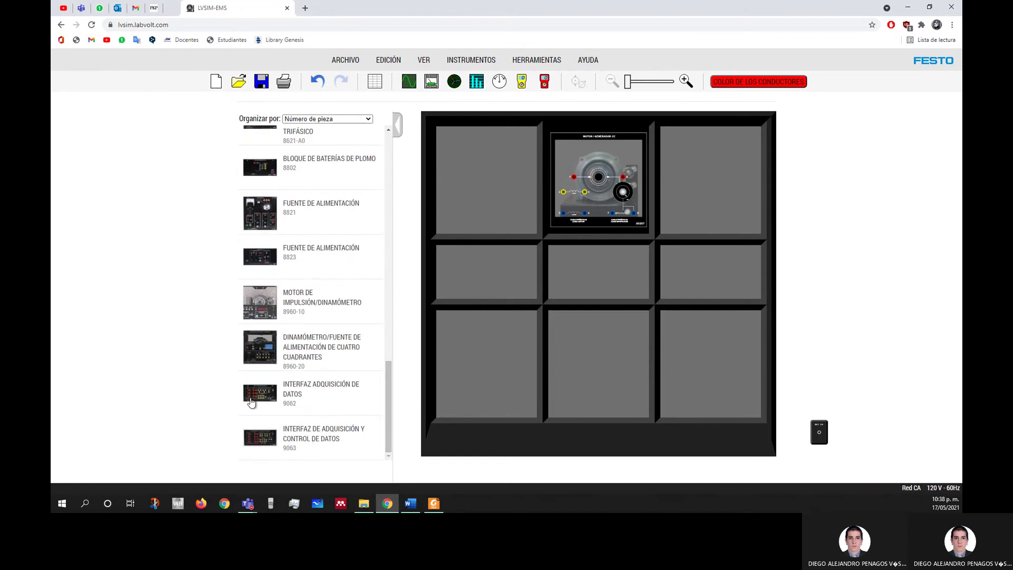
left_click_drag(257, 396, 593, 275)
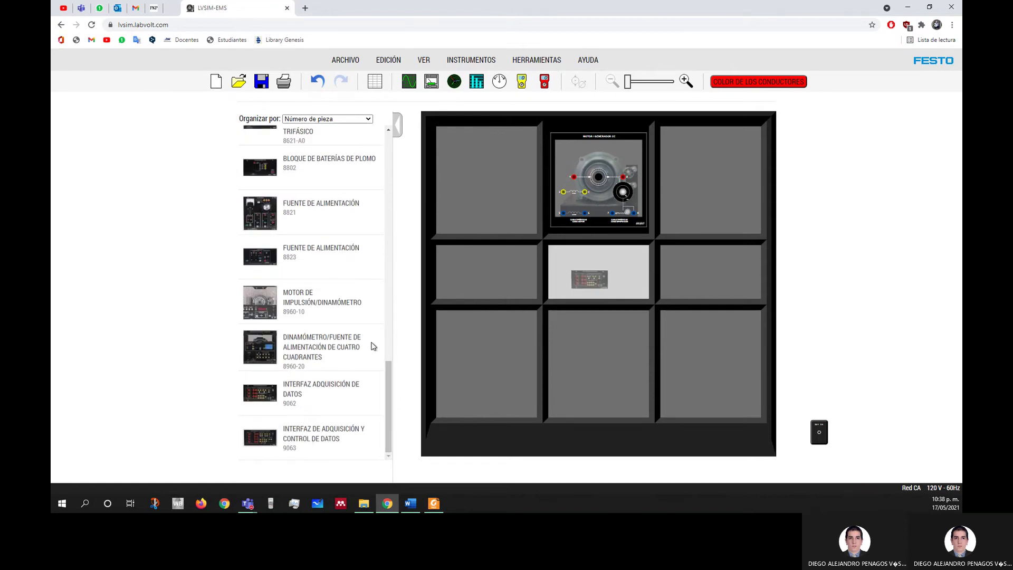
left_click_drag(264, 311, 356, 340)
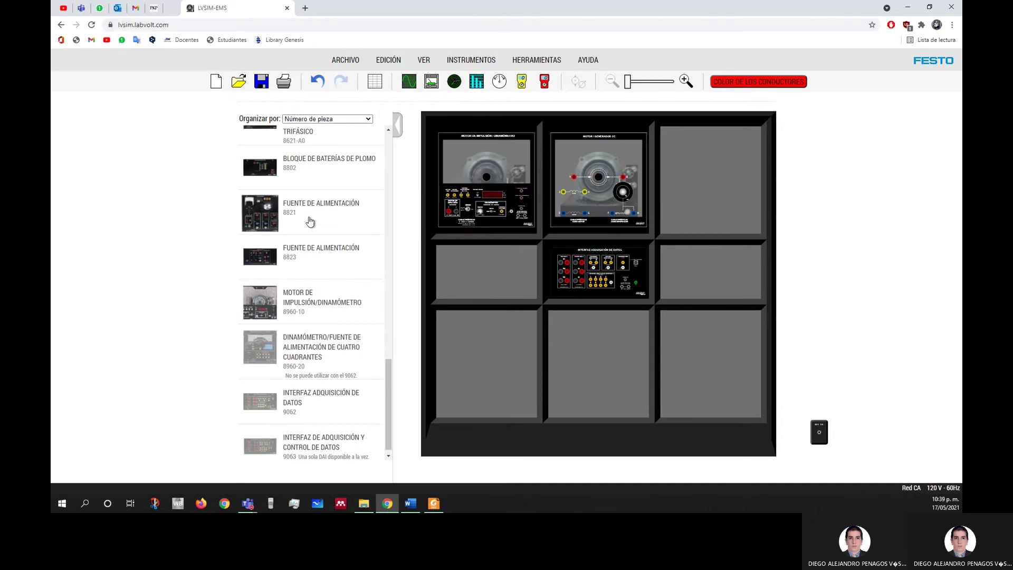
left_click_drag(311, 222, 669, 150)
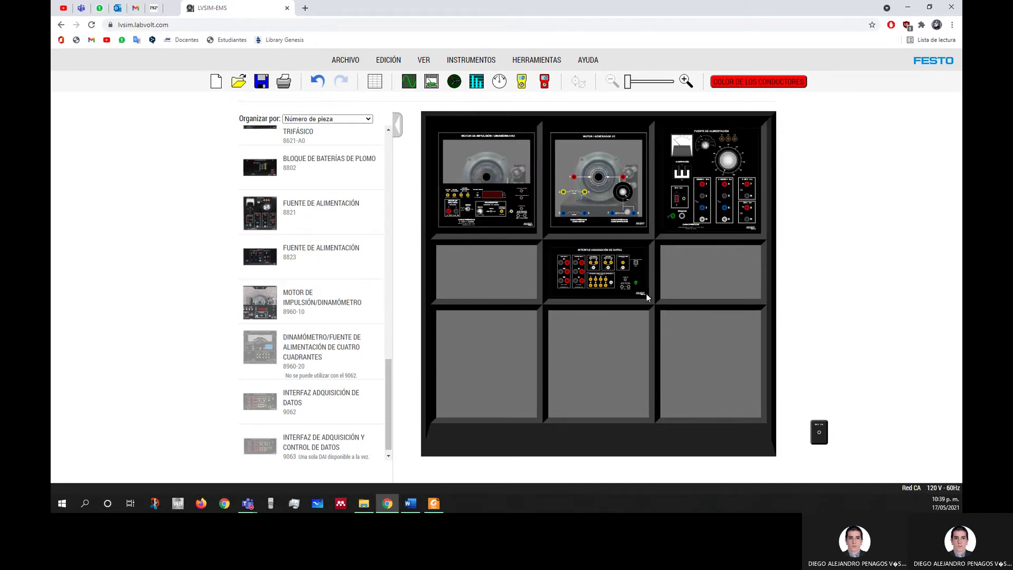
Show the simulator in full screen, hide the module list, and enlarge the rack so all four modules are readable
key("F11")
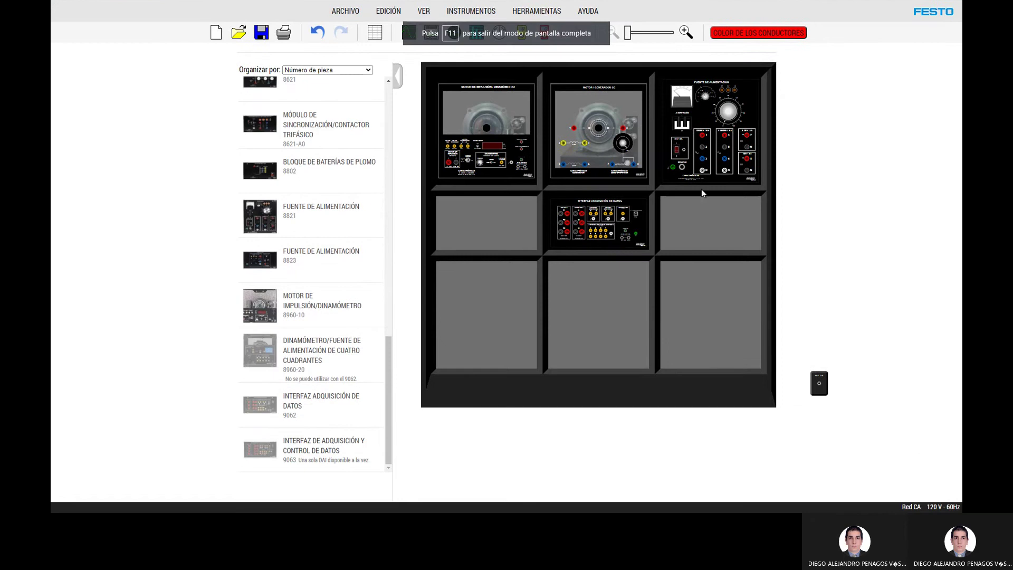
left_click_drag(629, 34, 653, 32)
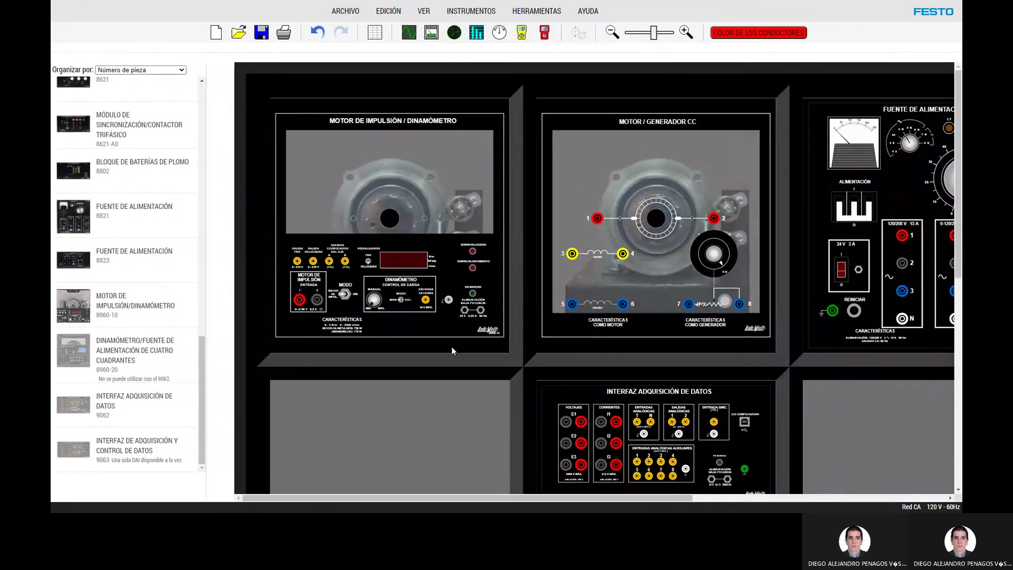
left_click(210, 76)
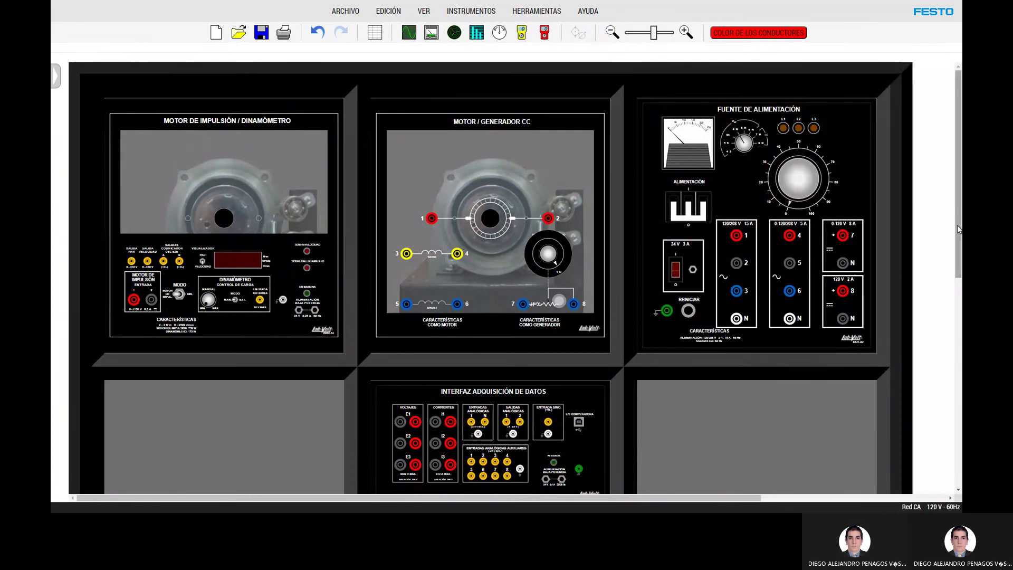
left_click_drag(957, 224, 957, 232)
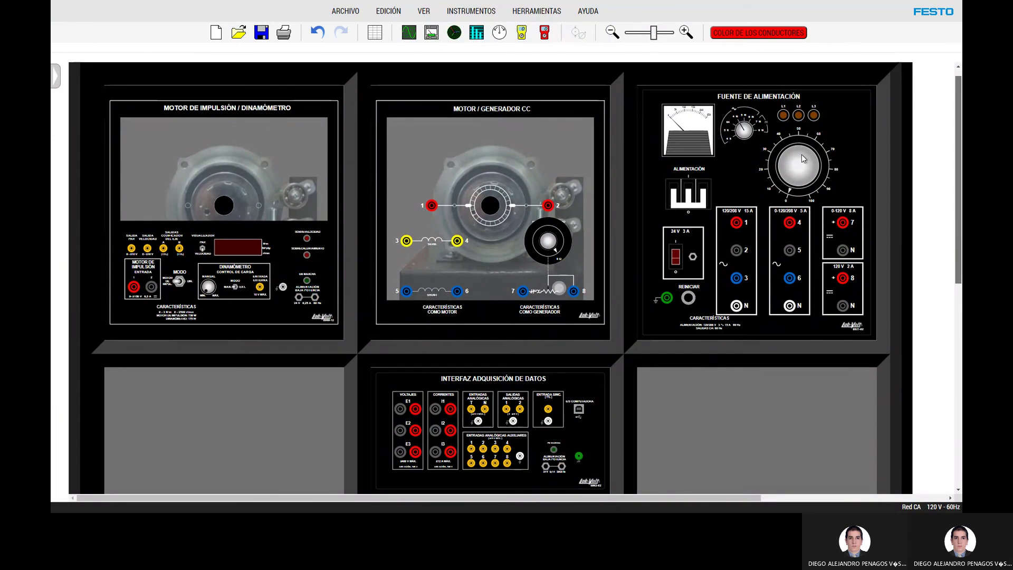
left_click(685, 32)
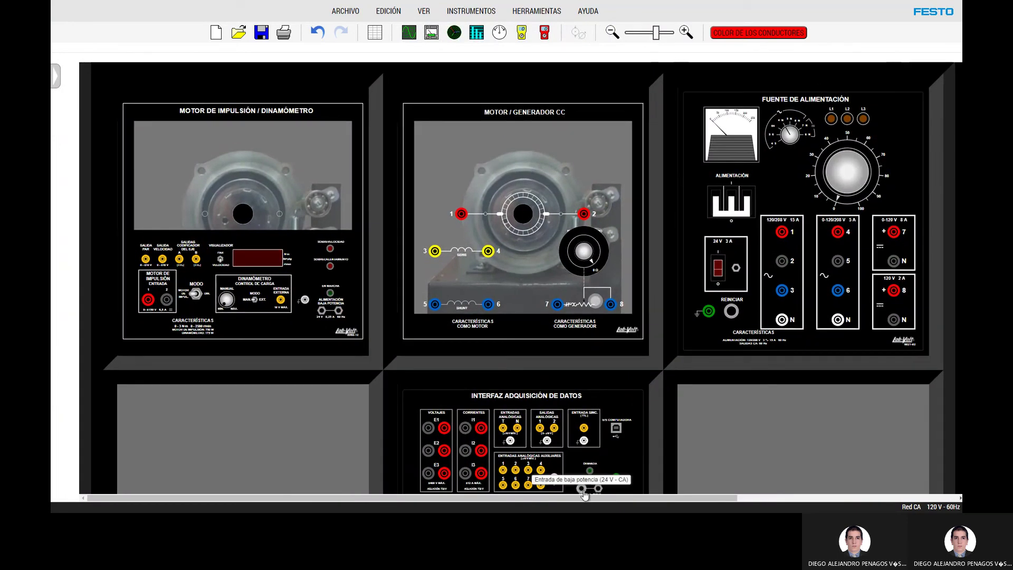
left_click_drag(587, 497, 598, 497)
scroll(589, 371, "down", 1)
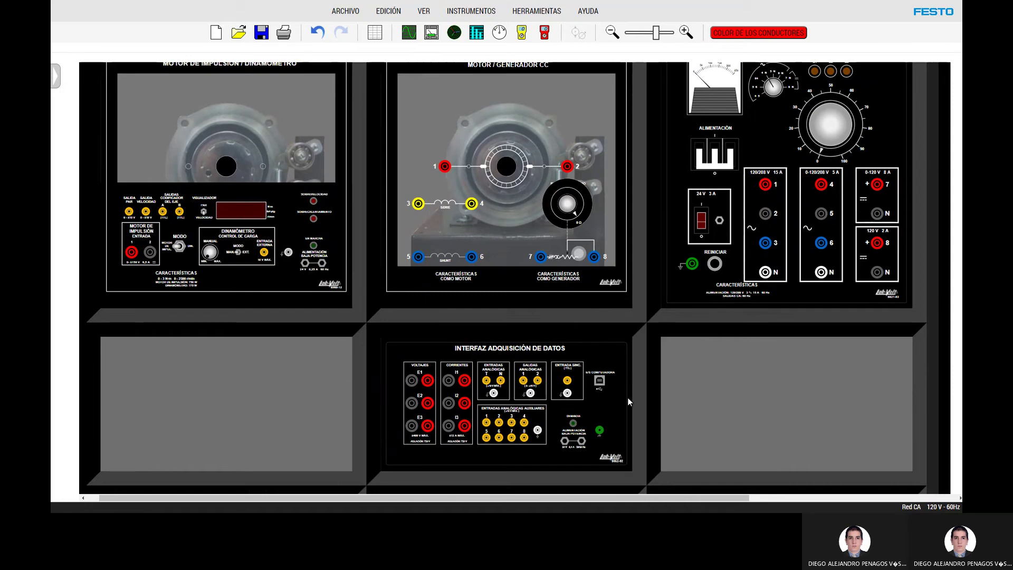
key("F11")
key("F11")
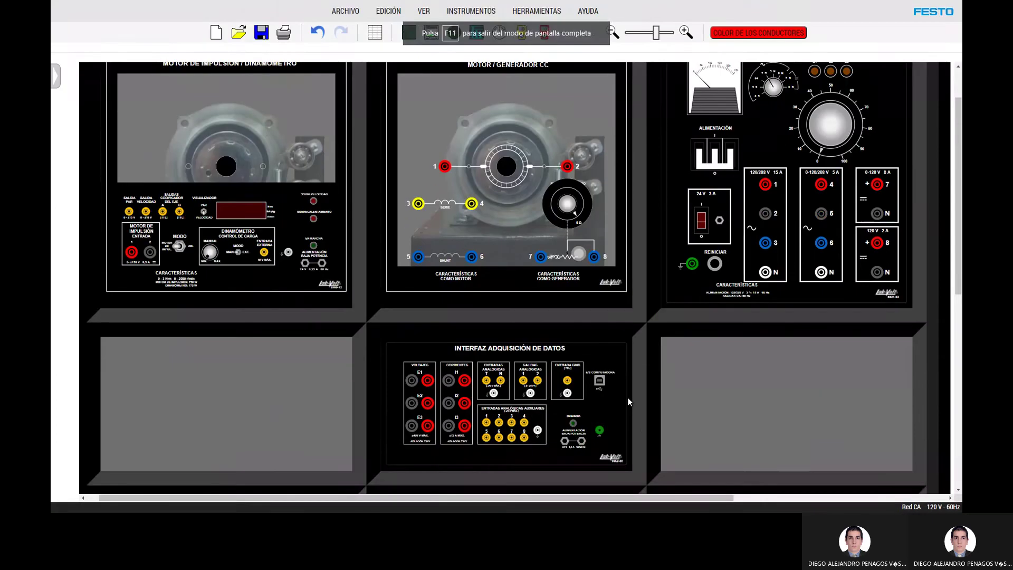
left_click_drag(961, 235, 961, 233)
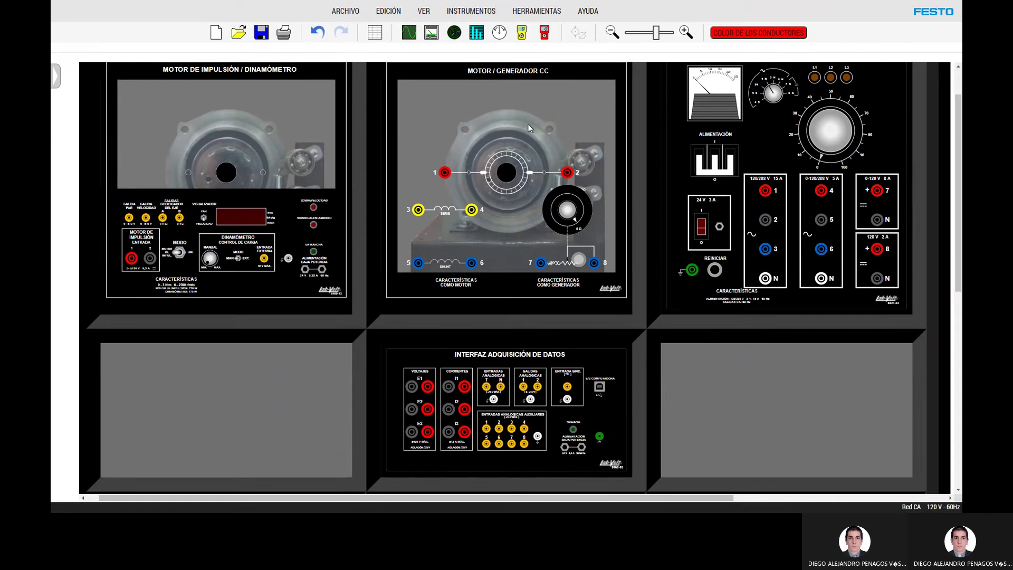
Set the conductor colour to blue (0026ff) and wire the dynamometer's torque output (Salida par) to analog input T of the interface
left_click(756, 34)
left_click(798, 68)
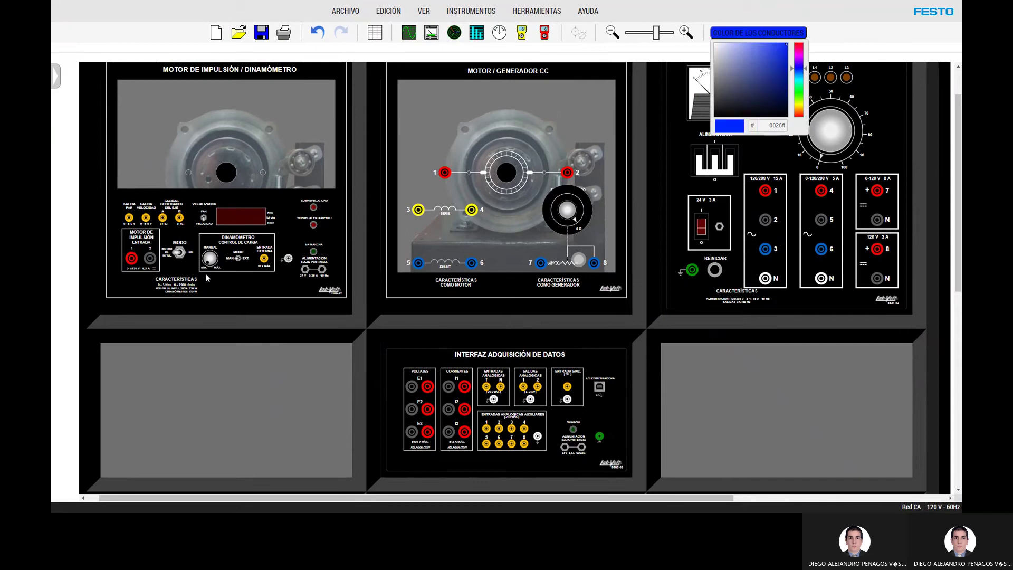
left_click_drag(129, 218, 486, 387)
left_click_drag(388, 415, 316, 463)
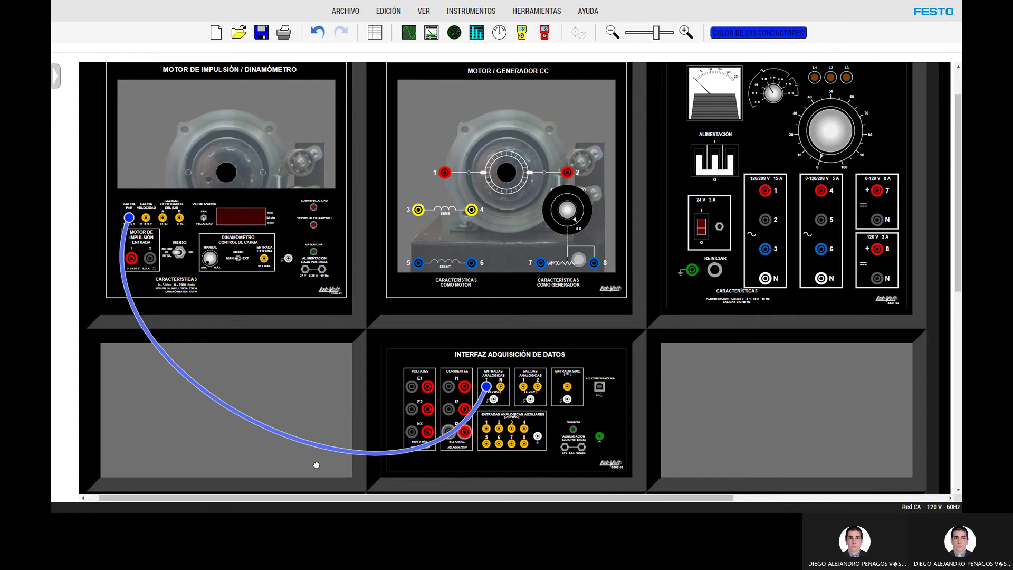
Wire the dynamometer's speed output (Salida velocidad) to analog input N and its white common terminal to the analog inputs' common, routing both cables clear
left_click_drag(145, 218, 500, 387)
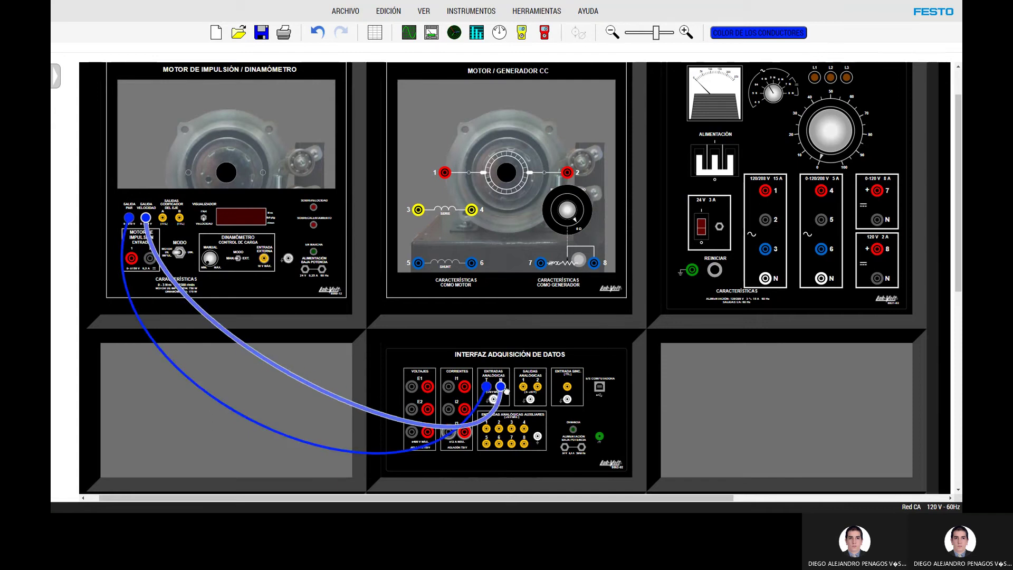
left_click_drag(404, 434, 353, 475)
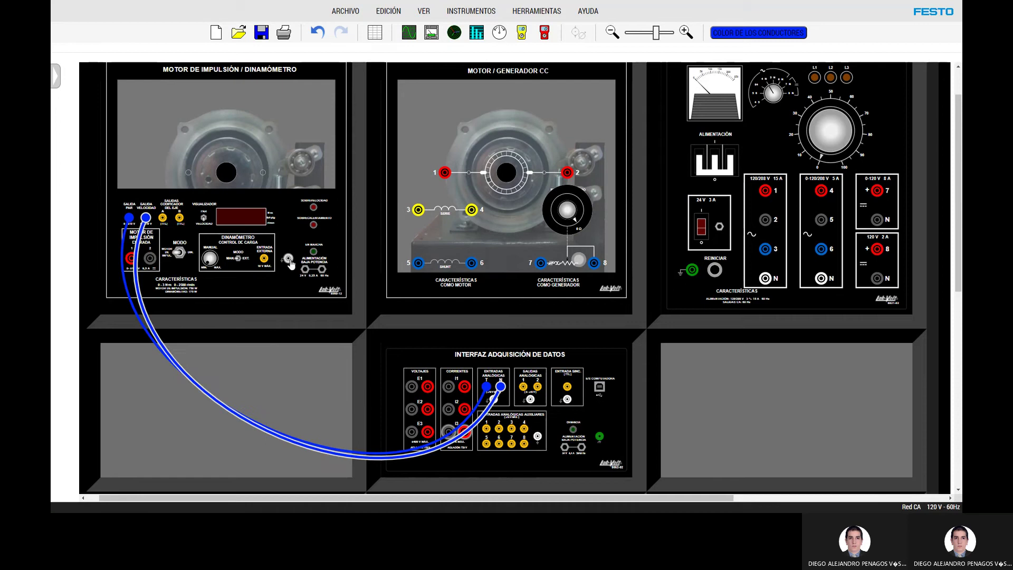
left_click_drag(288, 258, 494, 399)
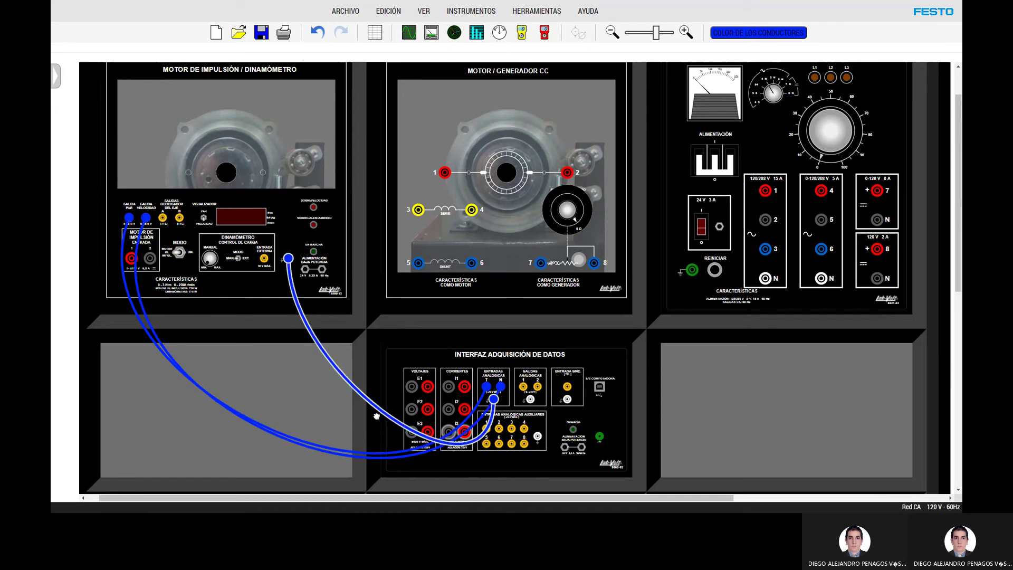
left_click_drag(376, 416, 260, 349)
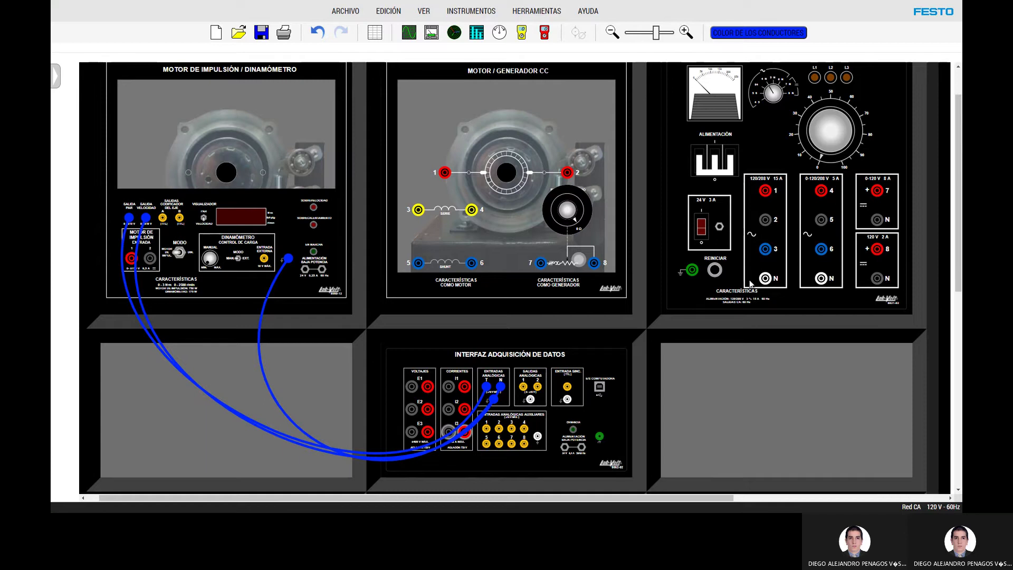
Connect the 24 V supply to the interface's low-power input and on to the dynamometer's low-power input, and reroute the cable
left_click_drag(718, 226, 321, 270)
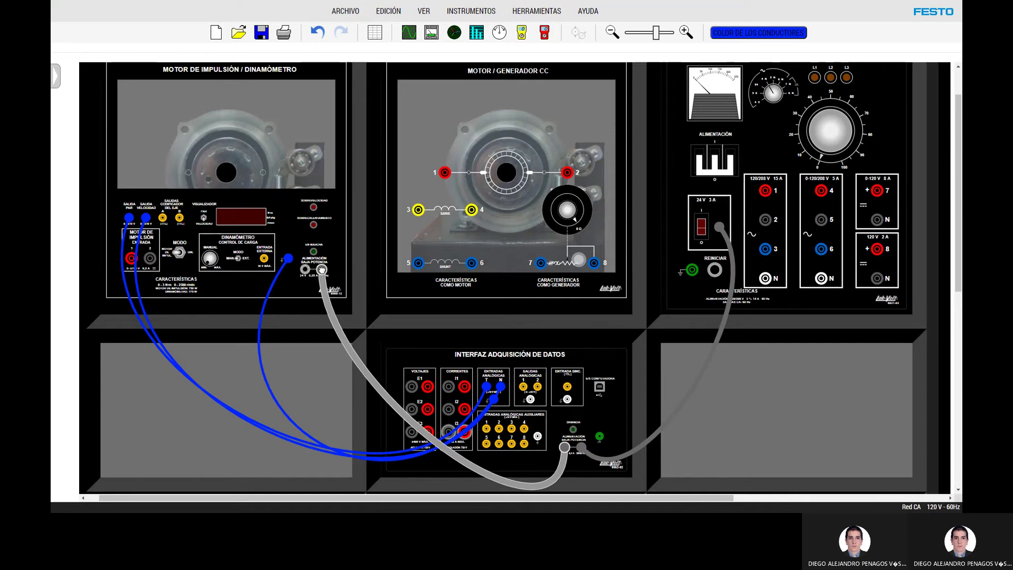
left_click_drag(407, 420, 168, 413)
left_click(191, 437)
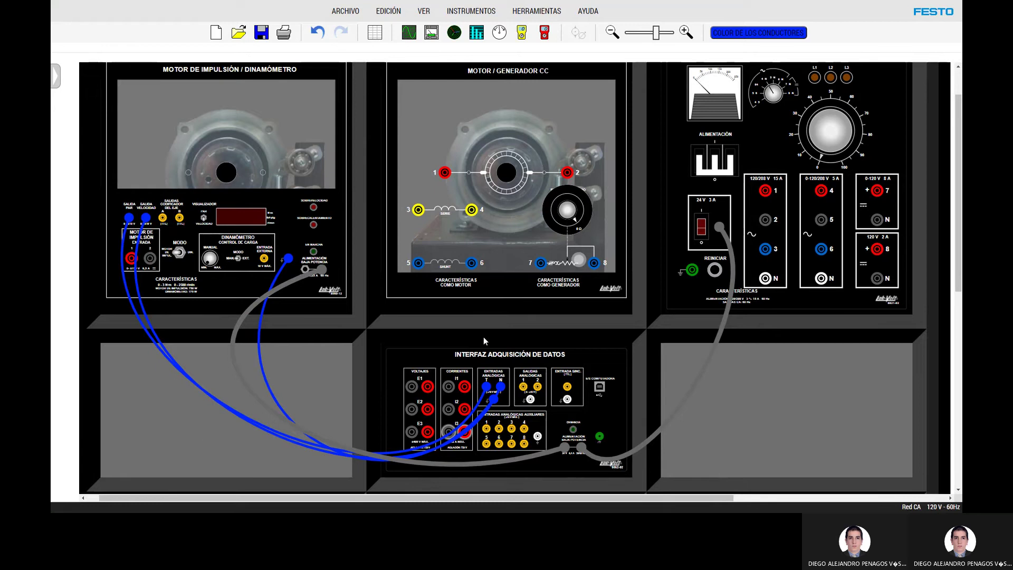
Couple the dynamometer to the DC motor with a belt, lowering both front panels for access and raising them again
right_click(267, 144)
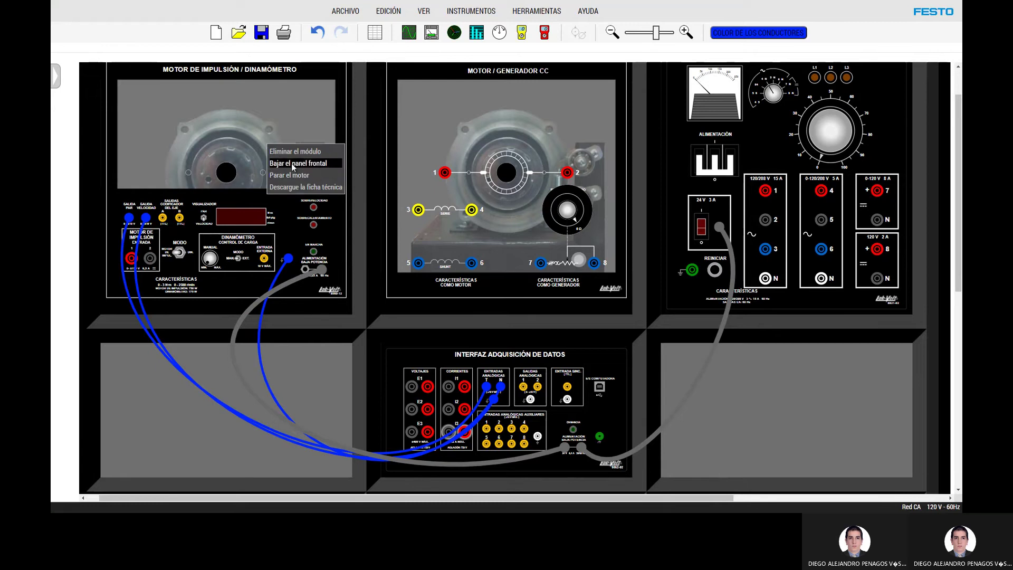
left_click(291, 163)
right_click(408, 146)
left_click(430, 167)
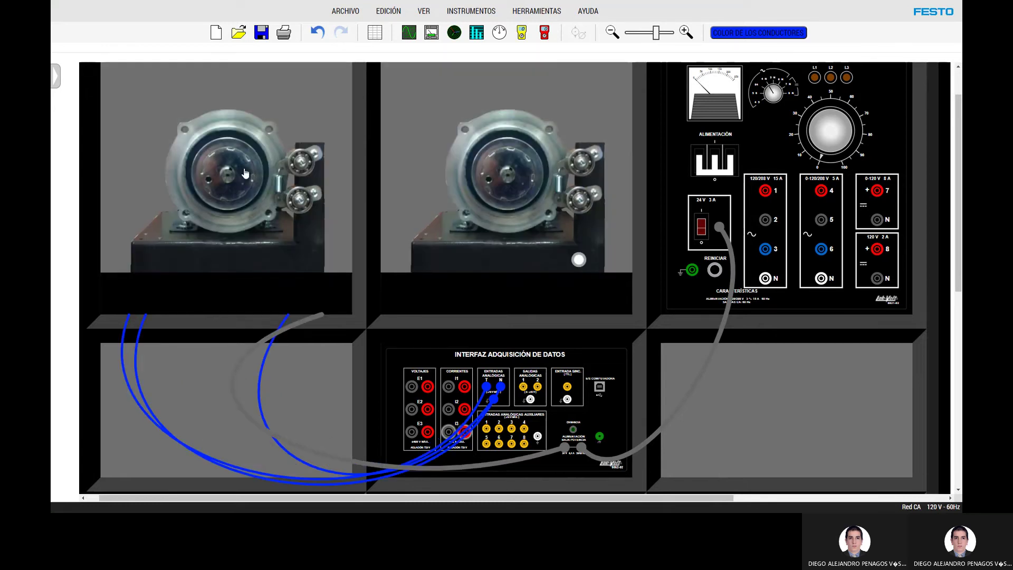
left_click(545, 179)
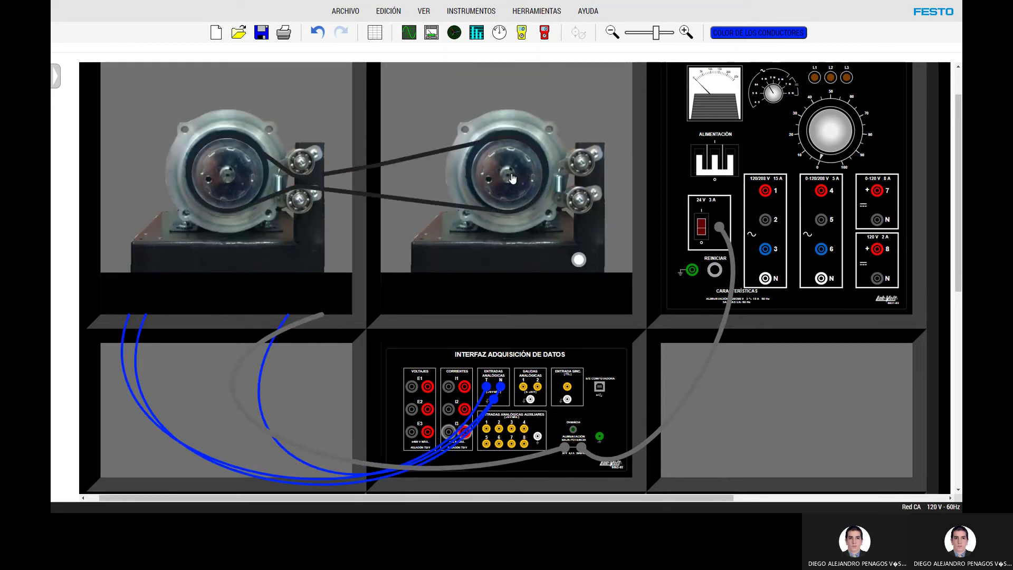
right_click(320, 127)
left_click(335, 143)
right_click(467, 118)
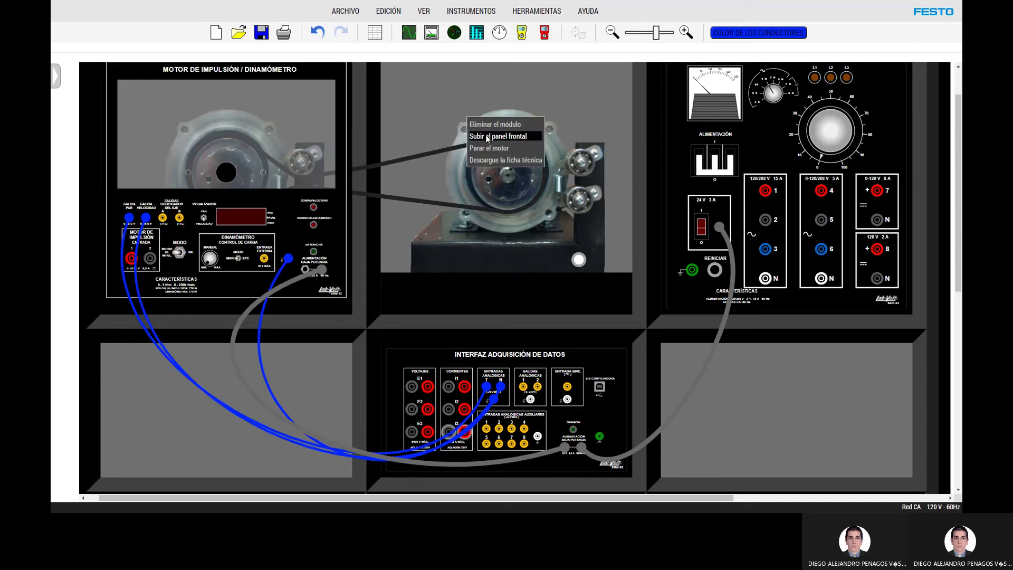
left_click(487, 136)
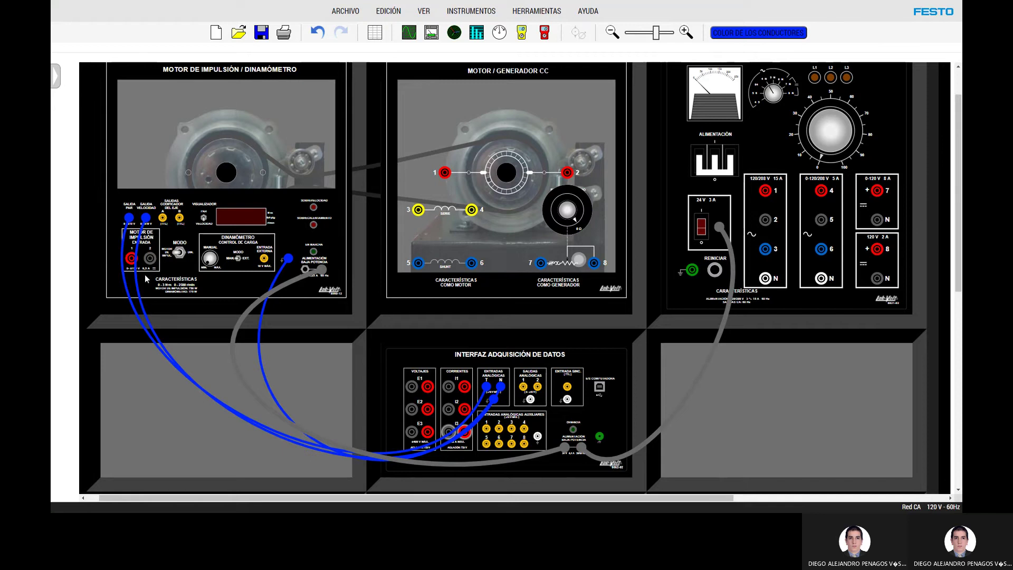
Set the conductor colour to yellow (ffff00) and link DC motor terminals 1 to 5, 2 to 8 and 6 to 7, shortening the last cable's loop
left_click(749, 33)
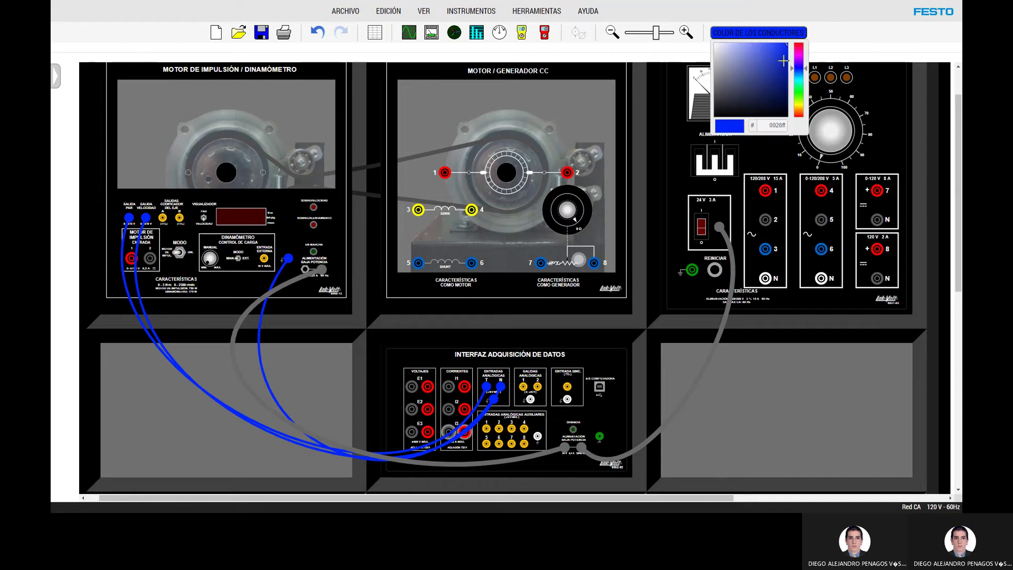
left_click_drag(798, 94, 800, 104)
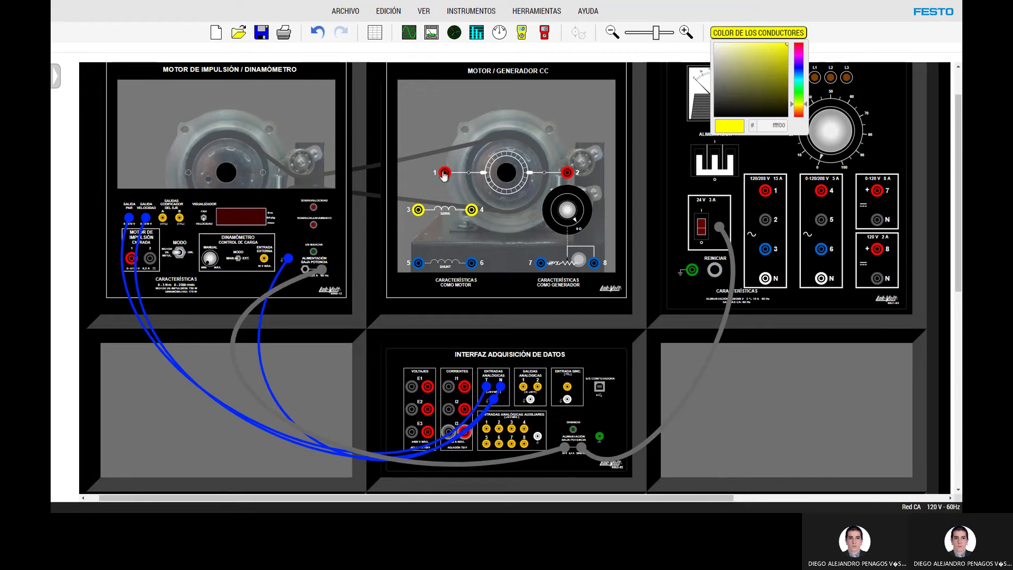
mouse_move(444, 174)
left_mouse_down()
mouse_move(411, 248)
mouse_move(418, 262)
left_mouse_up()
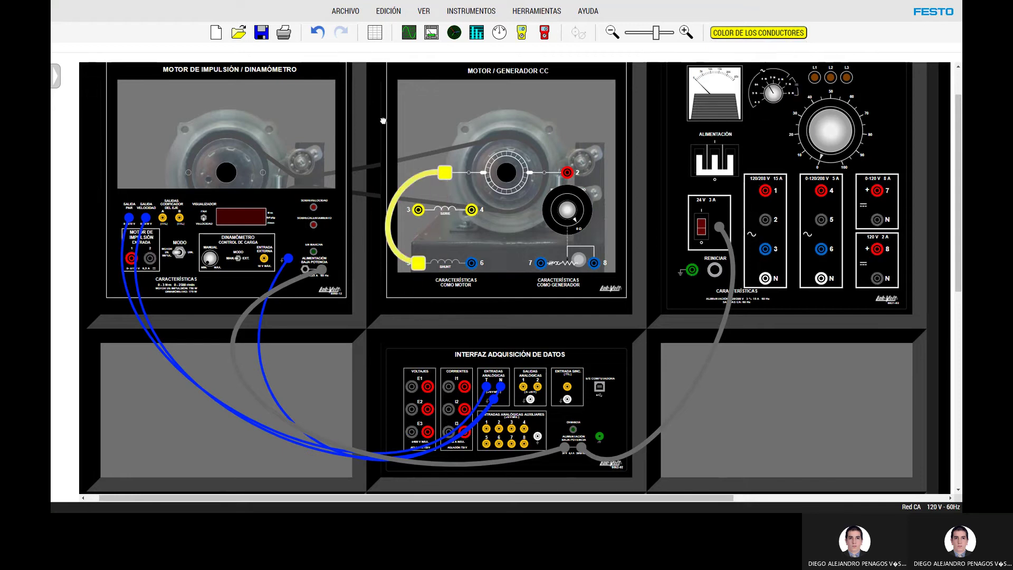
left_click_drag(573, 174, 594, 262)
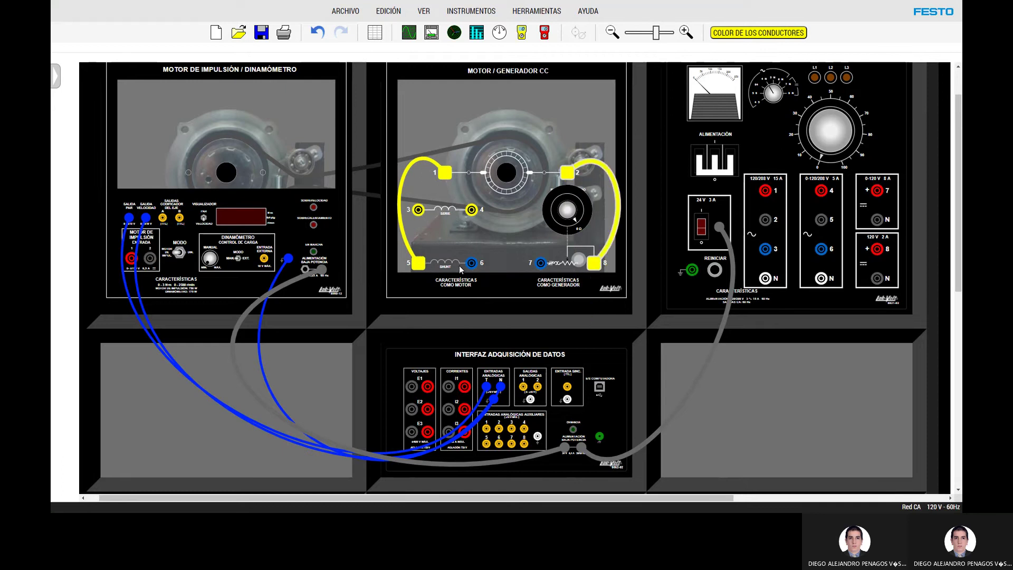
left_click_drag(471, 263, 540, 262)
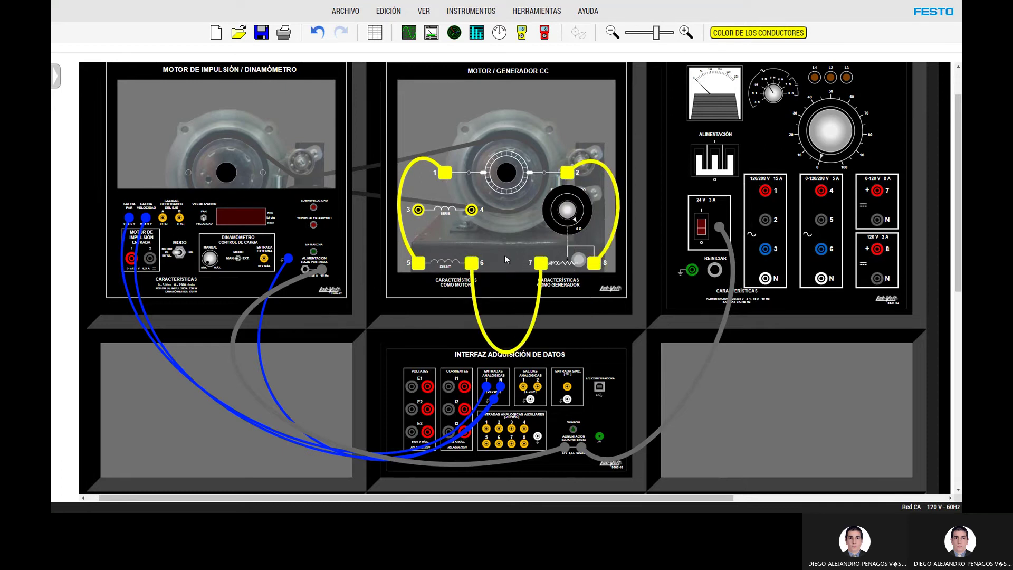
left_click_drag(507, 354, 509, 271)
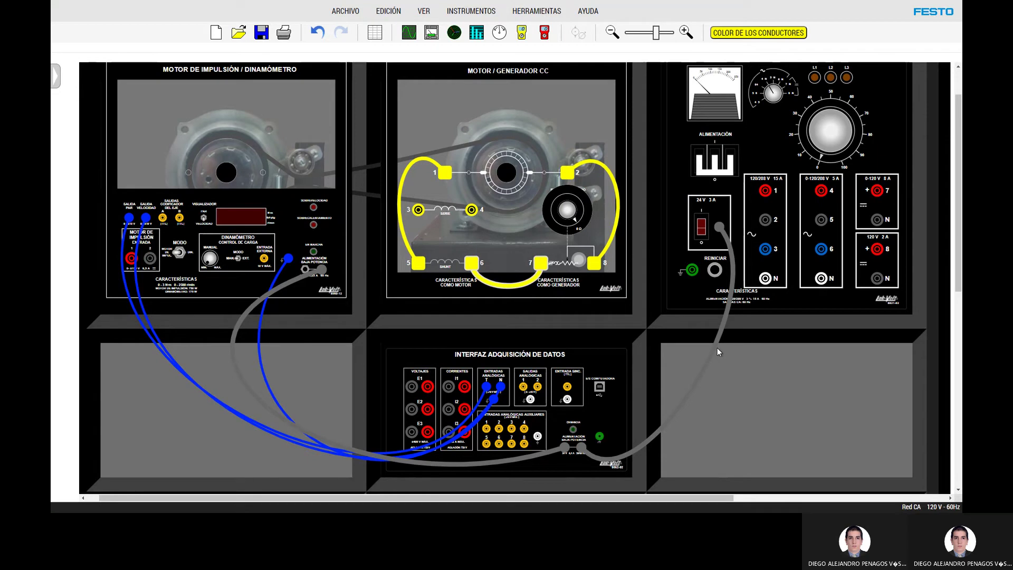
Connect the 0-120 V DC supply's terminal 7 to motor terminal 1 and its N to motor terminal 2, routing the positive cable over the modules
left_click_drag(876, 190, 445, 173)
left_click_drag(633, 269, 832, 71)
left_click_drag(877, 219, 571, 178)
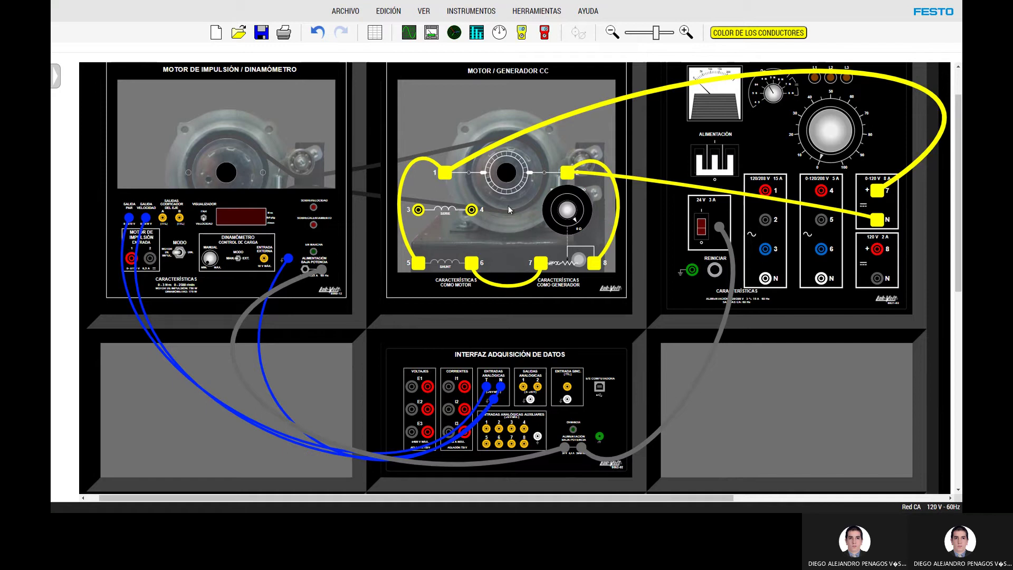
Test-run the motor with the 24 V and main supplies using the voltage control knob, and switch both supplies off
left_click(700, 226)
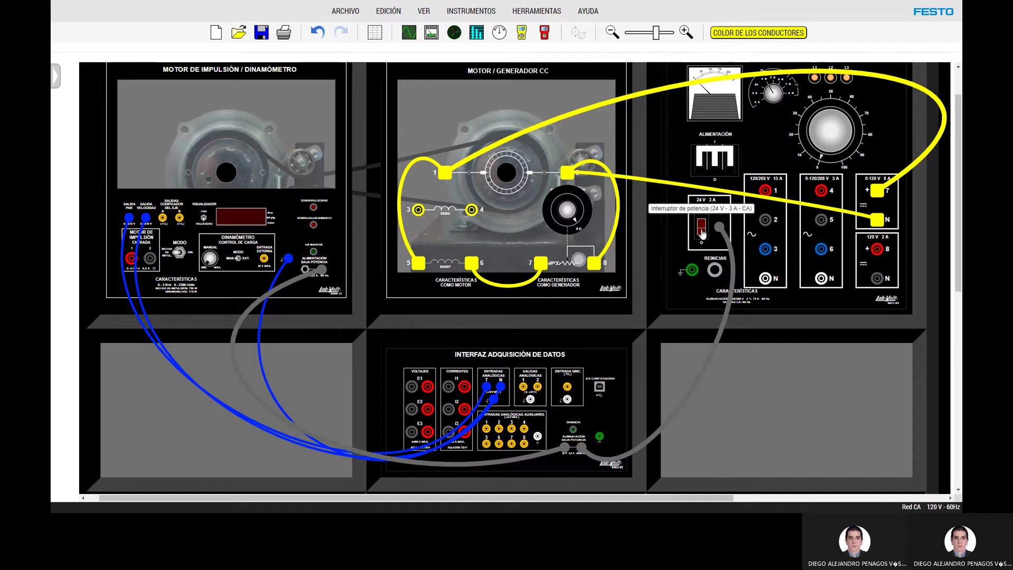
mouse_move(825, 143)
left_mouse_down()
mouse_move(810, 117)
mouse_move(823, 161)
left_mouse_up()
left_click(715, 156)
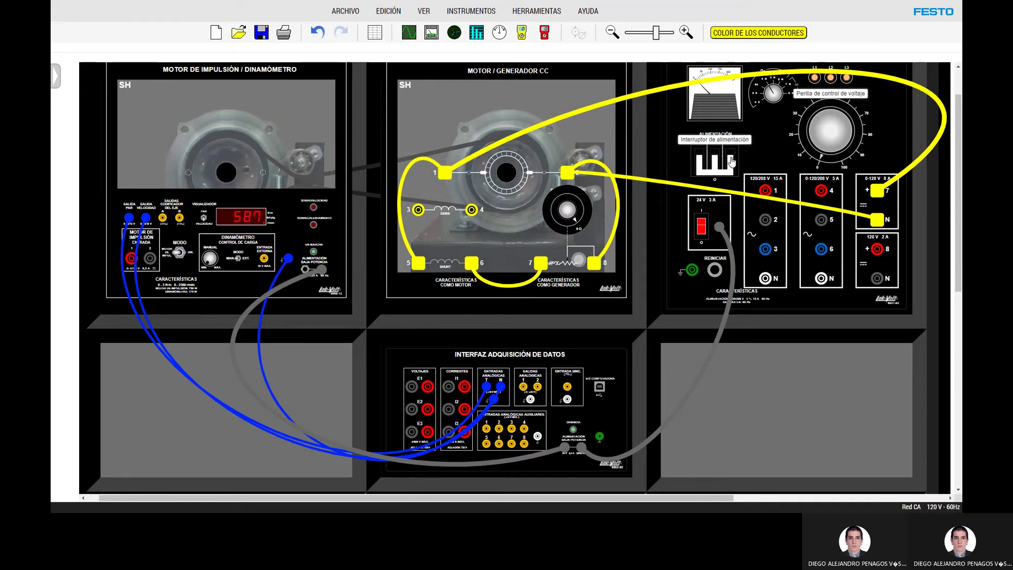
left_click(704, 224)
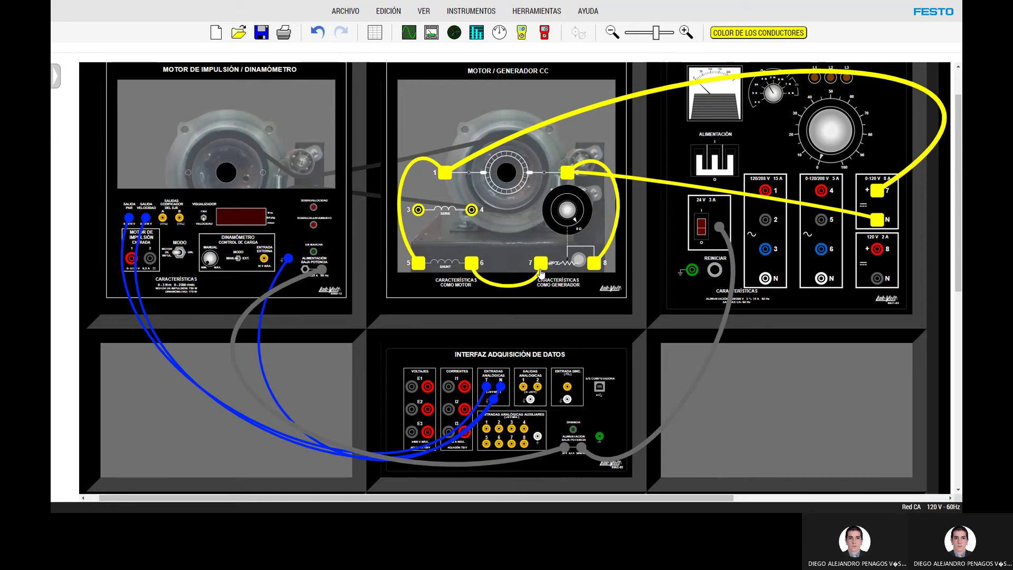
Set the conductor colour to cyan (00ffff) and wire voltage input E1 across terminals 7 and N of the DC supply
left_click(734, 36)
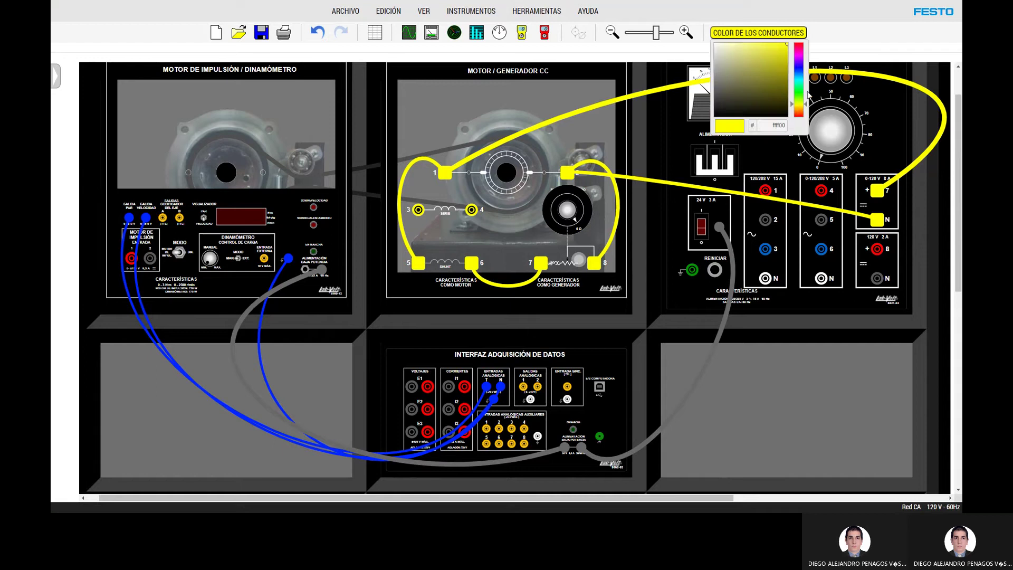
left_click(798, 80)
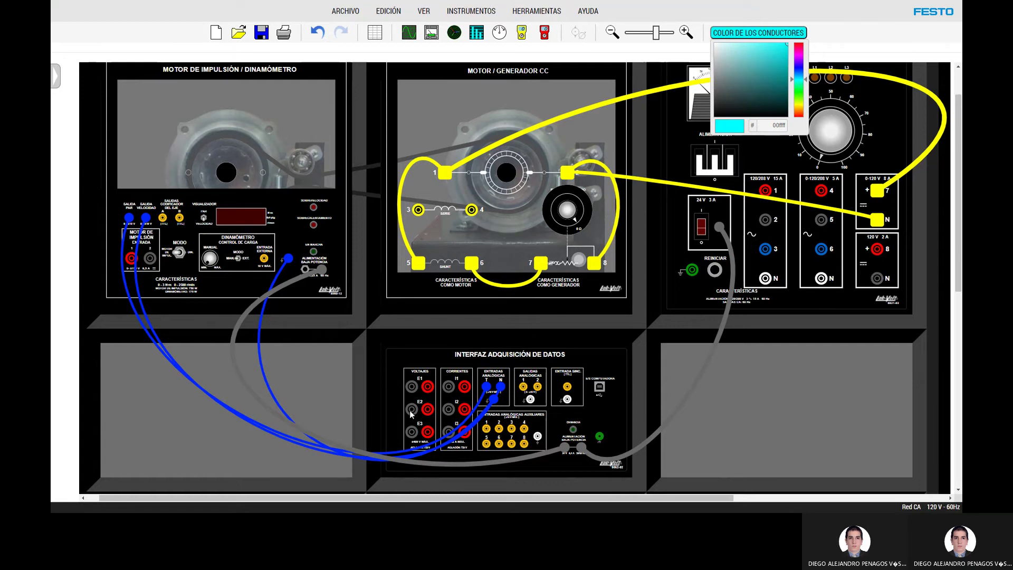
left_click_drag(411, 386, 876, 219)
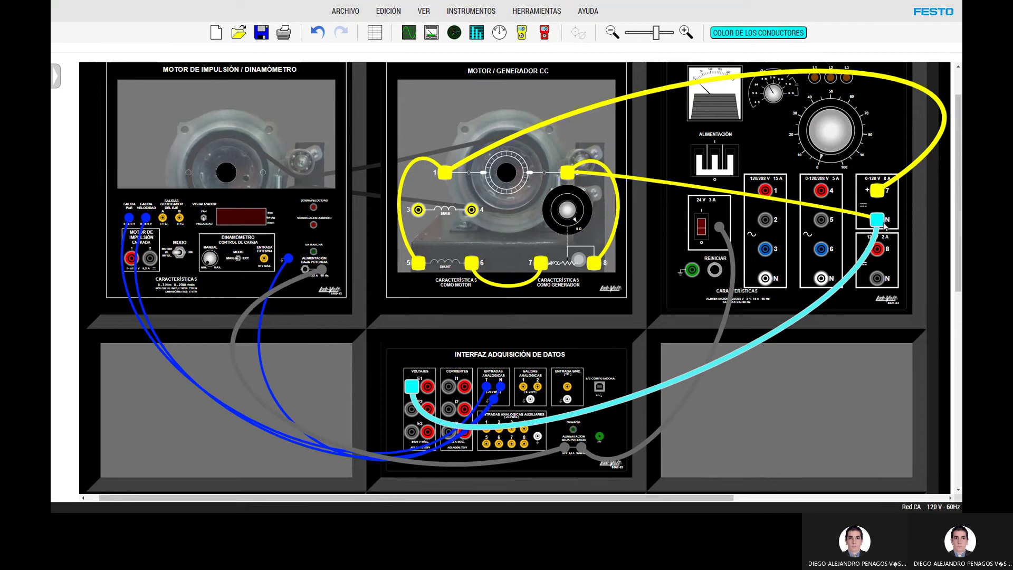
left_click_drag(427, 386, 878, 190)
mouse_move(434, 424)
left_mouse_down()
mouse_move(426, 445)
mouse_move(425, 436)
left_mouse_up()
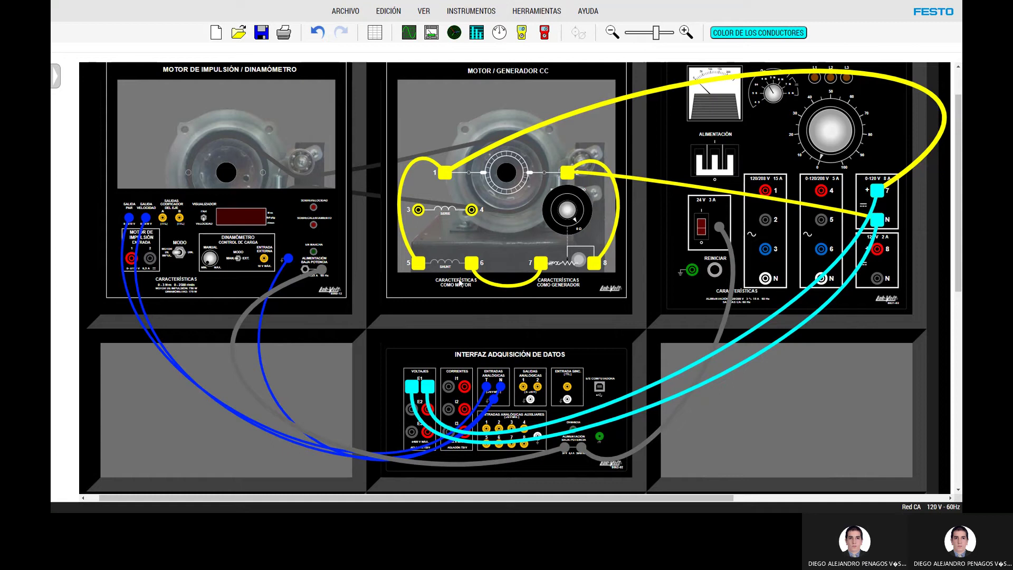
Replace the yellow cable between motor terminals 6 and 7 with green cables through current input I2 of the interface
right_click(502, 288)
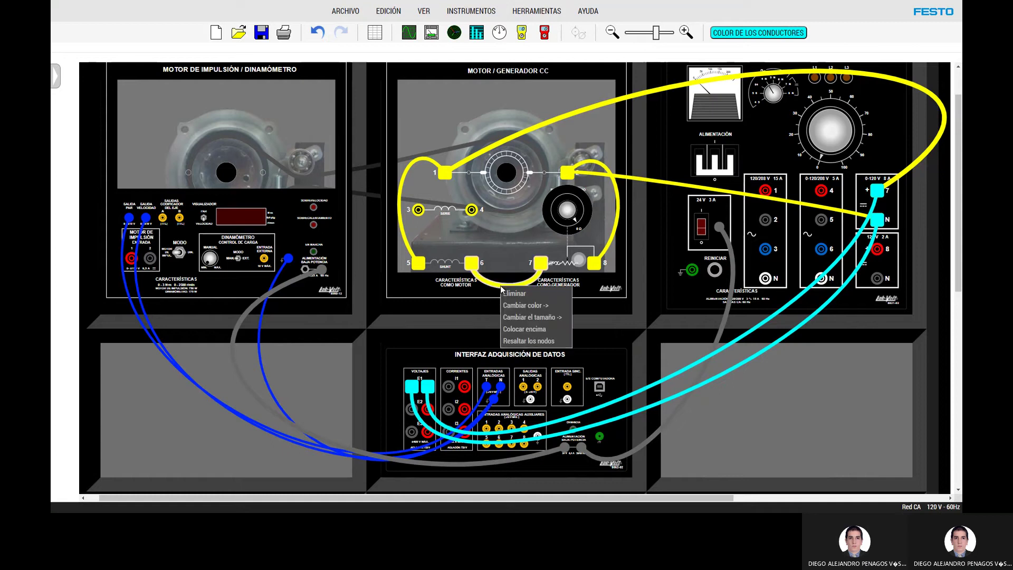
left_click(517, 296)
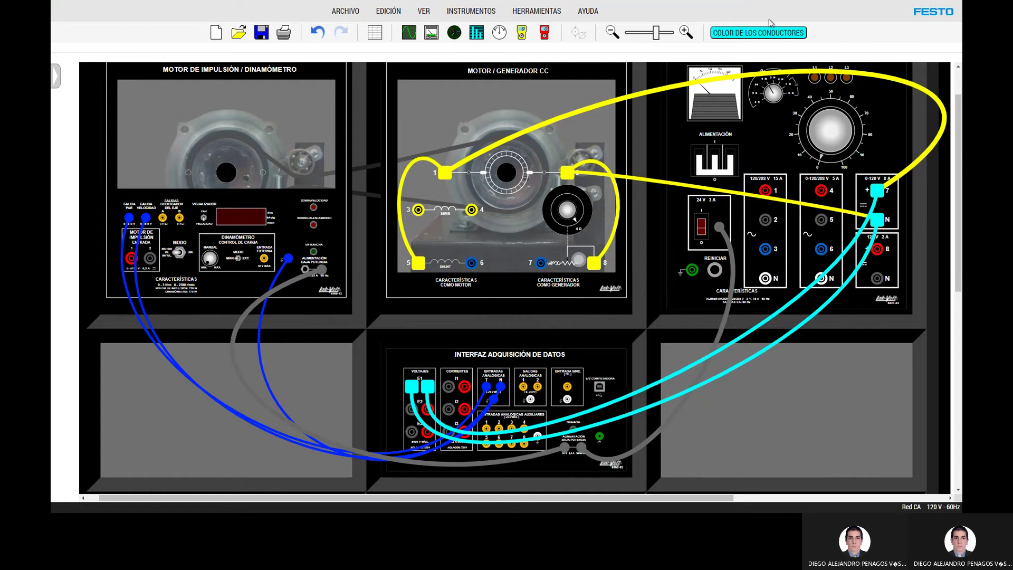
left_click(761, 37)
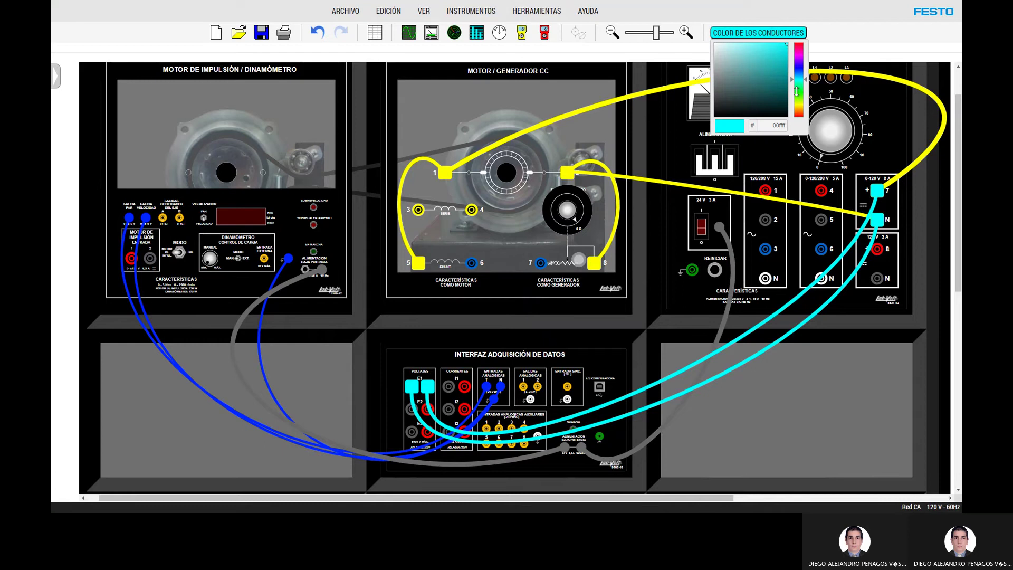
left_click(796, 92)
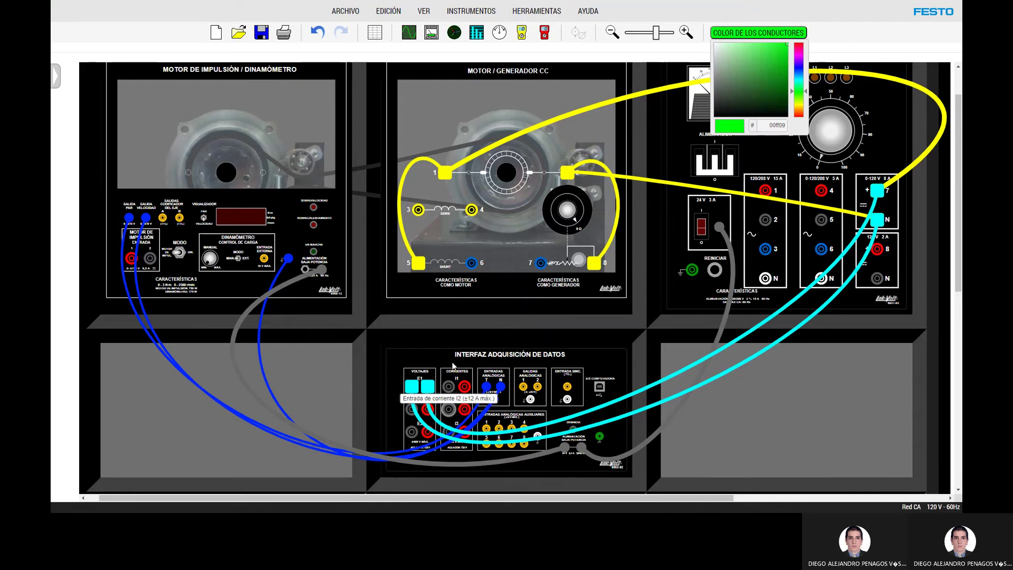
left_click_drag(447, 409, 471, 262)
left_click_drag(465, 317, 468, 246)
left_click_drag(465, 409, 508, 280)
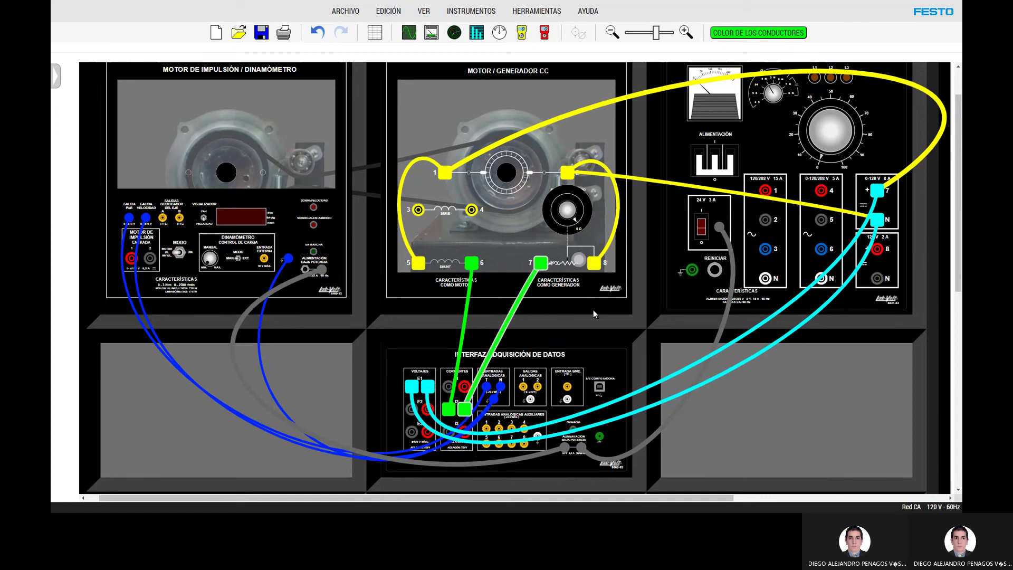
Replace the yellow cable between supply terminal 7 and motor terminal 1 with red (ff0000) cables through current input I1
left_click(758, 33)
left_click(799, 44)
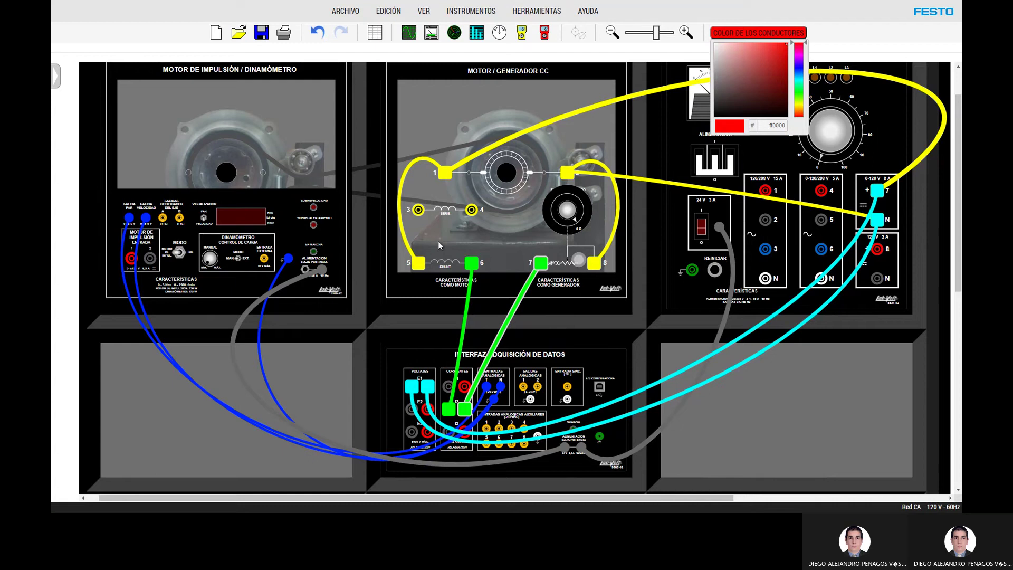
right_click(609, 101)
left_click(633, 108)
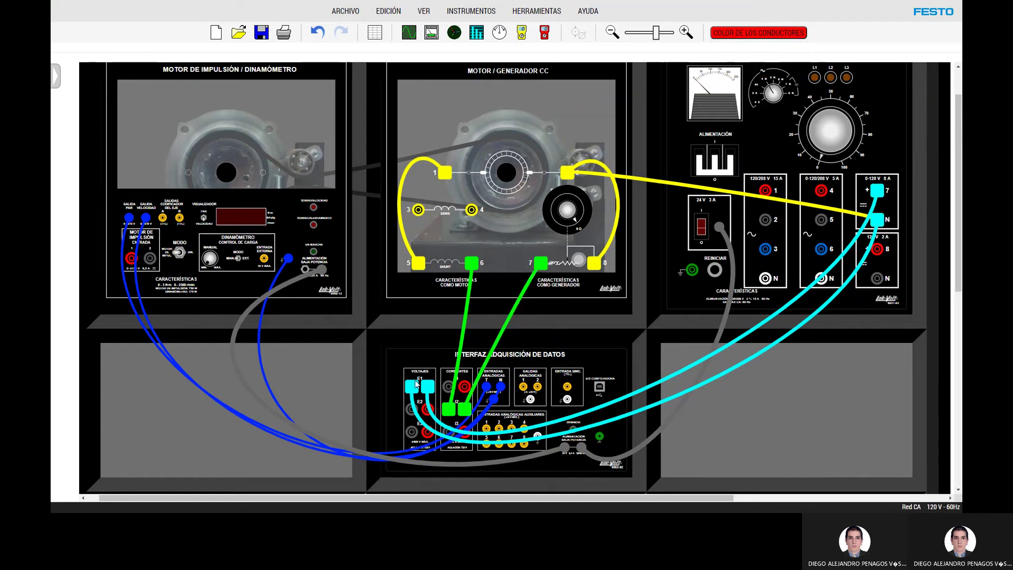
left_click_drag(449, 386, 448, 177)
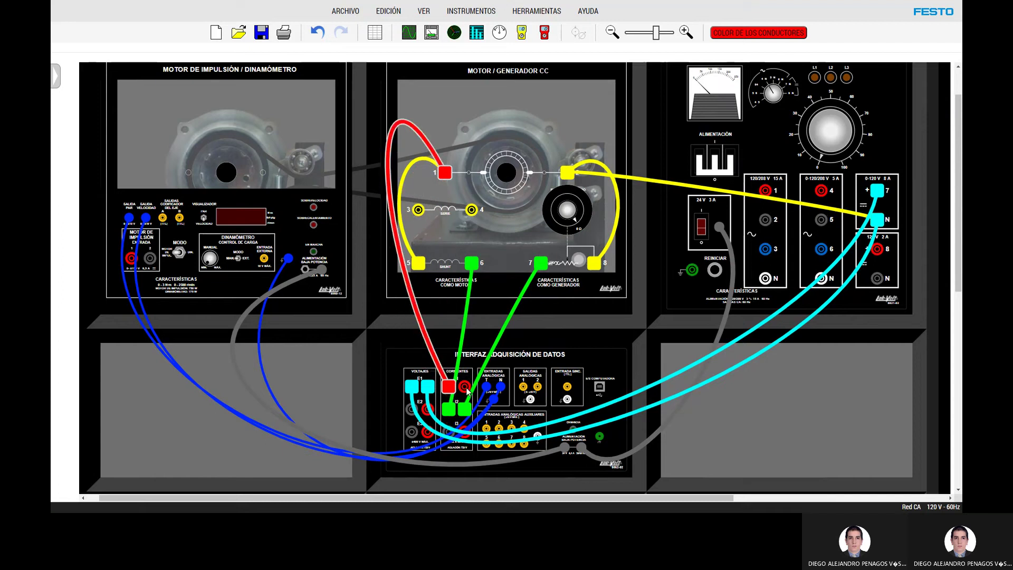
left_click_drag(465, 389, 878, 190)
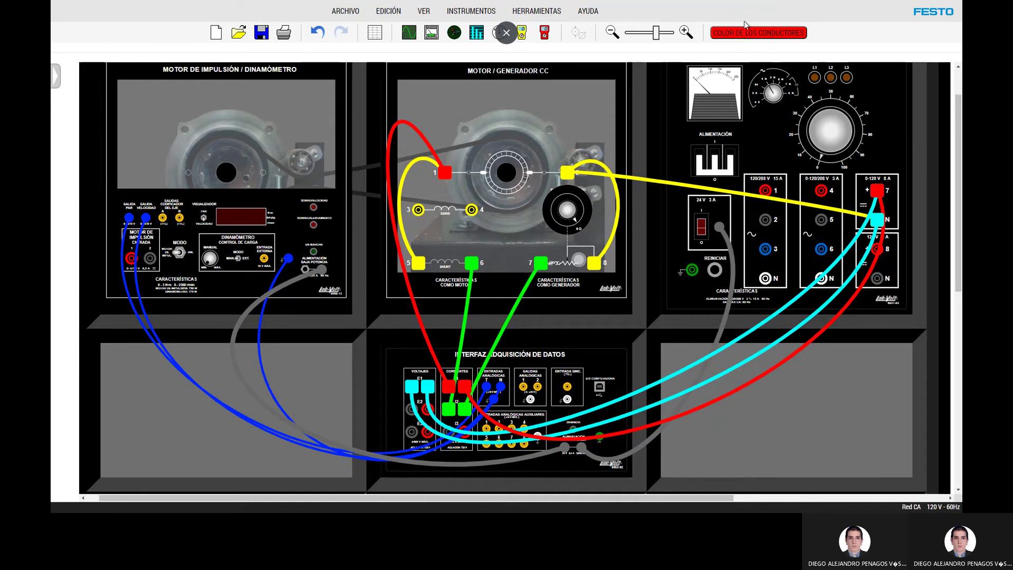
Leave full screen, reduce the browser window's size, and open the measuring instruments
key("F11")
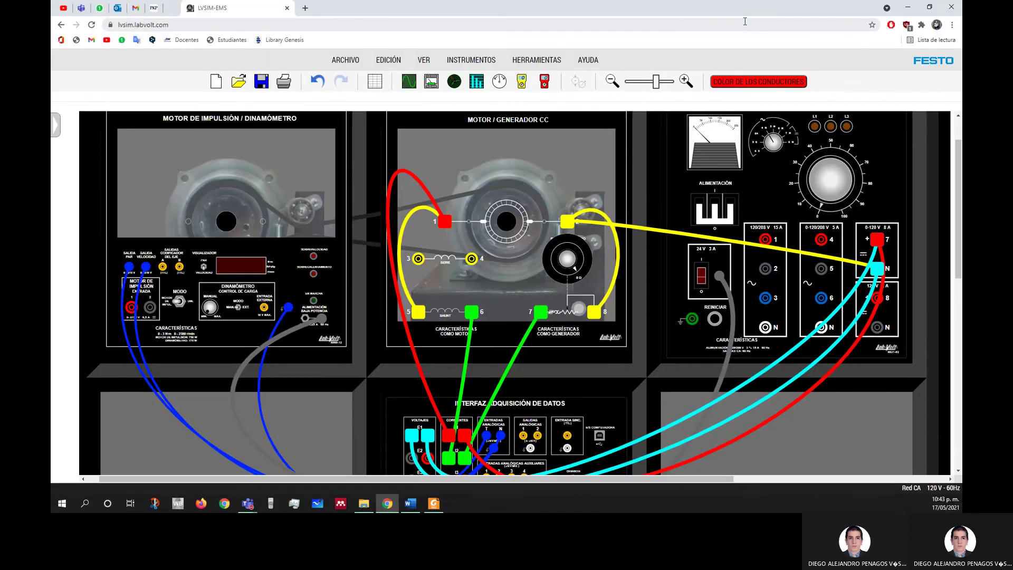
left_click(929, 8)
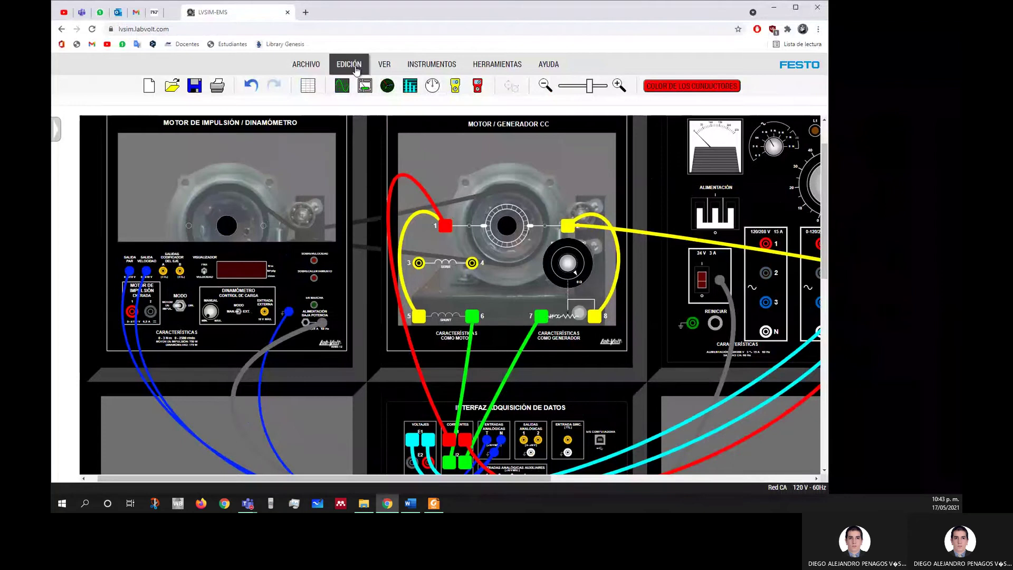
left_click(364, 89)
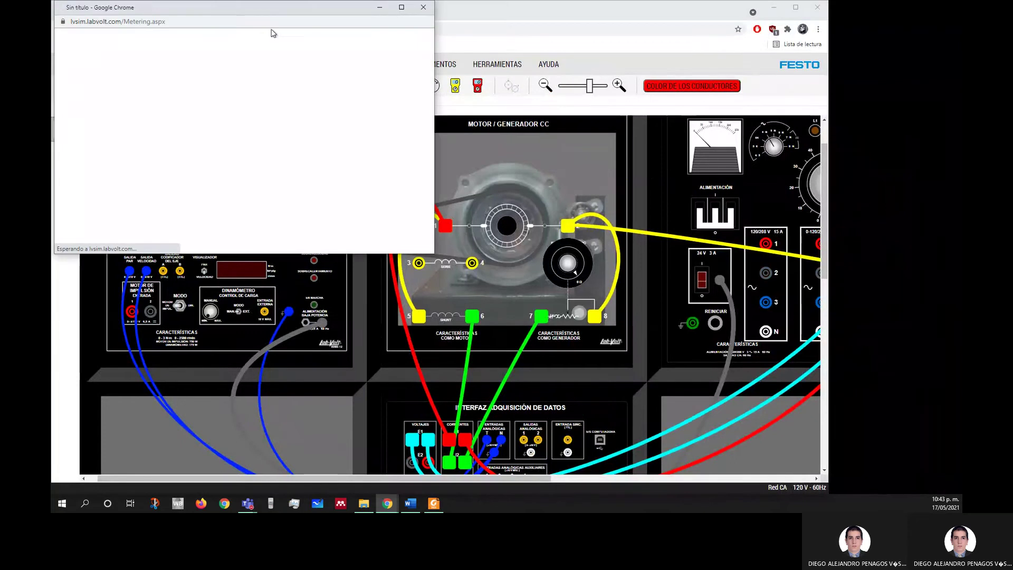
Set the meter layout to 2 columns and place the measuring instruments window beside the simulator
left_click(102, 37)
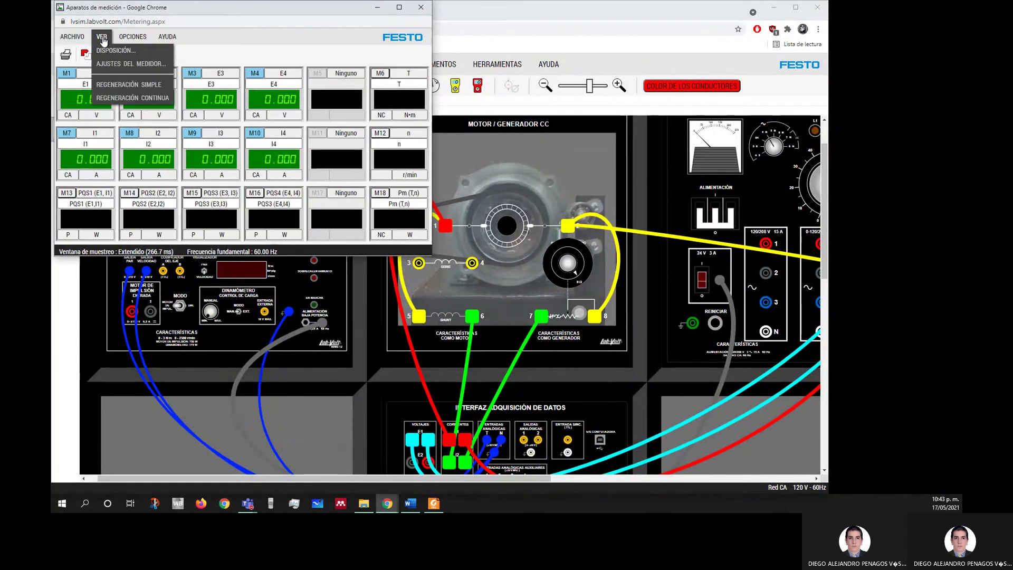
left_click(109, 56)
left_click(288, 137)
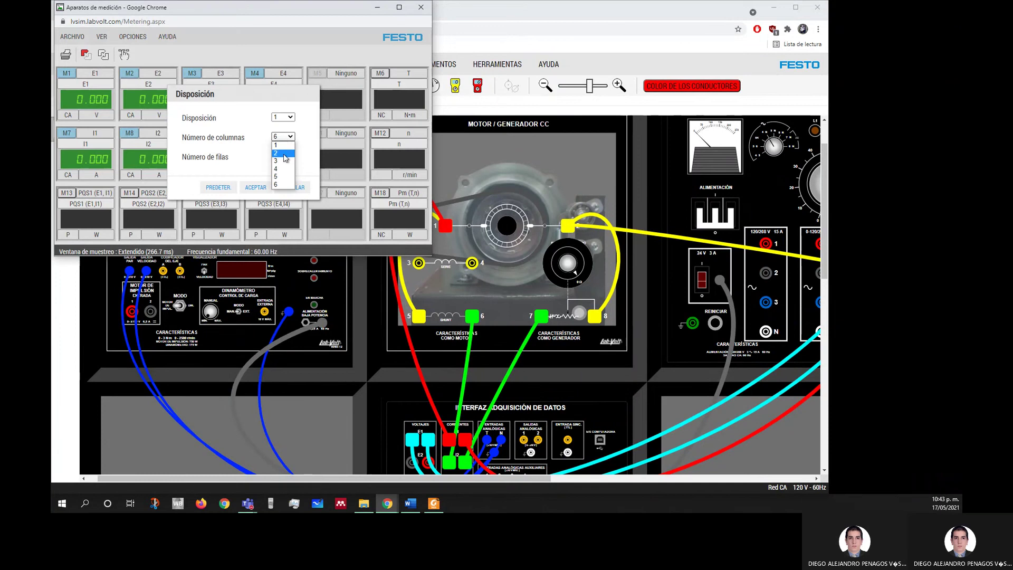
left_click(282, 153)
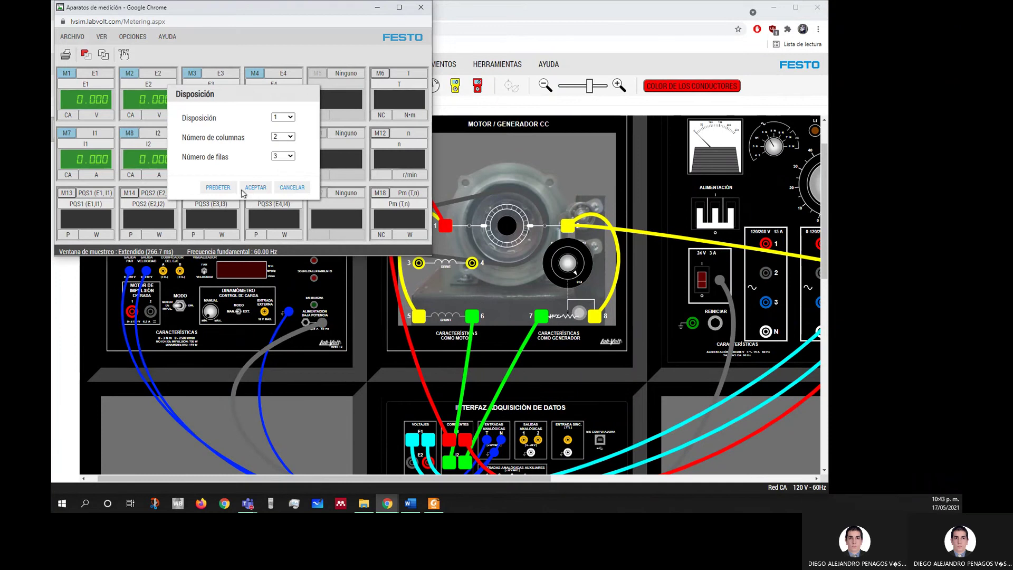
left_click(243, 189)
left_click_drag(104, 14, 879, 89)
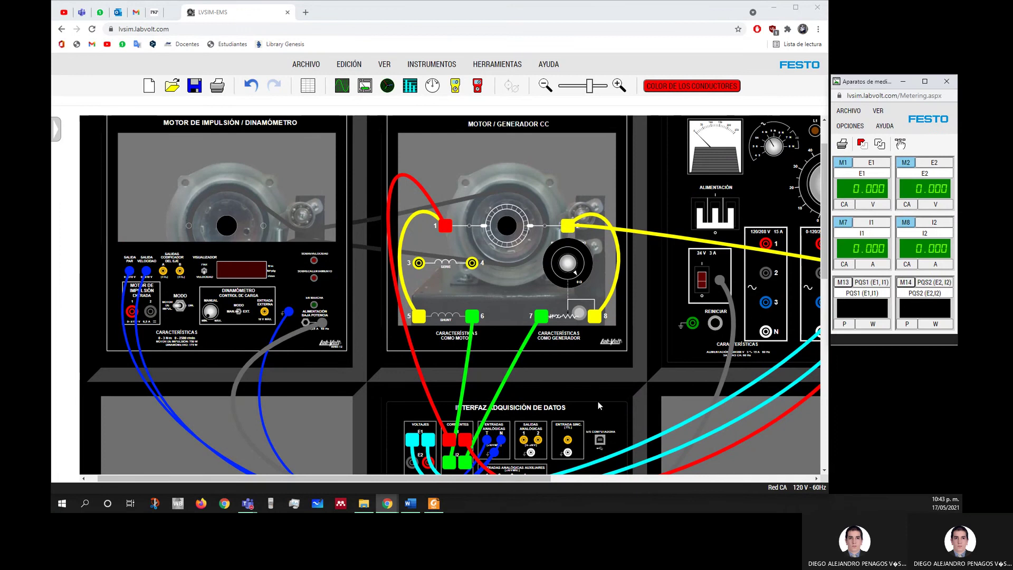
Switch off meter M2 and switch on meters M13 and M14
scroll(558, 392, "down", 1)
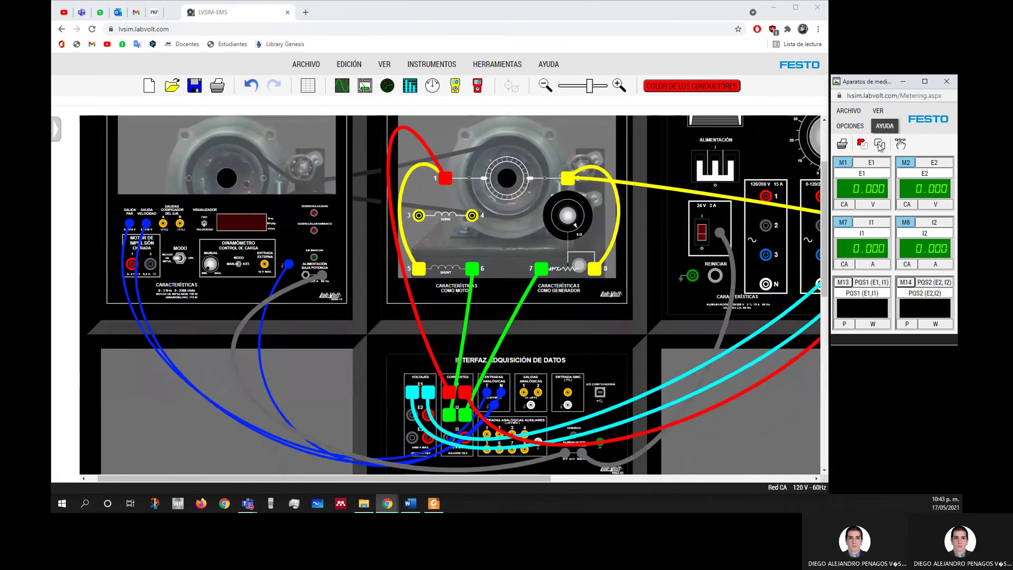
left_click(906, 162)
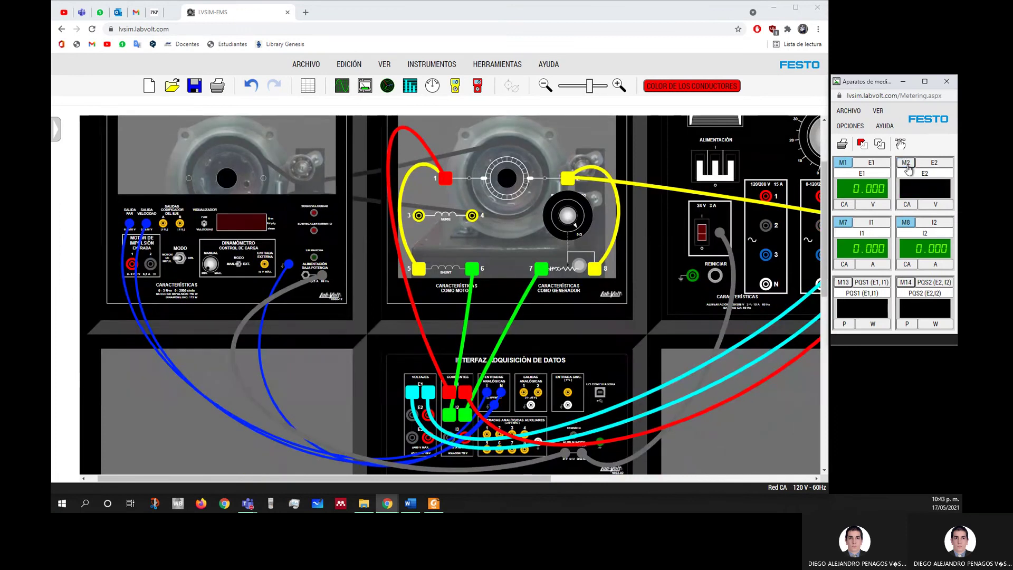
left_click(843, 282)
left_click(906, 283)
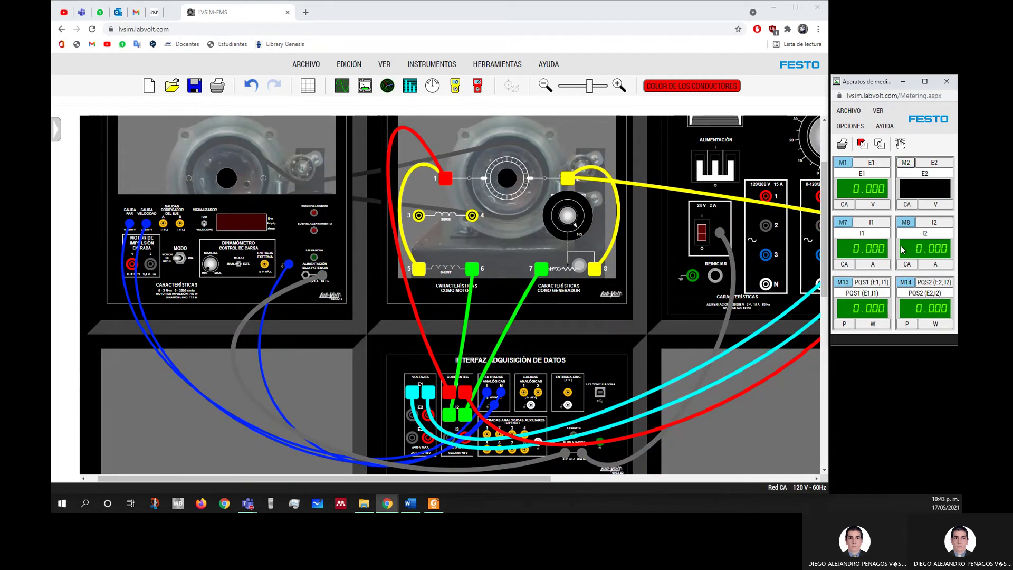
Configure meter M13 to measure torque (Par) with function T in NC mode
left_click(873, 283)
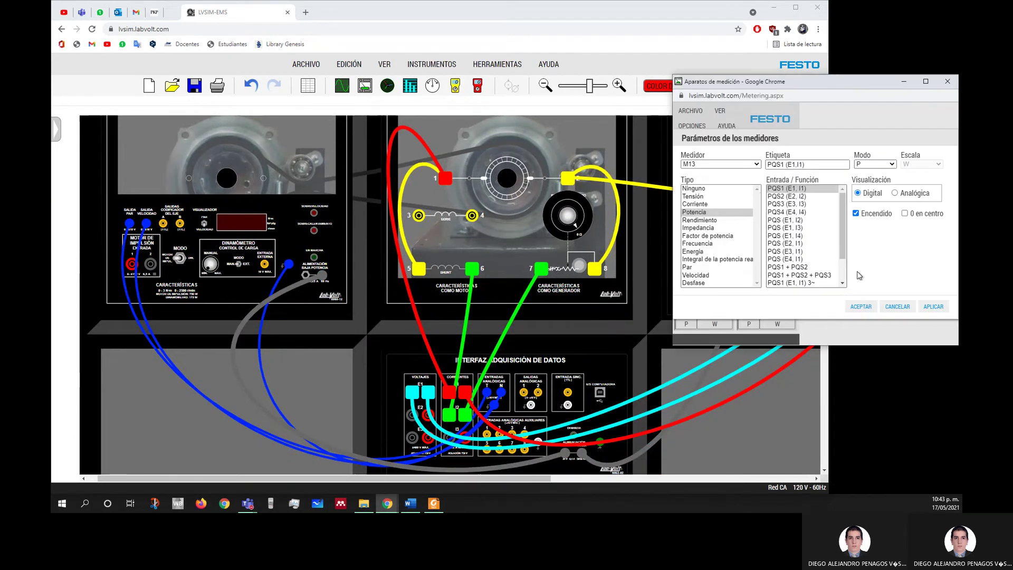
left_click(695, 268)
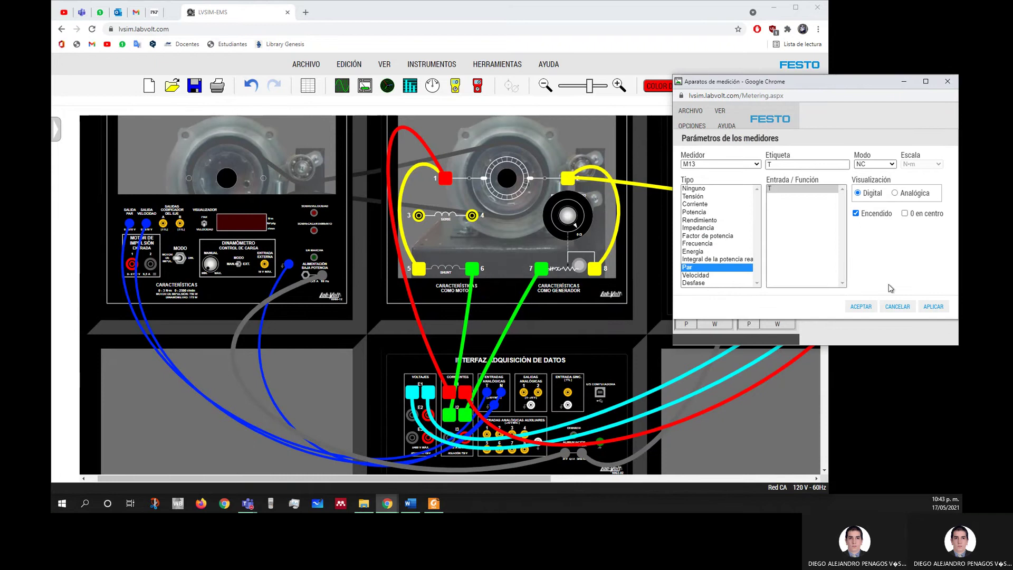
left_click(866, 309)
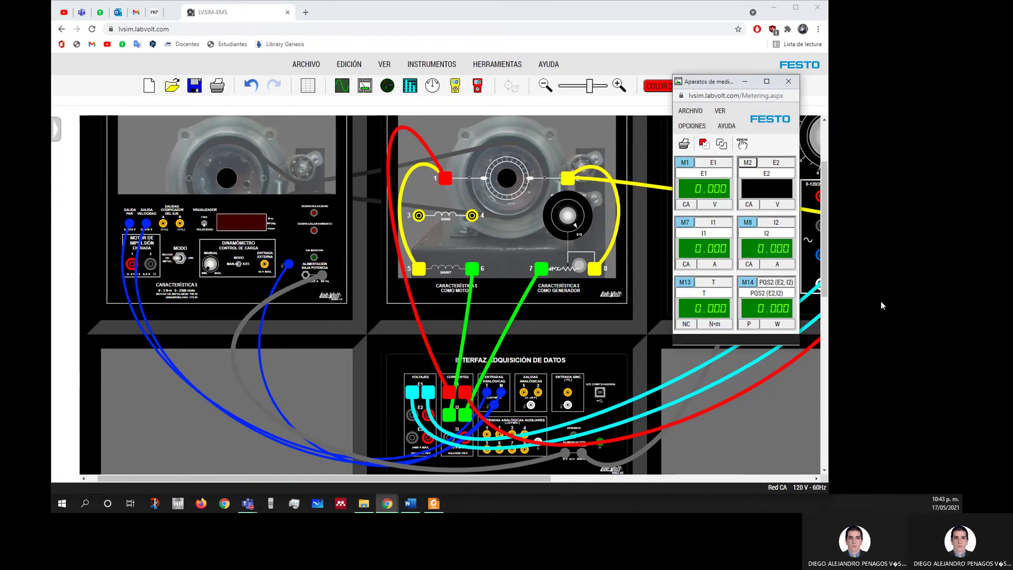
Configure meter M14 to measure speed (Velocidad) with function n, and place the measuring instruments window beside the simulator
left_click(770, 285)
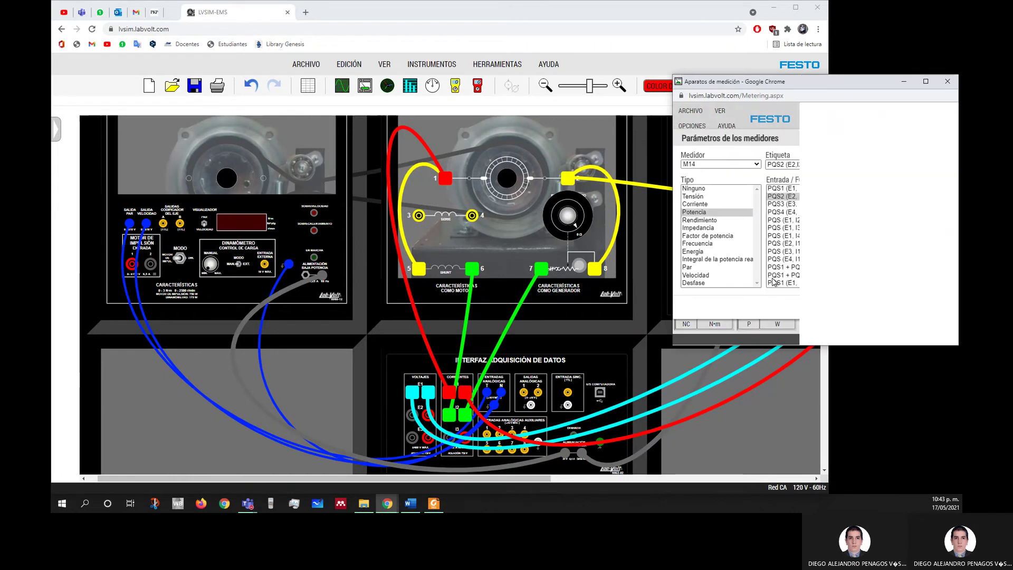
left_click(705, 275)
left_click(783, 196)
left_click(862, 307)
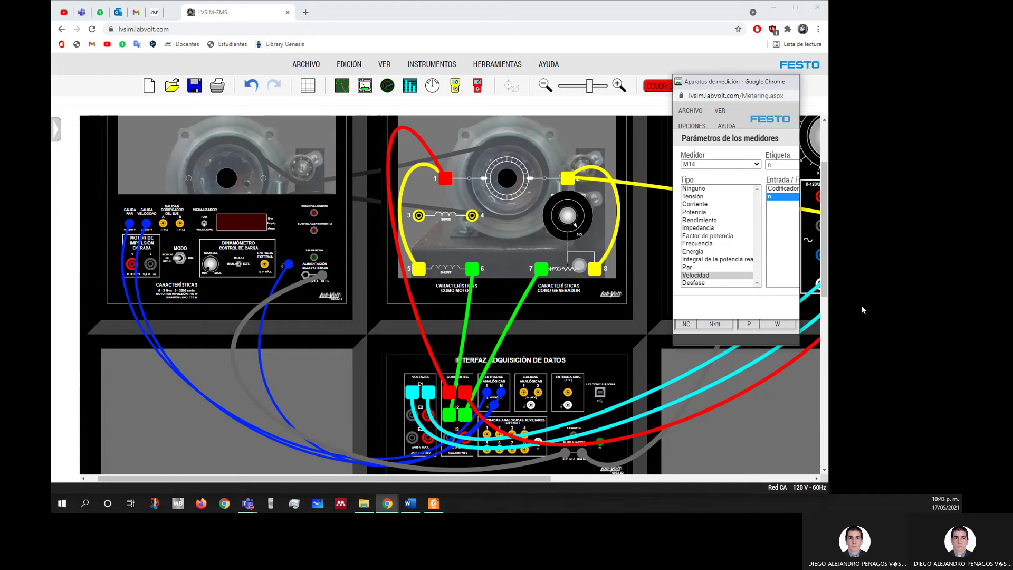
left_click_drag(721, 86, 878, 116)
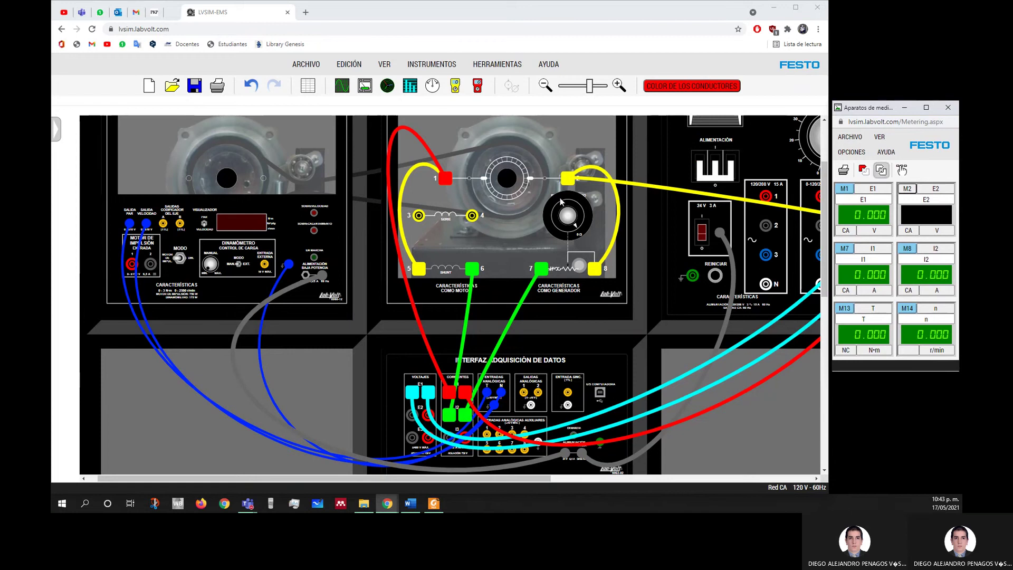
Switch on the power supply's 24 V AC output and main power, and raise the voltage control until E1 is about 143.5 V
left_click_drag(589, 91, 578, 94)
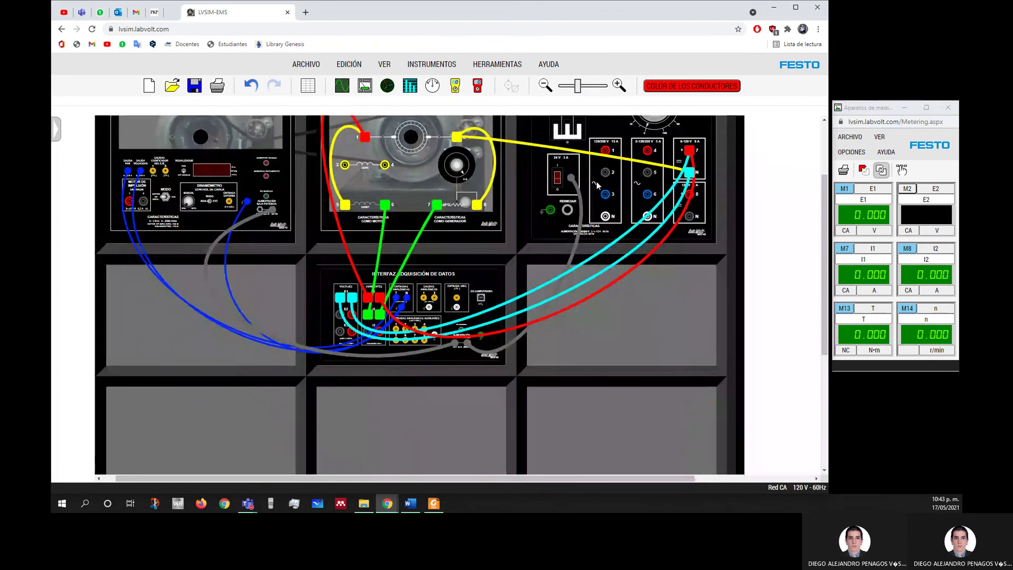
left_click_drag(821, 229, 821, 234)
left_click_drag(404, 481, 392, 481)
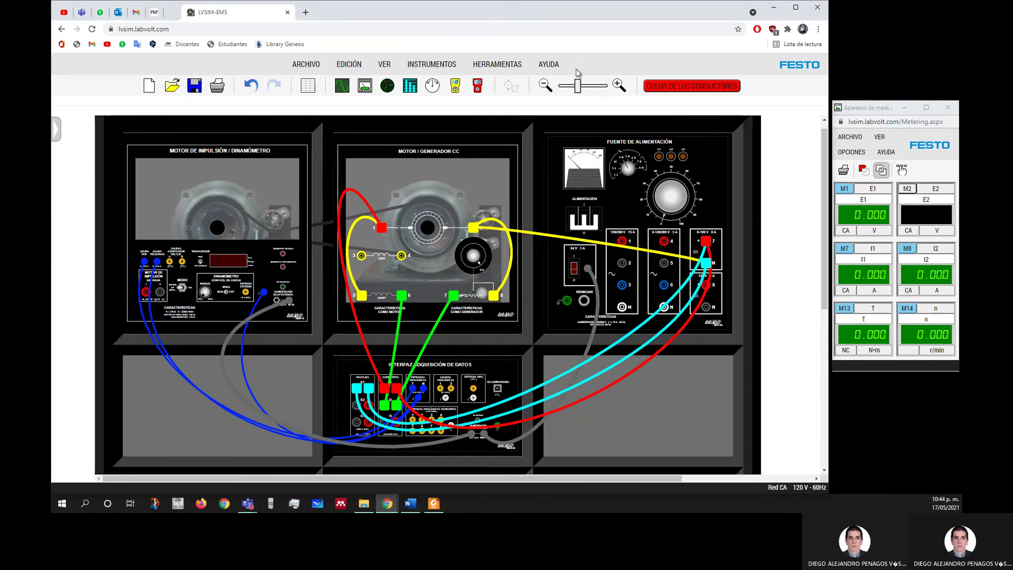
left_click(619, 87)
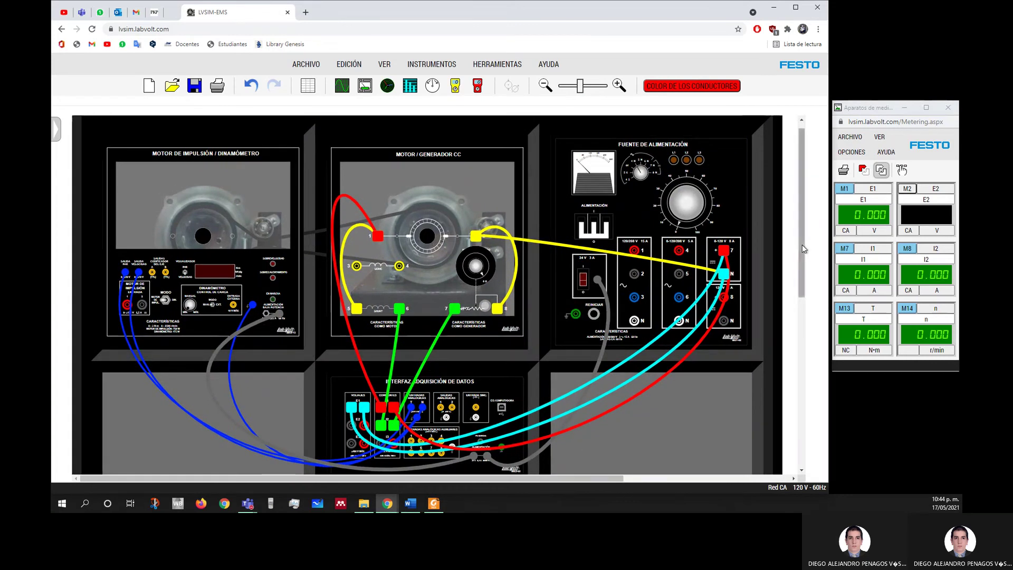
left_click_drag(802, 244, 801, 251)
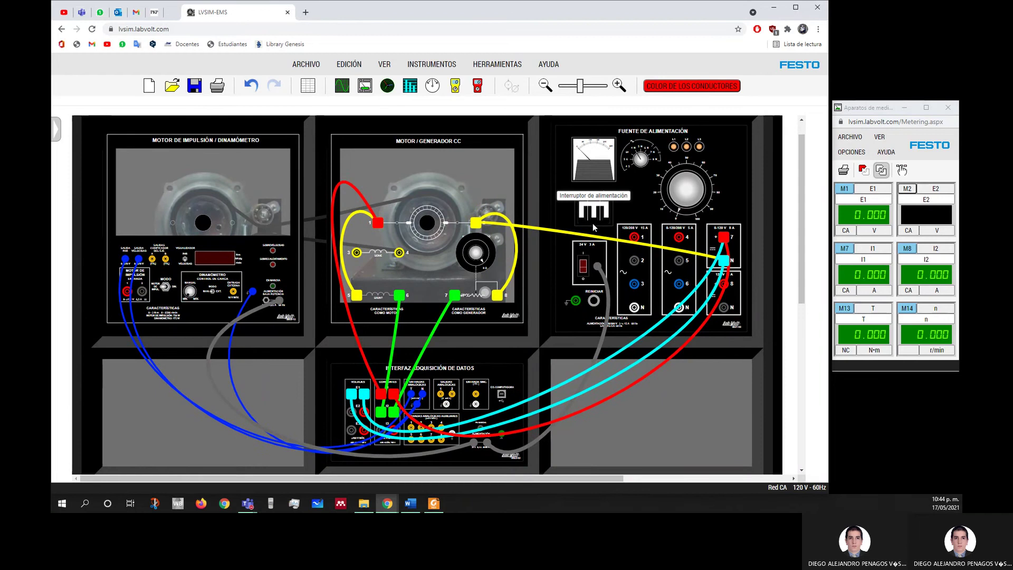
left_click(583, 265)
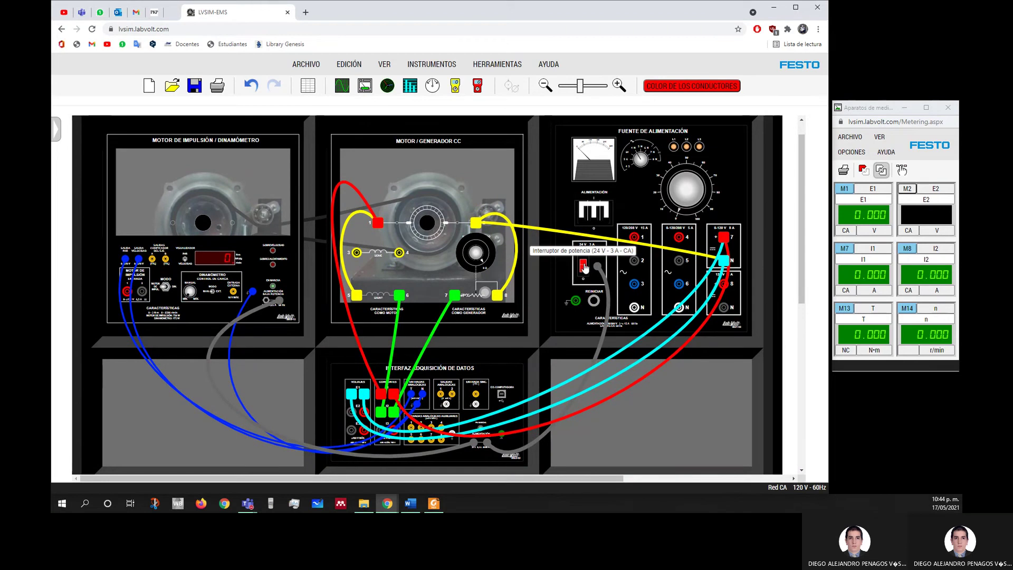
left_click_drag(683, 204, 679, 180)
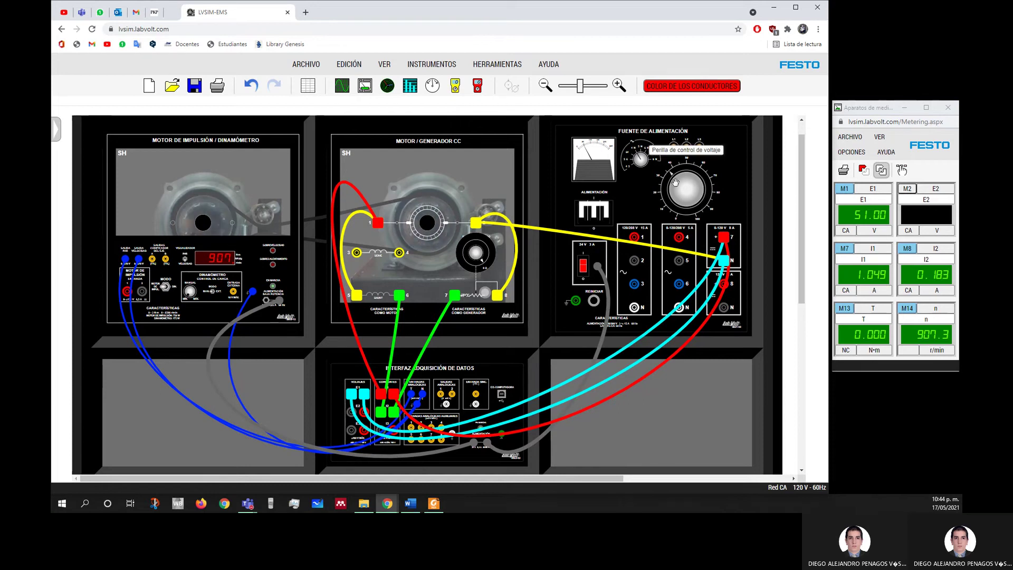
left_click_drag(675, 182, 680, 219)
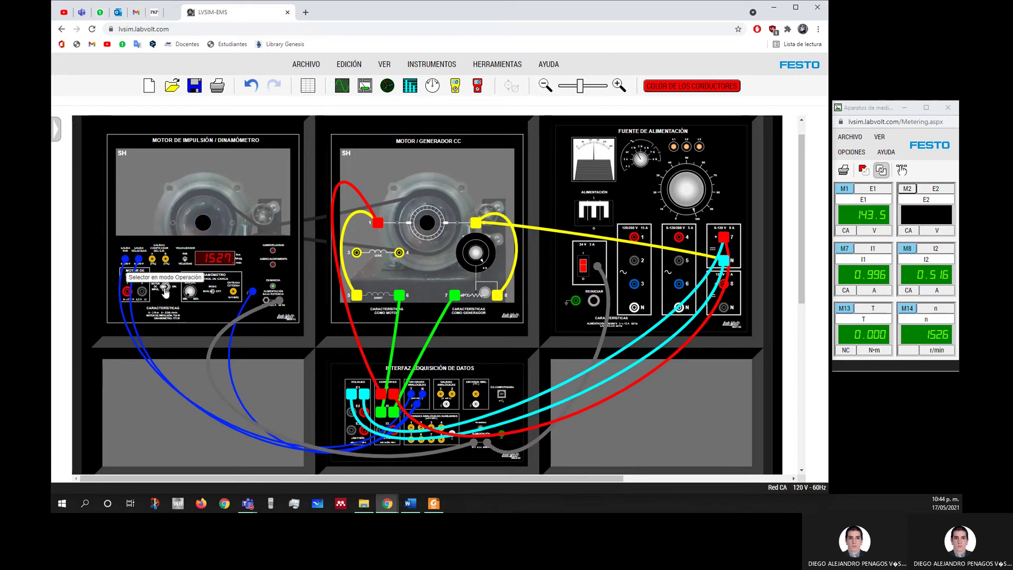
Set the dynamometer display to torque and vary its manual load control, passing about 1.5 N·m and 3 N·m
left_click(185, 260)
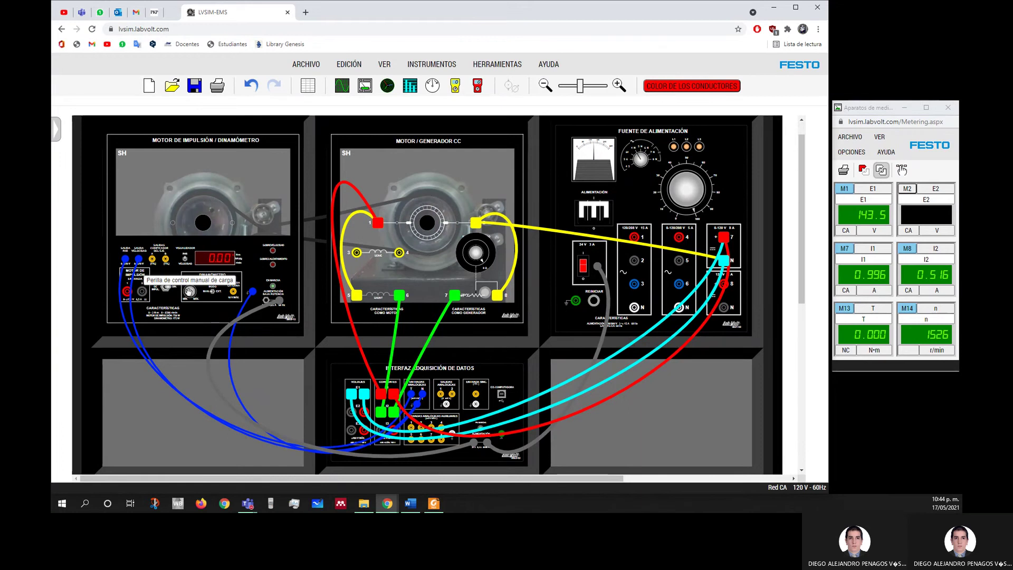
left_click_drag(188, 293, 211, 289)
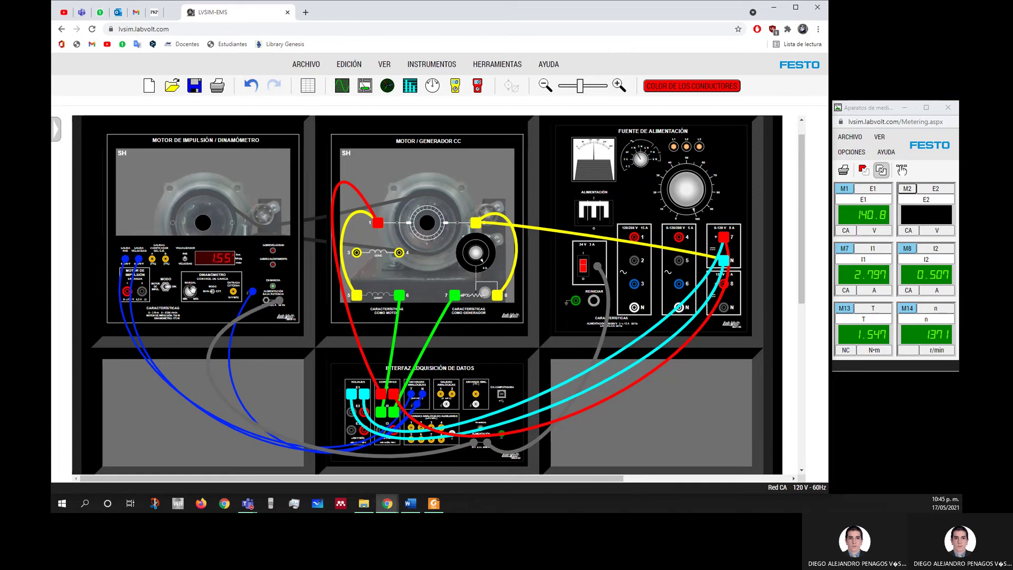
left_click_drag(198, 302, 137, 304)
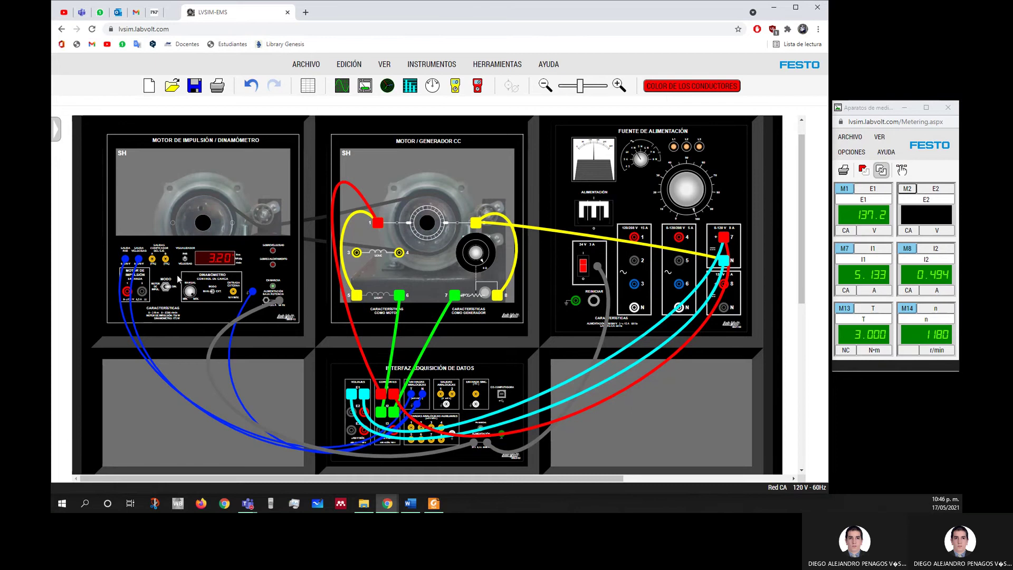
left_click_drag(189, 291, 239, 314)
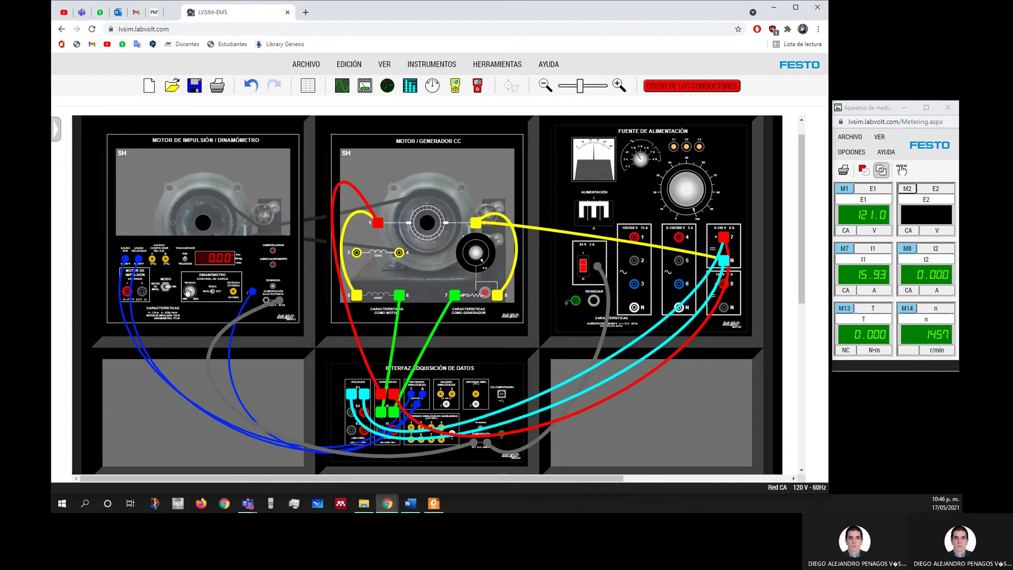
left_click_drag(188, 292, 187, 284)
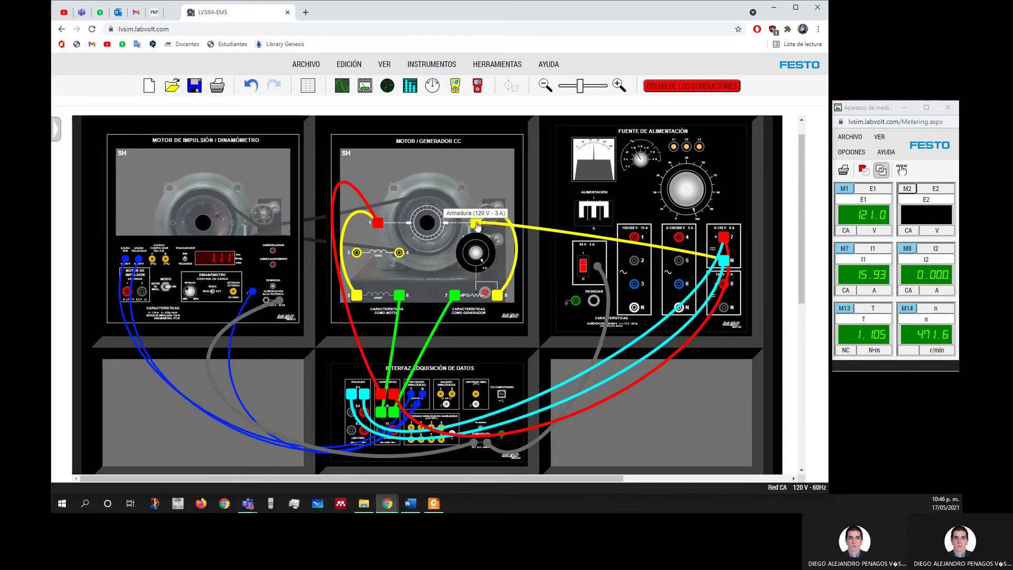
Move the yellow supply cable from motor terminal 2 to terminal 8 and back to terminal 2
left_click_drag(478, 227, 496, 298)
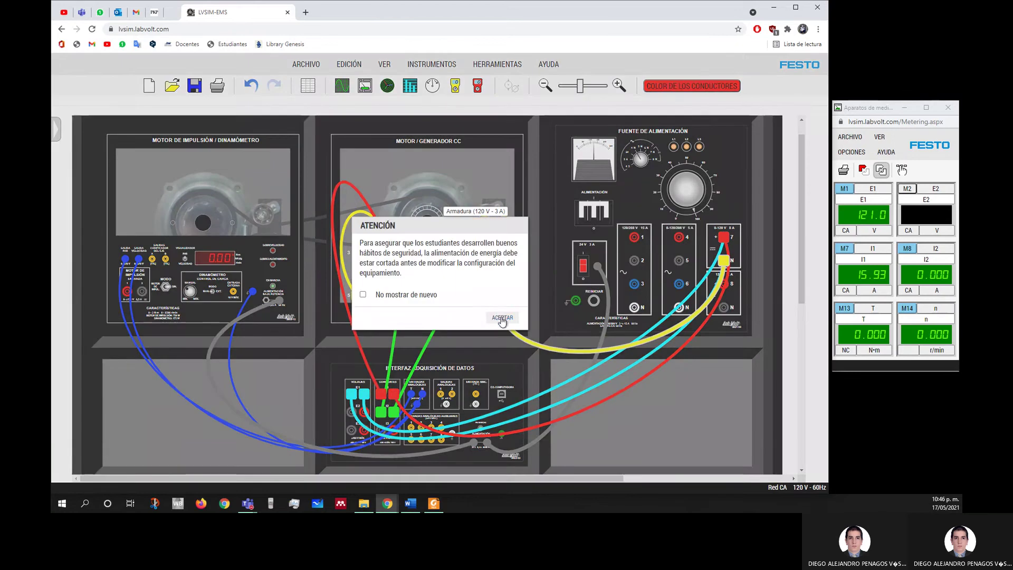
left_click(501, 318)
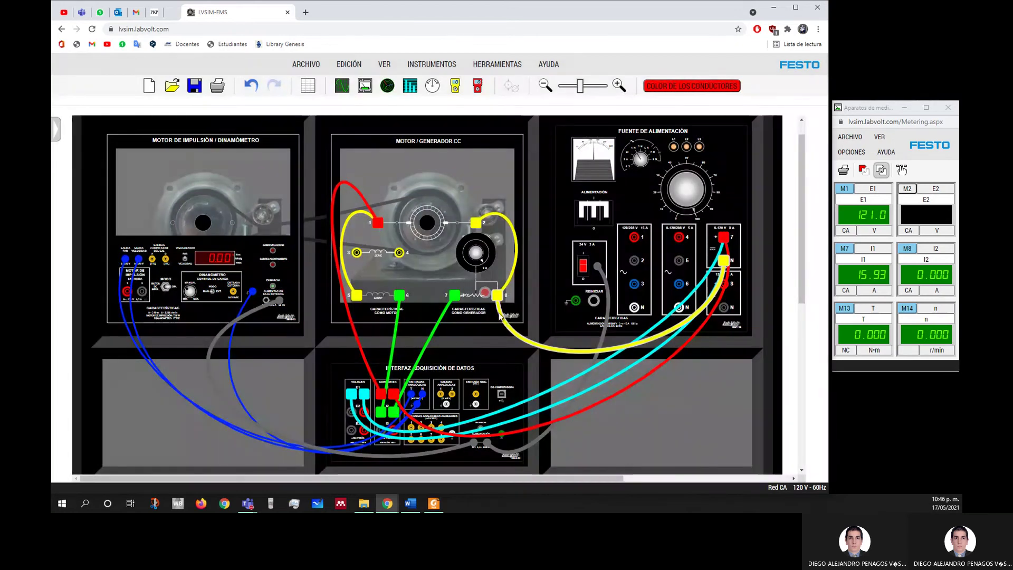
left_click_drag(496, 297, 476, 232)
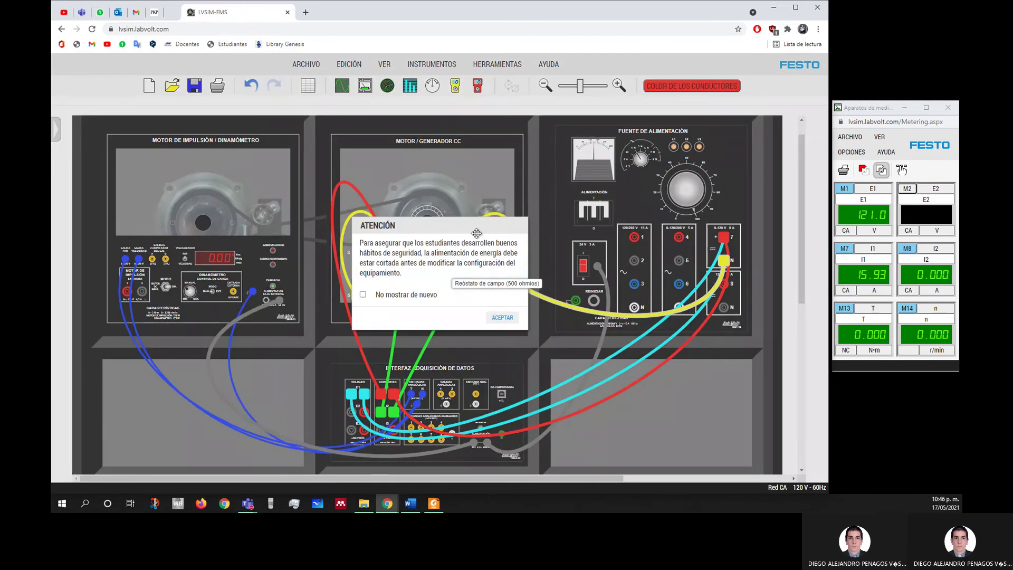
left_click(495, 316)
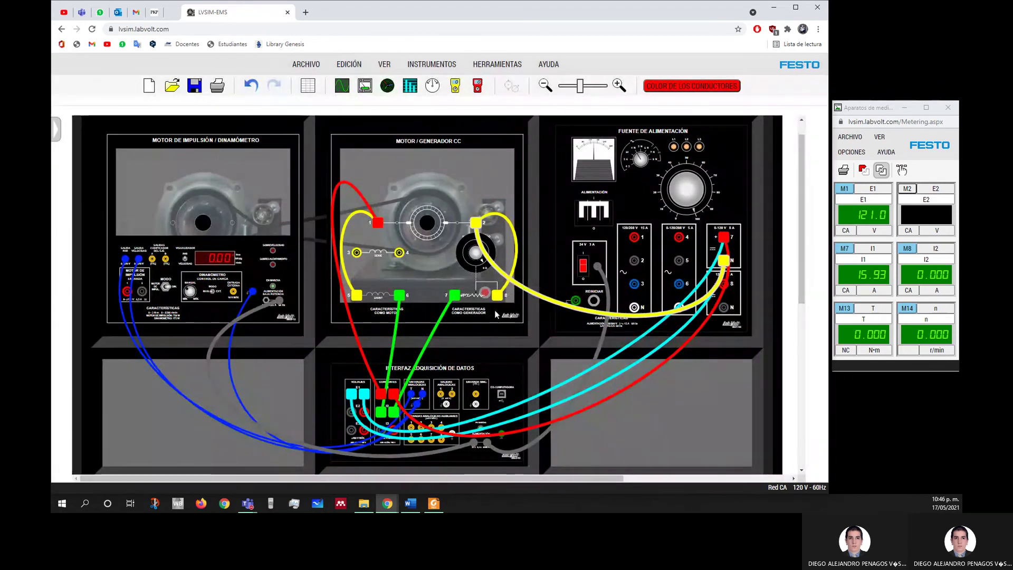
left_click(534, 292)
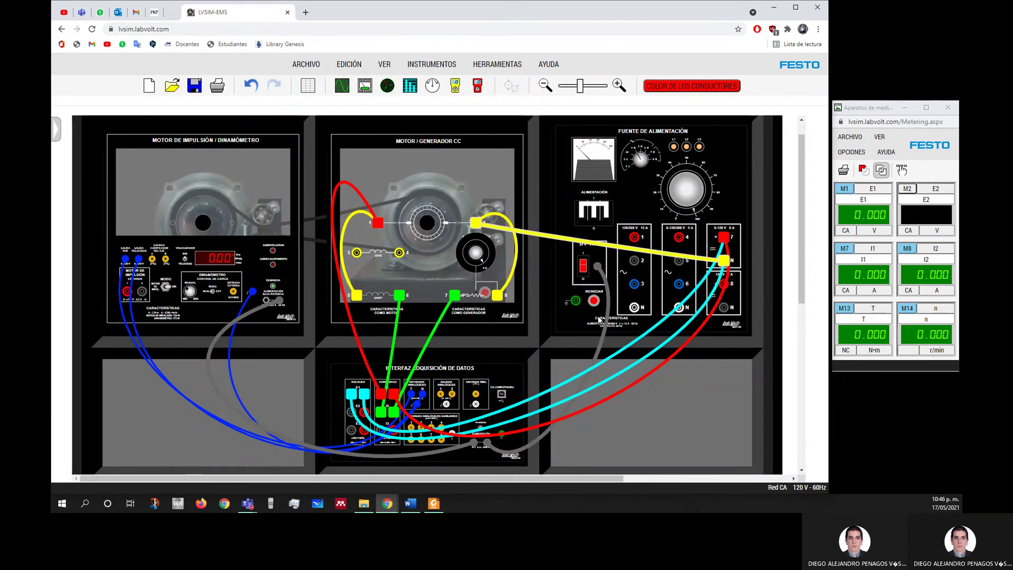
Cycle the supply's 24 V and main power switches, adjust the voltage control, and leave both switches off
left_click(583, 266)
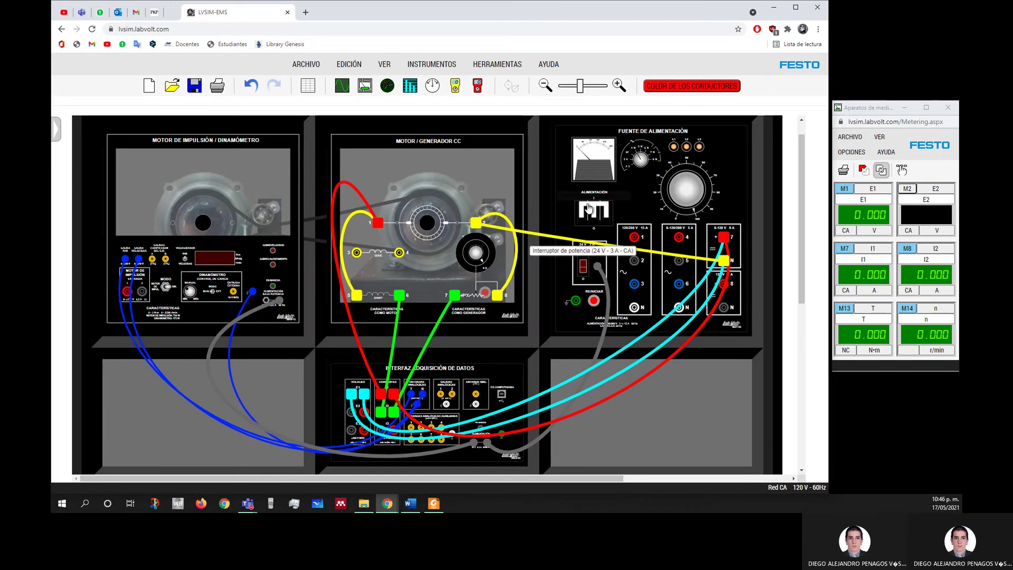
left_click(588, 210)
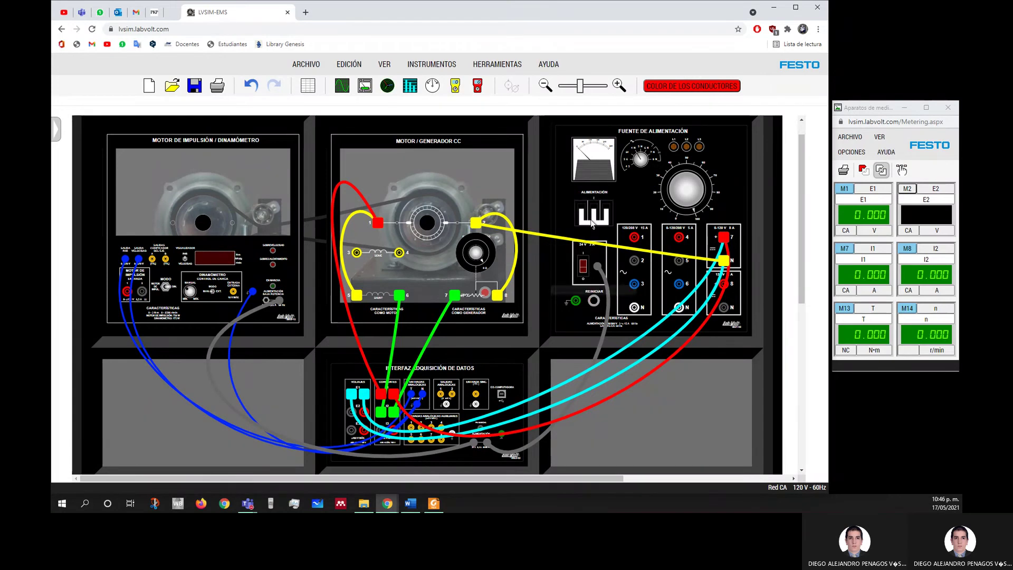
left_click(592, 224)
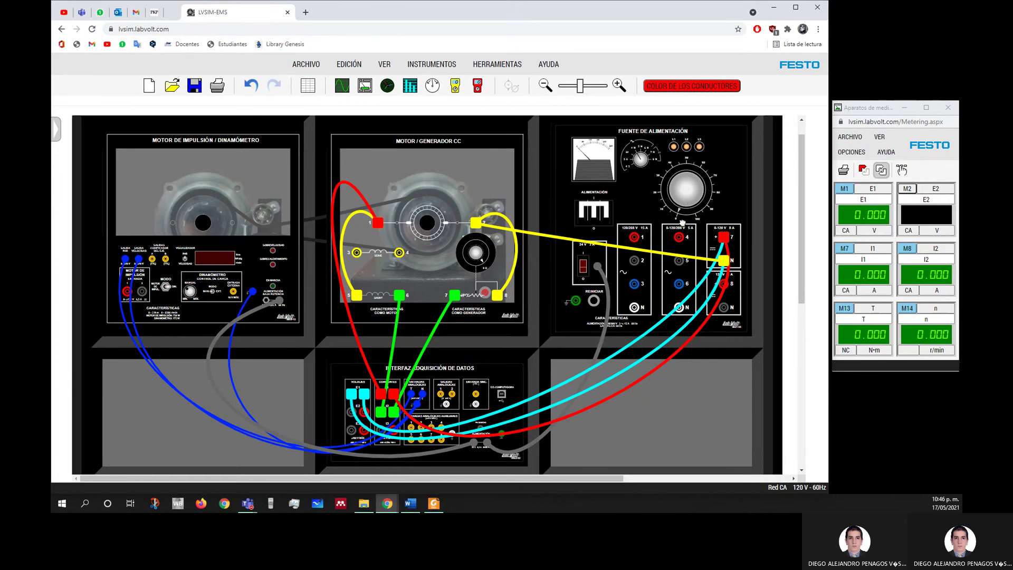
left_click(583, 273)
mouse_move(683, 204)
left_mouse_down()
mouse_move(673, 188)
mouse_move(694, 179)
mouse_move(698, 198)
mouse_move(660, 195)
mouse_move(675, 215)
left_mouse_up()
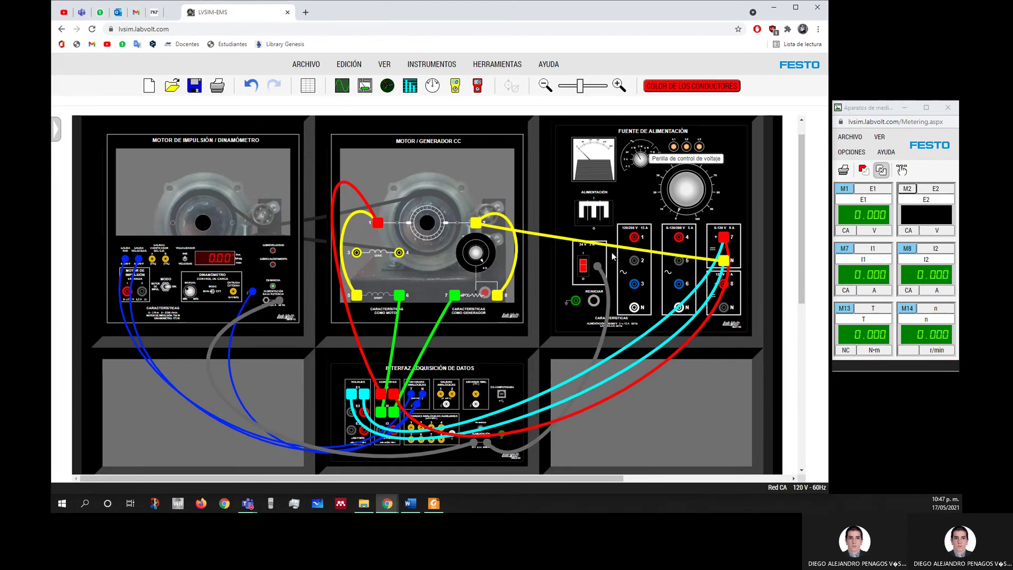
left_click(585, 265)
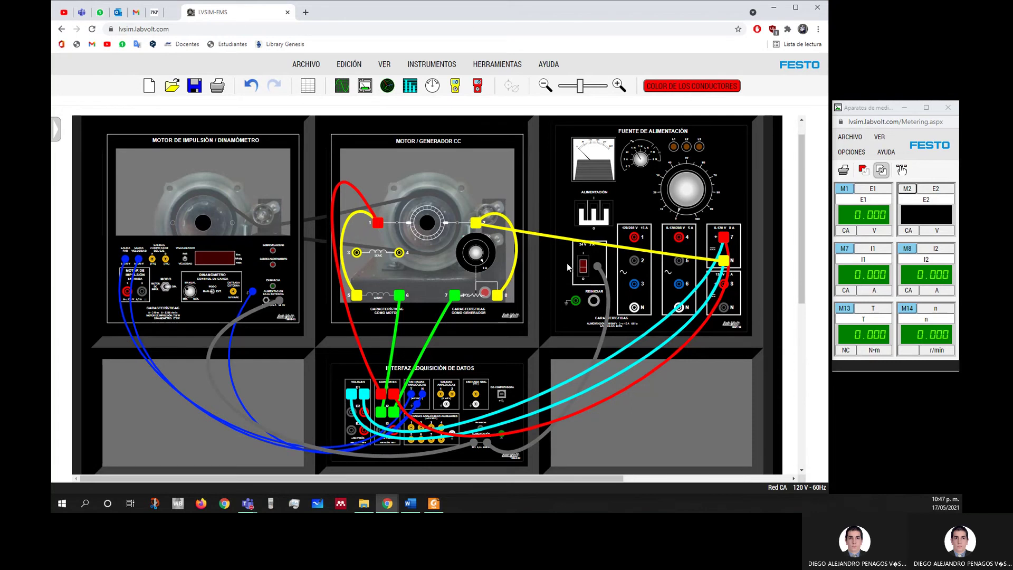
Restart with an empty rack in full screen, place modules 8211, 9062, 8960-10 and 8821, and hide the module list
key("F11")
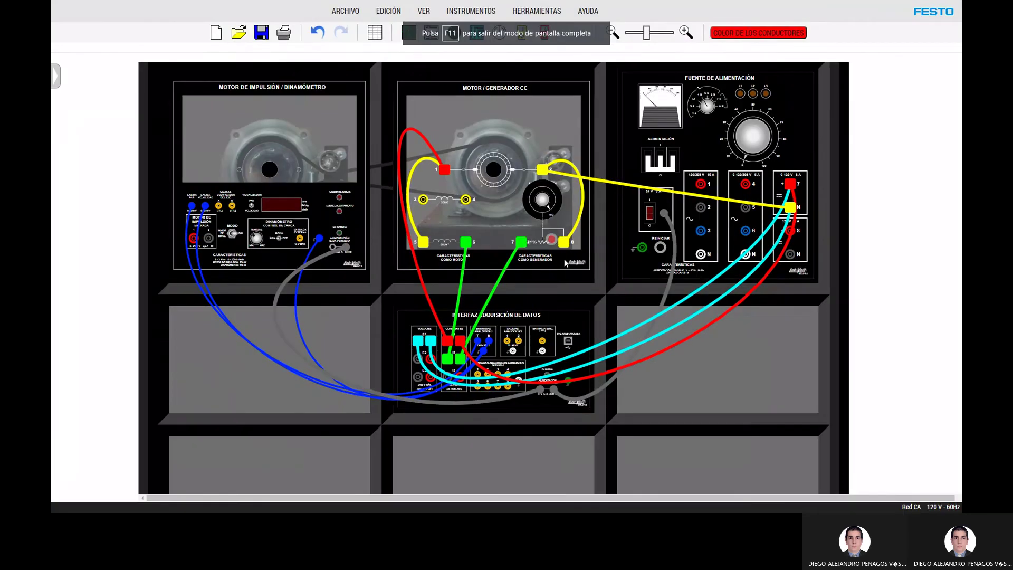
key("F5")
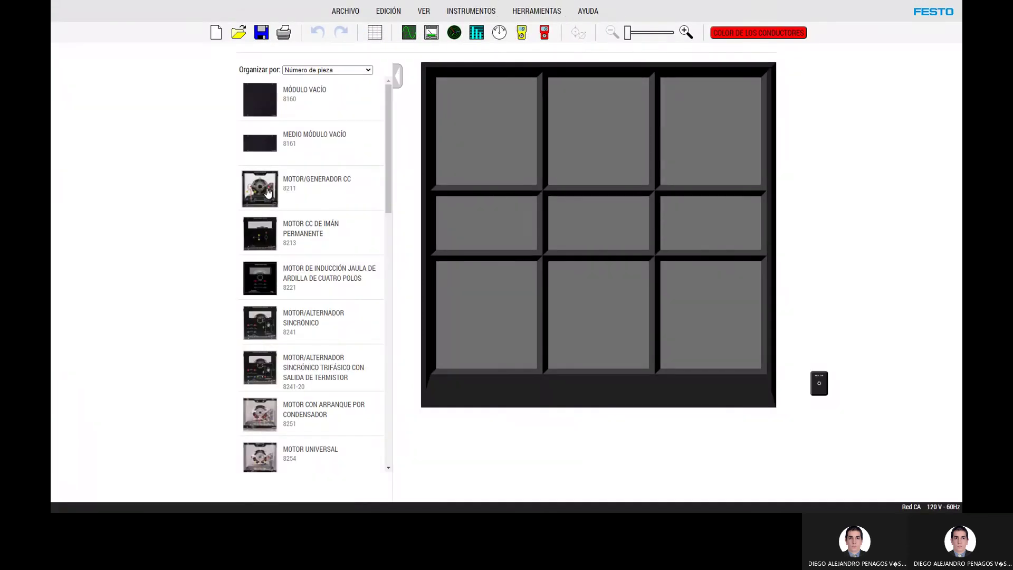
left_click_drag(268, 193, 612, 140)
left_click_drag(389, 147, 391, 455)
left_click_drag(265, 410, 586, 232)
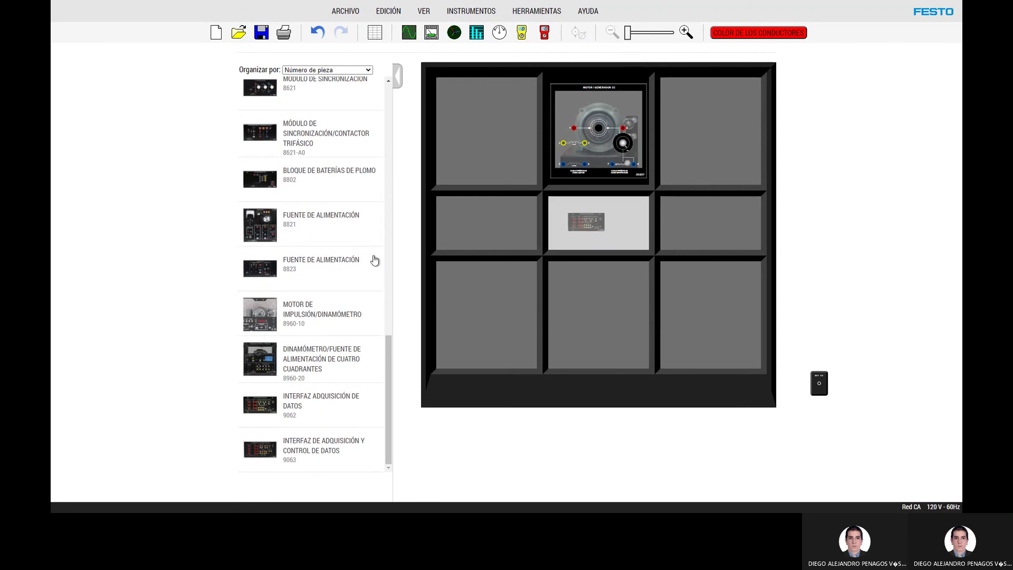
left_click_drag(259, 314, 515, 139)
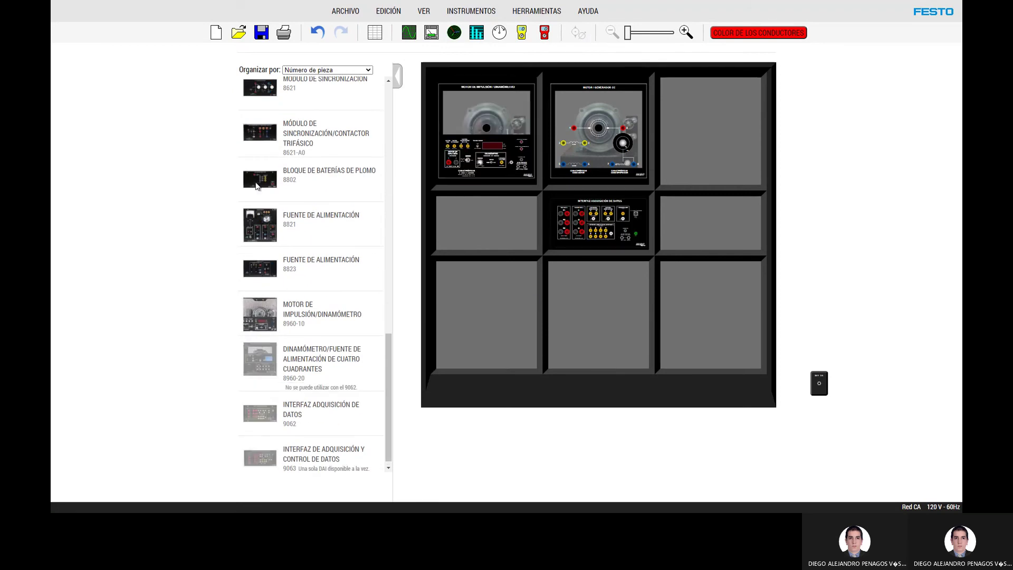
left_click_drag(259, 225, 712, 158)
left_click_drag(627, 33, 659, 33)
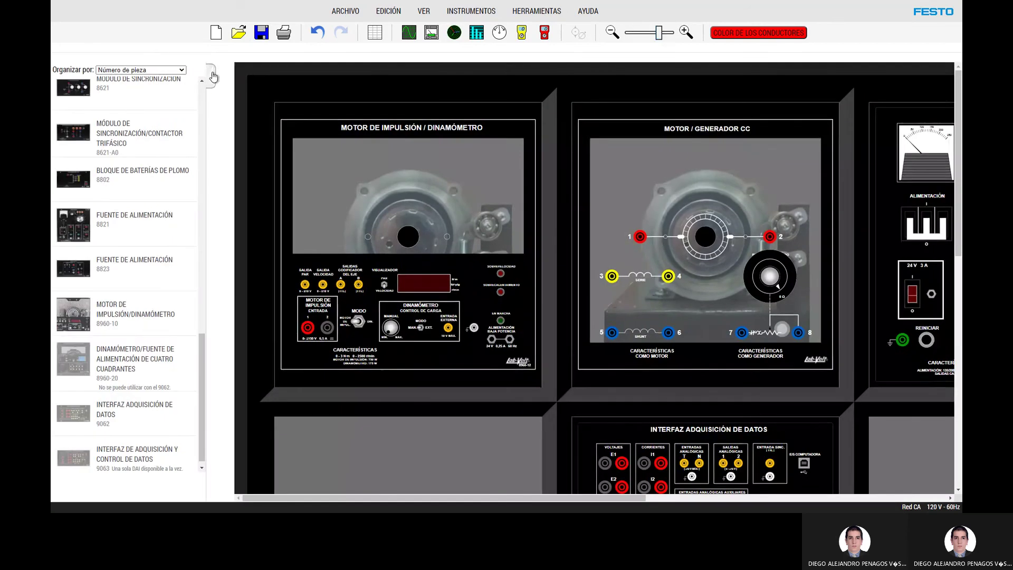
left_click(210, 75)
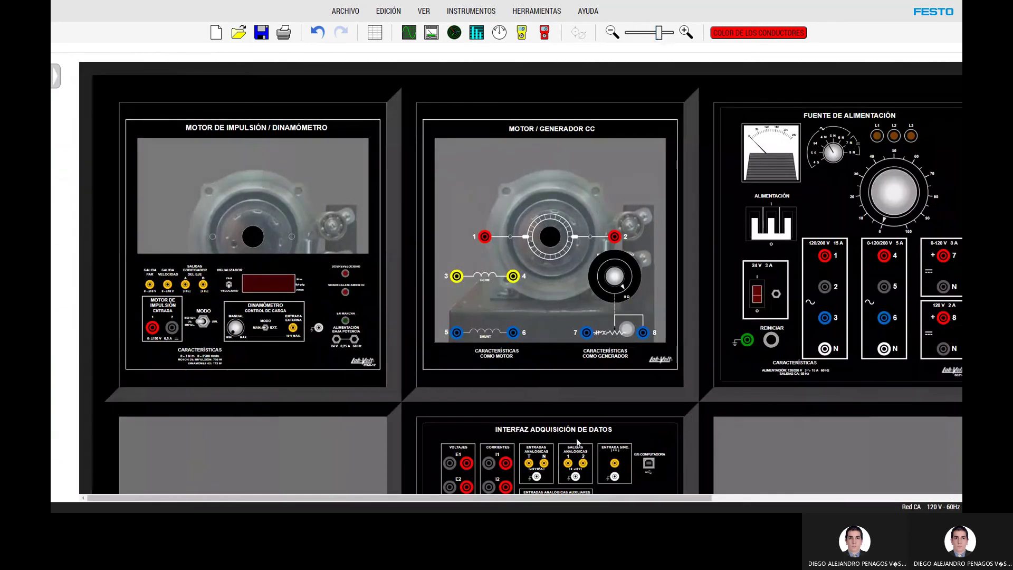
Wire the dynamometer's torque, speed and common jacks in blue to interface inputs T, N and common, and feed both modules from the 24 V supply
left_click_drag(659, 33, 654, 33)
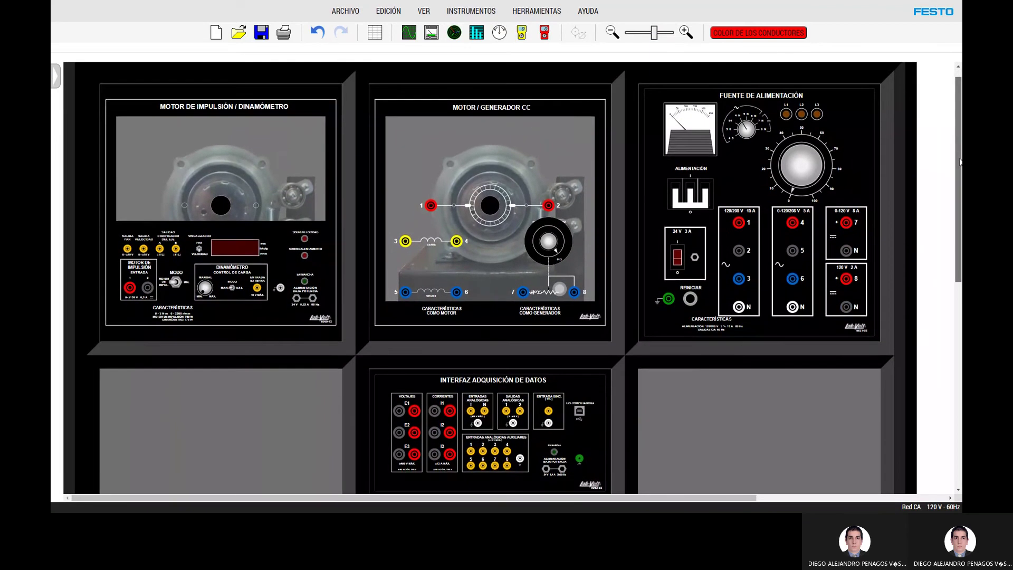
left_click_drag(959, 159, 957, 169)
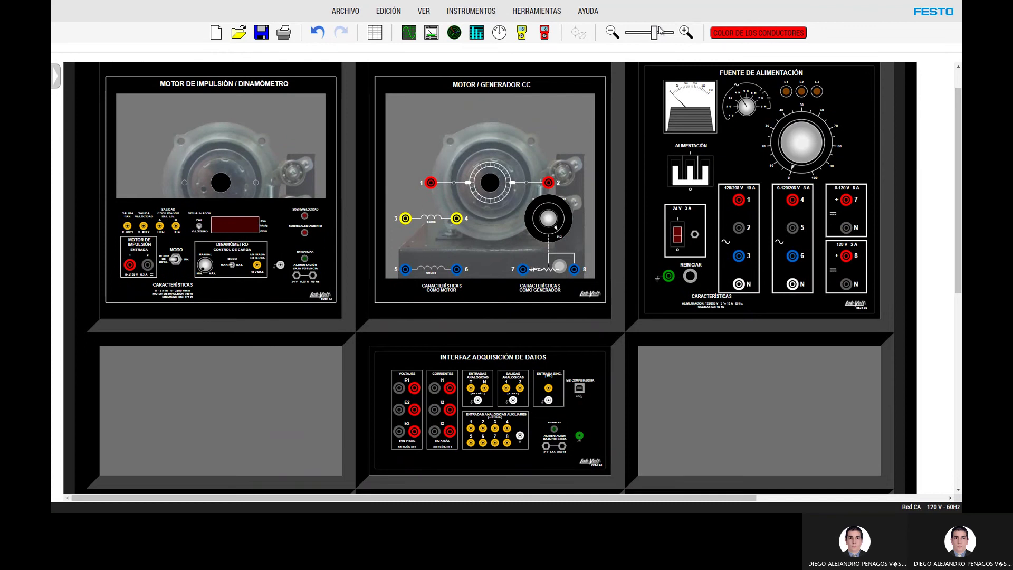
left_click_drag(656, 34, 658, 35)
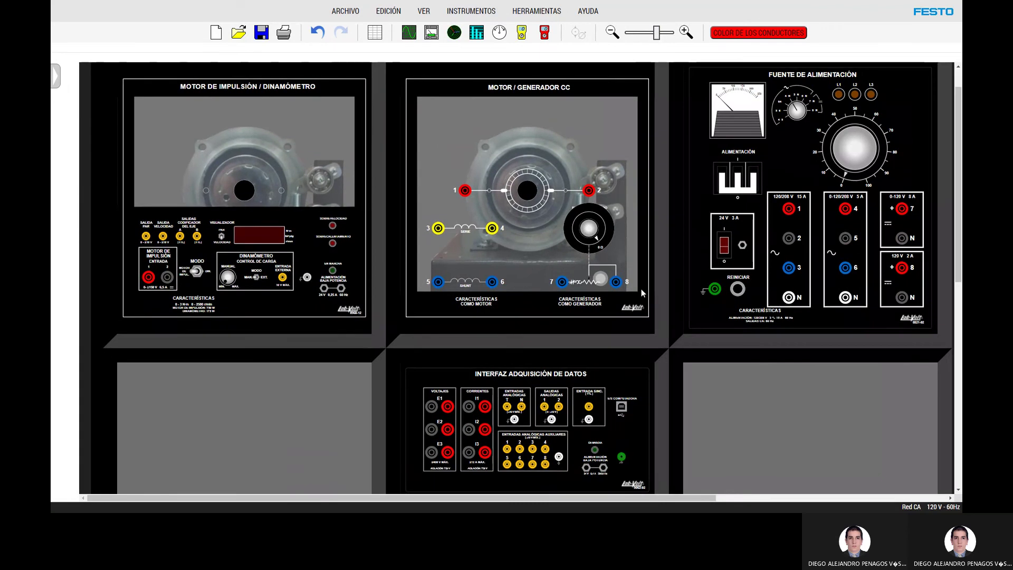
left_click_drag(477, 501, 494, 496)
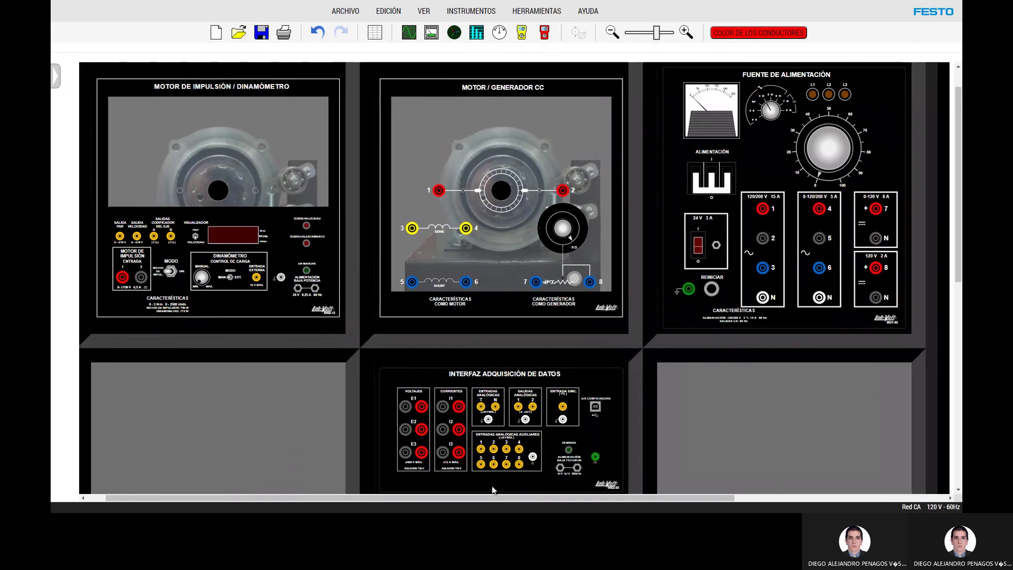
left_click(726, 35)
left_click(800, 68)
left_click_drag(800, 69, 800, 71)
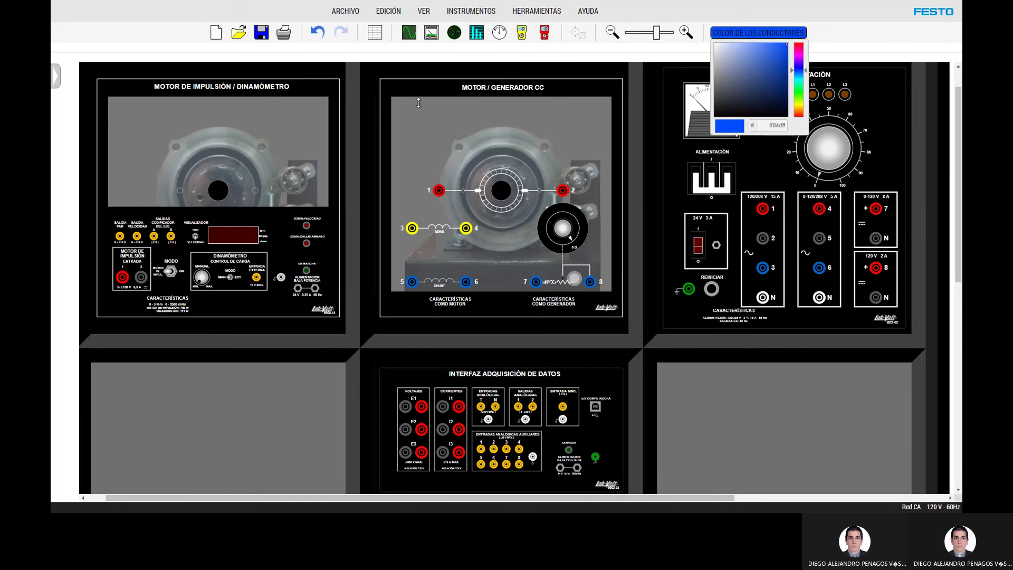
left_click_drag(120, 236, 481, 407)
left_click_drag(136, 235, 495, 407)
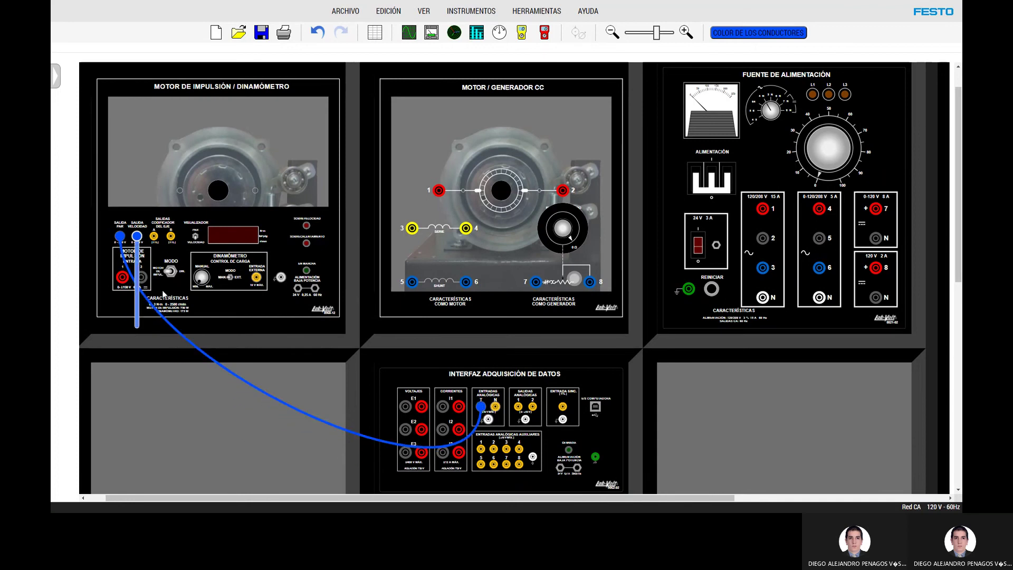
left_click_drag(280, 277, 488, 419)
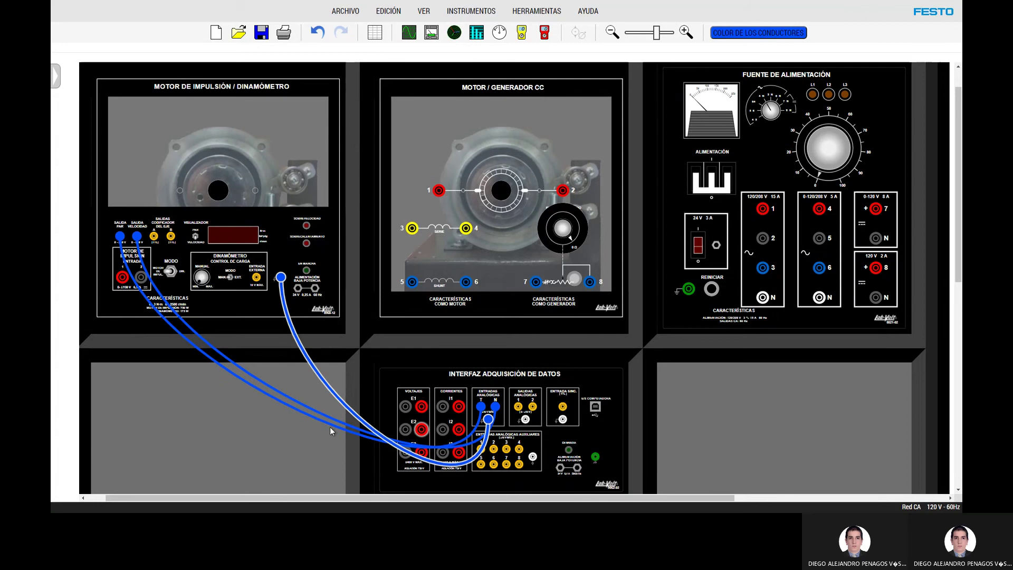
left_click_drag(326, 415, 292, 459)
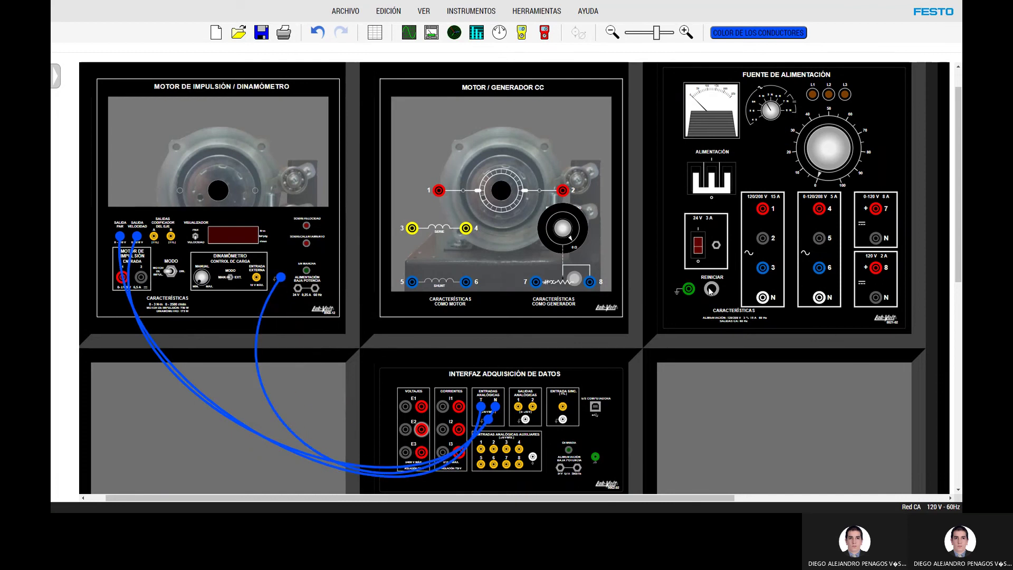
left_click_drag(715, 250, 315, 288)
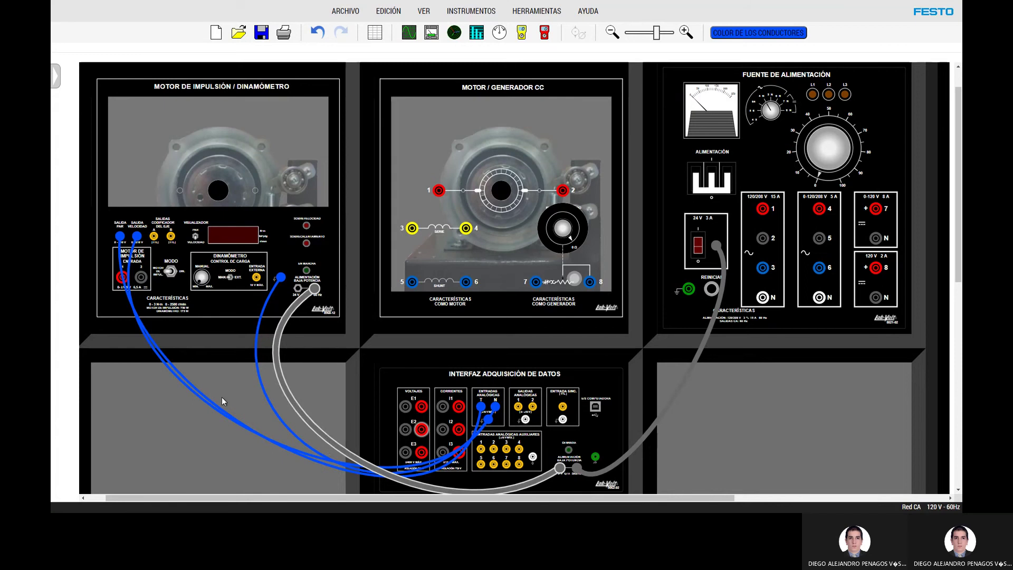
Lower the front panels of the dynamometer and the DC motor/generator to expose their pulleys
right_click(299, 172)
left_click(257, 174)
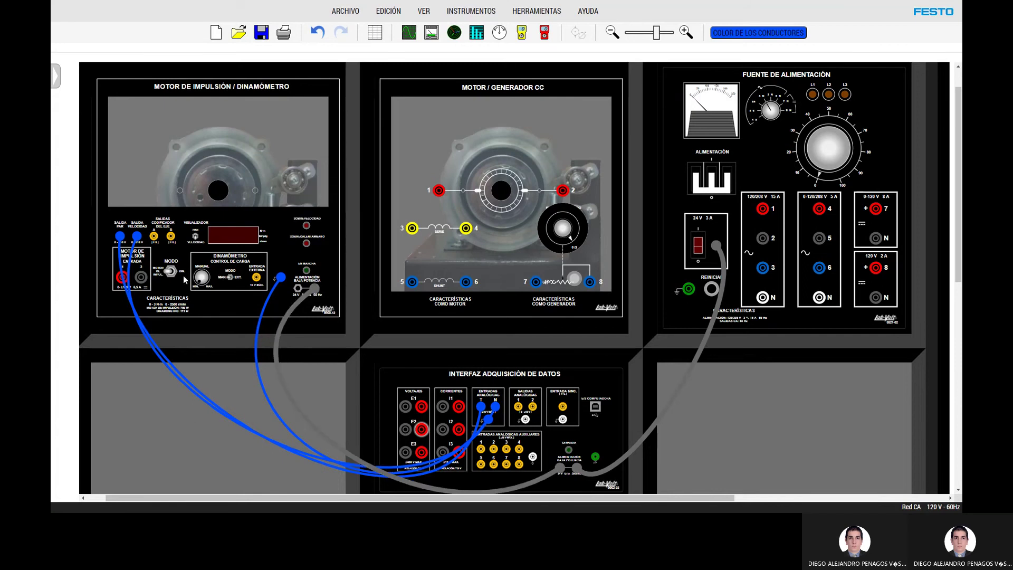
right_click(238, 159)
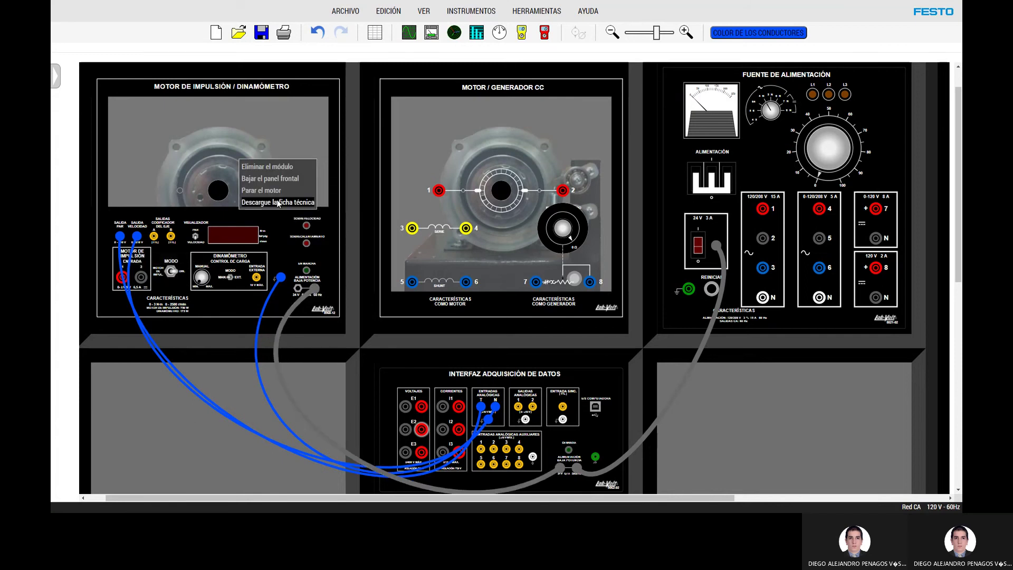
left_click(274, 181)
right_click(464, 148)
left_click(501, 185)
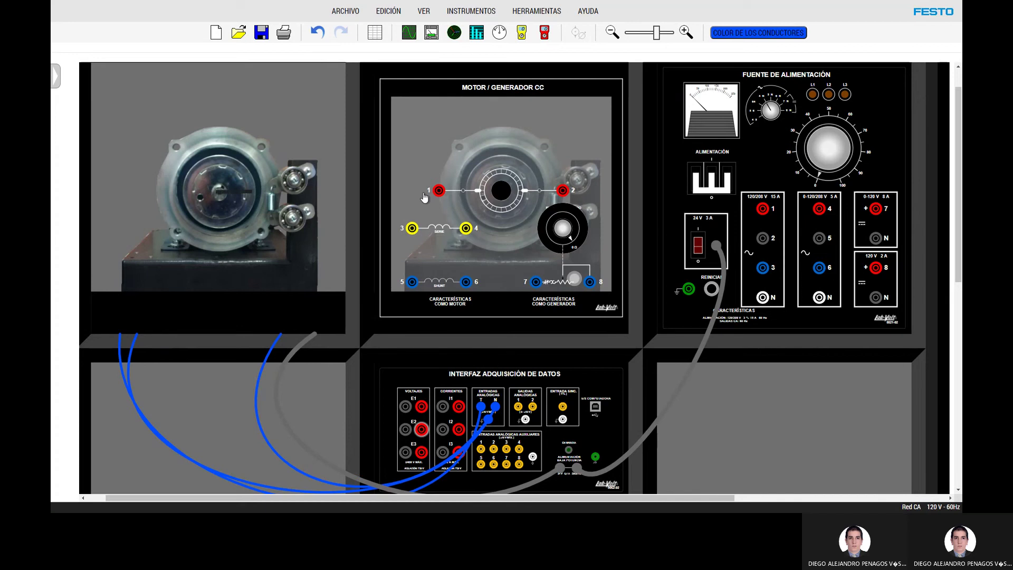
left_click(510, 193)
right_click(470, 148)
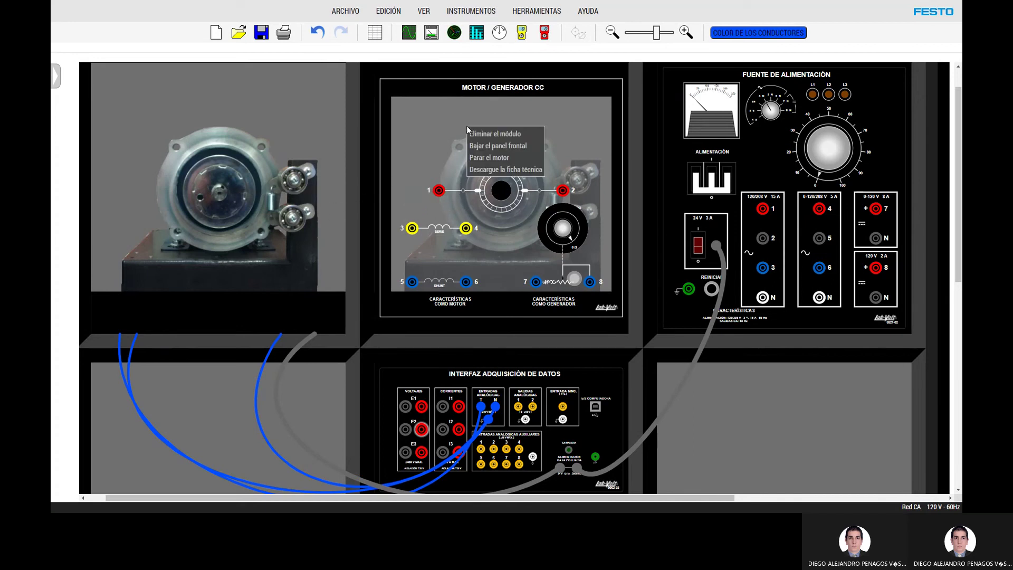
left_click(471, 147)
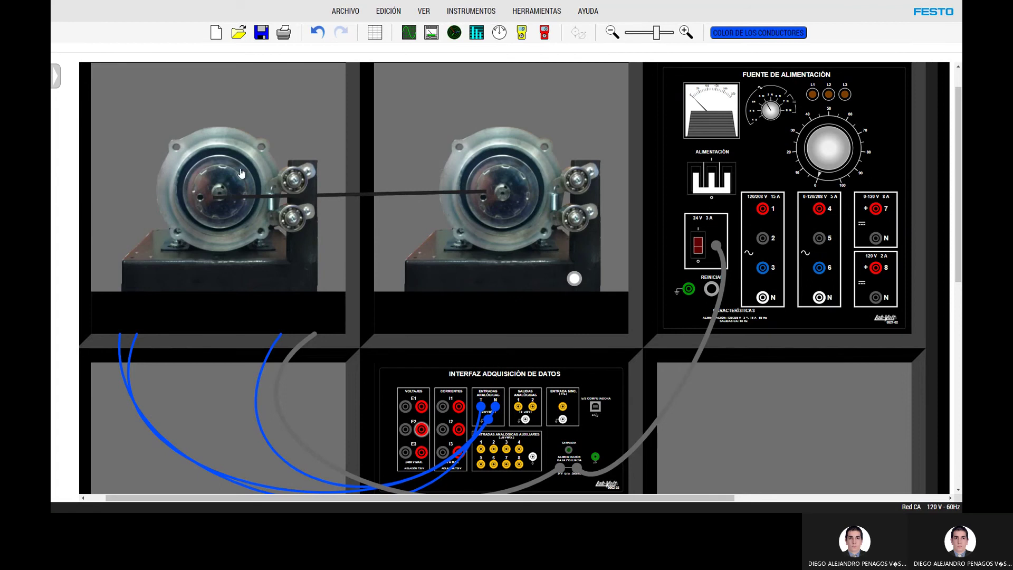
Couple the two machines with the drive belt and raise both front panels again
right_click(289, 132)
left_click(303, 139)
right_click(422, 109)
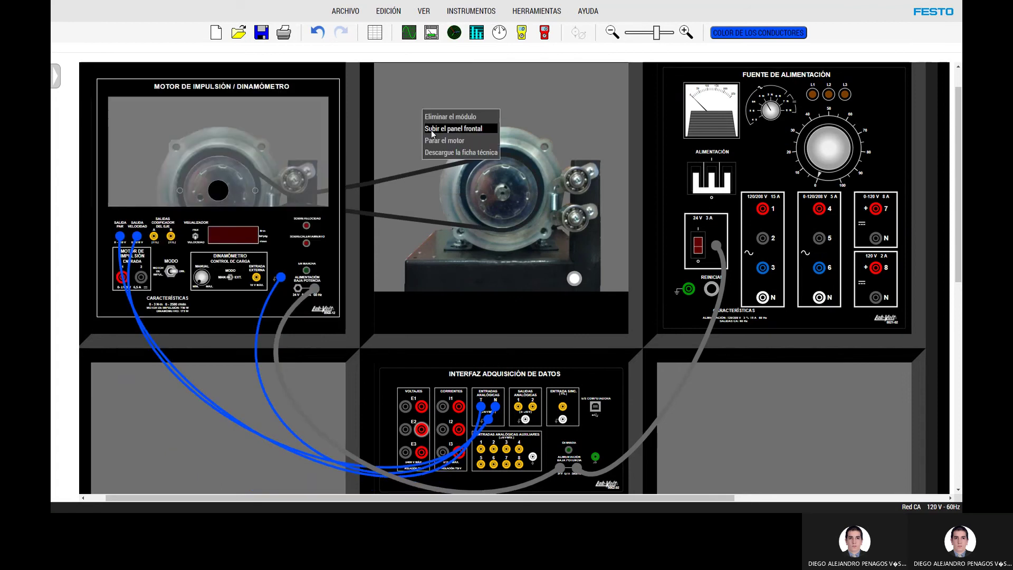
left_click(431, 130)
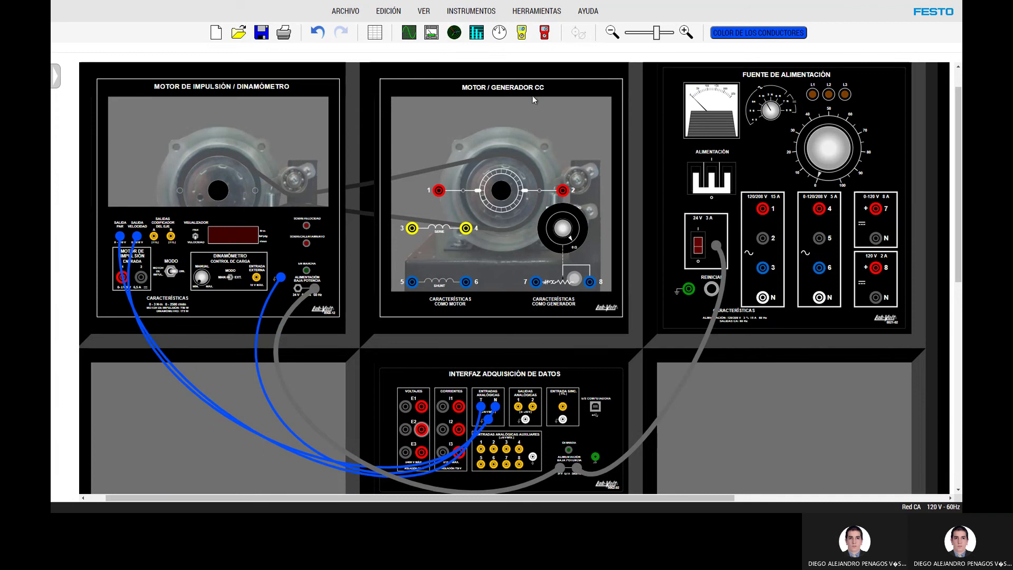
Set the conductor colour to yellow and connect motor armature terminal 1 to series winding terminal 3
left_click(744, 35)
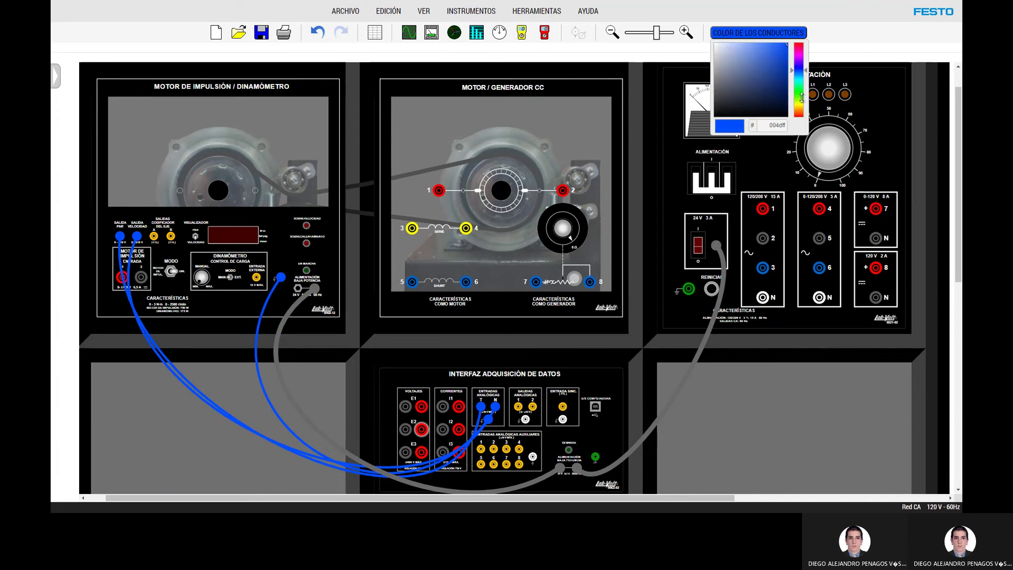
left_click_drag(801, 99, 800, 104)
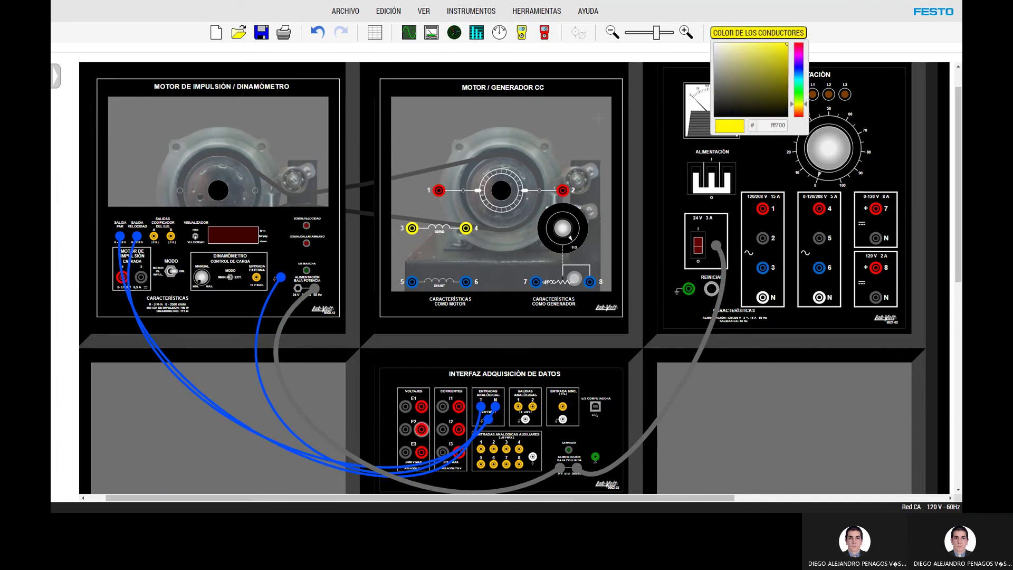
left_click_drag(438, 190, 411, 227)
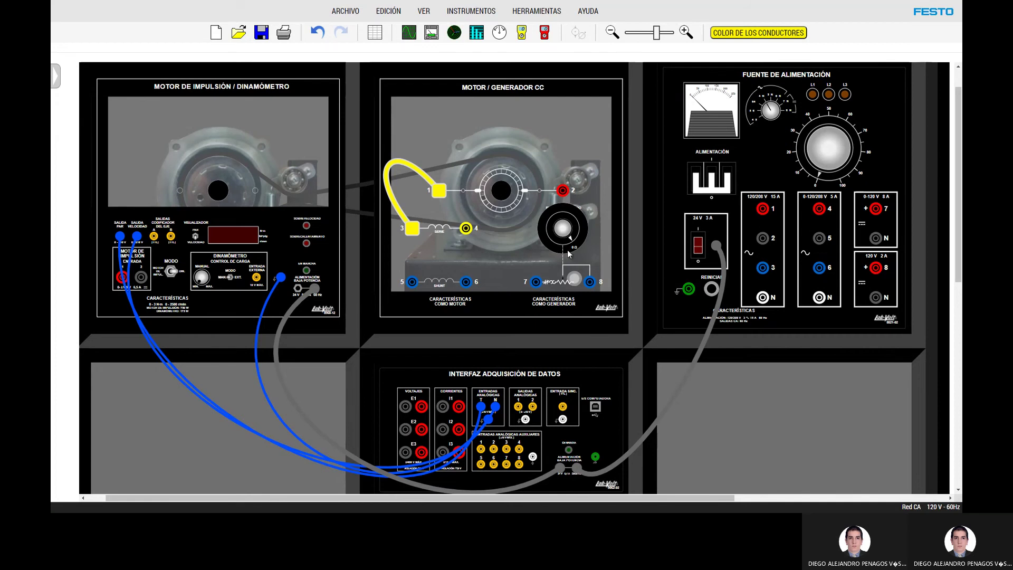
left_click_drag(467, 229, 563, 190)
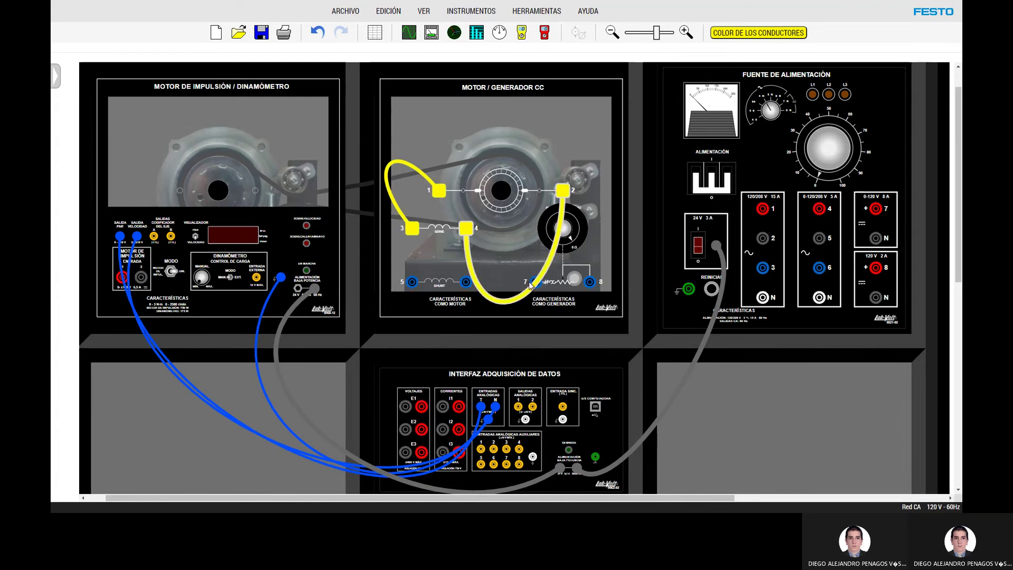
right_click(538, 209)
left_click(553, 215)
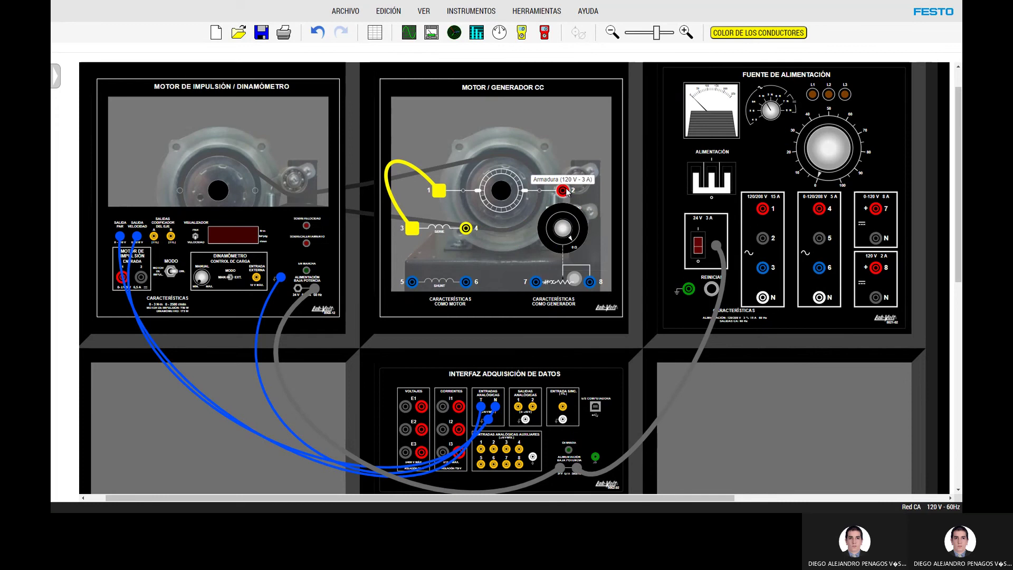
Connect motor terminal 2 to supply terminal 7 and motor terminal 4 to the N terminal of the same 0-120 V DC output
left_click_drag(562, 190, 875, 208)
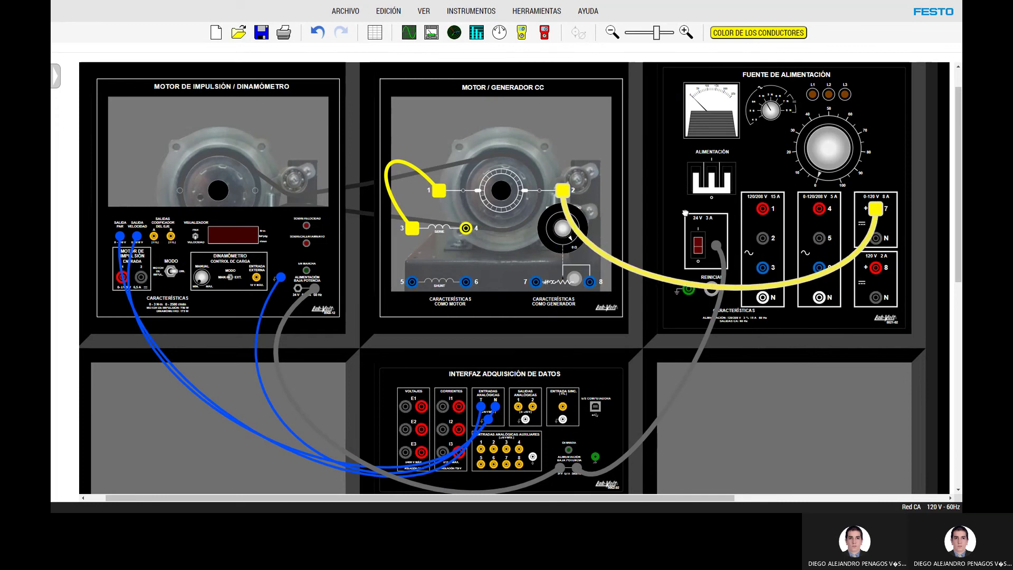
left_click_drag(466, 231, 875, 238)
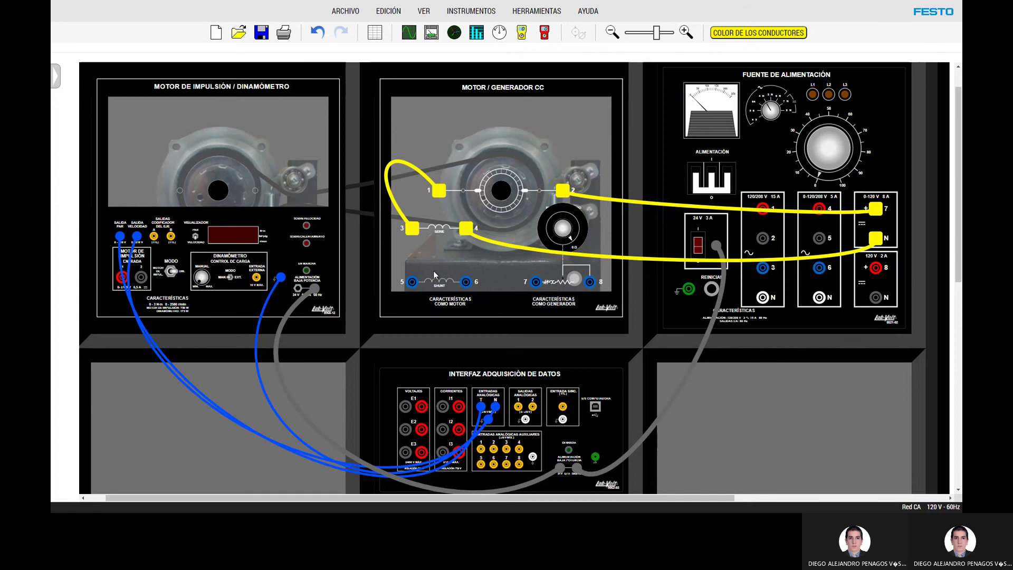
Replace the cable between motor terminals 1 and 3 with green leads from terminal 3 to I1's black jack and terminal 1 to I1's red jack
left_click(718, 34)
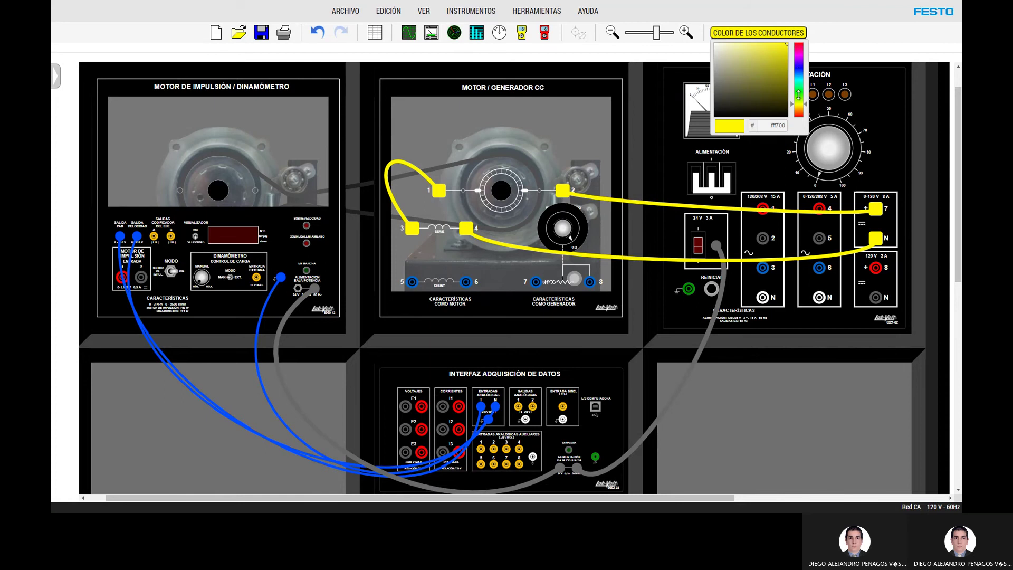
left_click_drag(798, 105, 798, 90)
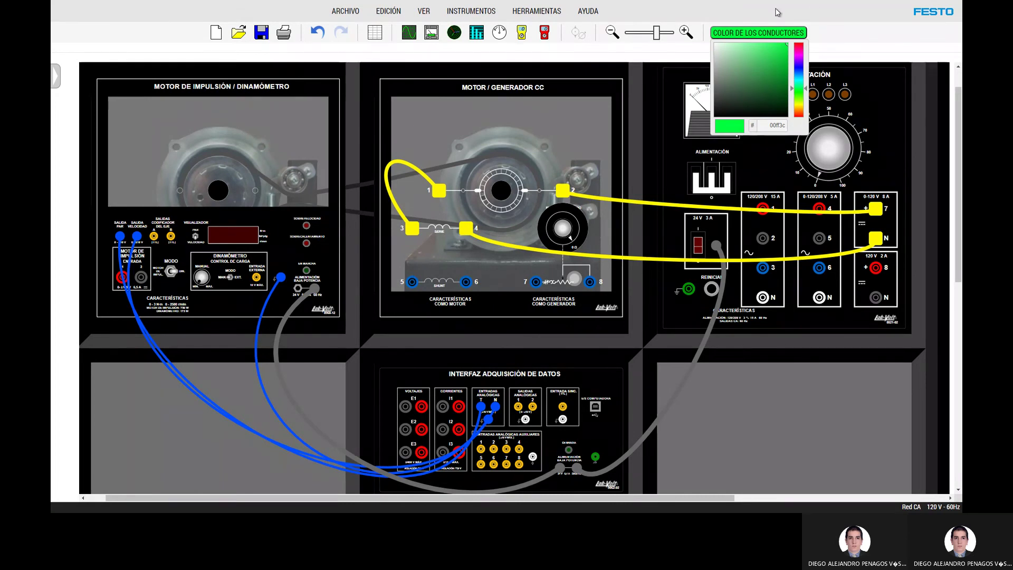
left_click(429, 130)
right_click(412, 168)
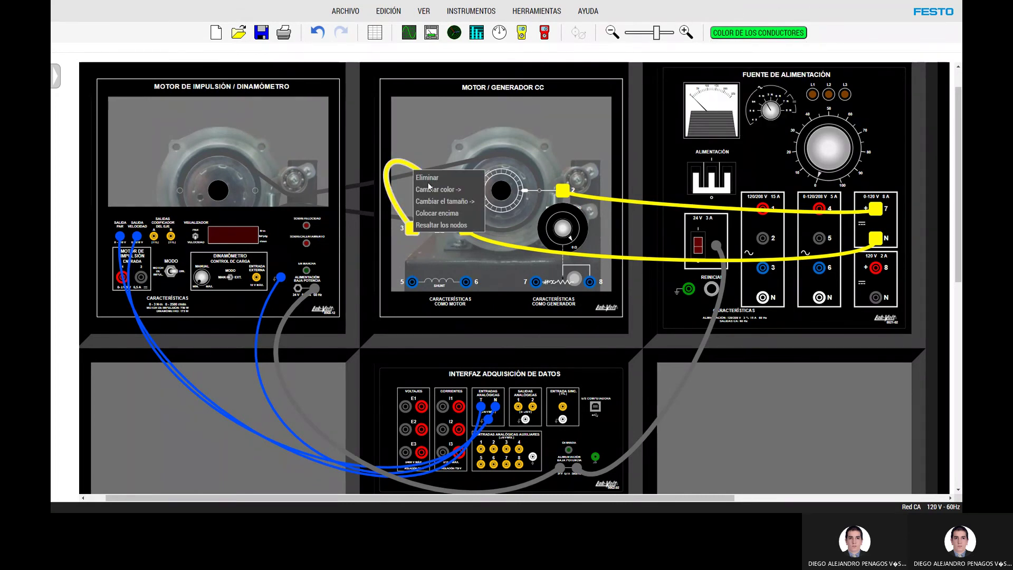
left_click(400, 248)
right_click(416, 171)
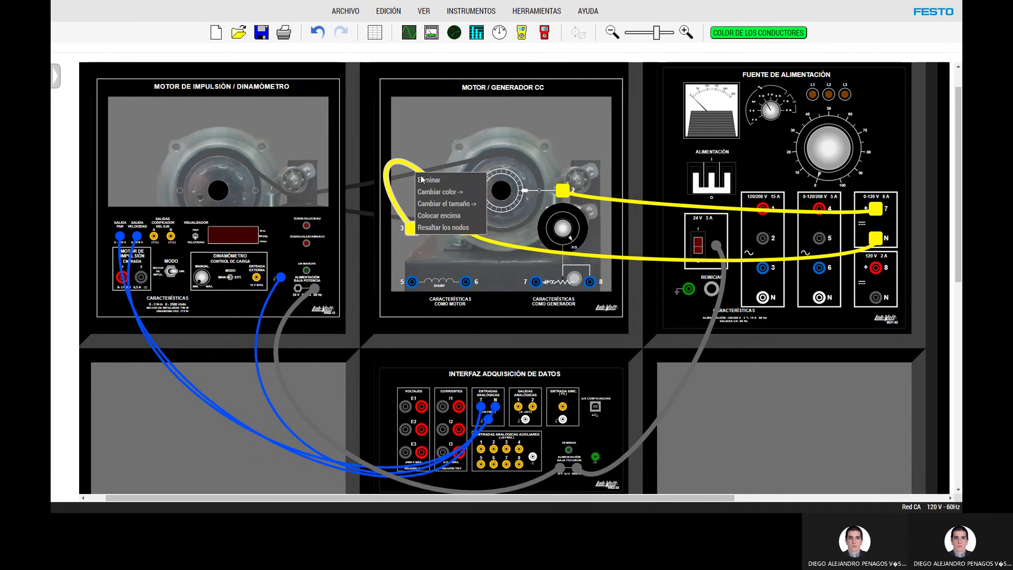
left_click(422, 176)
left_click_drag(412, 227, 443, 406)
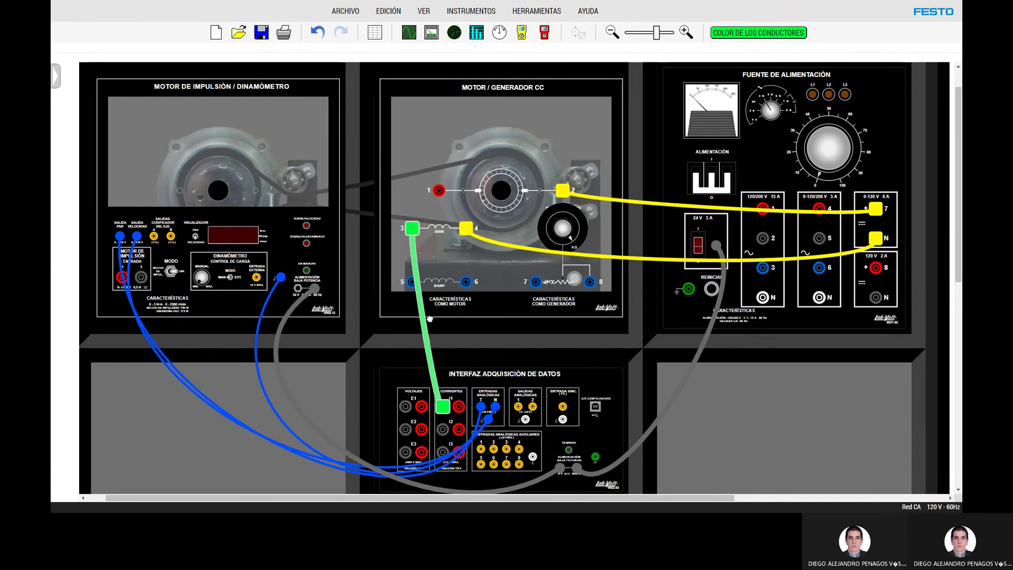
left_click_drag(439, 191, 458, 406)
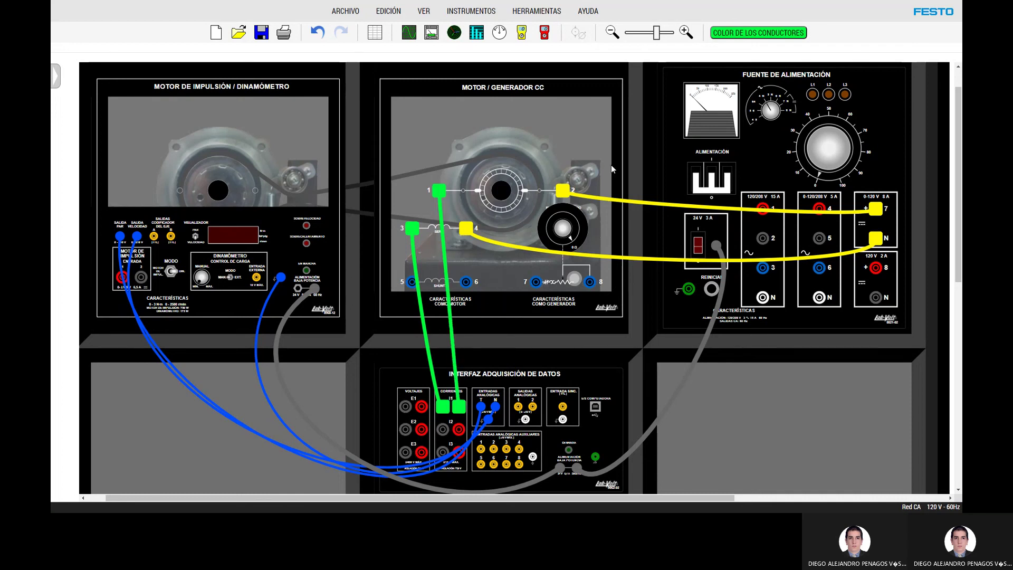
Set the conductor colour to turquoise (00ffe1) and connect E1's black jack to supply terminal 7 and its red jack to N
left_click(748, 32)
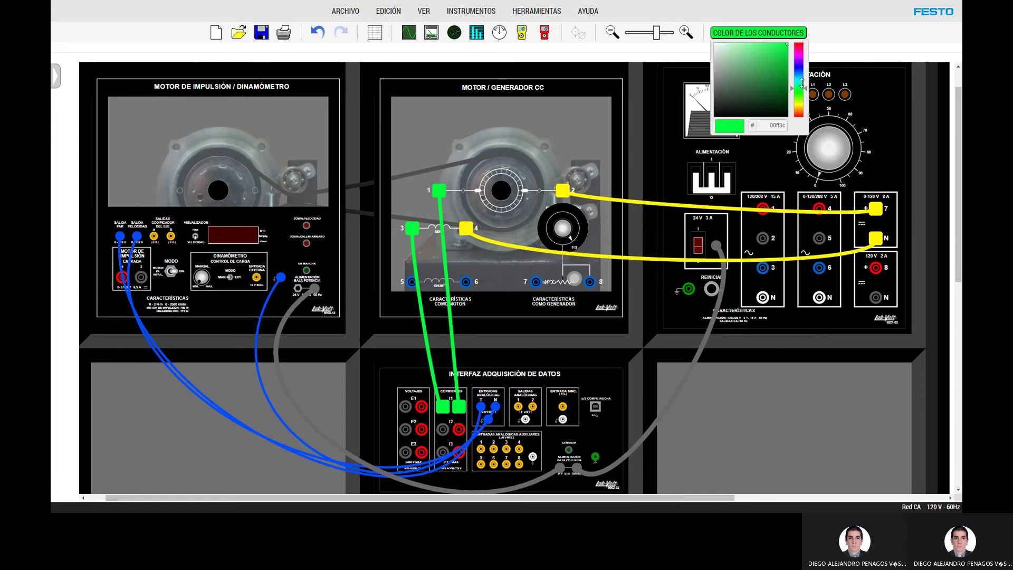
left_click(801, 83)
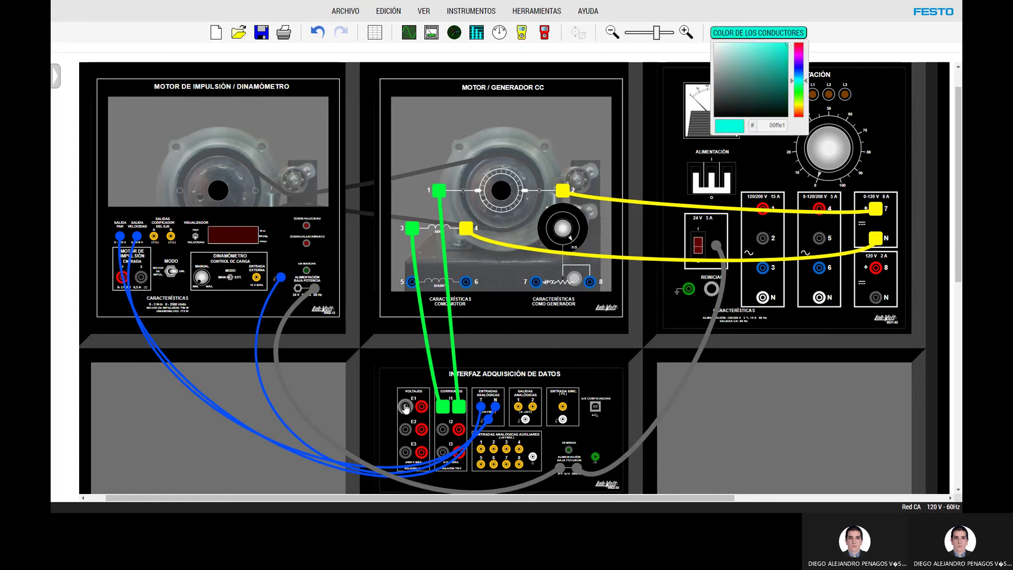
left_click_drag(405, 407, 884, 213)
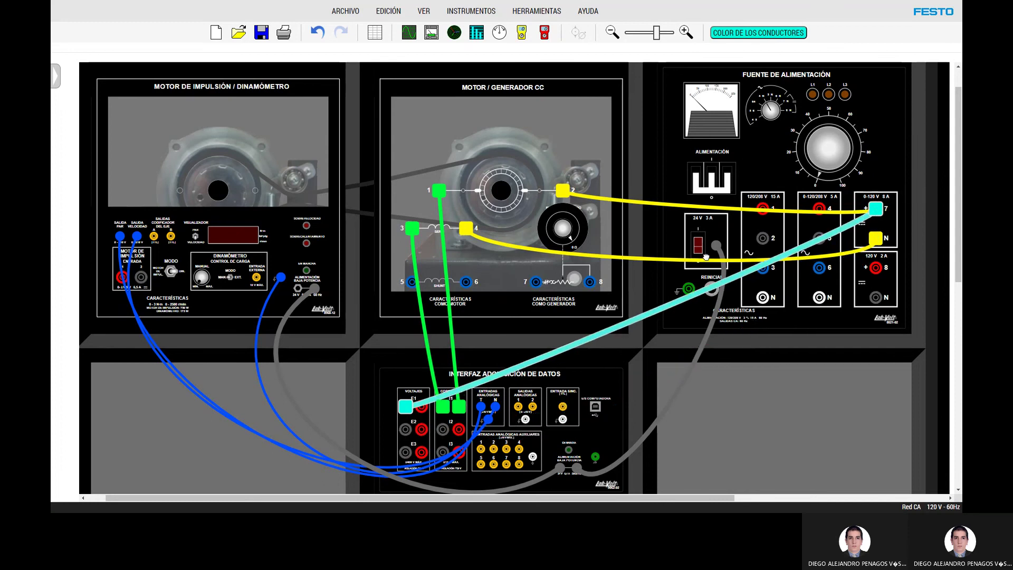
left_click_drag(422, 410, 876, 240)
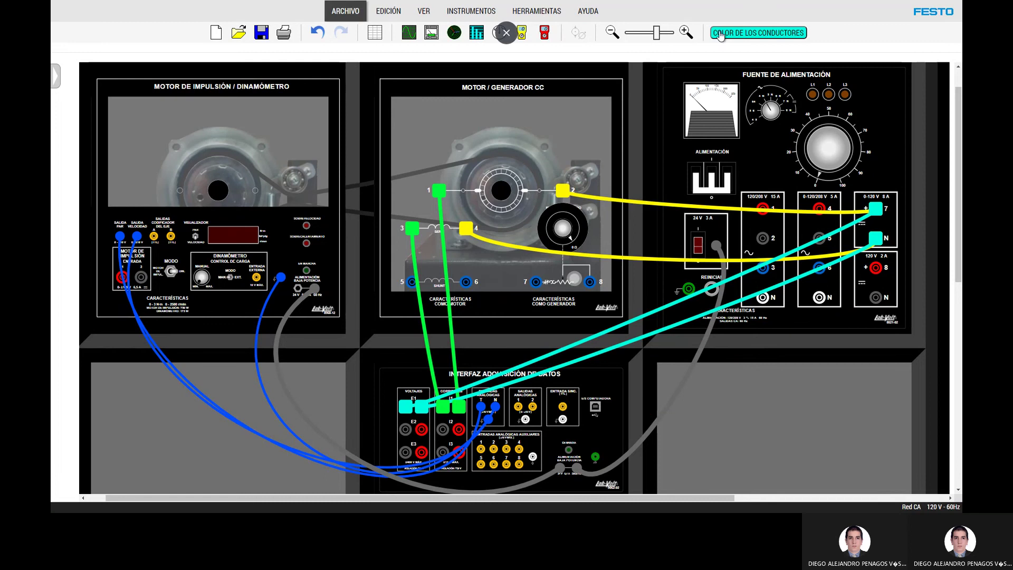
Leave full-screen mode, open the metering window with a two-column layout, and place it beside the test bench
left_click(507, 33)
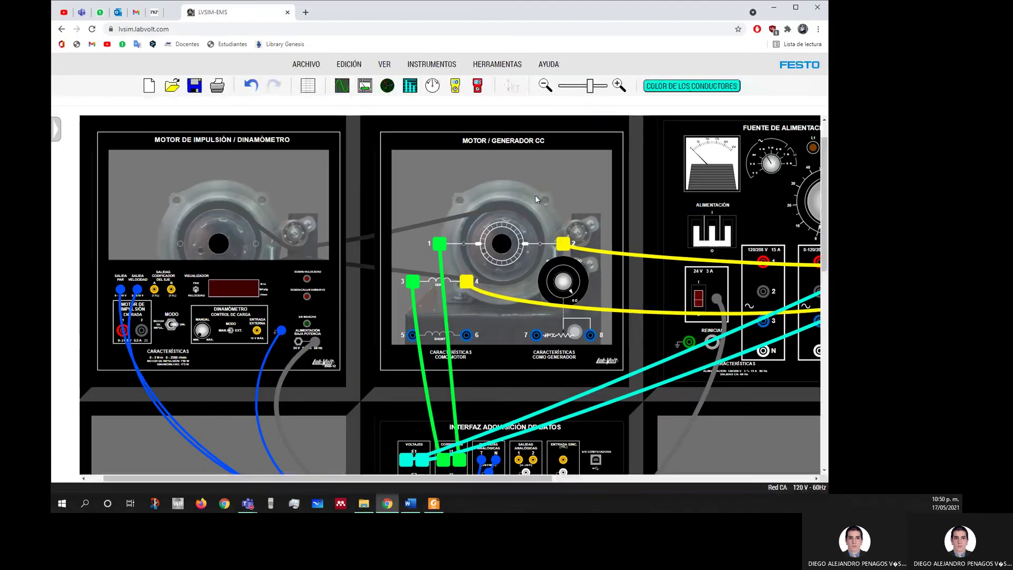
left_click_drag(595, 89, 583, 91)
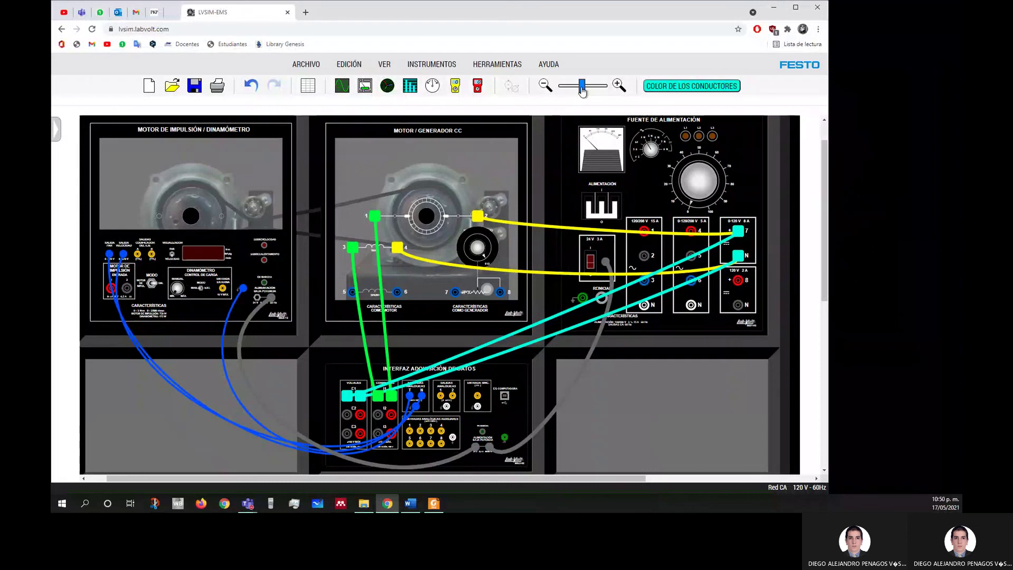
left_click(365, 86)
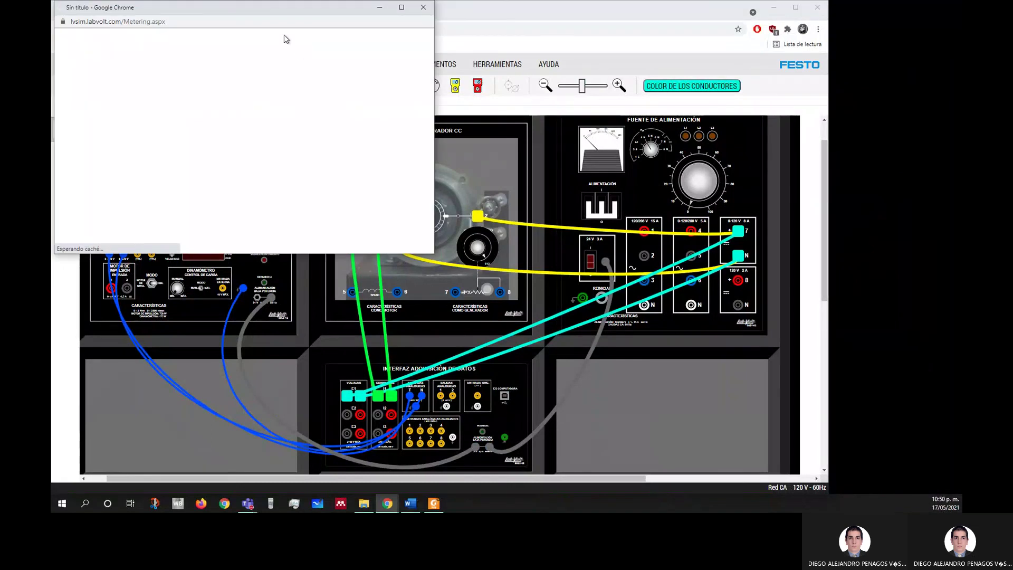
left_click_drag(100, 8, 531, 101)
left_click(531, 131)
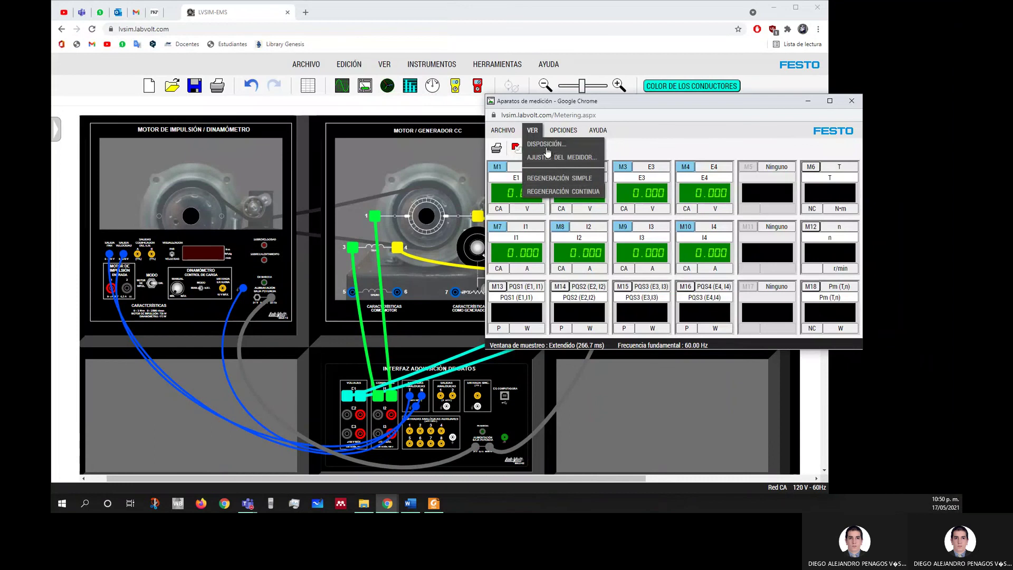
left_click(551, 157)
left_click(721, 231)
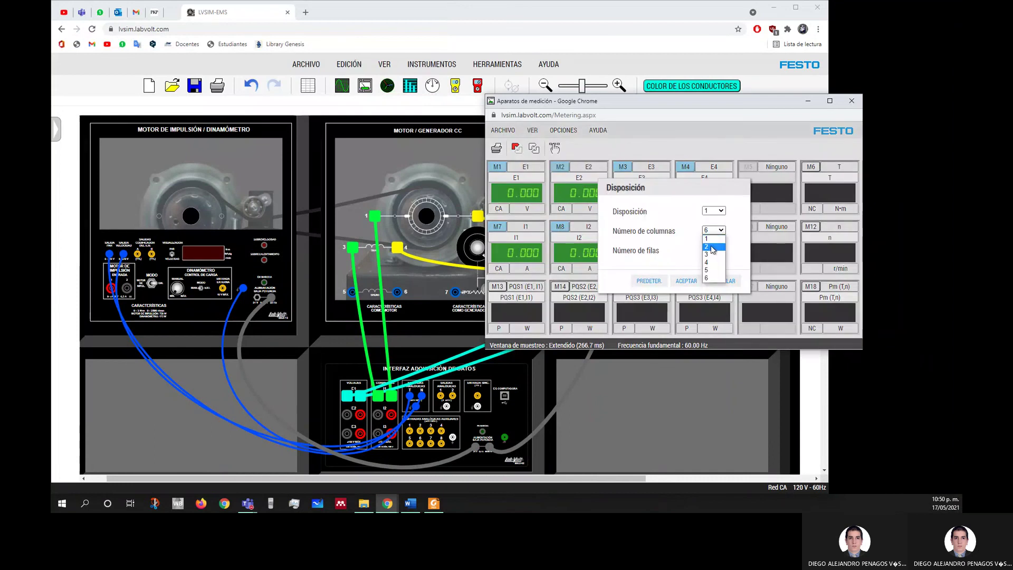
left_click(712, 246)
left_click(685, 280)
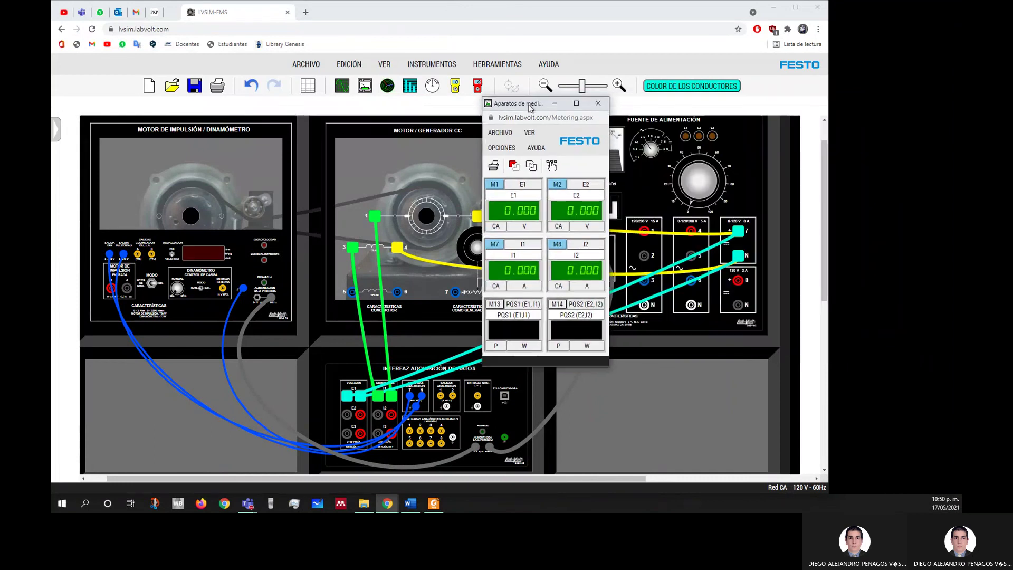
left_click_drag(532, 100, 880, 102)
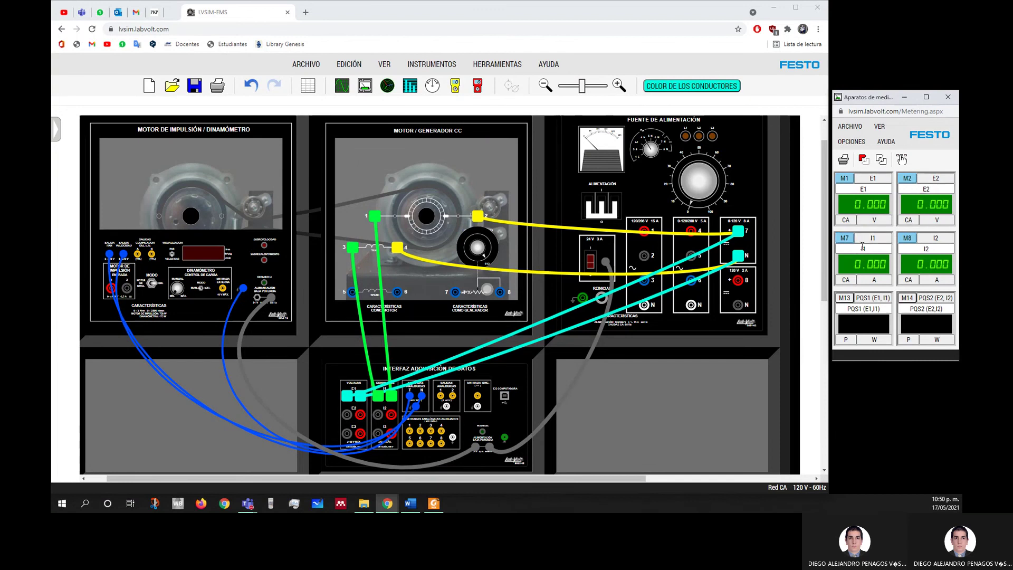
Configure meter M2 to measure current I1 and keep the metering window beside the bench
left_click(935, 178)
left_click(699, 219)
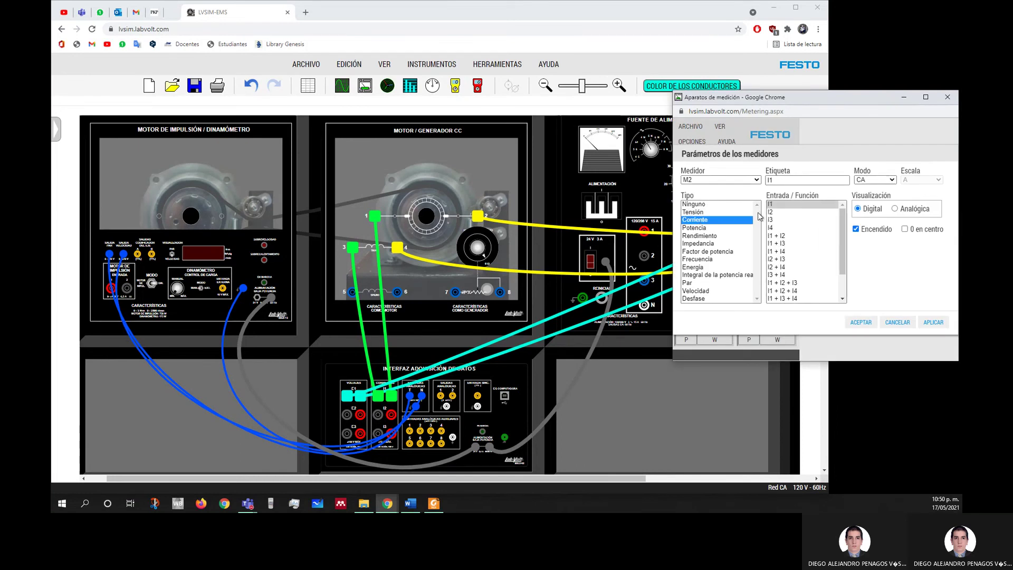
left_click(861, 323)
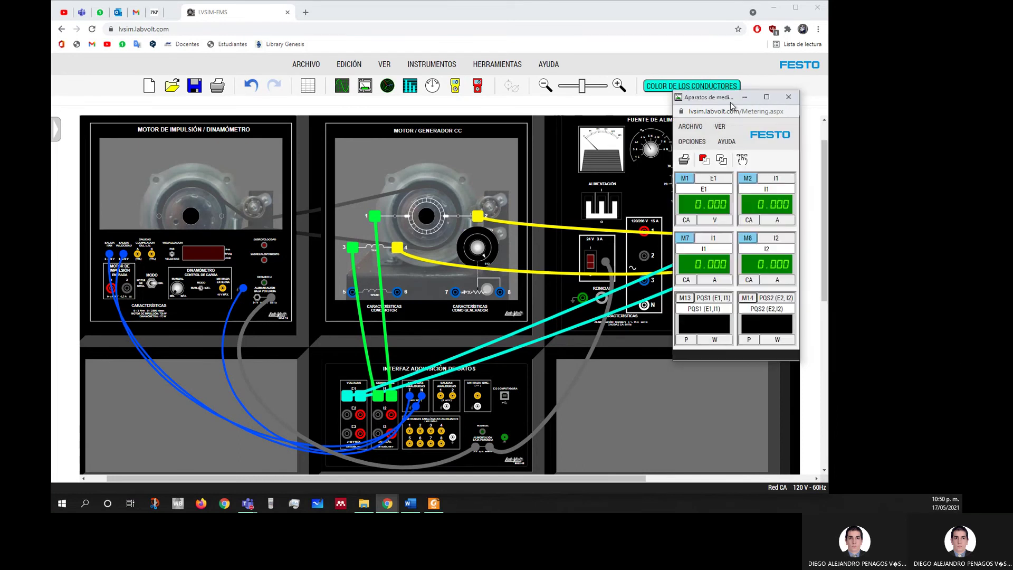
left_click_drag(725, 104, 883, 112)
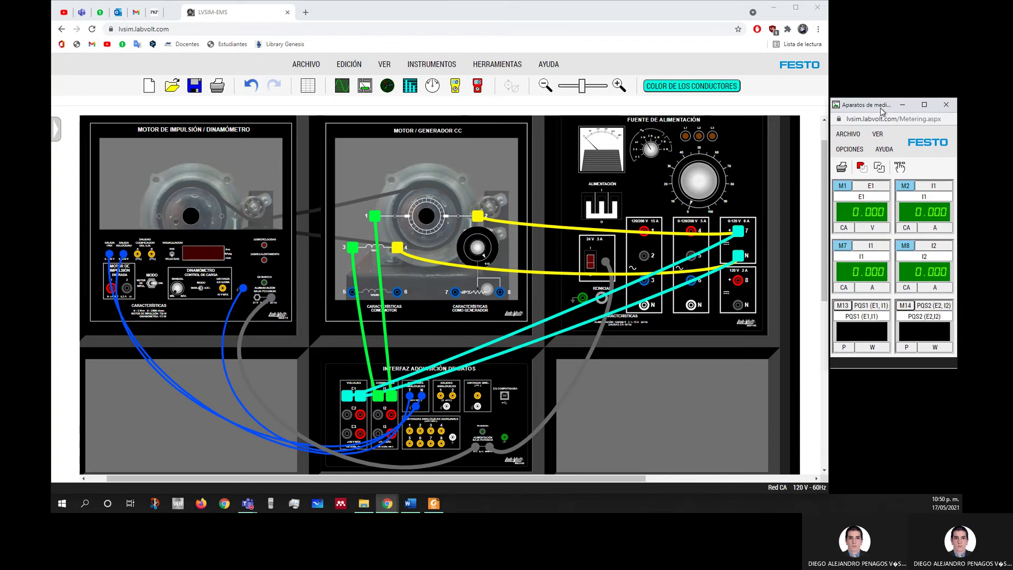
Configure meter M7 for torque T and meter M8 for speed n, keeping the metering window beside the bench
double_click(860, 253)
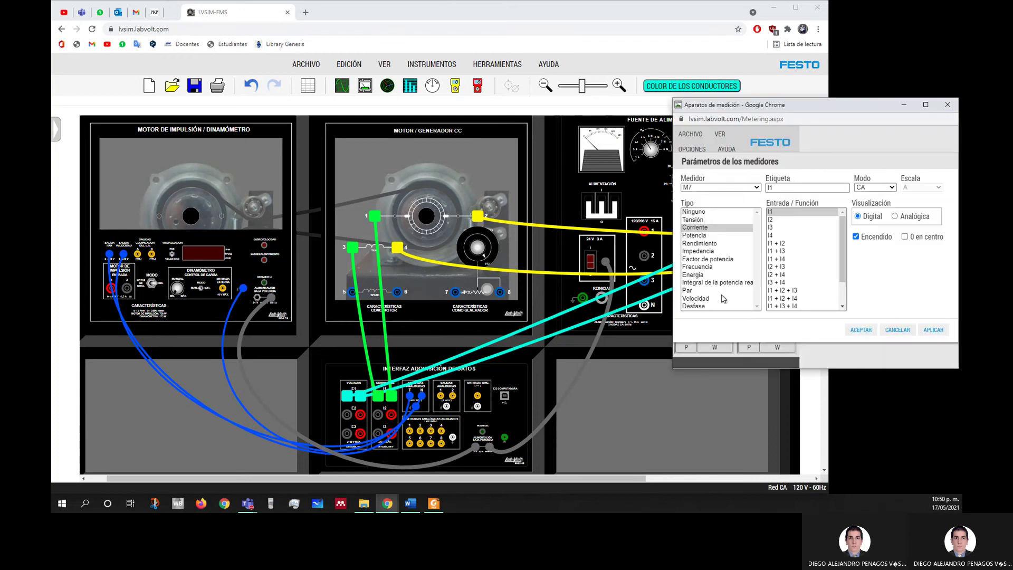
left_click(722, 291)
left_click(861, 330)
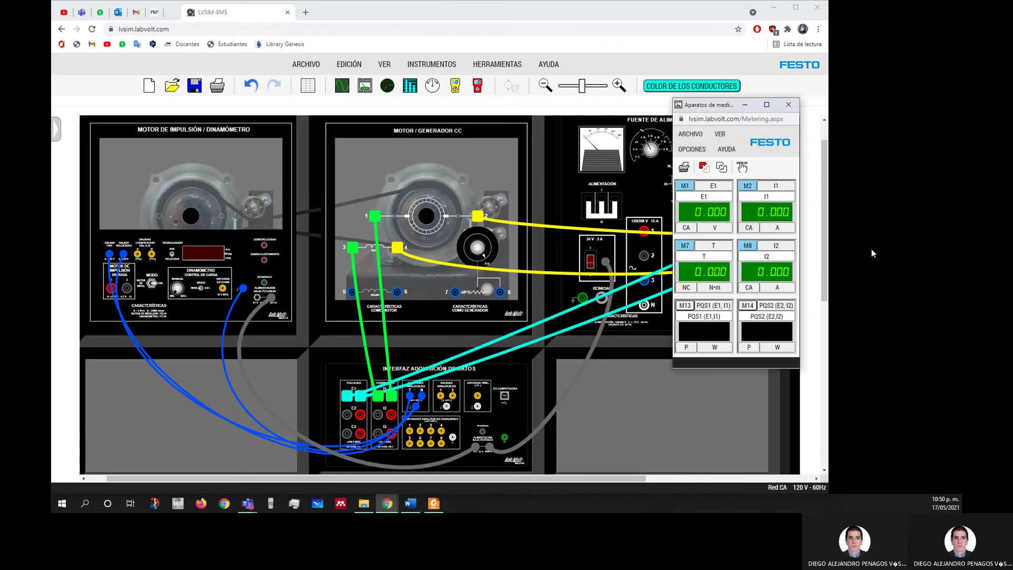
double_click(770, 252)
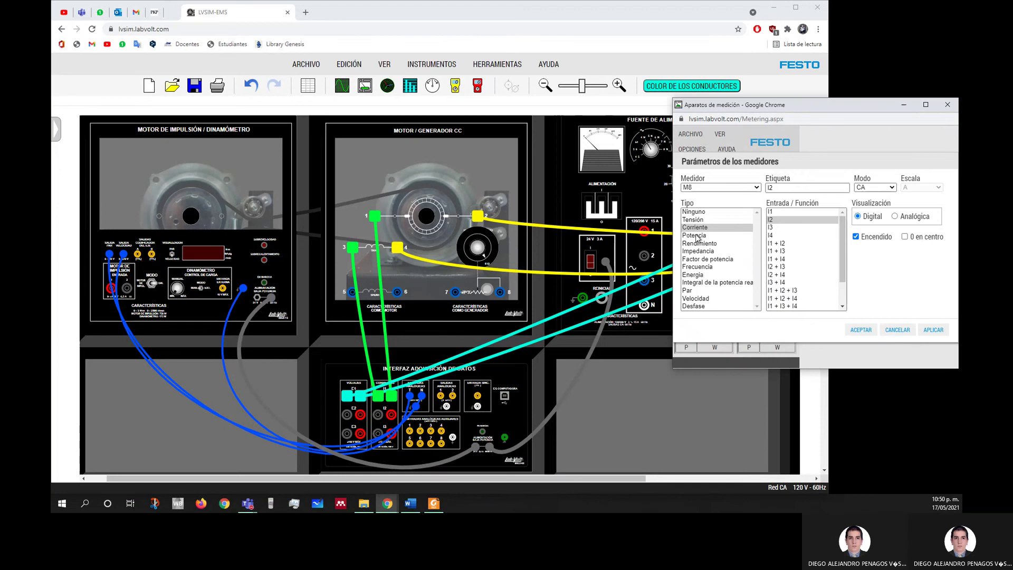
left_click(695, 298)
left_click(783, 219)
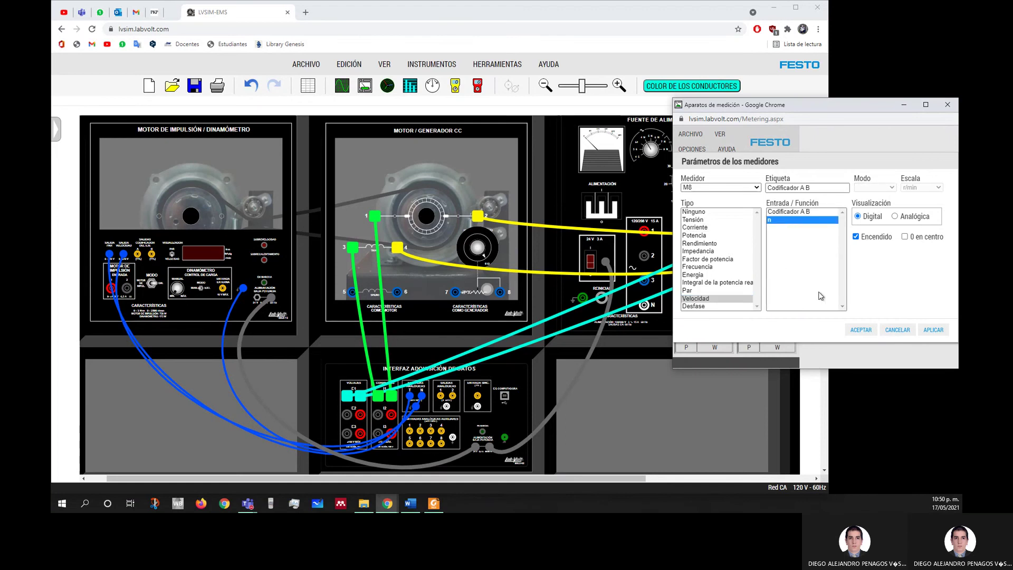
left_click(860, 330)
left_click_drag(718, 110, 879, 113)
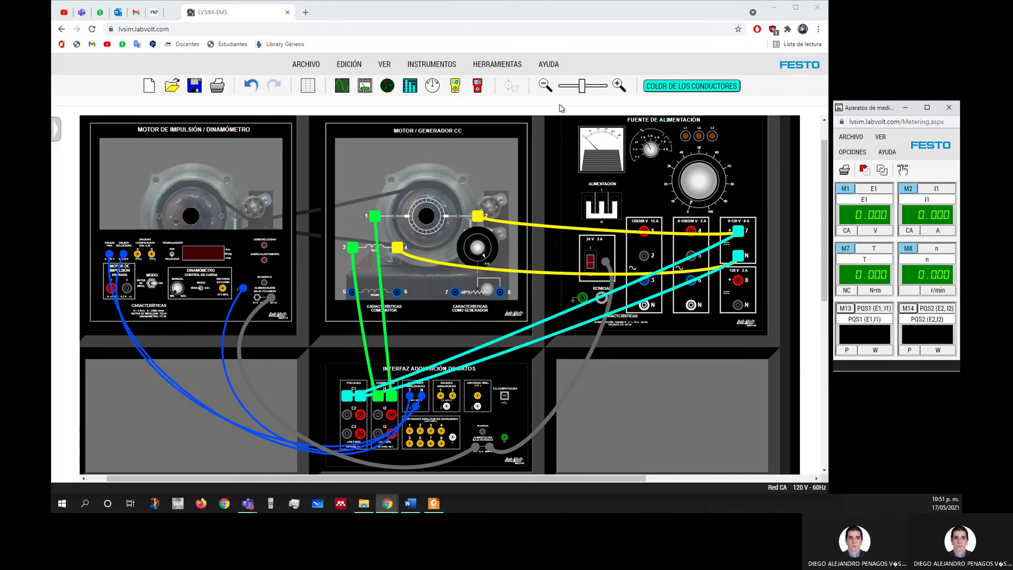
Power up the 24 V and main supplies with the output at about 46 V and start continuous meter refreshing
left_click(606, 208)
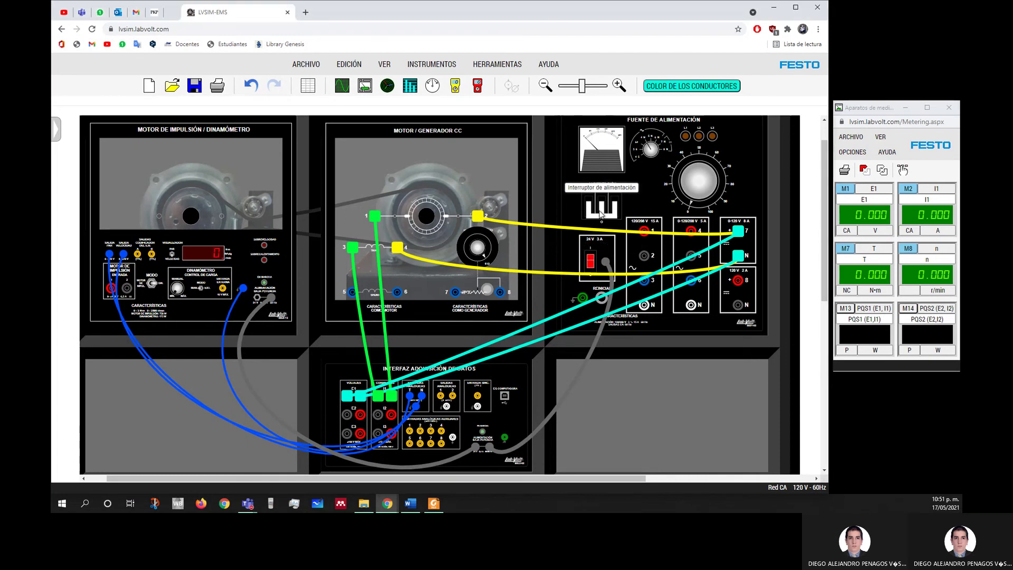
left_click_drag(694, 211, 680, 176)
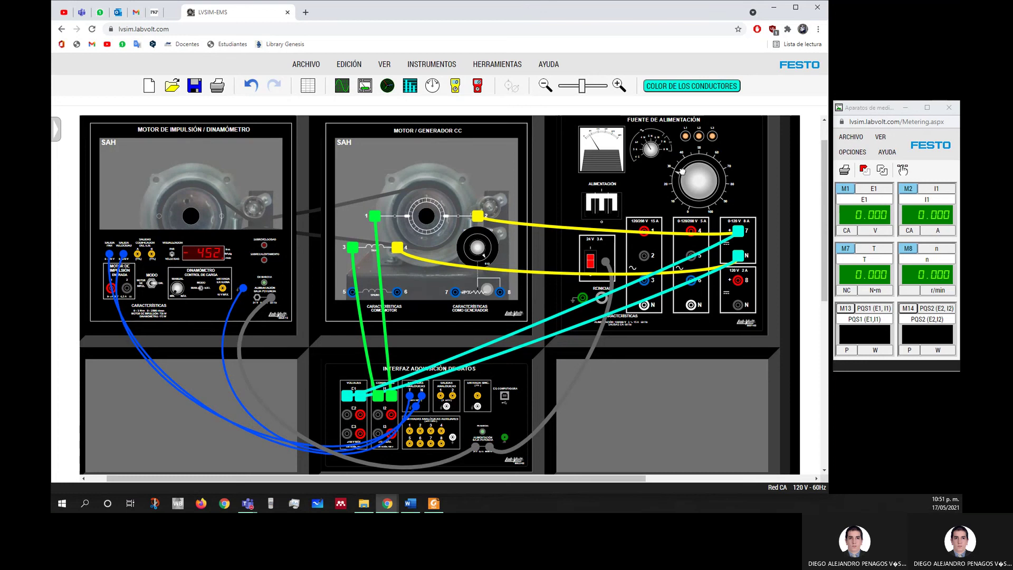
left_click(882, 170)
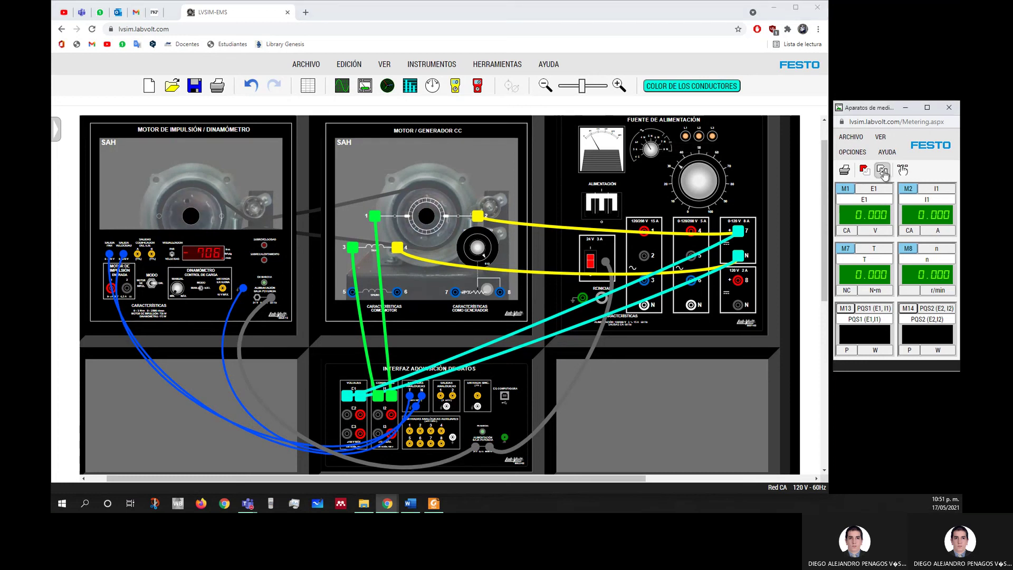
left_click(882, 170)
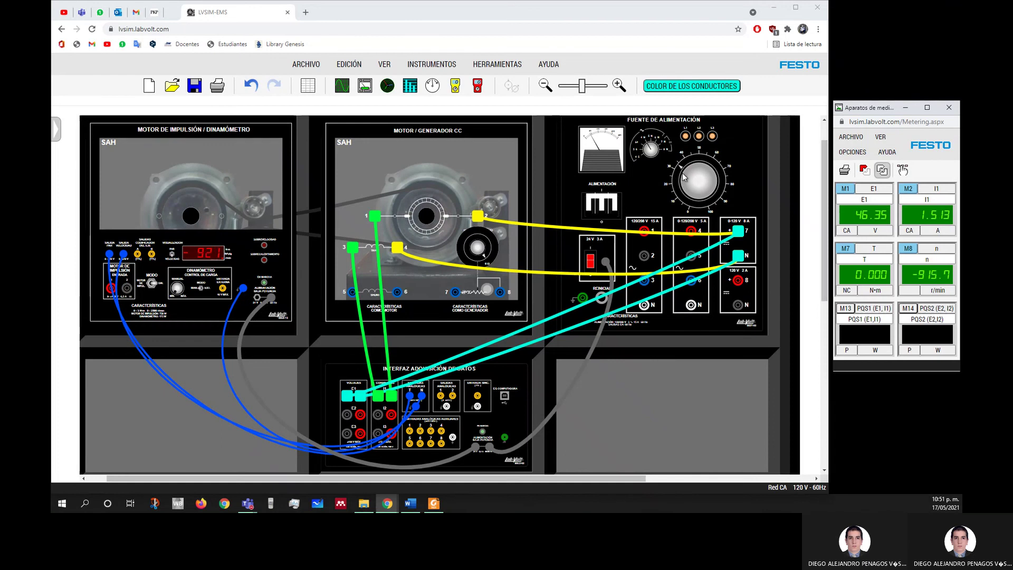
Raise the supply voltage to about 143 V and adjust the dynamometer's manual load until the motor runs at about 2500 r/min
left_click_drag(684, 177, 724, 218)
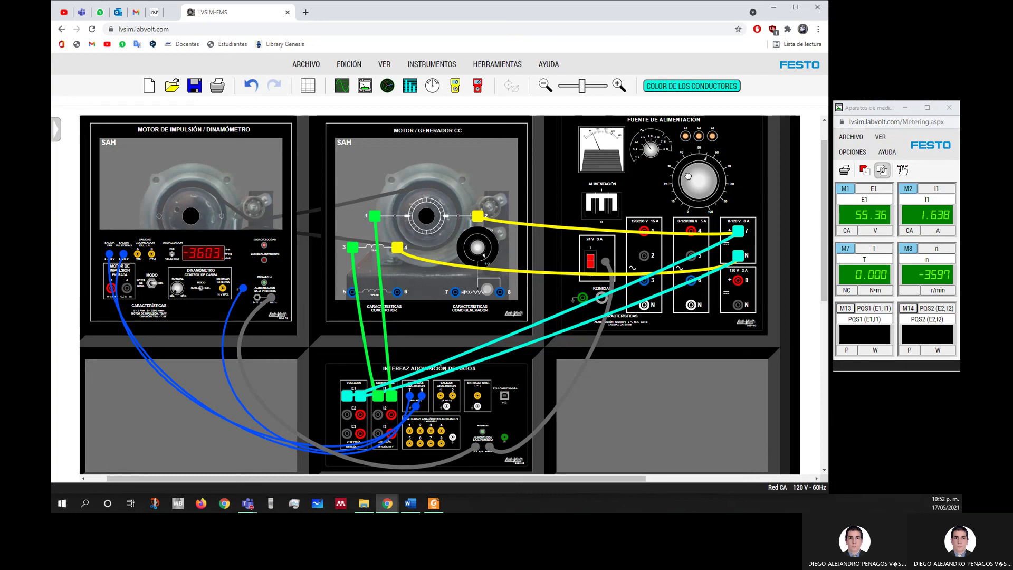
left_click_drag(688, 176, 723, 176)
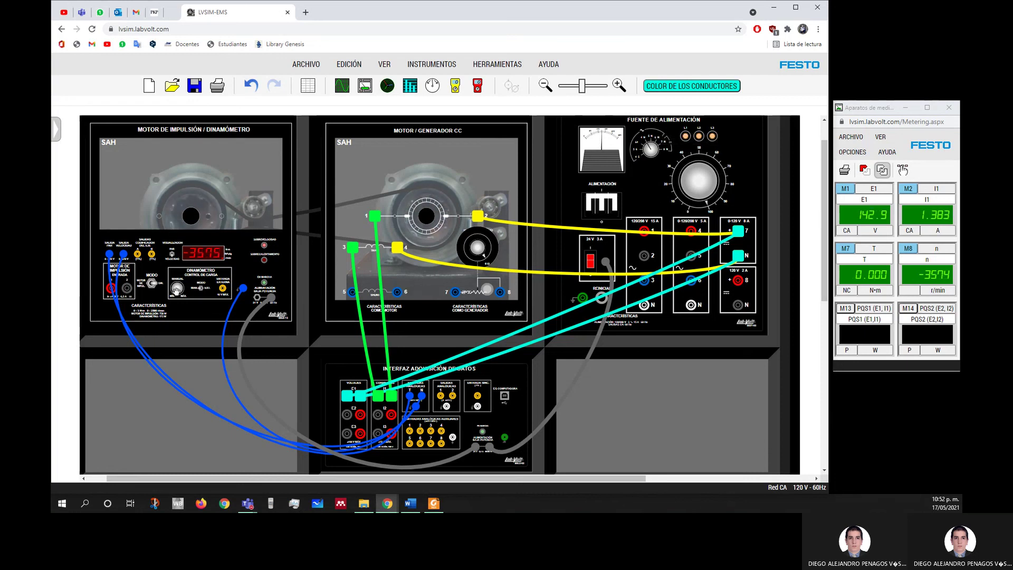
mouse_move(177, 290)
left_mouse_down()
mouse_move(186, 276)
mouse_move(195, 288)
mouse_move(180, 302)
left_mouse_up()
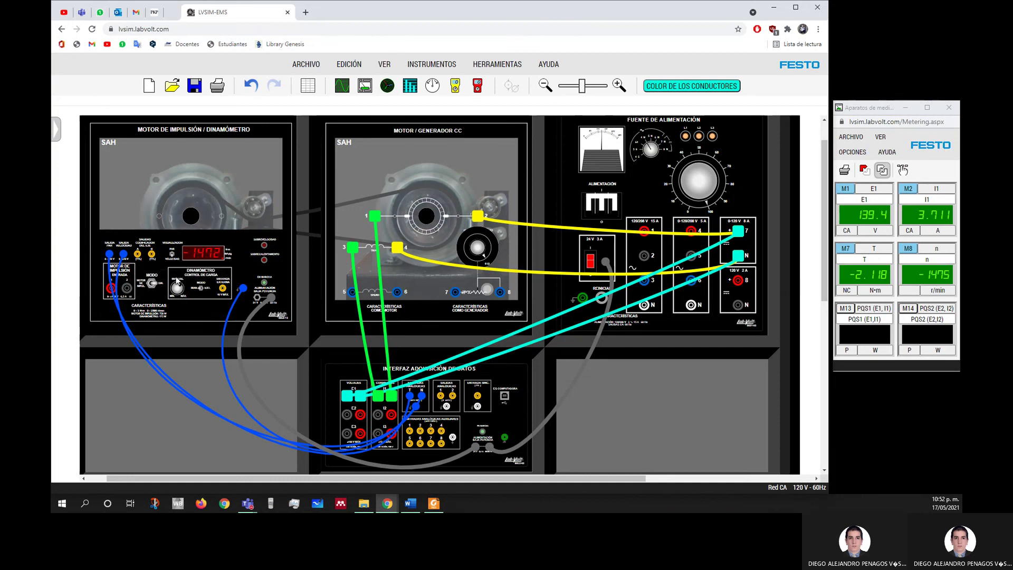
left_click_drag(177, 281, 171, 283)
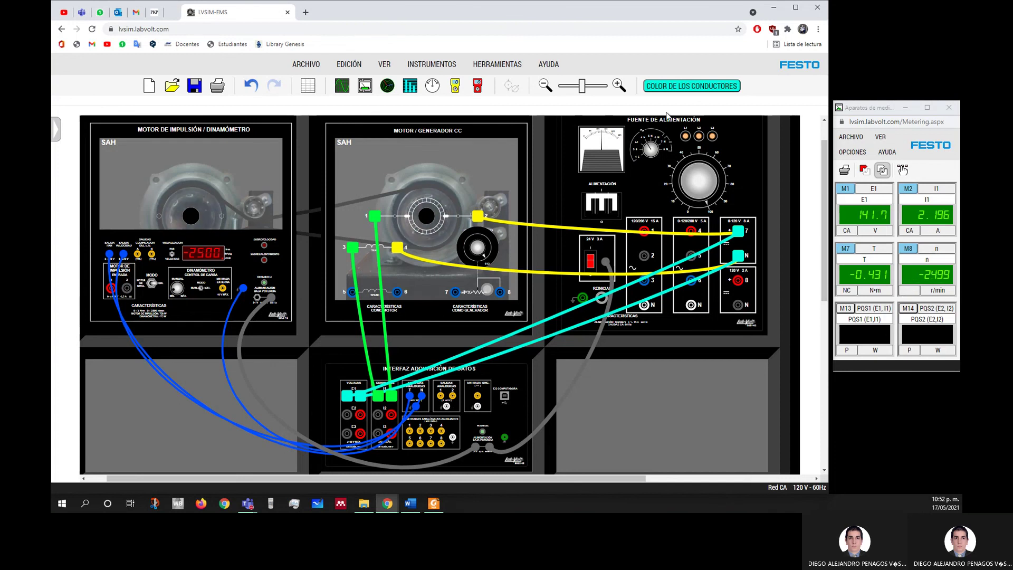
Switch off both supplies and swap the yellow leads so motor terminal 2 goes to N and terminal 4 to supply terminal 7
left_click(602, 203)
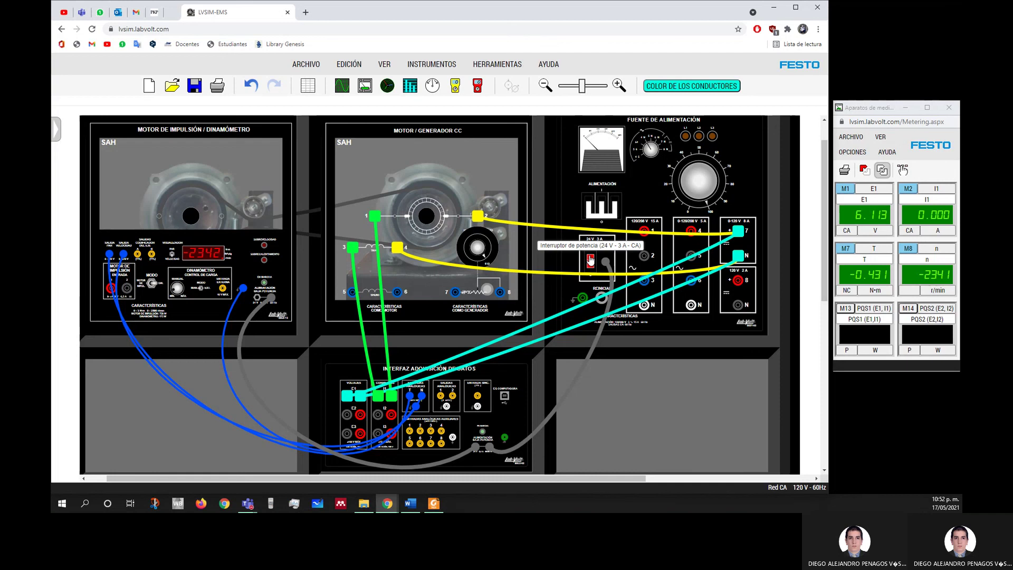
left_click_drag(477, 215, 456, 291)
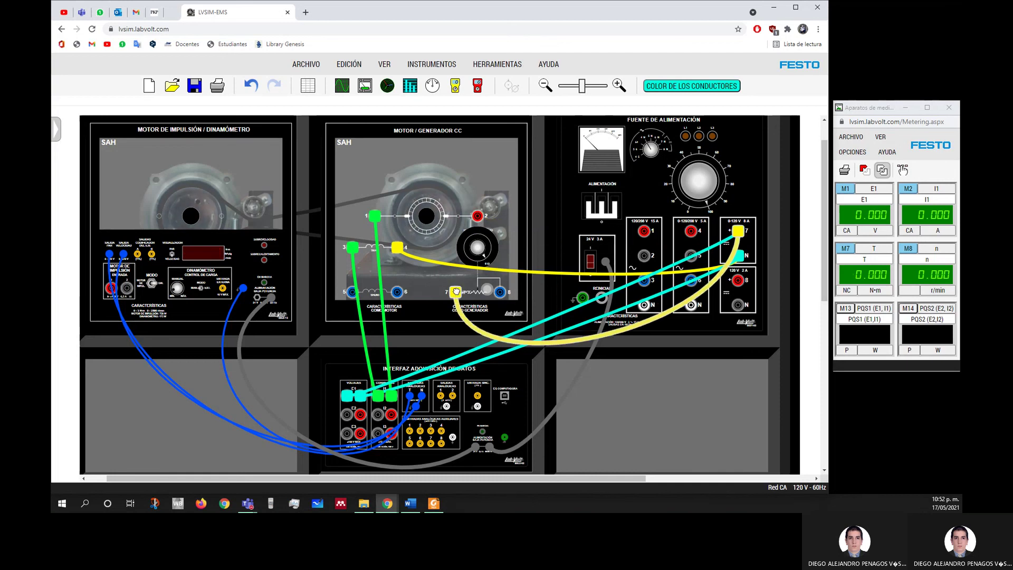
left_click_drag(397, 247, 478, 215)
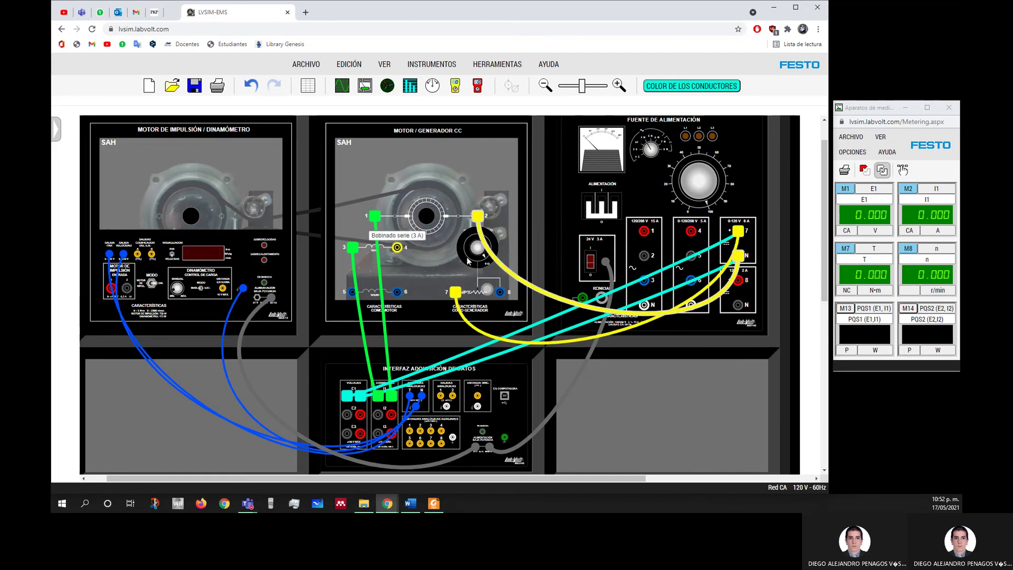
left_click_drag(455, 292, 397, 247)
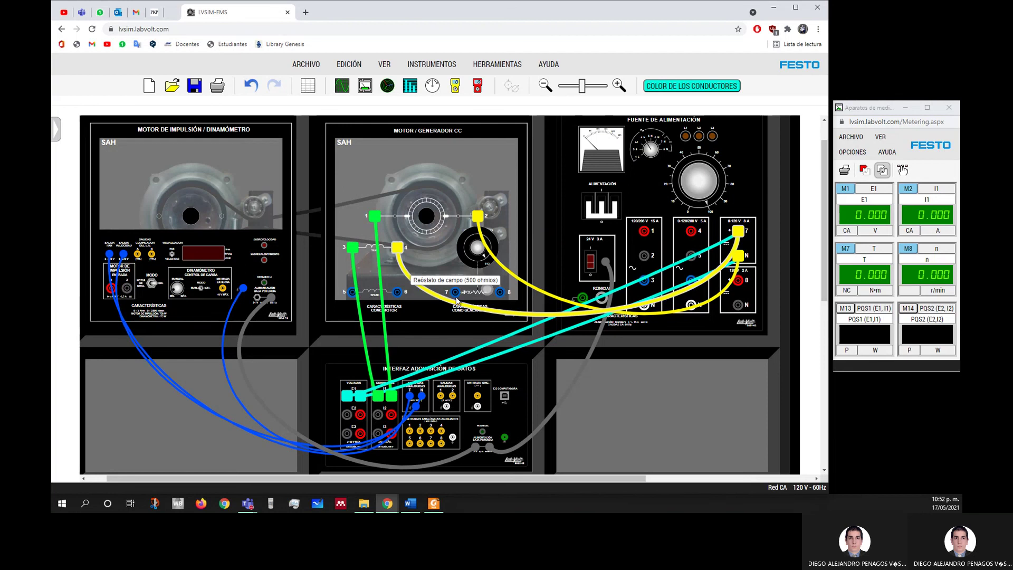
Run the rewired motor with the supply voltage raised to about 142 V and shut down the main and 24 V supplies
left_click(588, 260)
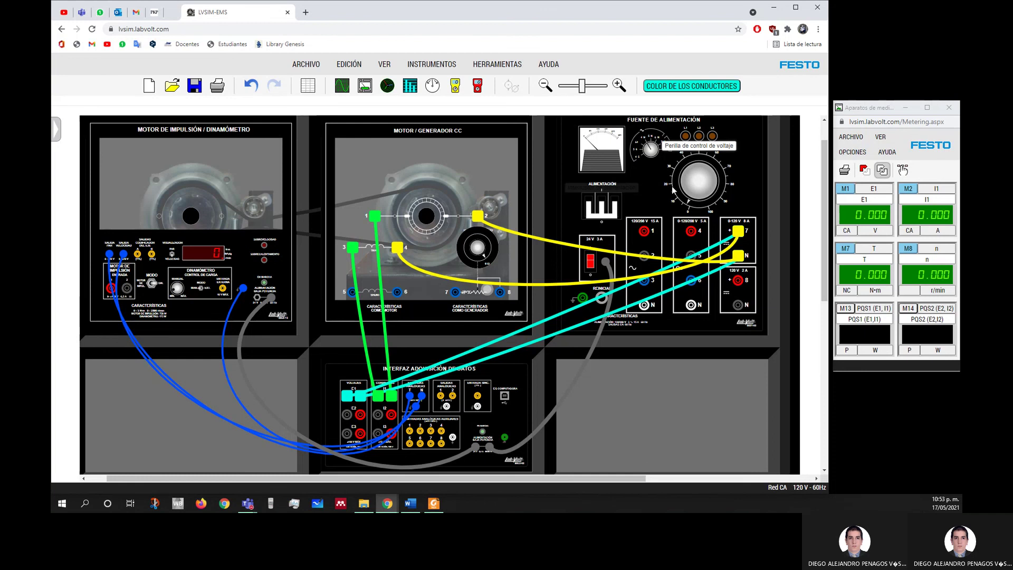
left_click(597, 210)
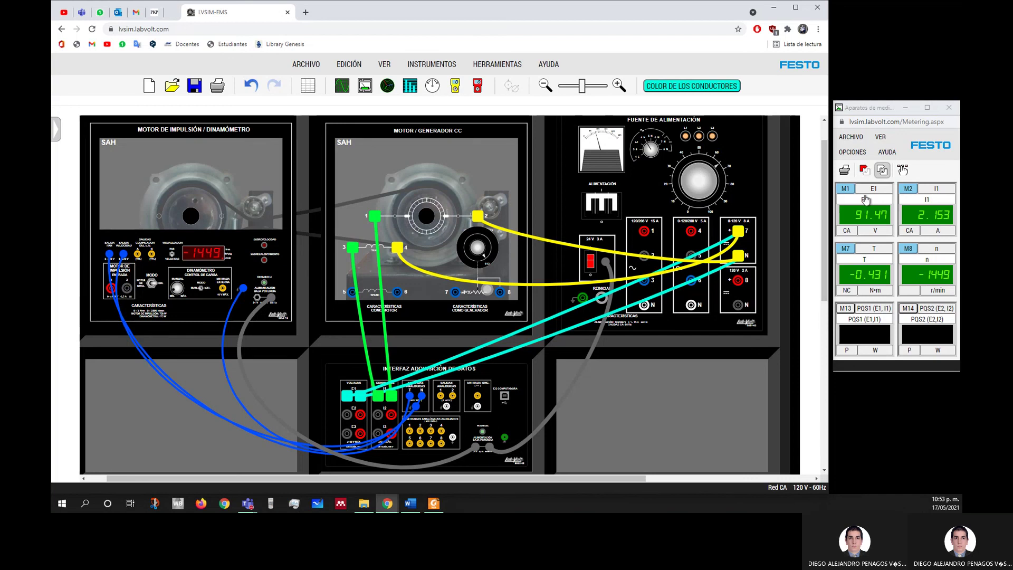
left_click_drag(657, 173, 692, 215)
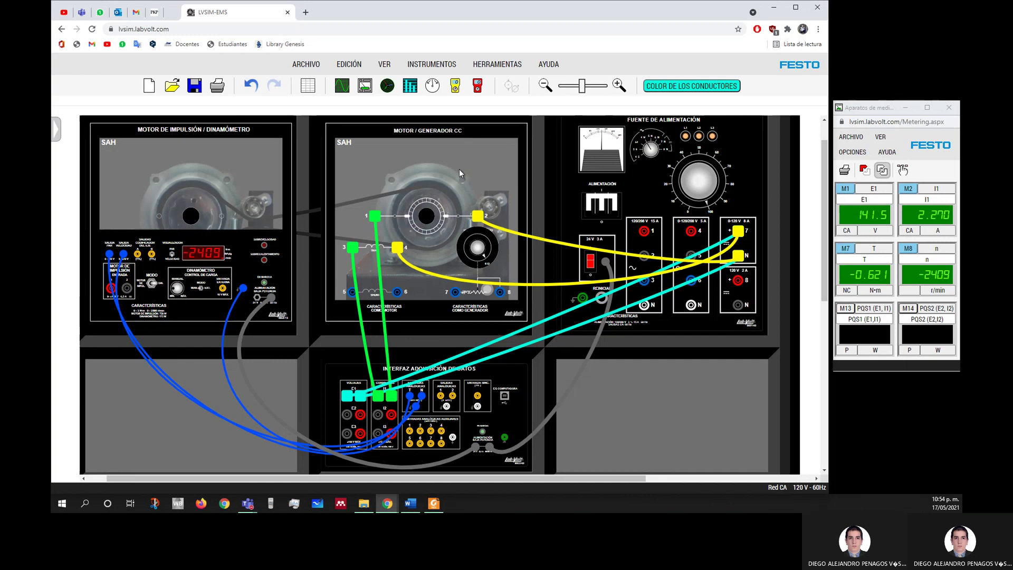
left_click(591, 263)
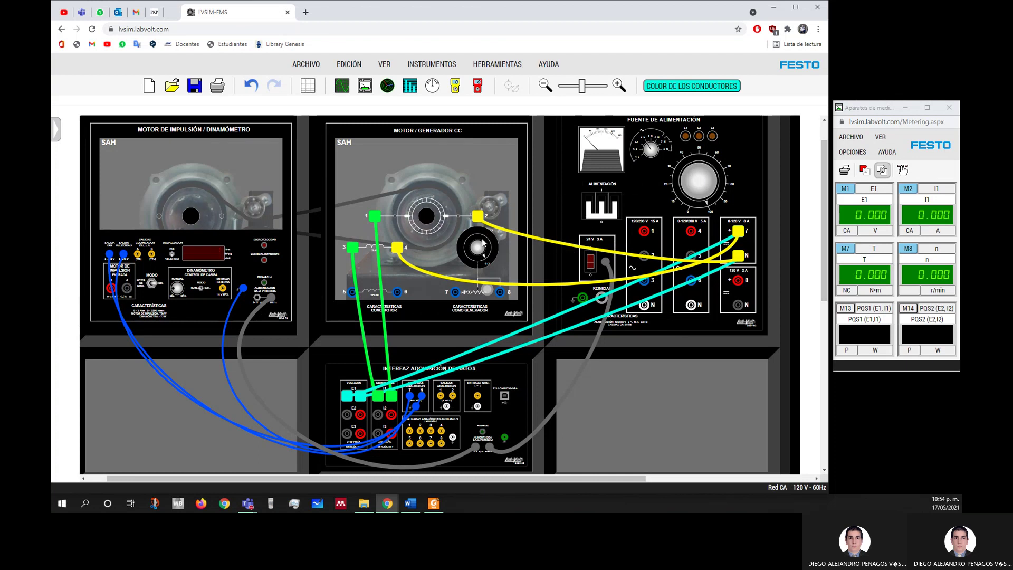
Swap the yellow leads so motor terminal 2 goes to supply terminal 7 and terminal 4 to N, and switch on both supplies
left_click_drag(477, 215, 499, 292)
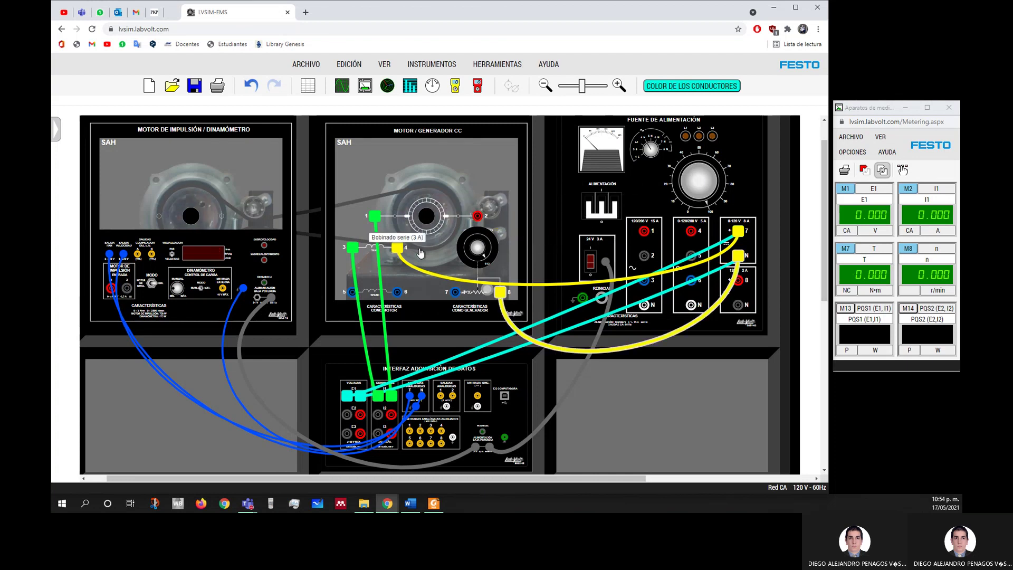
left_click_drag(397, 248, 477, 215)
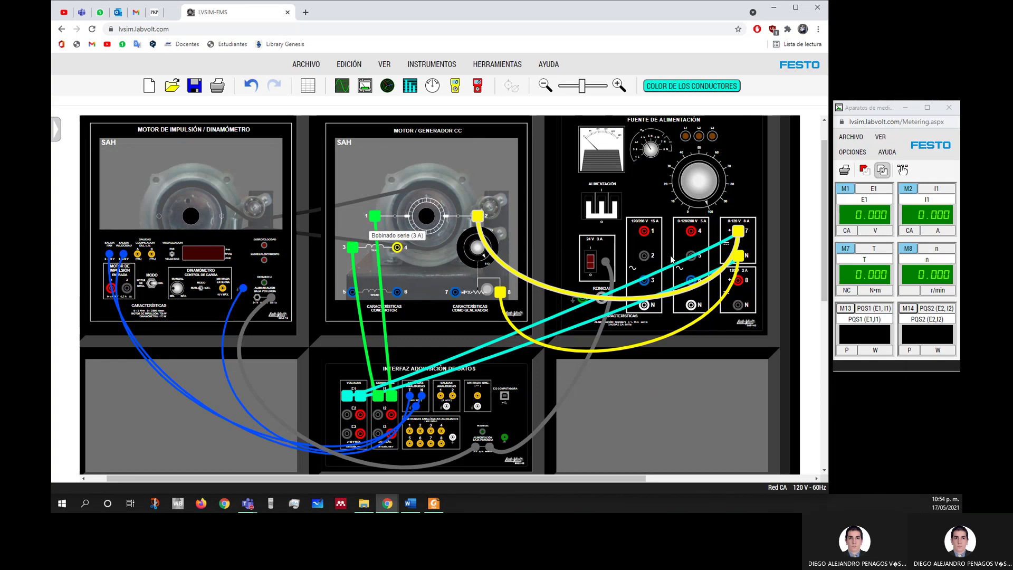
left_click_drag(573, 294, 573, 237)
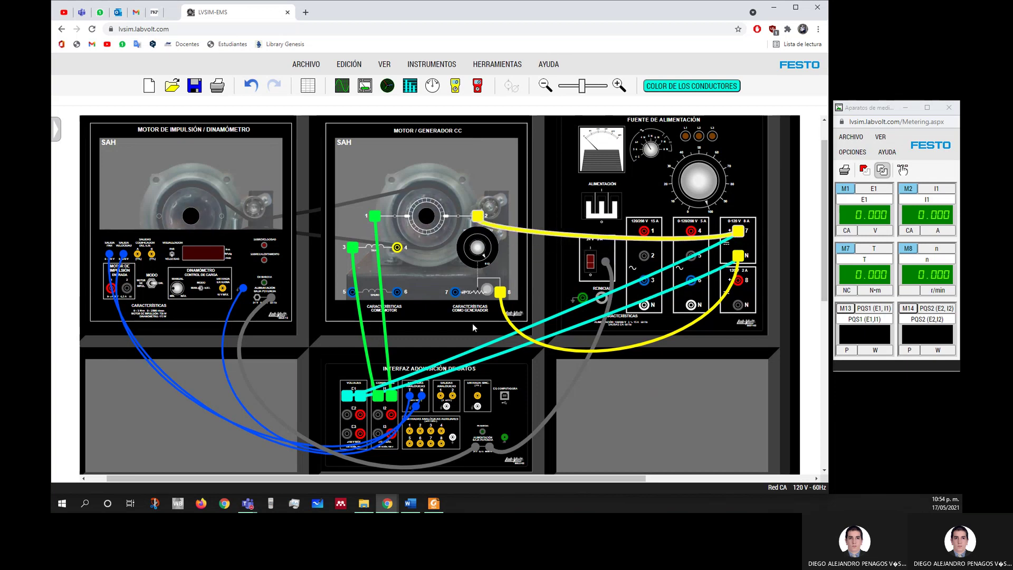
left_click_drag(500, 292, 399, 248)
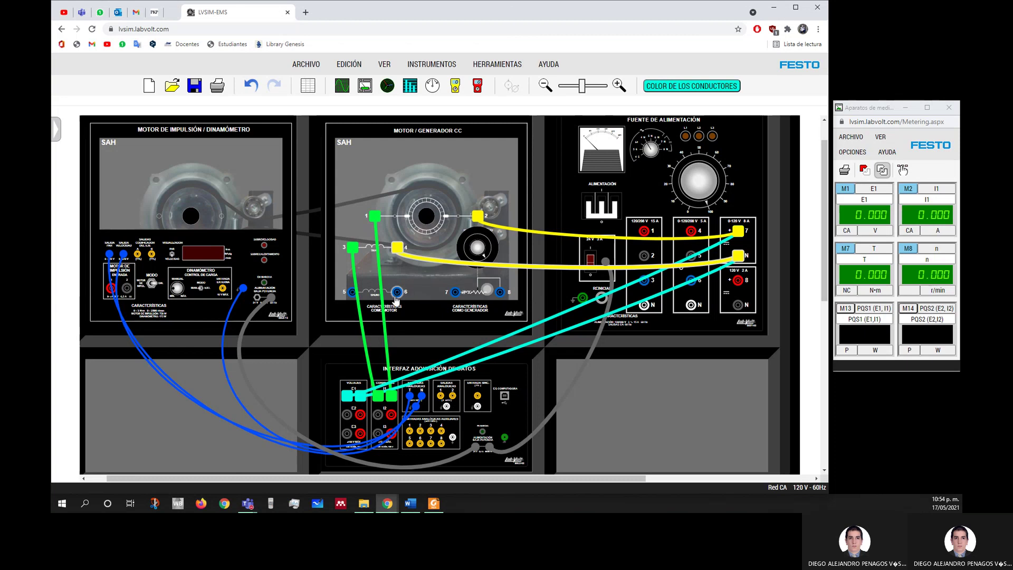
left_click(590, 260)
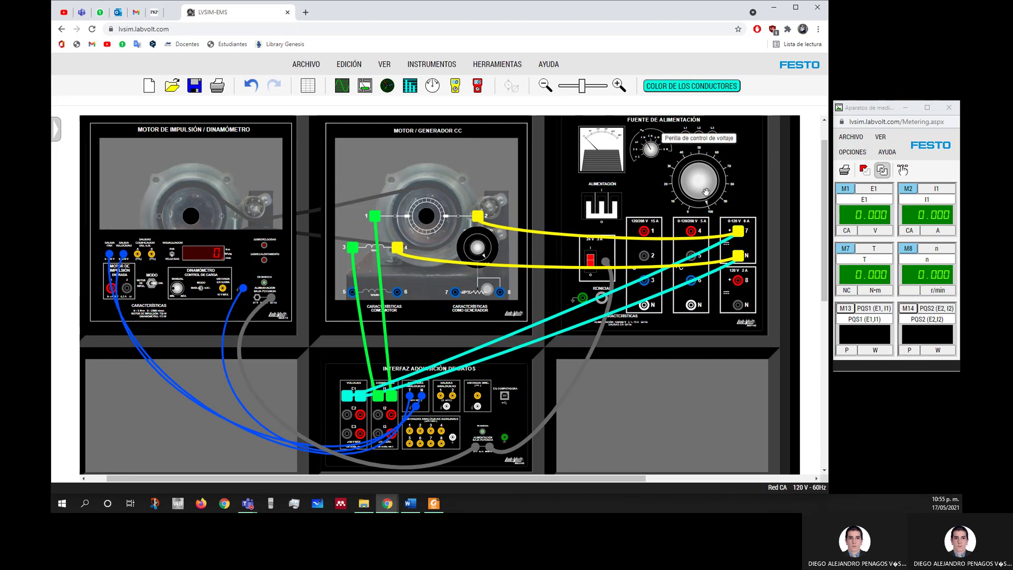
left_click(603, 214)
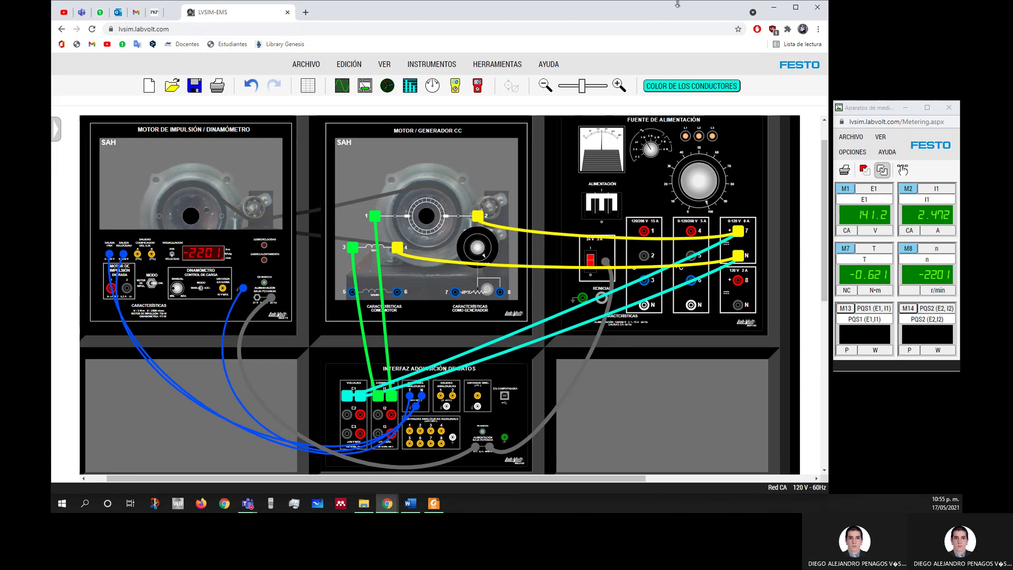
Close the metering window and reload the simulator page to clear the workspace
left_click(948, 108)
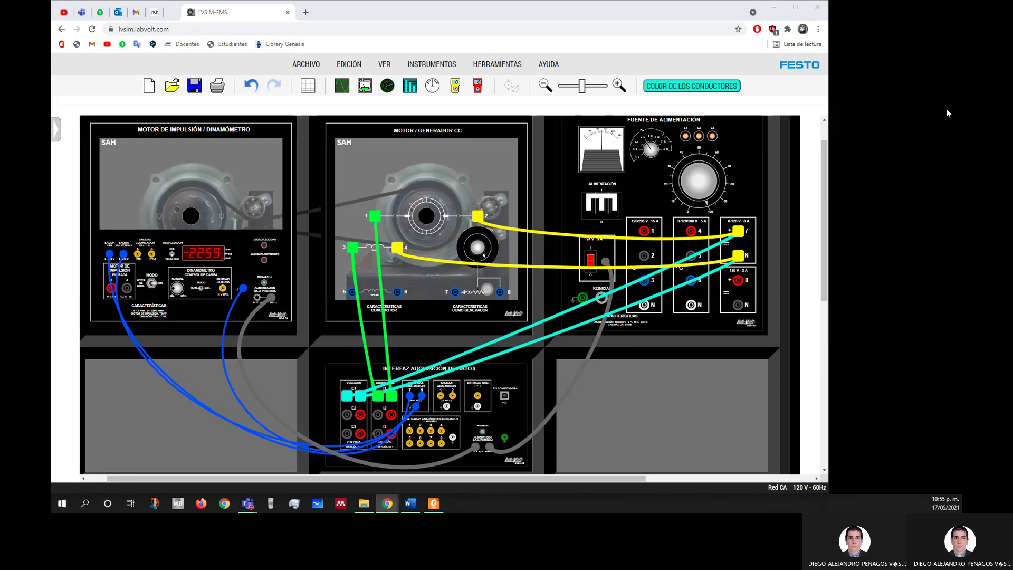
left_click(92, 30)
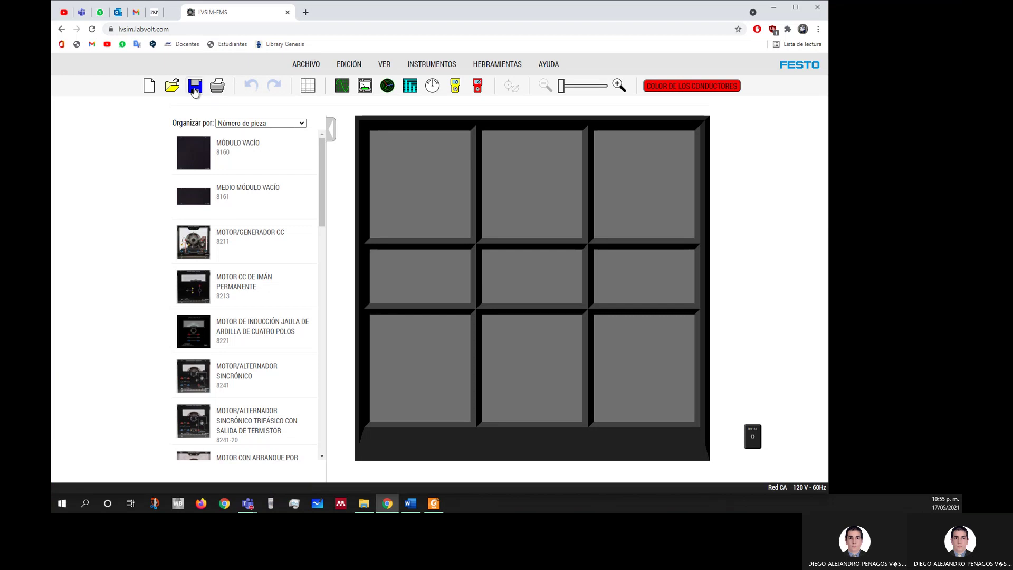
Open and dismiss the save dialog for the empty workspace, and minimize the browser window
left_click(195, 90)
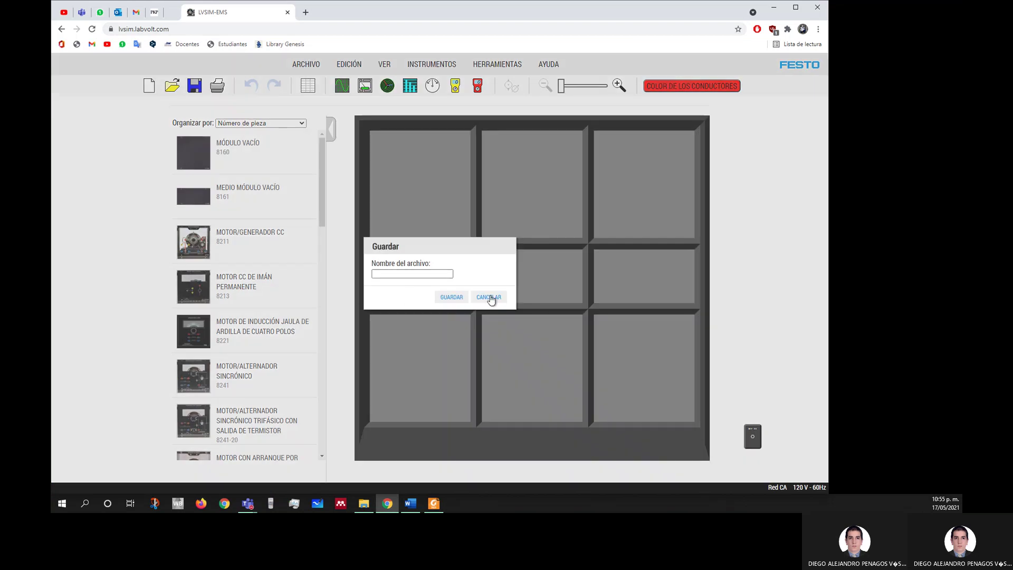
left_click(459, 298)
left_click(774, 8)
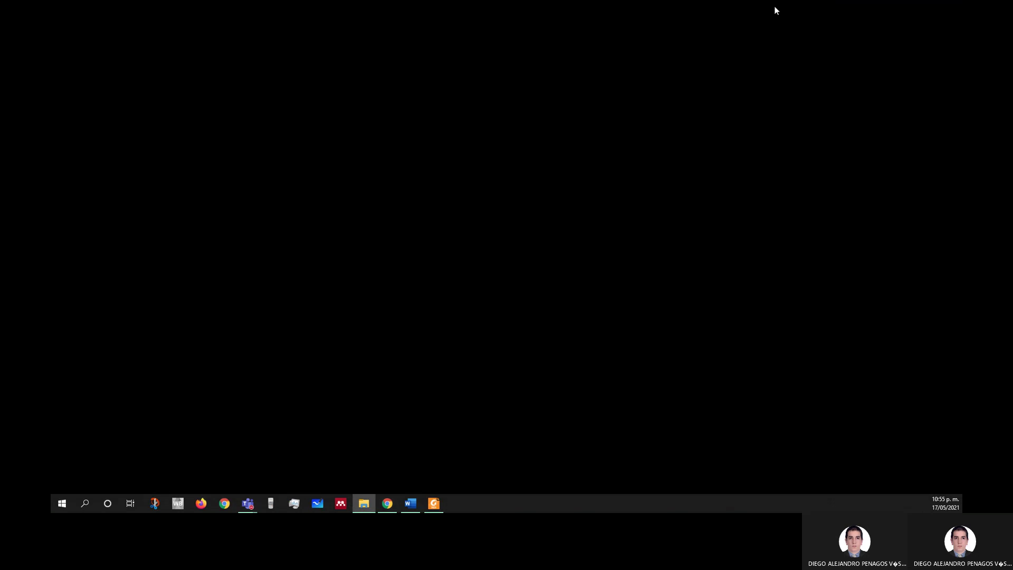